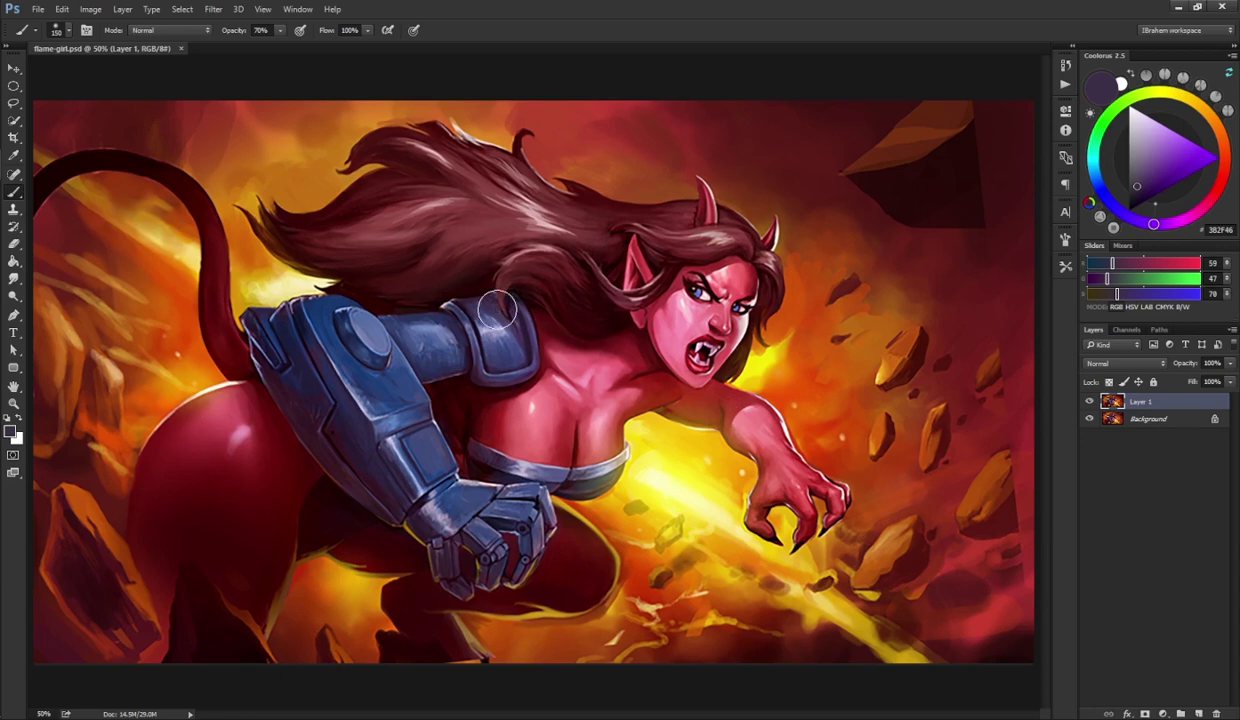
- Choose the flat rectangular 50 px brush preset, try one stroke on the painting and undo it
key("F5")
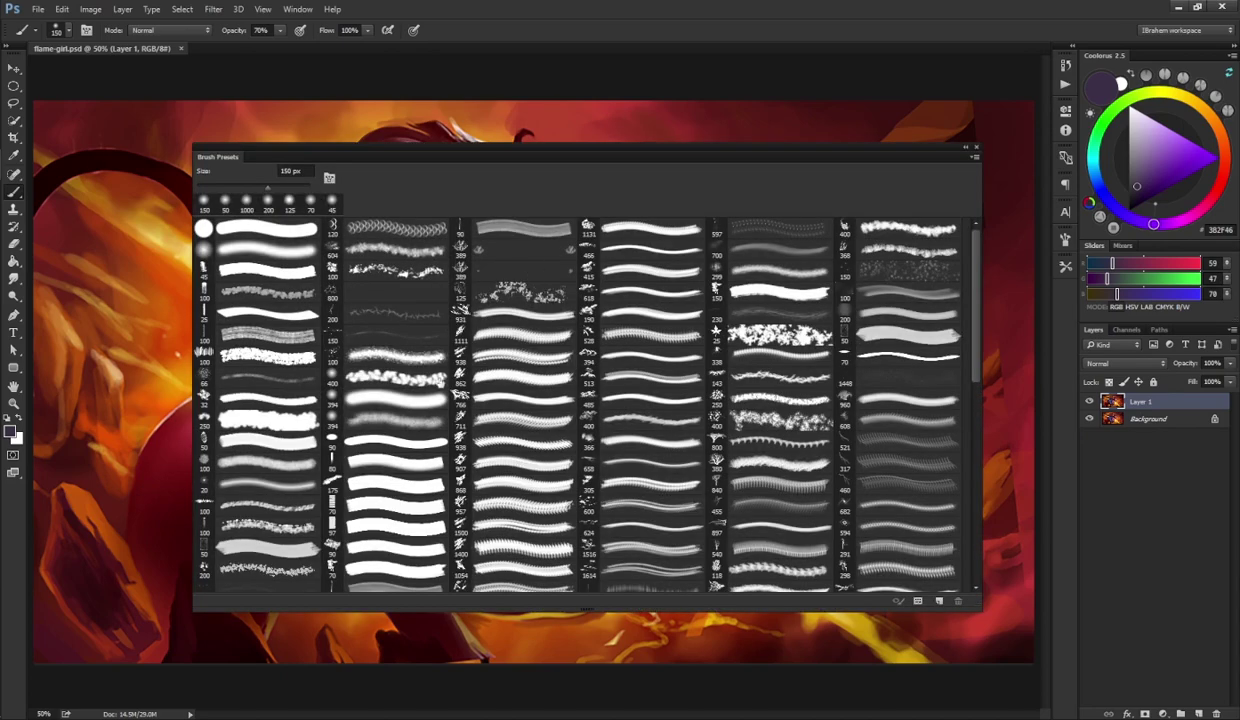
left_click(368, 460)
key("F5")
left_click_drag(589, 310, 592, 518)
key("ctrl+z")
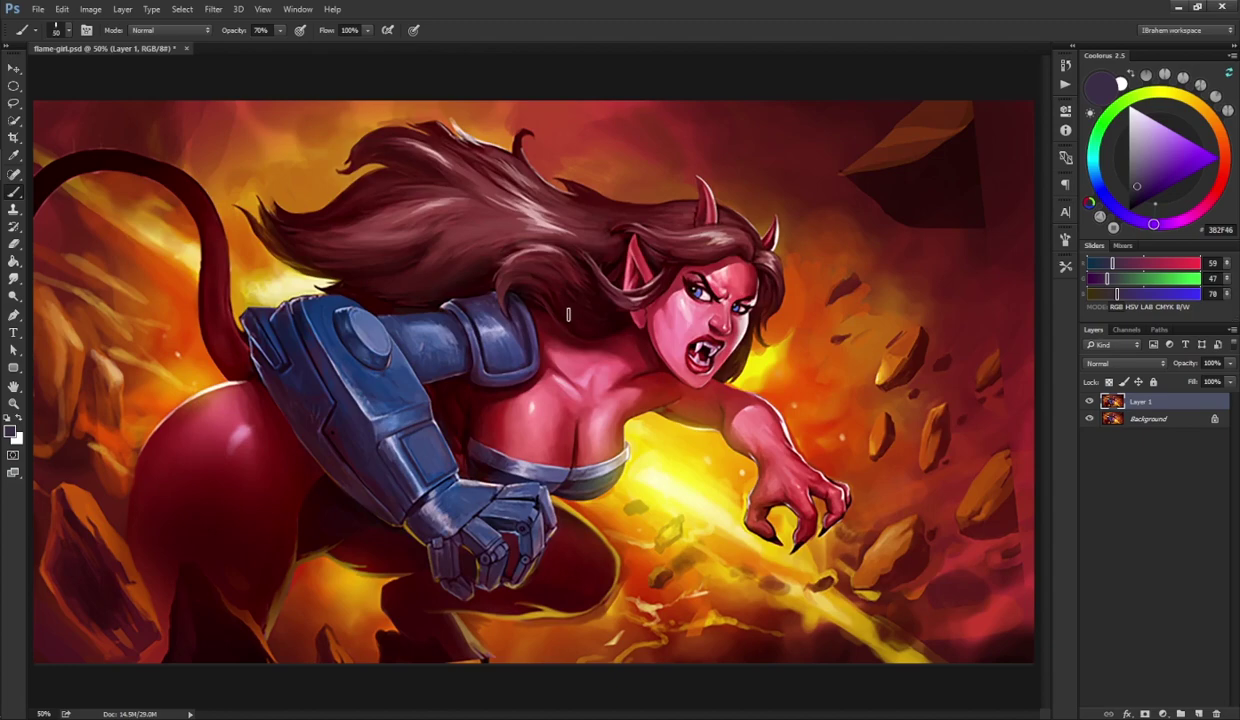
- Reduce the brush size to 35 px and examine the face, hair and clawed hand up close
key("ctrl+plus")
left_click_drag(656, 300, 502, 303)
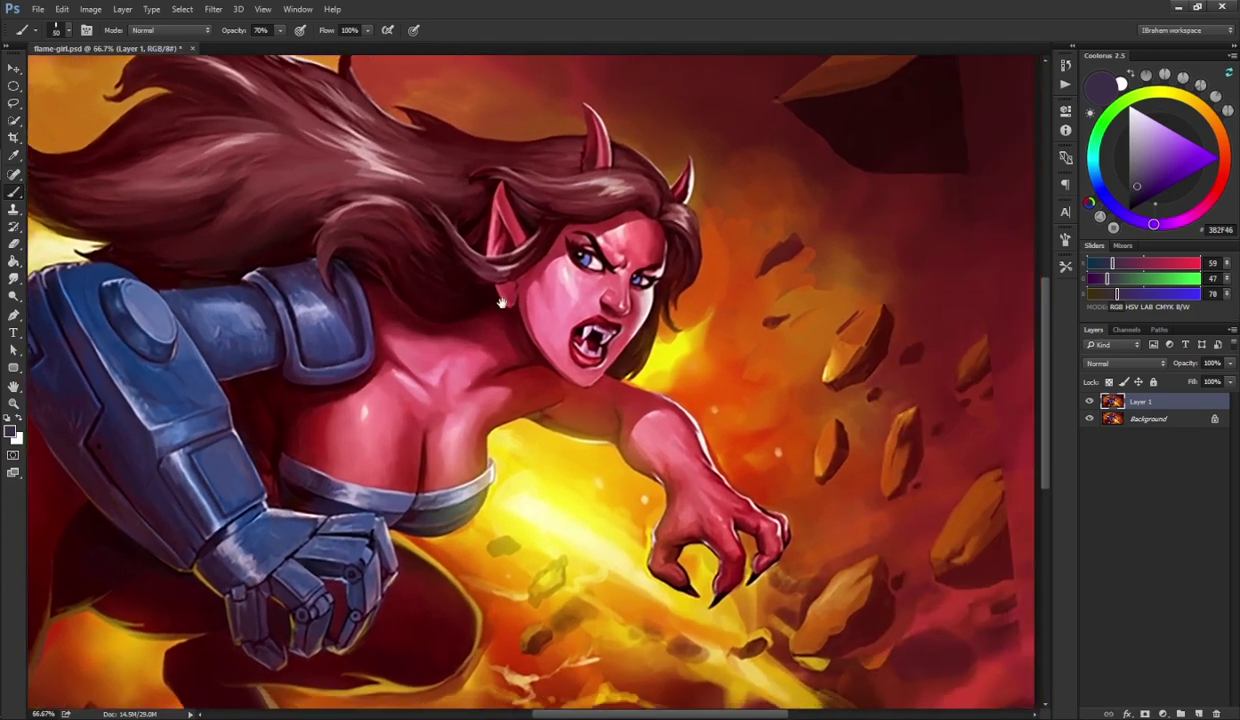
scroll(501, 302, "up", 1)
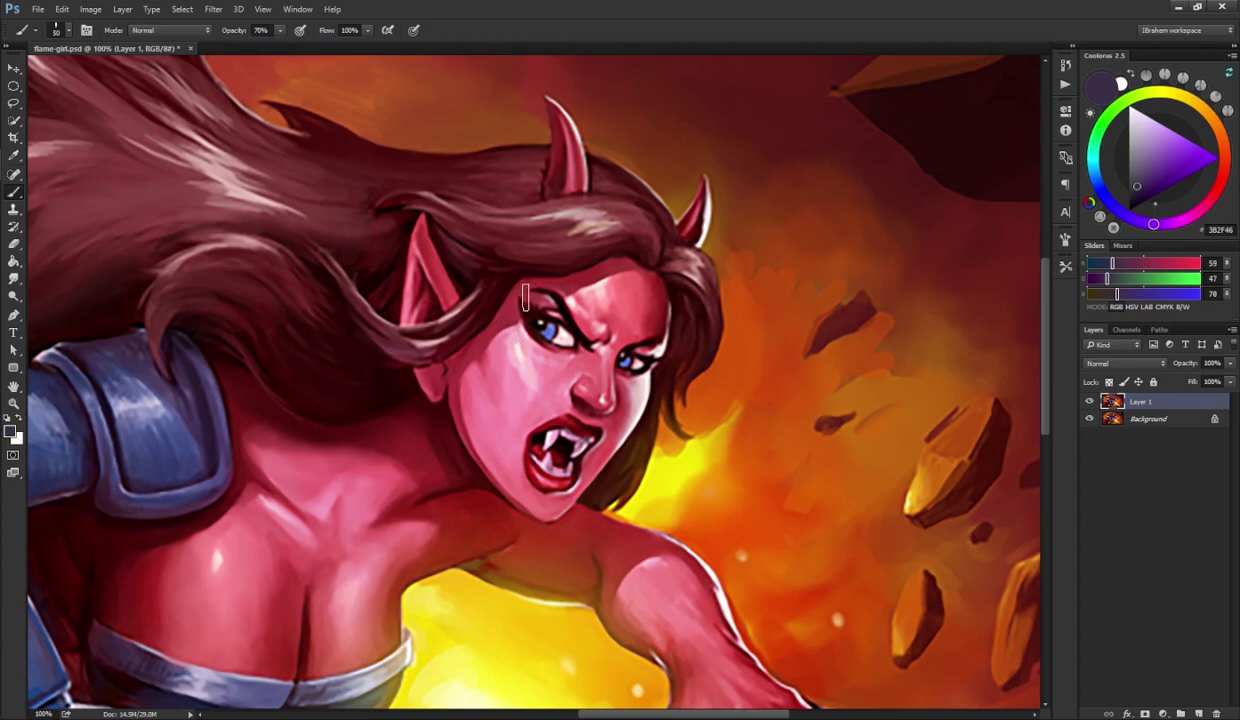
key("bracketleft")
left_click_drag(720, 420, 603, 333)
left_click_drag(661, 432, 634, 310)
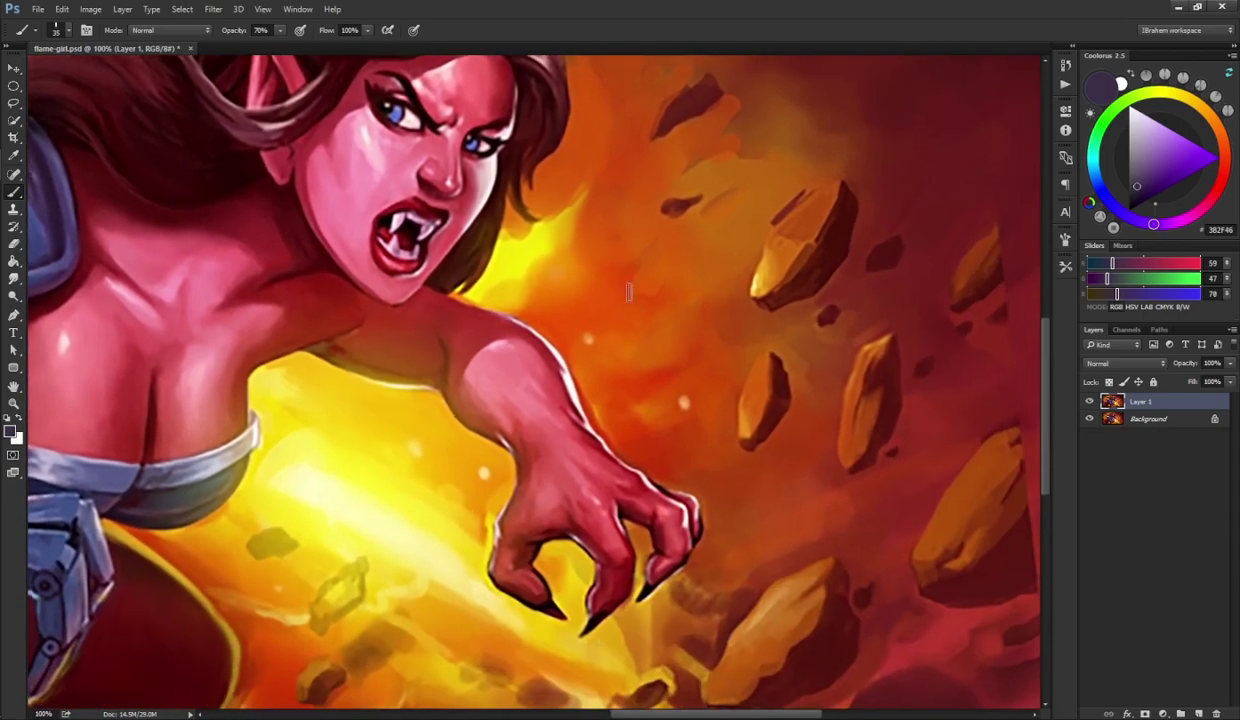
key("ctrl+minus")
key("ctrl+minus")
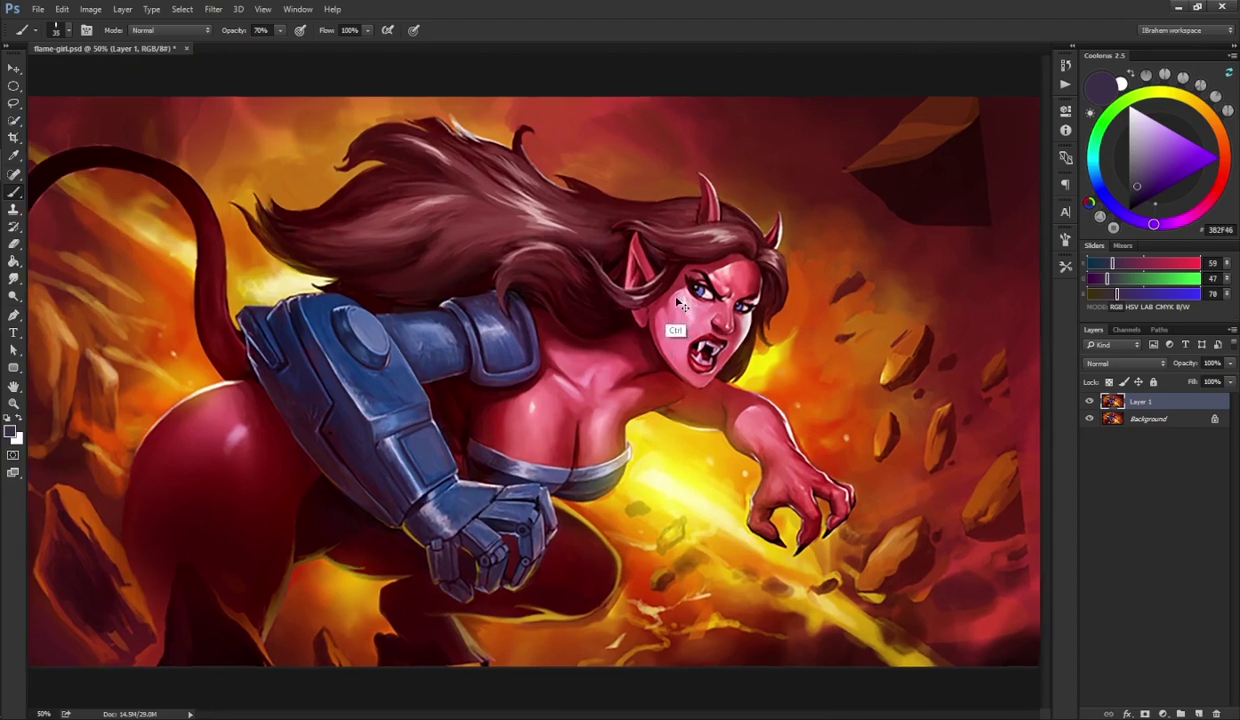
- Paint pink and dark red shading inside the pointed ear with a 20 px brush, using sampled skin and shadow colours
key("ctrl+plus")
key("ctrl+plus")
left_click_drag(798, 306, 503, 396)
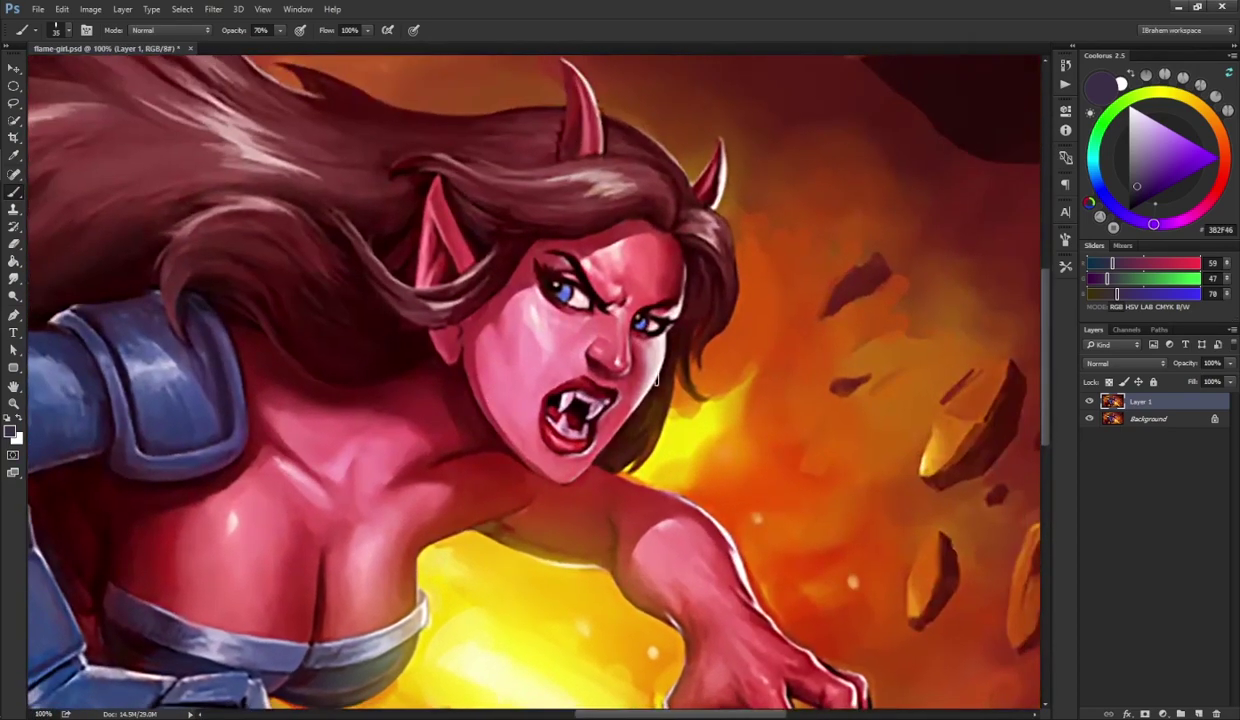
left_click_drag(615, 361, 613, 417)
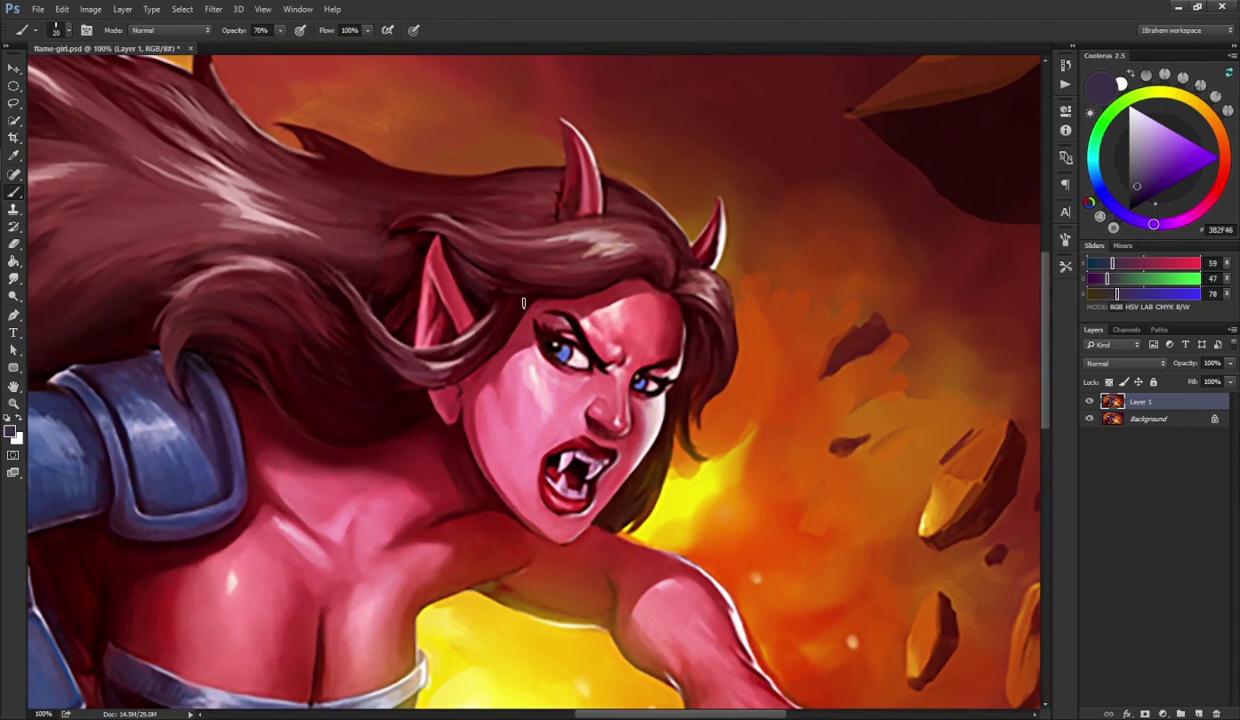
left_click(427, 290, "alt")
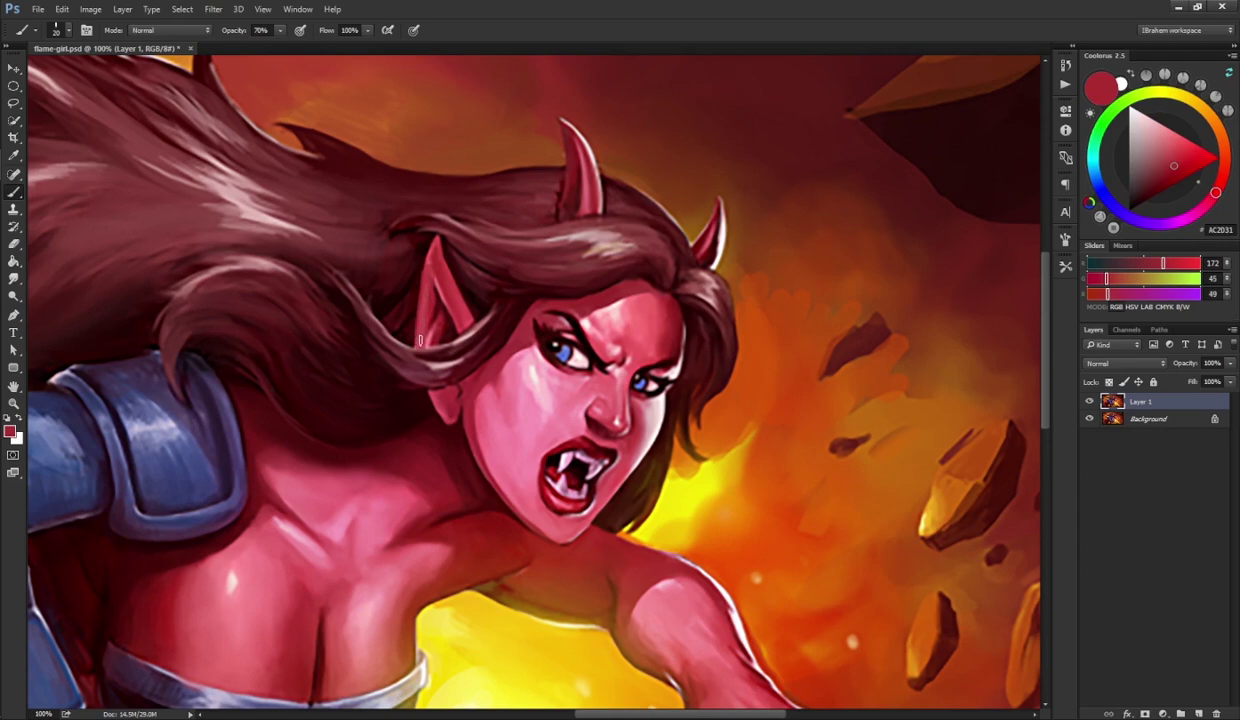
left_click(490, 392, "alt")
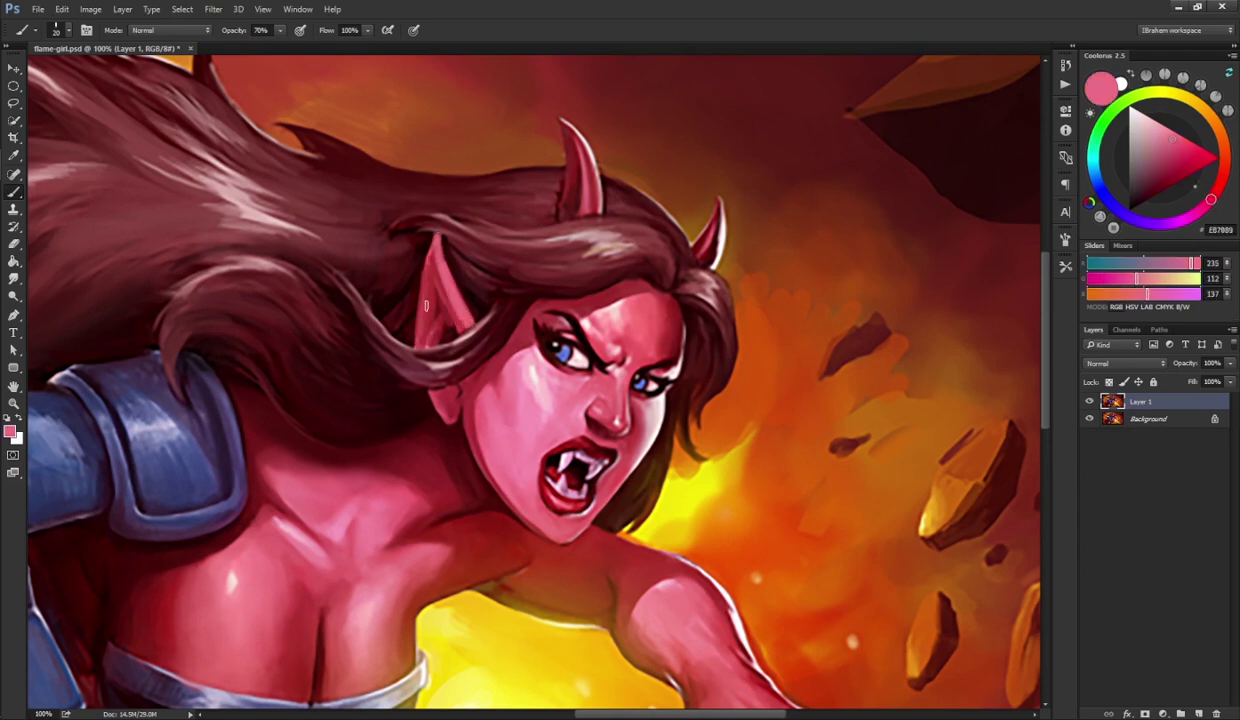
mouse_move(426, 305)
left_mouse_down()
mouse_move(412, 295)
mouse_move(418, 325)
mouse_move(440, 318)
mouse_move(431, 308)
mouse_move(430, 318)
mouse_move(437, 290)
left_mouse_up()
left_click(443, 330, "alt")
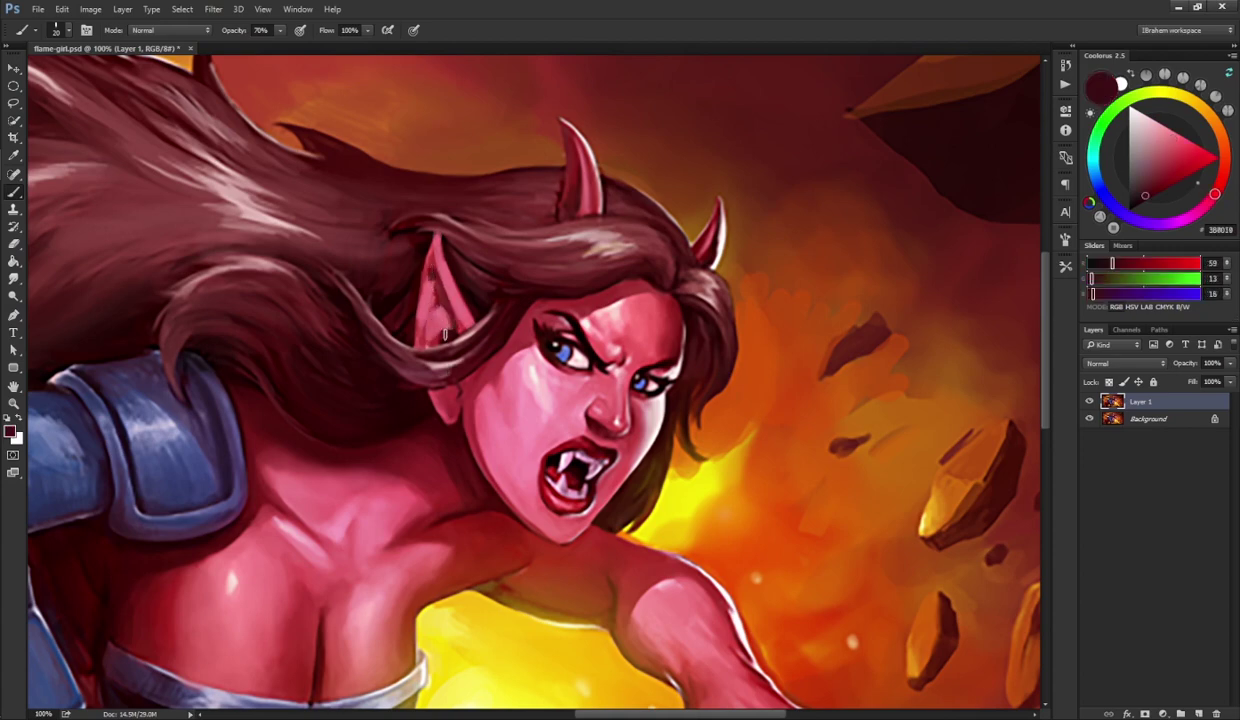
key("ctrl+z")
left_click_drag(452, 310, 447, 341)
left_click(456, 341, "alt")
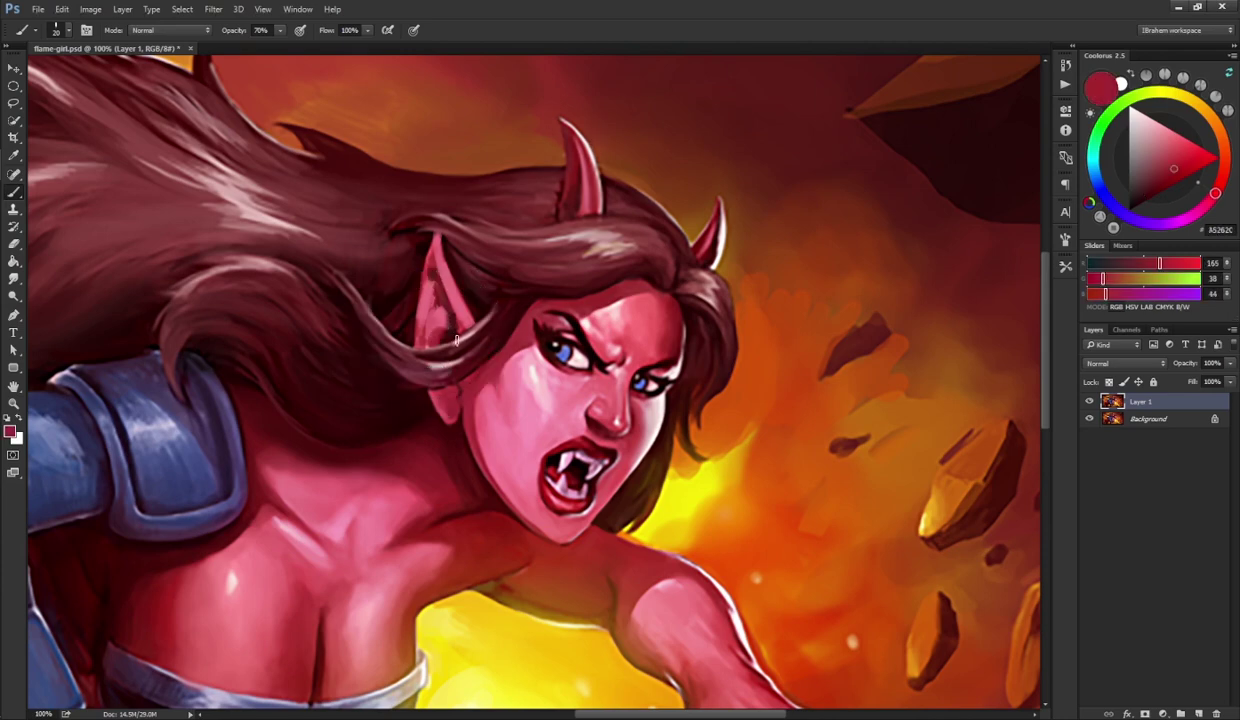
- Lasso the mouth, cheek and chin area and copy it to a new layer
scroll(516, 358, "down", 2)
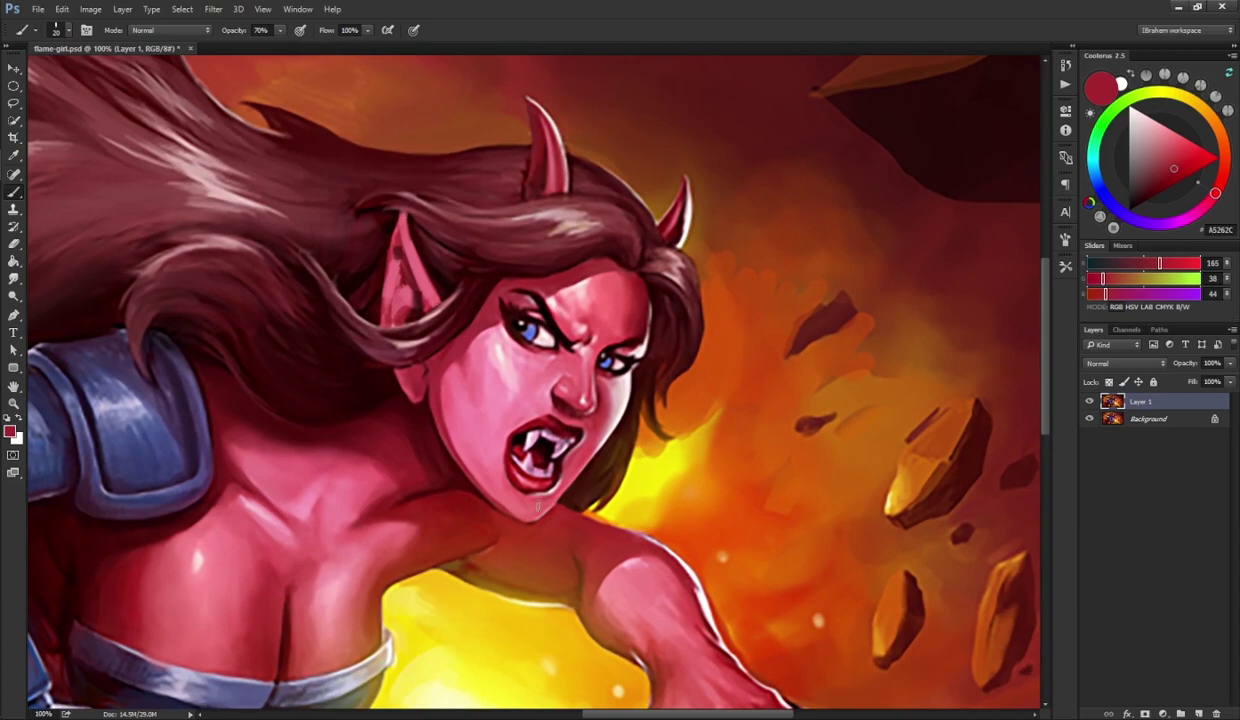
key("l")
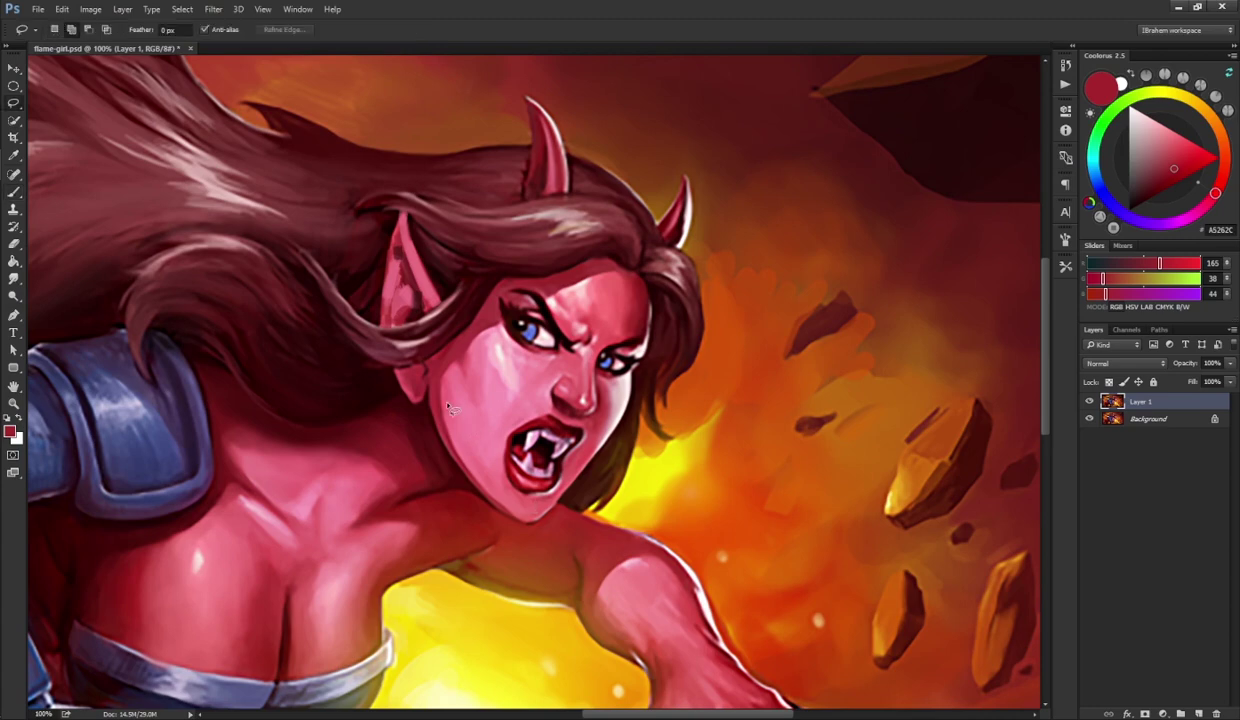
mouse_move(422, 426)
left_mouse_down()
mouse_move(431, 384)
mouse_move(478, 468)
mouse_move(512, 490)
mouse_move(590, 487)
mouse_move(497, 526)
mouse_move(424, 498)
left_mouse_up()
key("ctrl+j")
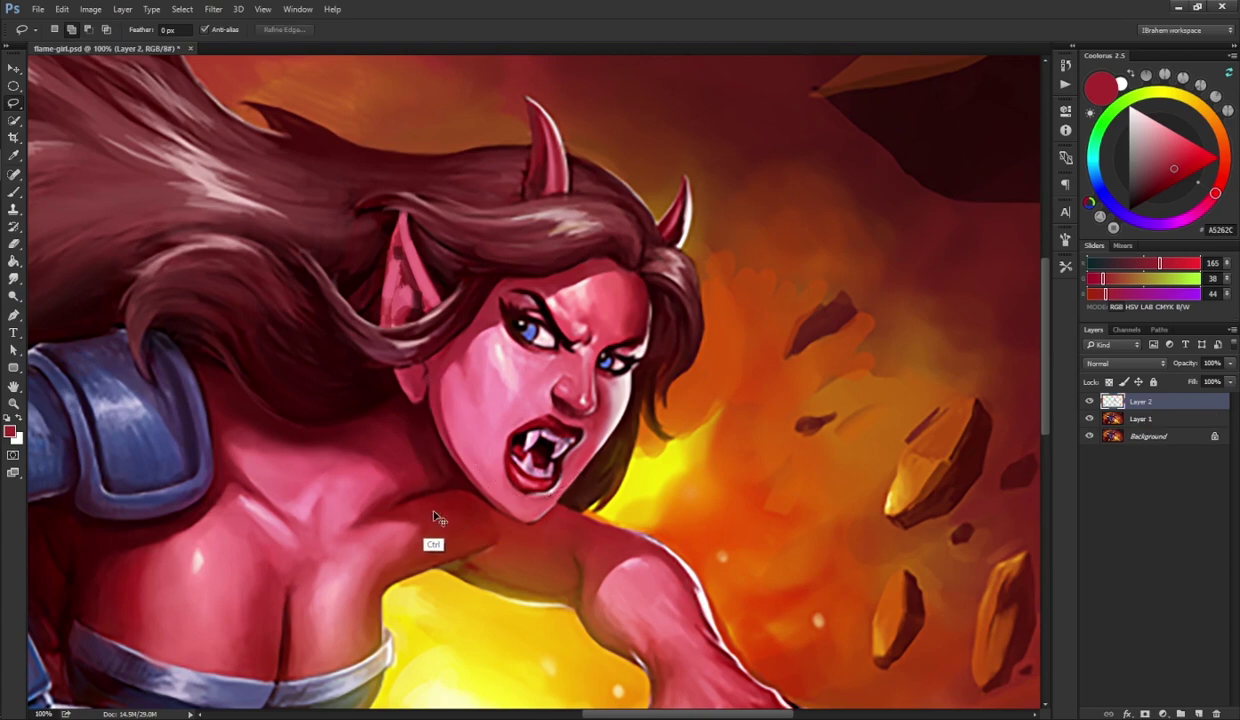
- Warp the copied lower face, pulling the chin and jaw slightly back toward the near shoulder
key("ctrl+t")
right_click(507, 443)
left_click(540, 544)
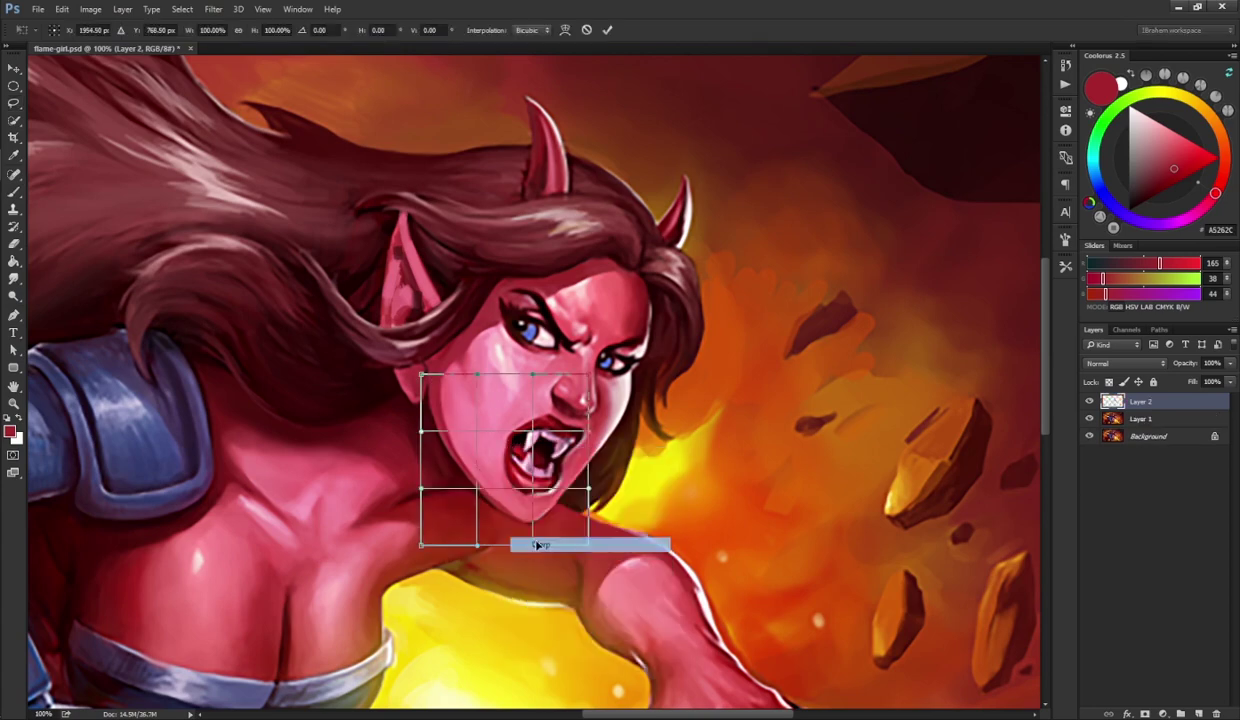
left_click_drag(492, 541, 467, 537)
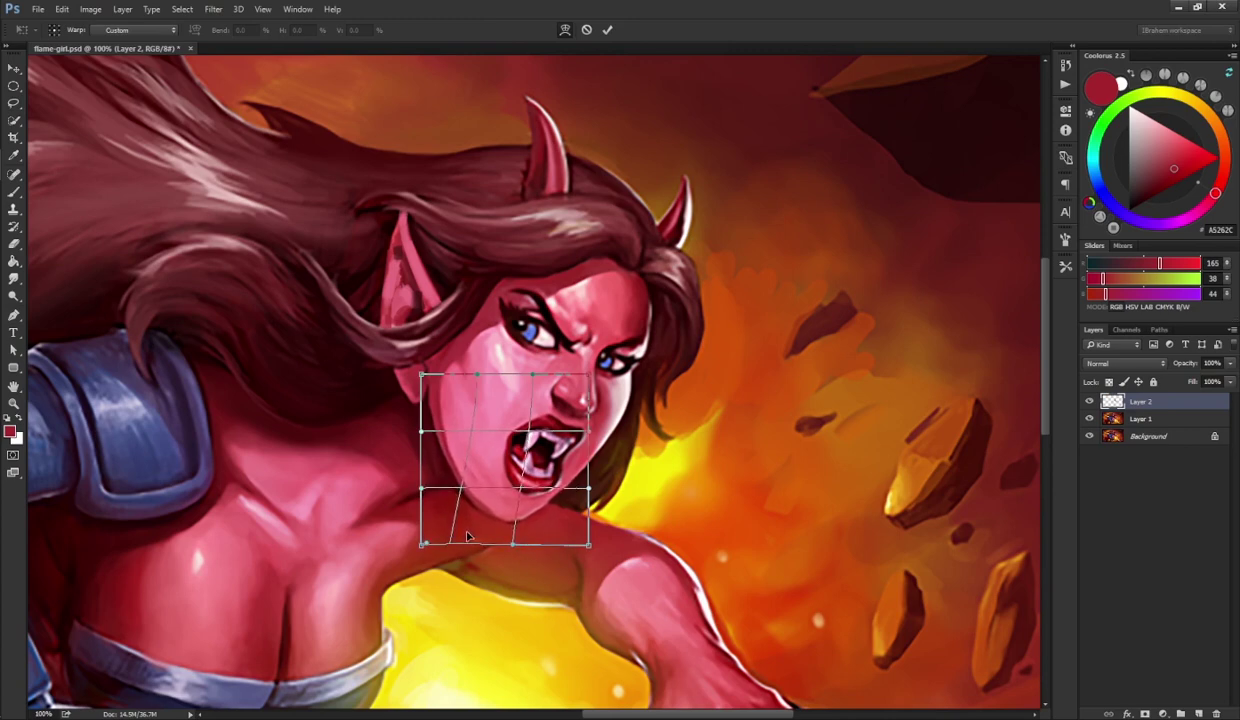
key("Return")
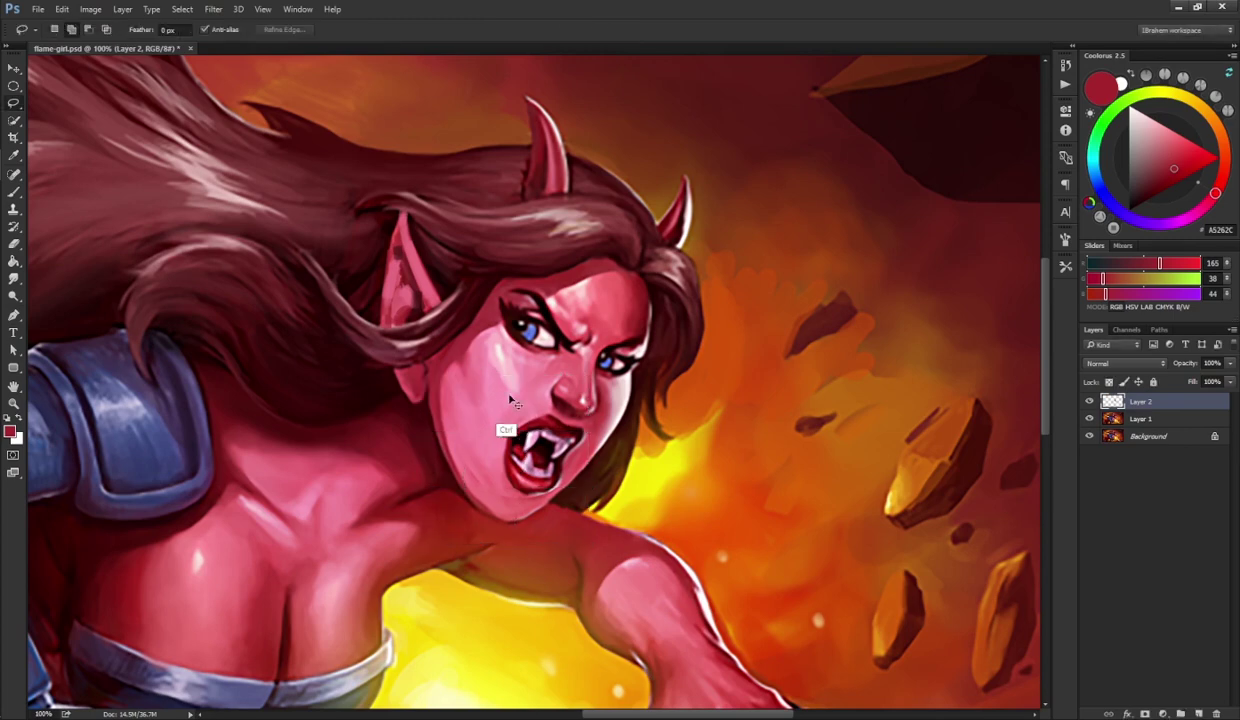
- Blend the warped jaw's edge and darken the earlobe with sampled reds, using a 15 px brush at 70% opacity
key("b")
left_click(474, 468, "alt")
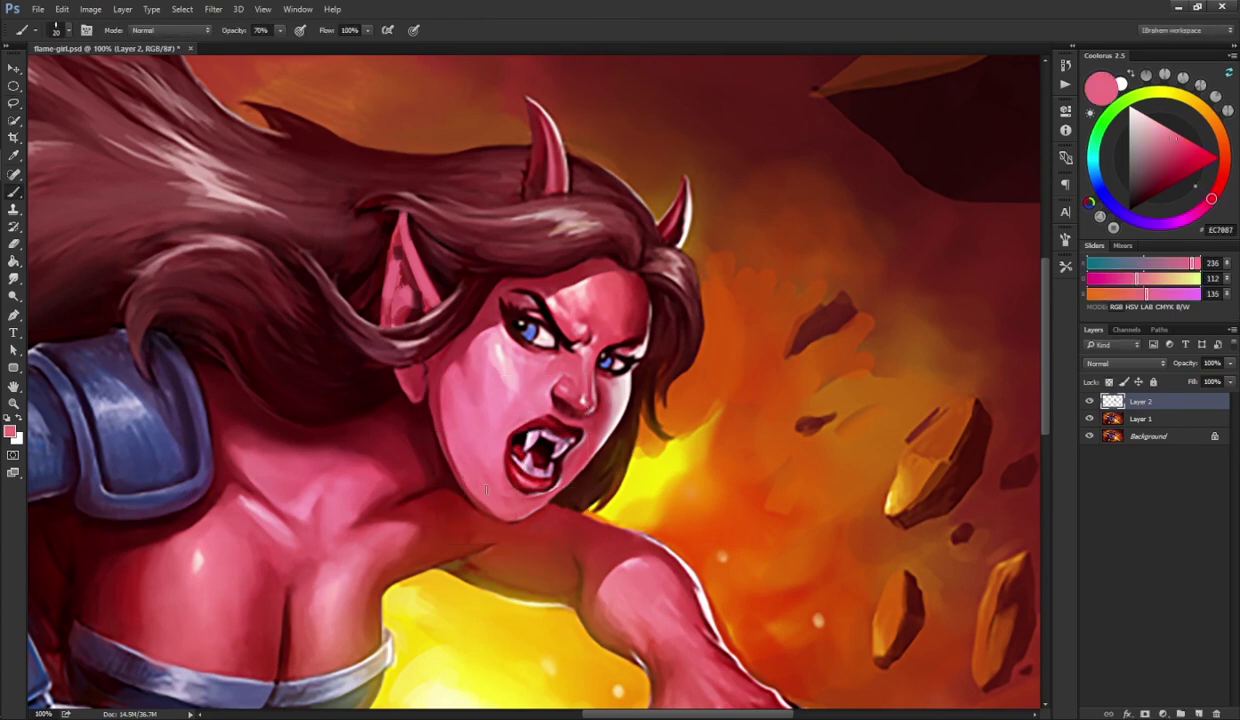
key("7")
left_click(432, 381, "alt")
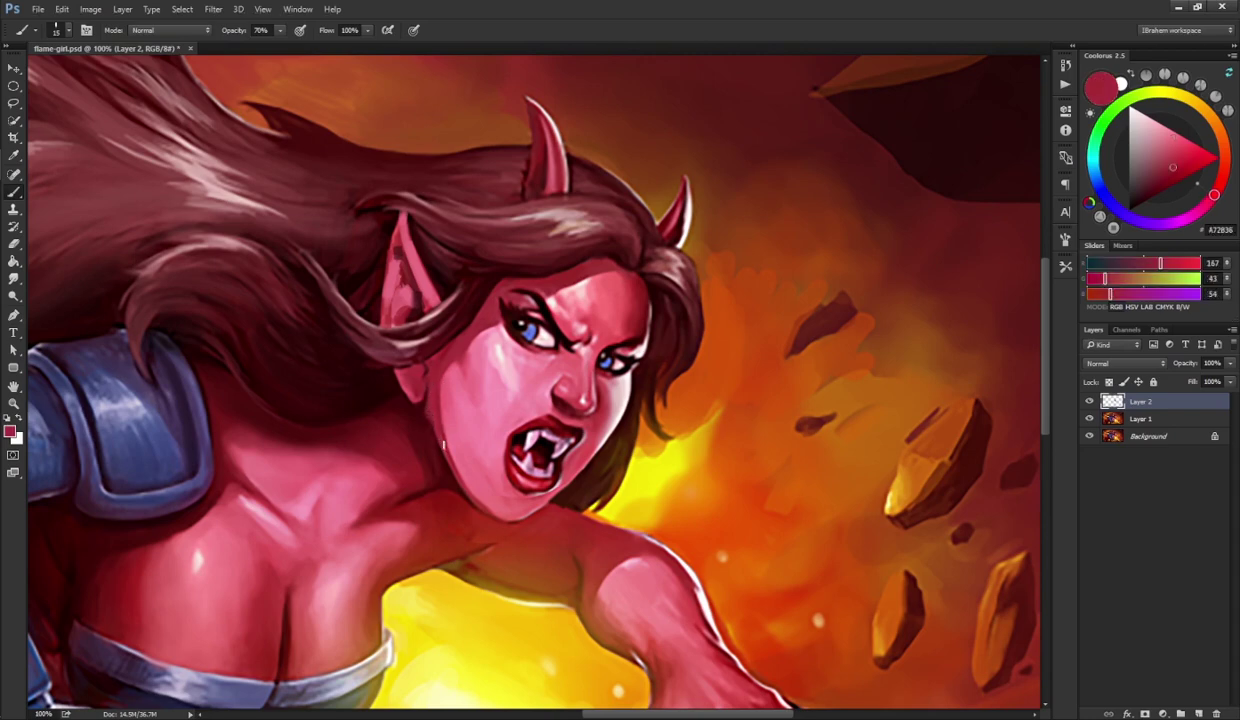
left_click(423, 433, "alt")
left_click_drag(405, 398, 405, 387)
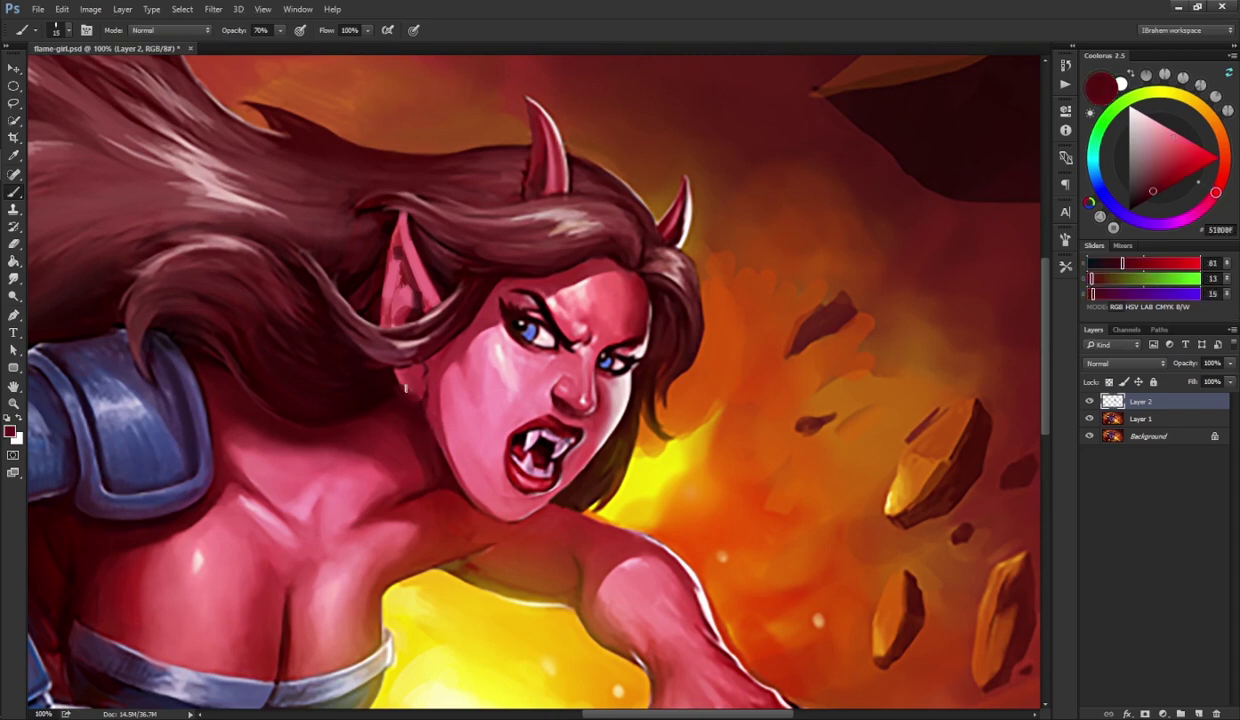
- Refine the jawline and the underside of the chin with sampled skin pinks and dark reds
left_click(445, 437, "alt")
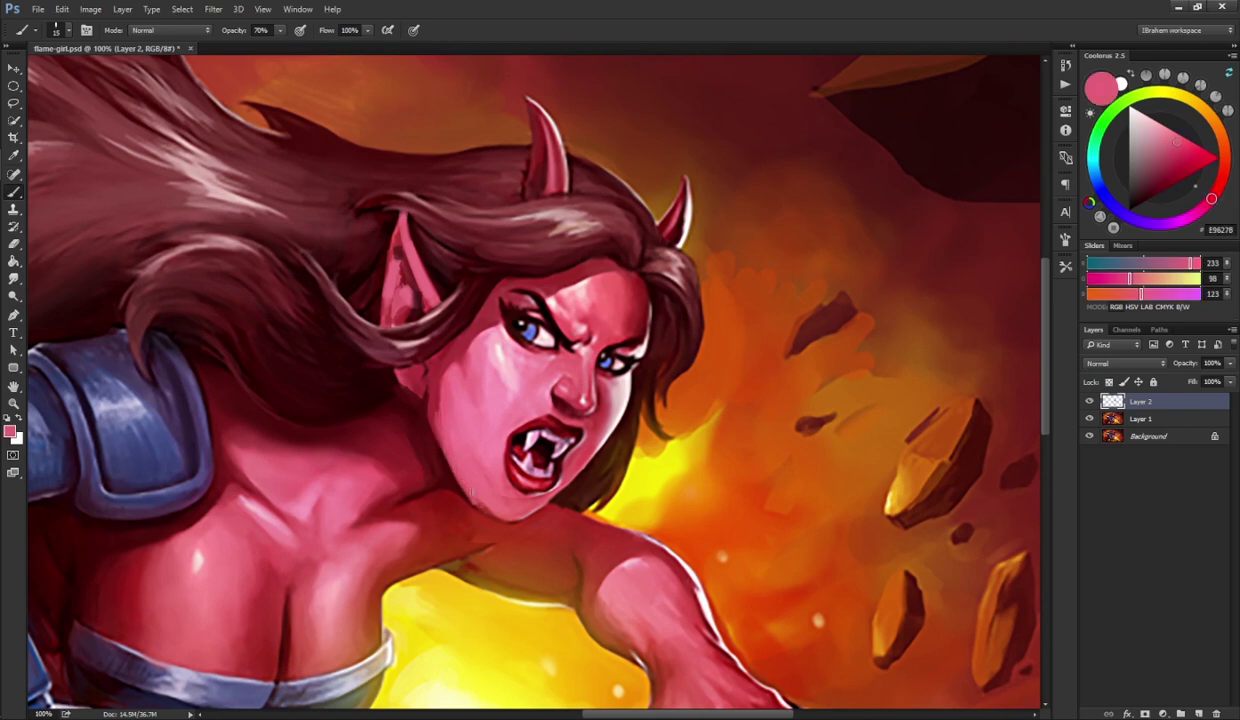
left_click(466, 349, "alt")
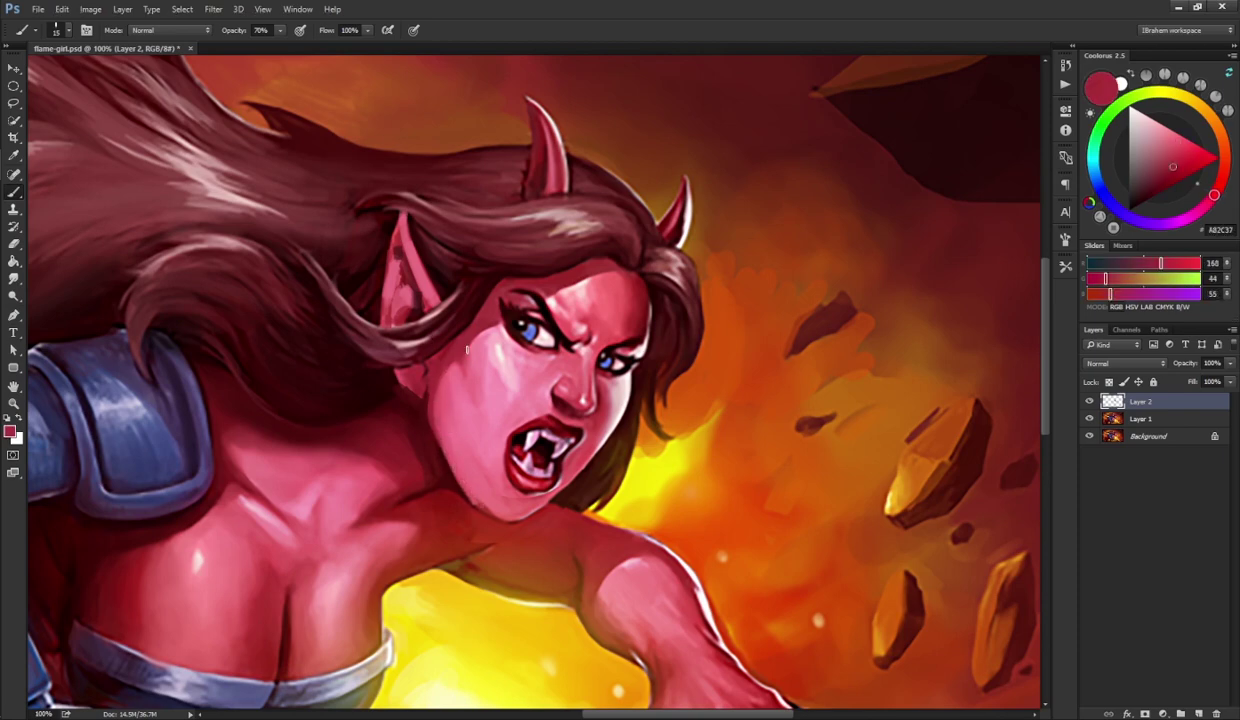
left_click(428, 414, "alt")
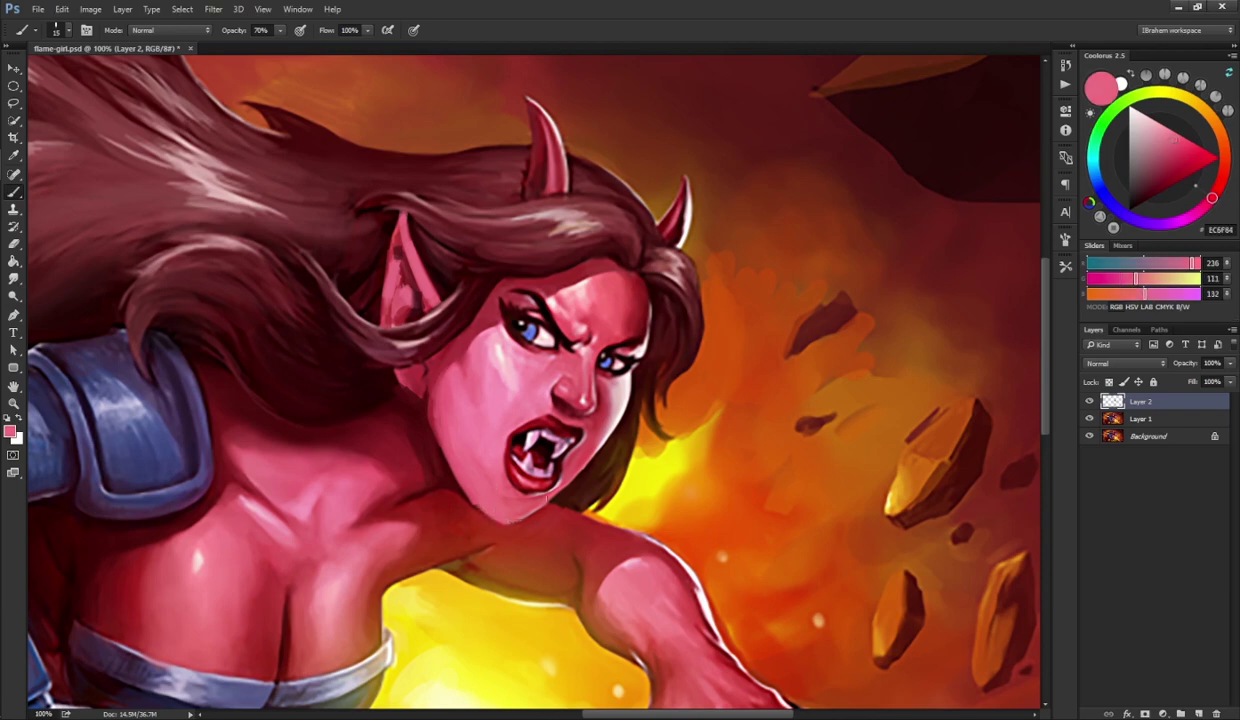
left_click(525, 524, "alt")
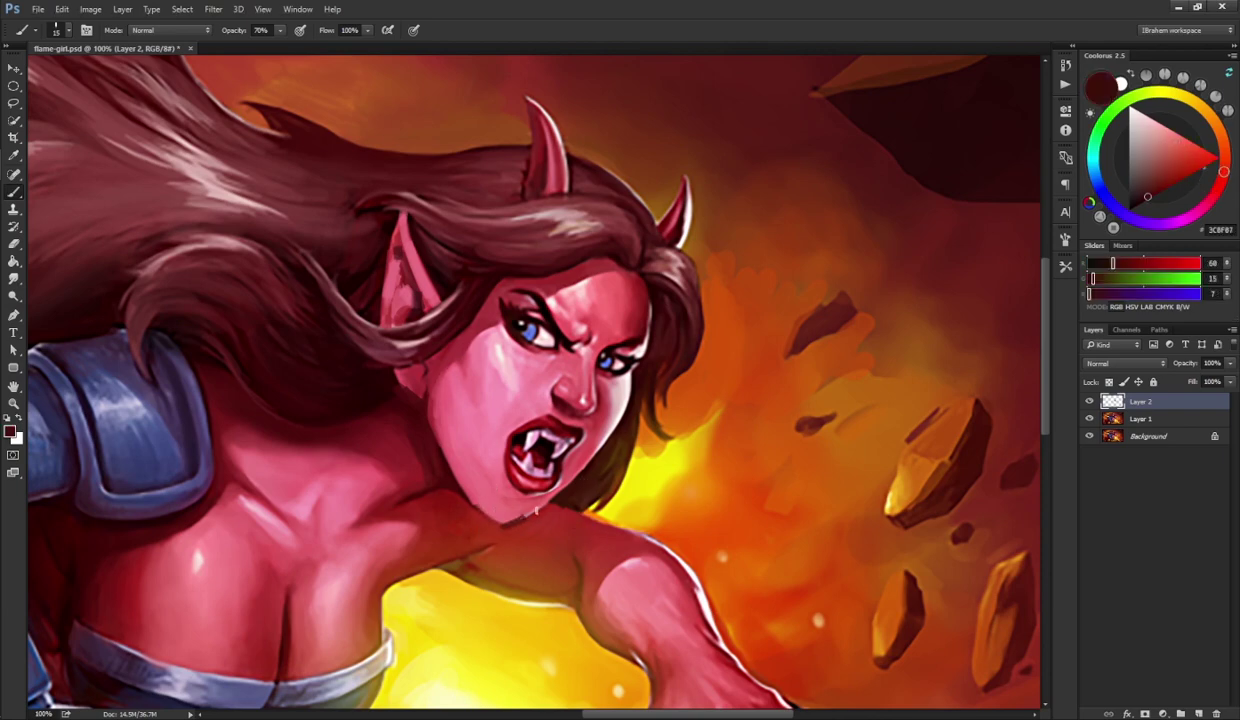
left_click_drag(525, 516, 573, 479)
left_click(510, 522, "alt")
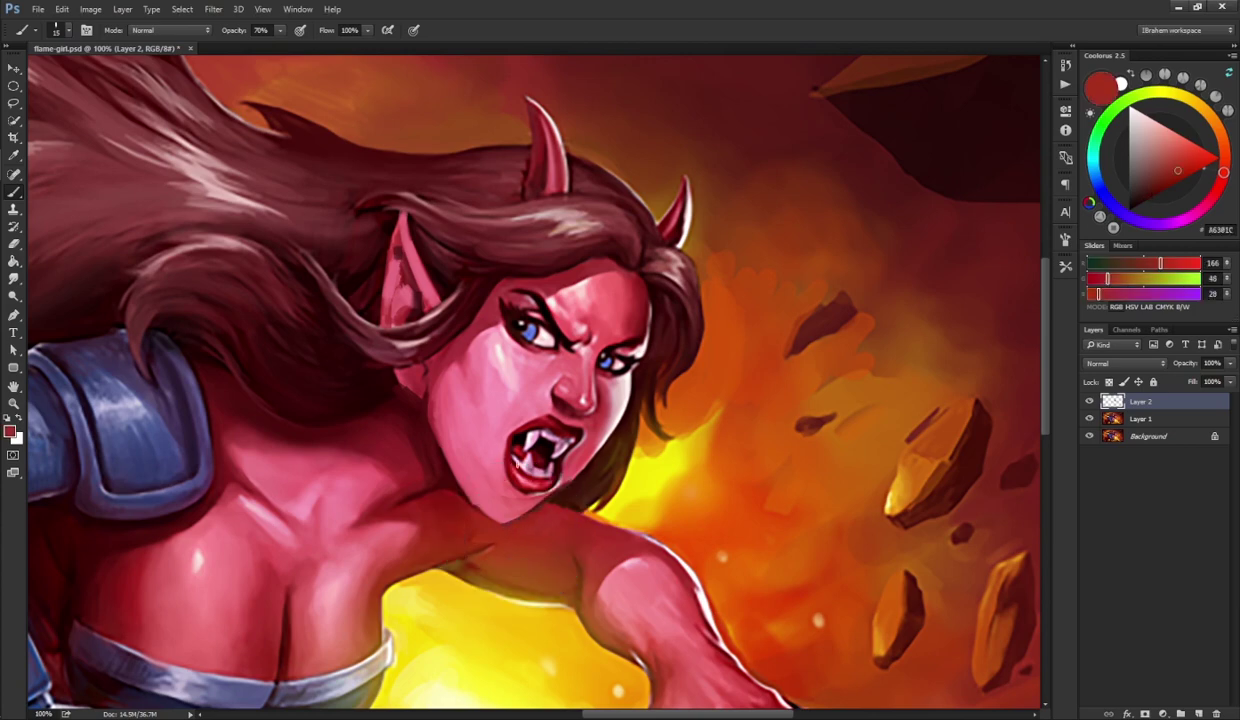
- Paint the shadow beneath the lower lip and clean up the chin's edge with an 8 px brush at 80% opacity
left_click(493, 507, "alt")
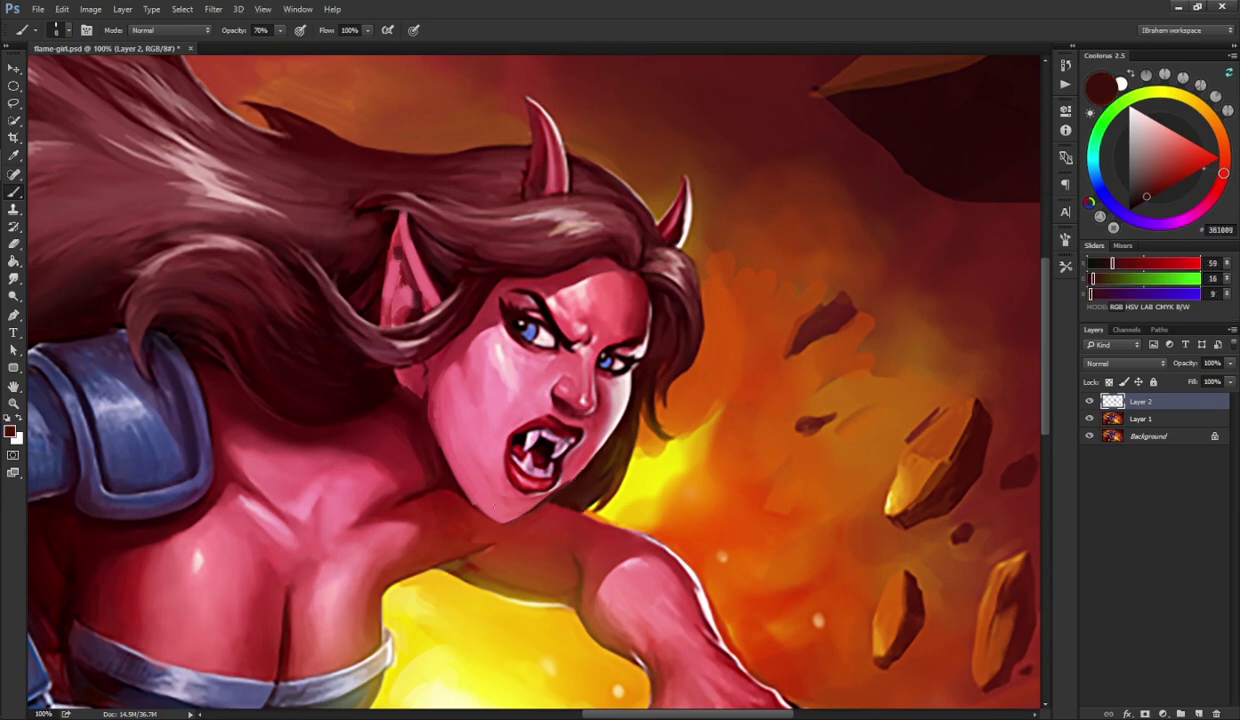
left_click(518, 544, "alt")
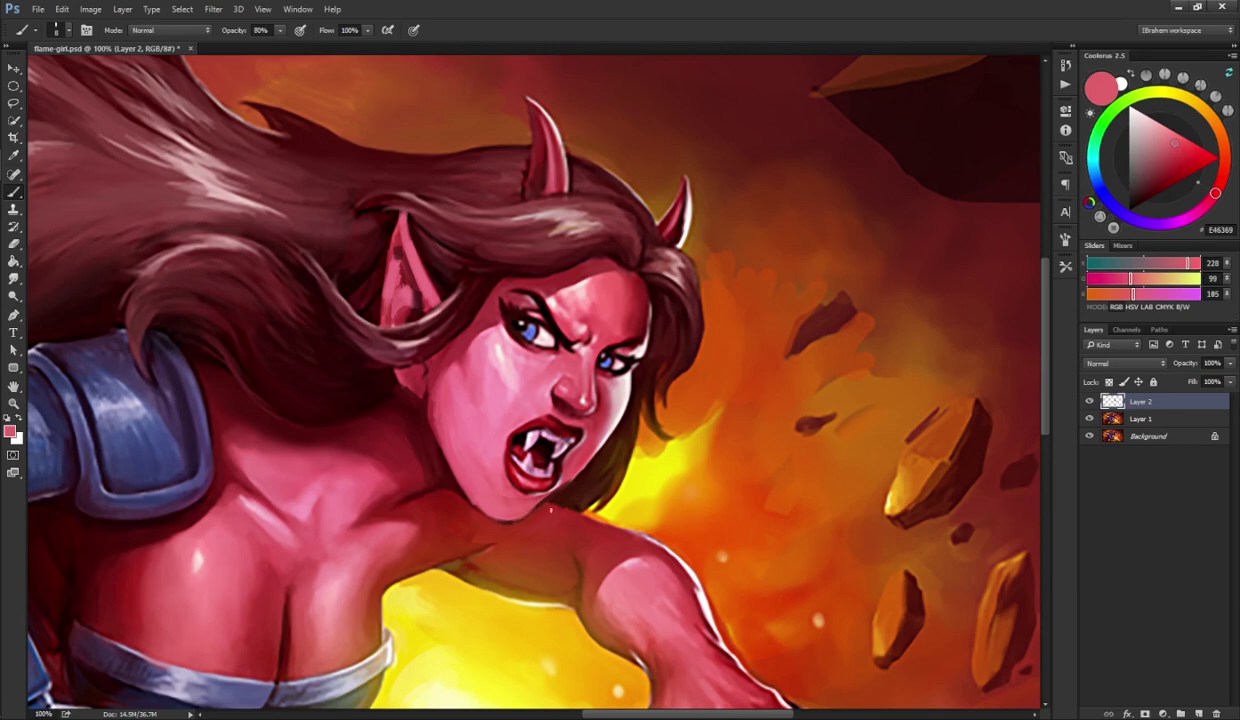
left_click(505, 500, "alt")
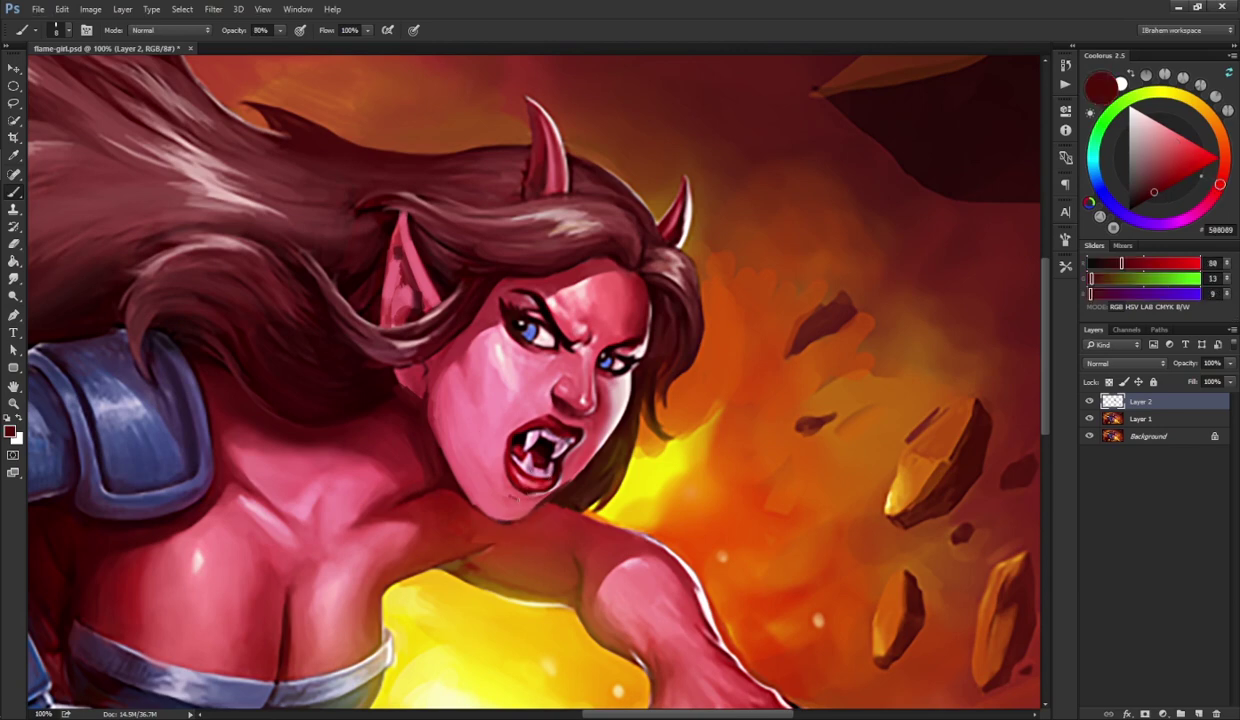
mouse_move(496, 487)
left_mouse_down()
mouse_move(512, 479)
mouse_move(526, 498)
mouse_move(512, 476)
mouse_move(515, 497)
mouse_move(495, 480)
mouse_move(512, 497)
left_mouse_up()
key("r")
key("b")
key("alt")
key("alt")
left_click(548, 508, "alt")
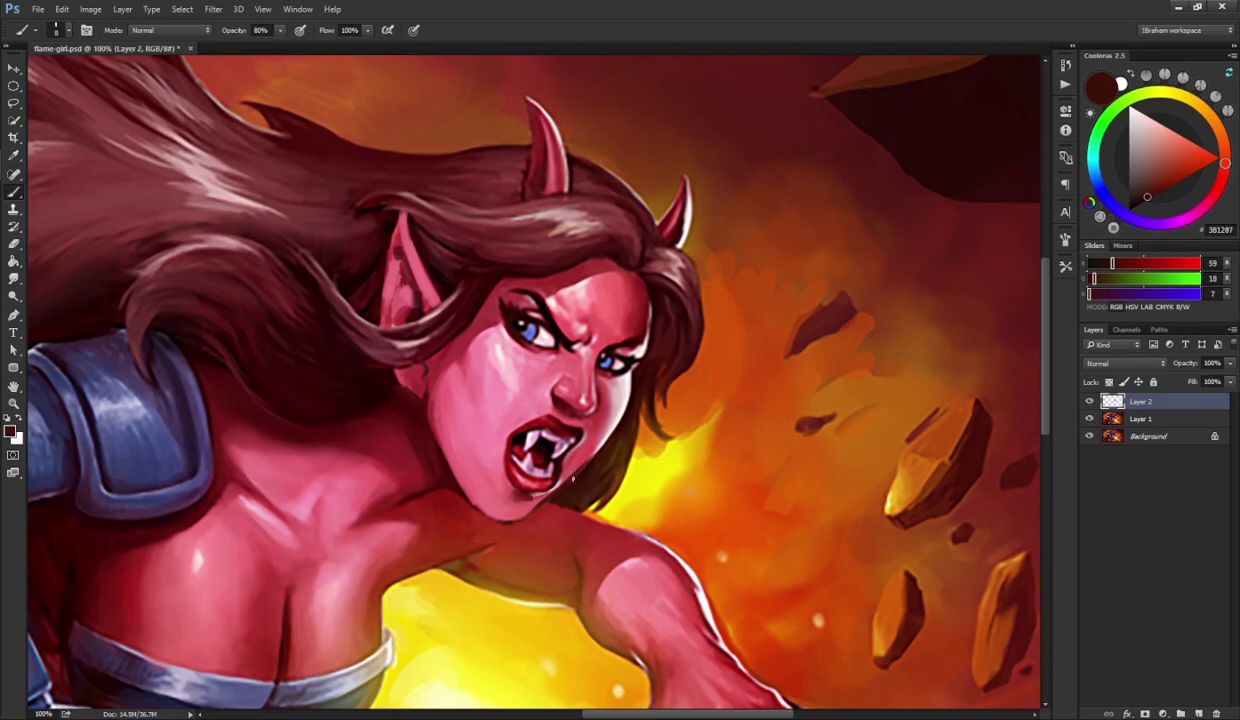
left_click_drag(573, 479, 570, 479)
- Merge the jaw layer into Layer 1 and copy the lassoed lower lip and chin area to a new layer
key("l")
key("ctrl+e")
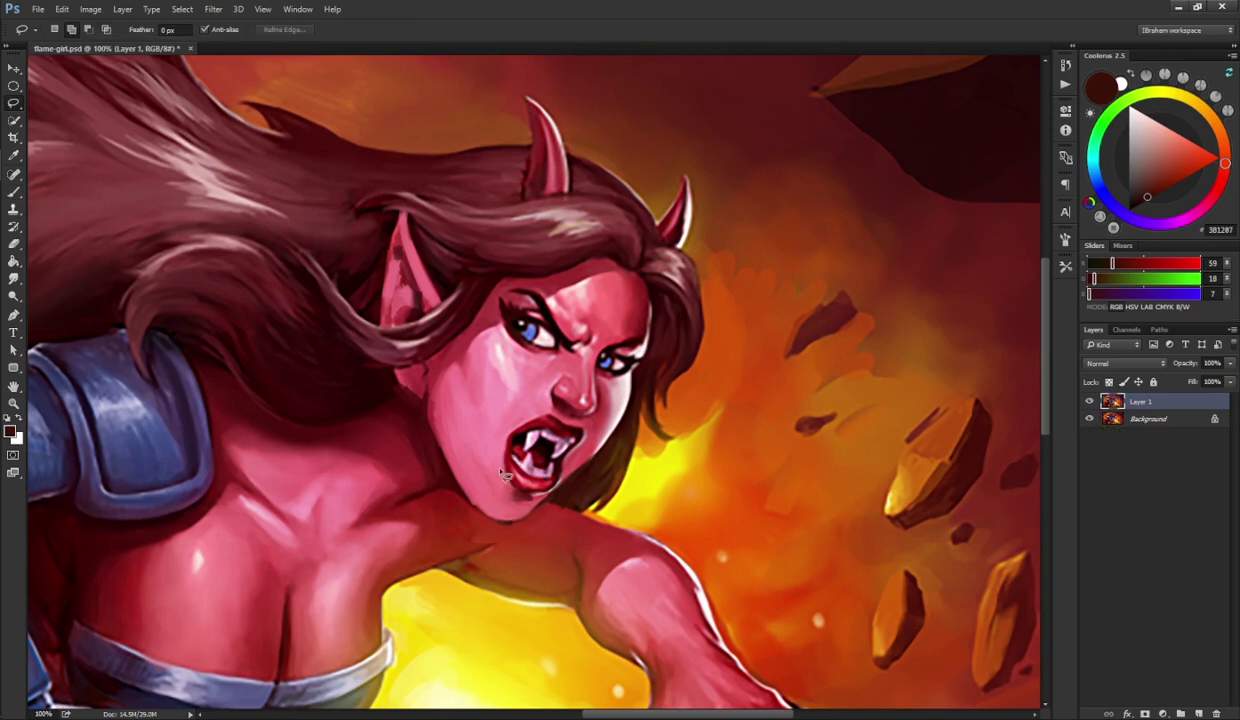
mouse_move(488, 453)
left_mouse_down()
mouse_move(508, 428)
mouse_move(548, 454)
mouse_move(552, 488)
mouse_move(505, 500)
mouse_move(490, 440)
left_mouse_up()
key("ctrl+j")
- Warp the copied lower lip area to reshape the mouth's lower edge
key("ctrl+t")
right_click(546, 457)
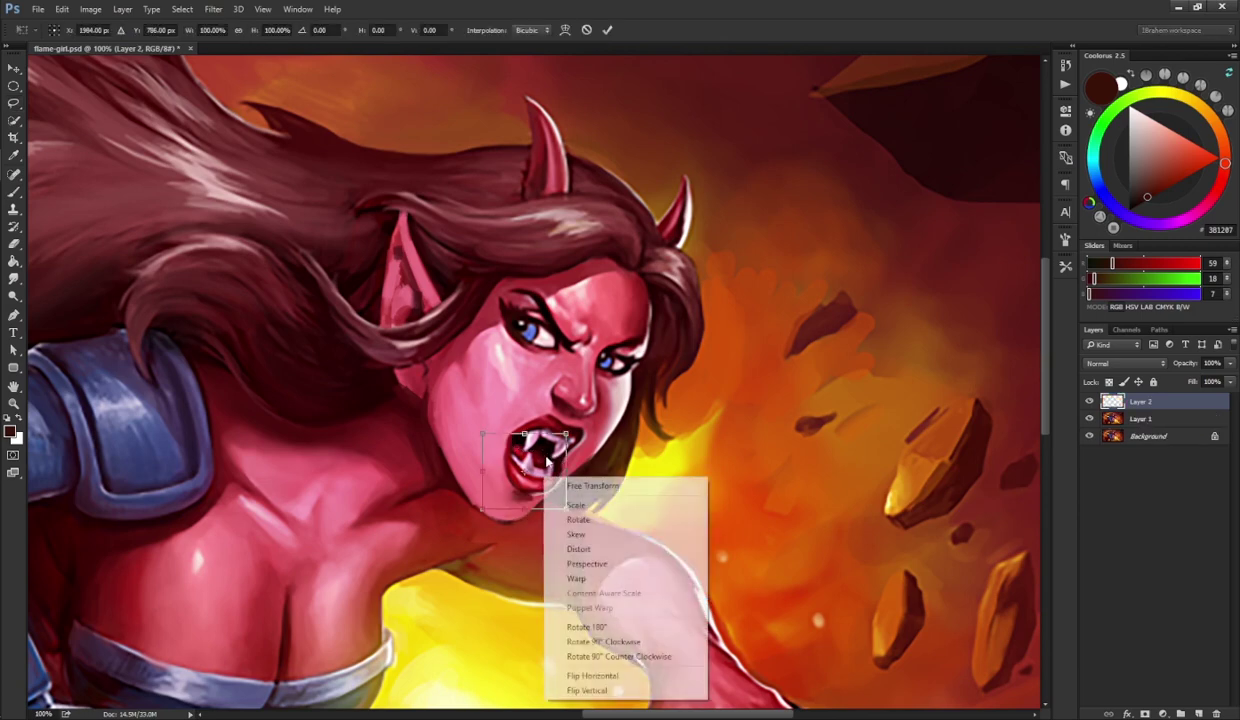
left_click(576, 578)
left_click_drag(513, 472, 518, 512)
key("Return")
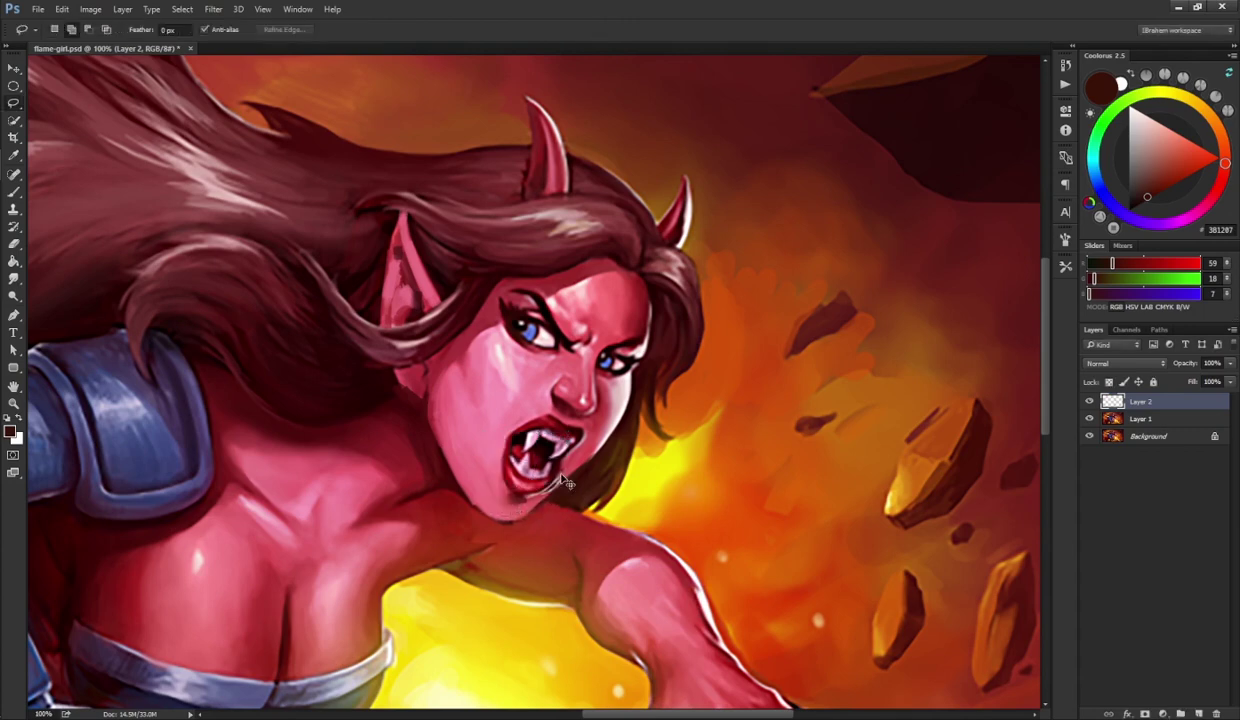
- Repaint the lower lip's edge and the chin just beneath it with sampled dark red and skin pinks
key("b")
left_click(545, 485, "alt")
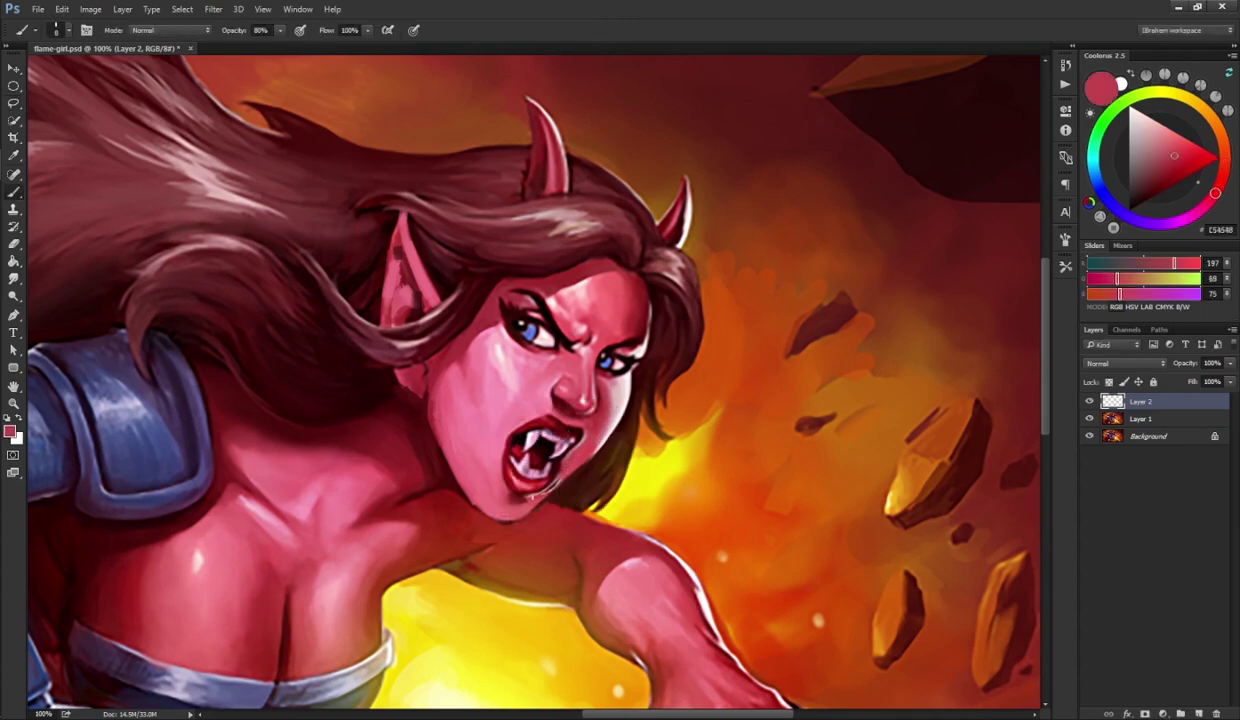
left_click(534, 466, "alt")
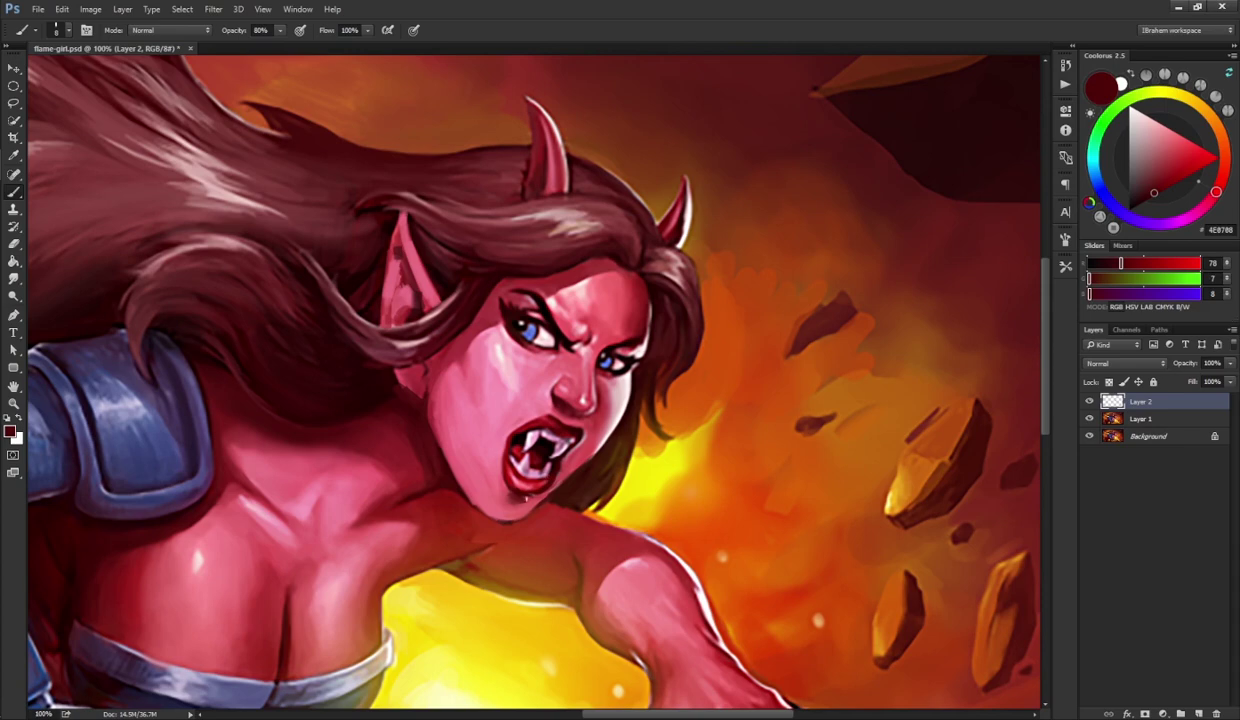
left_click(509, 508, "alt")
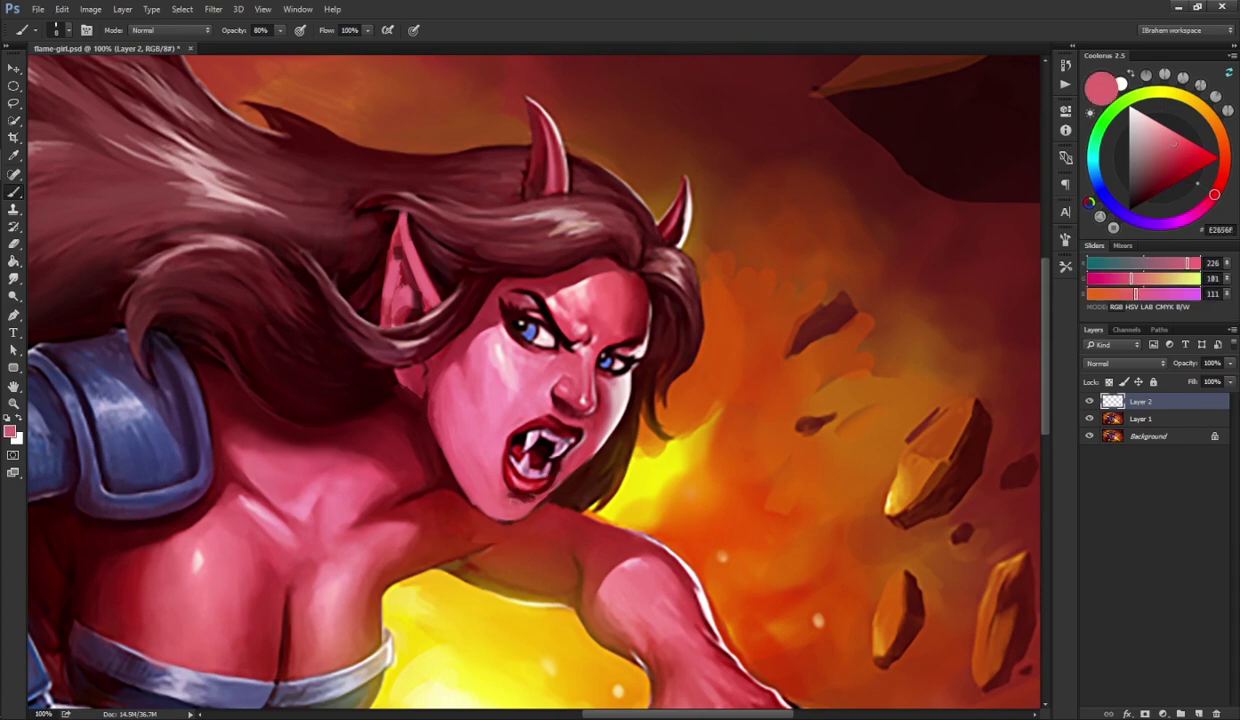
key("alt")
key("alt")
- Mix a desaturated blue-grey (#9EB4B5) and touch up the white of the nearer eye
left_click(543, 374, "alt")
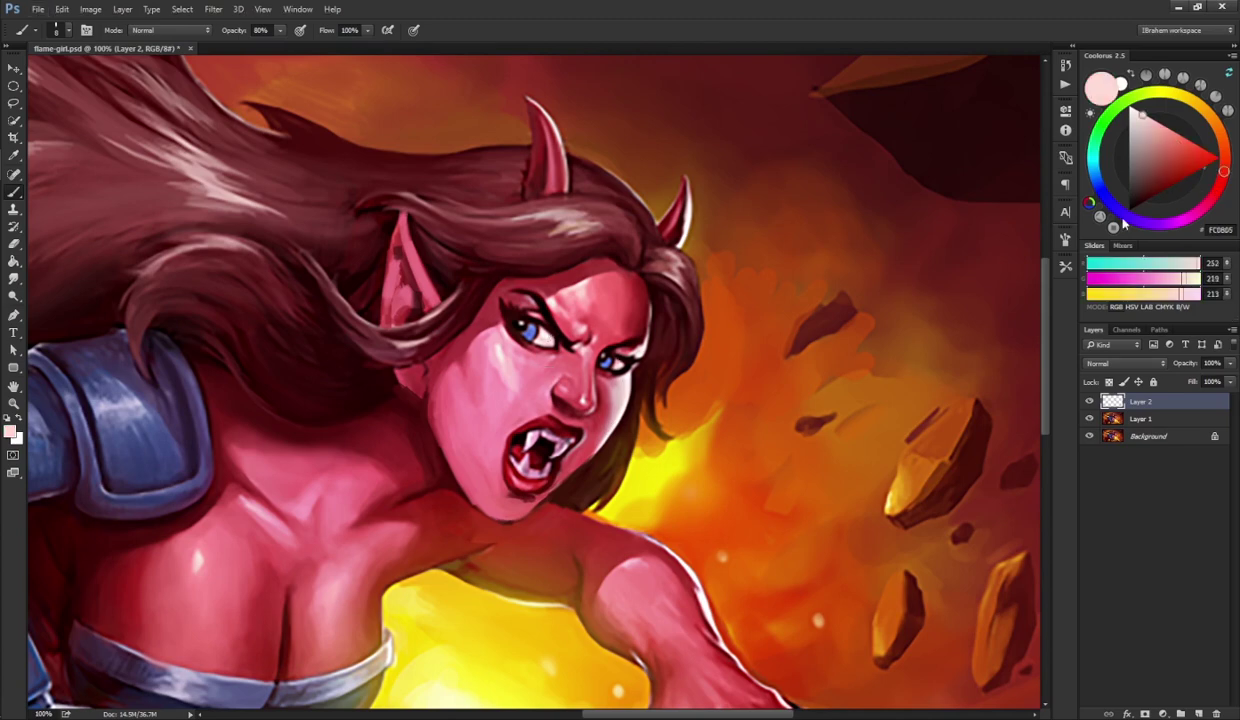
left_click(1136, 128)
left_click(1095, 158)
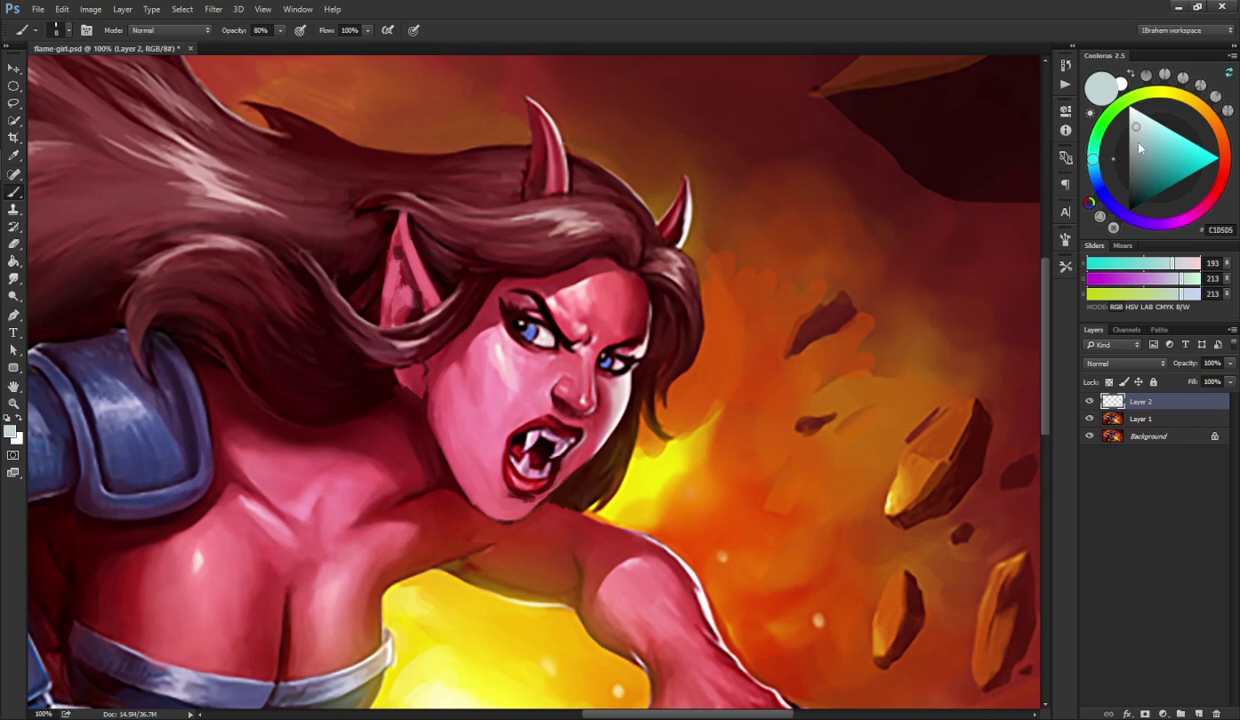
left_click(1136, 141)
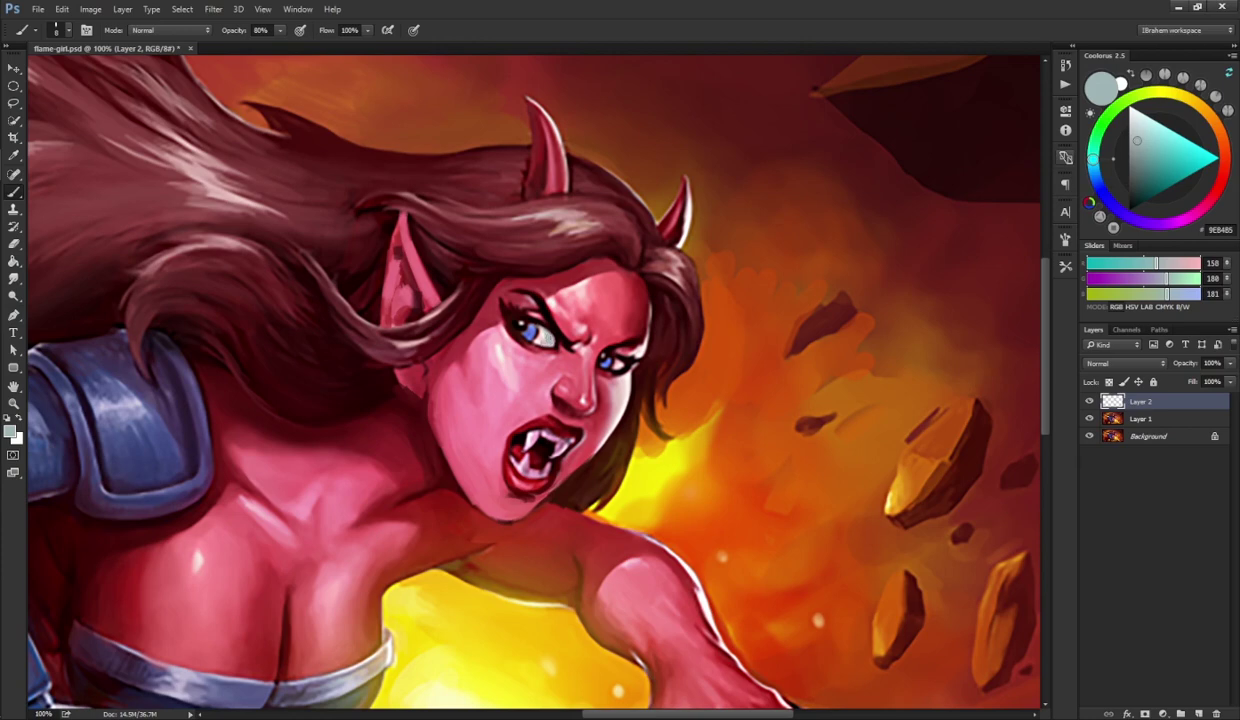
- Define the lids and lash lines of both eyes with a 10 px brush and sampled dark reds and muted tones
left_click(536, 316, "alt")
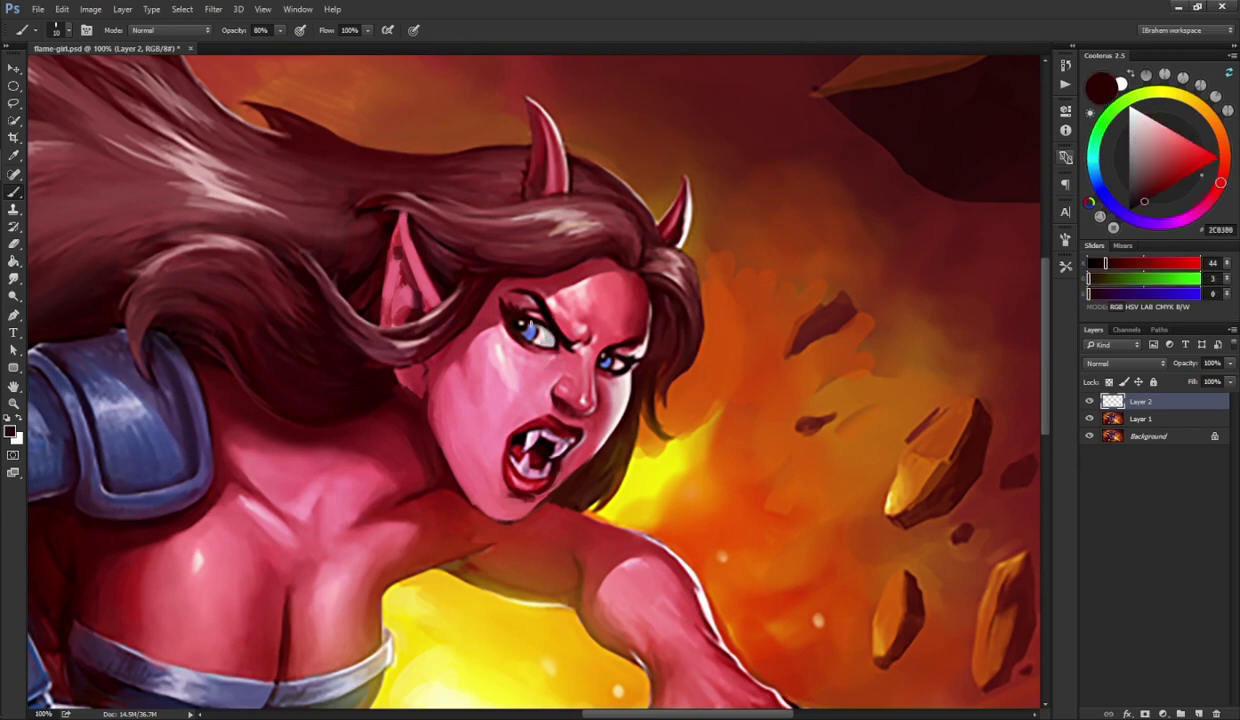
left_click(530, 321, "alt")
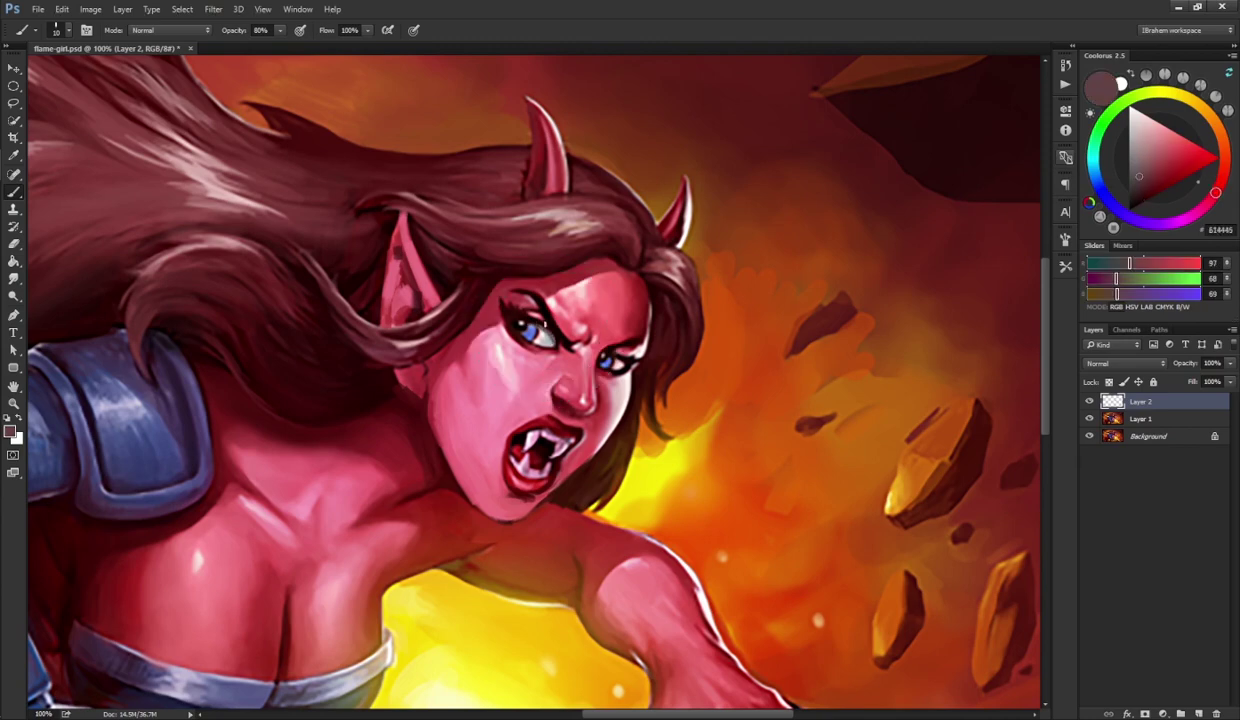
left_click(545, 345, "alt")
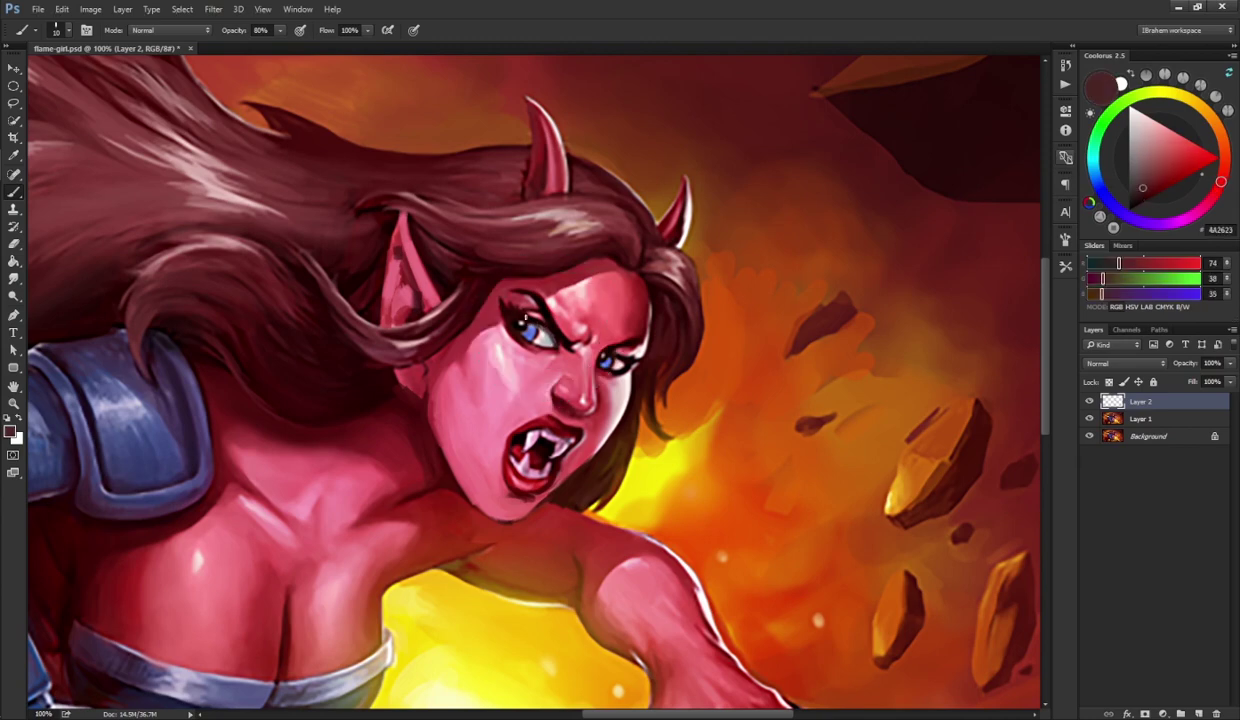
left_click(600, 386, "alt")
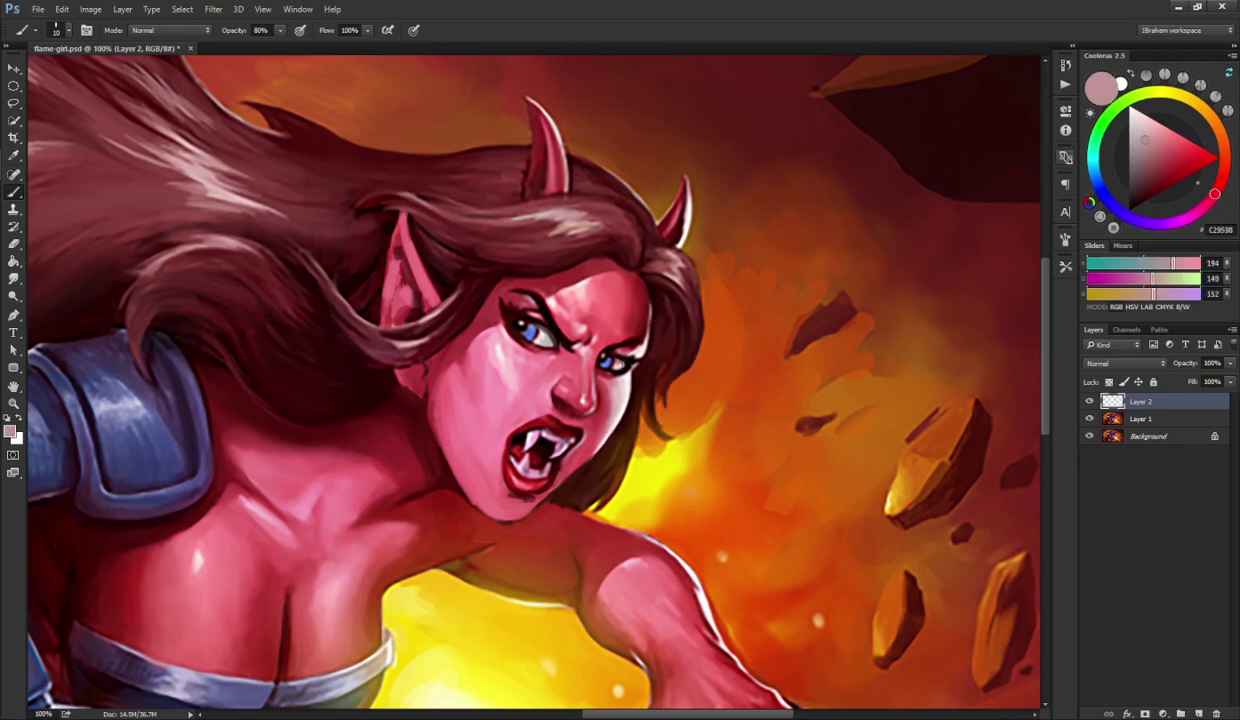
left_click(600, 349, "alt")
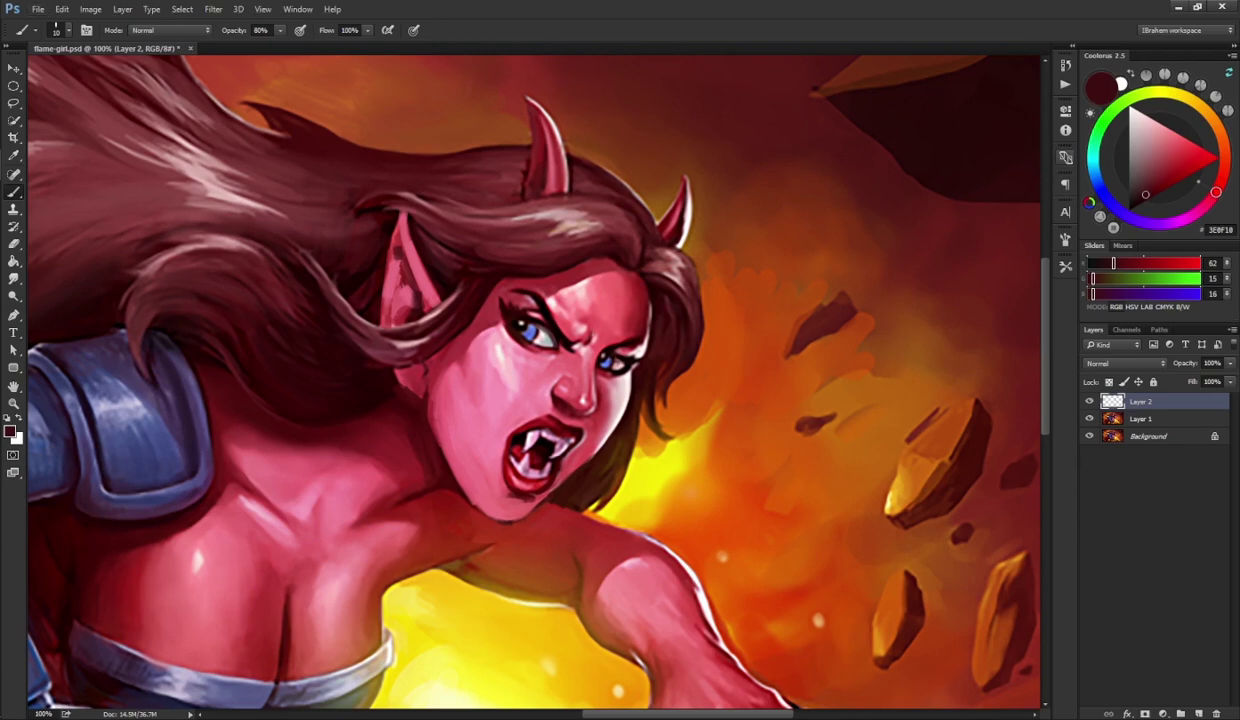
left_click(525, 340, "alt")
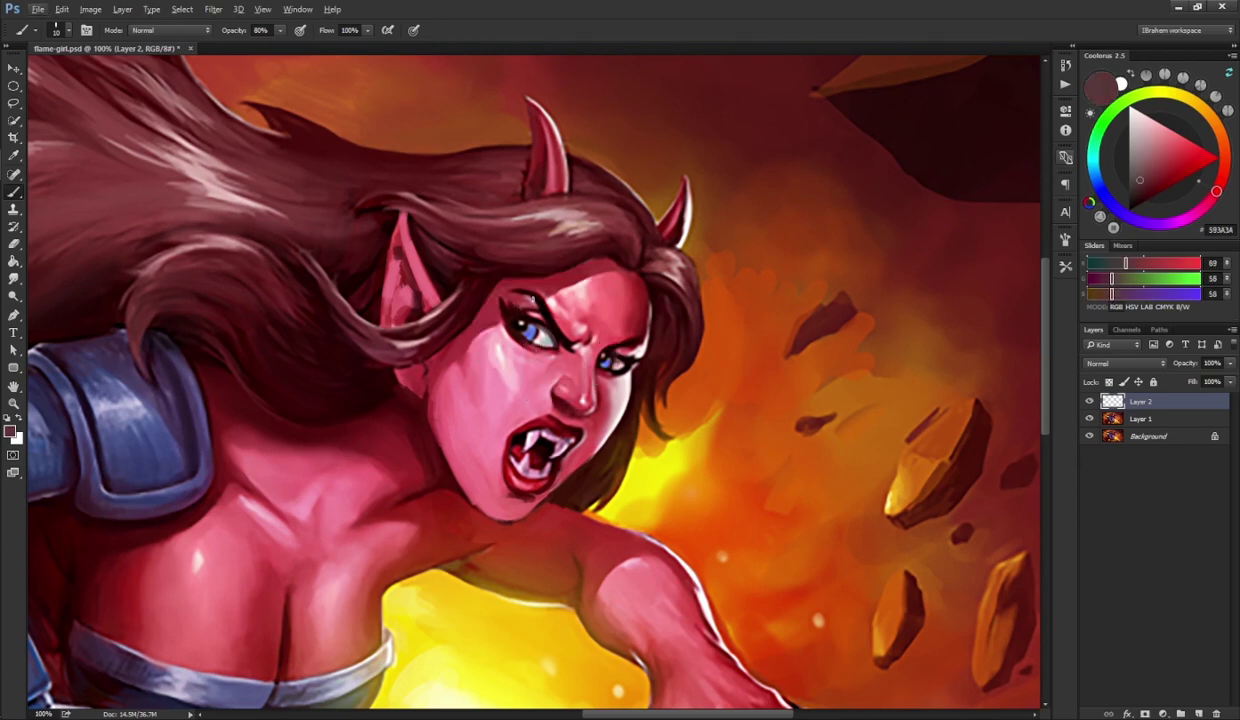
- Refine the nearer eye's upper lid and brow with sampled pink and near-black, softening the strokes with the Smudge tool at 40% strength
left_click(546, 312, "alt")
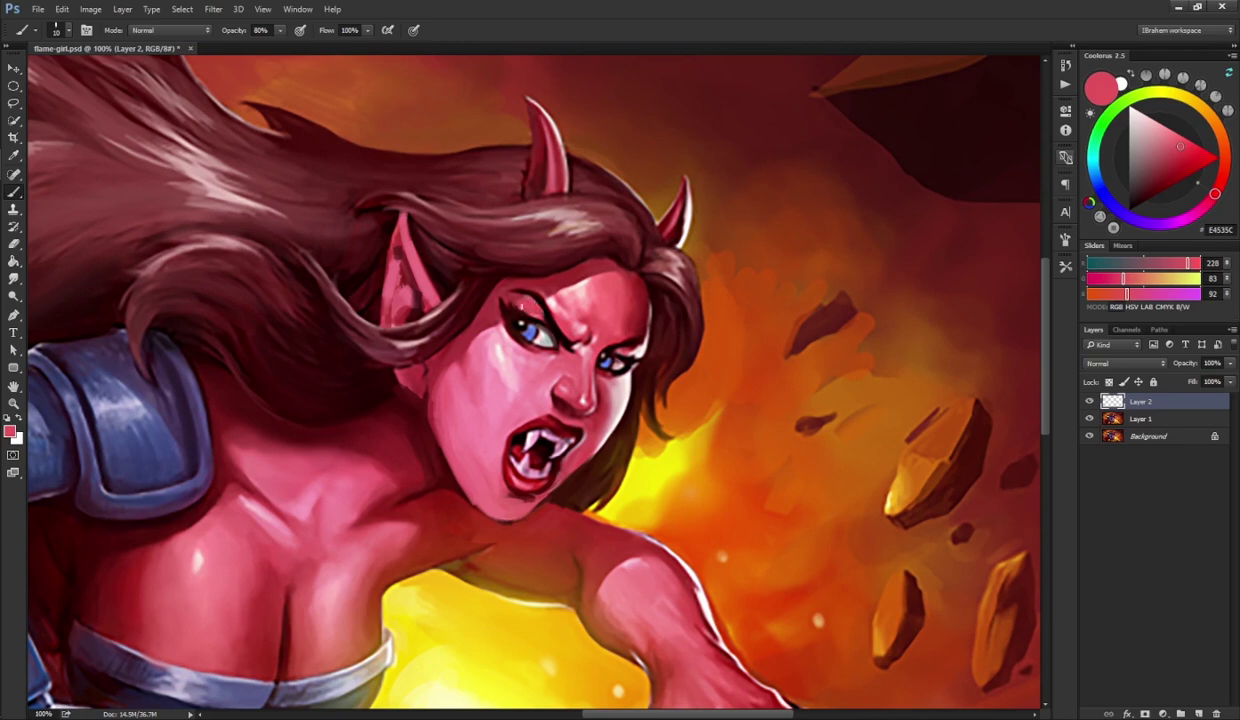
left_click(513, 308, "alt")
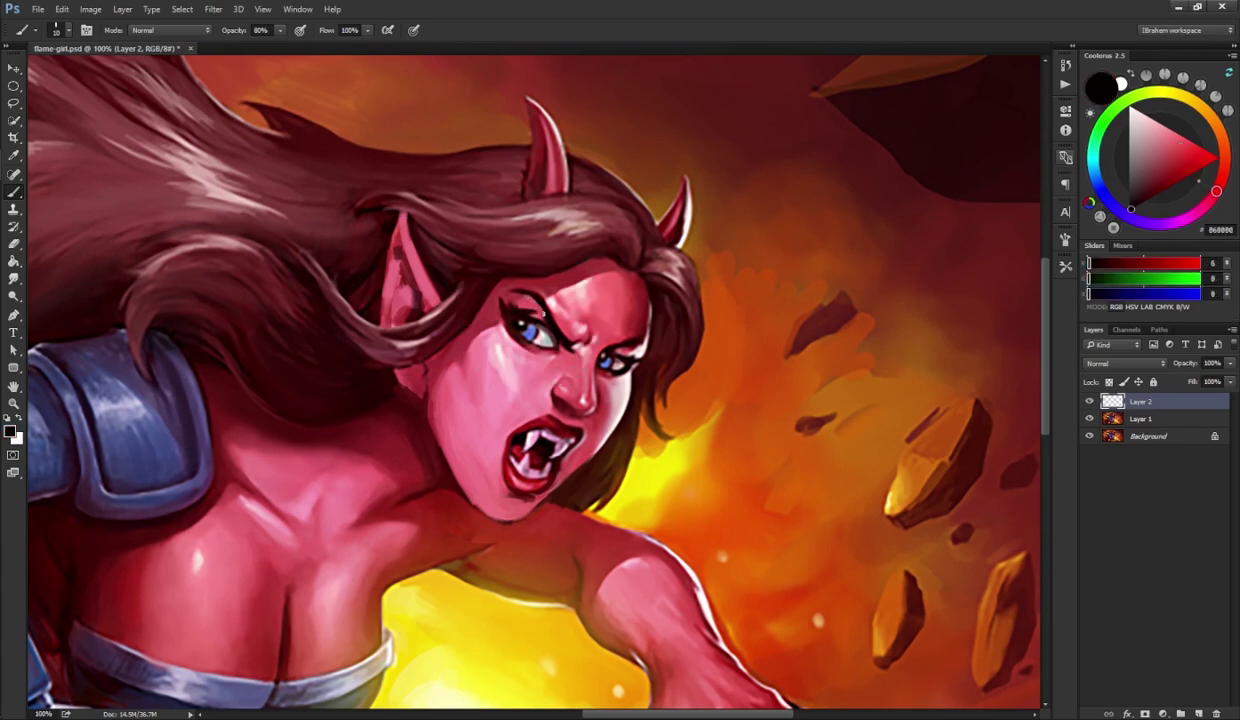
key("r")
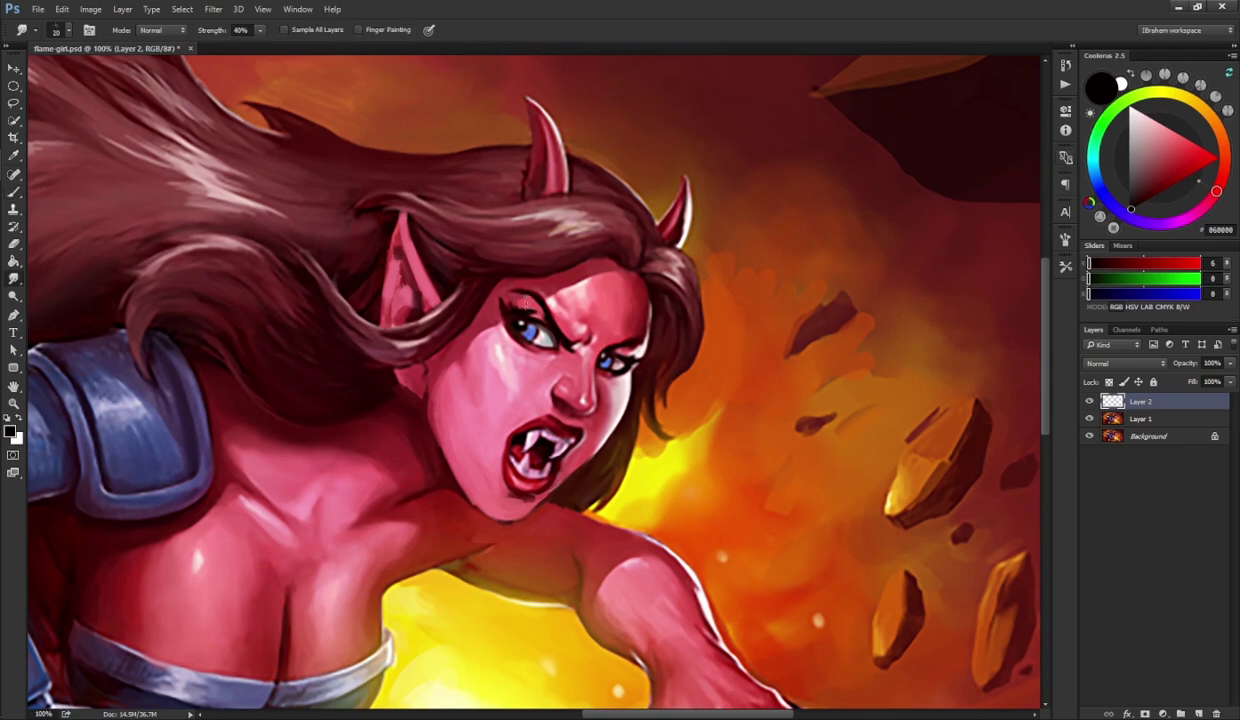
key("b")
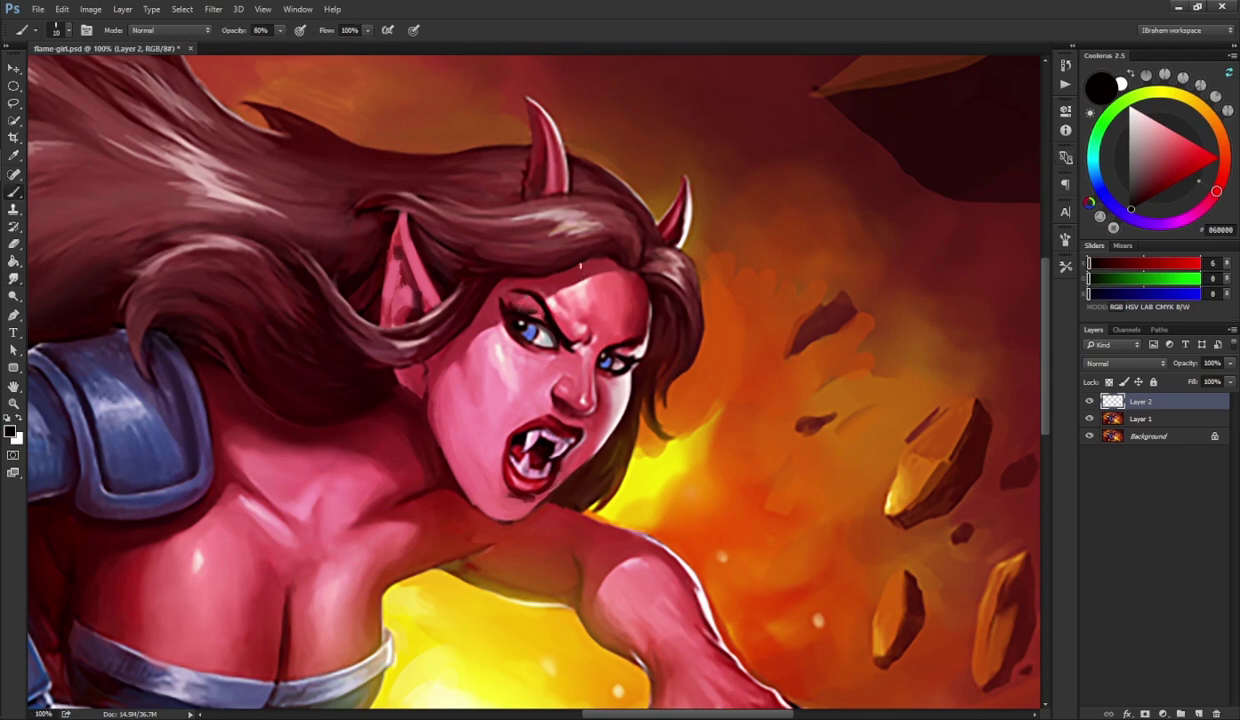
left_click(517, 303, "alt")
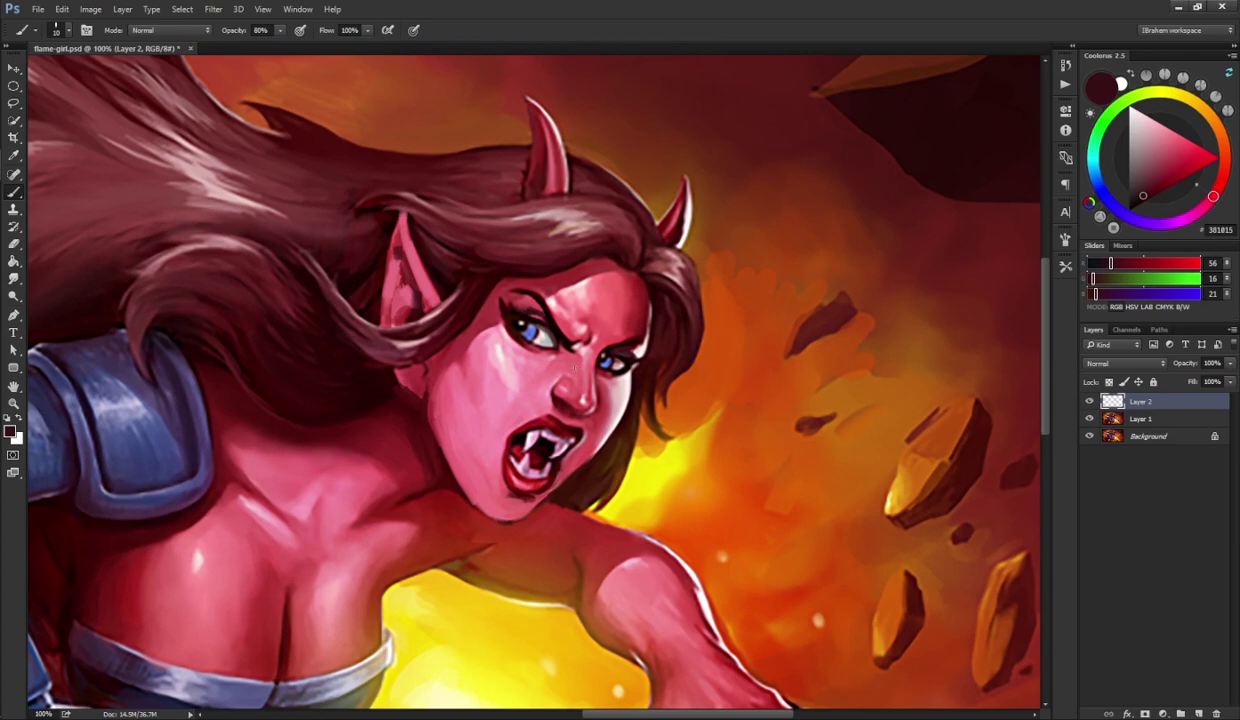
- Reshape the nostril and side of the nose with sampled pinks and dark red, blending them with the Smudge tool at 40% strength
left_click(538, 390, "alt")
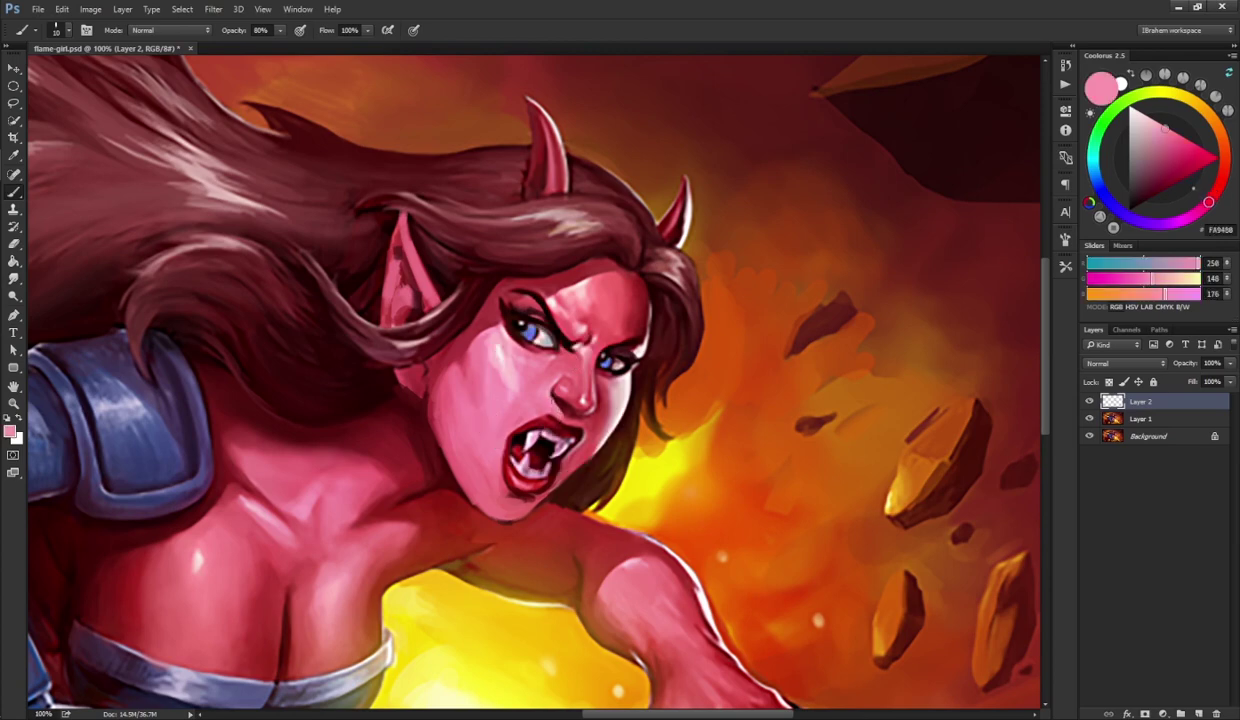
left_click(549, 370, "alt")
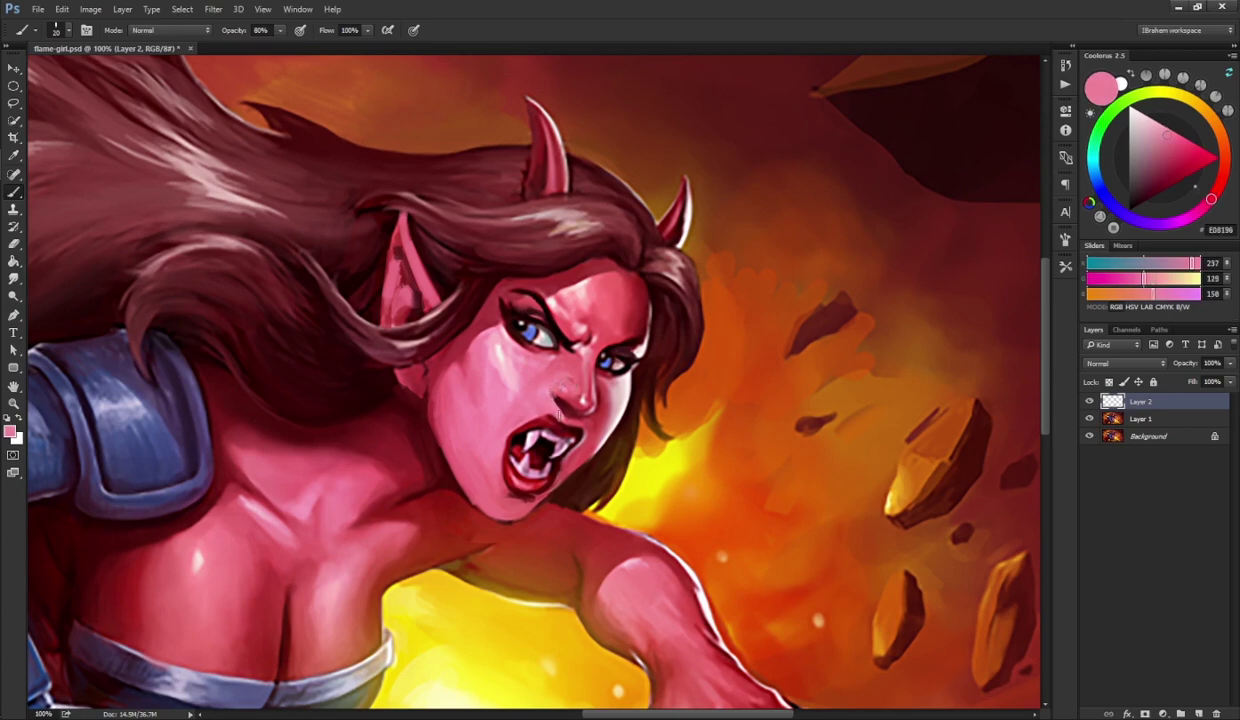
left_click(570, 405, "alt")
key("bracketleft")
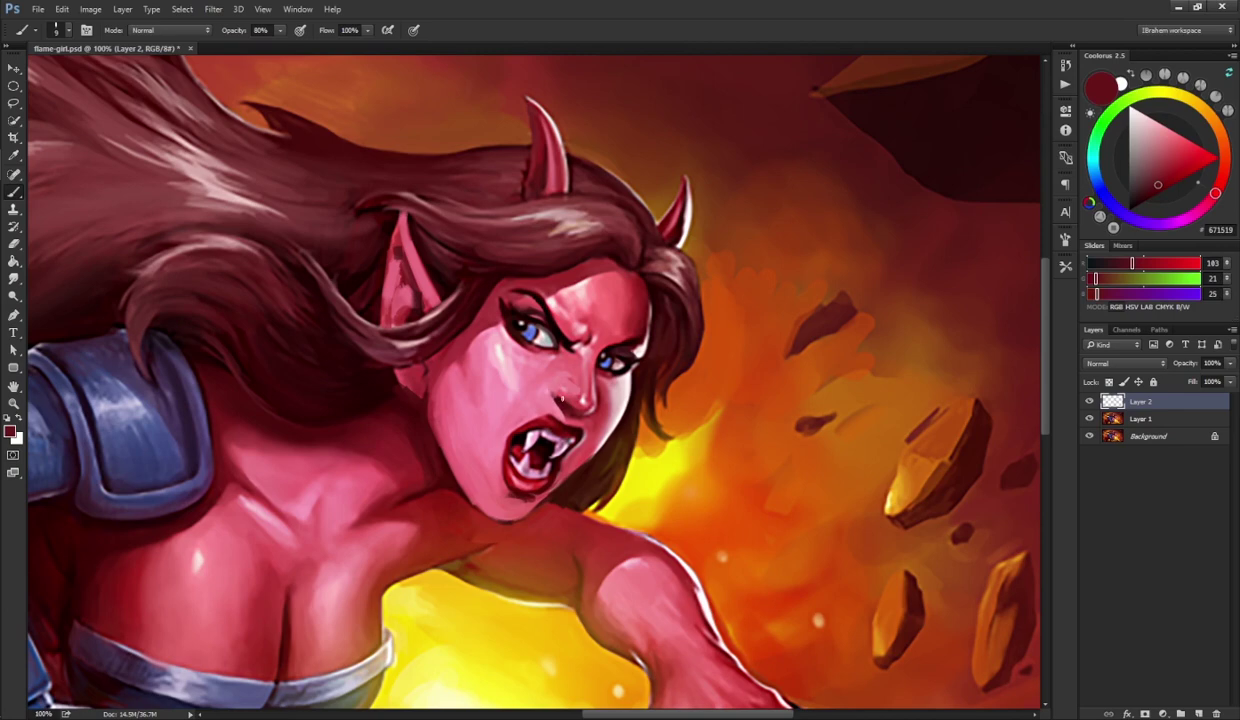
left_click(556, 400, "alt")
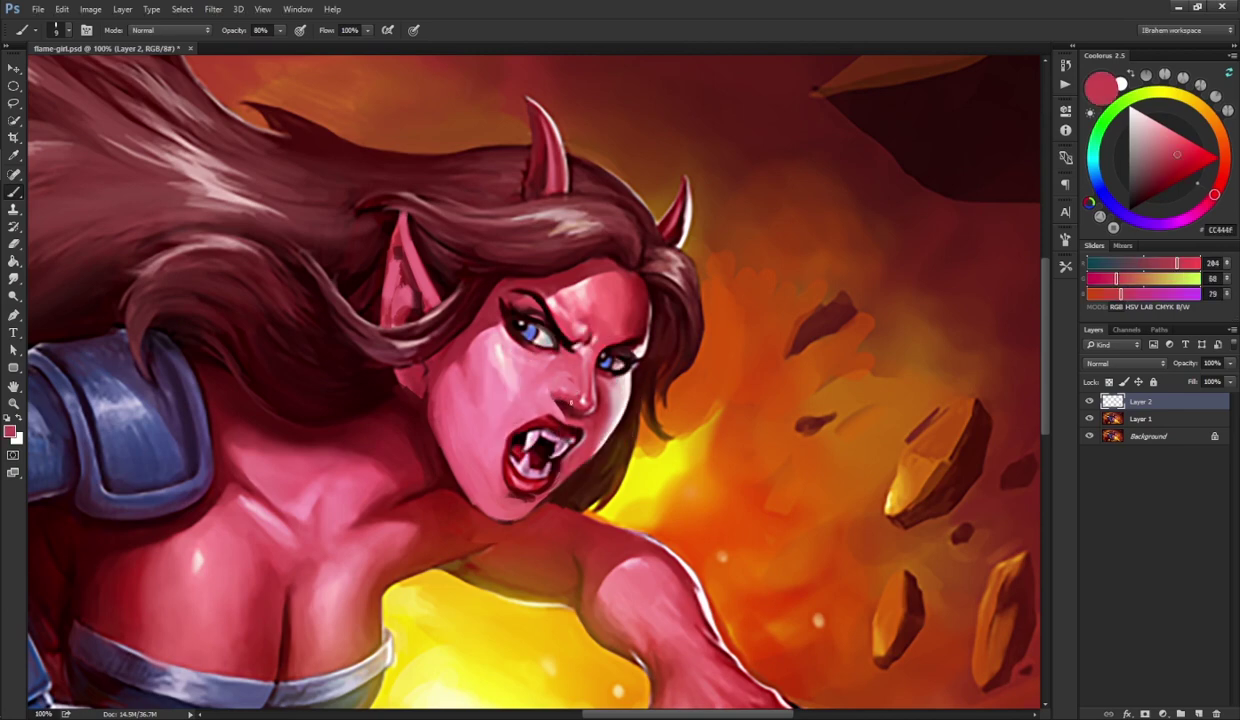
key("r")
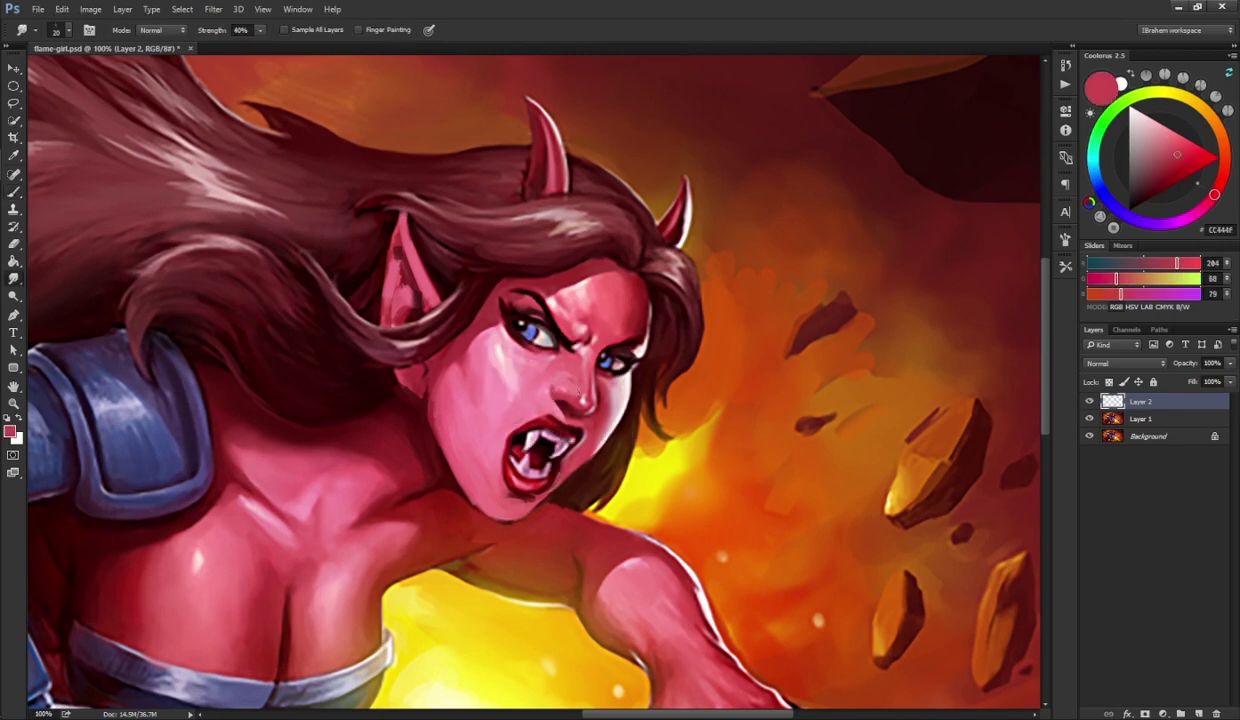
key("b")
- Merge Layer 2 into Layer 1 and touch up the nose shading with sampled red
key("ctrl+e")
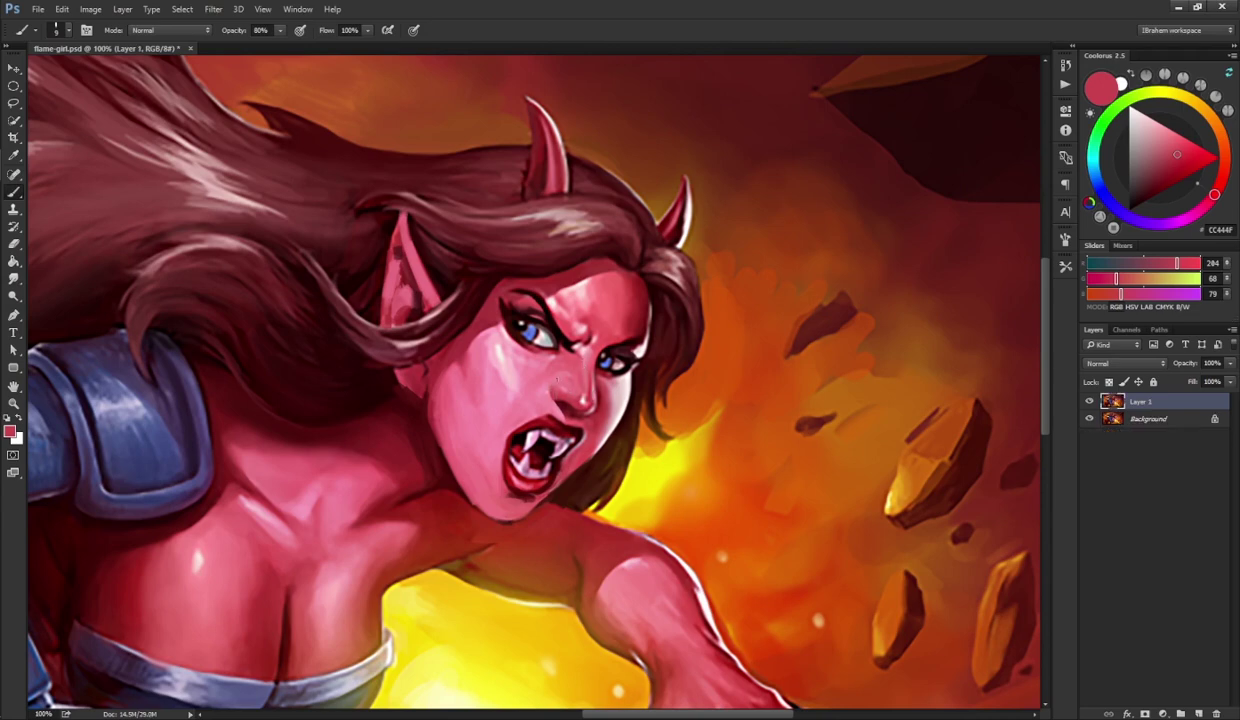
left_click(557, 399, "alt")
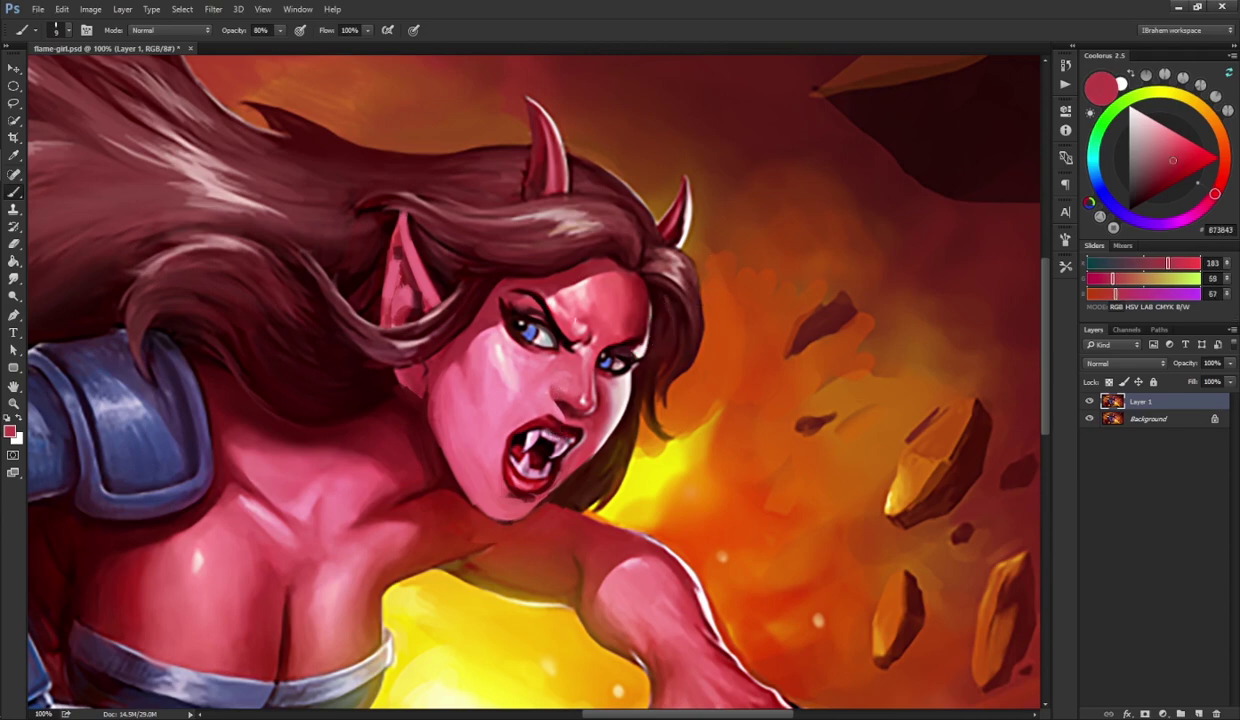
left_click(560, 330, "alt")
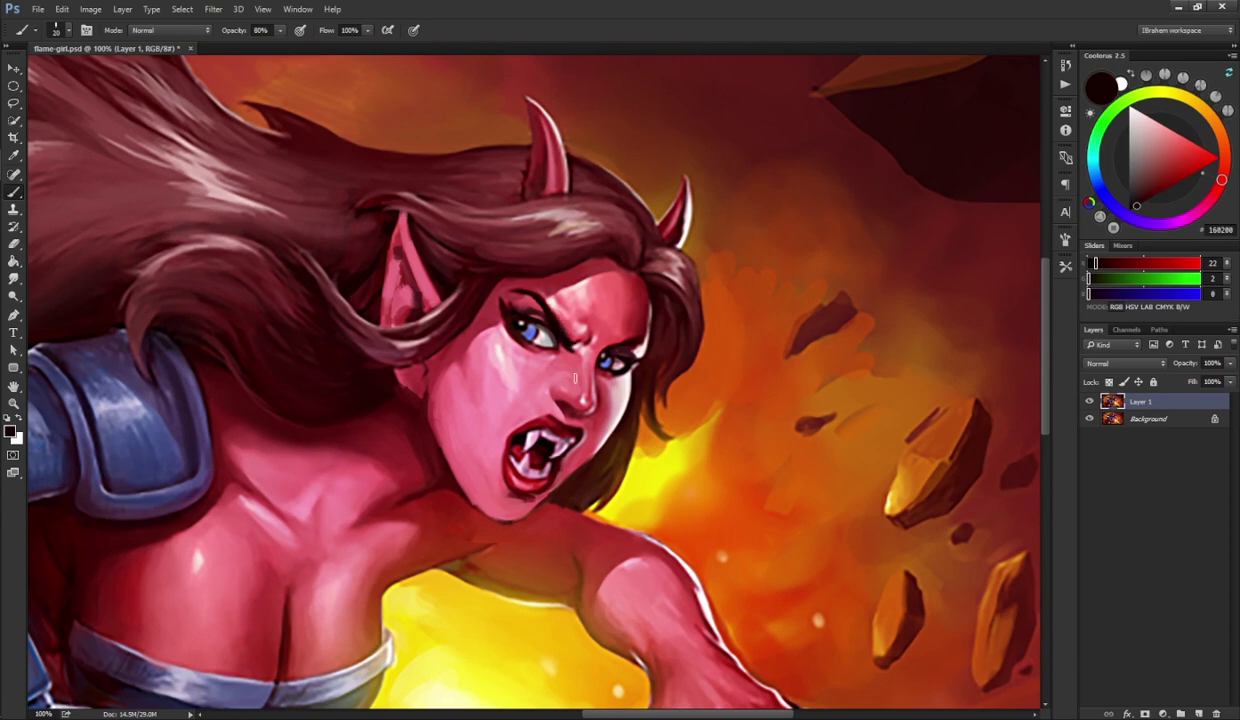
- Darken and sharpen the contours of the lips and mouth with a 9 px brush and sampled deep reds
left_click(552, 452, "alt")
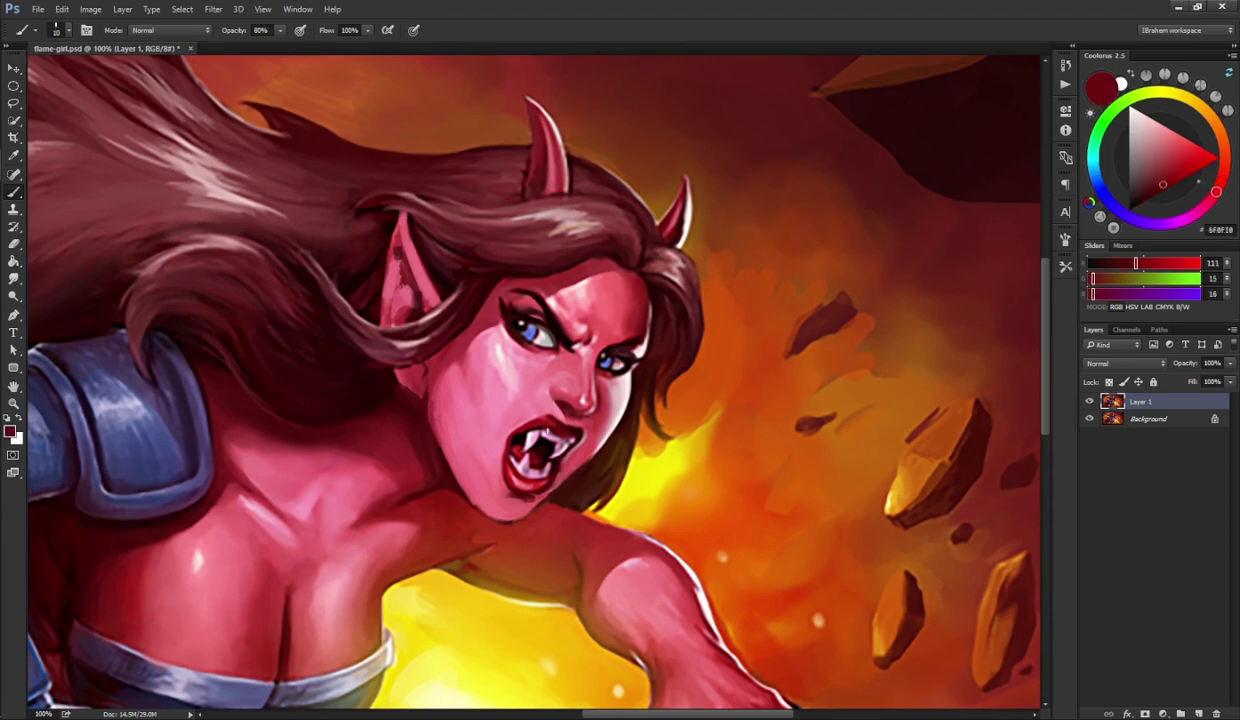
left_click(533, 491, "alt")
left_click_drag(524, 476, 503, 465)
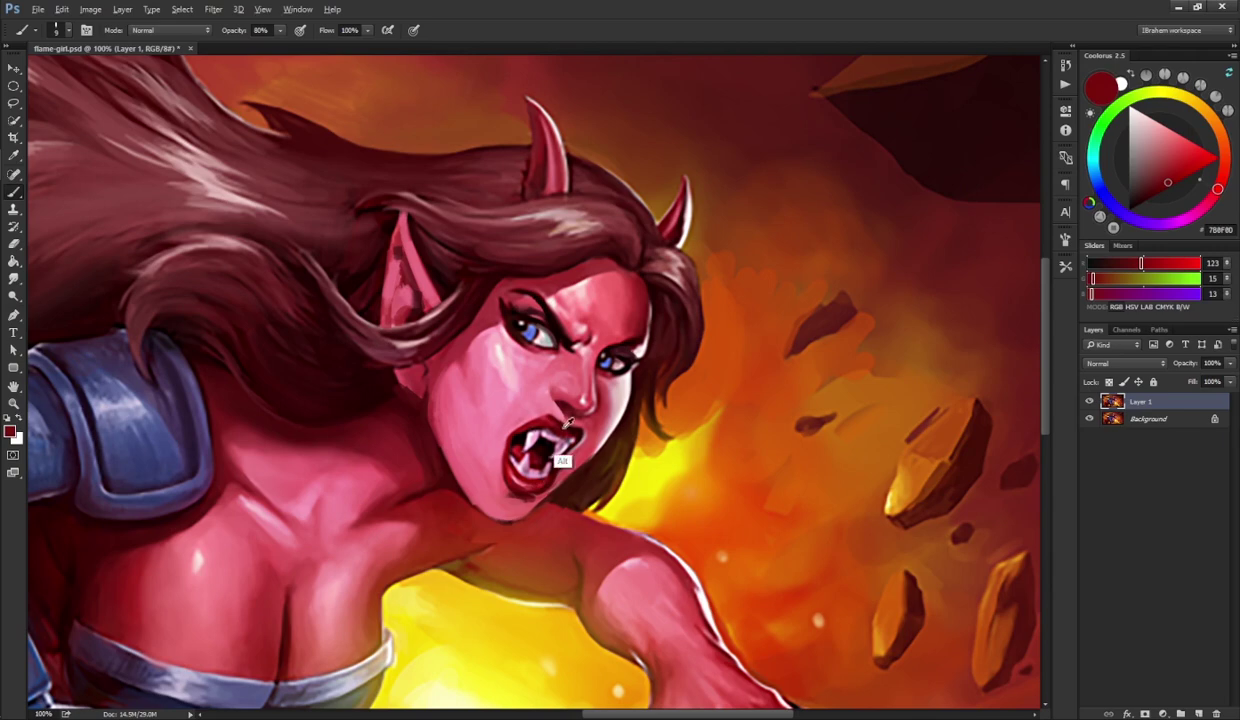
left_click(547, 447, "alt")
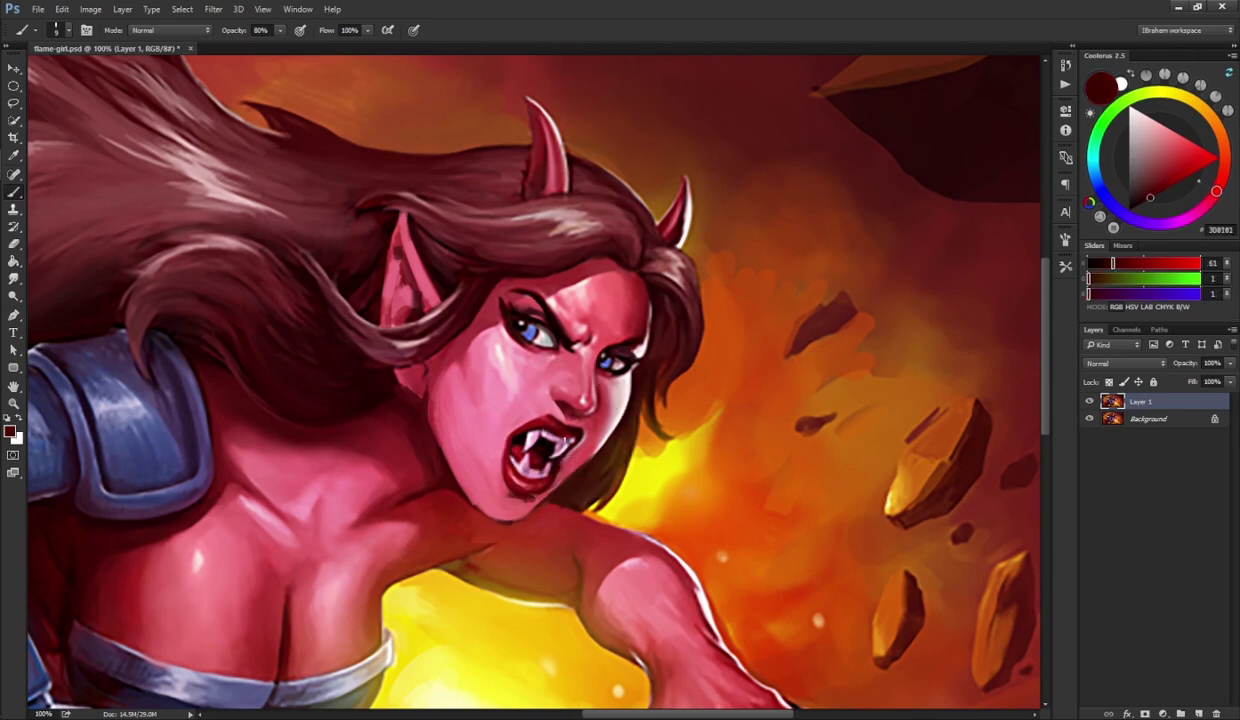
- Clean up the nearer eye's lower lash line and the skin at the nose bridge with sampled dark red and pink
left_click(500, 440, "alt")
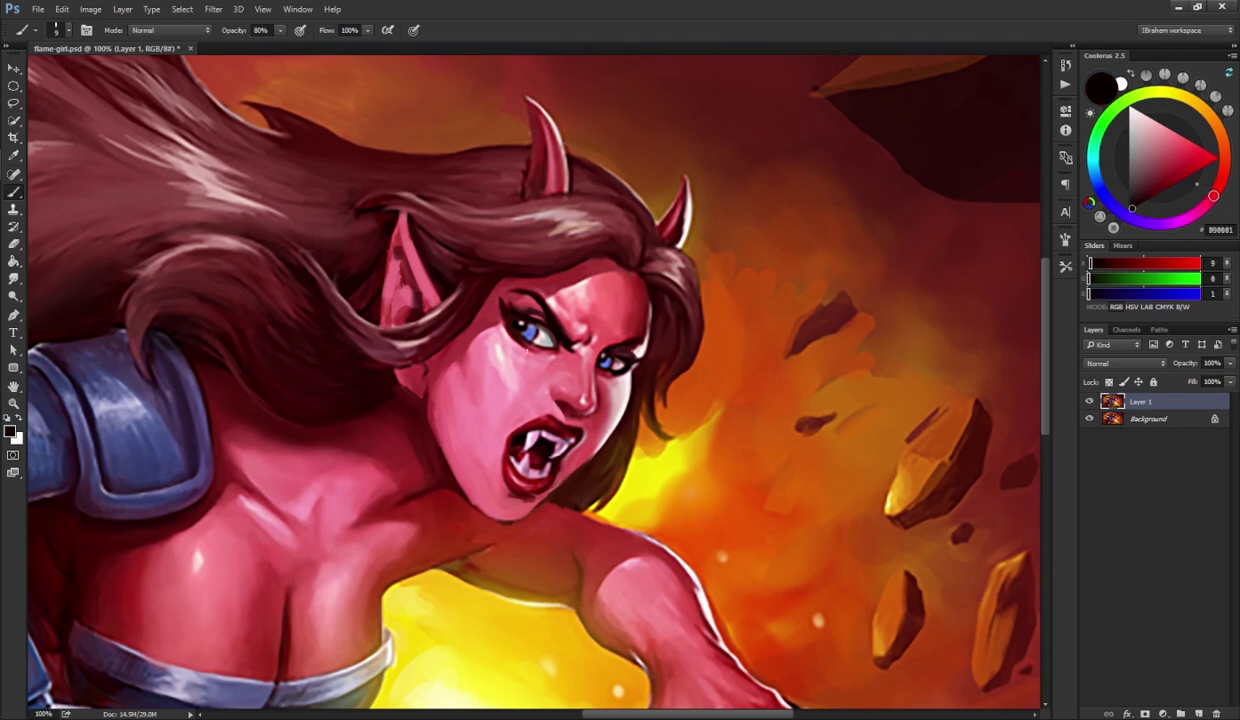
left_click(514, 333, "alt")
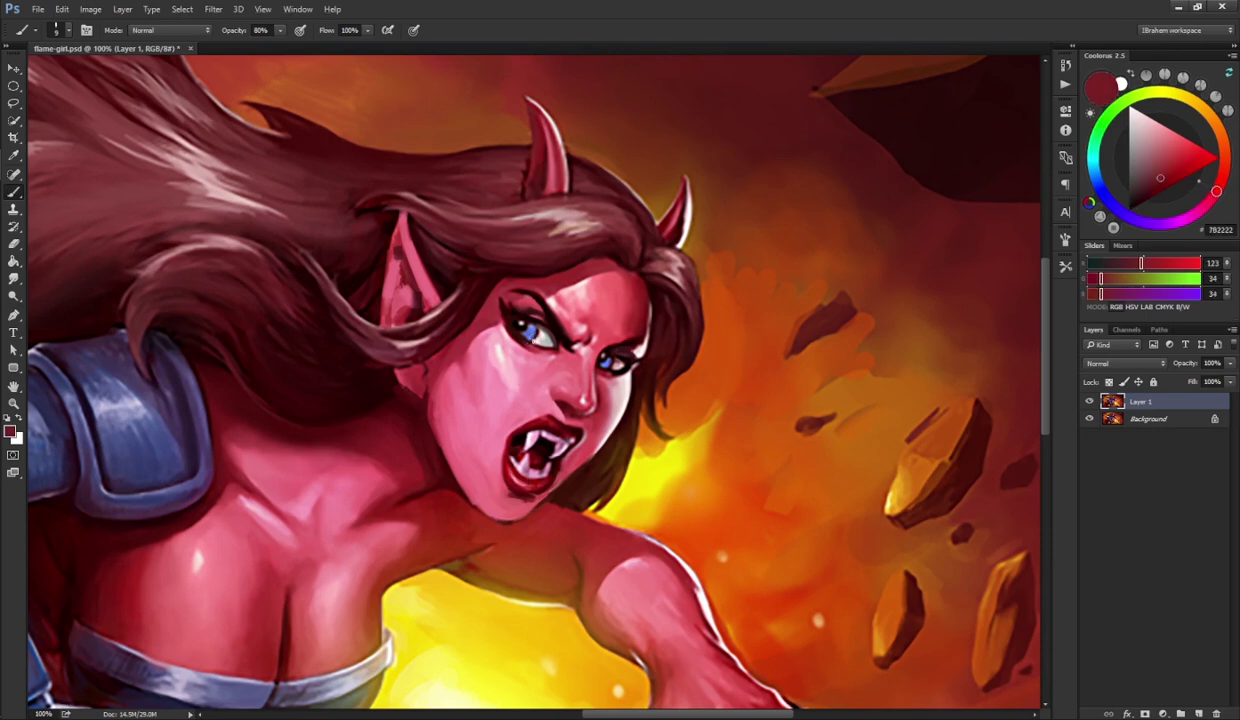
left_click(567, 353, "alt")
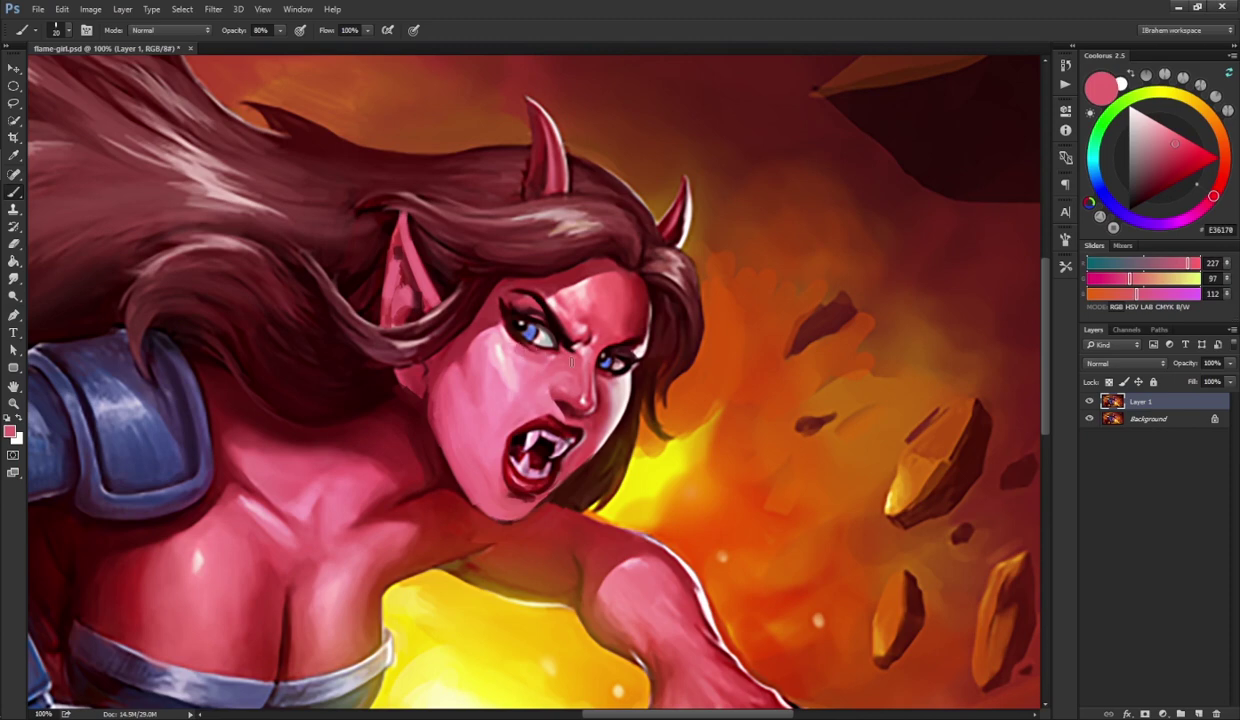
- Soften the cheek highlight below the nearer eye with a 45 px brush at 70% opacity and sampled pinks
left_click(503, 360, "alt")
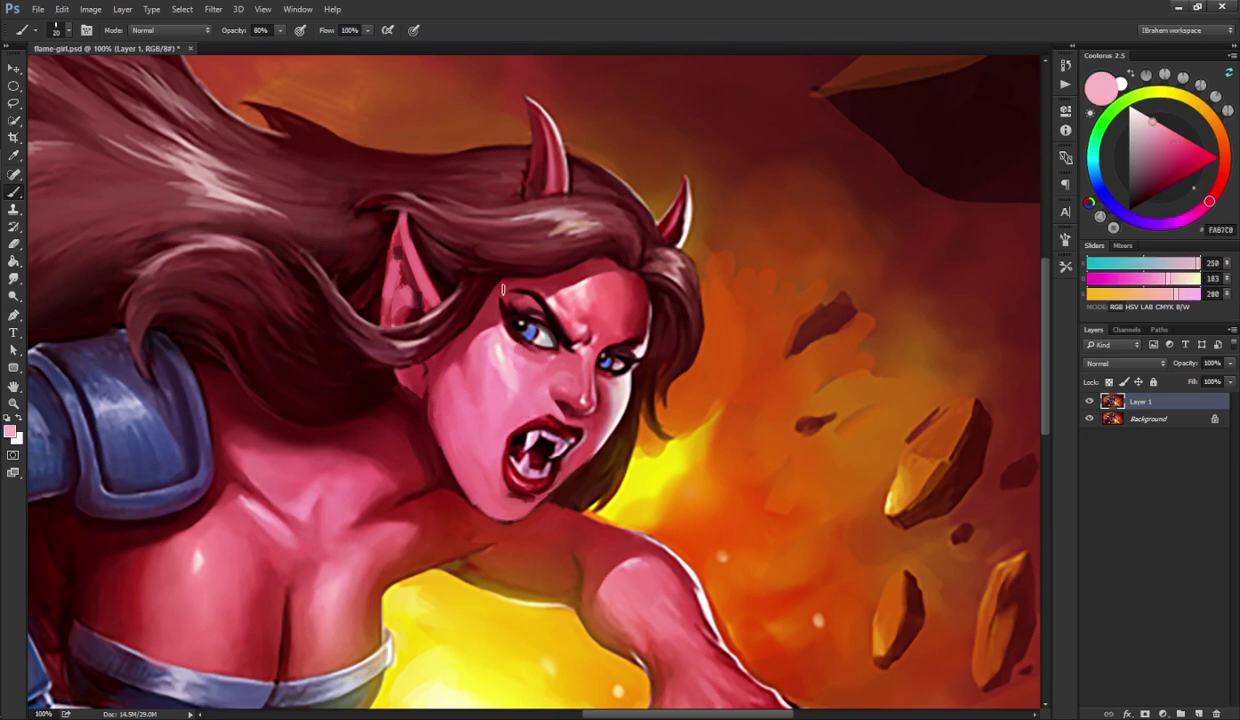
left_click(1065, 268)
left_click(967, 264)
left_click(503, 374, "alt")
left_click_drag(478, 388, 512, 371)
left_click(499, 384, "alt")
left_click(505, 390, "alt")
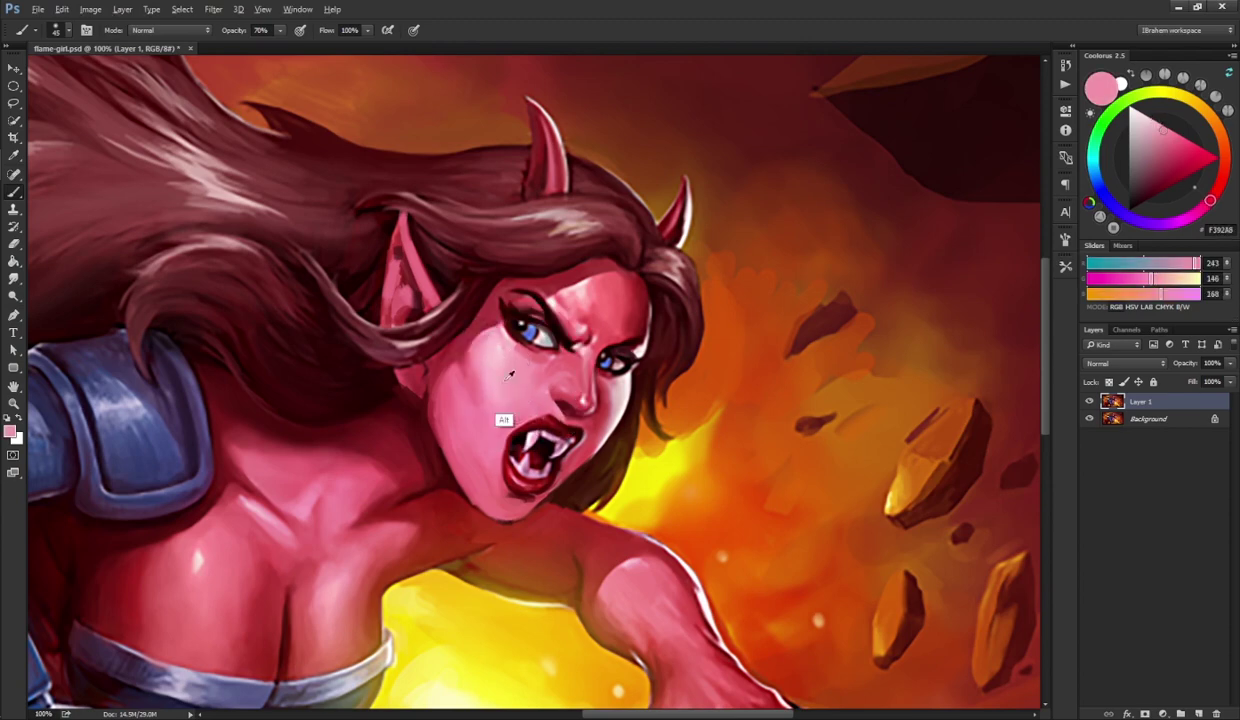
- Blend the lower cheek with sampled pinks and shade its outer side beside the hair with dark red
left_click(495, 370, "alt")
left_click(490, 418, "alt")
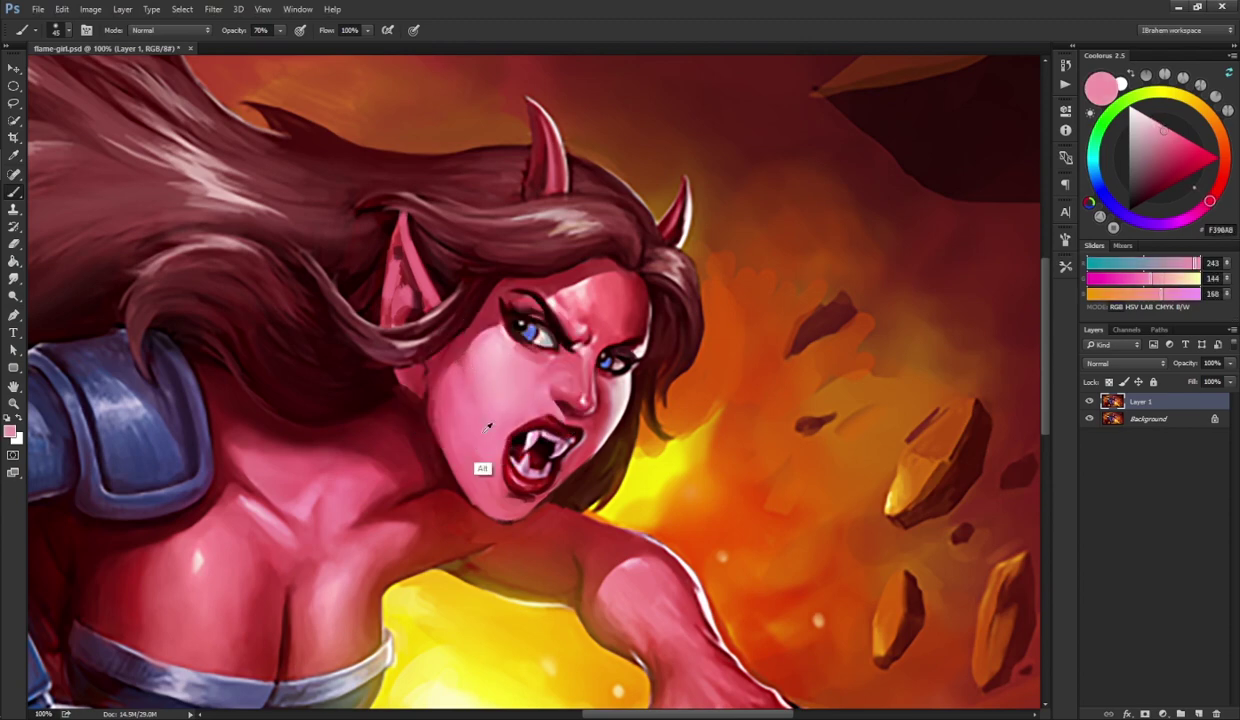
left_click(476, 398, "alt")
left_click(450, 343, "alt")
left_click_drag(456, 362, 468, 410)
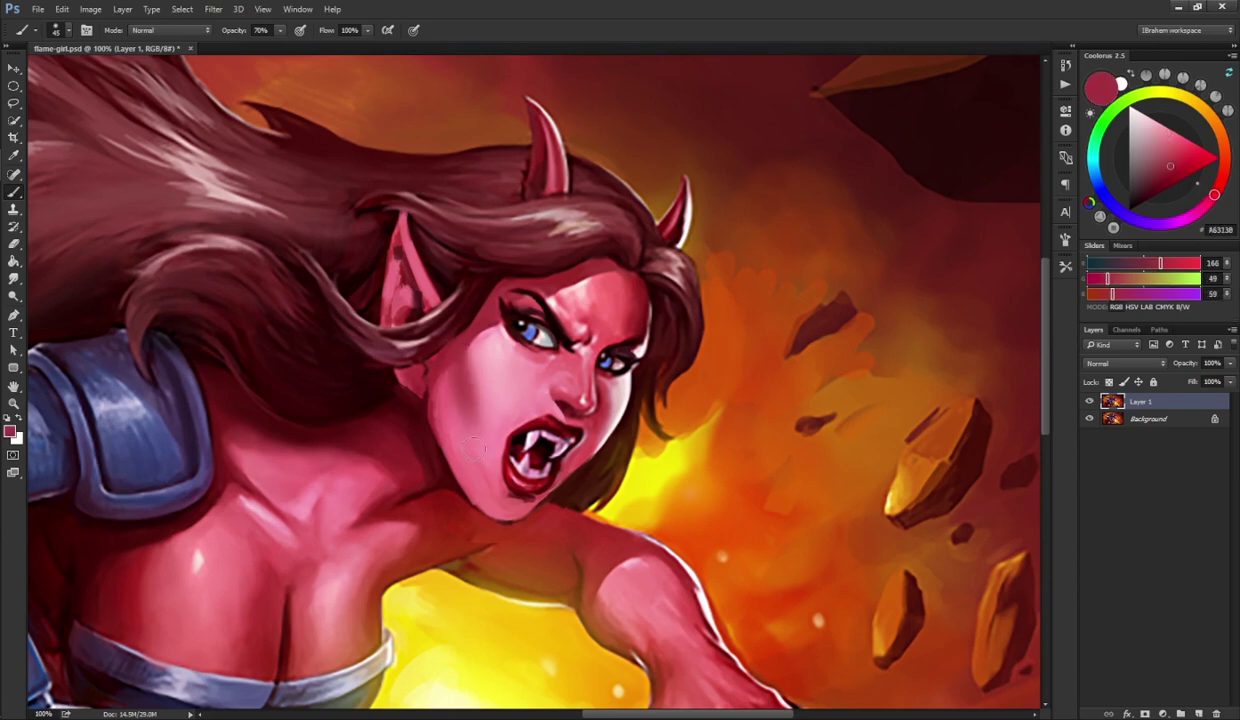
- Blend the cheek's outer edge and the jawline beside the neck with sampled pinks and dark red
left_click(469, 424, "alt")
left_click(456, 362, "alt")
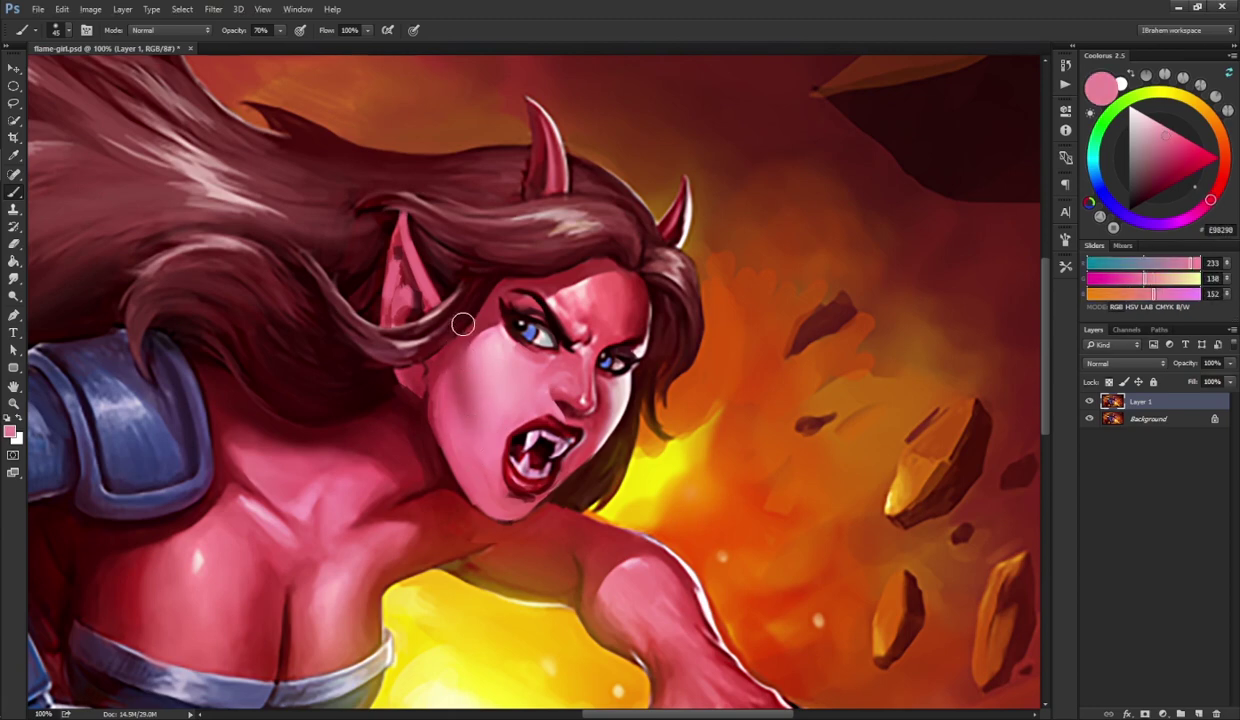
left_click(455, 425, "alt")
left_click(431, 449, "alt")
left_click(457, 498, "alt")
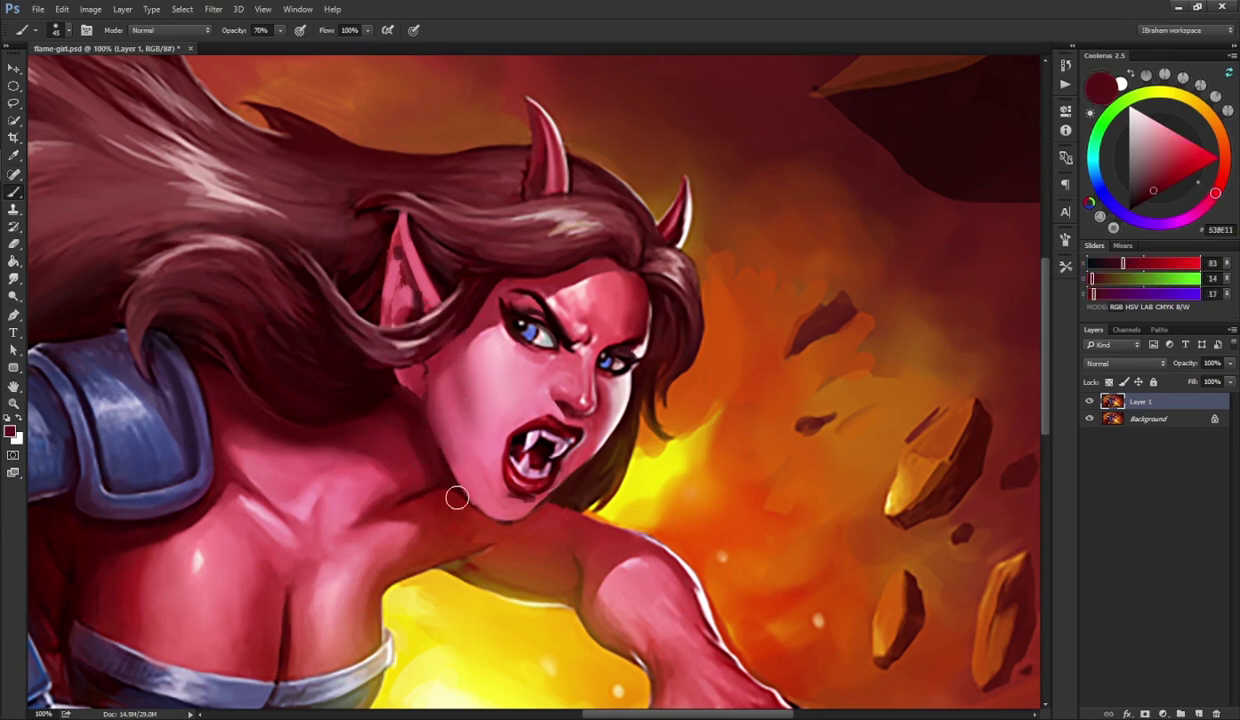
- Smooth the skin between the ear and the jaw with sampled mid pinks and reds
left_click(439, 393, "alt")
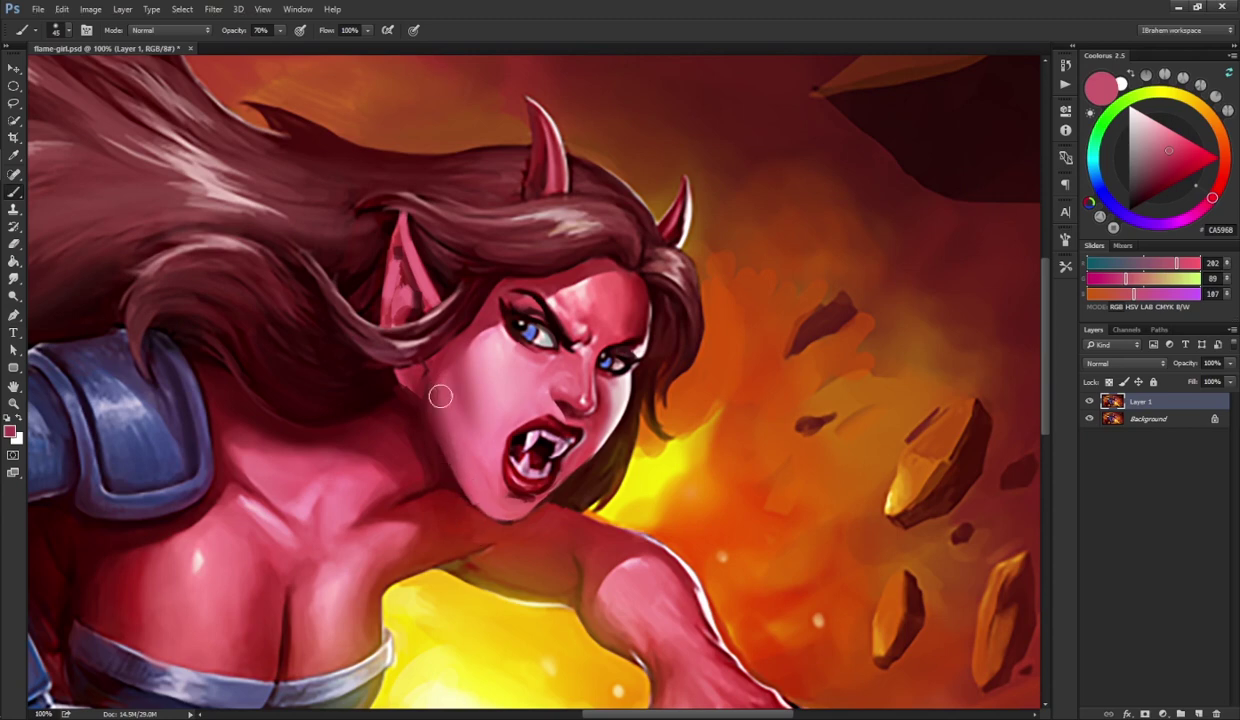
left_click(428, 365, "alt")
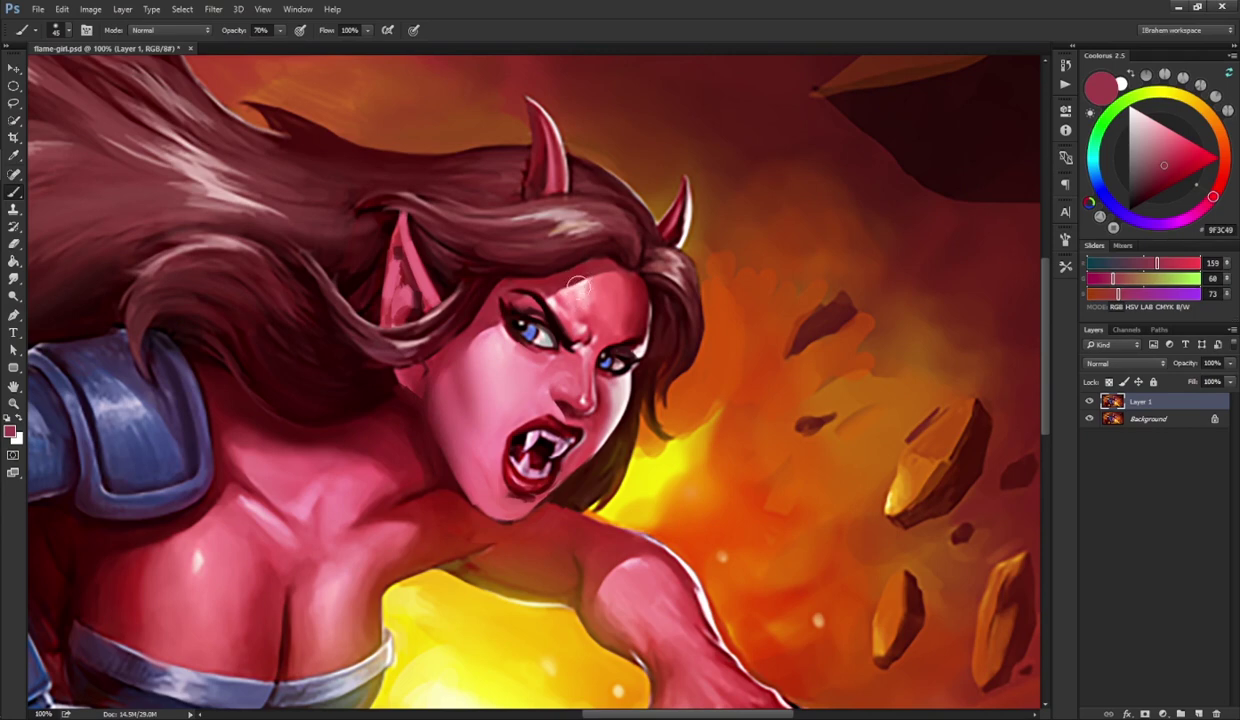
left_click(430, 382, "alt")
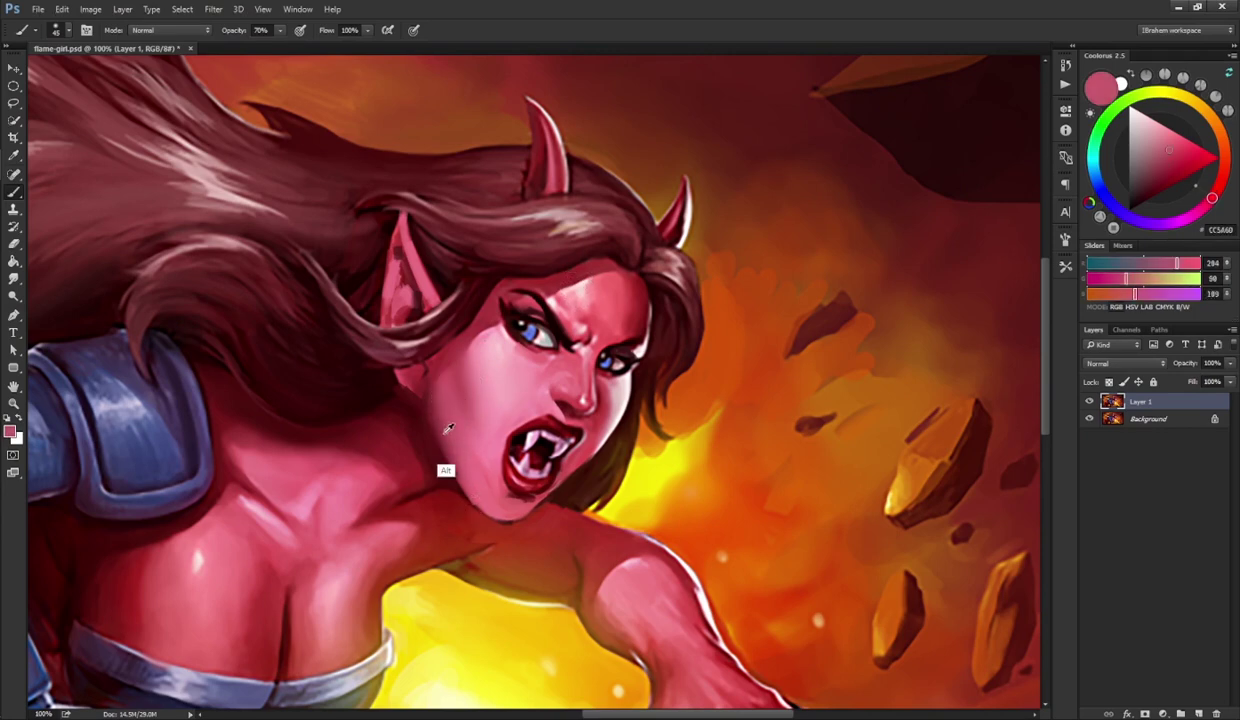
left_click(423, 410, "alt")
left_click(633, 311, "alt")
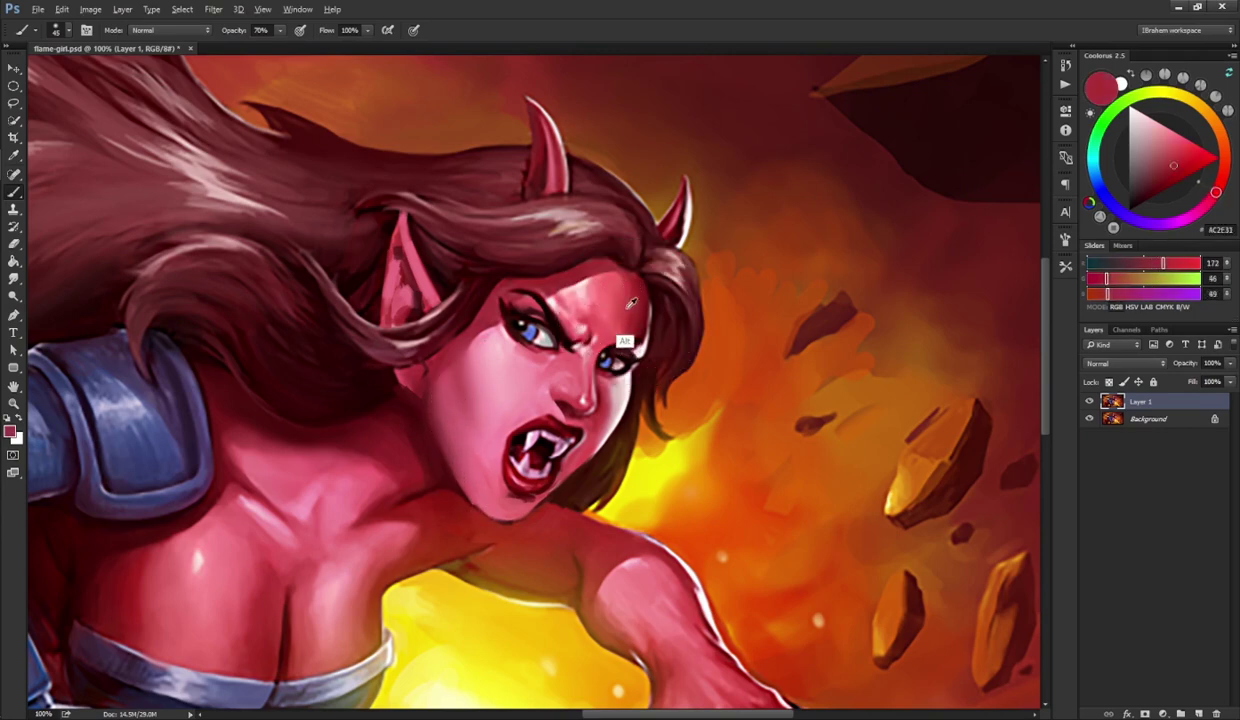
left_click(413, 381, "alt")
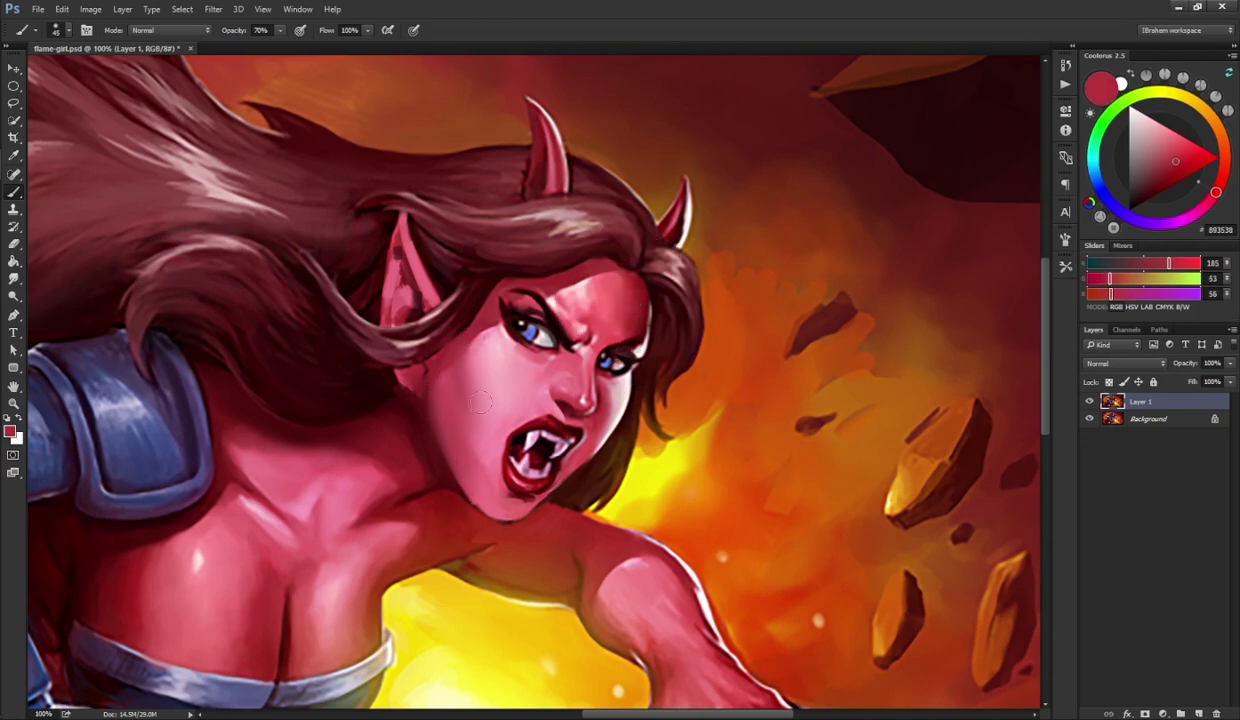
- Soften the cheek highlight below the nearer eye with sampled light pinks
mouse_move(480, 358)
left_mouse_down()
mouse_move(470, 432)
mouse_move(467, 396)
left_mouse_up()
left_click(486, 351, "alt")
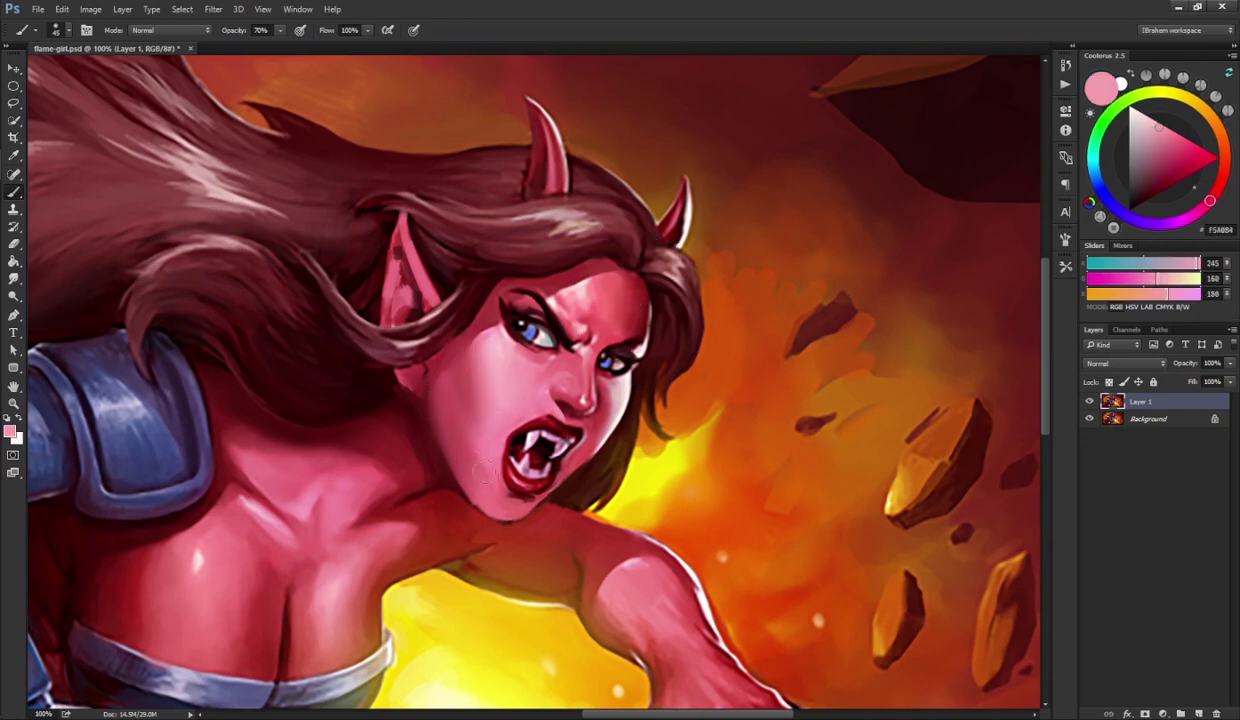
left_click(512, 380, "alt")
- Switch to a flat rectangular brush tip, reduce it to 20 px and sample a light pink from the cheek near the mouth
key("F5")
left_click(397, 462)
key("F5")
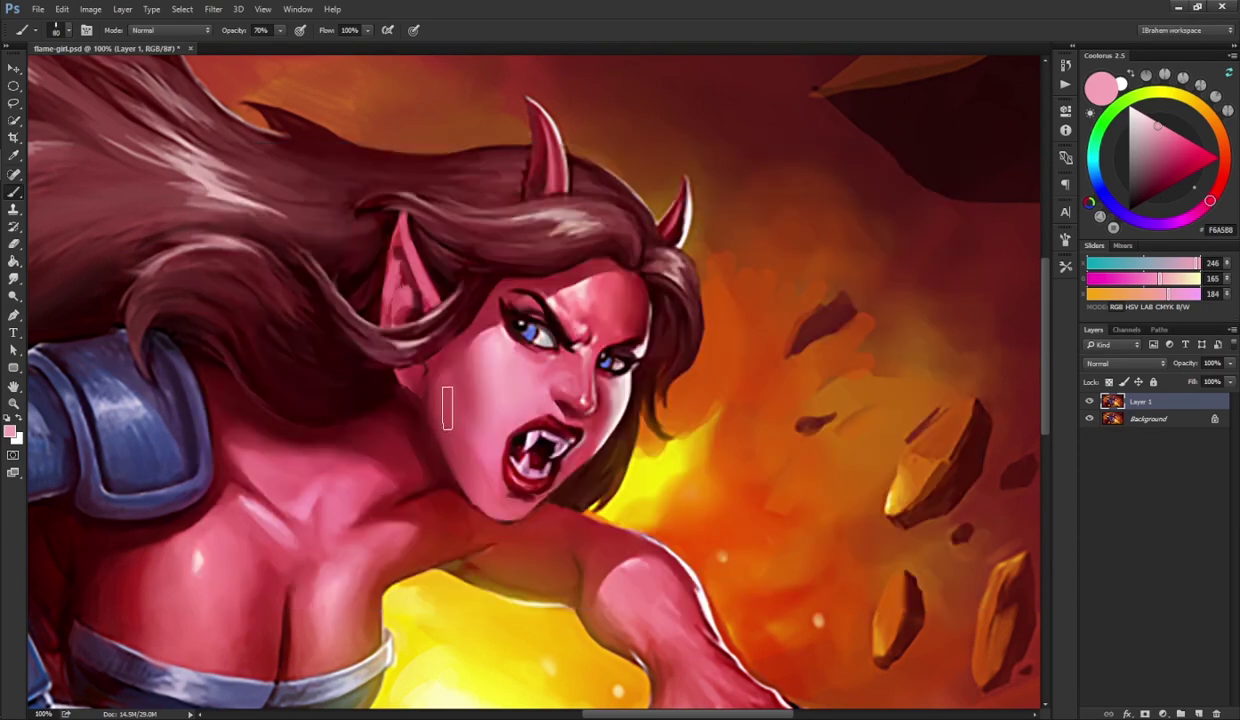
key("bracketleft")
left_click(508, 421, "alt")
- Deepen the nearer eye's upper lash line and dark outer corner with black at a 10 px brush size
key("alt")
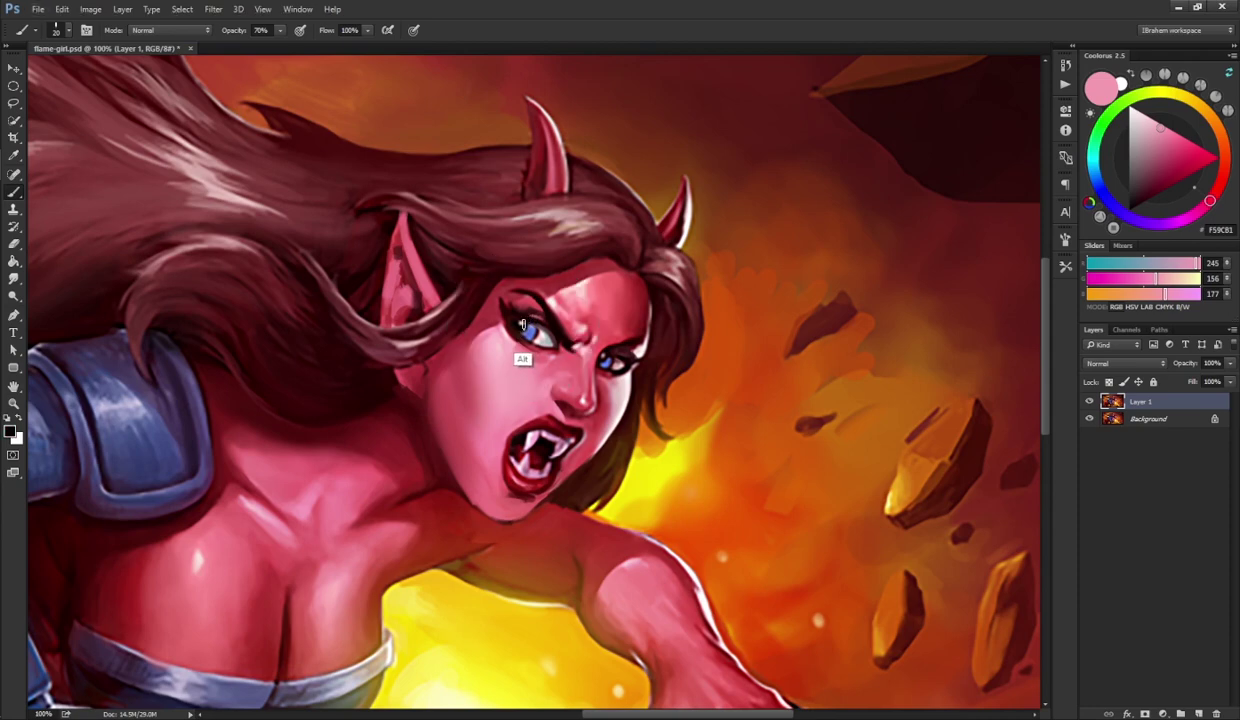
left_click(518, 322, "alt")
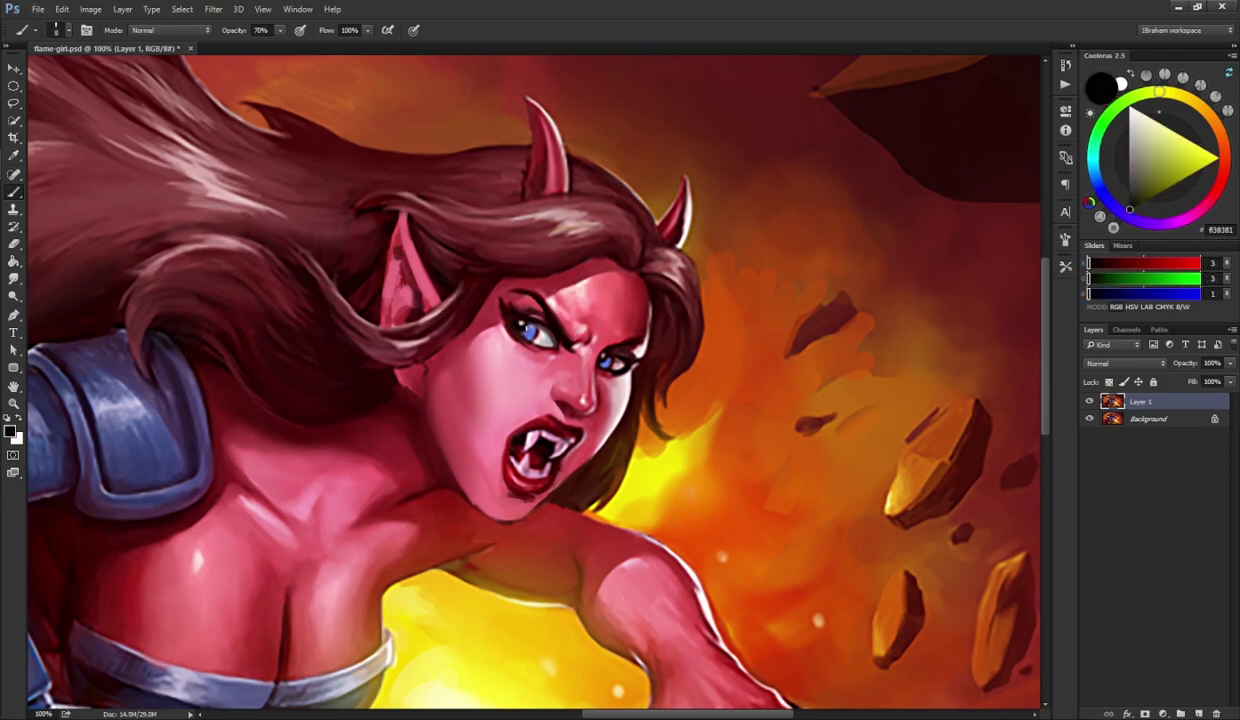
key("d")
key("alt")
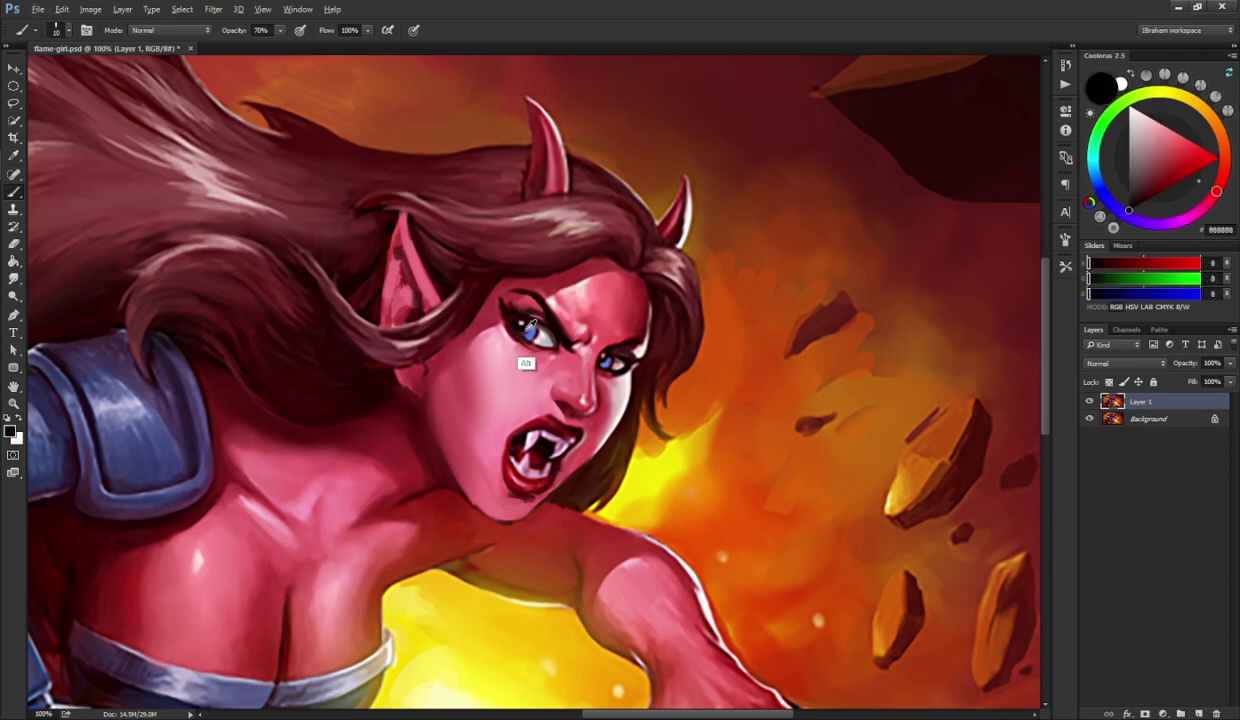
key("alt")
- Repaint the nearer eye's iris with sampled blues and reinforce its dark rim with sampled near-black
left_click(538, 330, "alt")
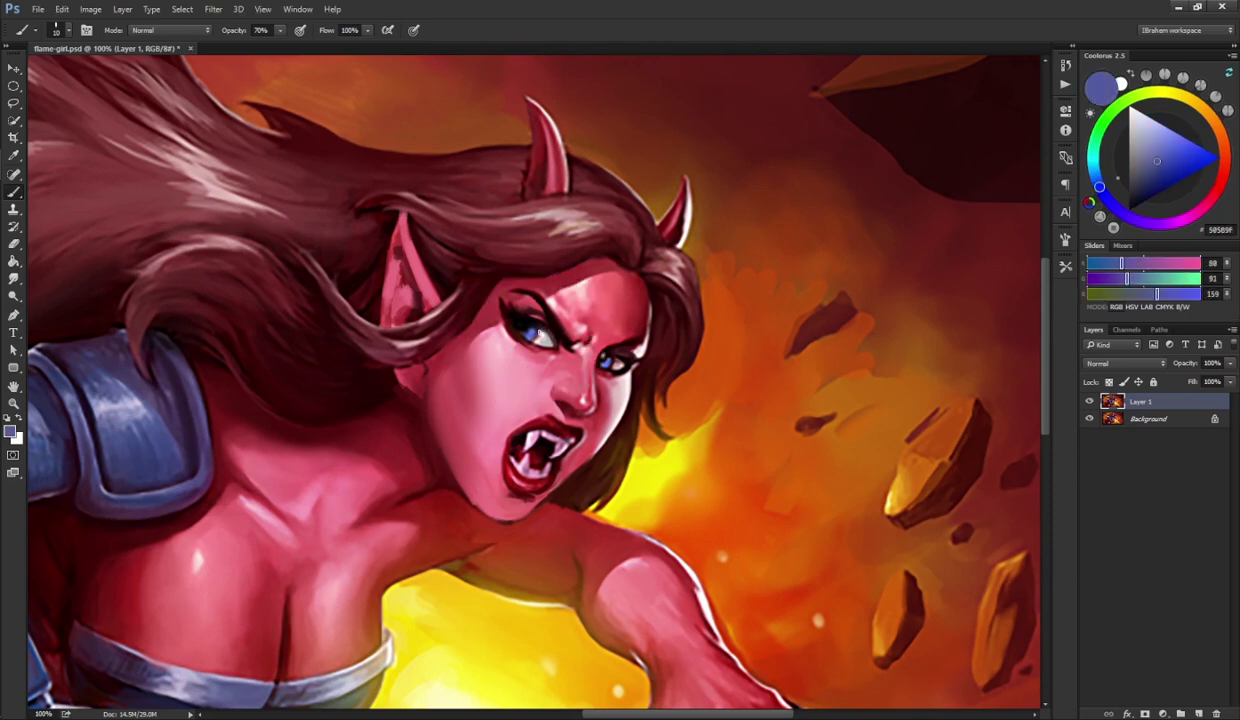
left_click(538, 332, "alt")
left_click(532, 332, "alt")
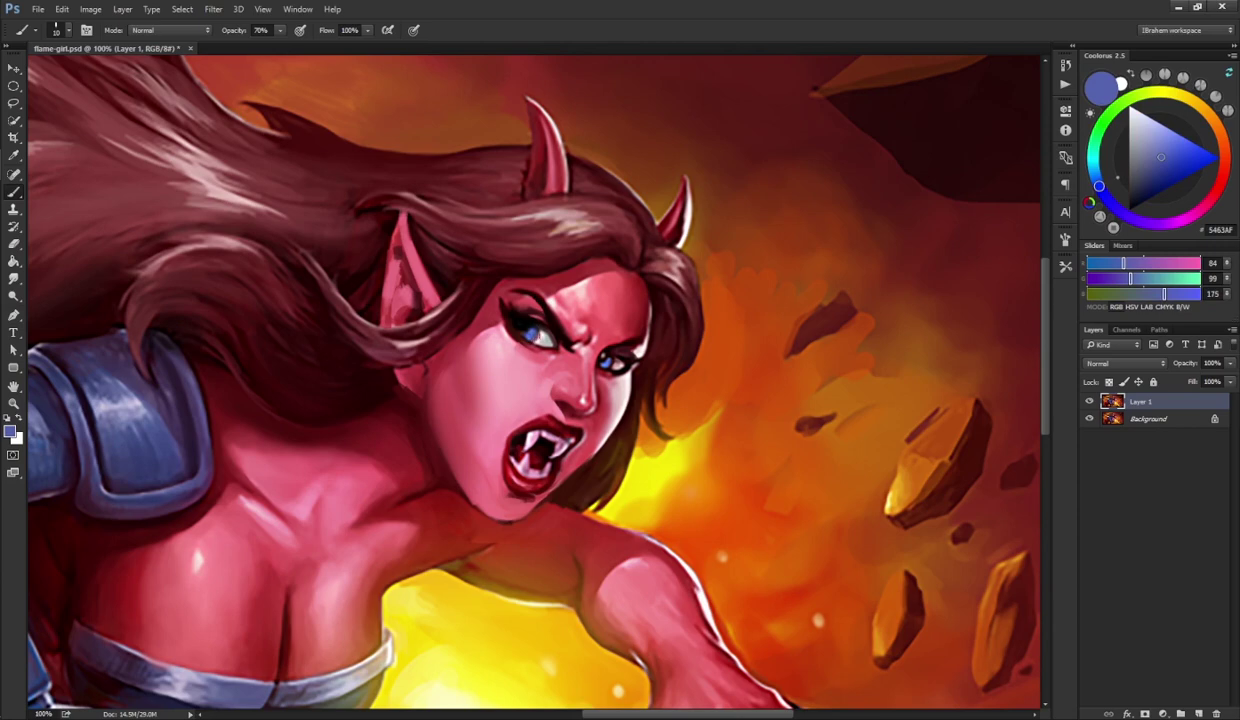
left_click(512, 318, "alt")
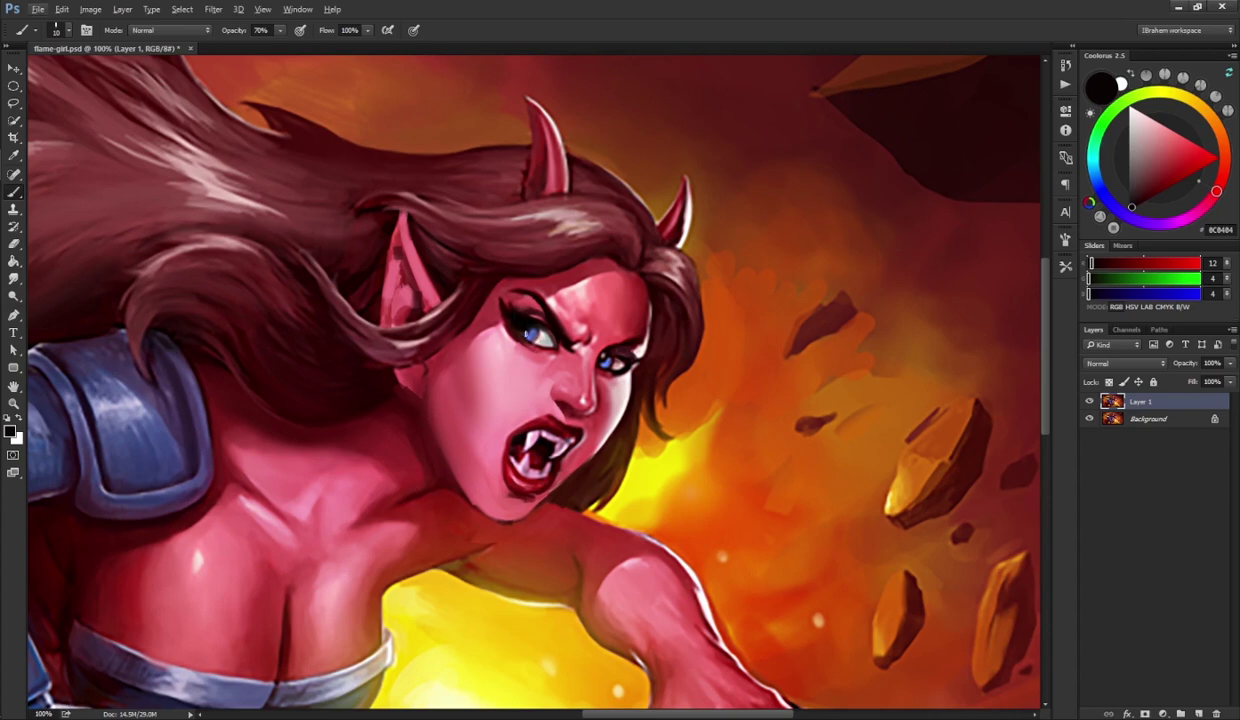
- Shade the nearer eye with dark blue and grey-blue (4C547C), refining its lower edge with sampled dark tones
left_click(1146, 194)
left_click(1099, 186)
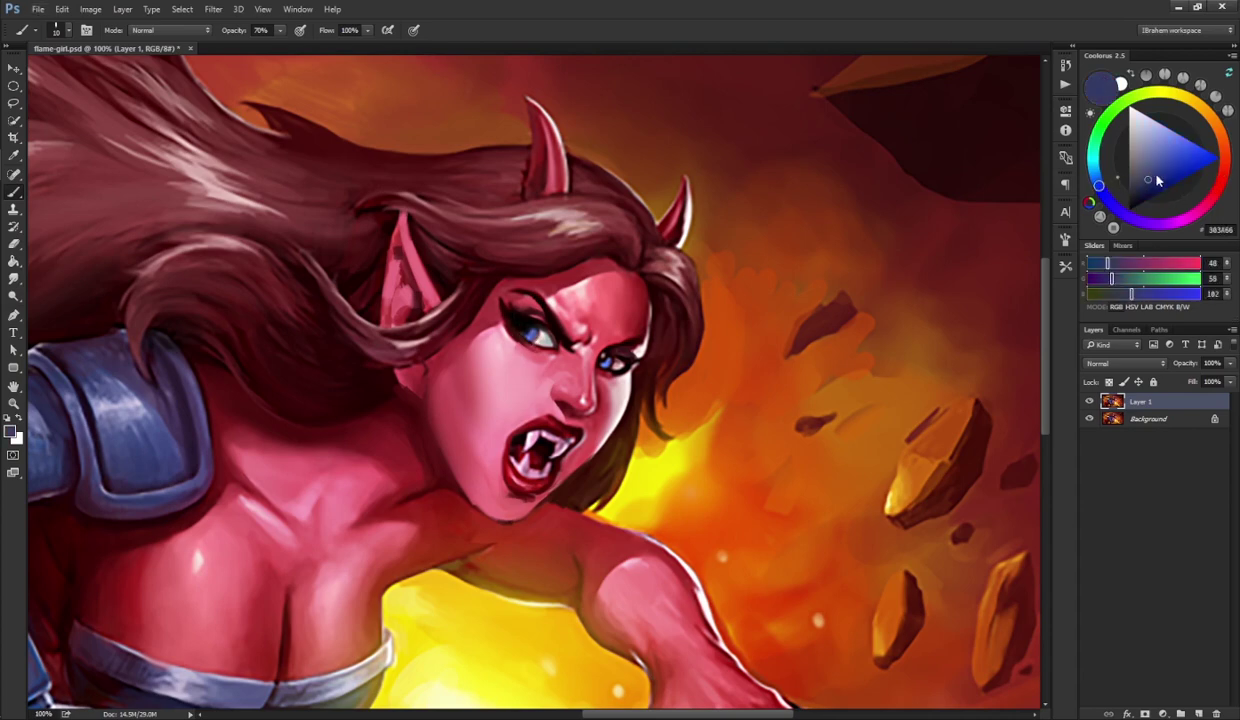
left_click(1146, 170)
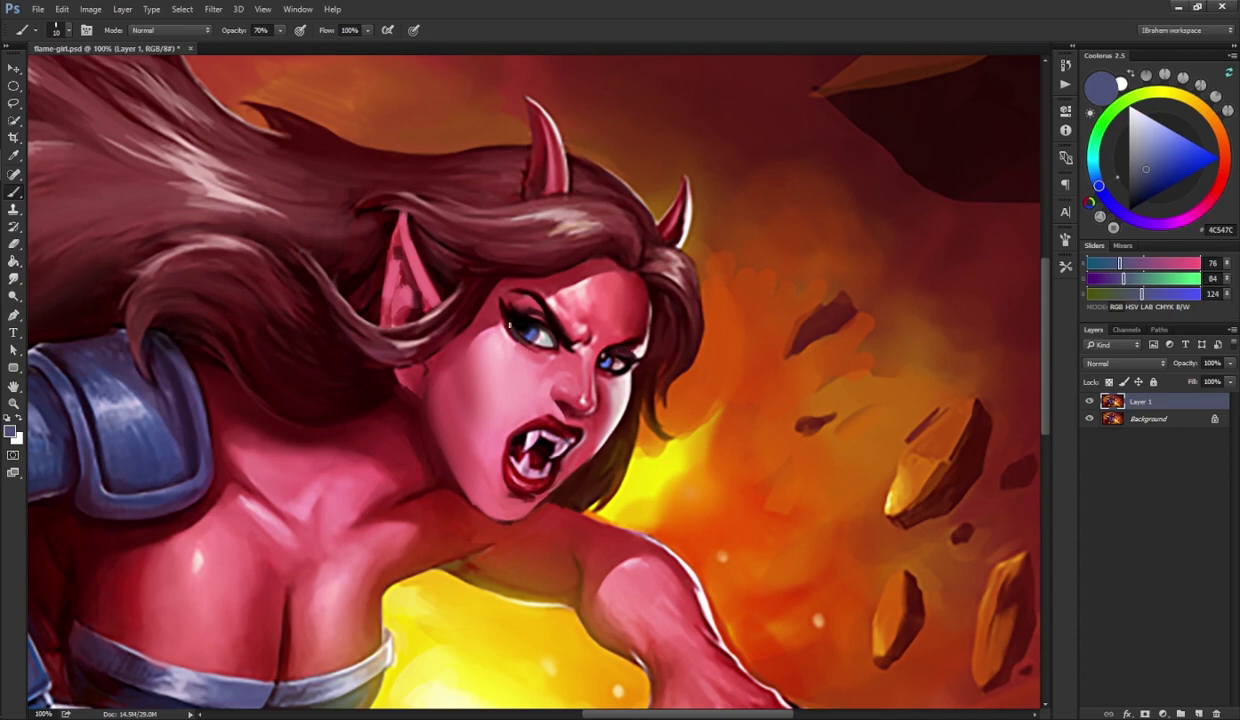
left_click(531, 346, "alt")
left_click(504, 327, "alt")
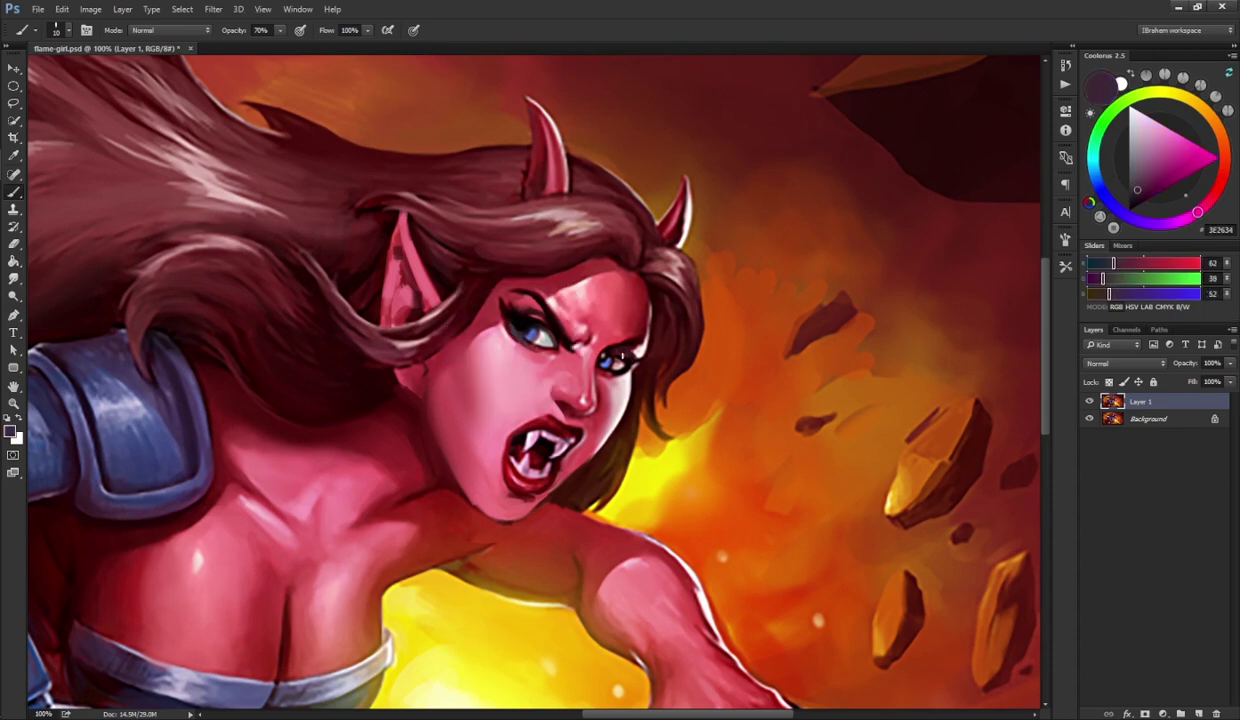
- Refine the farther eye's white, iris and dark outline with sampled off-white, brownish grey and near-black
left_click(588, 347, "alt")
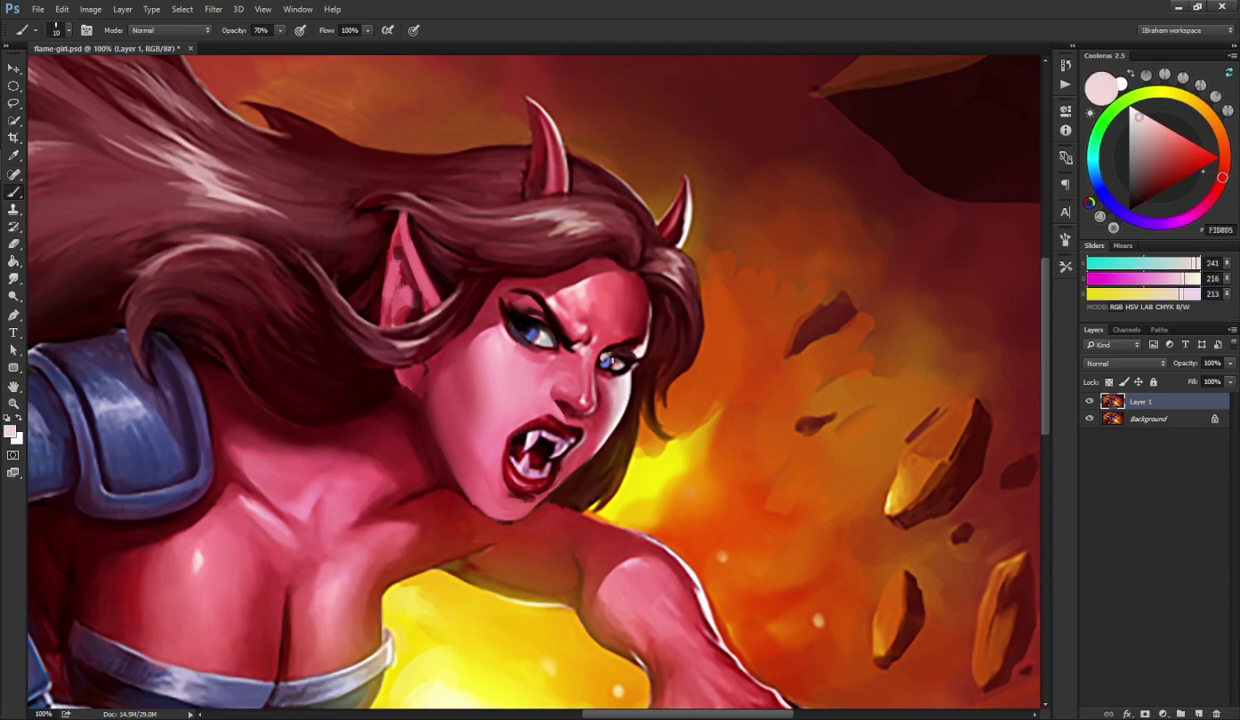
left_click(598, 386, "alt")
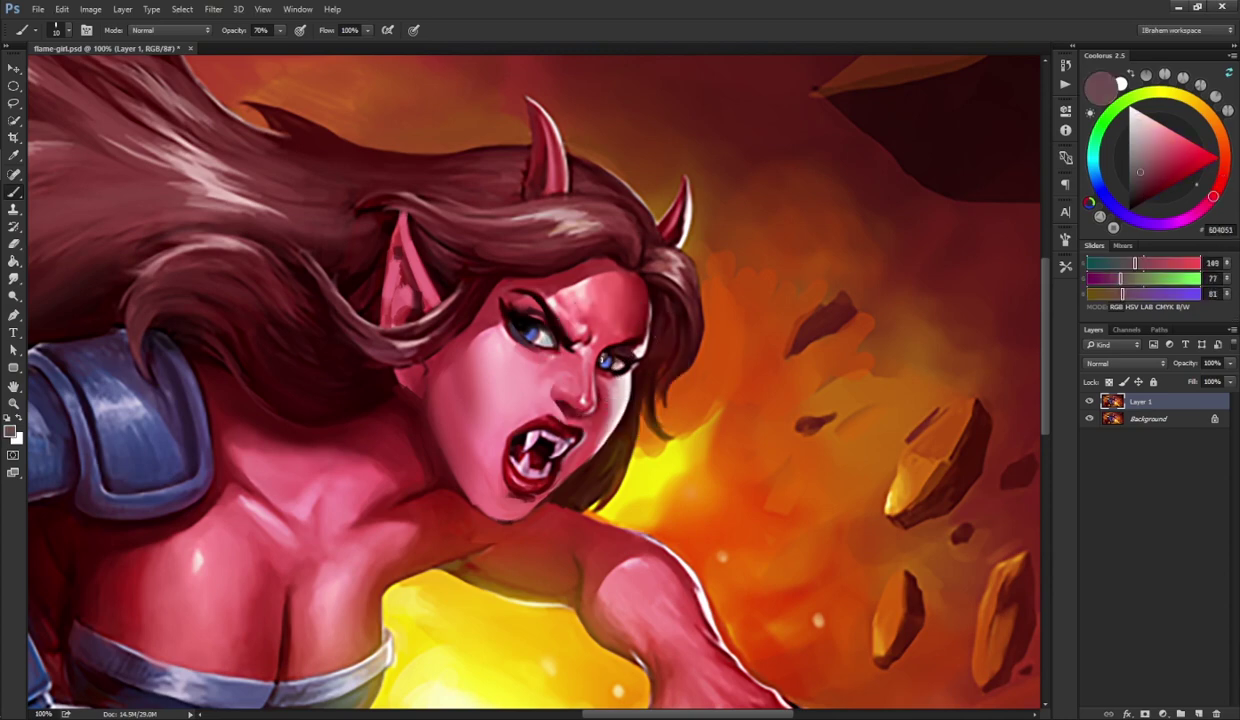
left_click(586, 352, "alt")
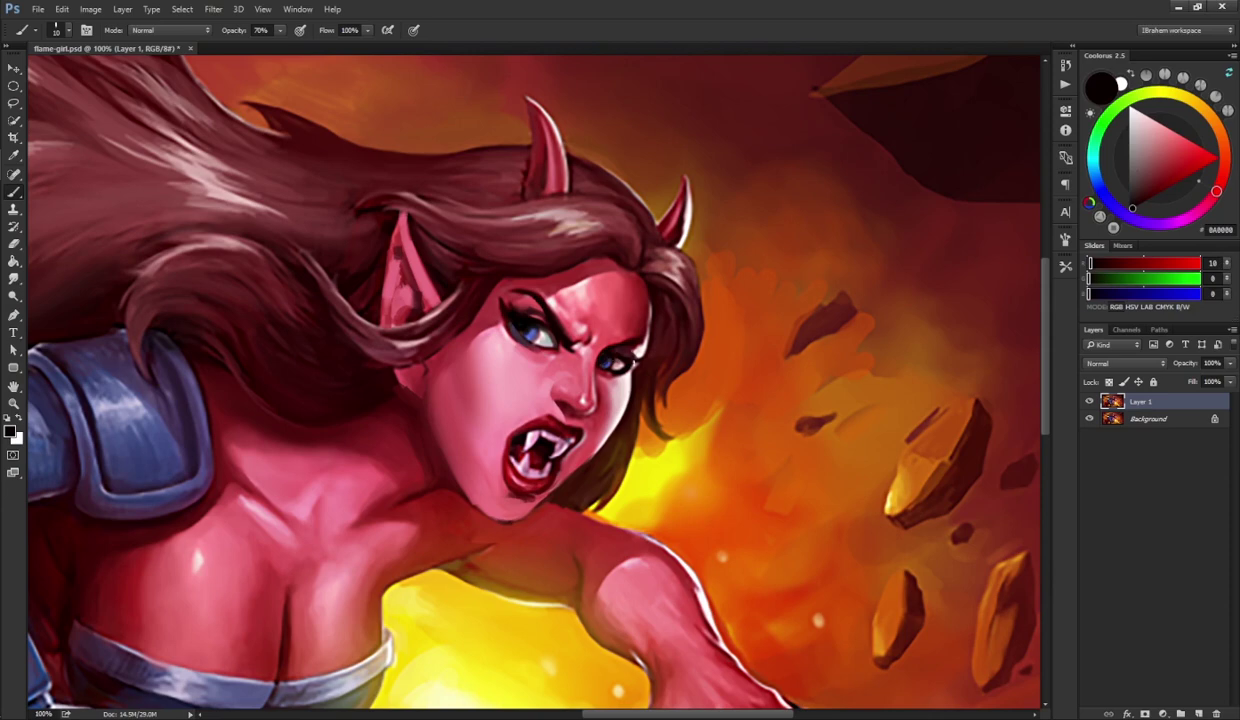
- Darken and define the white and inner corner of the nearer eye with sampled dark browns
left_click(536, 330, "alt")
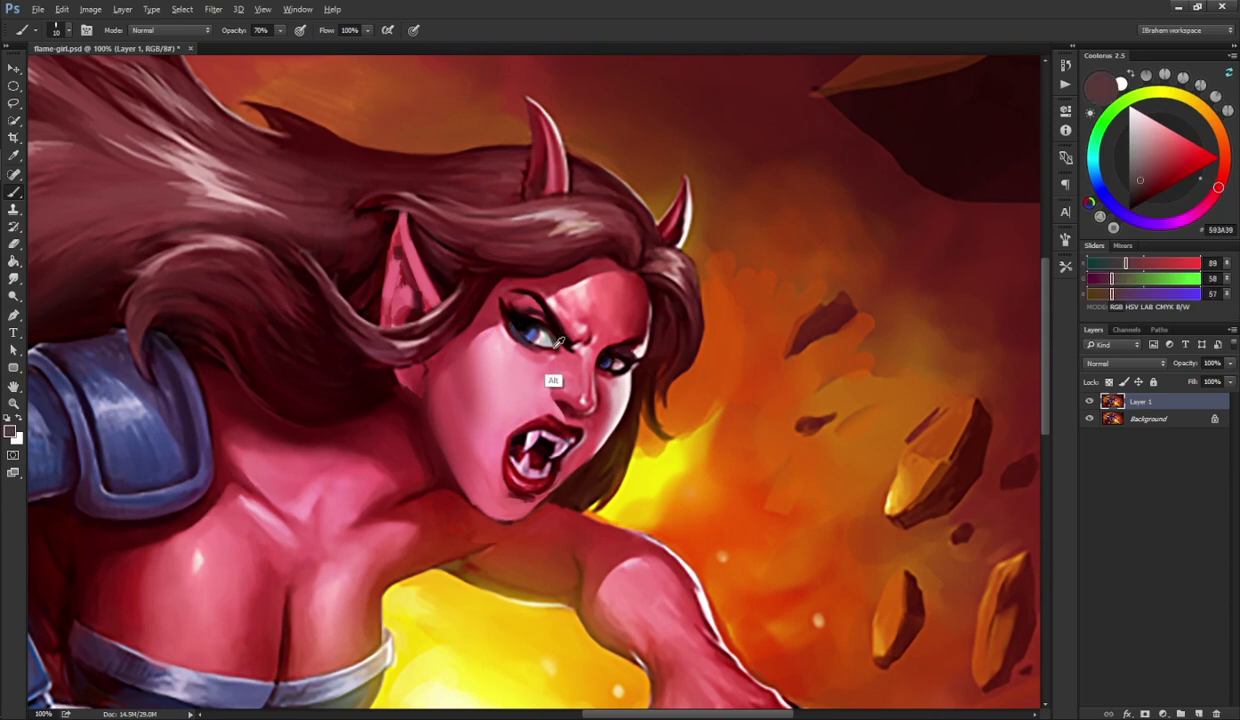
left_click(536, 330, "alt")
left_click(548, 340, "alt")
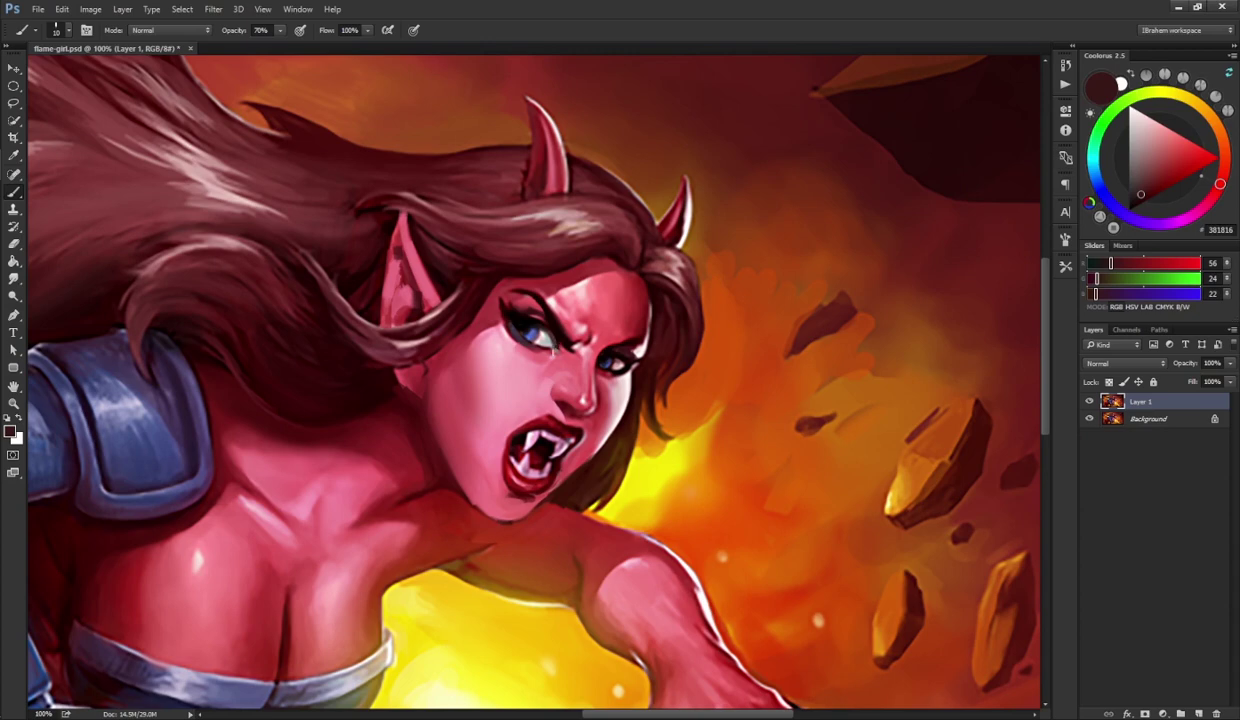
- Clean up the skin around the nearer eye's inner corner with sampled reddish pinks
left_click(549, 356, "alt")
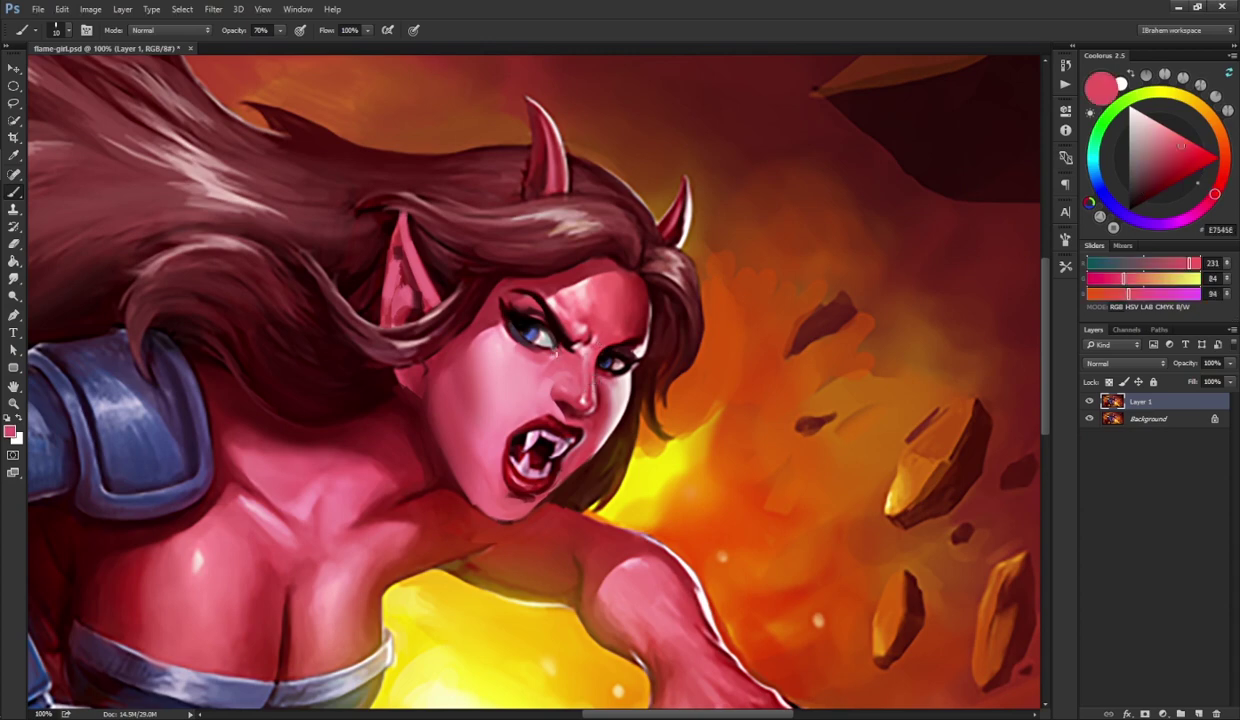
left_click(540, 349, "alt")
left_click(605, 340, "alt")
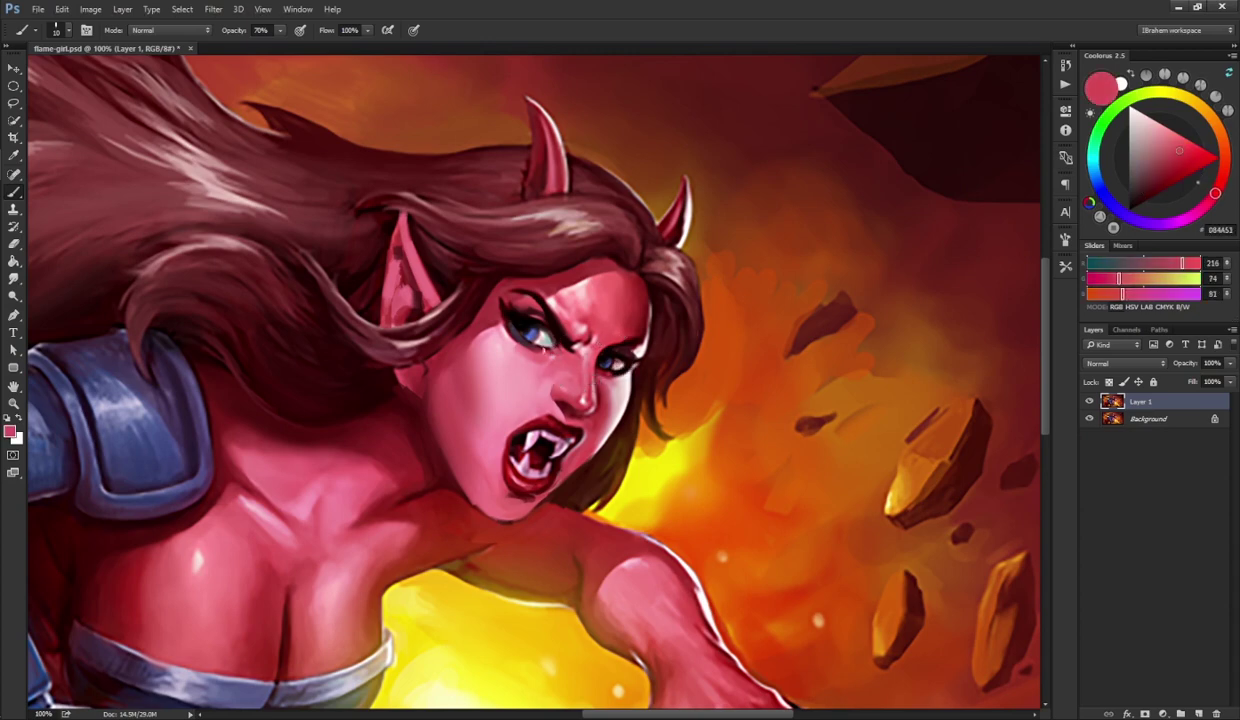
left_click(545, 362, "alt")
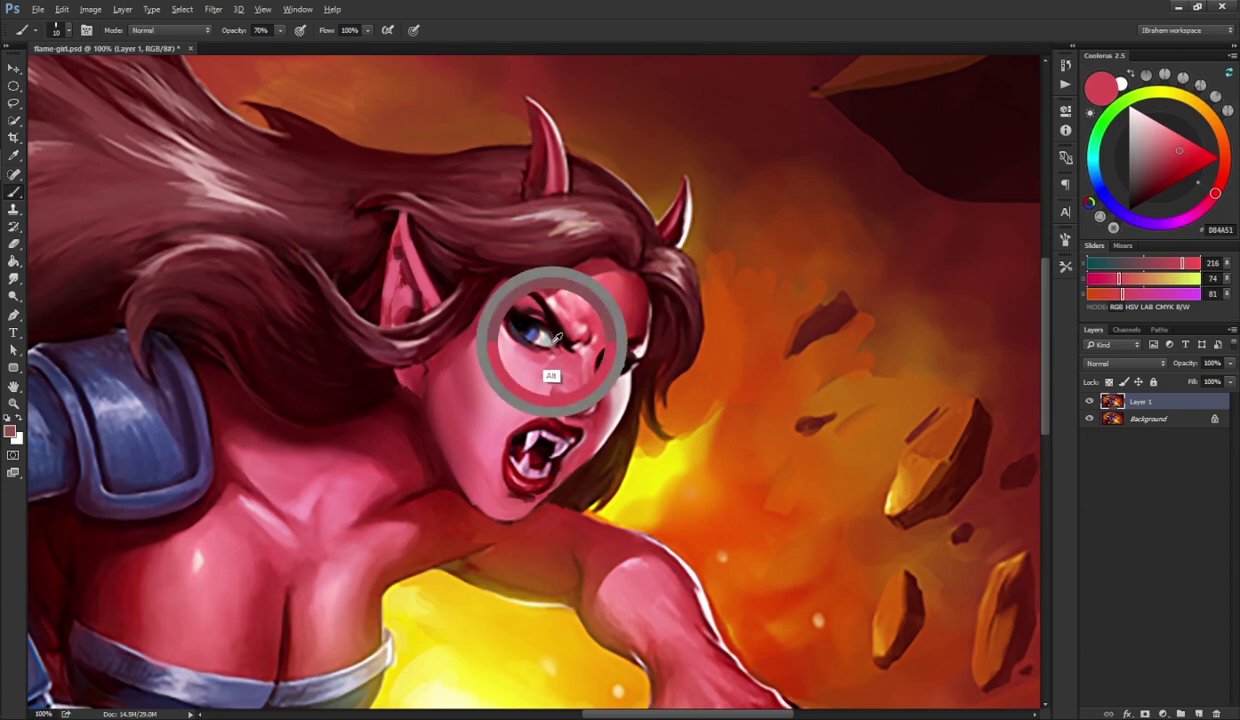
- Try a pale blue (ACC6D1) highlight just below the nearer eye's inner corner
left_click(1093, 168)
left_click(1142, 132)
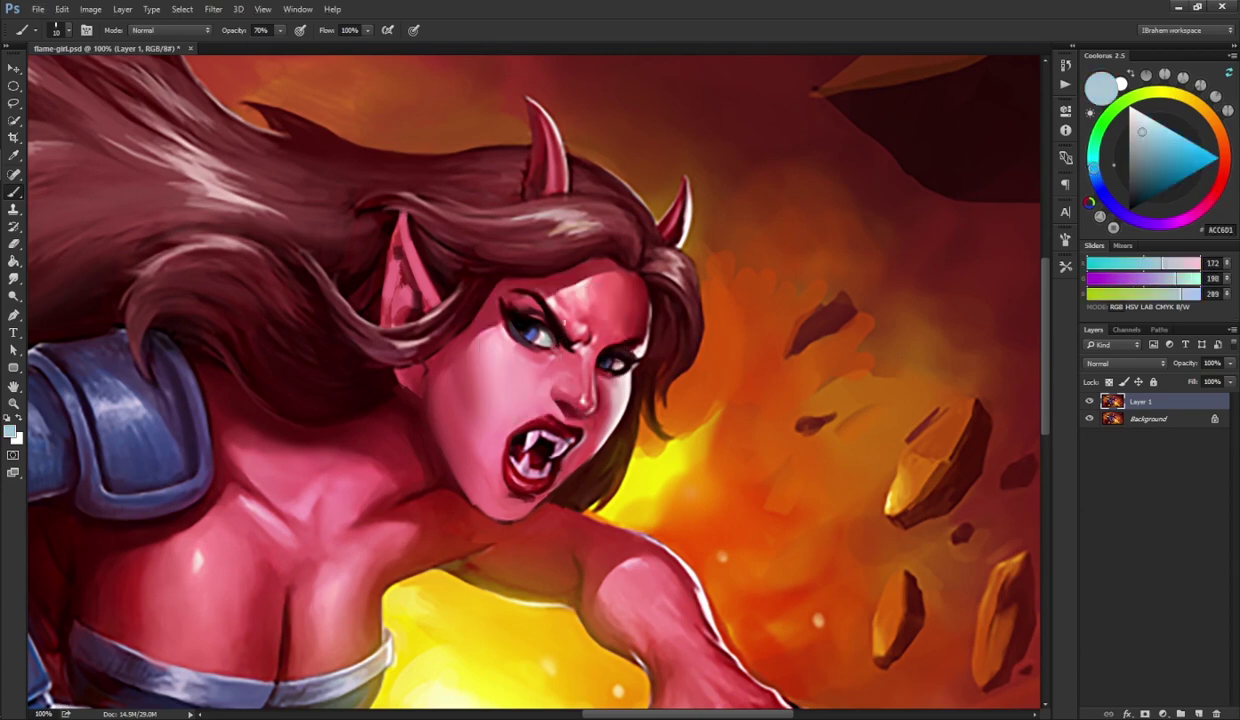
left_click_drag(560, 349, 561, 357)
- Paint over the pale blue mark and smooth the skin under the nearer eye with sampled pinks
left_click(553, 355, "alt")
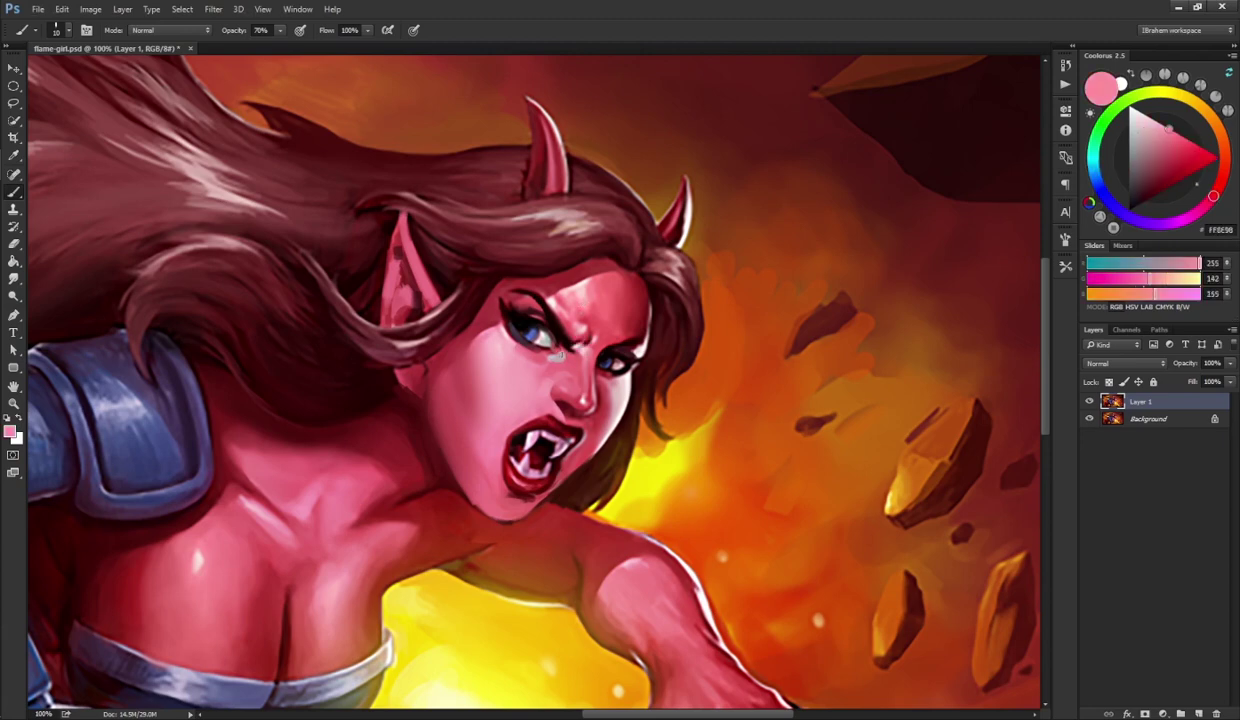
left_click(557, 355, "alt")
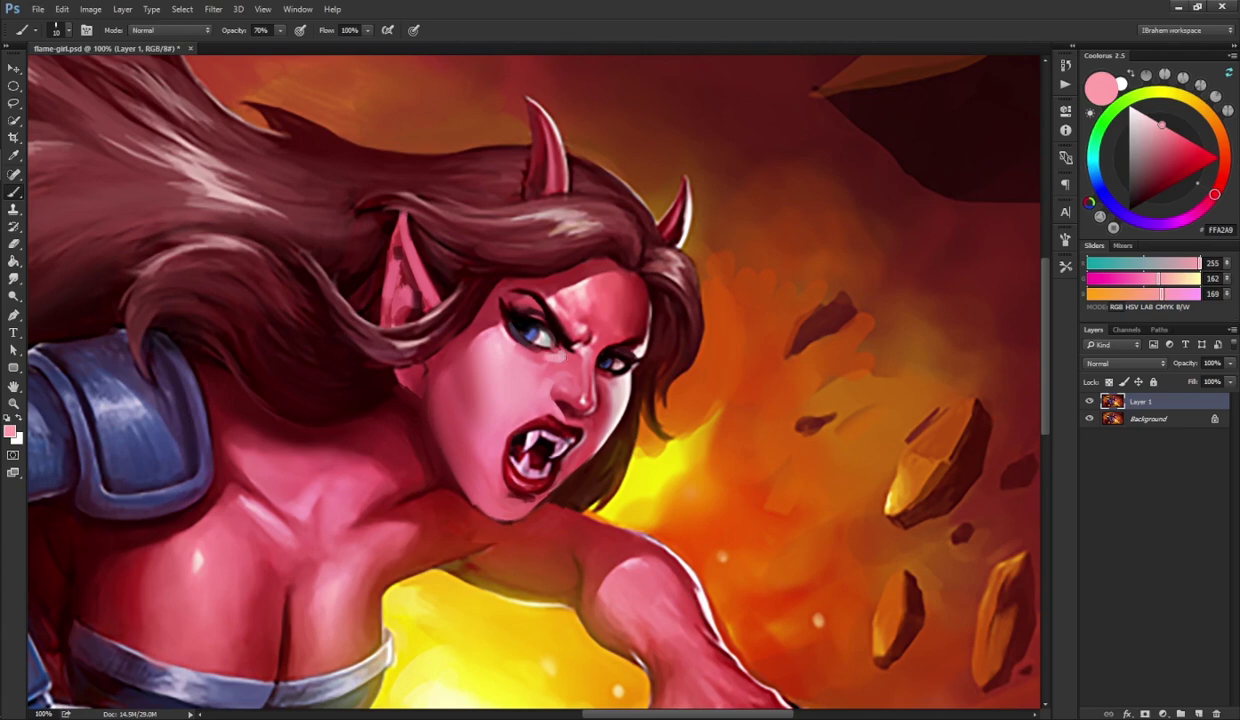
left_click(562, 354, "alt")
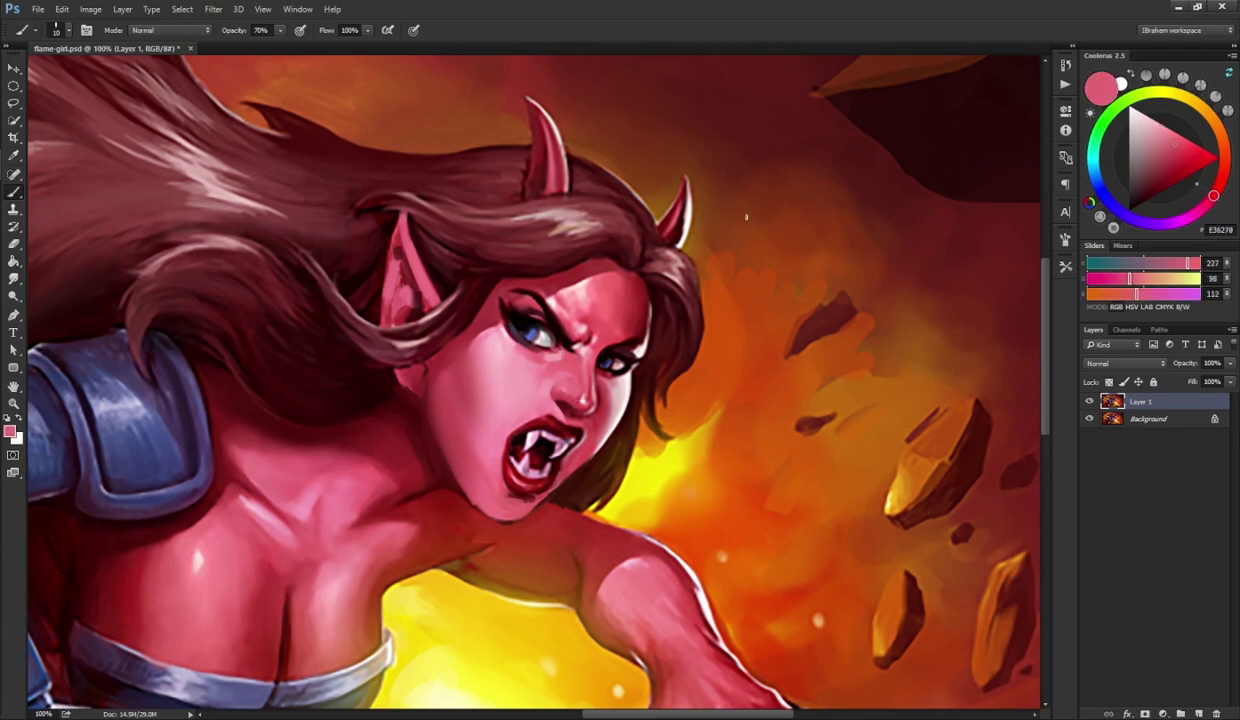
left_click(548, 376, "alt")
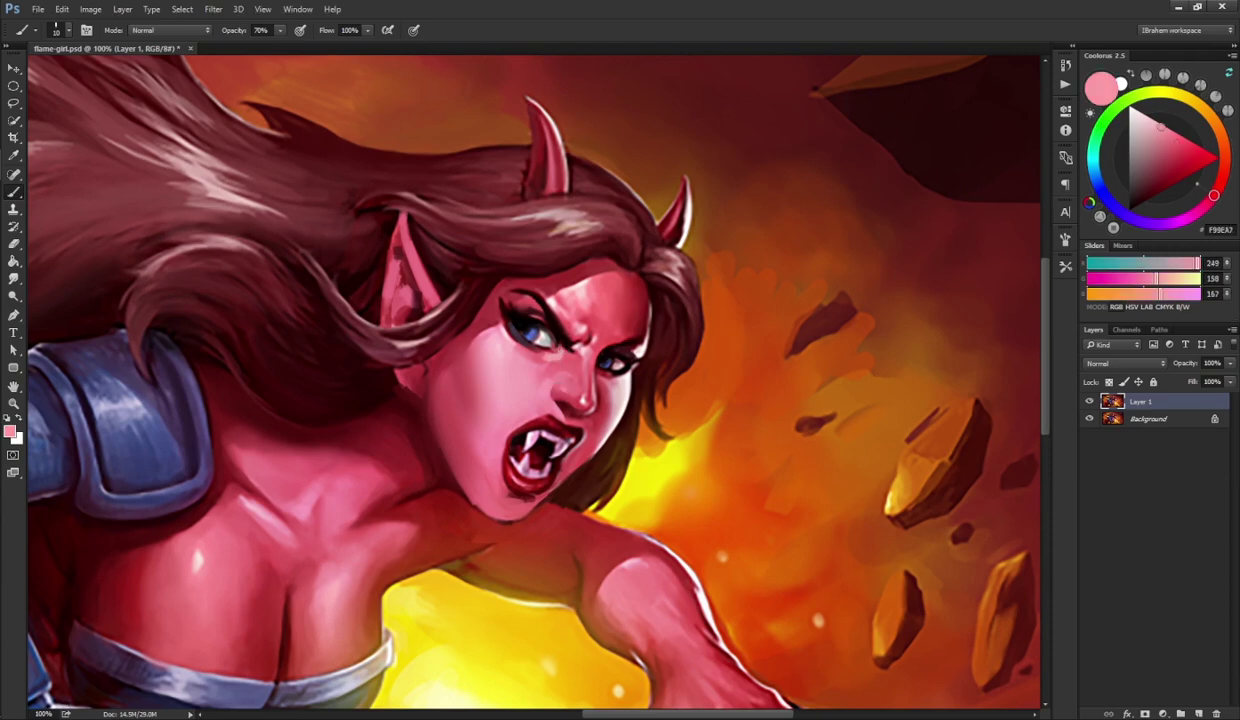
- Refine the nose wing and the shadow beneath the nose with sampled dark browns, deep reds and pinks
left_click(541, 337, "alt")
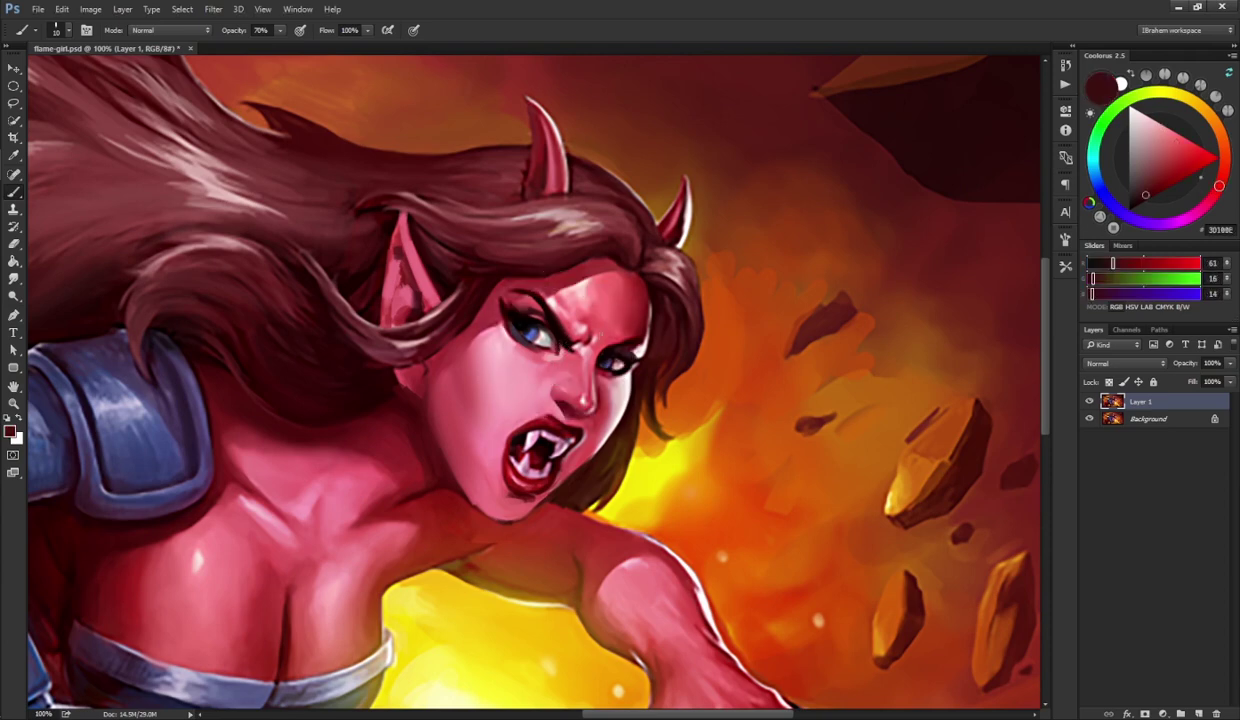
left_click(599, 405, "alt")
left_click(580, 437, "alt")
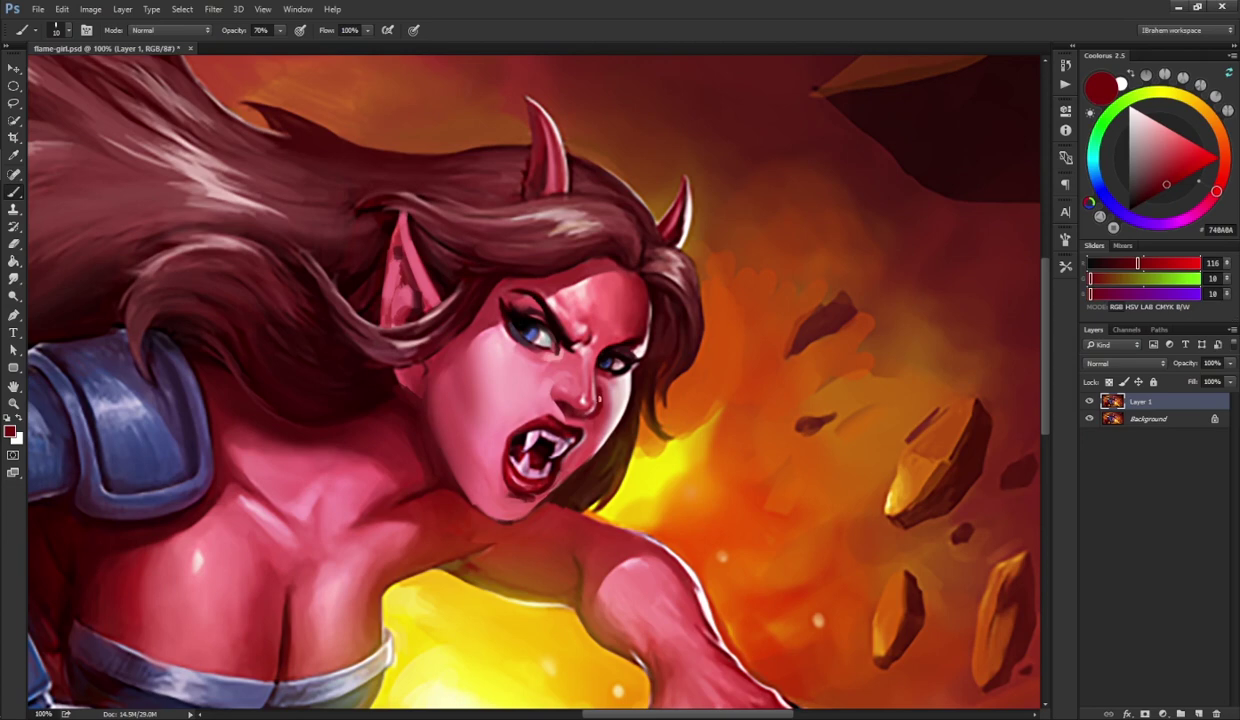
left_click(571, 397, "alt")
left_click(587, 405, "alt")
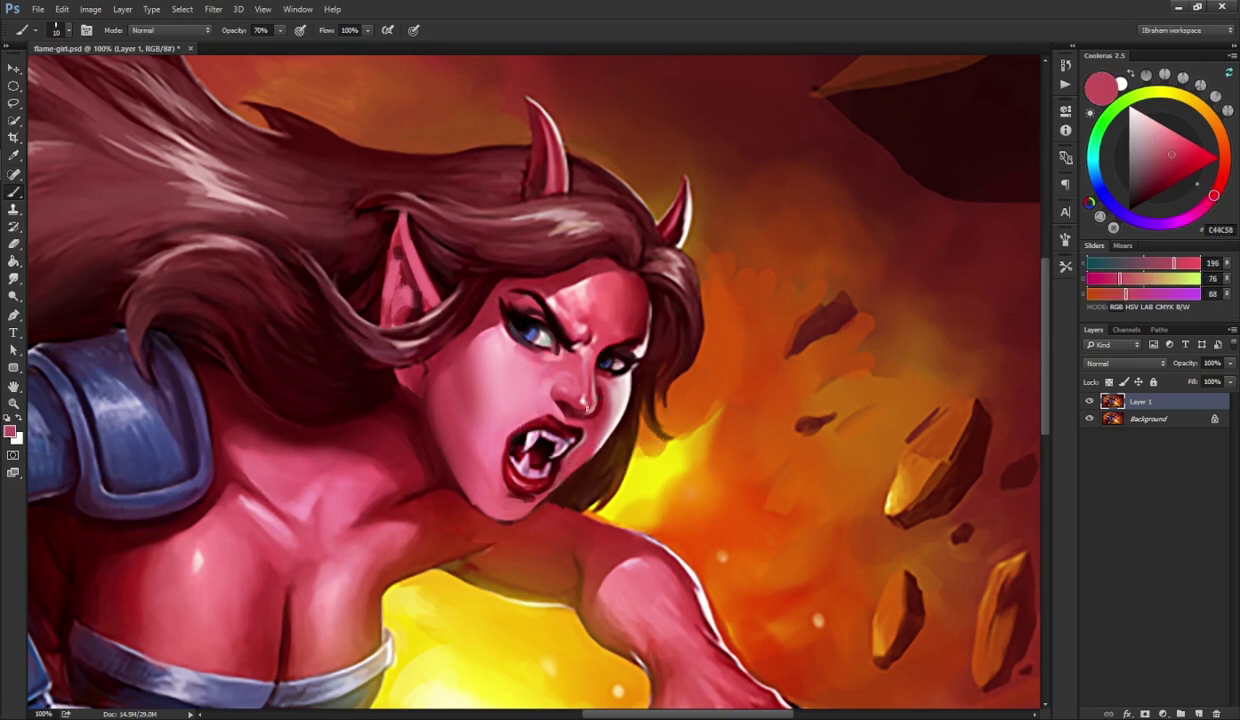
- Shade the nose bridge and its far side down to the nose tip with sampled pinks and dark reds
left_click(575, 380, "alt")
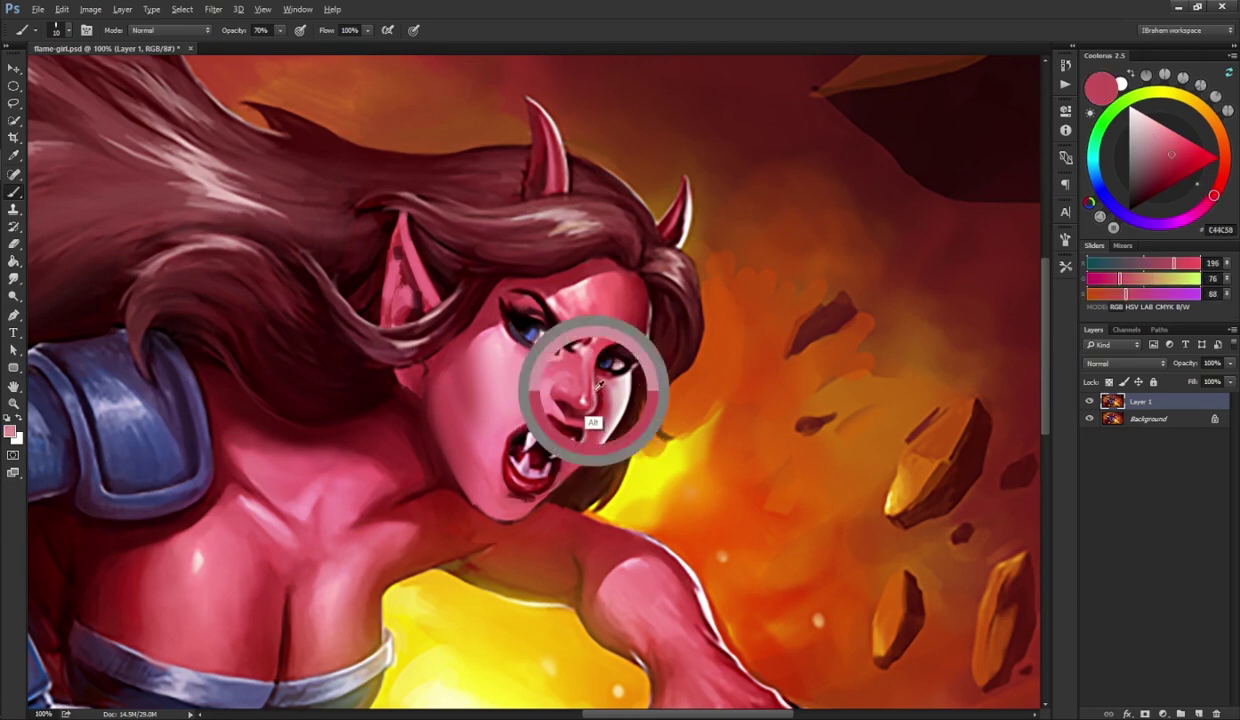
left_click(582, 377, "alt")
left_click(580, 368, "alt")
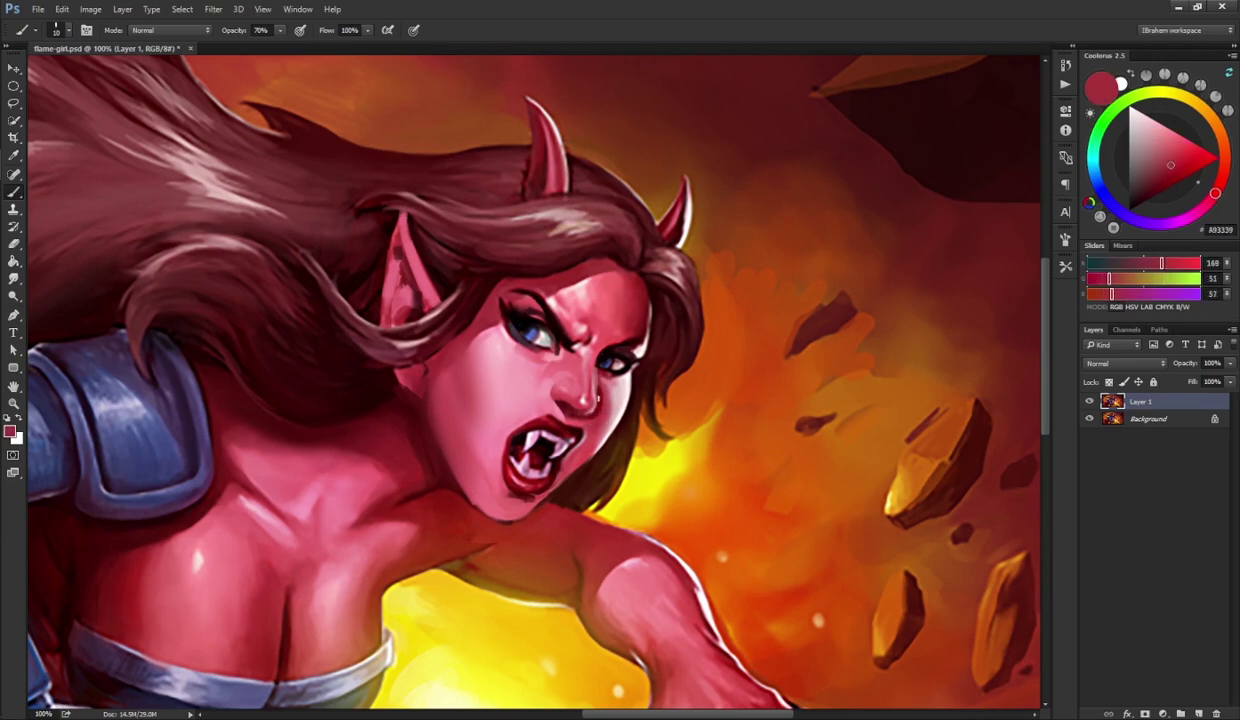
left_click(582, 402, "alt")
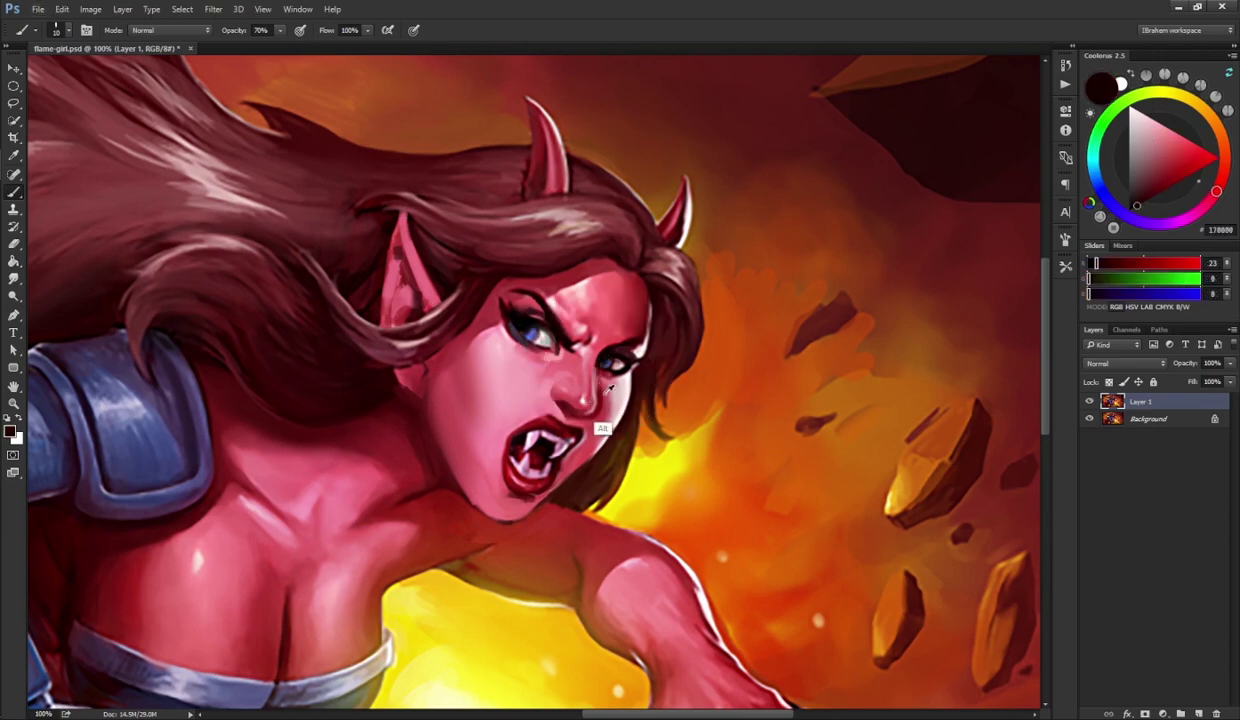
left_click(588, 415, "alt")
left_click(581, 380, "alt")
- Paint and smudge the dark red shading on the far cheek between the nose and the mouth corner
key("r")
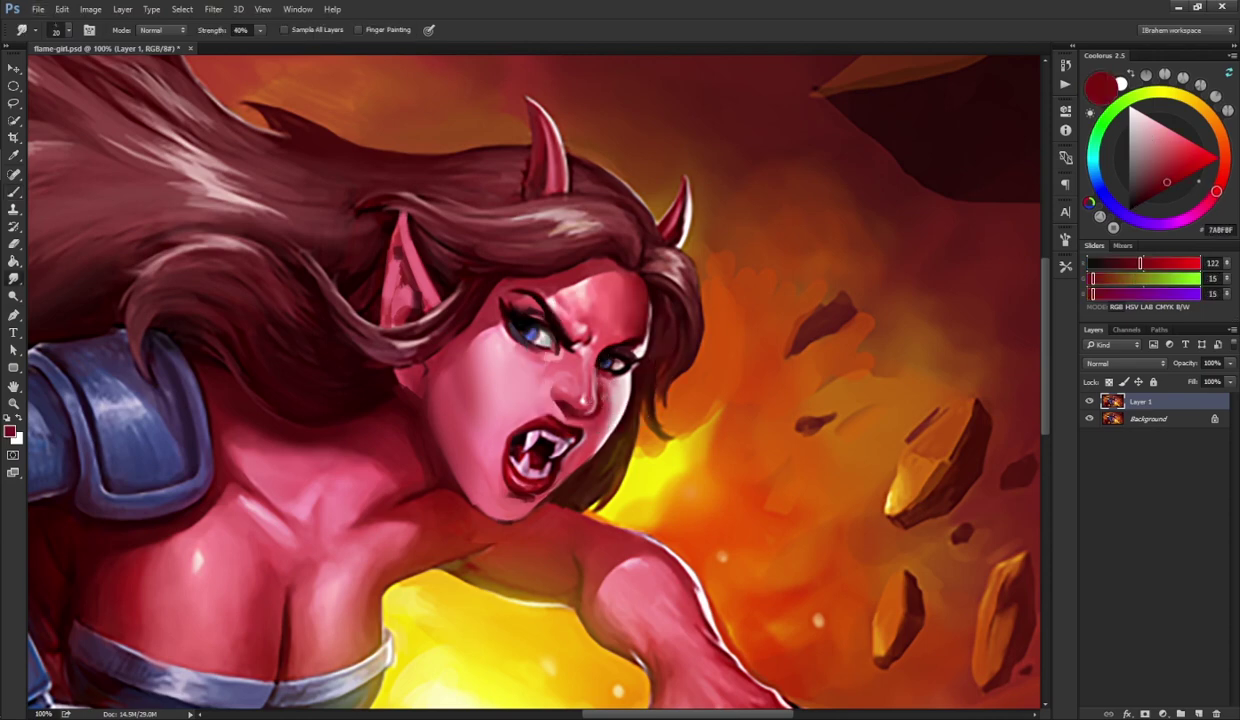
key("b")
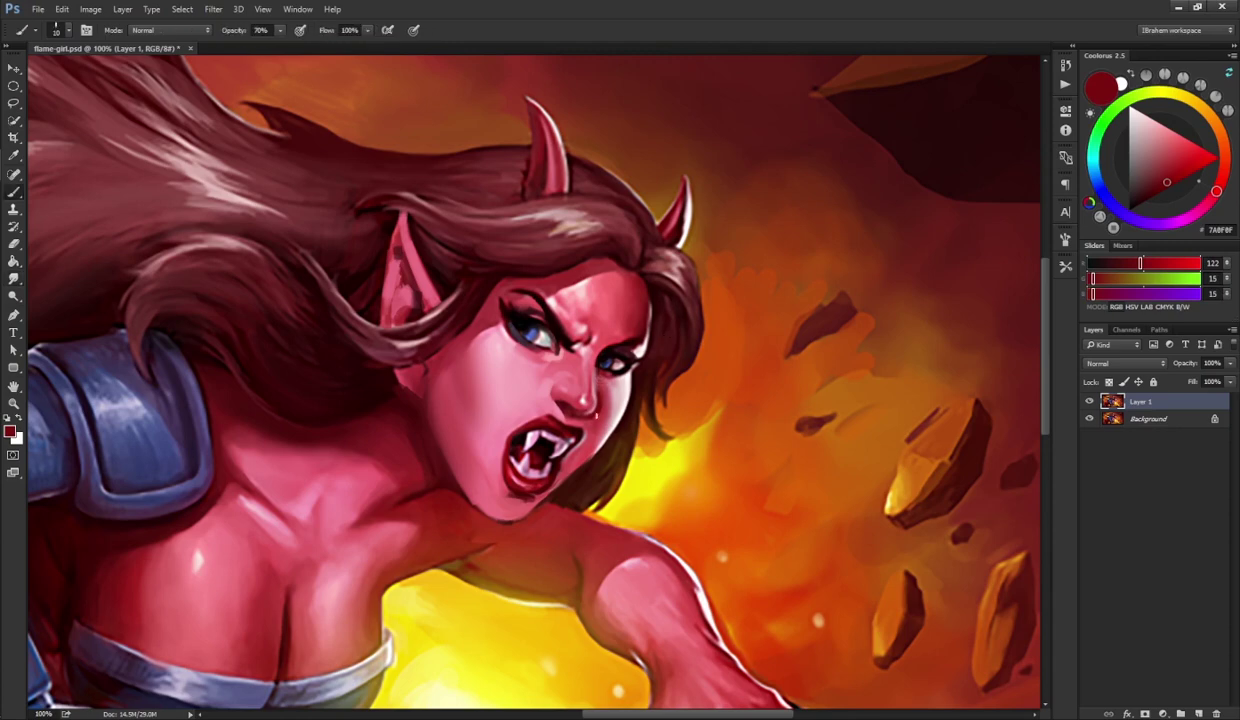
left_click(595, 413, "alt")
key("r")
key("b")
left_click(565, 450, "alt")
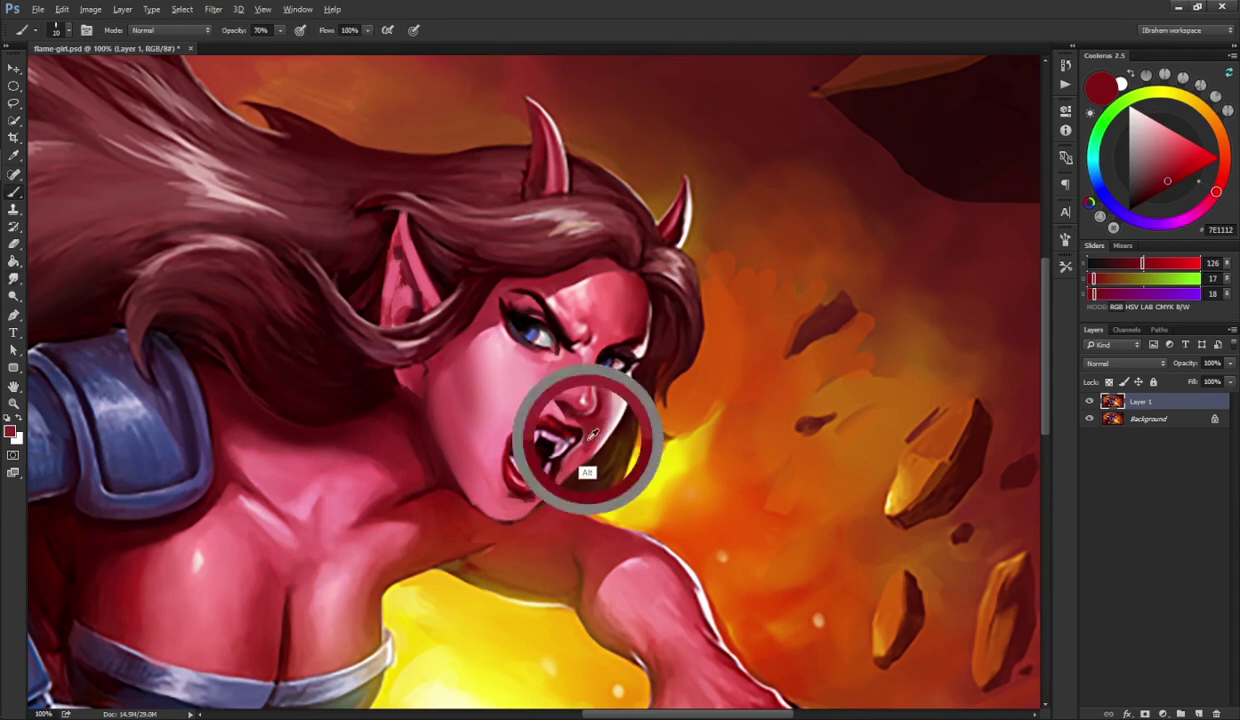
key("r")
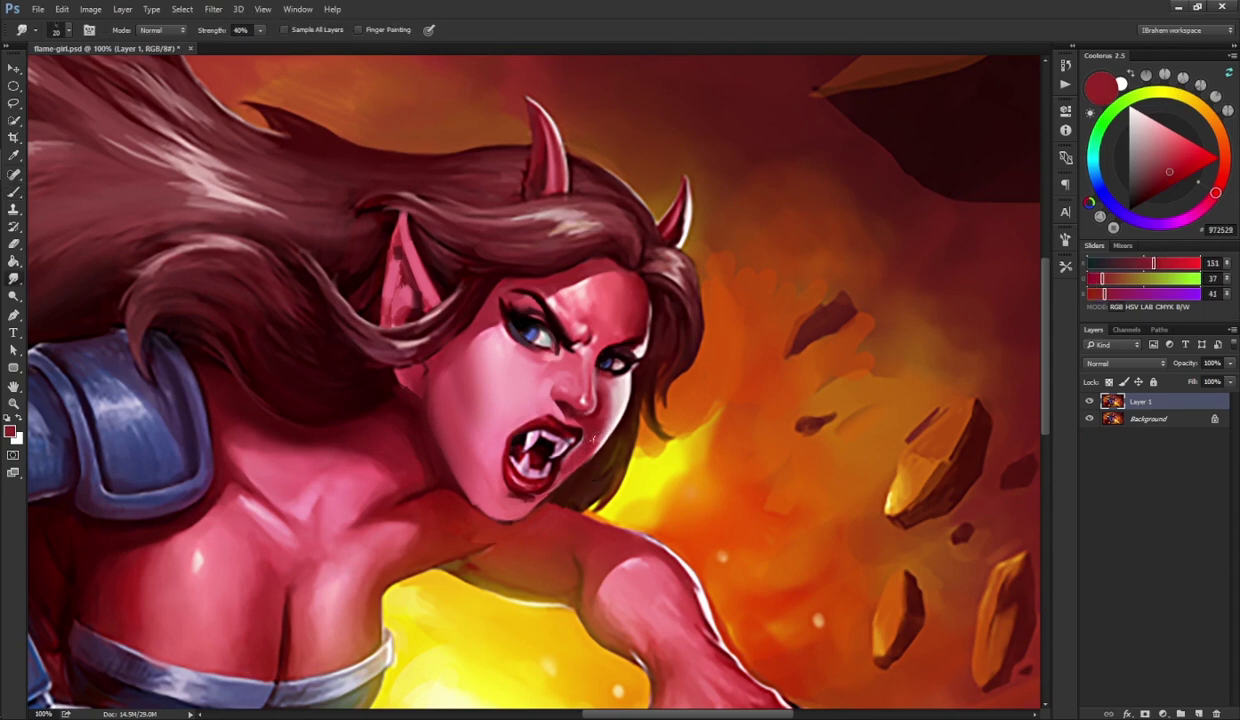
- Rework the far cheek beside the mouth corner with sampled deep reds and smudge the transitions smooth
key("b")
left_click(584, 449, "alt")
mouse_move(576, 450)
left_mouse_down()
mouse_move(564, 463)
mouse_move(573, 454)
left_mouse_up()
left_click(583, 422, "alt")
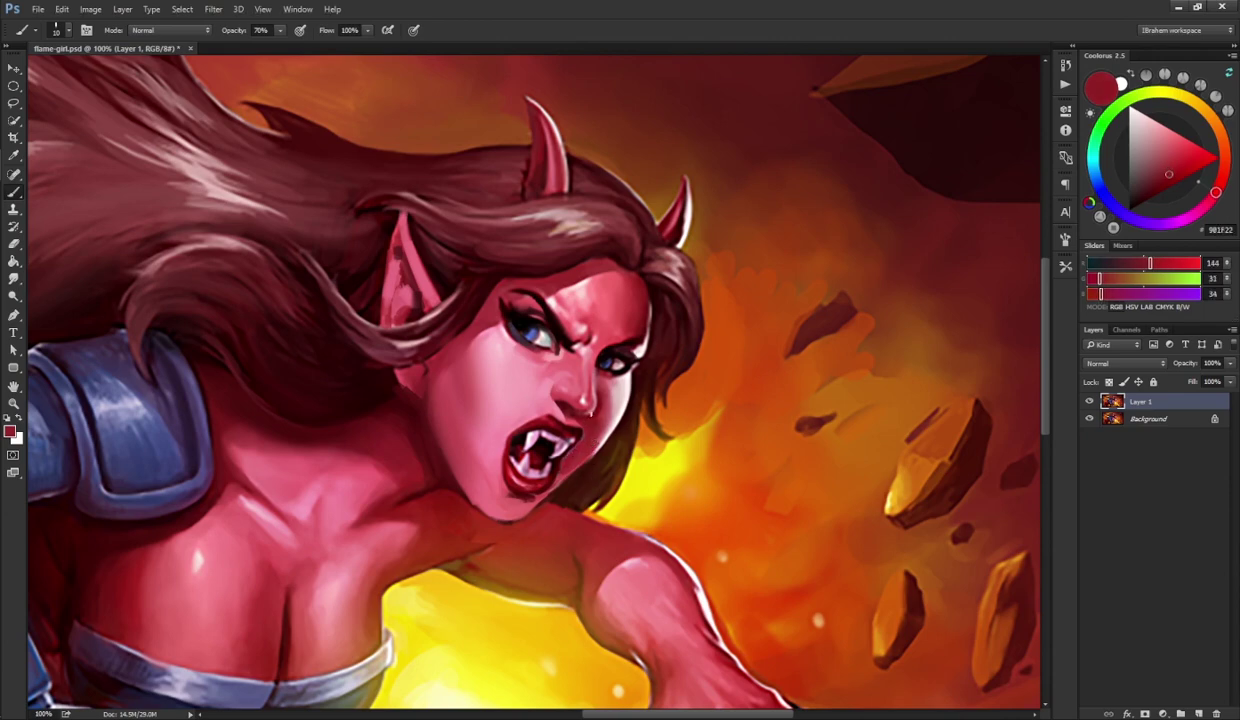
left_click(582, 420, "alt")
left_click(592, 426, "alt")
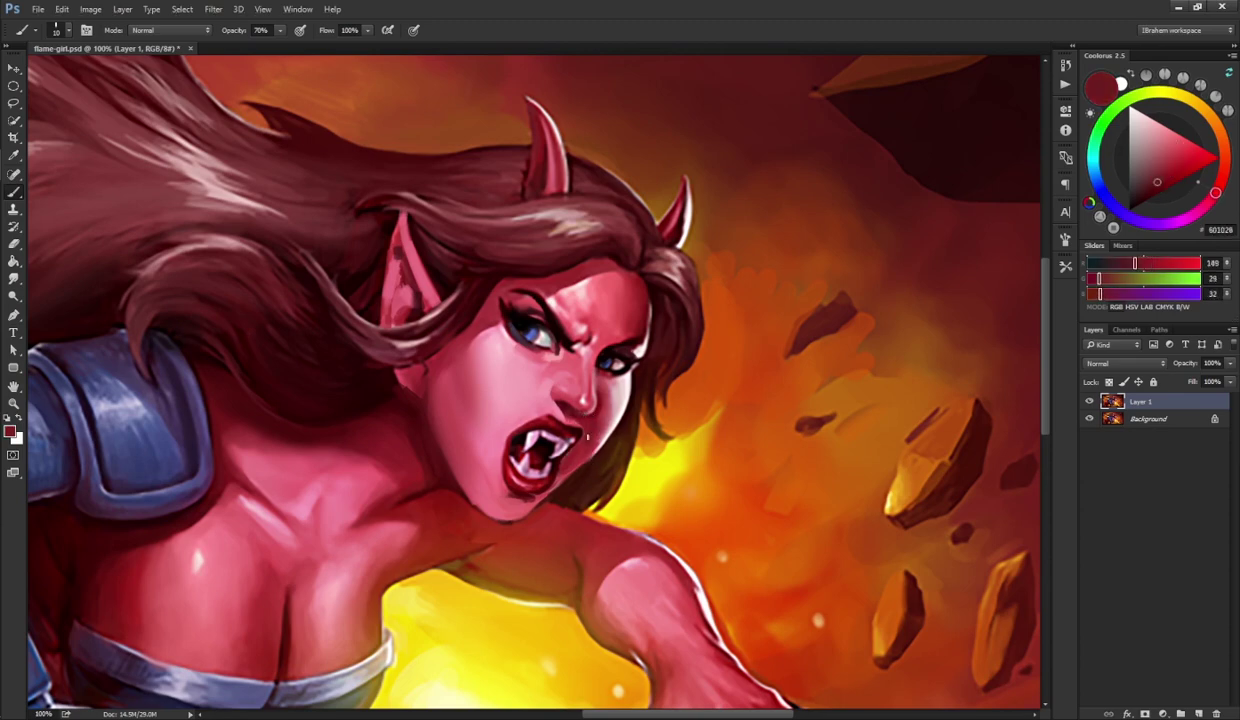
key("r")
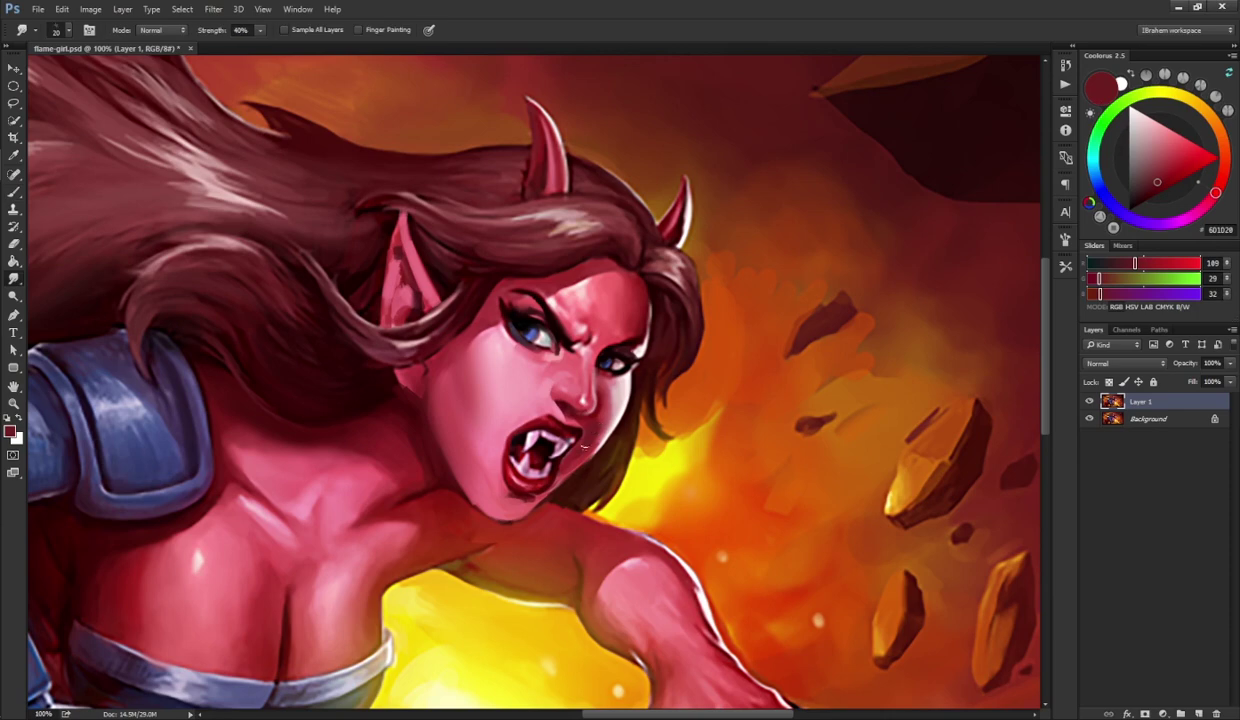
key("b")
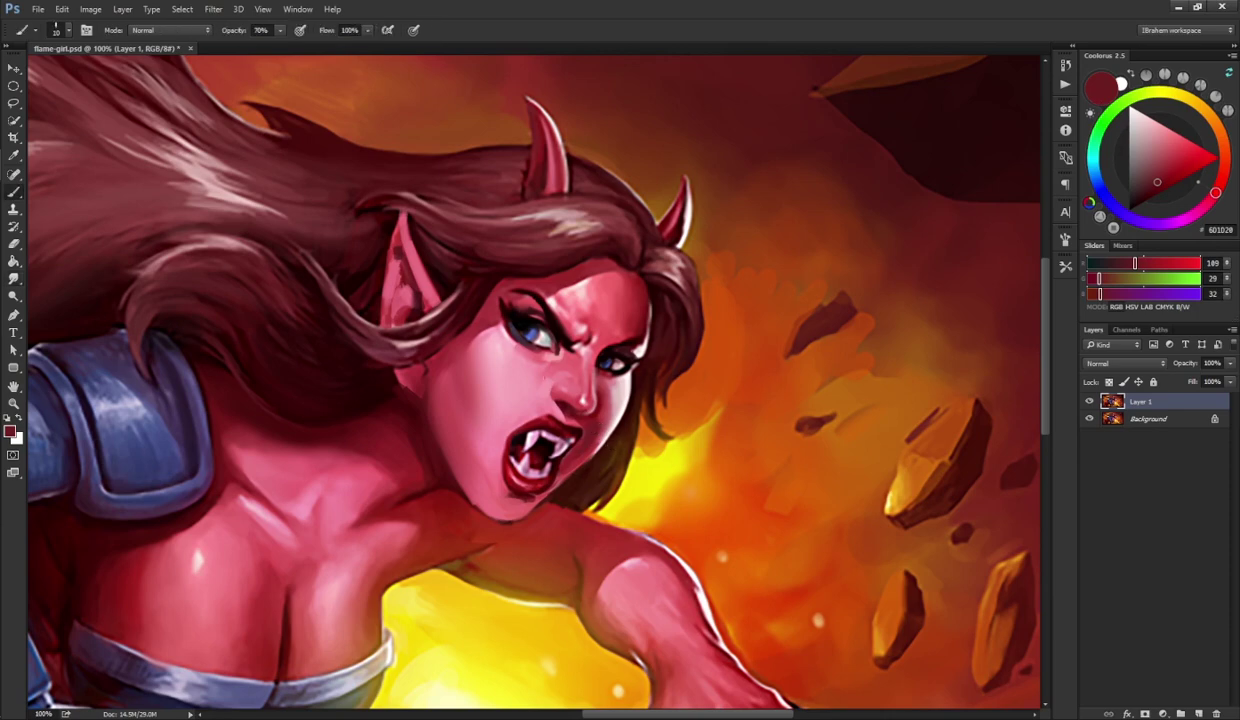
- Paint a sampled pink (EE5C6C) over the nearer cheek beside the nose and smudge it into the skin
left_click(538, 405, "alt")
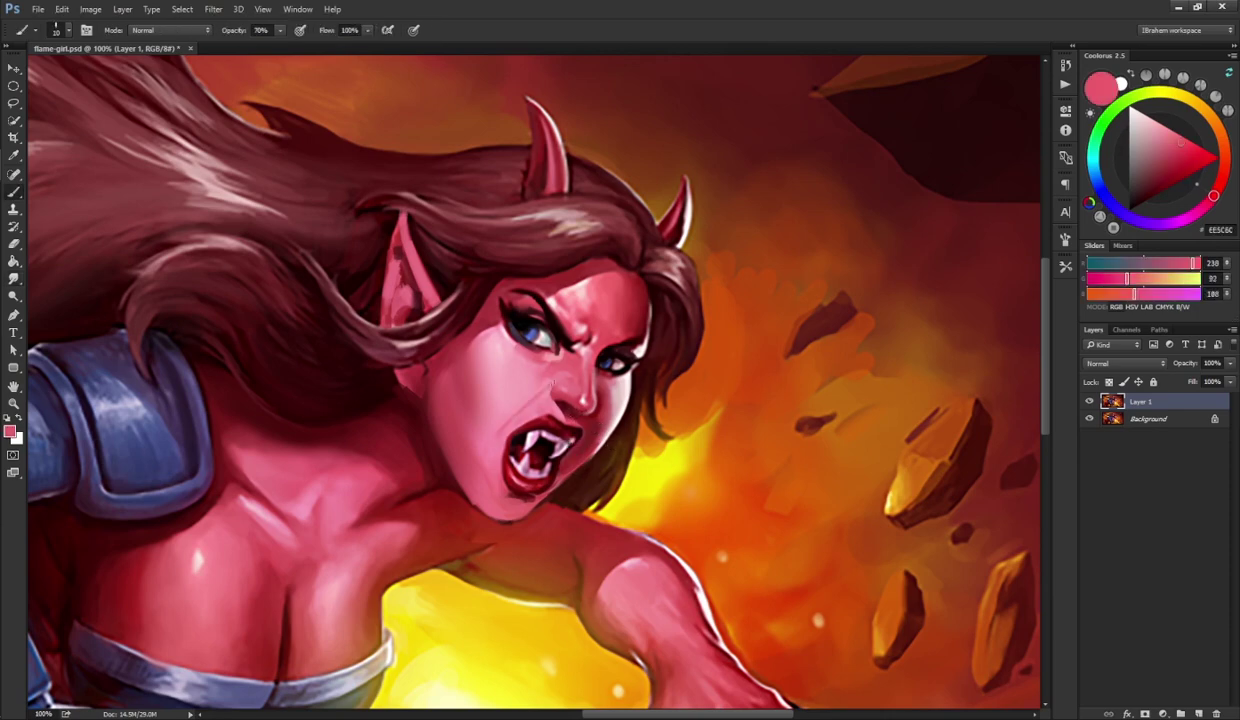
mouse_move(502, 432)
left_mouse_down()
mouse_move(532, 380)
mouse_move(518, 381)
left_mouse_up()
key("r")
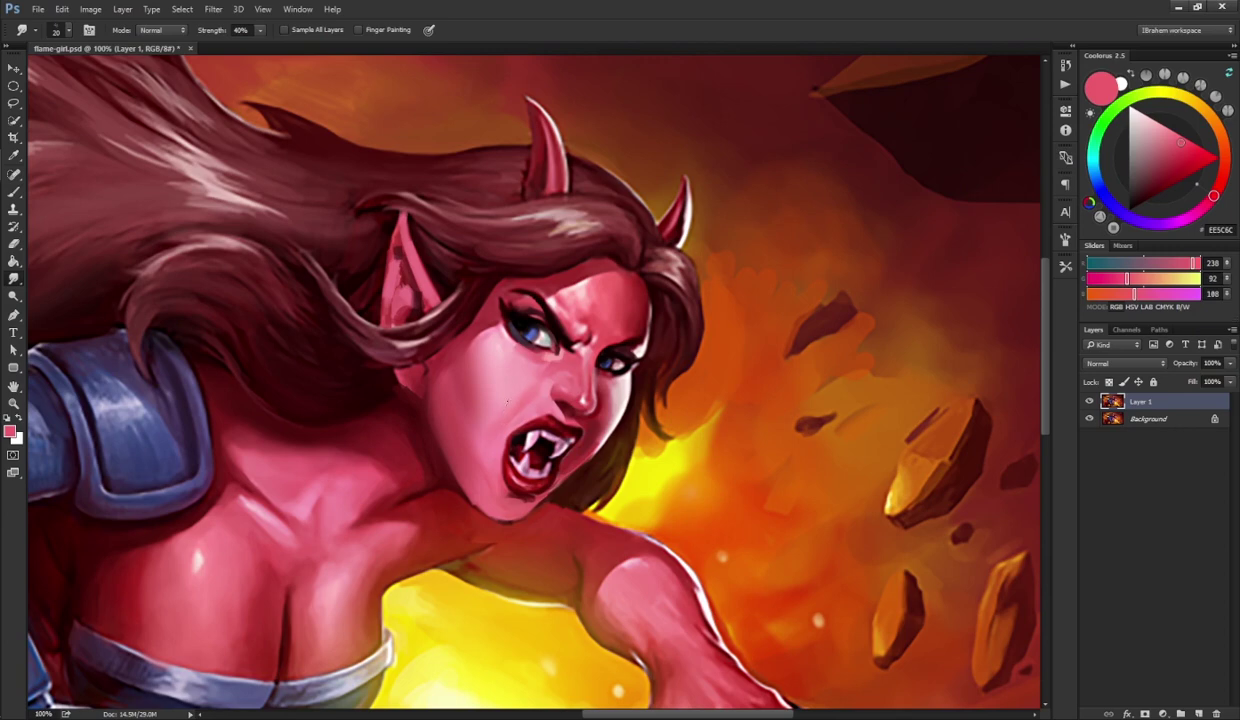
key("b")
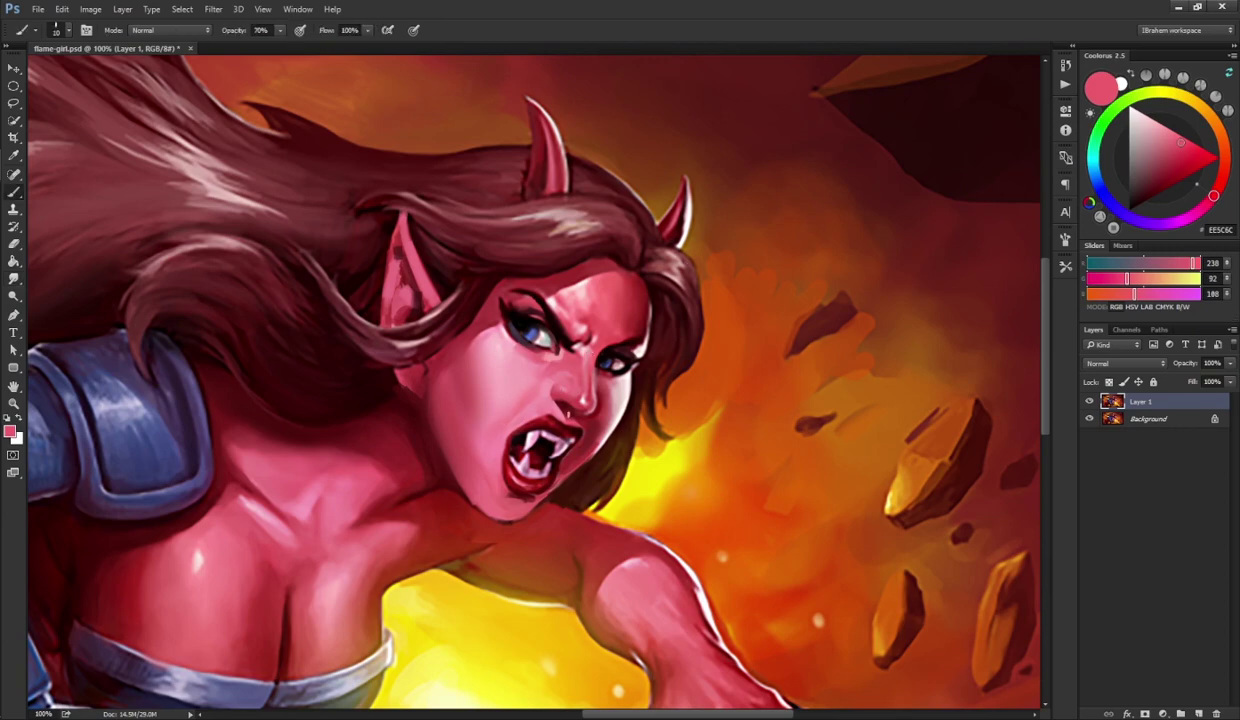
- Deepen the skin between the nose and the upper lip with sampled crimson reds
left_click(535, 405, "alt")
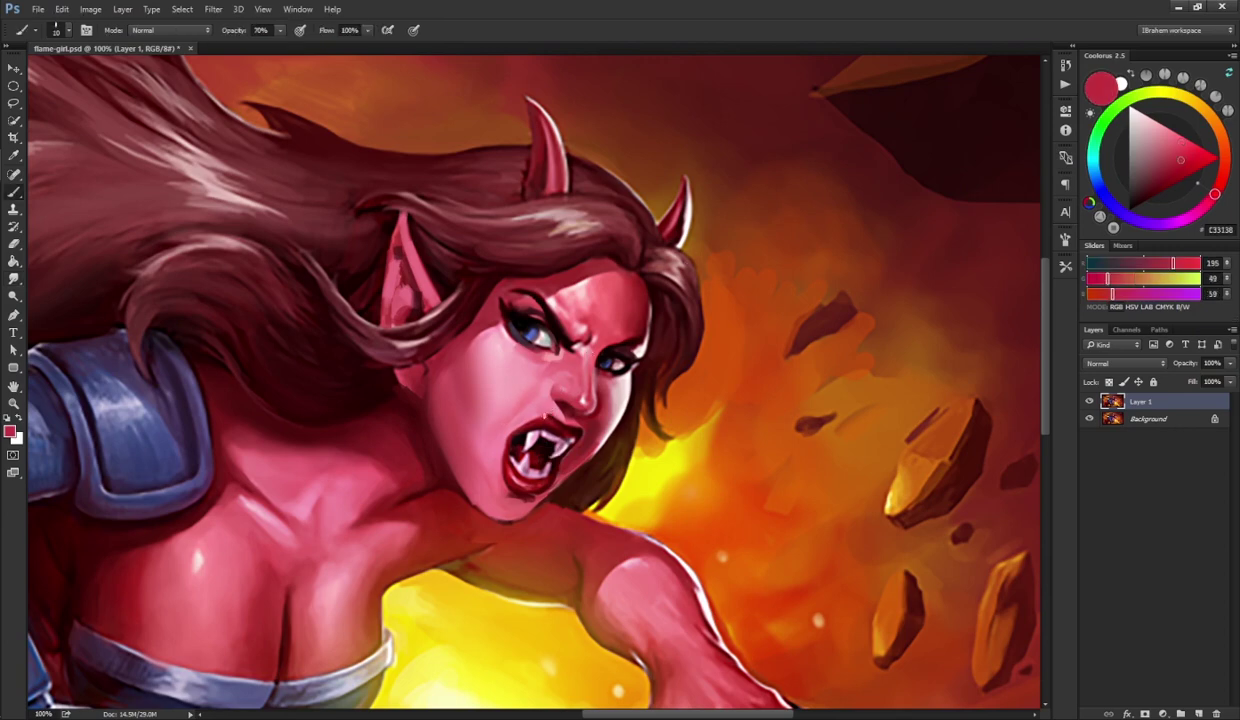
left_click(530, 403, "alt")
left_click(567, 415, "alt")
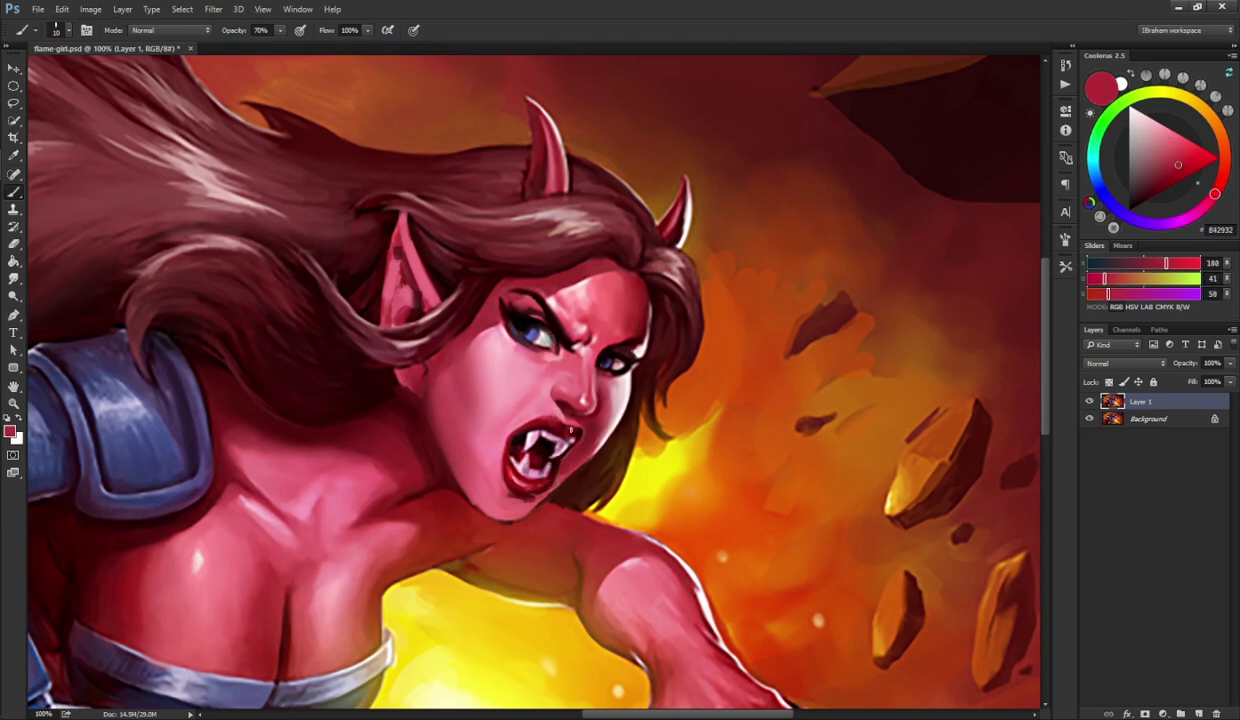
- Clean up the teeth and the dark mouth interior with sampled deep reds, mauve and near-black
left_click(549, 464, "alt")
left_click(556, 468, "alt")
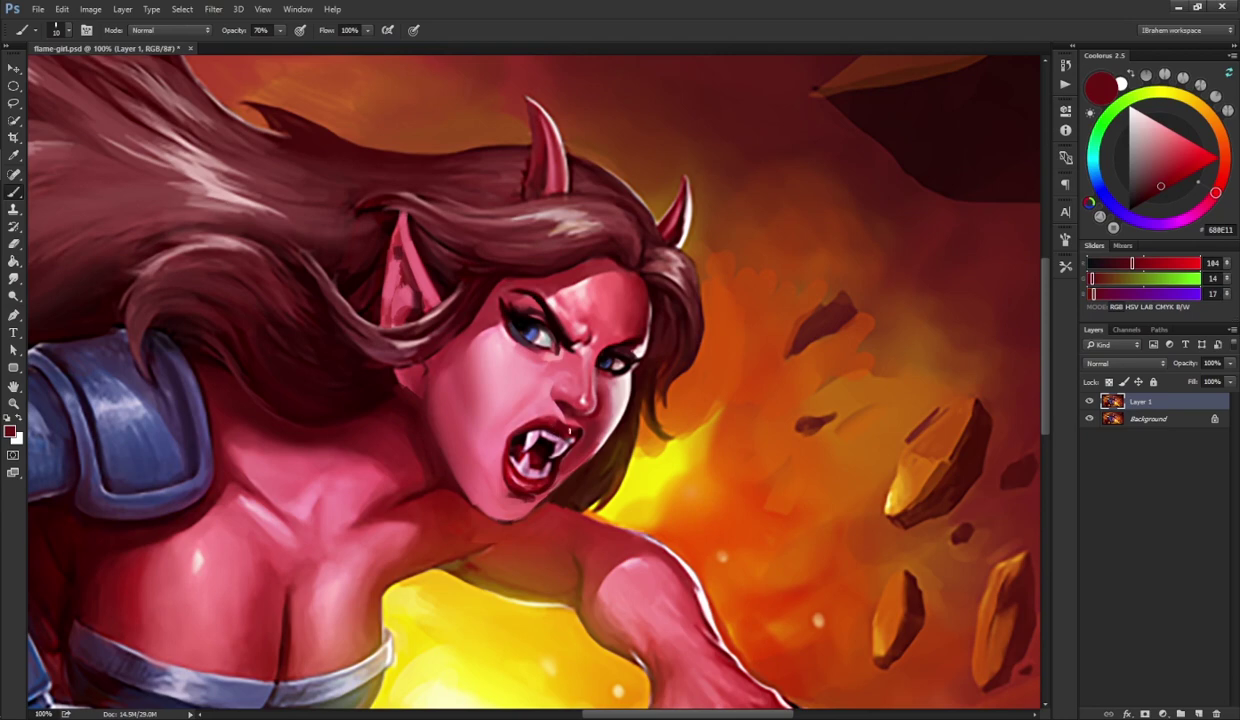
left_click(546, 461, "alt")
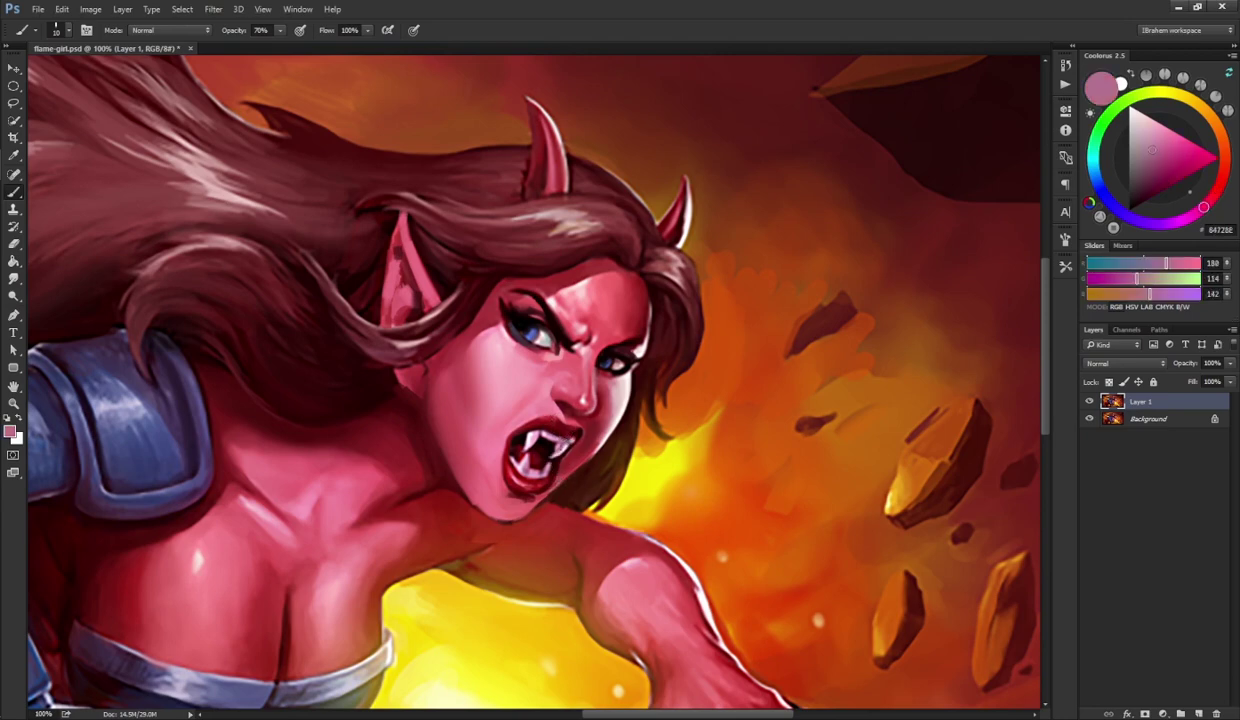
left_click(540, 445, "alt")
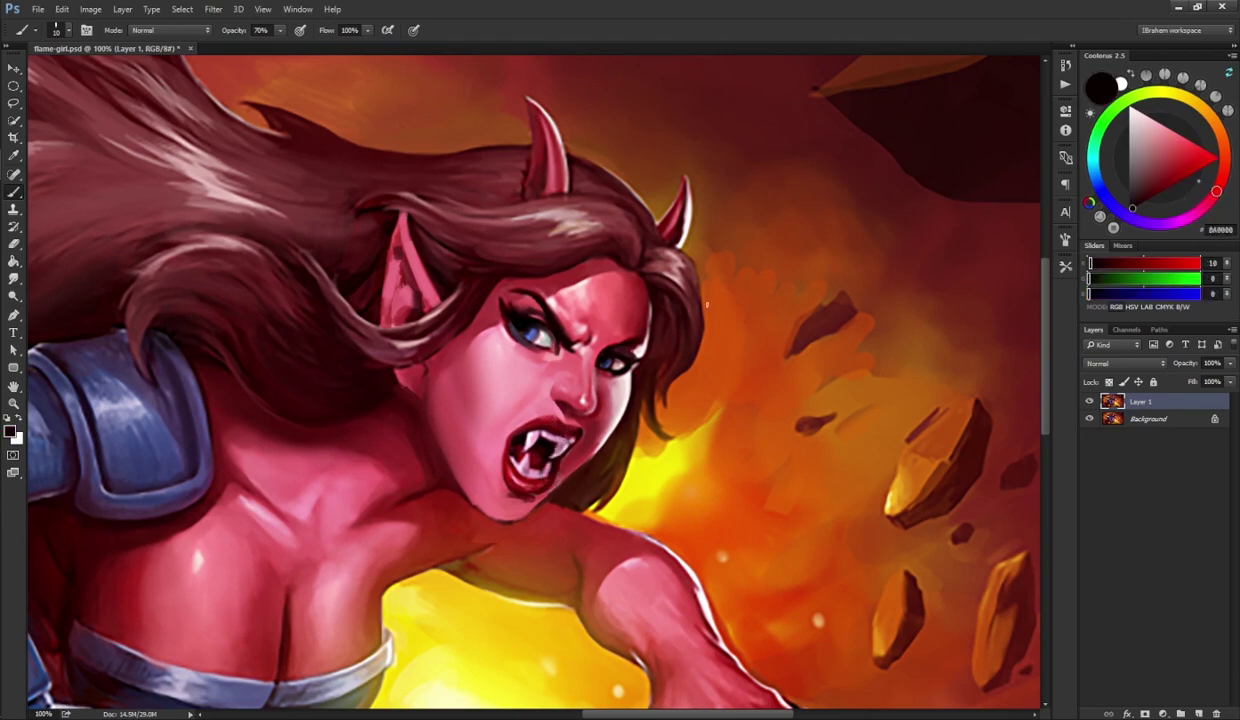
- Touch up the nearer eye and the skin around the nose and mouth with sampled dark red, blue and pinks
left_click(563, 332, "alt")
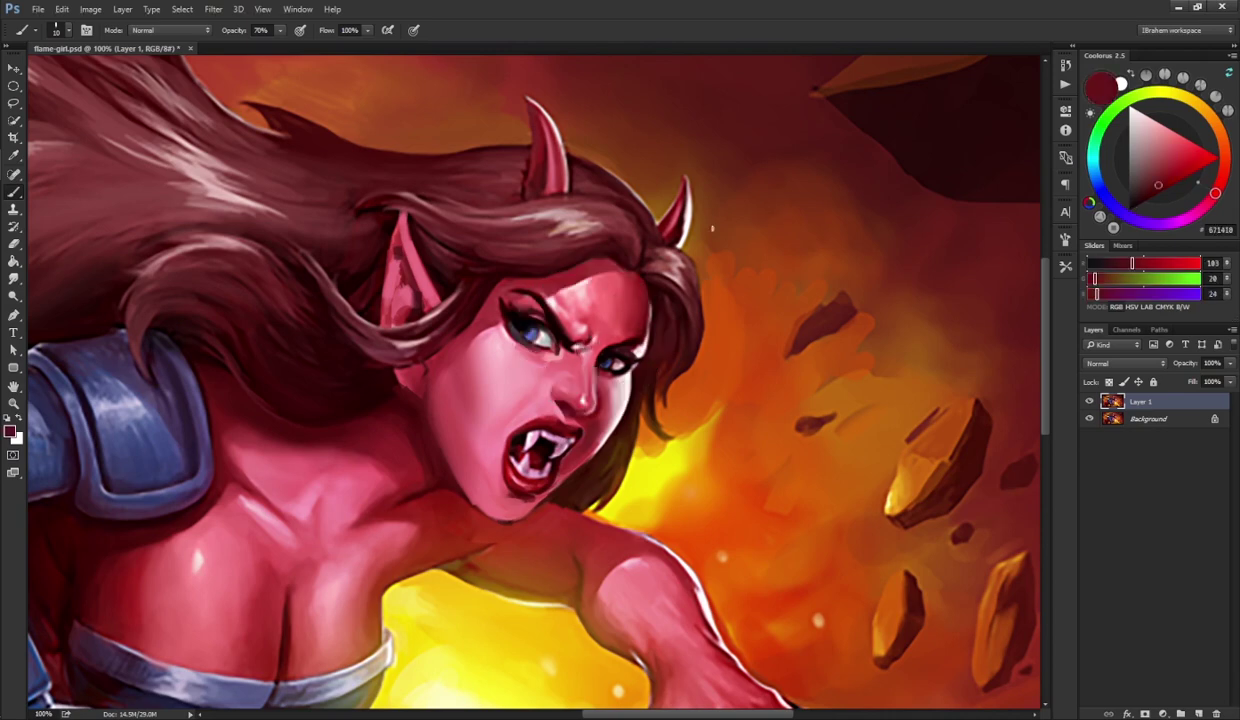
left_click(536, 410, "alt")
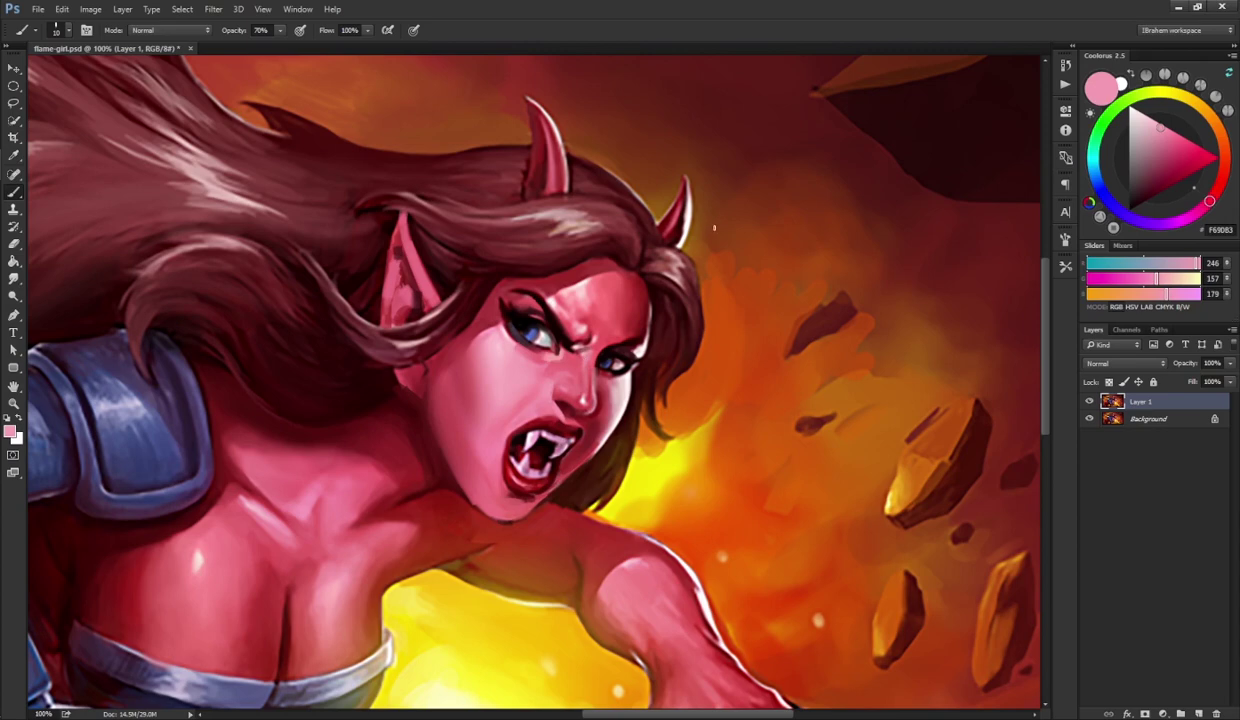
left_click(517, 322, "alt")
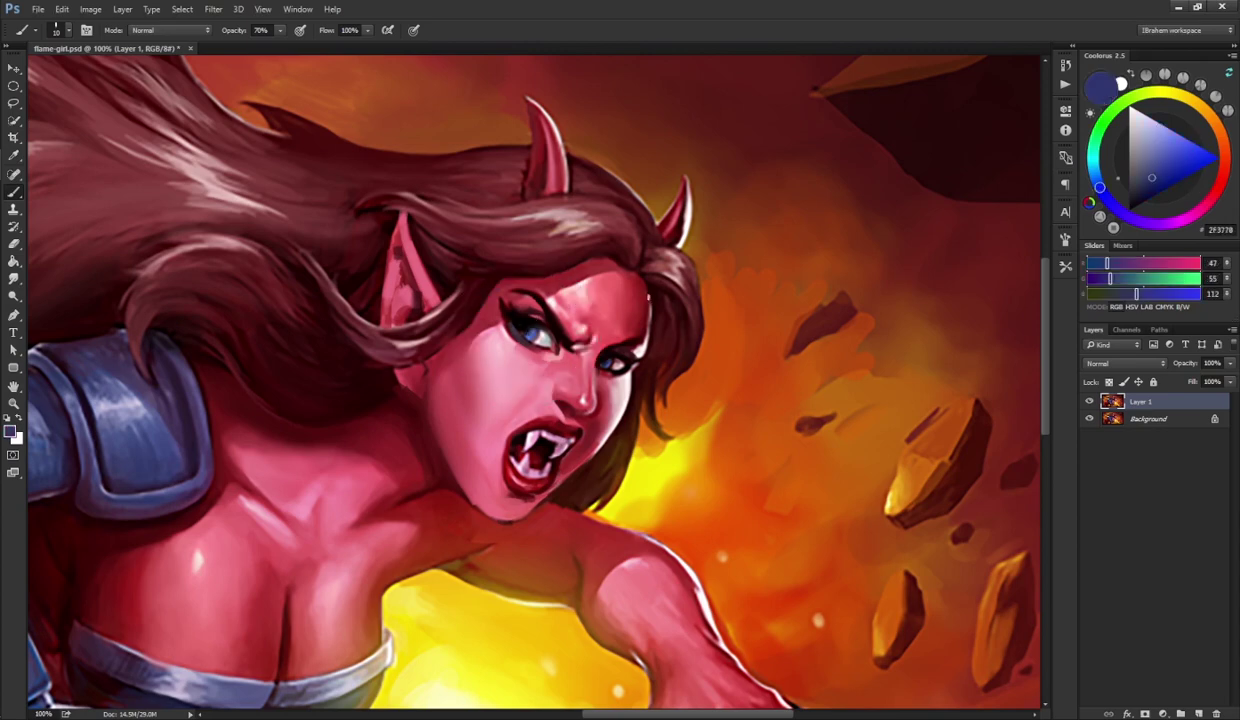
left_click(548, 387, "alt")
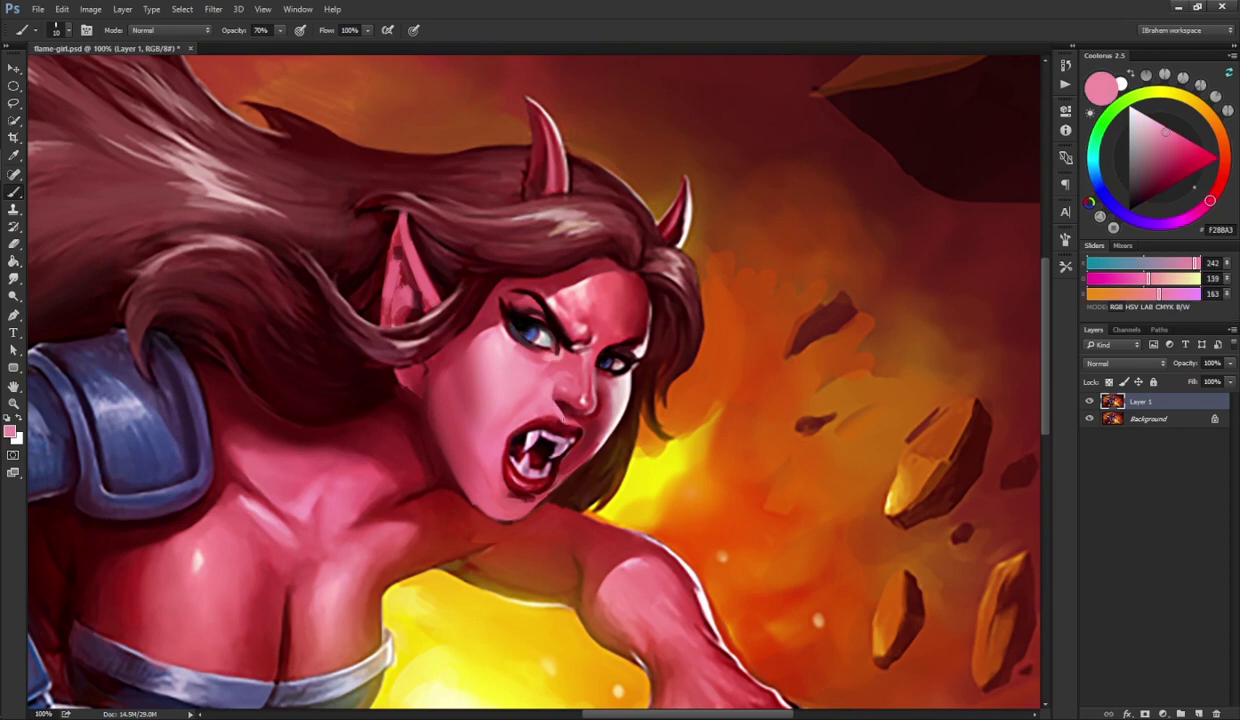
left_click(558, 444, "alt")
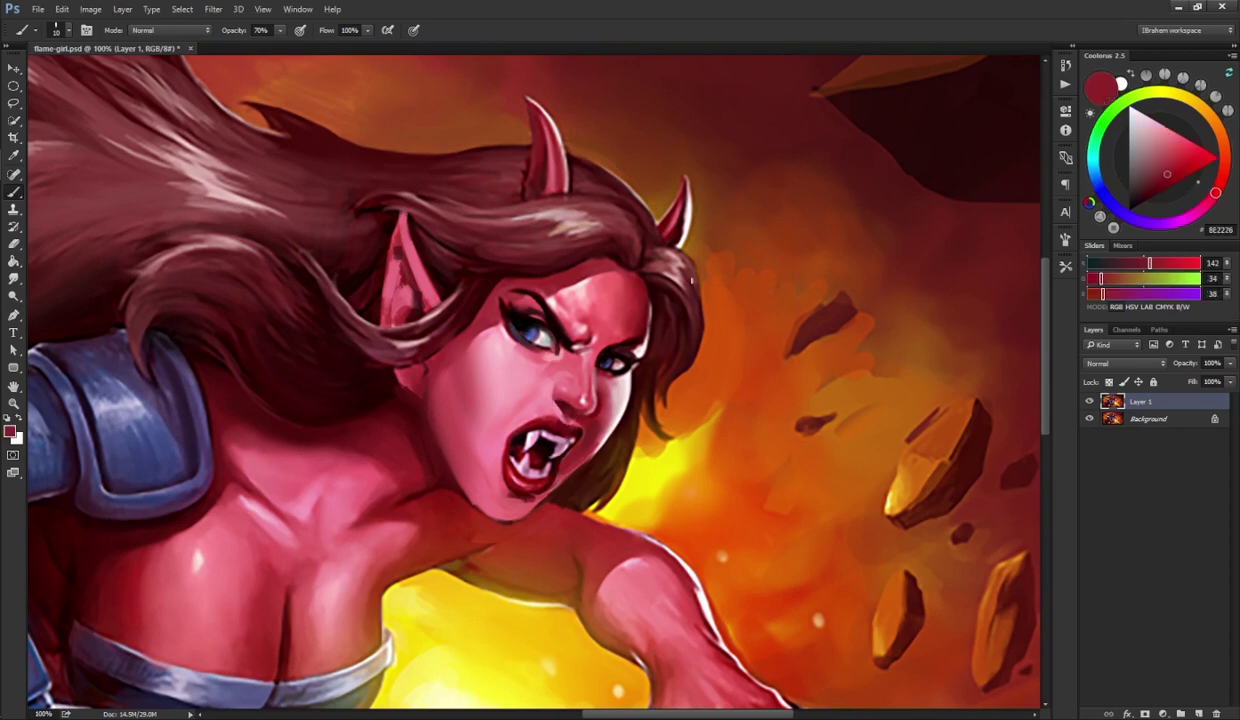
left_click(558, 395, "alt")
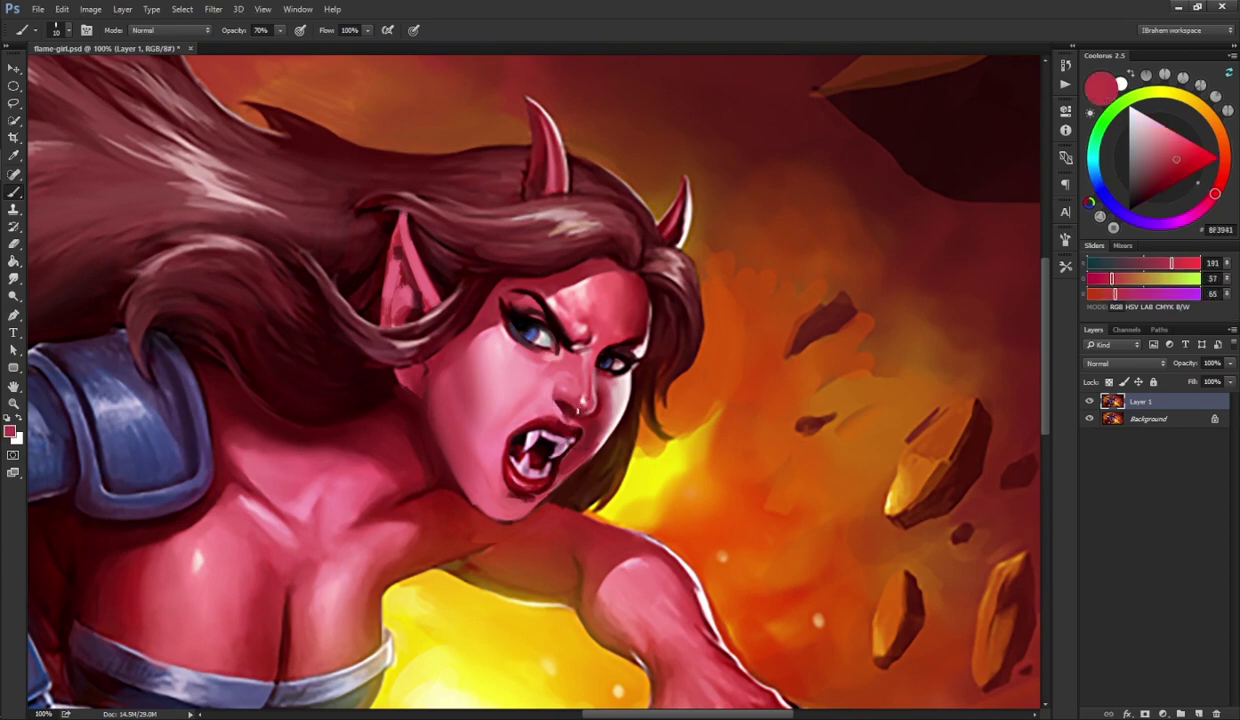
- Switch to the hard round brush at 7 px and define the nostrils and nose tip with sampled reds
key("F5")
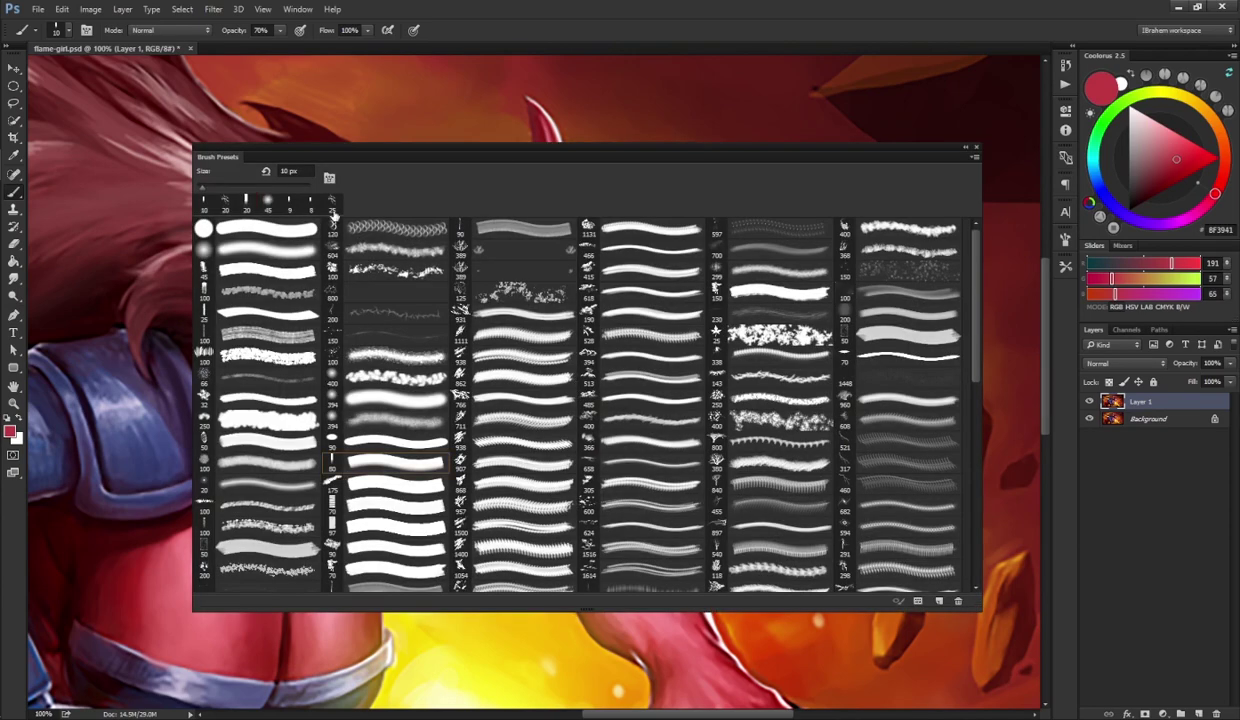
left_click(284, 219)
key("F5")
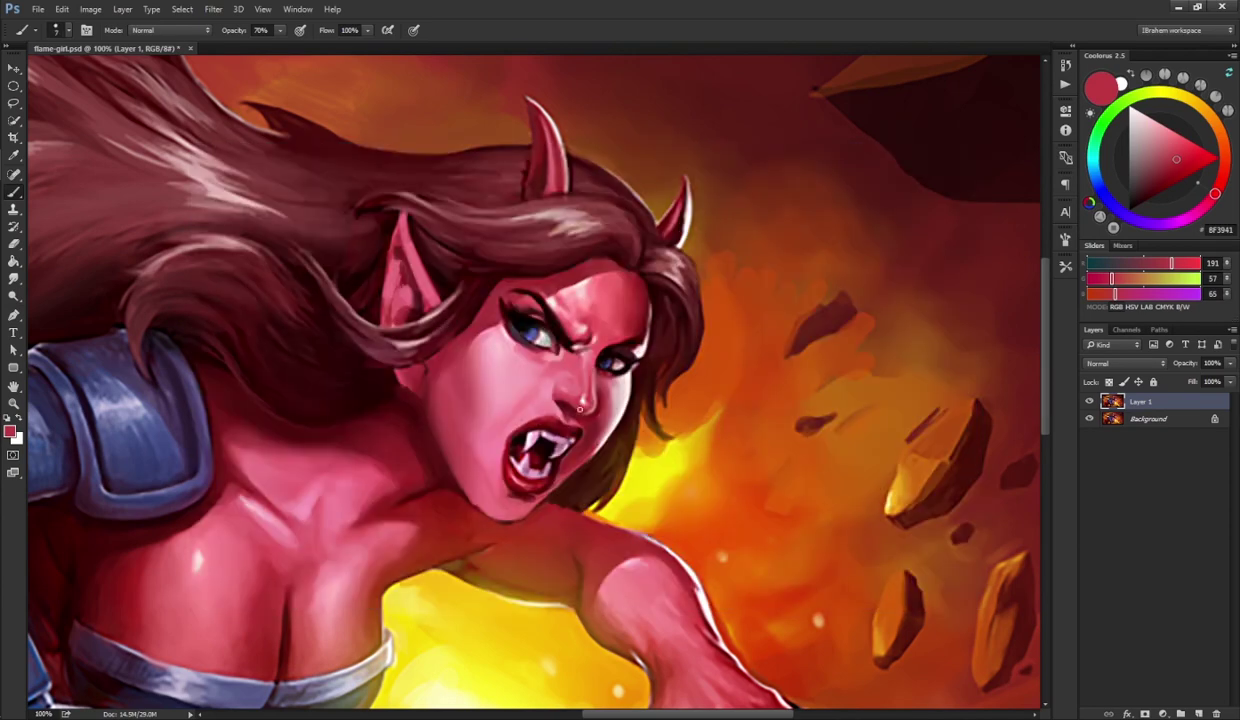
left_click(566, 398, "alt")
left_click(576, 409, "alt")
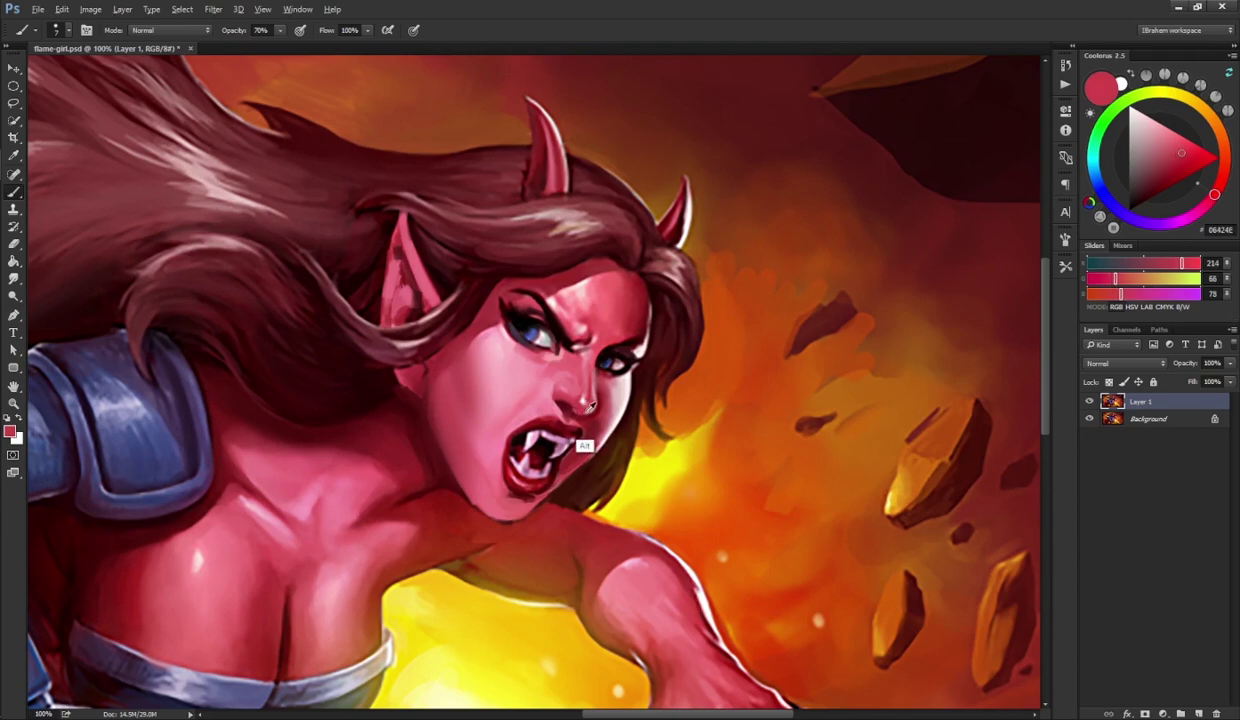
left_click(586, 409, "alt")
left_click(561, 400, "alt")
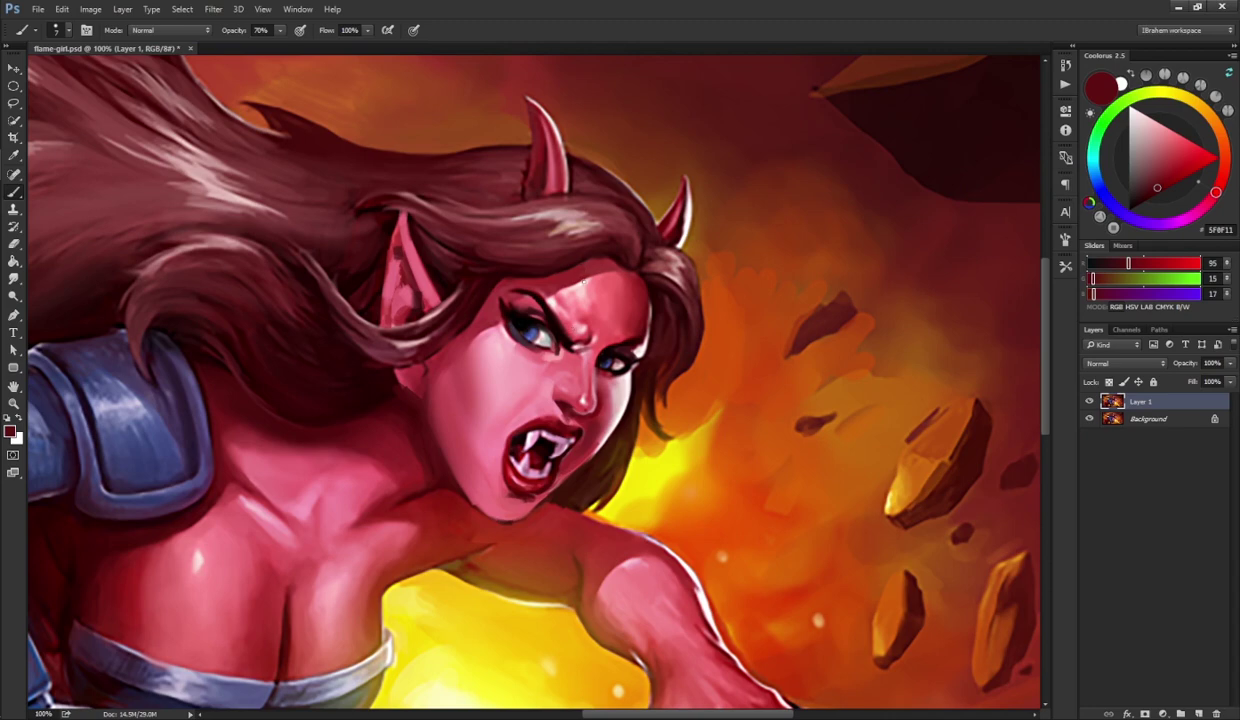
- Touch up the whites of the eyes and the fangs with sampled grey-blue, pure white and mauve
left_click(540, 338, "alt")
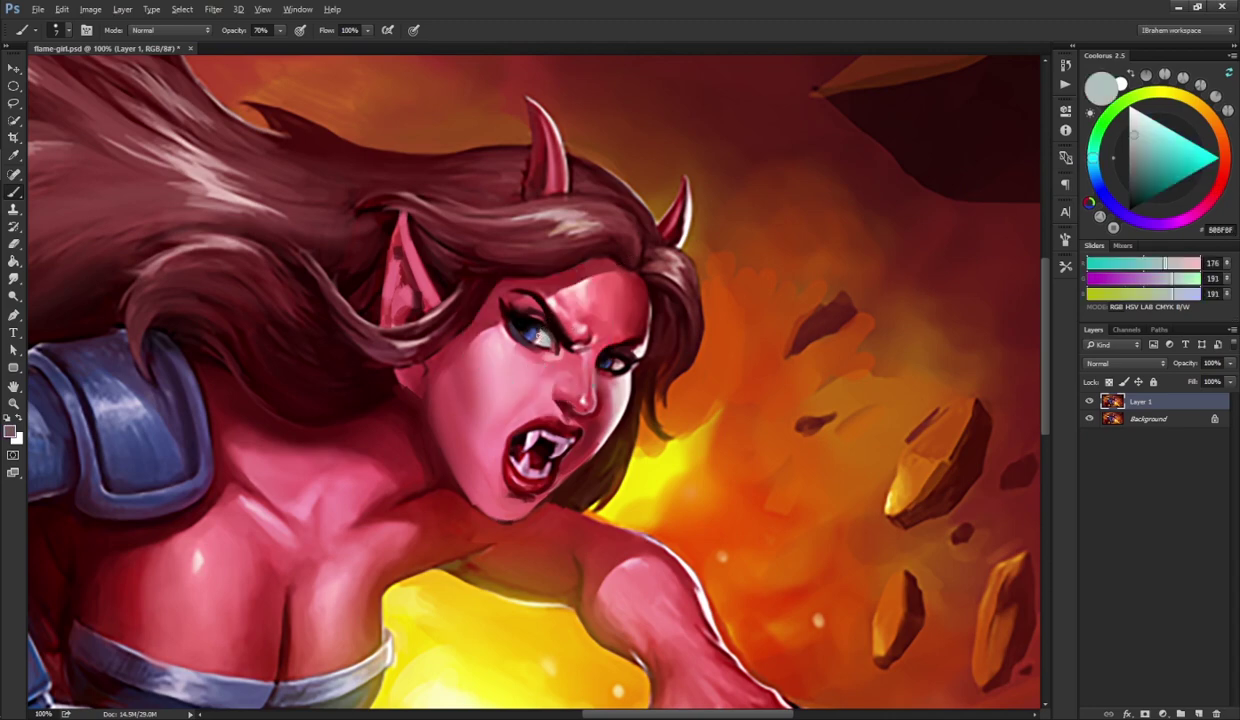
left_click(525, 340, "alt")
key("x")
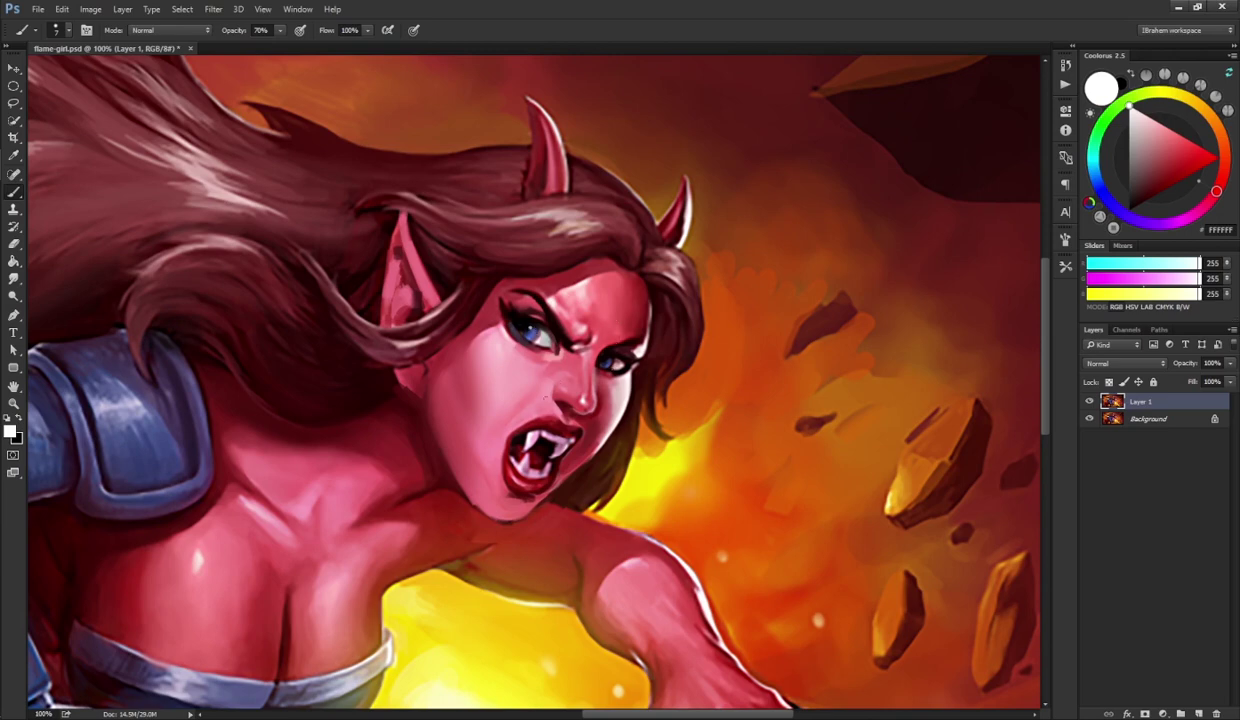
left_click(545, 462, "alt")
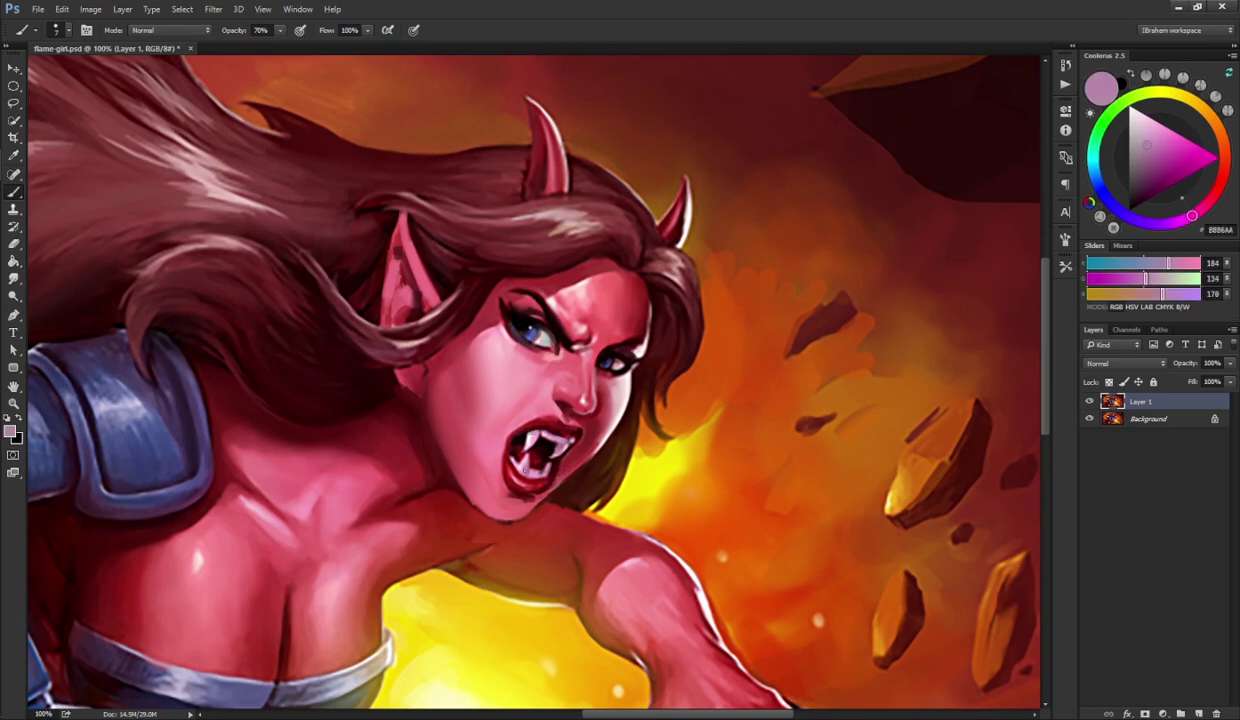
- Switch to the flat rectangular brush at 25 px and deepen the shadow below the ear and behind the jaw with sampled dark reds
left_click_drag(579, 434, 615, 406)
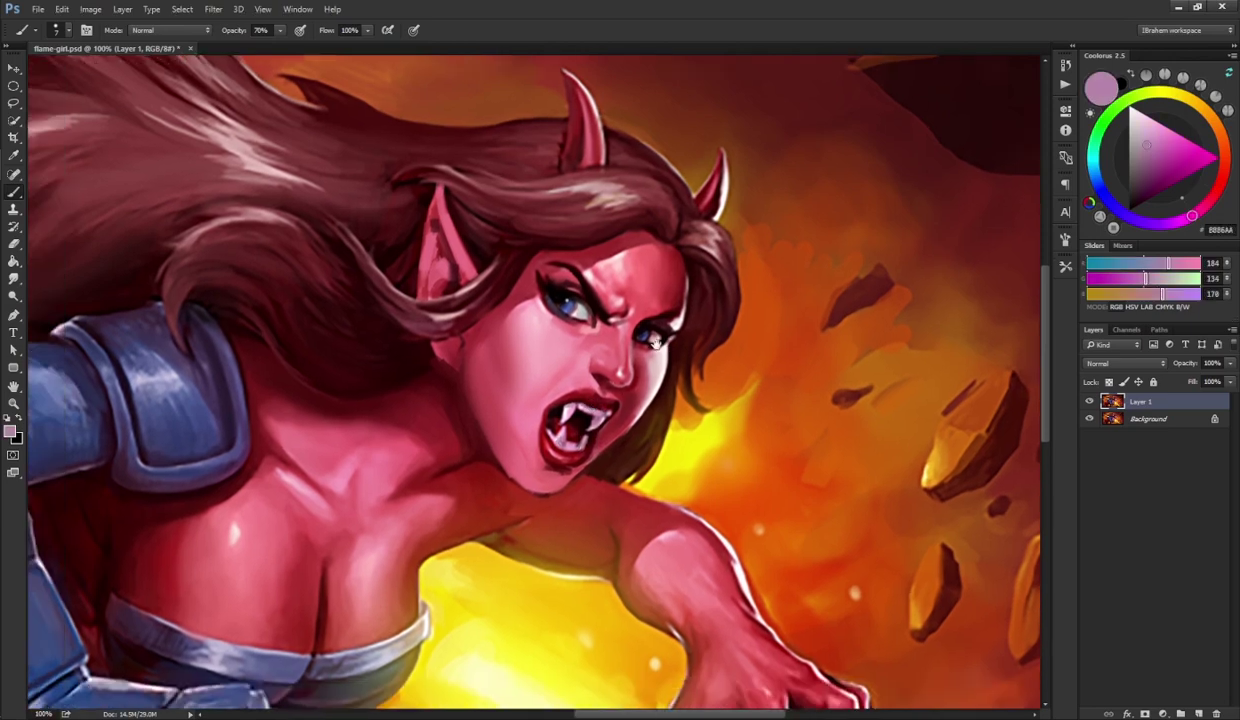
left_click_drag(636, 336, 561, 391)
key("F5")
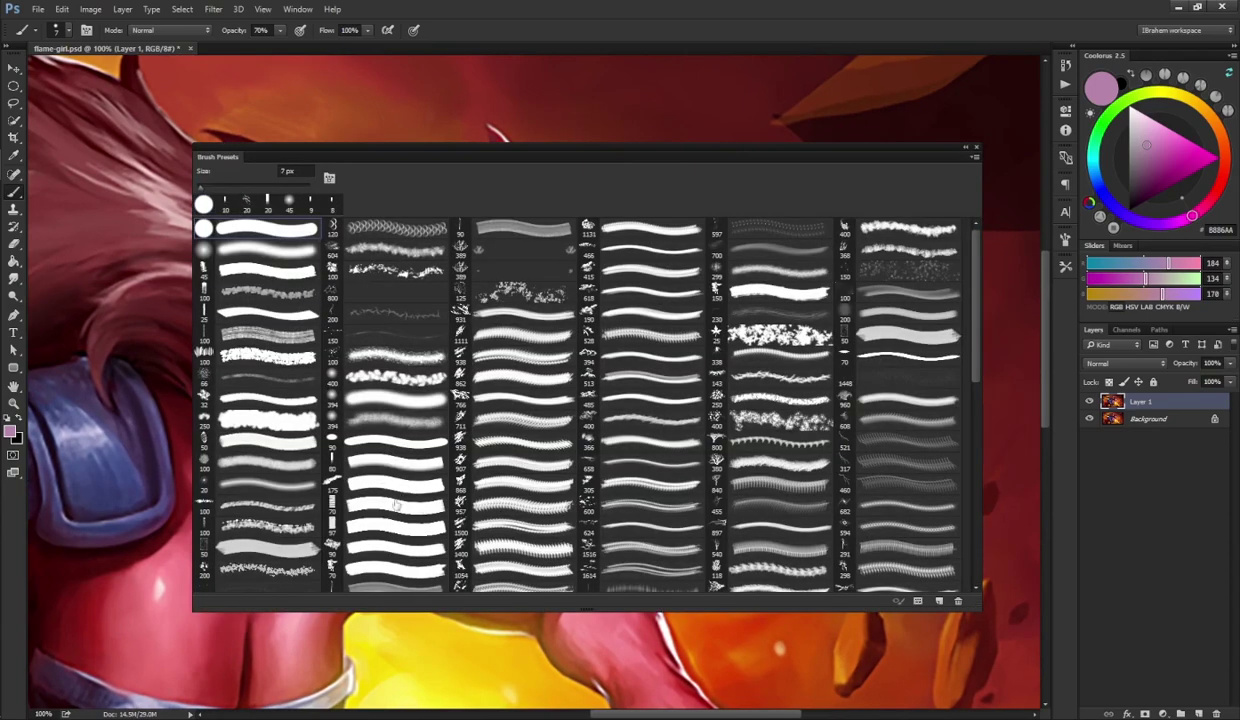
left_click(383, 488)
key("F5")
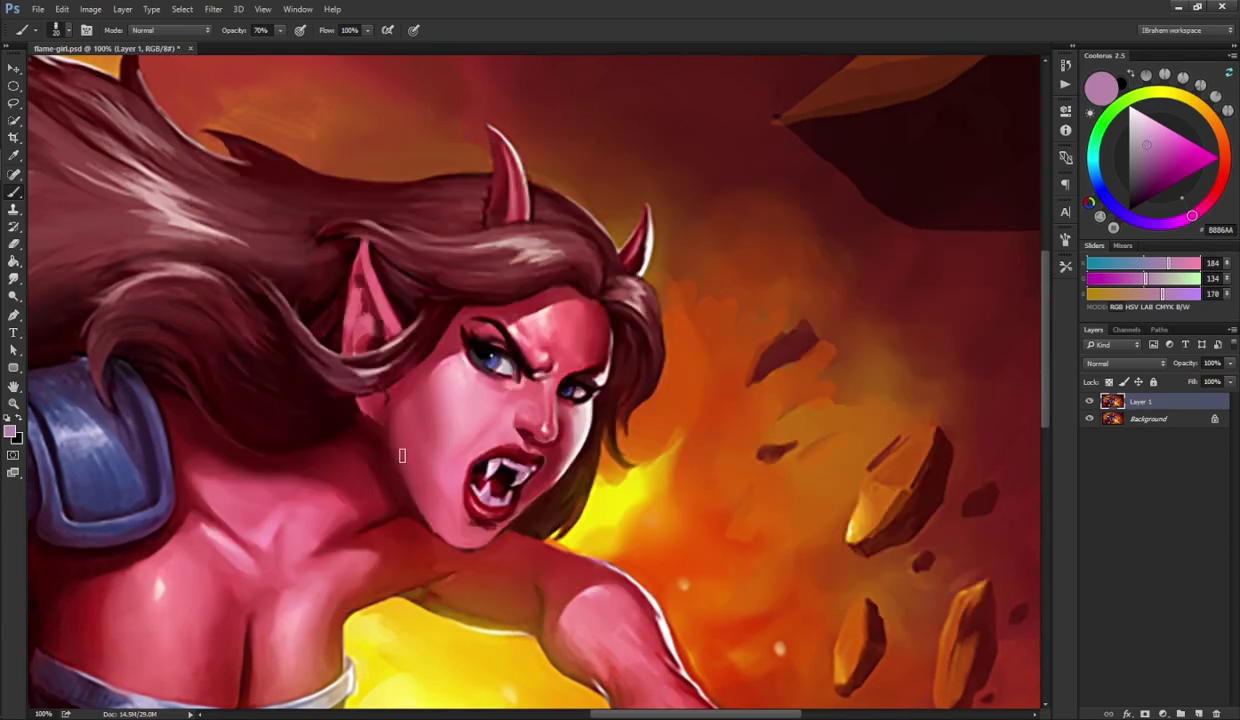
key("alt")
left_click(384, 462, "alt")
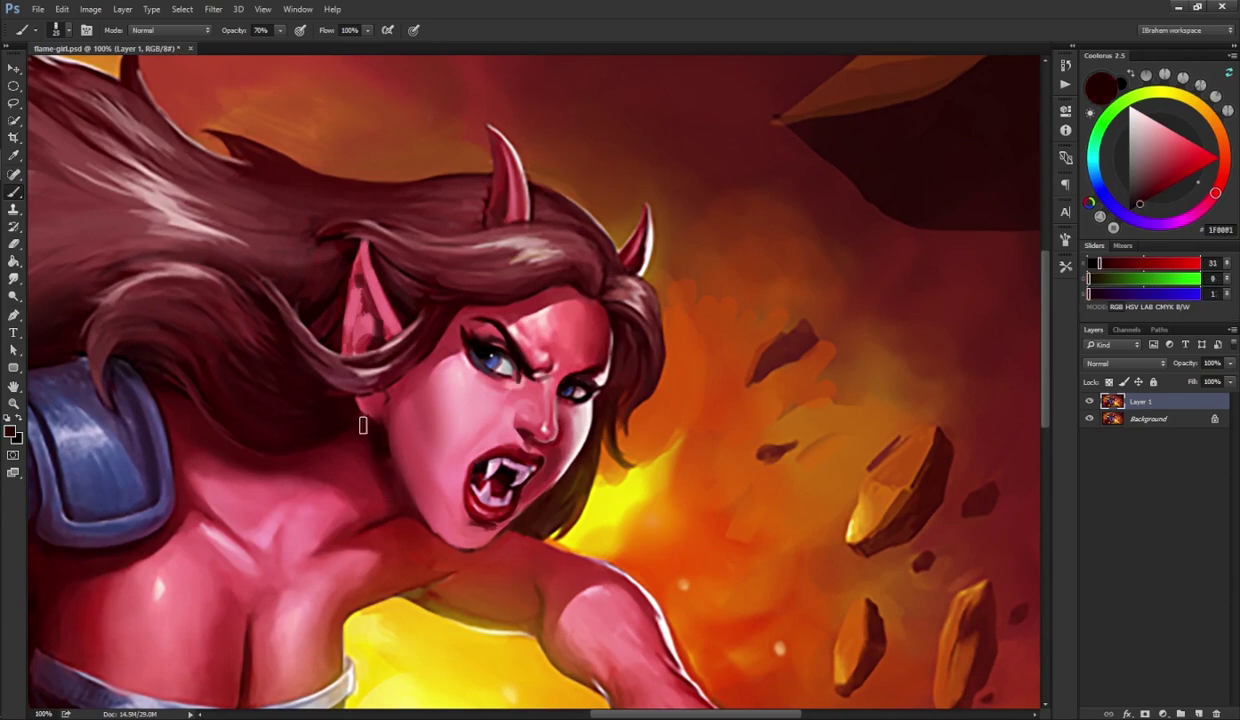
left_click(379, 422, "alt")
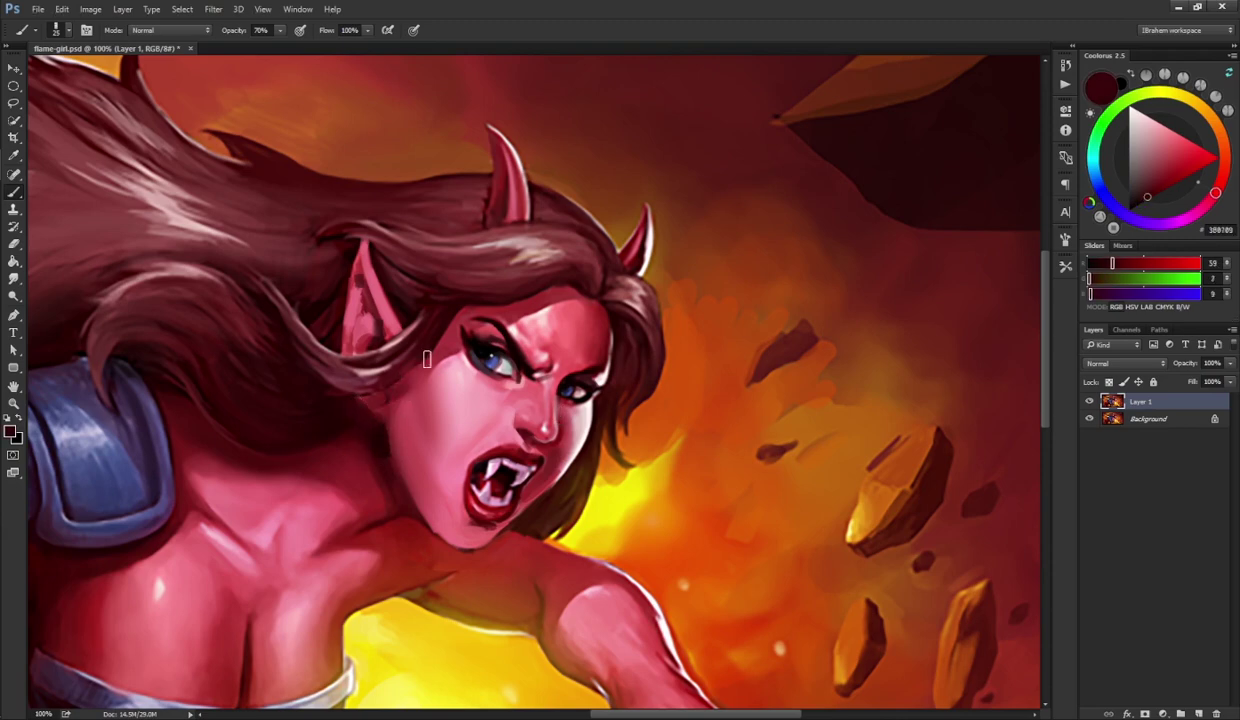
left_click(388, 398, "alt")
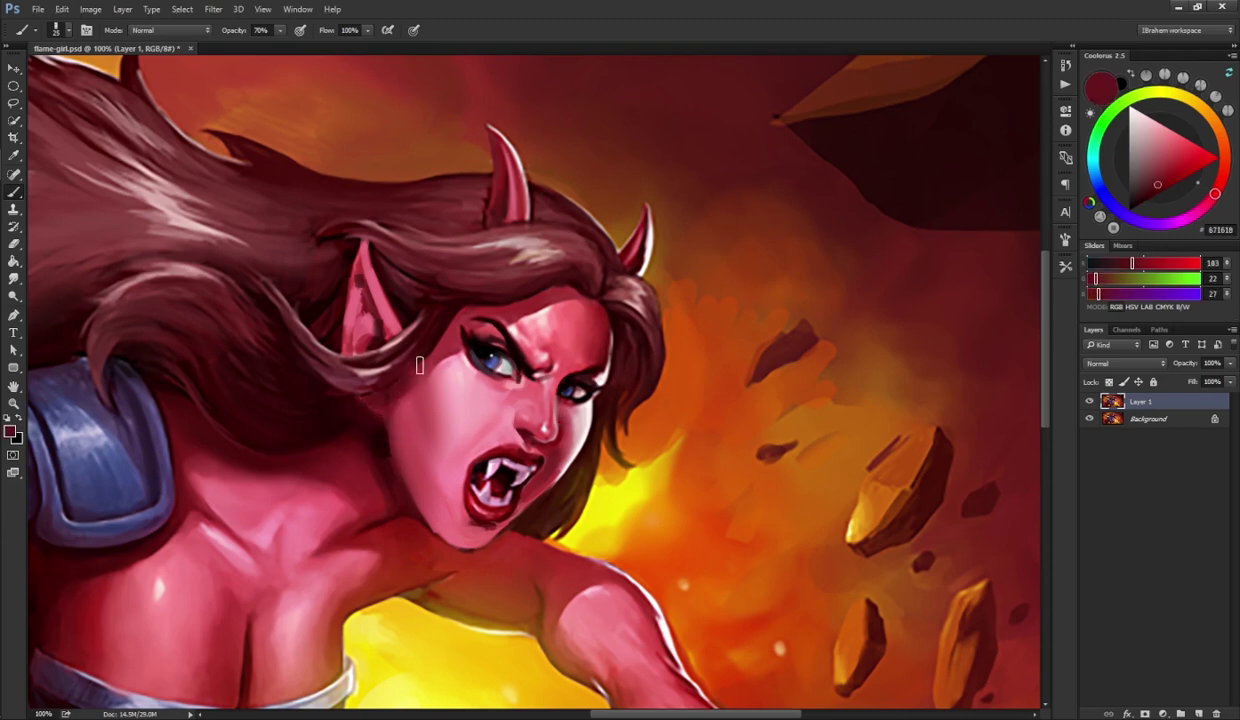
left_click(380, 465, "alt")
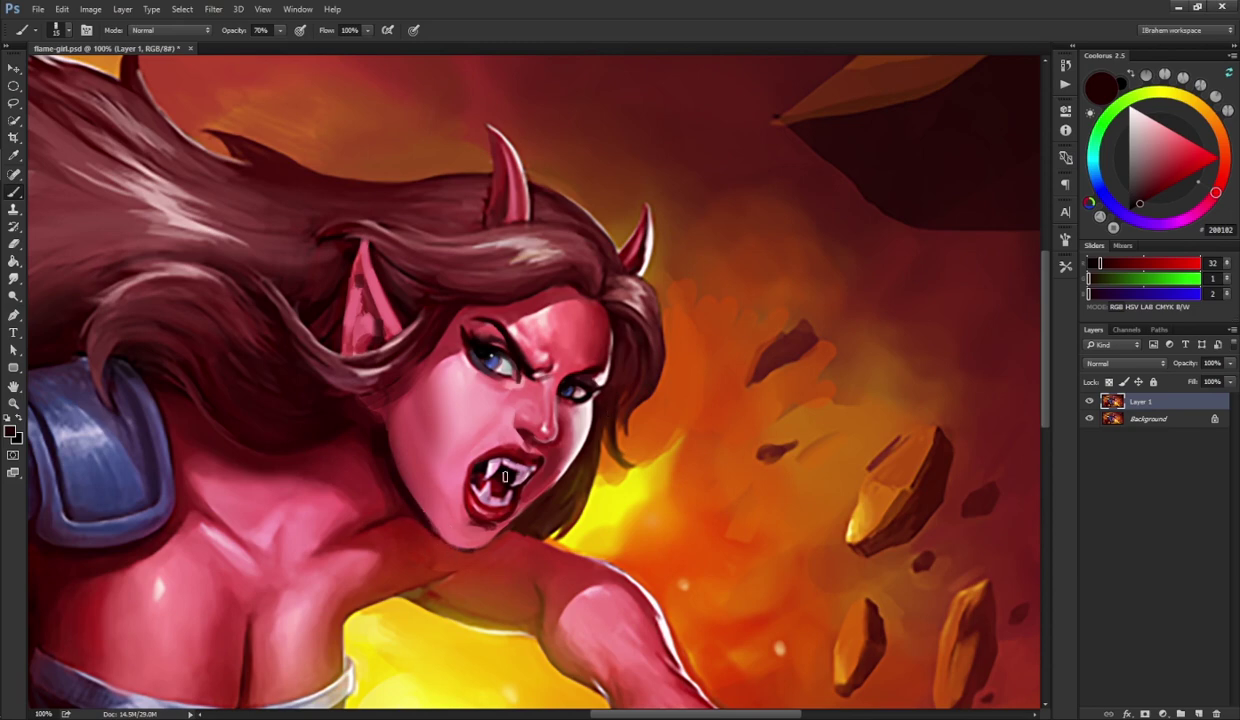
- Shade the neck and the top of the chest with sampled crimson and pink, using the flat brush at 15 px
left_click(395, 505, "alt")
left_click(342, 505, "alt")
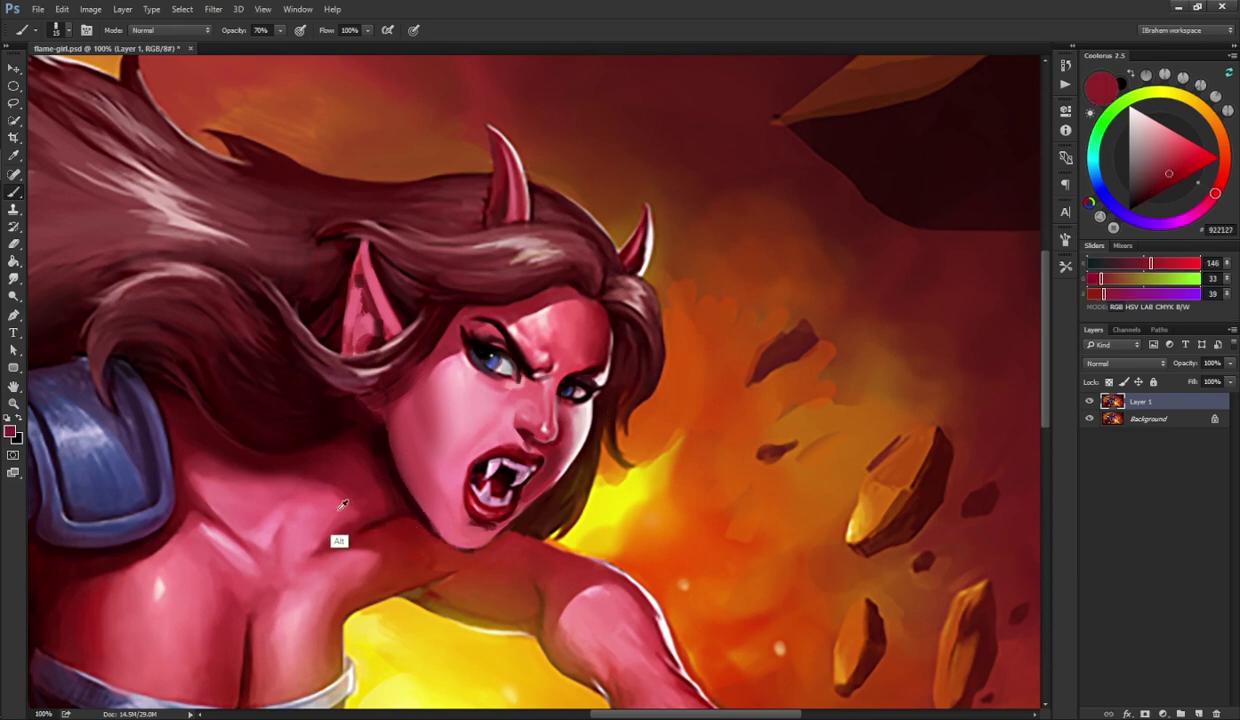
left_click(330, 490, "alt")
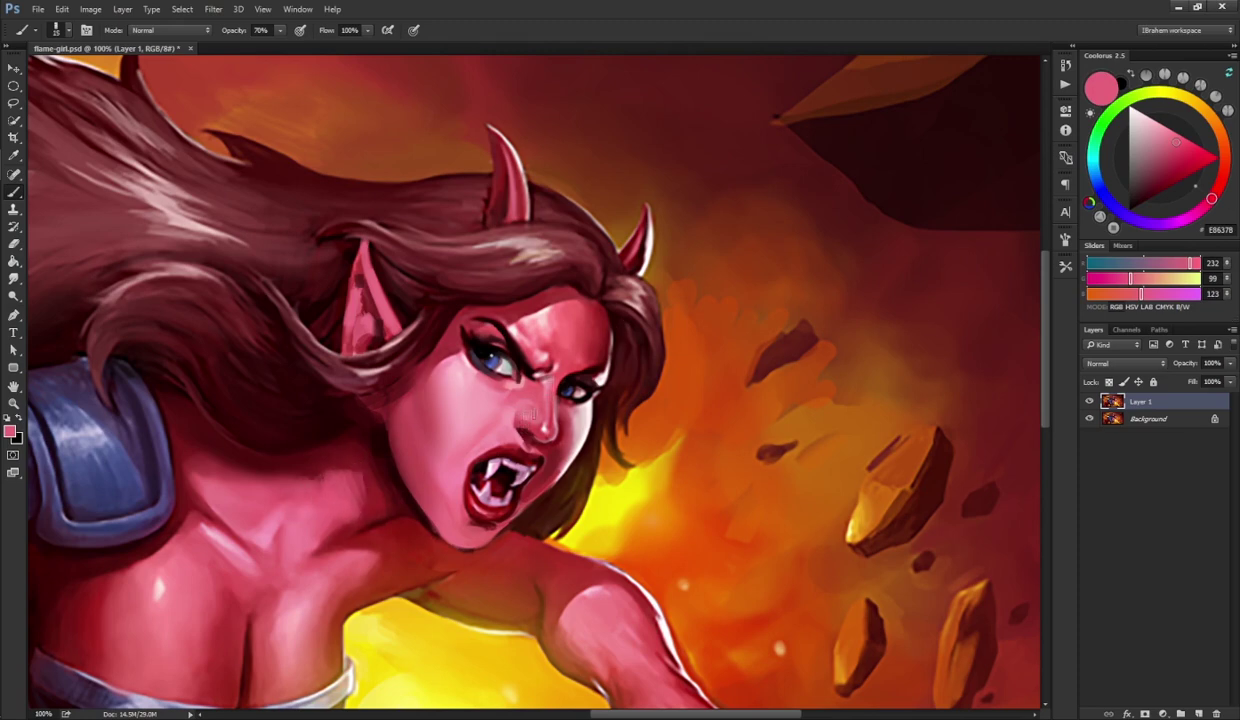
- Reduce the flat brush to 10 px and model the side of the nose with sampled pinks and reds, smudging between strokes
left_click(520, 420, "alt")
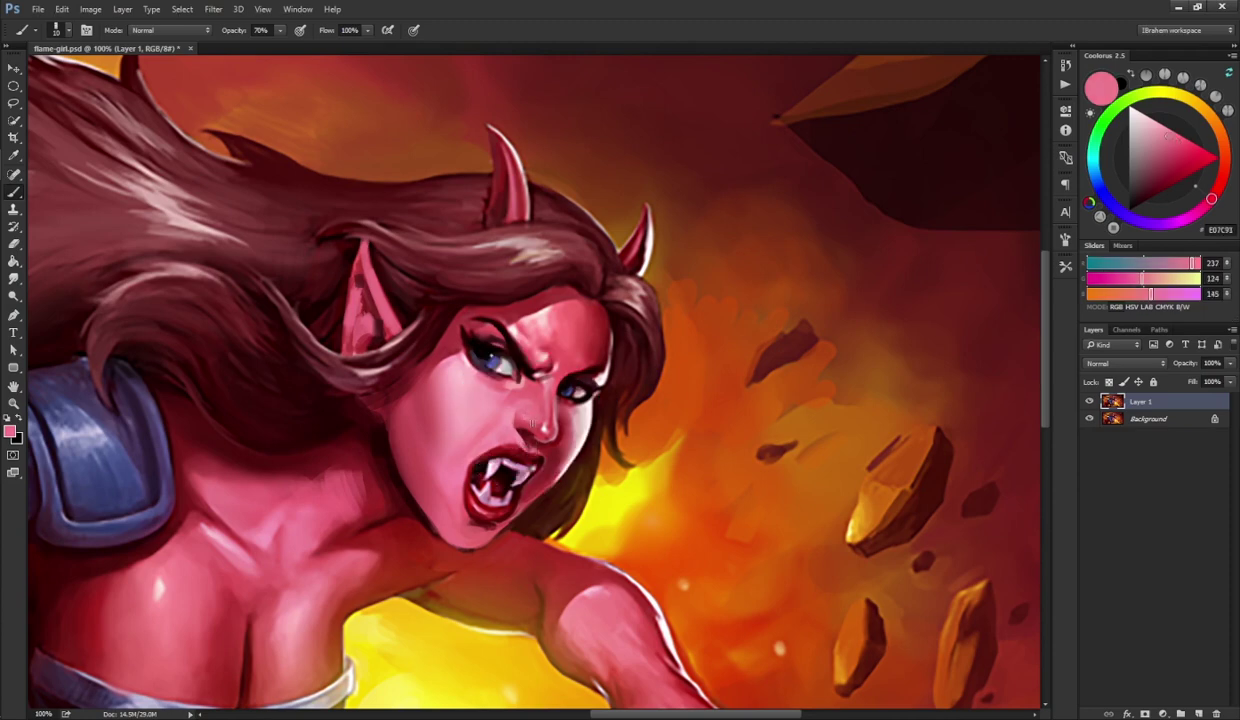
left_click(532, 413, "alt")
left_click(522, 425, "alt")
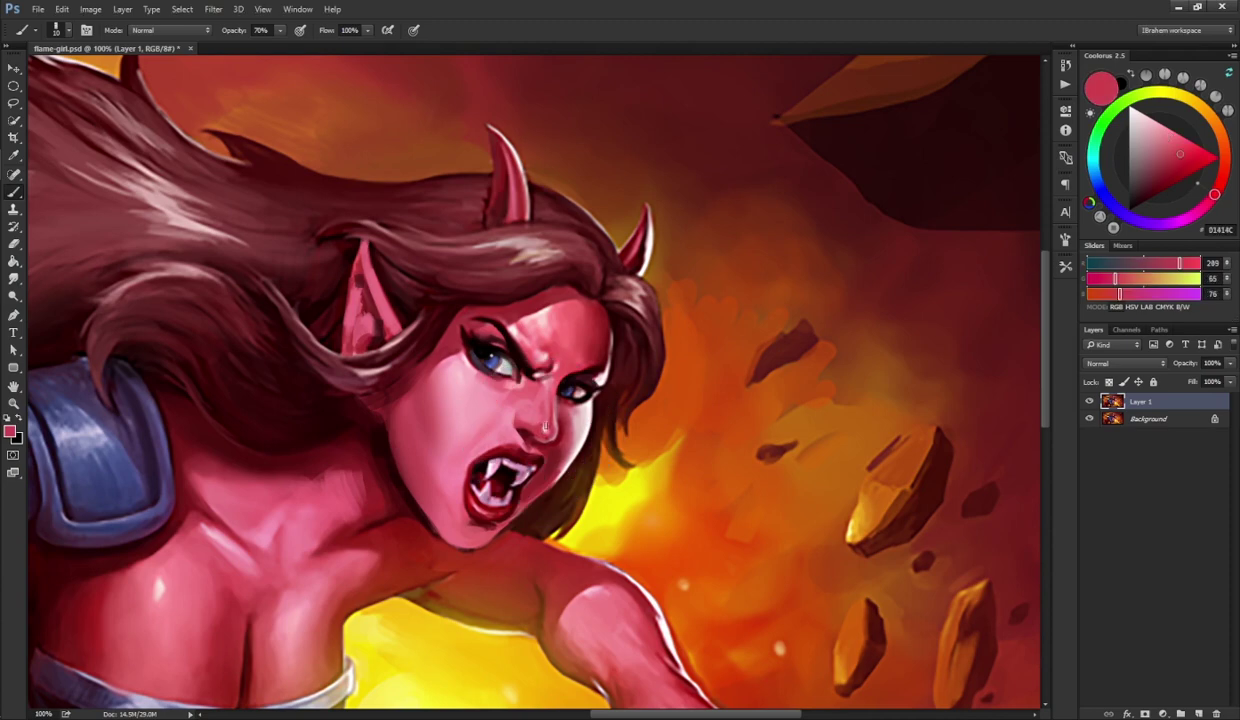
key("r")
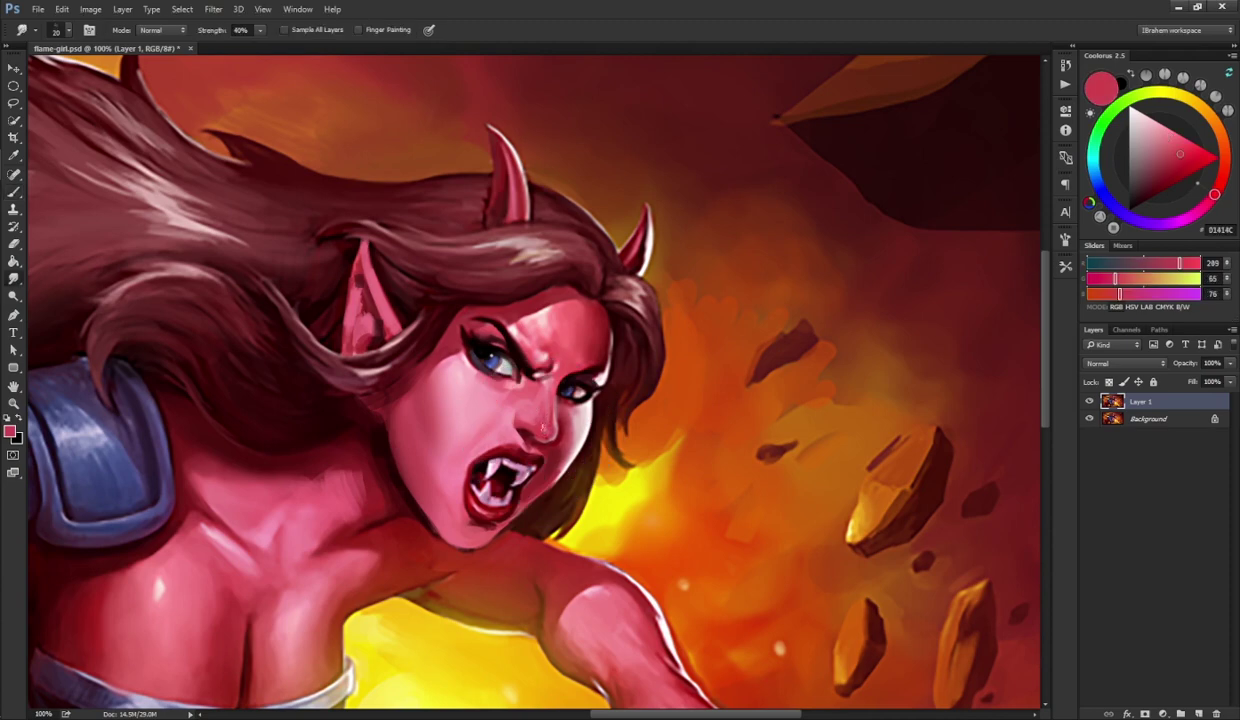
key("b")
left_click(530, 422, "alt")
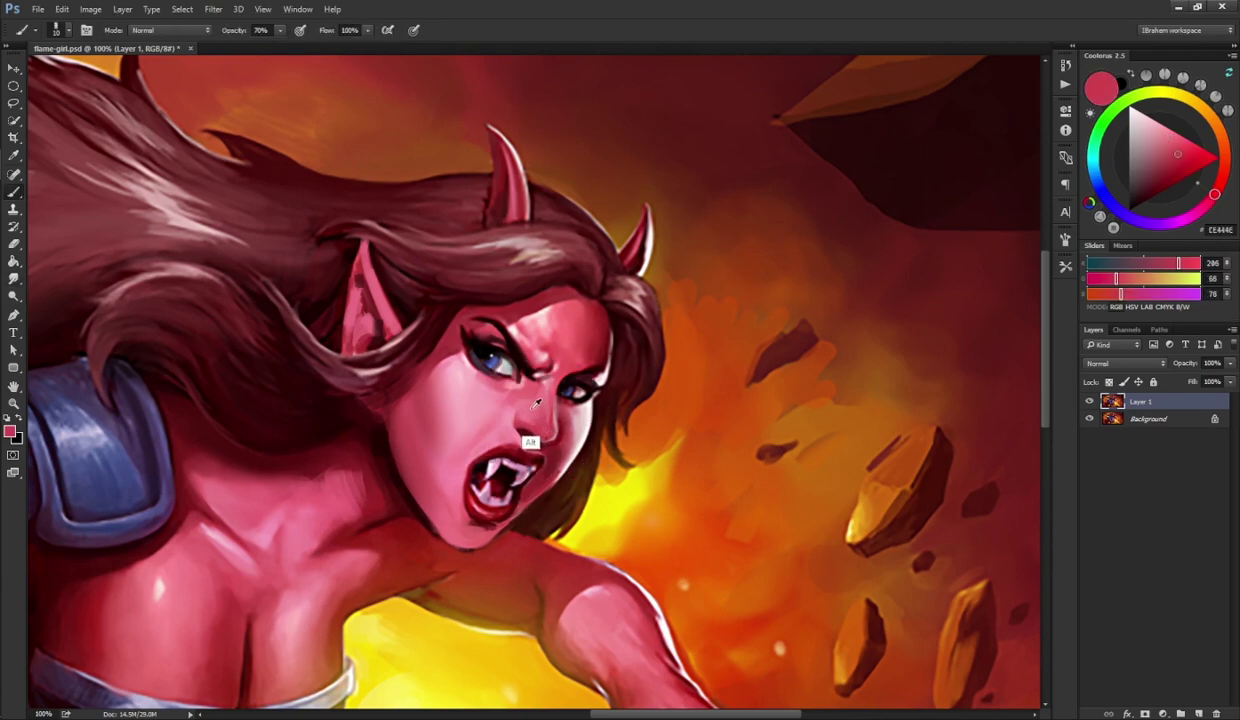
- Smooth the nose tip and nostril wing by alternating the Smudge tool at 40% strength with sampled red strokes
key("r")
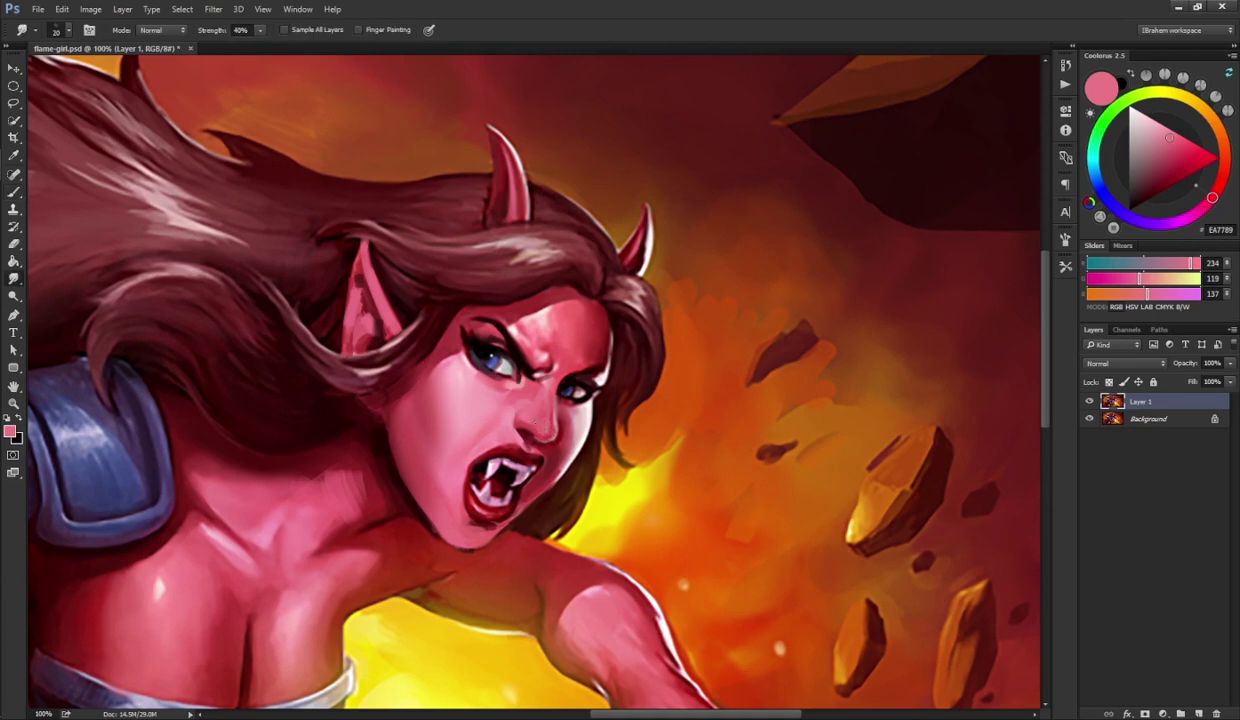
key("b")
left_click(535, 424, "alt")
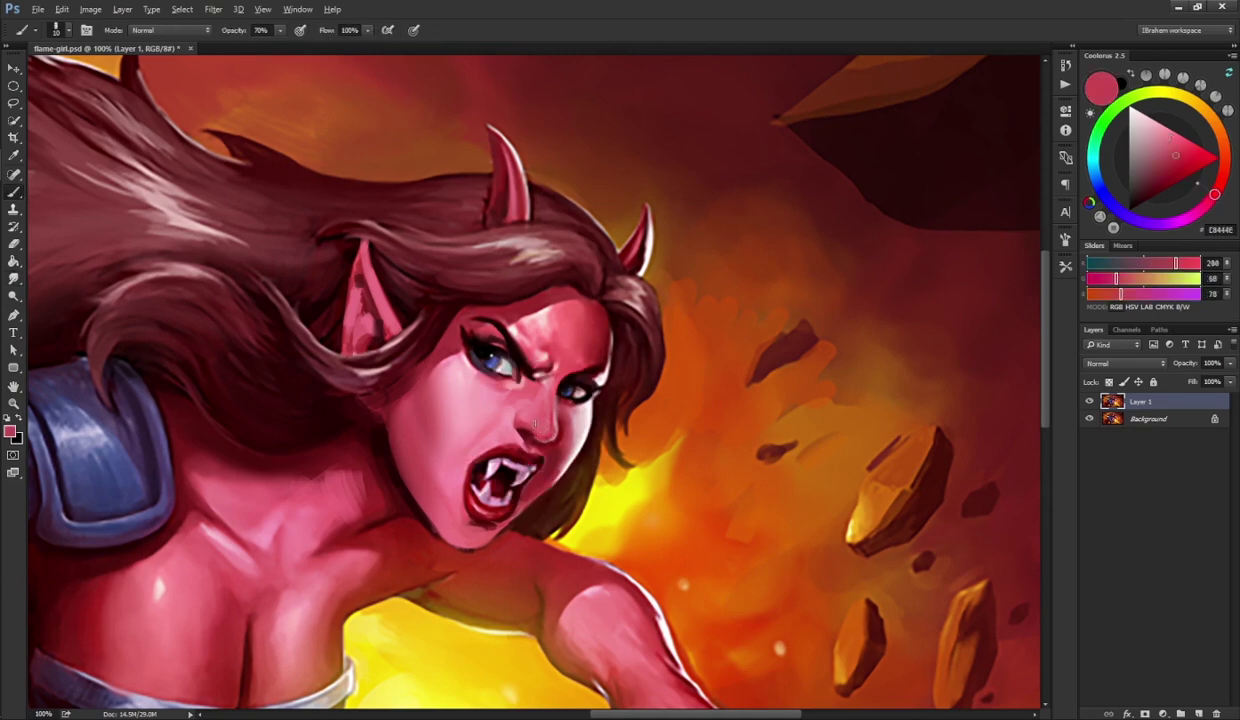
key("r")
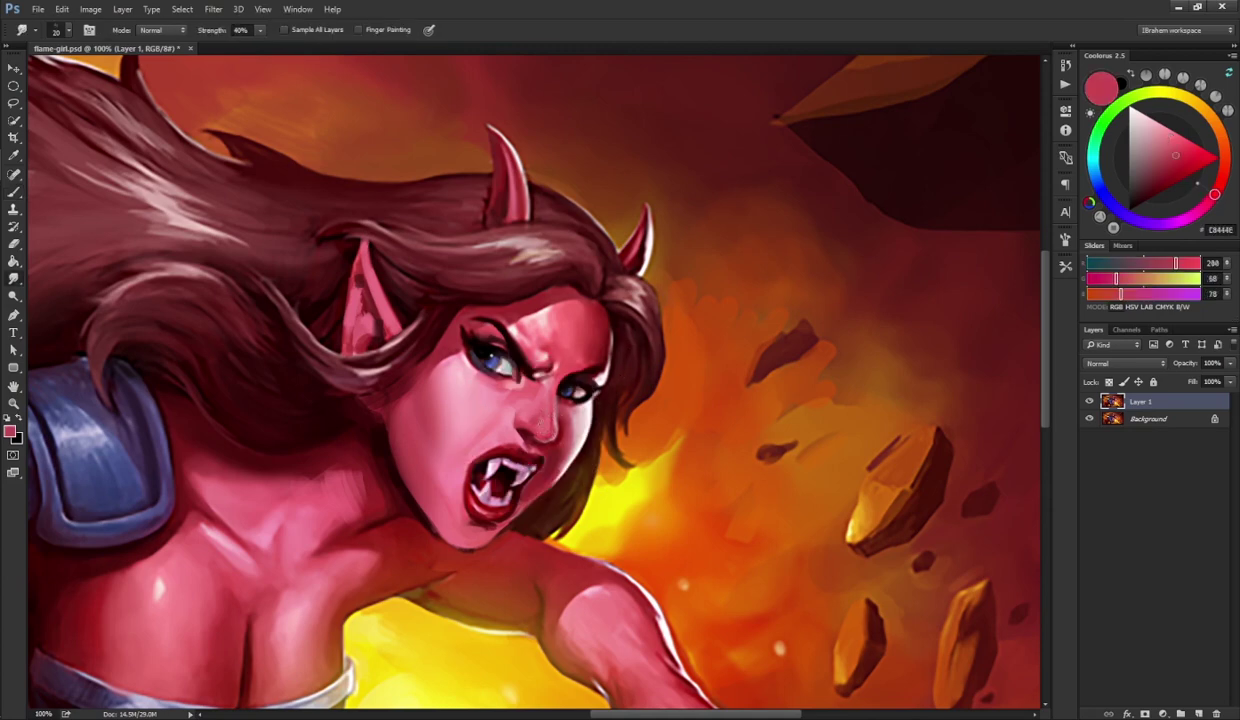
key("b")
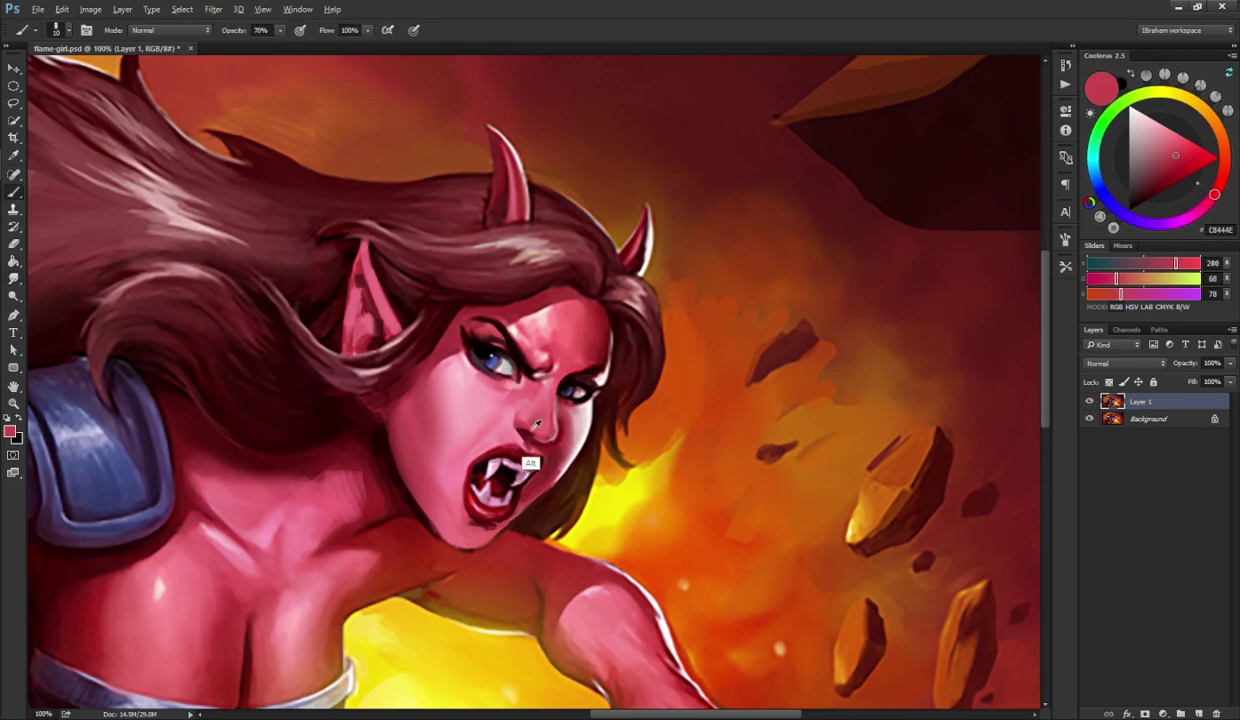
left_click(515, 449, "alt")
left_click_drag(556, 427, 548, 441)
- Paint yellow-orange reflected light along the far cheek and blend it into the skin with a sampled salmon tone
left_click(588, 510, "alt")
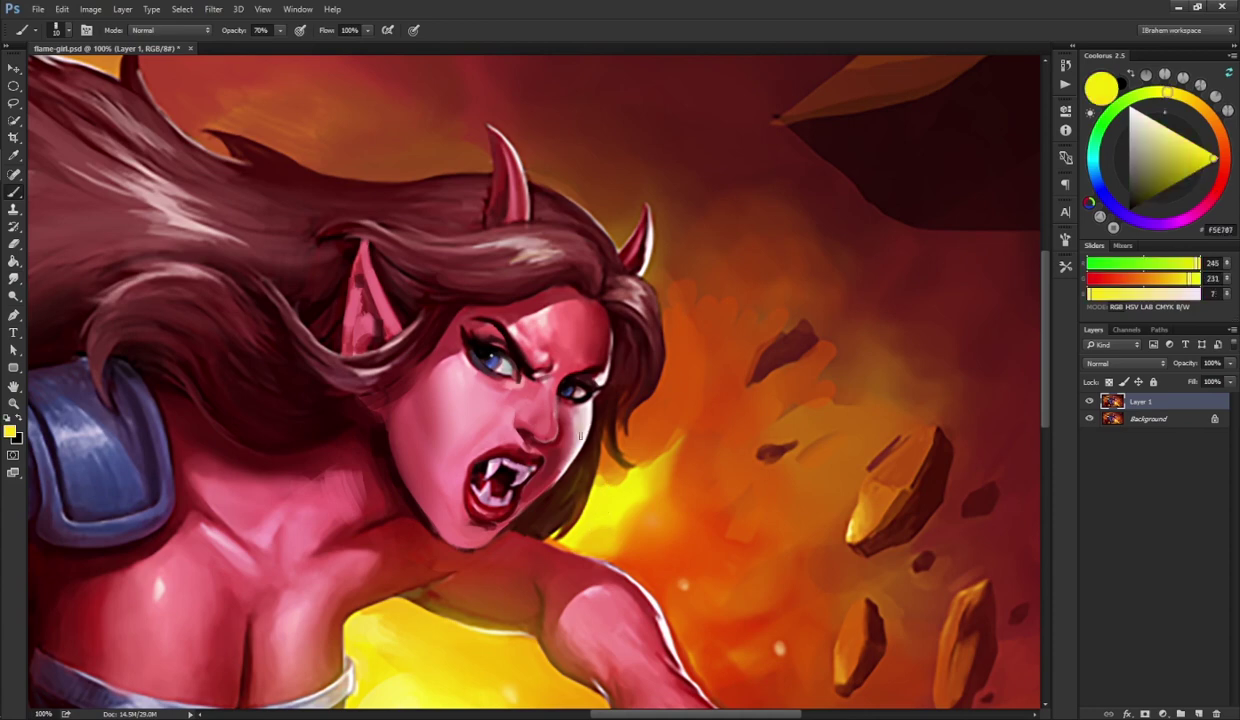
left_click(1180, 165)
left_click(1221, 138)
left_click_drag(578, 416, 581, 444)
key("r")
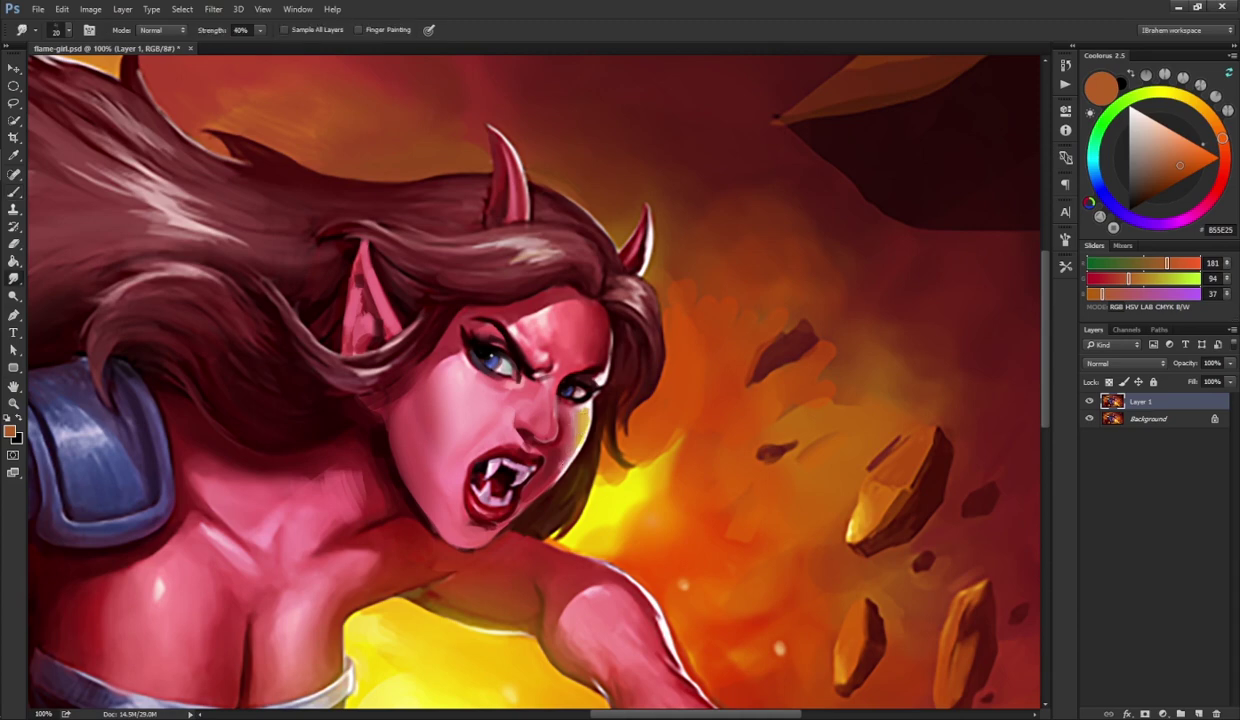
key("b")
left_click(553, 414, "alt")
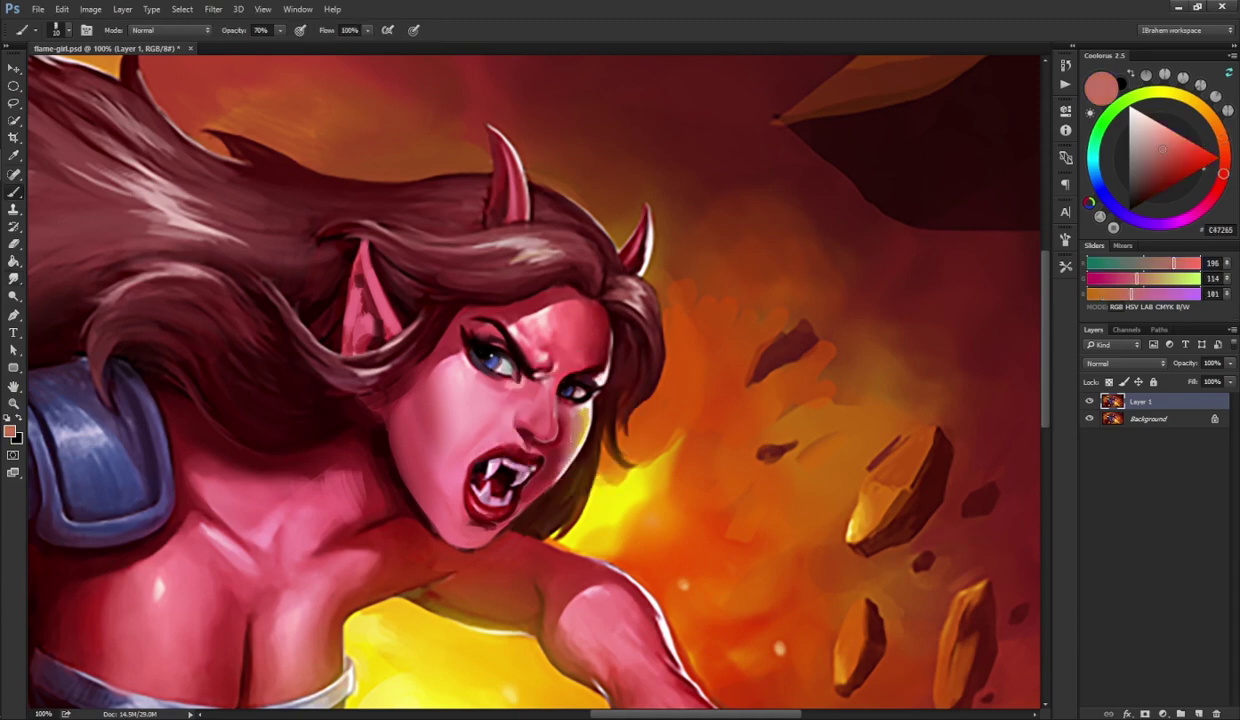
left_click_drag(580, 434, 556, 432)
- Refine the far side of the face and the nose highlight with sampled dark brown, pink and pale pink, smudging the transition
left_click(539, 483, "alt")
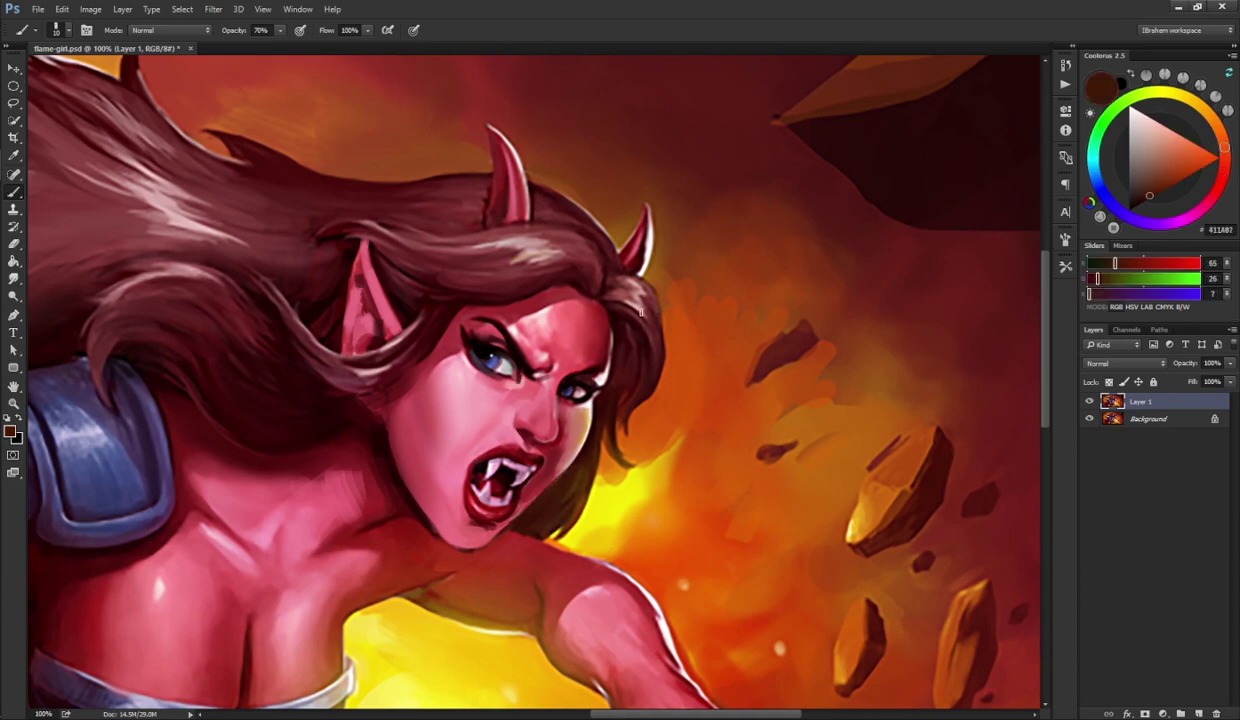
left_click(540, 424, "alt")
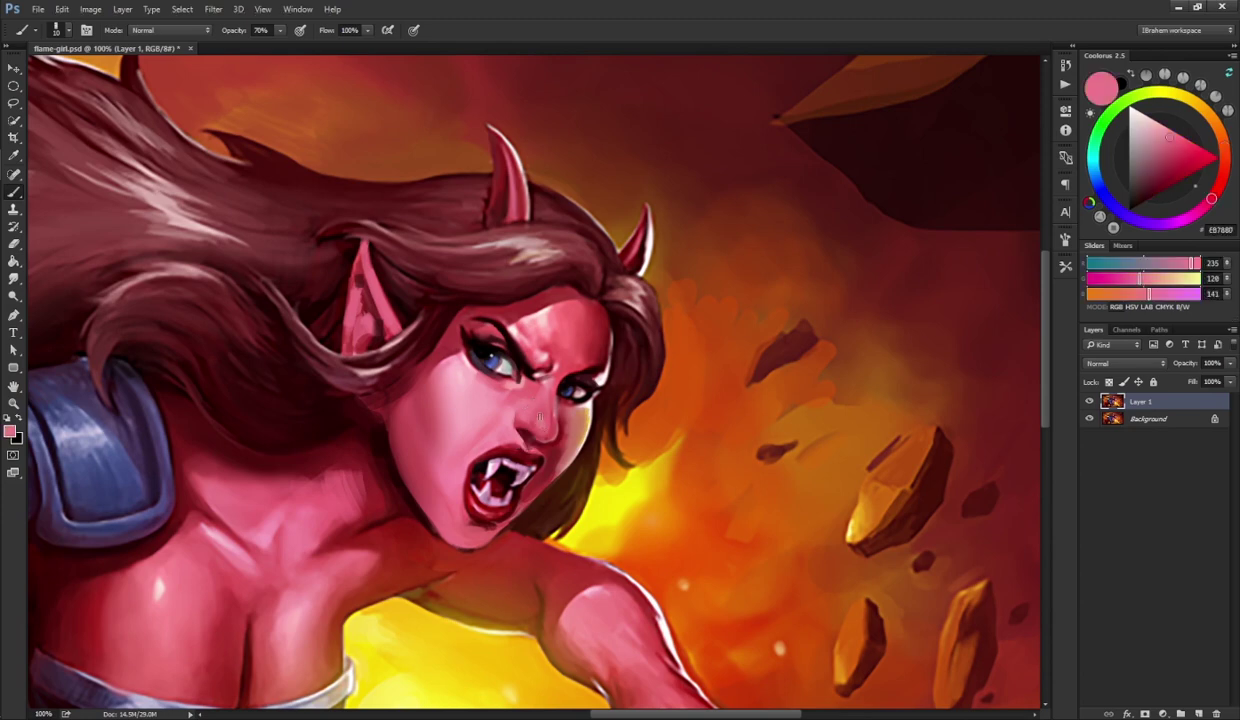
key("r")
key("b")
left_click(530, 343, "alt")
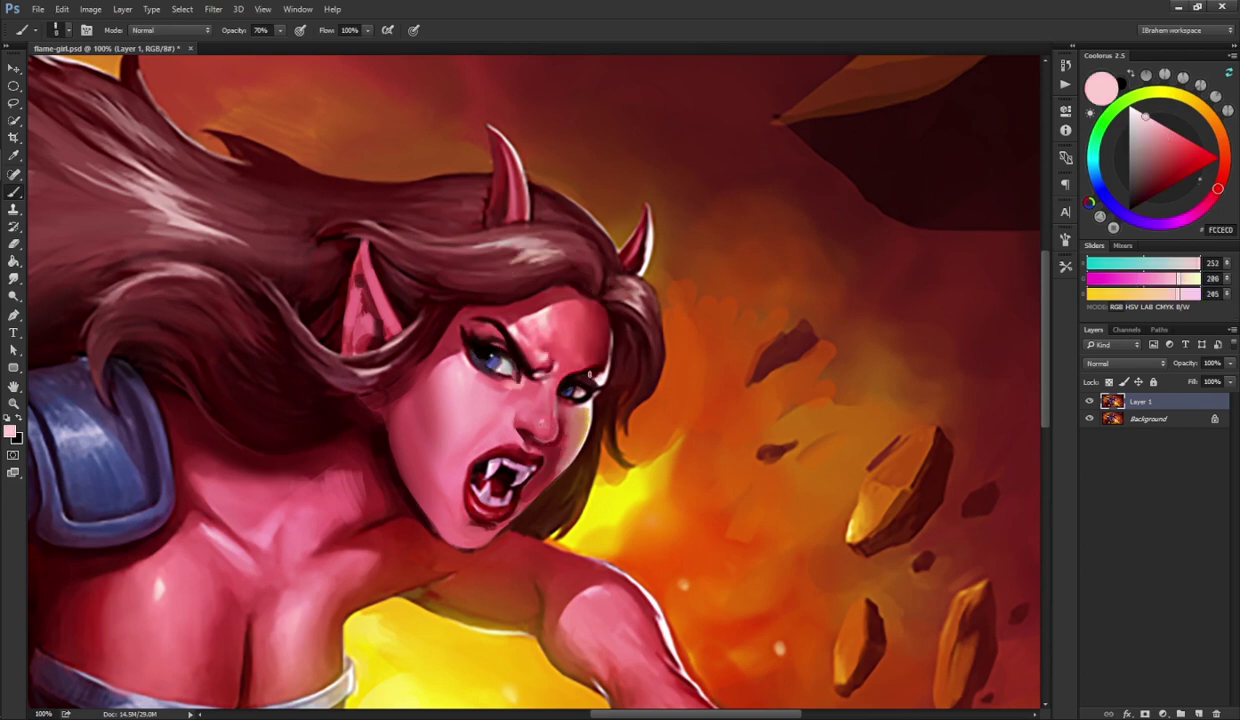
- Switch to a small round brush and define the underside and far edge of the nose with sampled reds and a tan rim light
right_click(655, 310)
key("Escape")
left_click(553, 453, "alt")
left_click(553, 441, "alt")
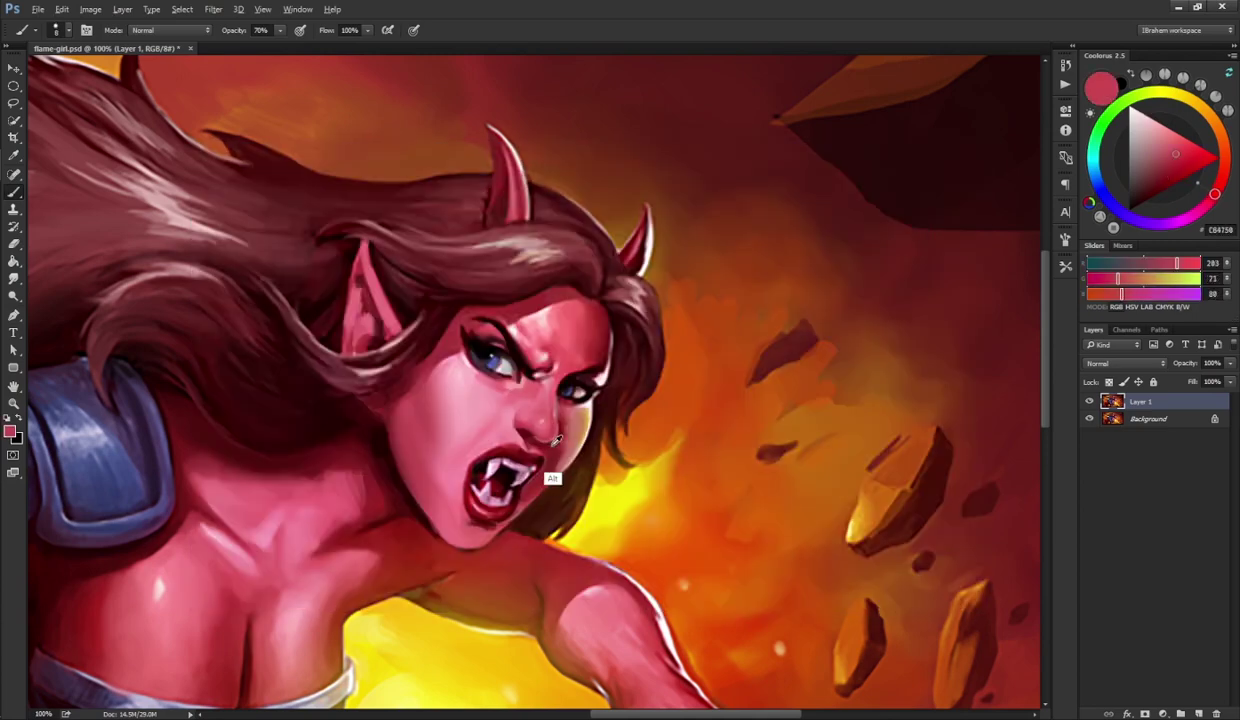
left_click(553, 445, "alt")
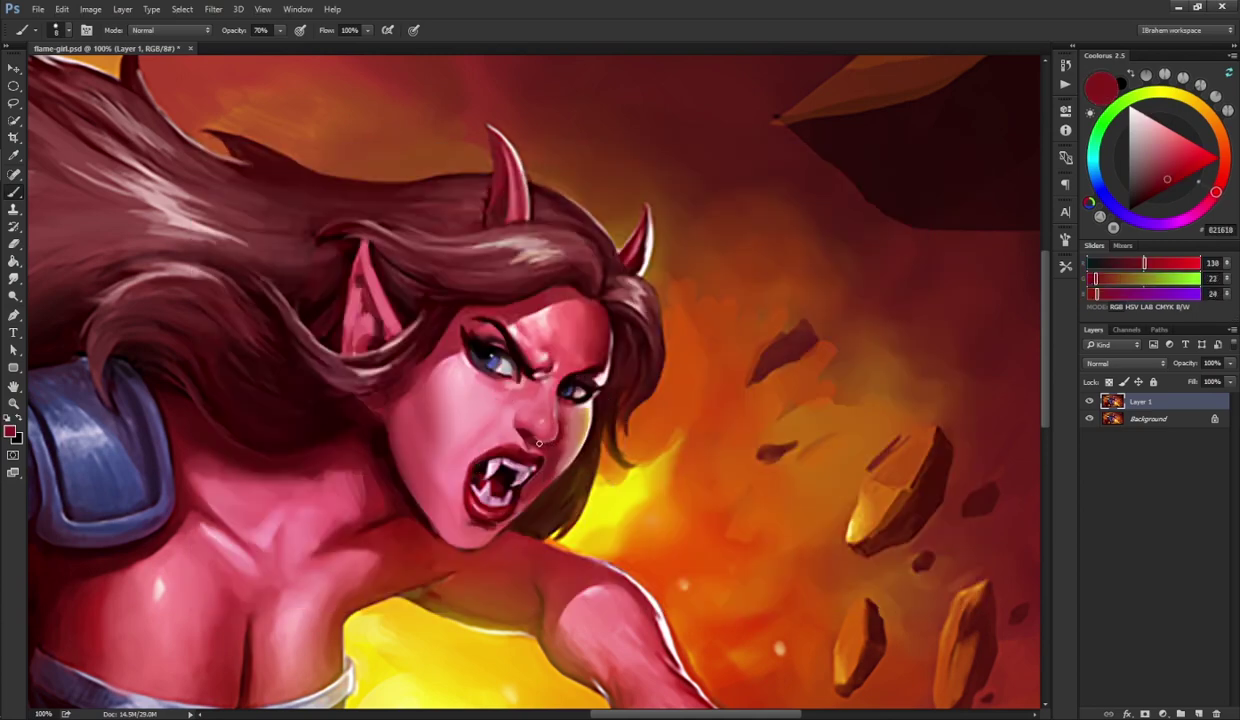
left_click(565, 396, "alt")
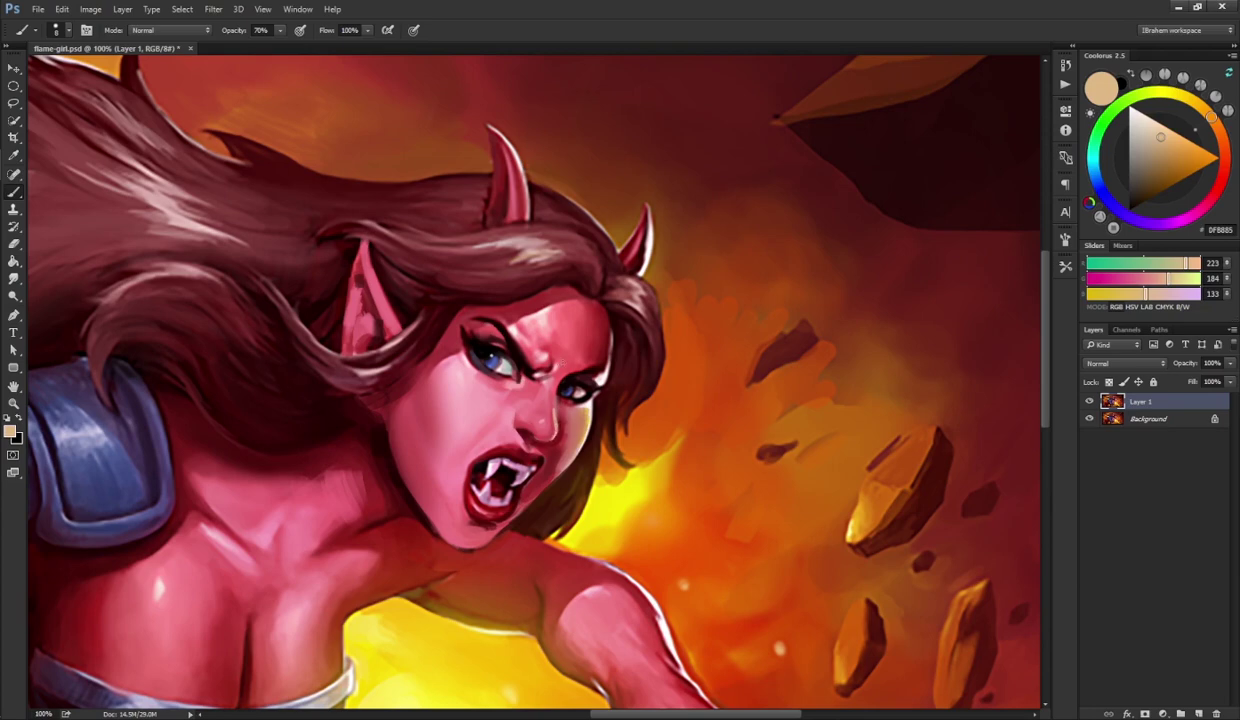
left_click(557, 446, "alt")
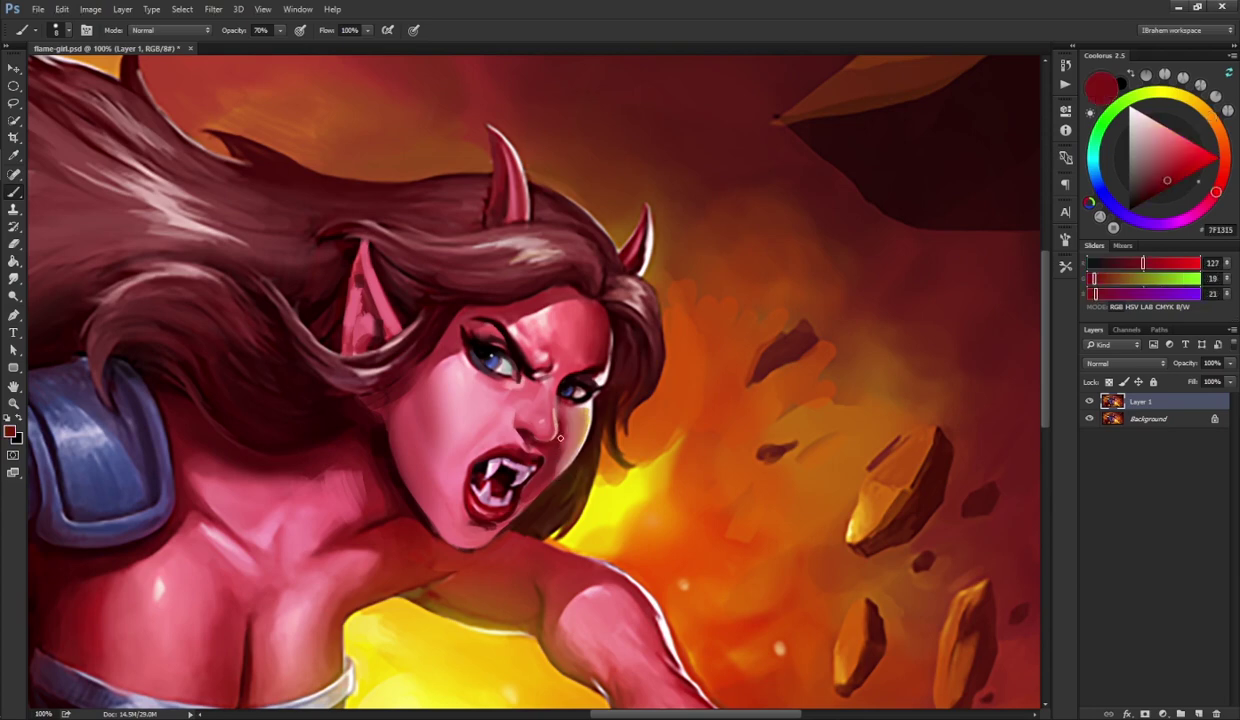
- Smudge the nose edge and touch up the skin between the brows and nose bridge with a sampled crimson
key("r")
key("b")
left_click(510, 358, "alt")
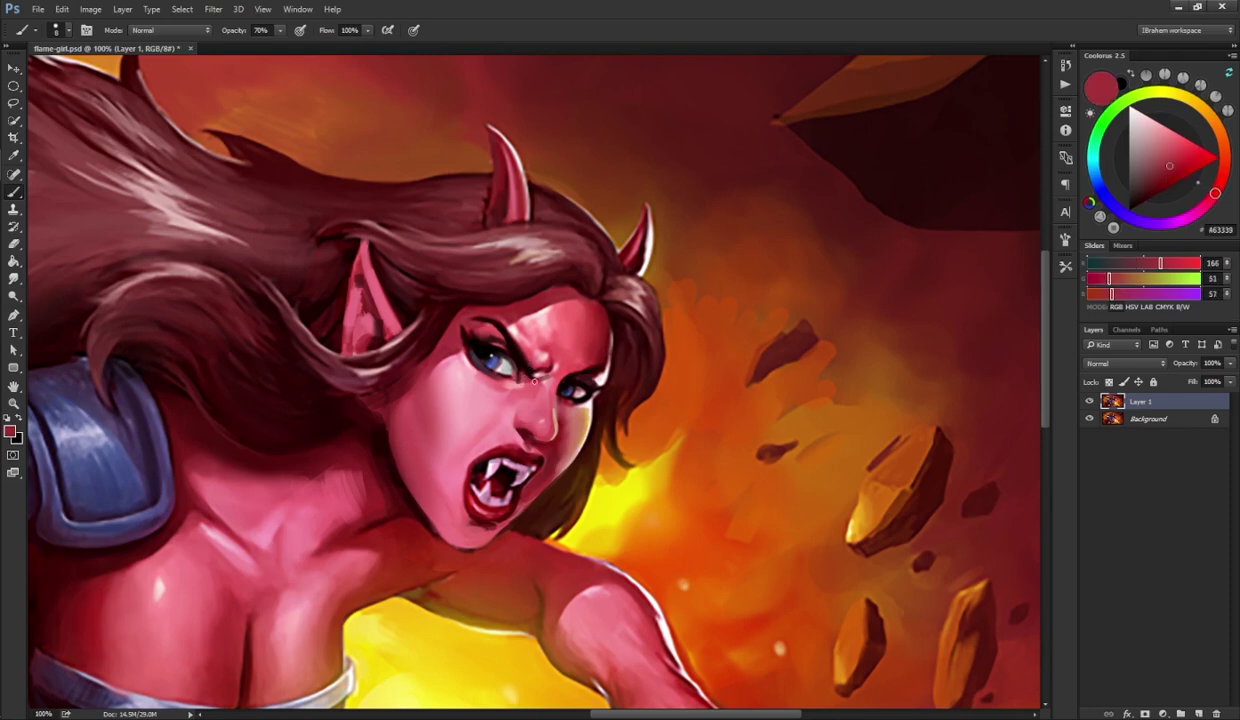
- Touch up the skin between the brows with a sampled pink and smudge the strokes
key("ctrl+minus")
key("ctrl+minus")
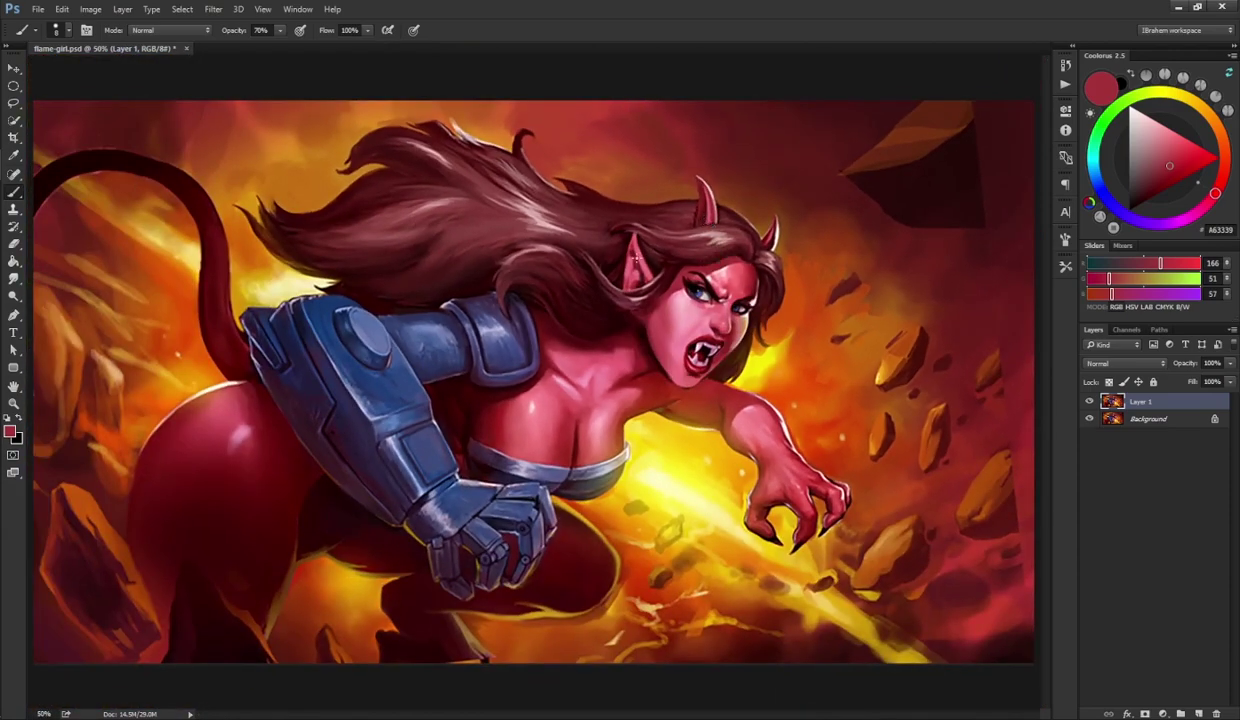
key("ctrl+plus")
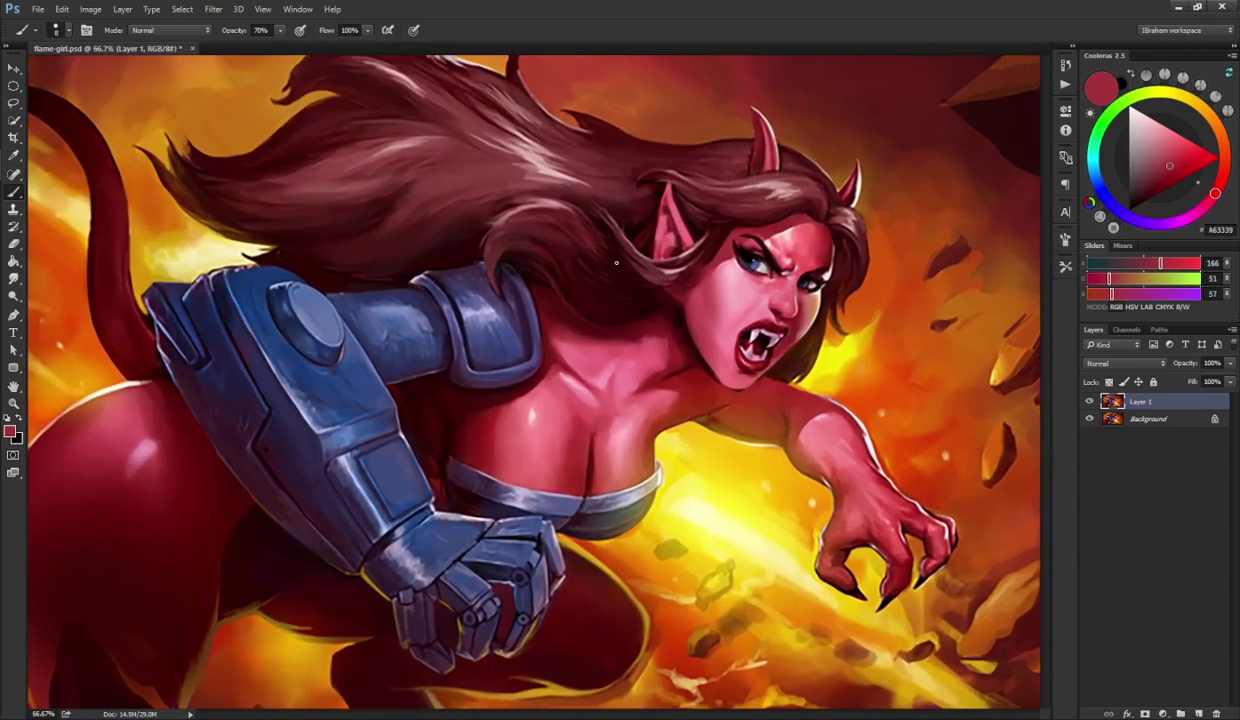
left_click_drag(729, 275, 536, 308)
left_click(571, 334, "alt")
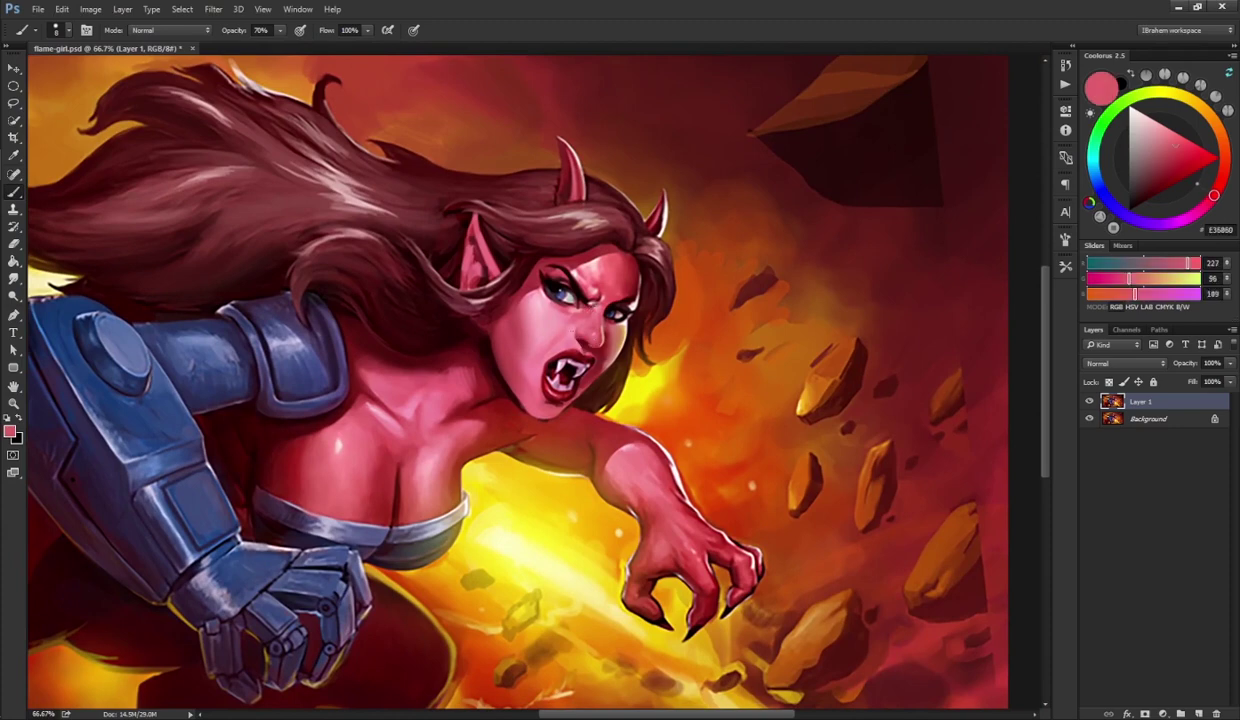
key("r")
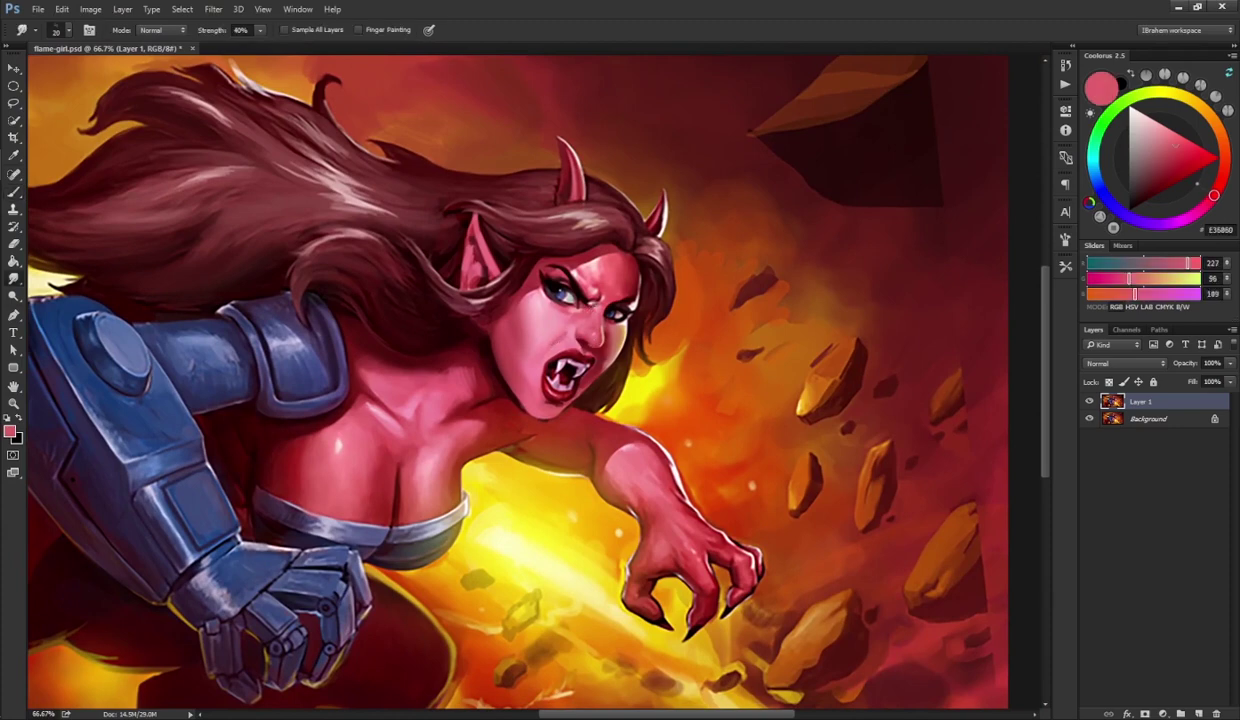
key("b")
left_click_drag(680, 193, 696, 227)
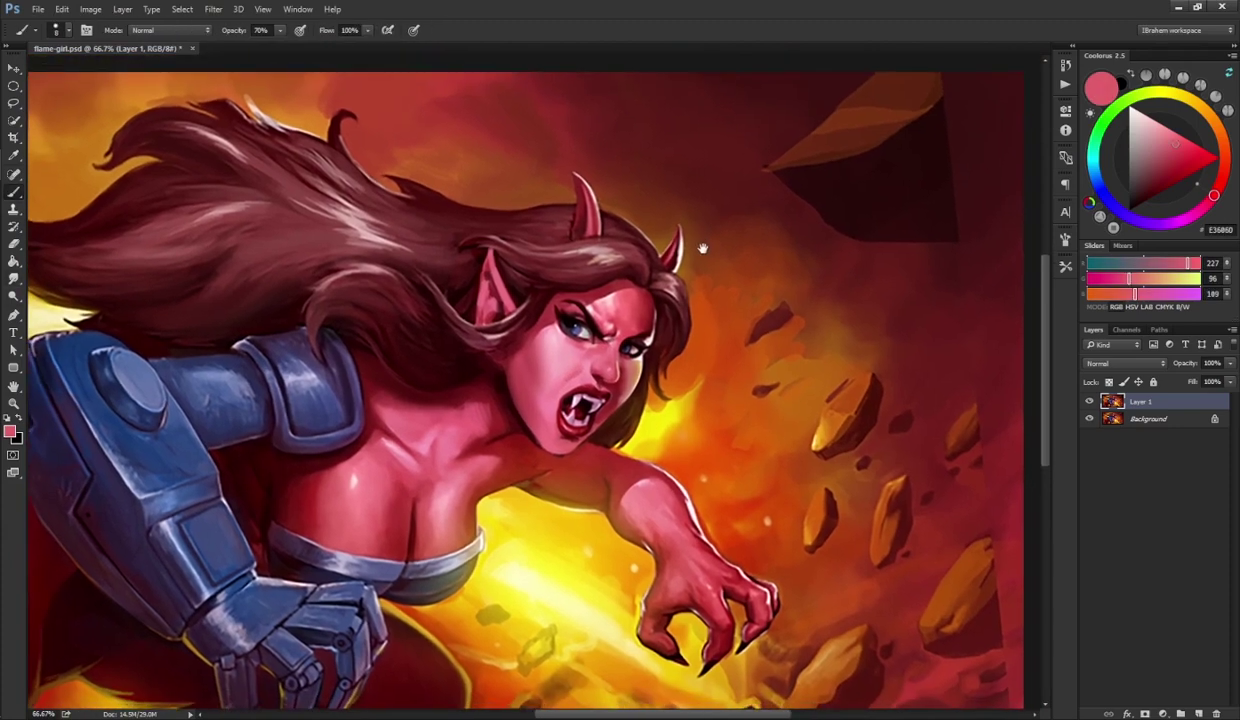
- Switch to a small flat brush of size 15 and refine the jawline and chin with sampled muted reds, smudging the edge
mouse_move(506, 376)
left_mouse_down()
mouse_move(549, 363)
mouse_move(493, 377)
mouse_move(511, 345)
mouse_move(473, 408)
left_mouse_up()
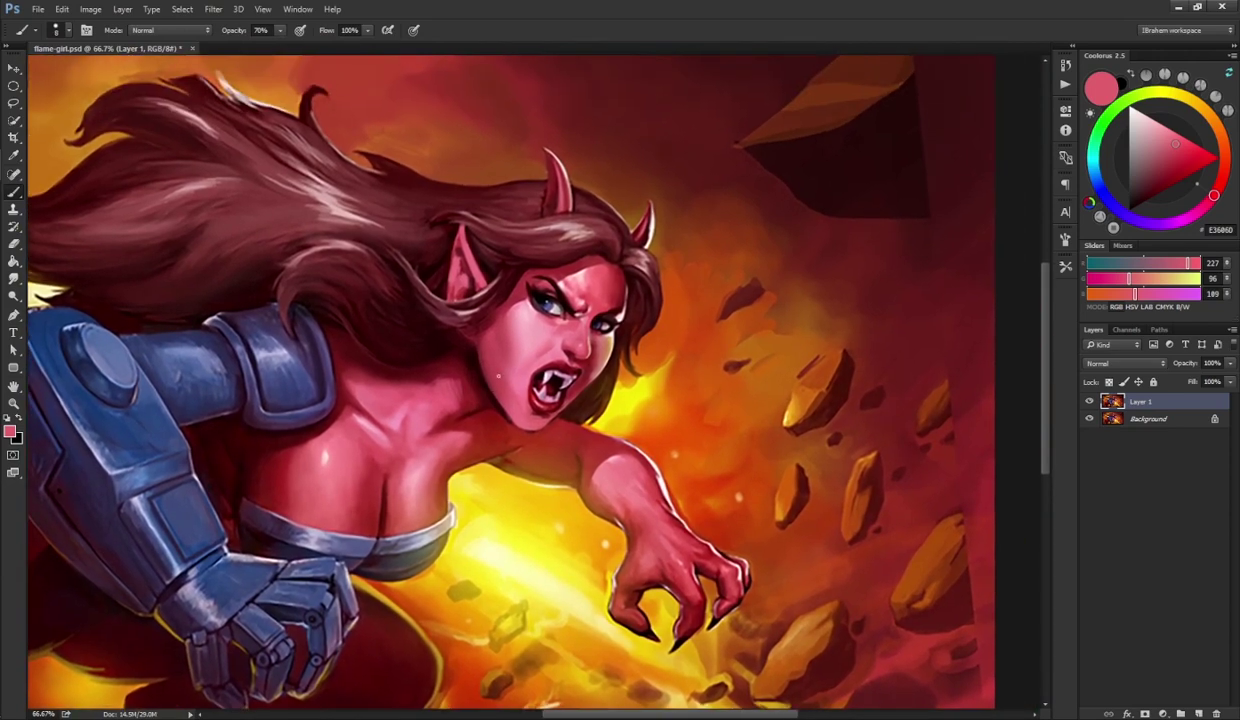
key("ctrl+plus")
key("F5")
key("F5")
left_click(490, 418, "alt")
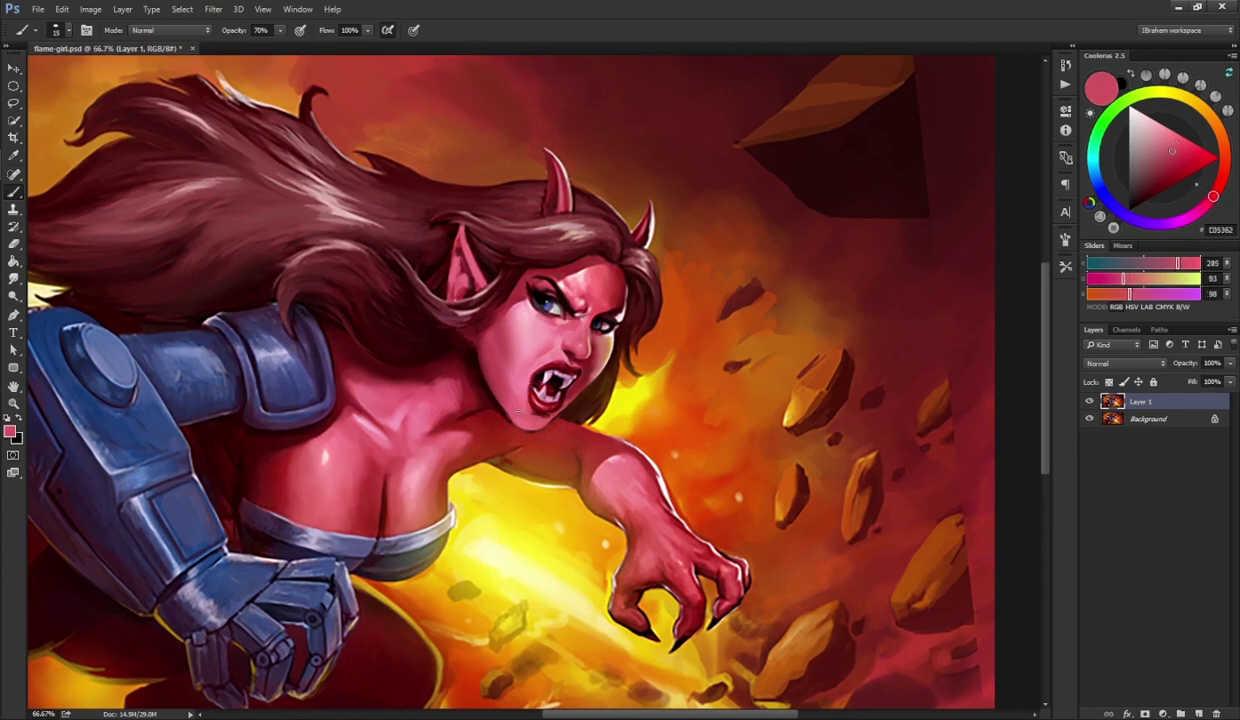
left_click(515, 437, "alt")
left_click(520, 405, "alt")
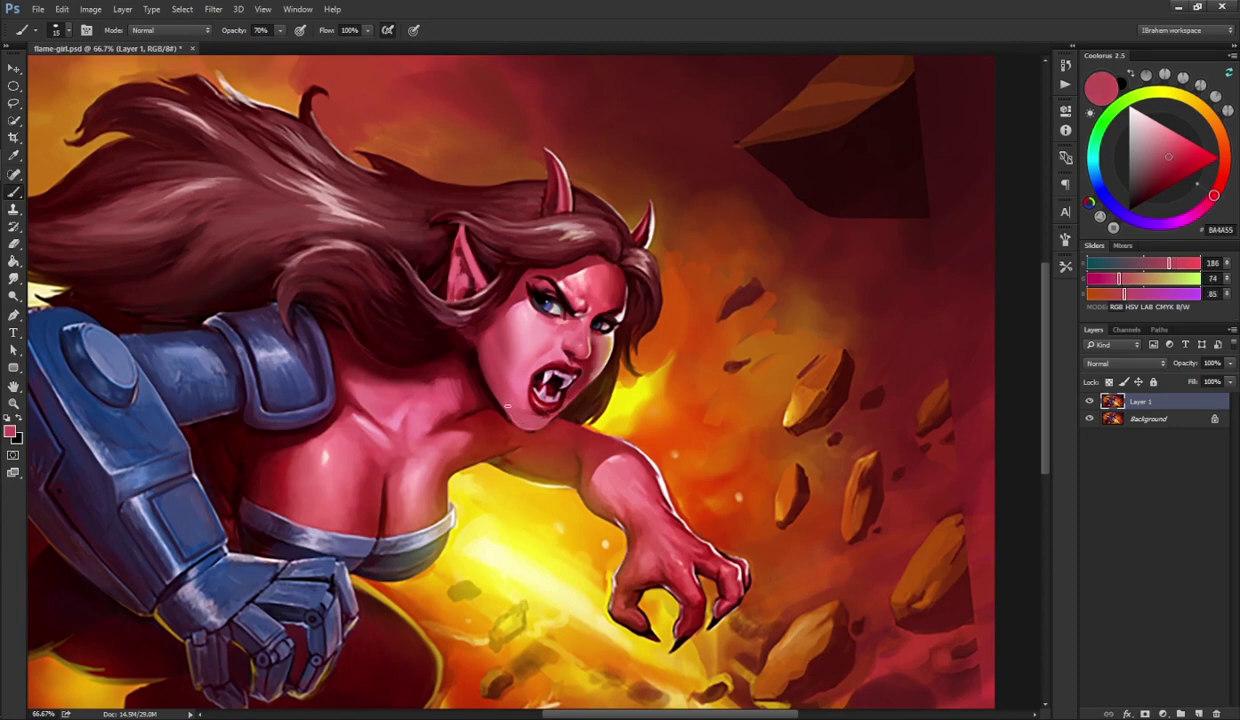
key("r")
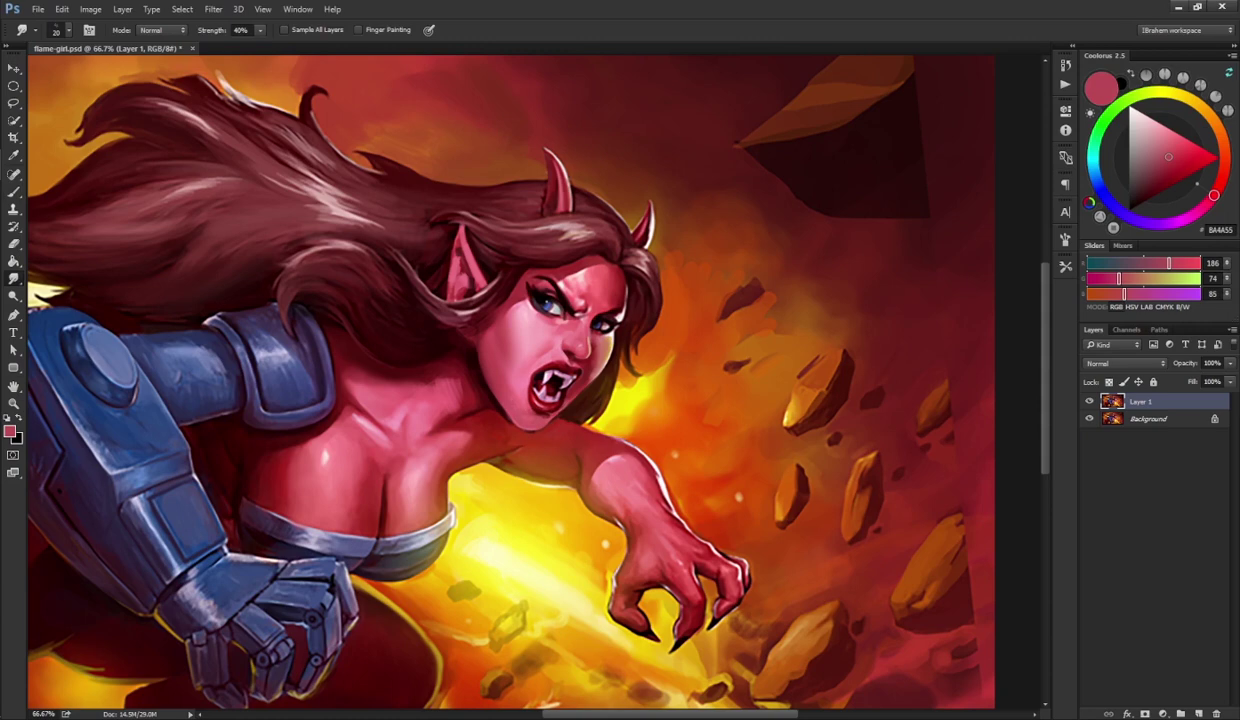
- Touch up the skin around the eyes and brow with sampled light pink, rose and crimson tones, blending with the Smudge tool
key("b")
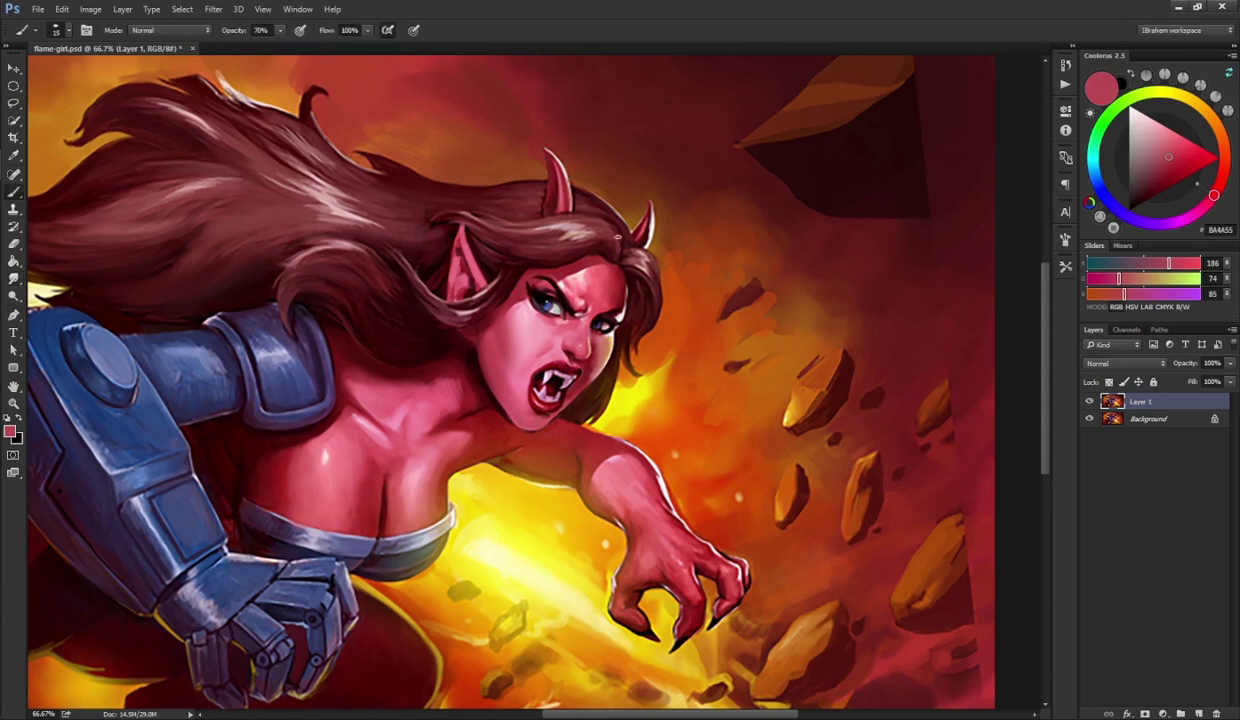
left_click(566, 311, "alt")
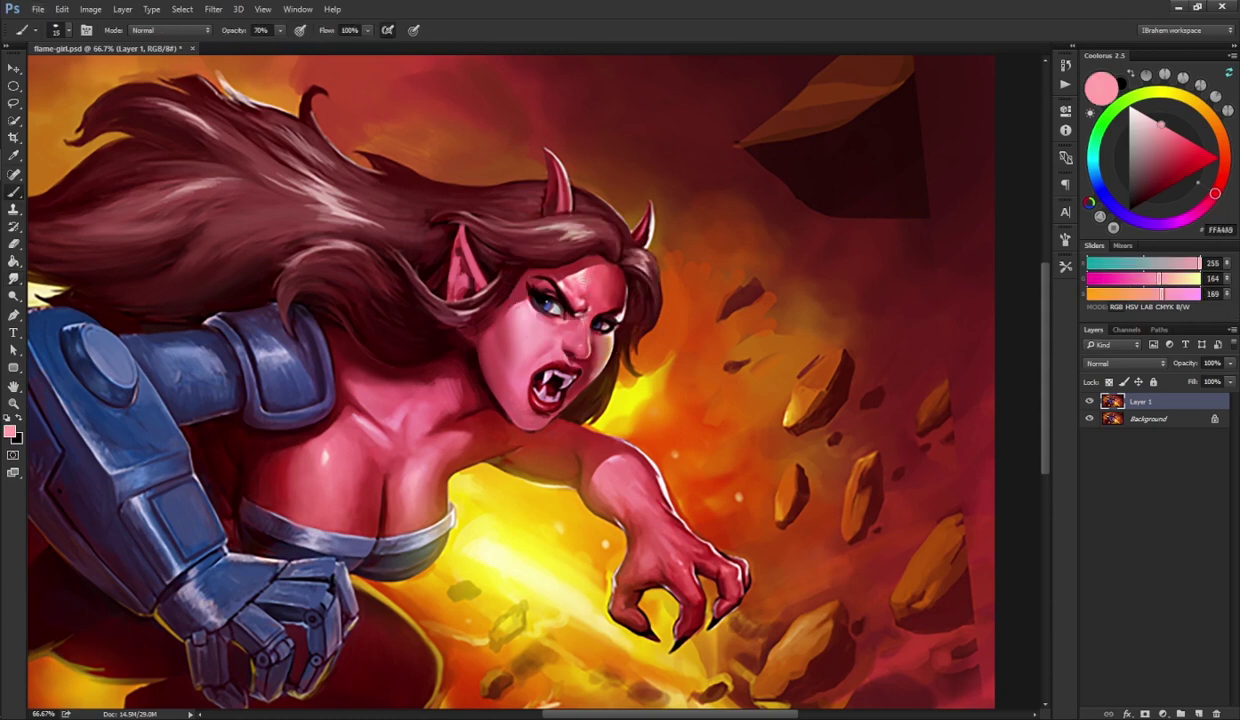
key("r")
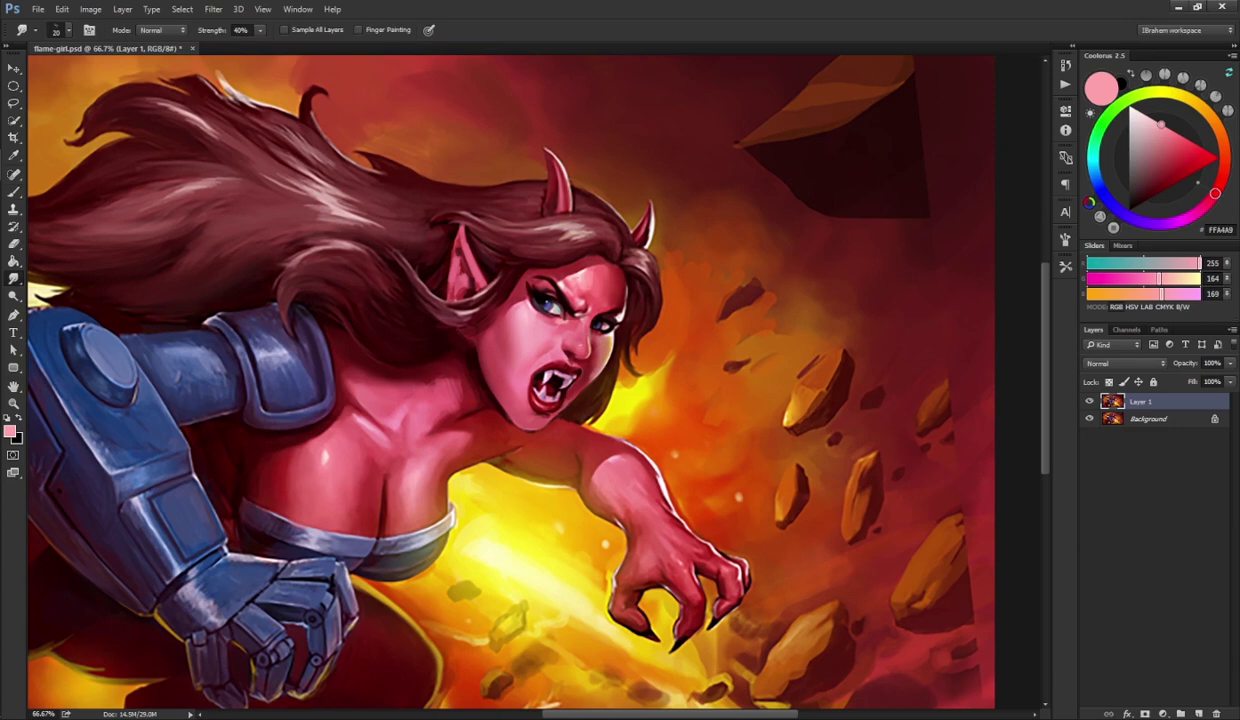
key("b")
left_click(583, 296, "alt")
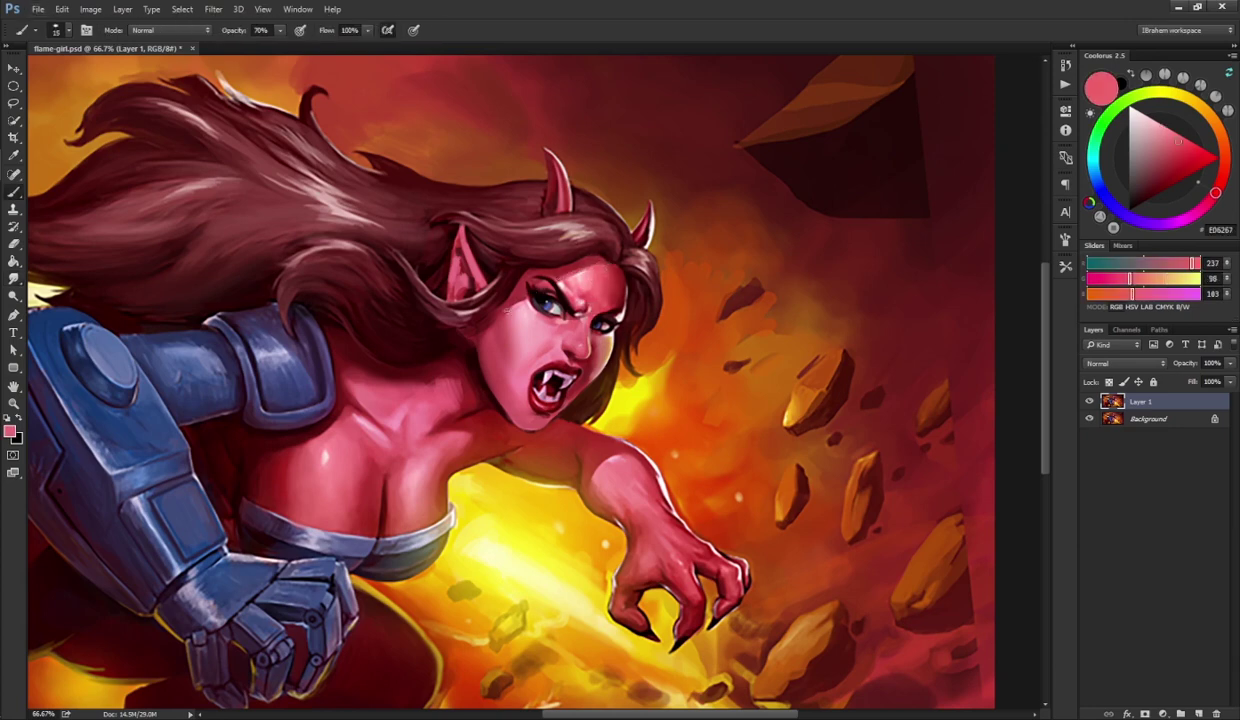
left_click(502, 284, "alt")
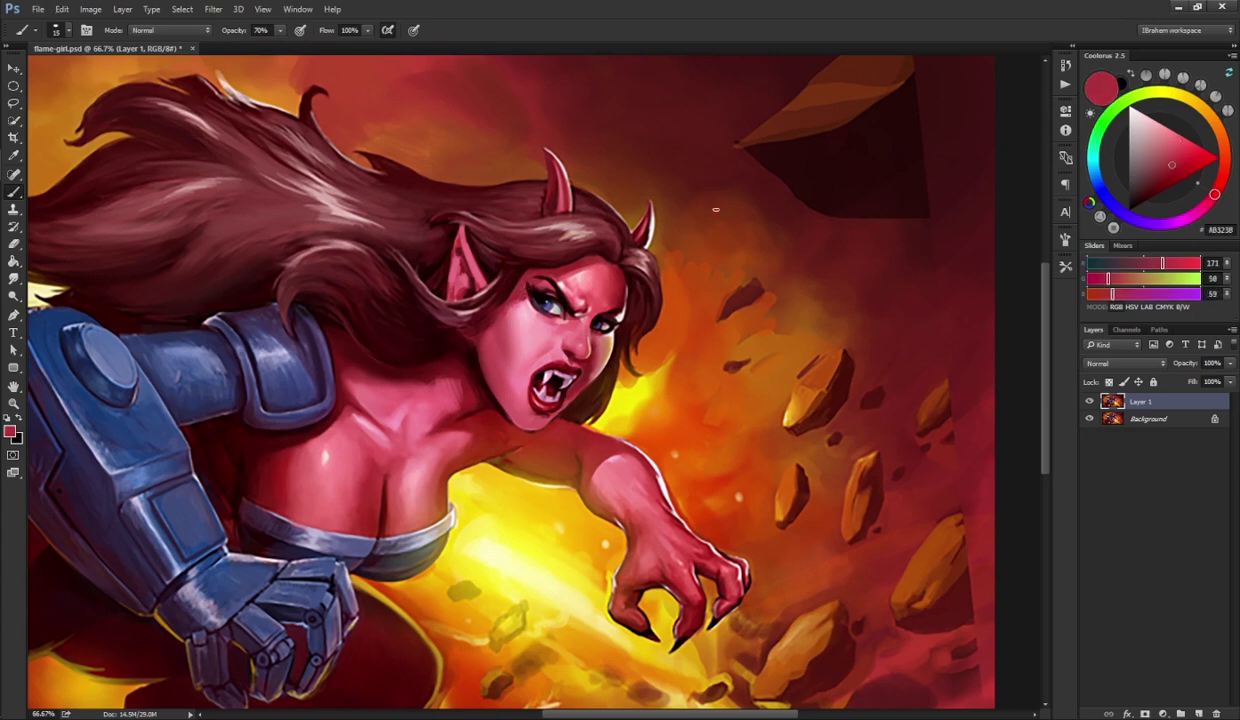
left_click(498, 285, "alt")
- Add a muted blue-grey tint to the skin around the near eye and blend it with a sampled dusky rose
left_click(1098, 172)
left_click(1144, 162)
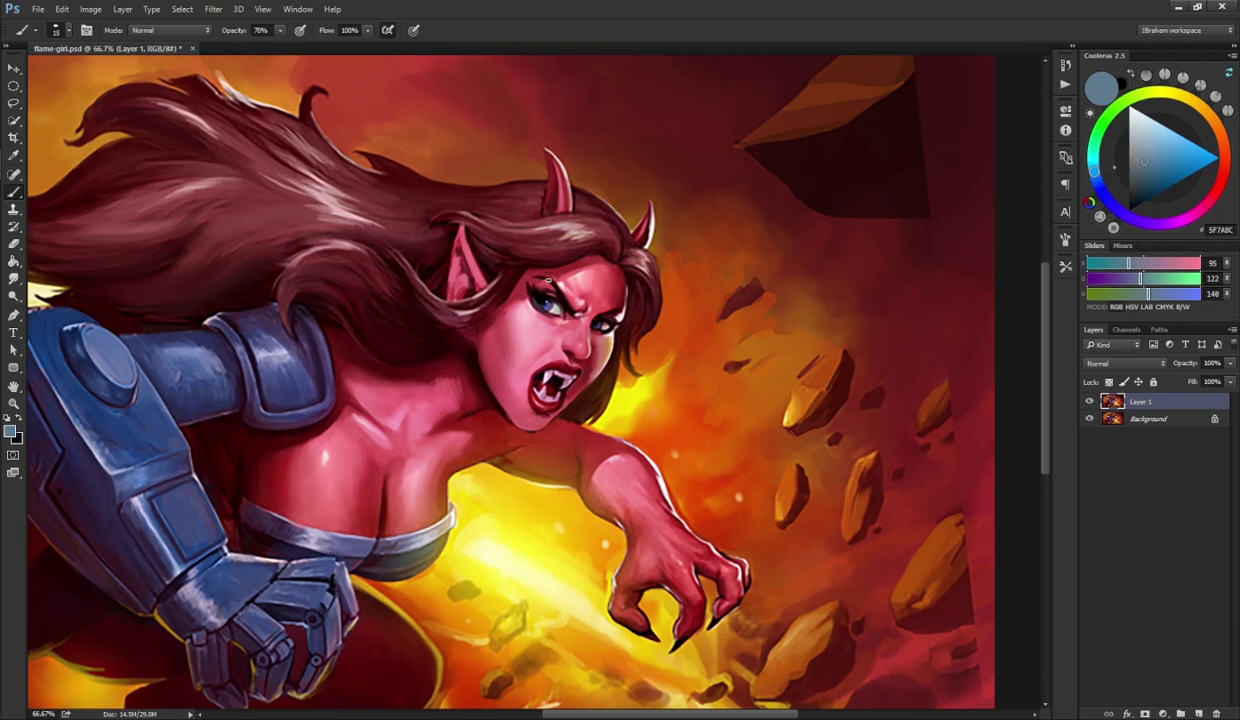
left_click(512, 316, "alt")
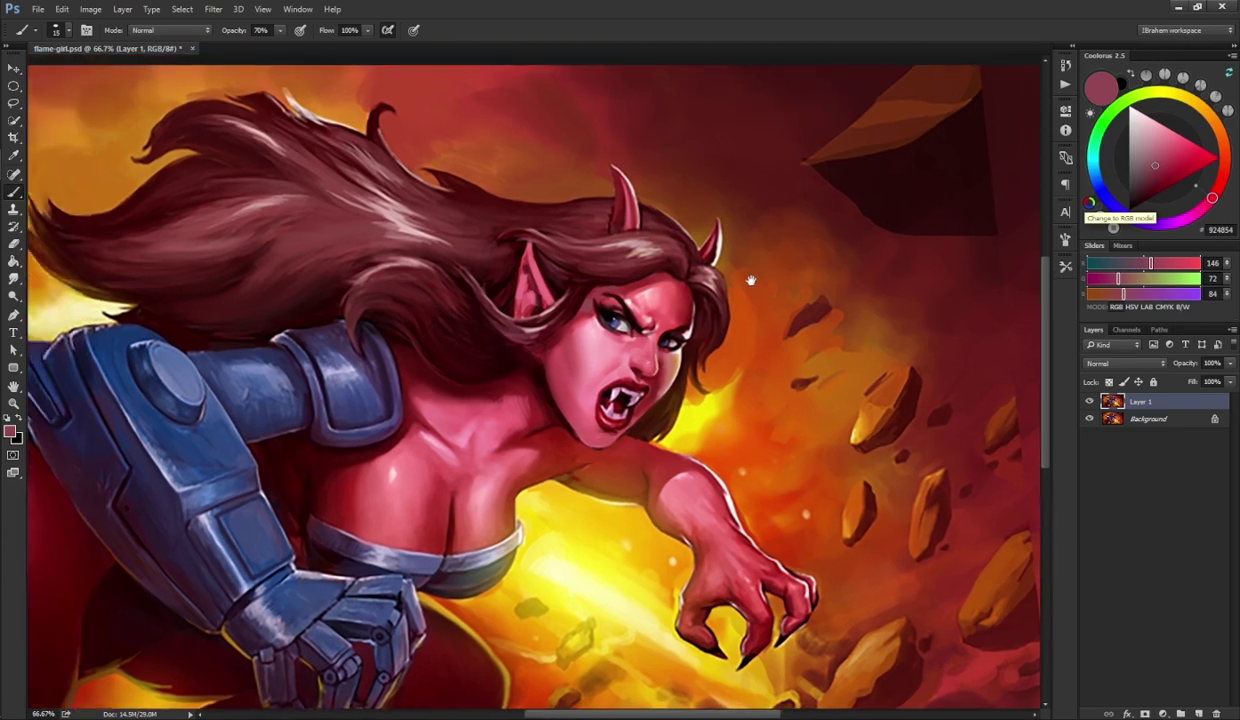
- Deepen the inner ear shadow with sampled dark reds and sample a light pink from the cheek
left_click(518, 358, "alt")
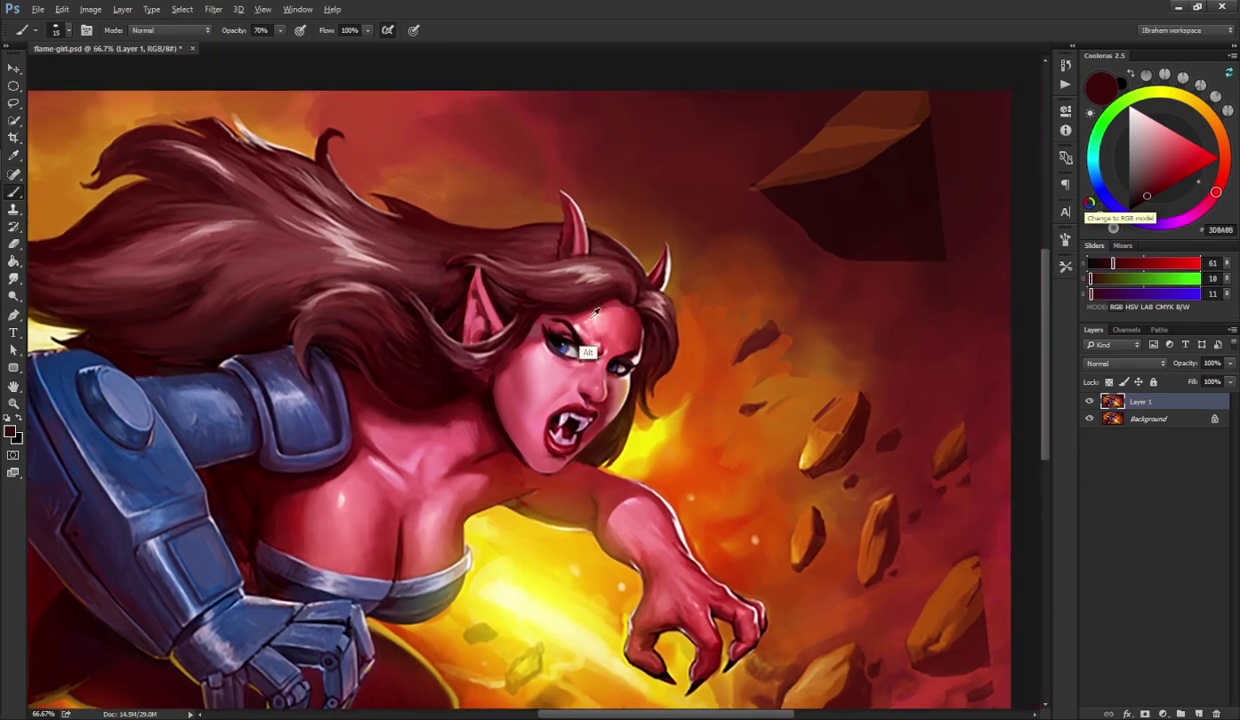
key("alt")
left_click(461, 272, "alt")
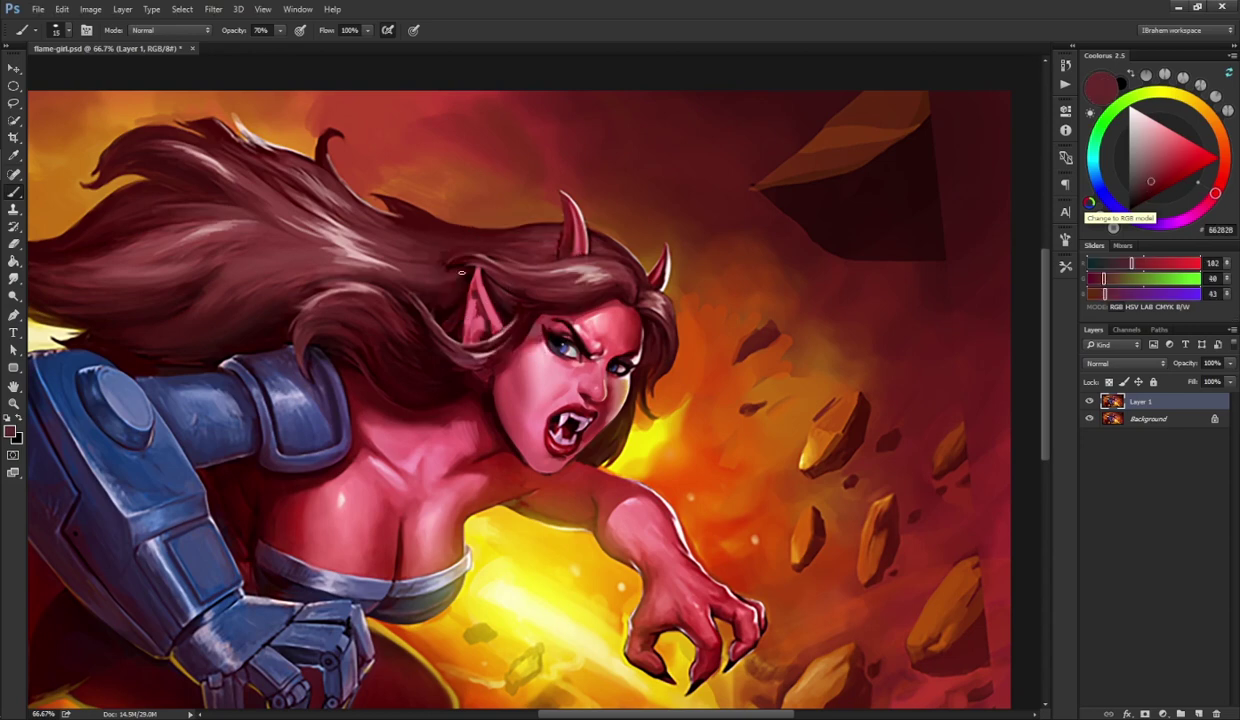
left_click(507, 314, "alt")
mouse_move(476, 306)
left_mouse_down()
mouse_move(459, 318)
mouse_move(484, 309)
left_mouse_up()
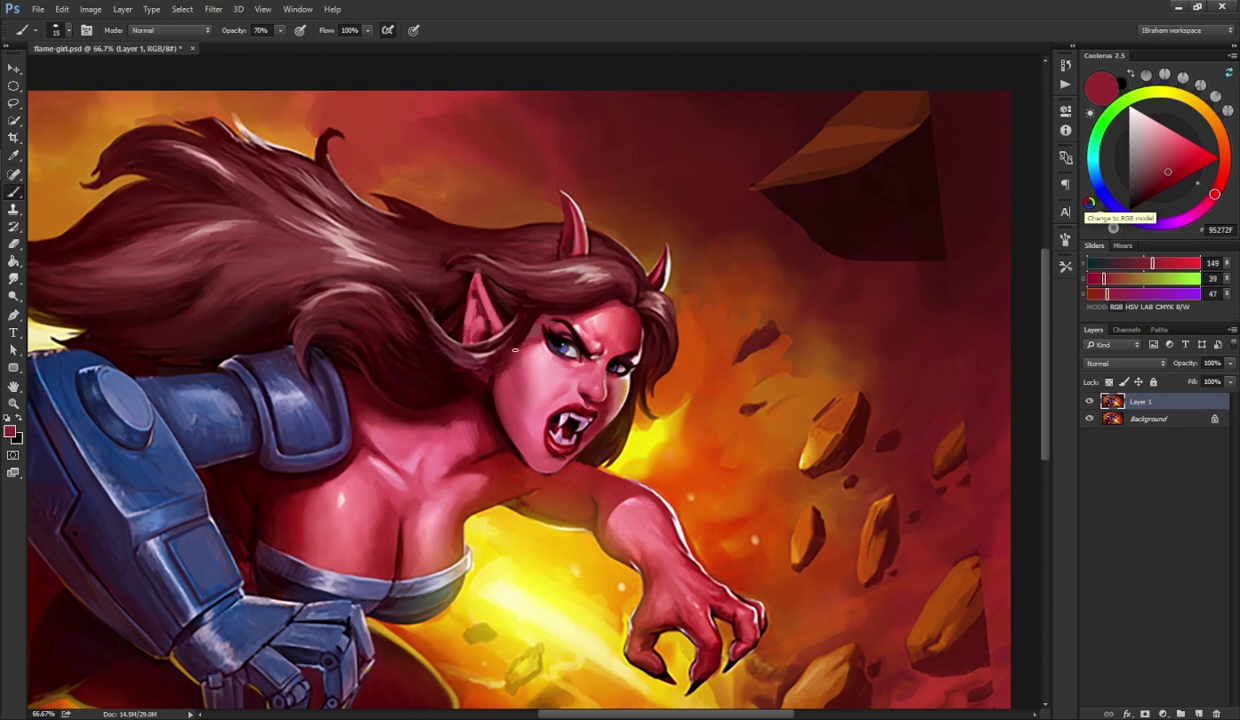
left_click(473, 376, "alt")
mouse_move(471, 337)
left_mouse_down()
mouse_move(483, 302)
mouse_move(464, 318)
mouse_move(488, 309)
left_mouse_up()
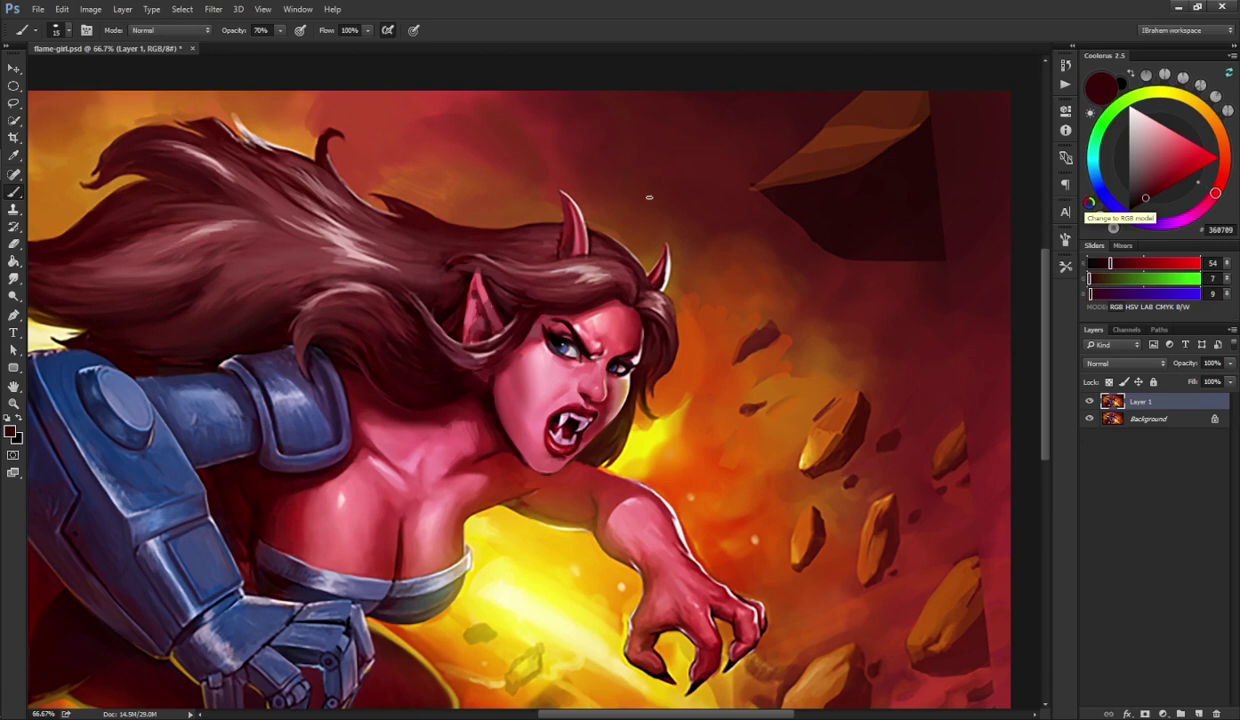
left_click(558, 402, "alt")
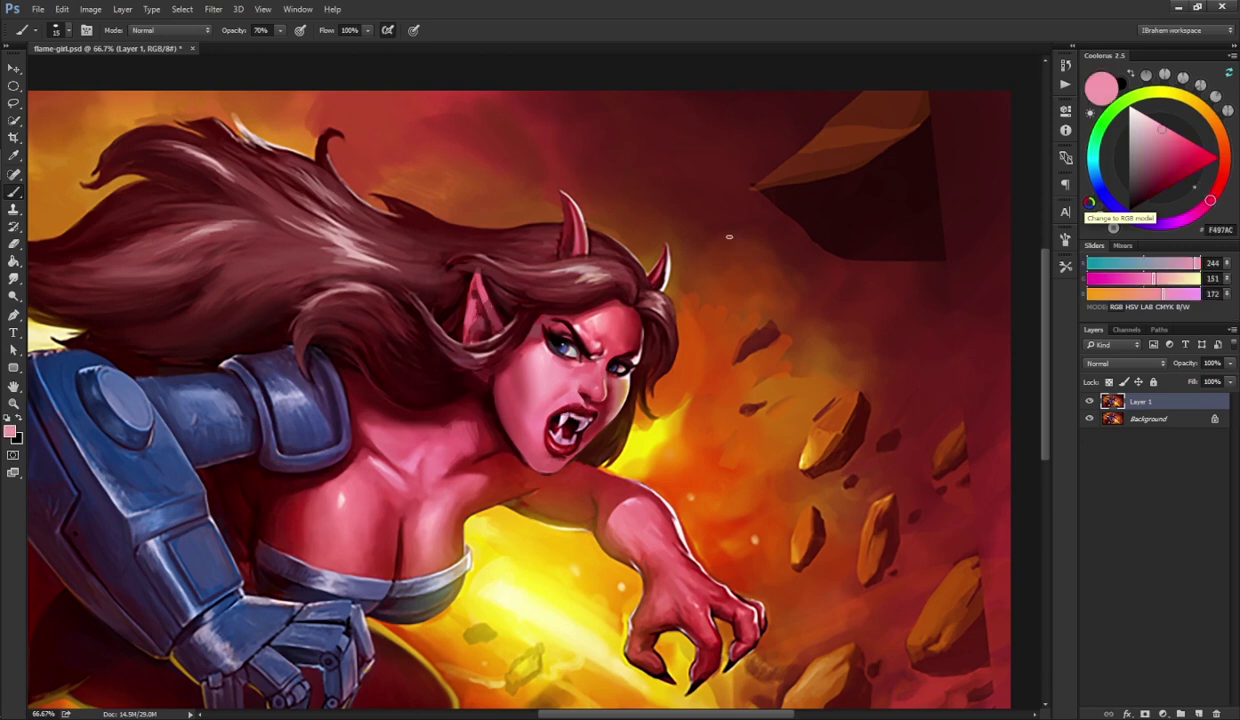
- Compare the repainted face with the original by hiding and showing Layer 1 repeatedly, leaving it visible
left_click_drag(728, 232, 756, 244)
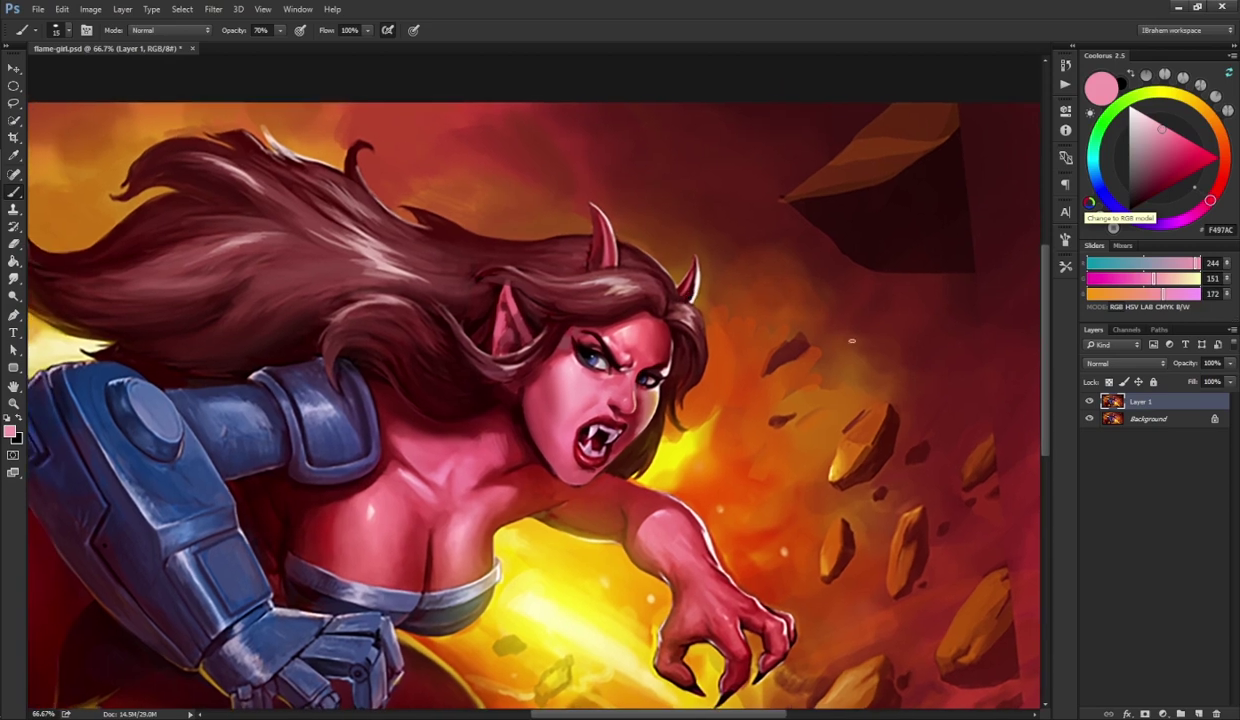
left_click(1089, 402)
left_click(1089, 402)
left_click(1089, 402)
left_click(1088, 403)
left_click(1088, 403)
left_click(1088, 403)
left_click(1087, 404)
left_click(1087, 404)
left_click(1087, 404)
left_click(1086, 405)
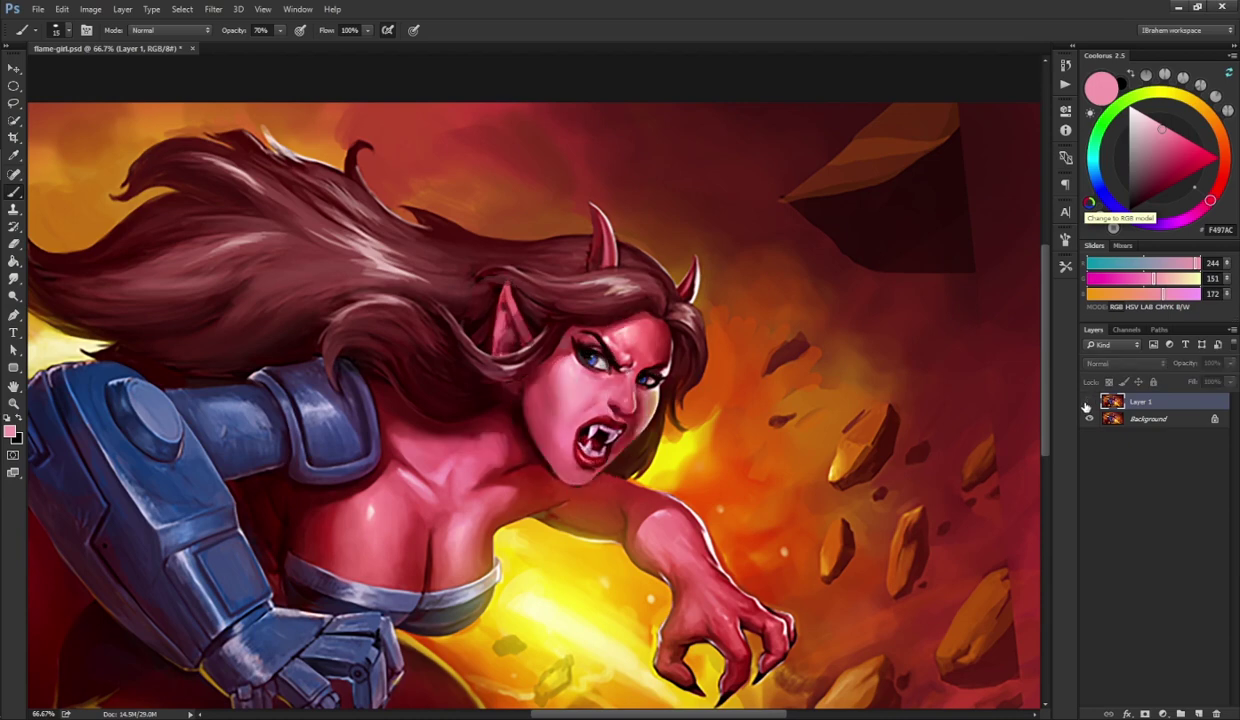
left_click(1085, 406)
left_click(1084, 407)
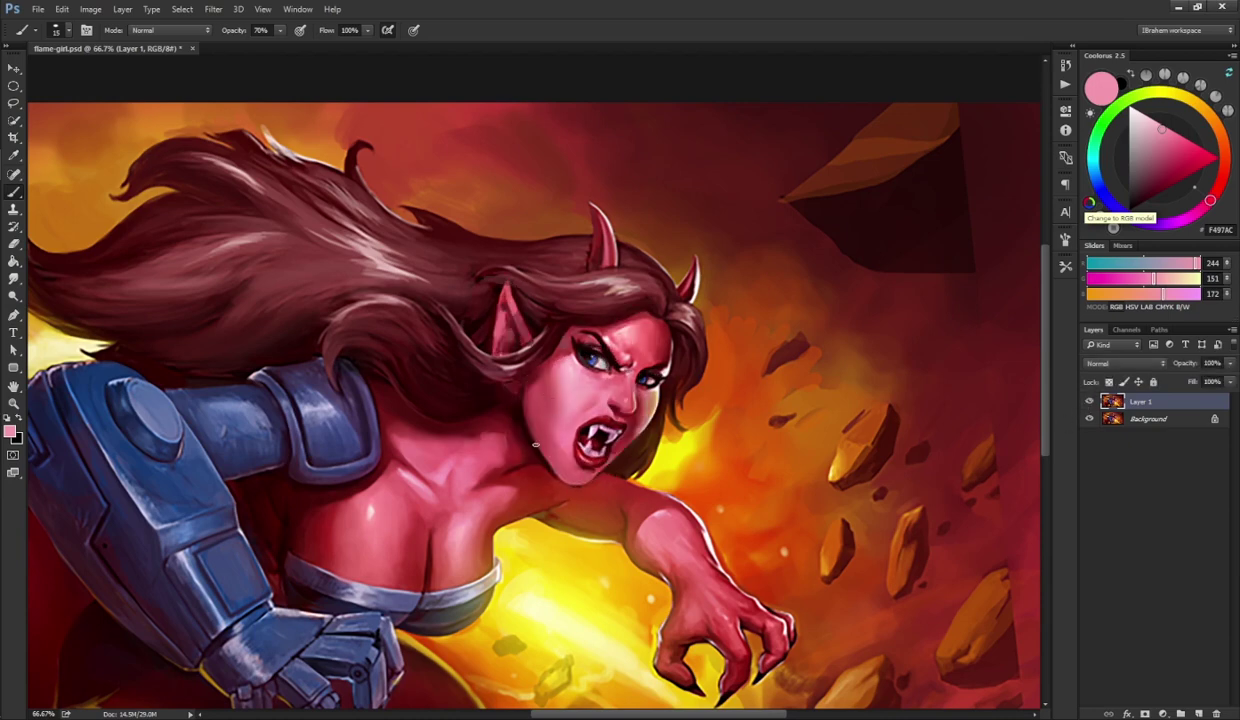
left_click(1089, 402)
left_click(1088, 402)
left_click(1088, 402)
left_click(1088, 402)
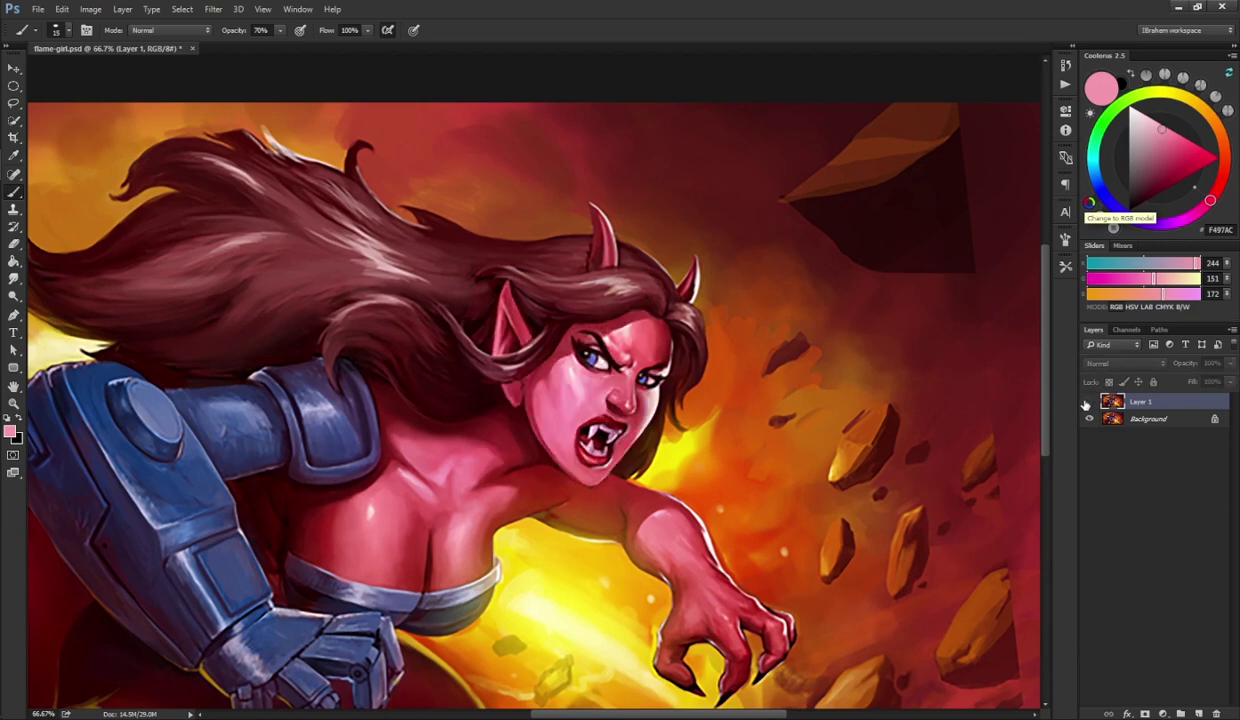
left_click(1087, 402)
left_click(1086, 403)
left_click(1087, 402)
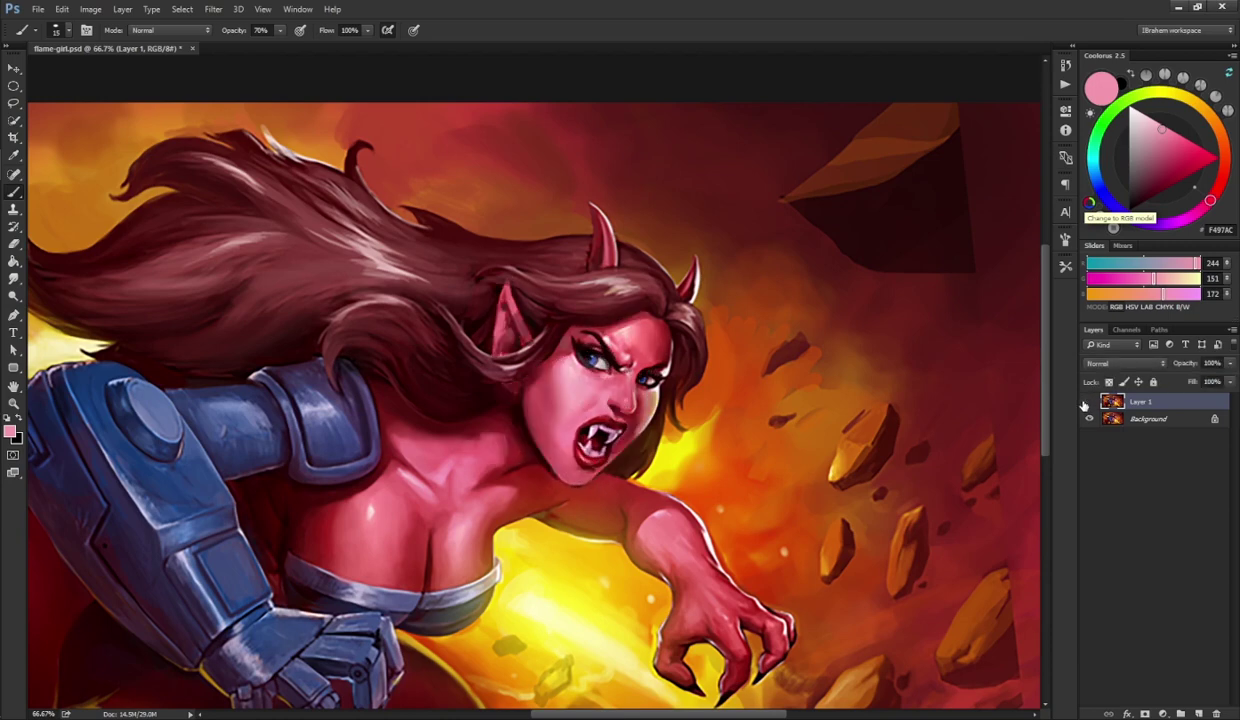
left_click(1088, 402)
left_click(1088, 402)
- Switch to a narrow flat brush of size 35 and repaint the upper chest and collarbone with a sampled pink
left_click_drag(876, 530, 974, 399)
right_click(602, 322)
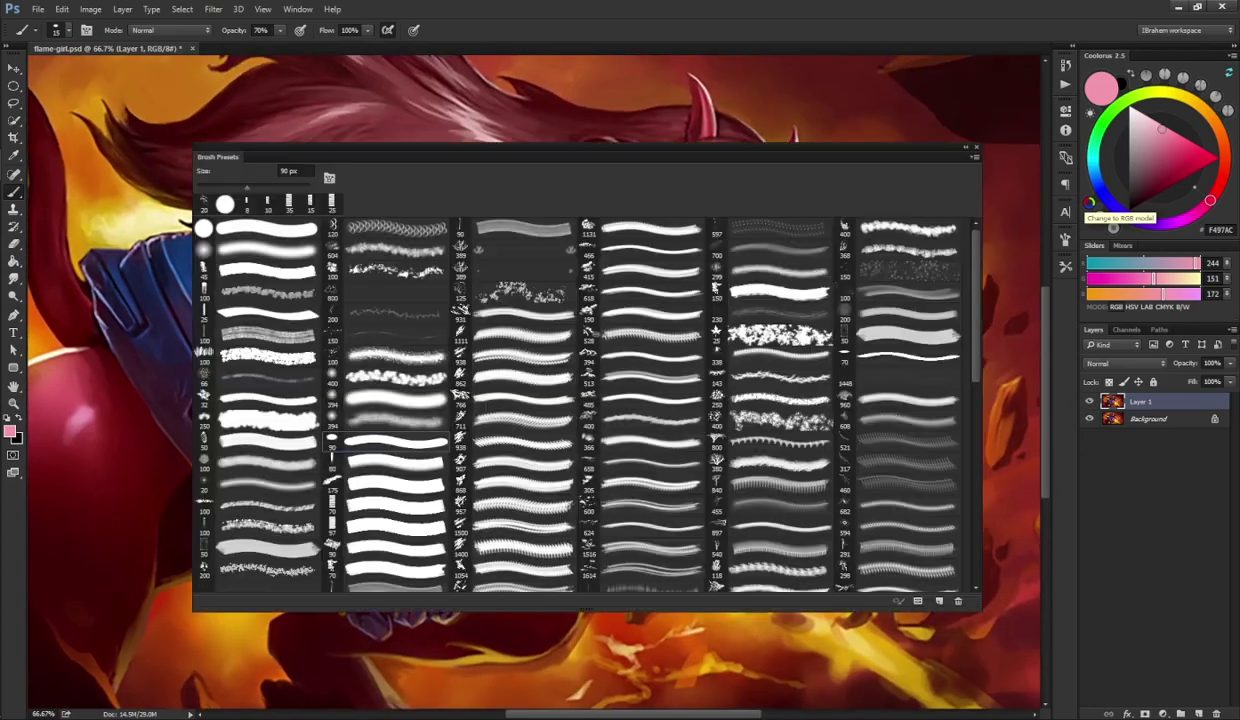
double_click(405, 451)
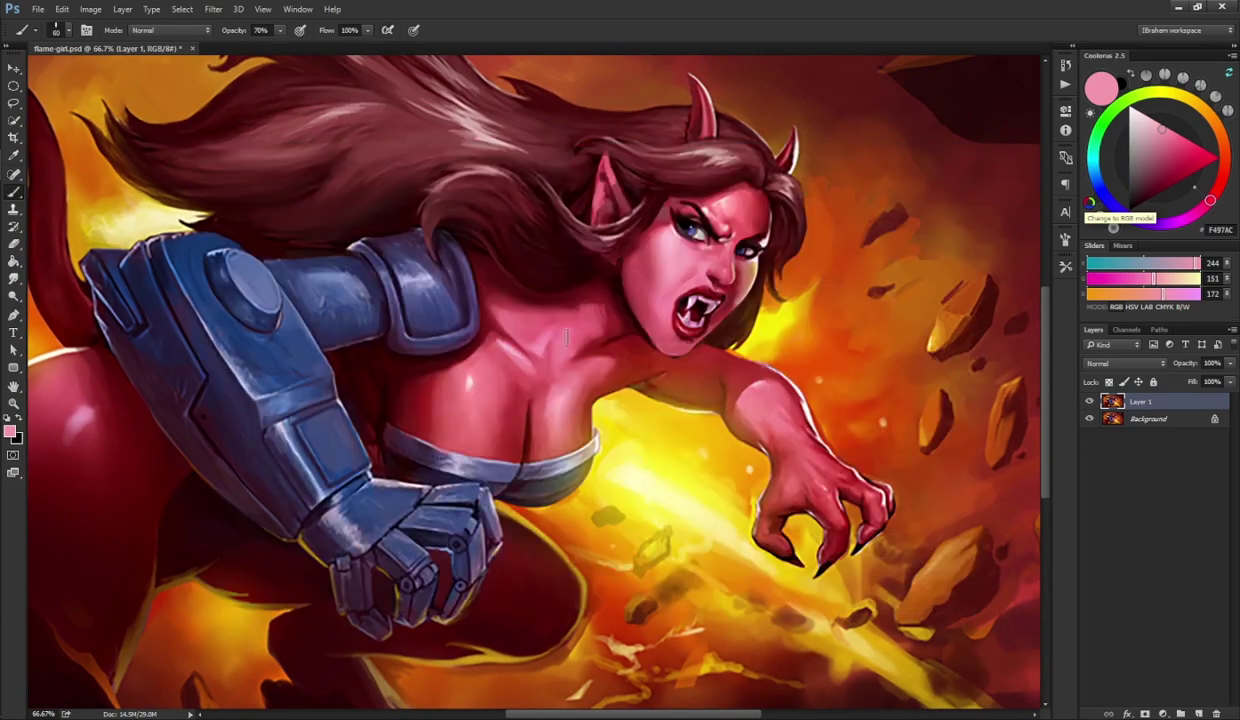
left_click_drag(563, 333, 469, 352)
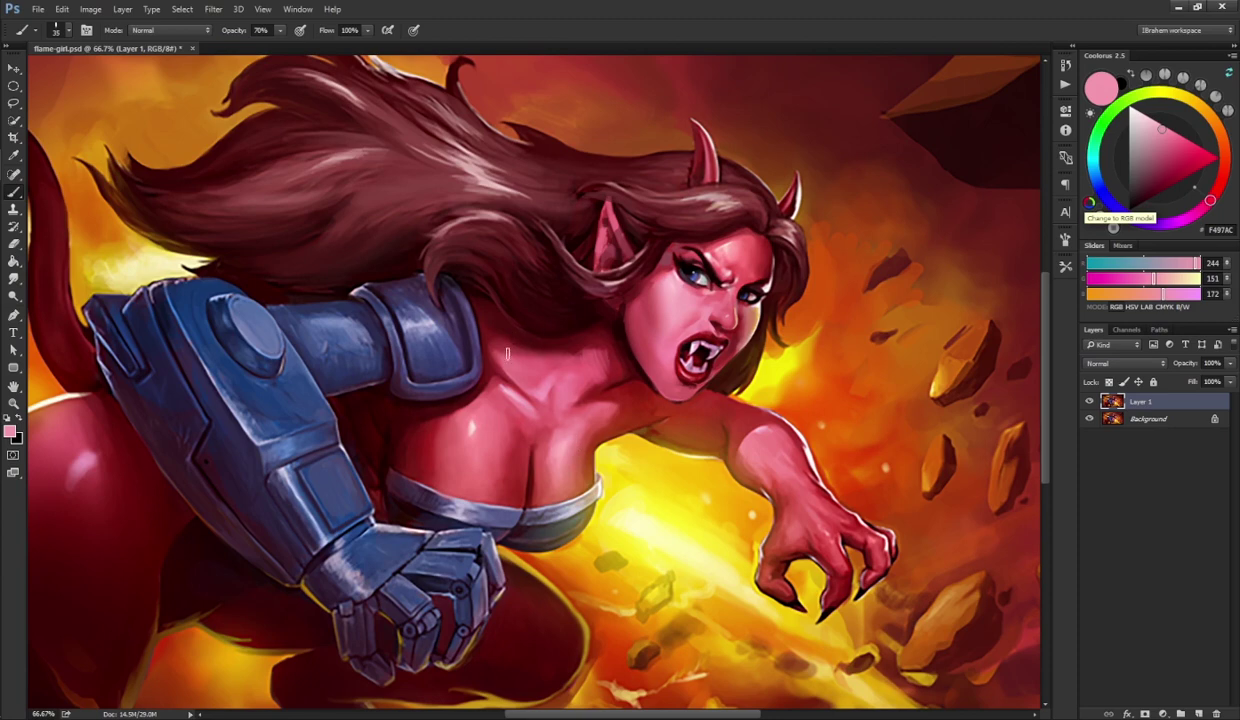
left_click(514, 415, "alt")
left_click_drag(492, 354, 516, 386)
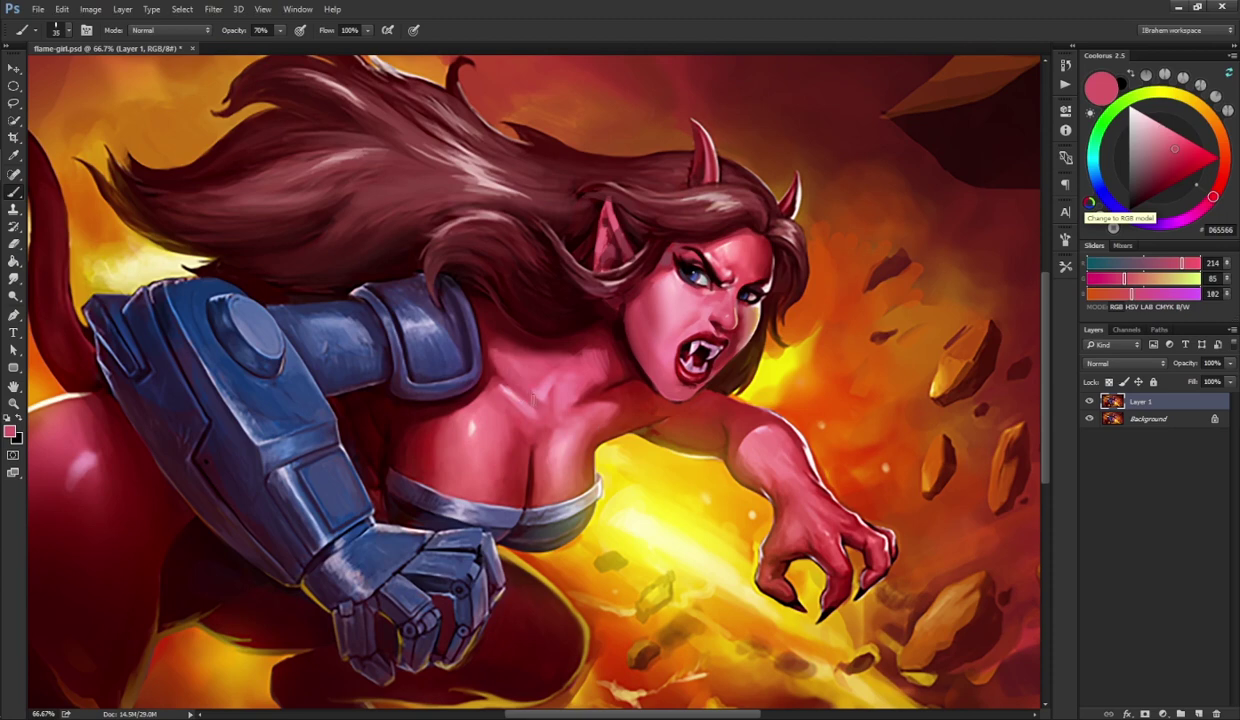
- Paint a sampled dark red shadow at the base of the neck and blend it with a Smudge brush enlarged to 35
left_click(537, 420, "alt")
left_click(573, 380, "alt")
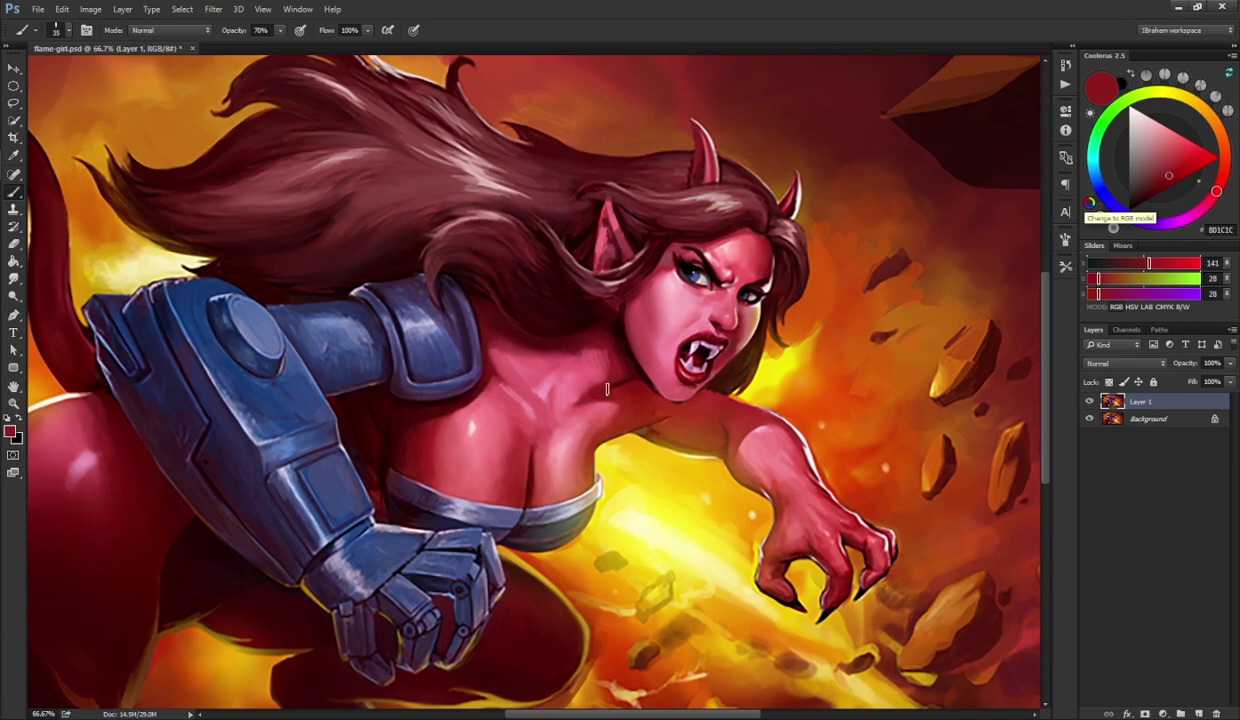
mouse_move(586, 388)
left_mouse_down()
mouse_move(551, 406)
mouse_move(589, 340)
mouse_move(570, 393)
left_mouse_up()
left_click_drag(574, 334, 558, 390)
key("r")
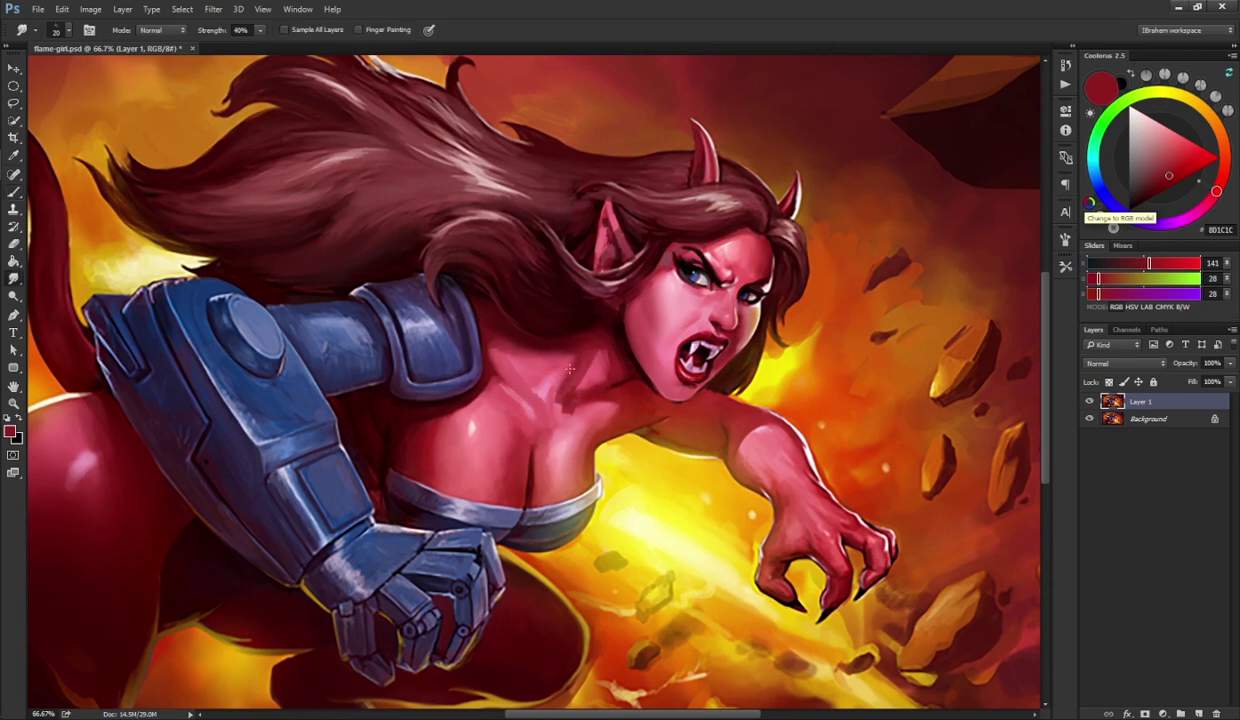
key("bracketright")
key("bracketright")
key("bracketright")
key("b")
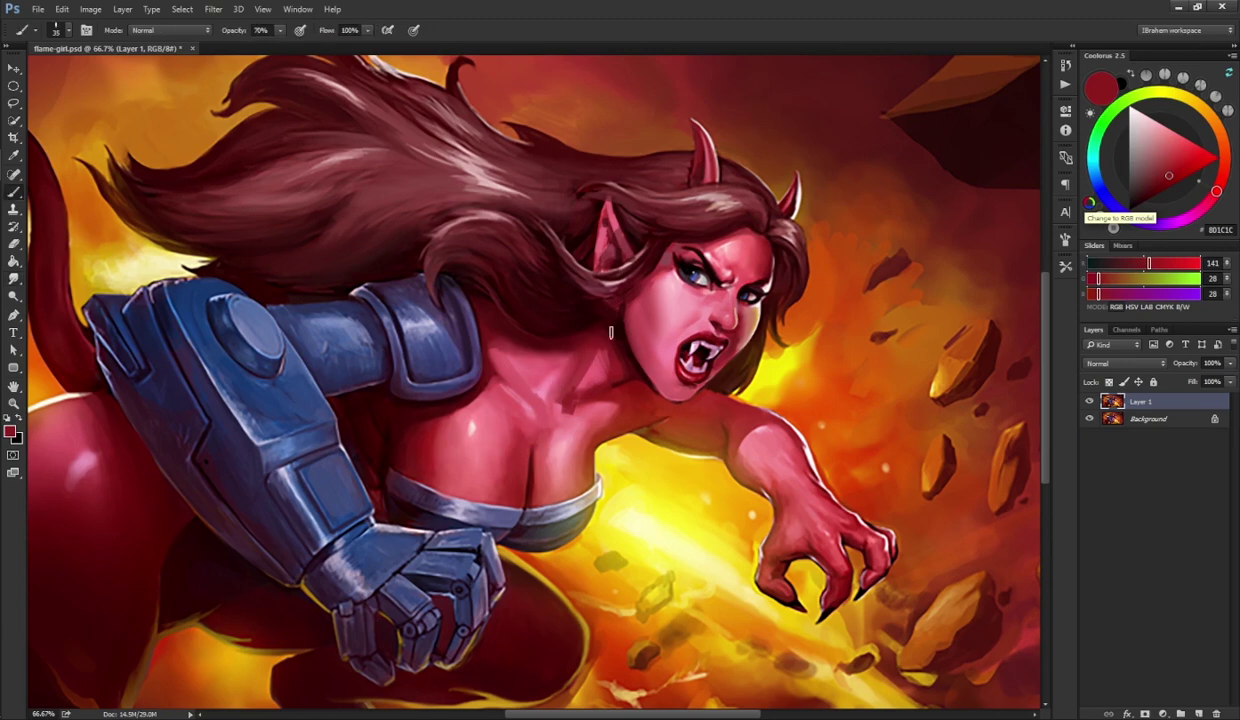
- Refine the collarbone beside the neck shadow with a sampled light pink and smudge the transition
key("r")
key("b")
left_click(543, 392, "alt")
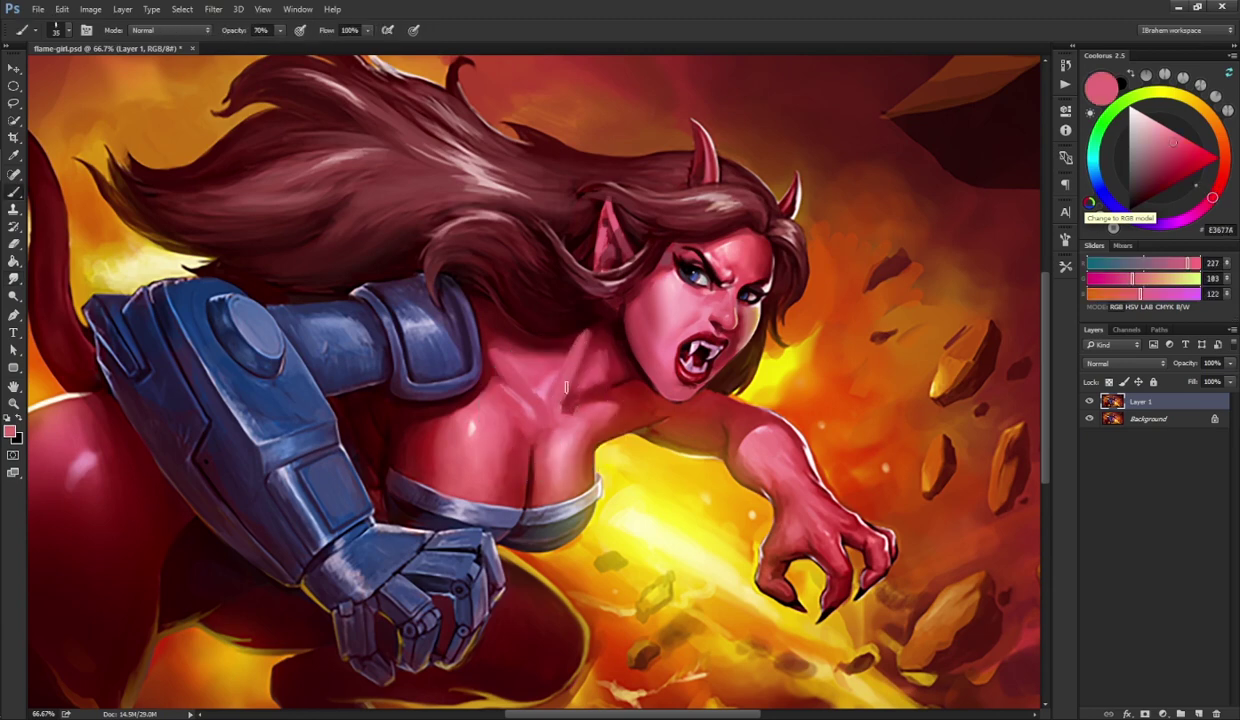
key("r")
key("b")
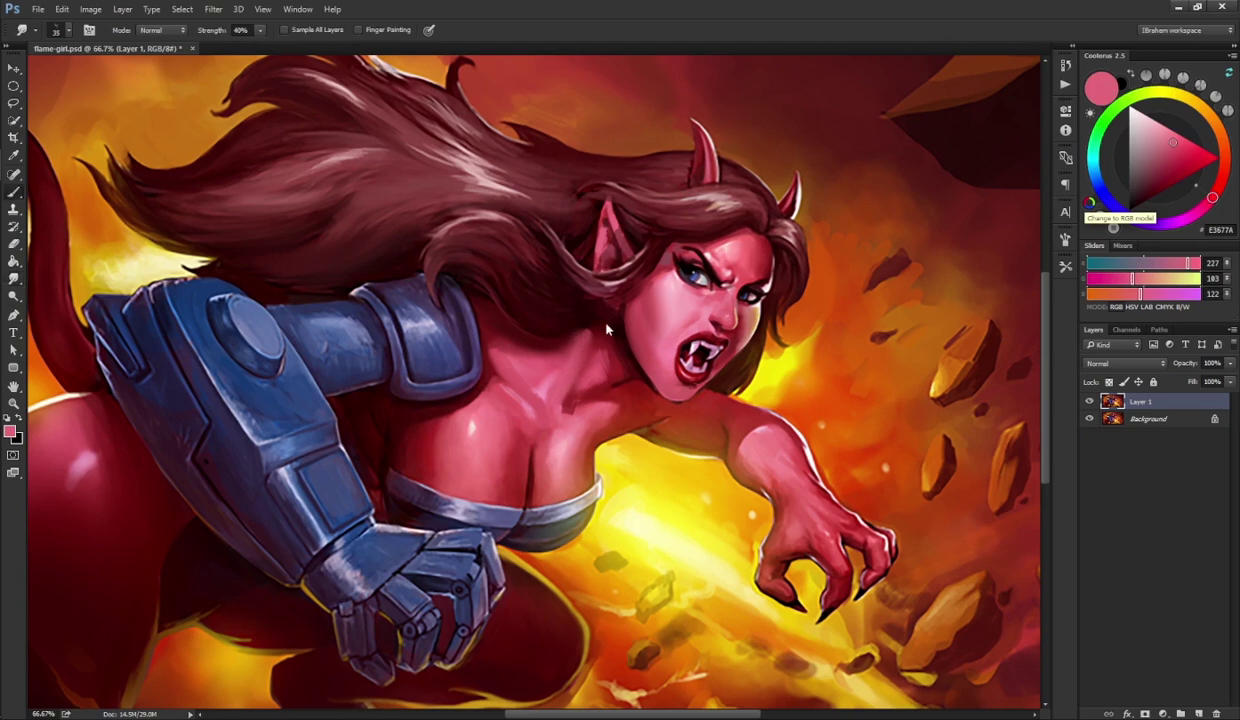
- Deepen and smudge the neck shadow beneath the hair with sampled dark reds, and sample a pink from the lit skin
left_click(580, 338, "alt")
key("r")
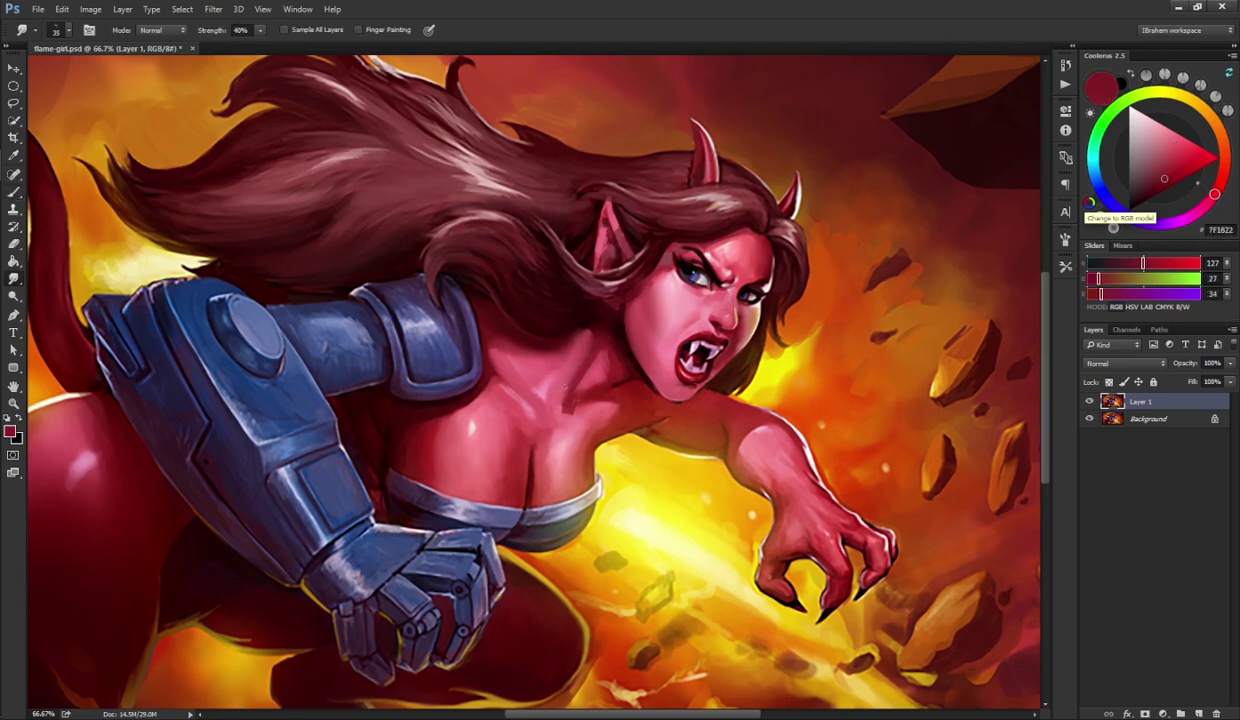
key("b")
left_click(591, 329, "alt")
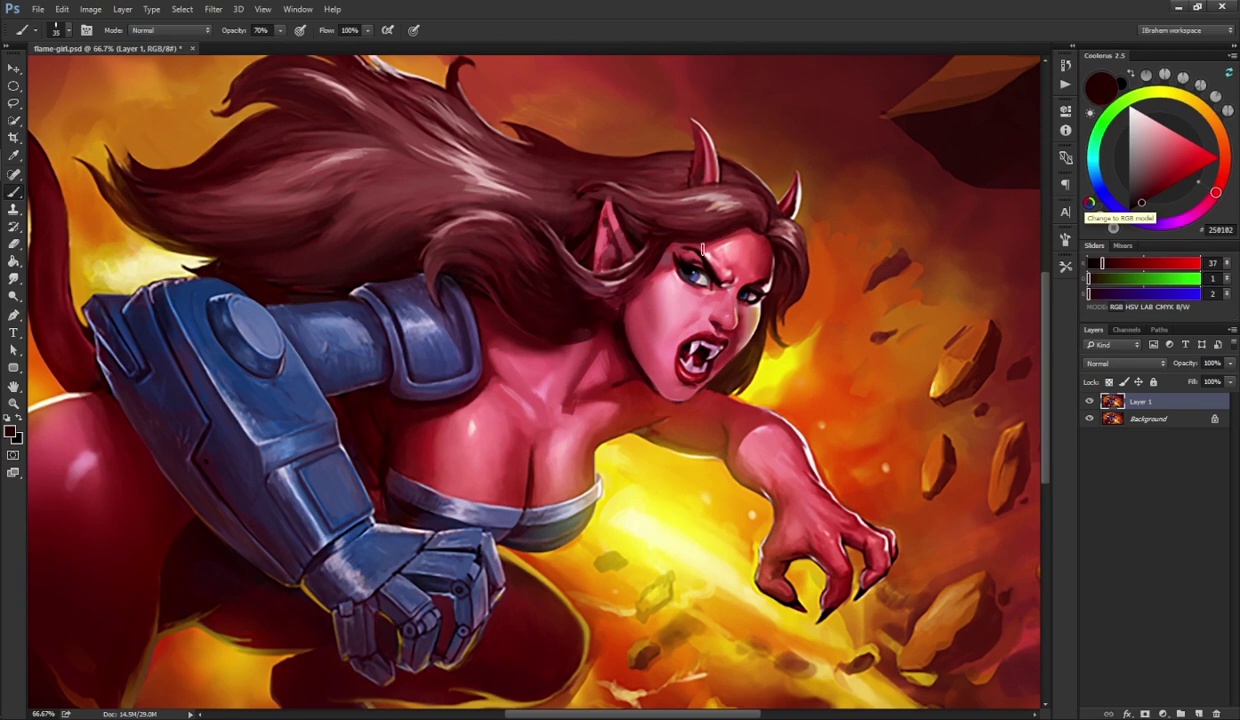
left_click(558, 368, "alt")
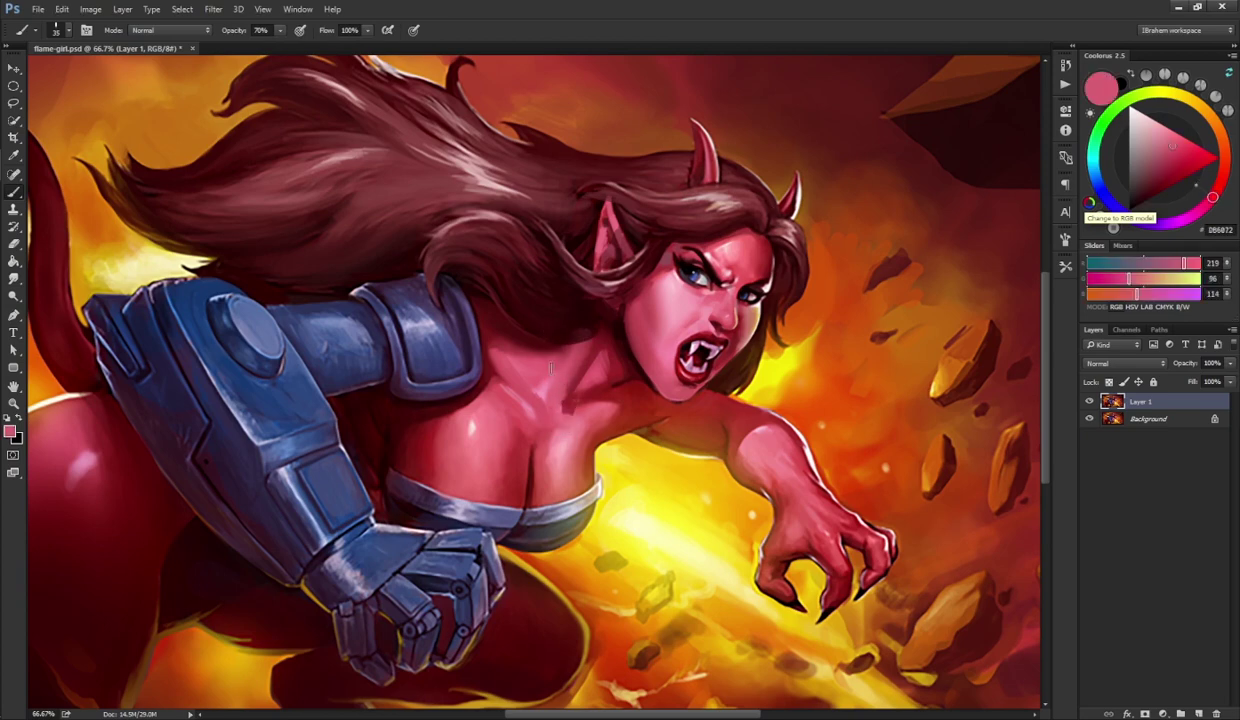
- Paint sampled pink and muted red tones on the upper chest beside the neck and smudge them into the skin
left_click(550, 352, "alt")
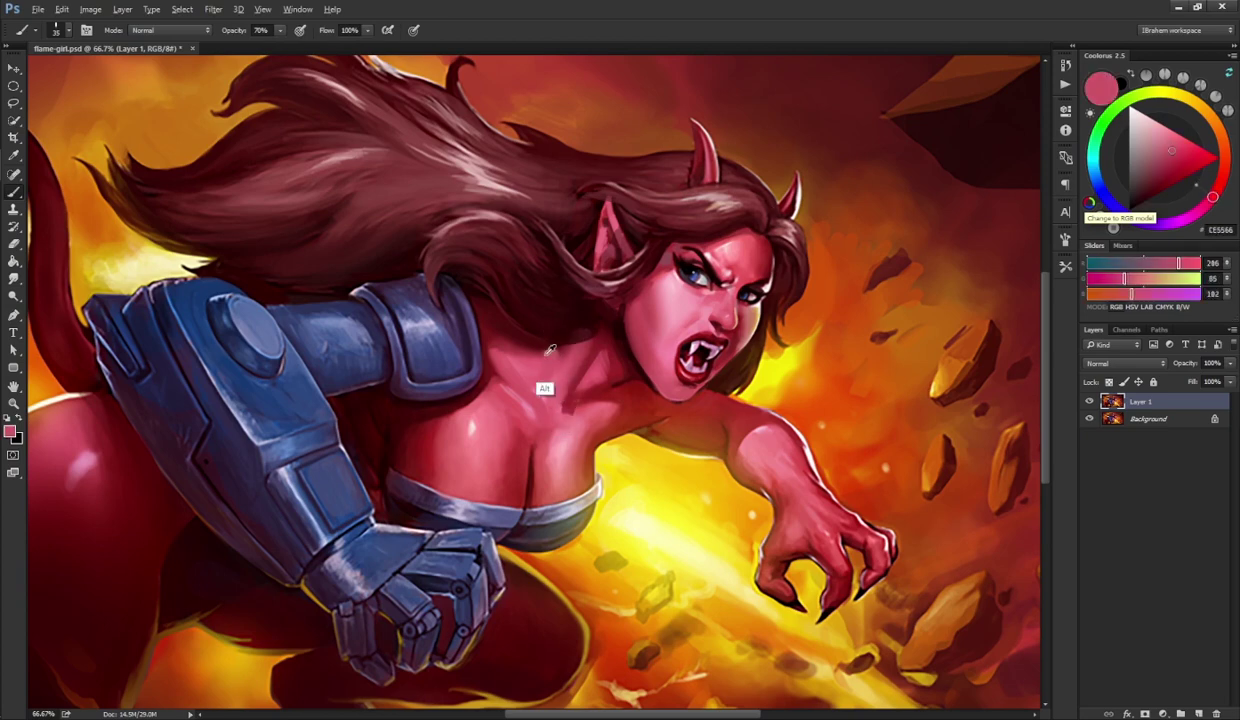
left_click(546, 352, "alt")
left_click(537, 350, "alt")
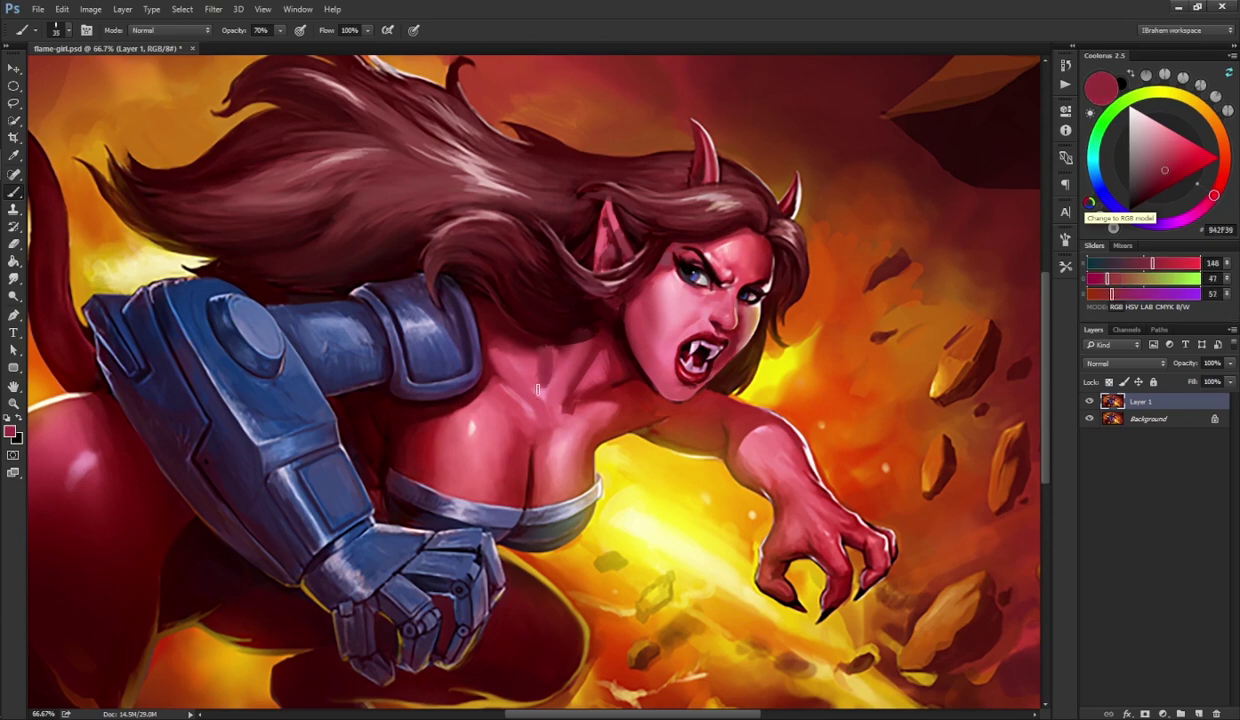
key("r")
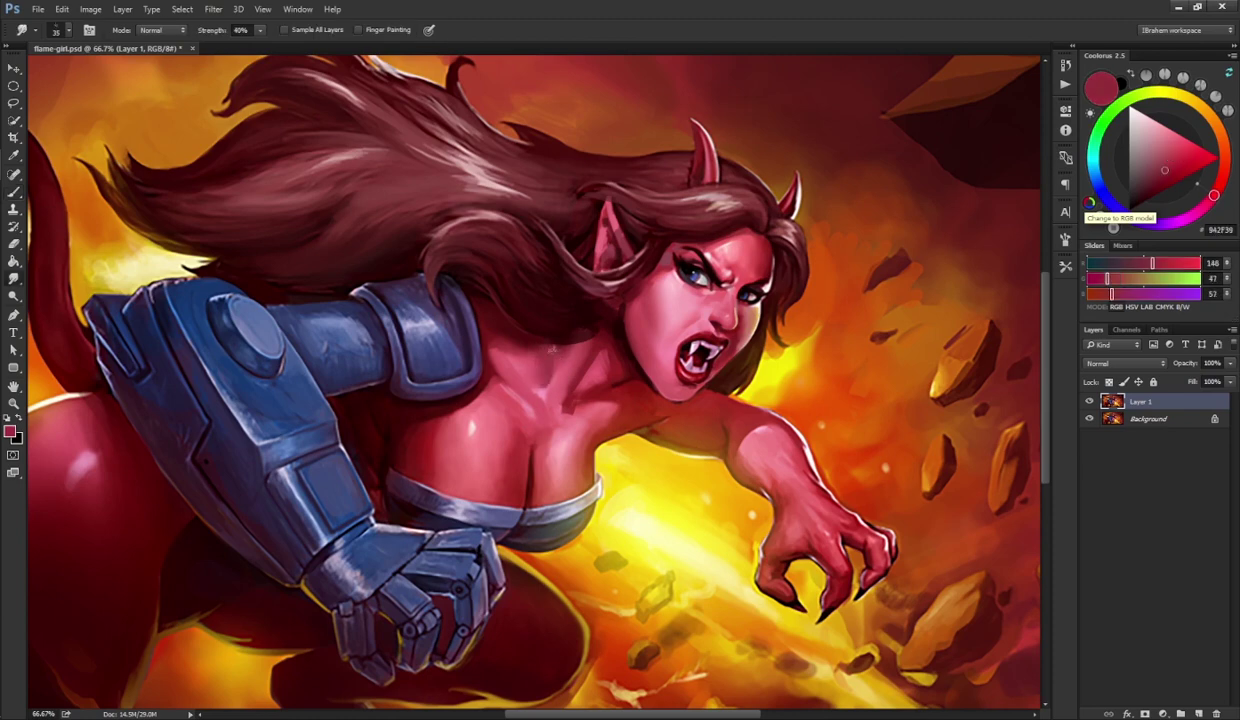
key("b")
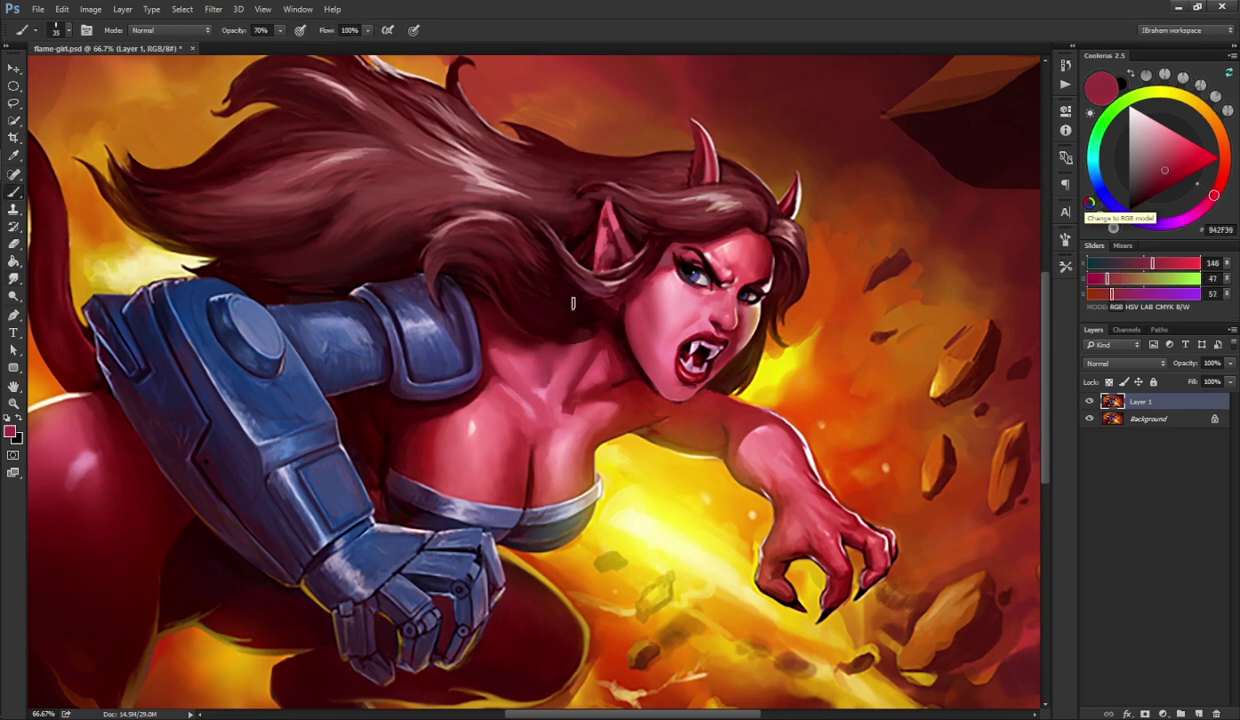
- Brighten the collarbone and neck base with a sampled light pink
key("alt")
left_click(524, 370, "alt")
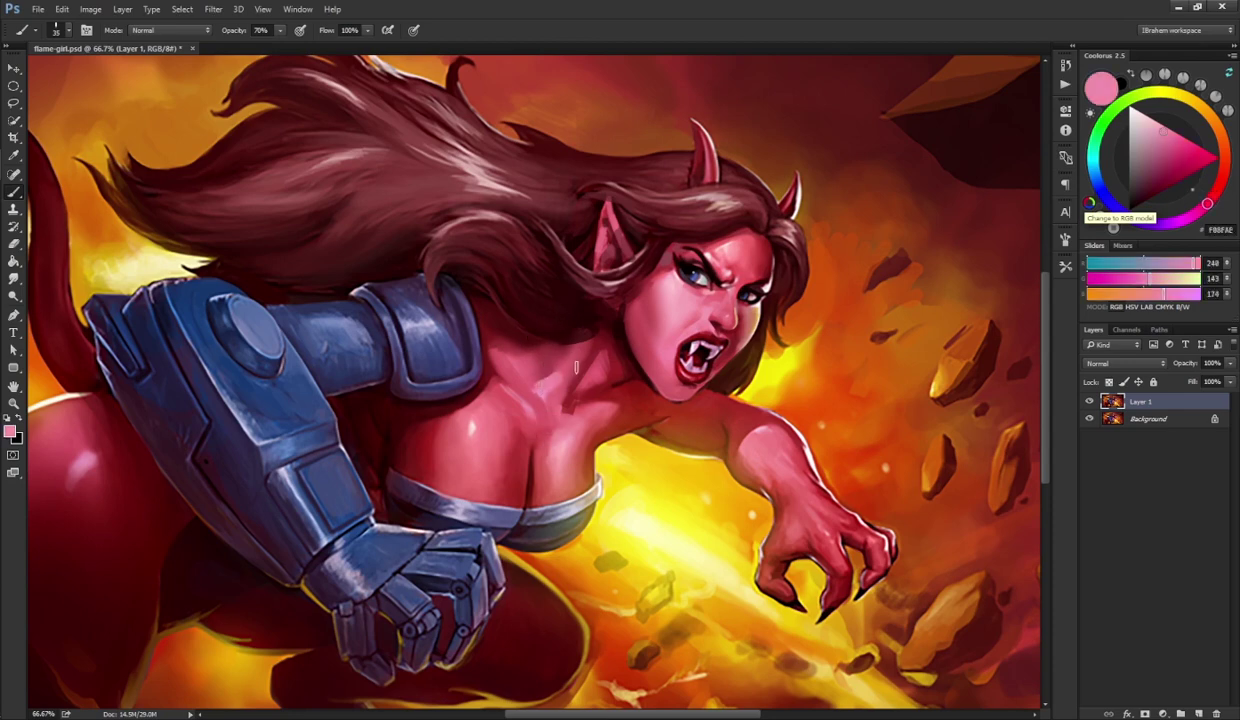
left_click(585, 377, "alt")
- Reduce the brush to size 8 and define the crease between neck and collarbone with sampled dark reds
left_click(630, 370, "alt")
left_click(605, 388, "alt")
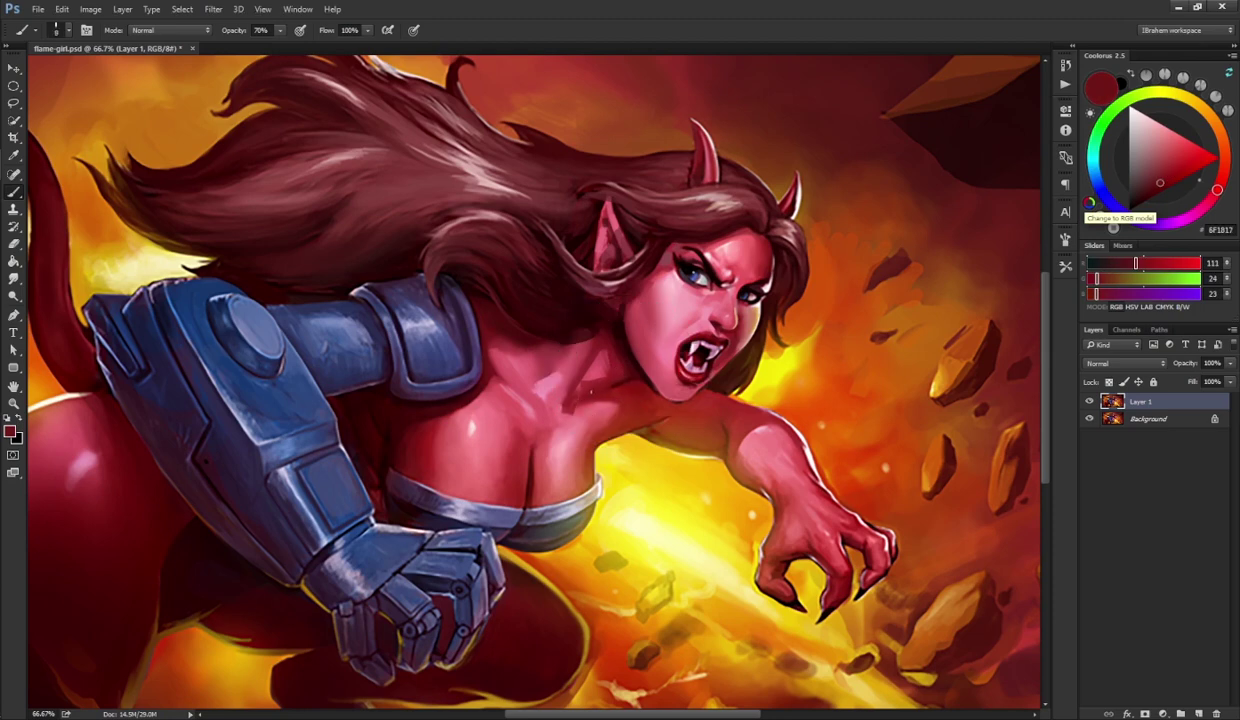
left_click(613, 366, "alt")
left_click(590, 366, "alt")
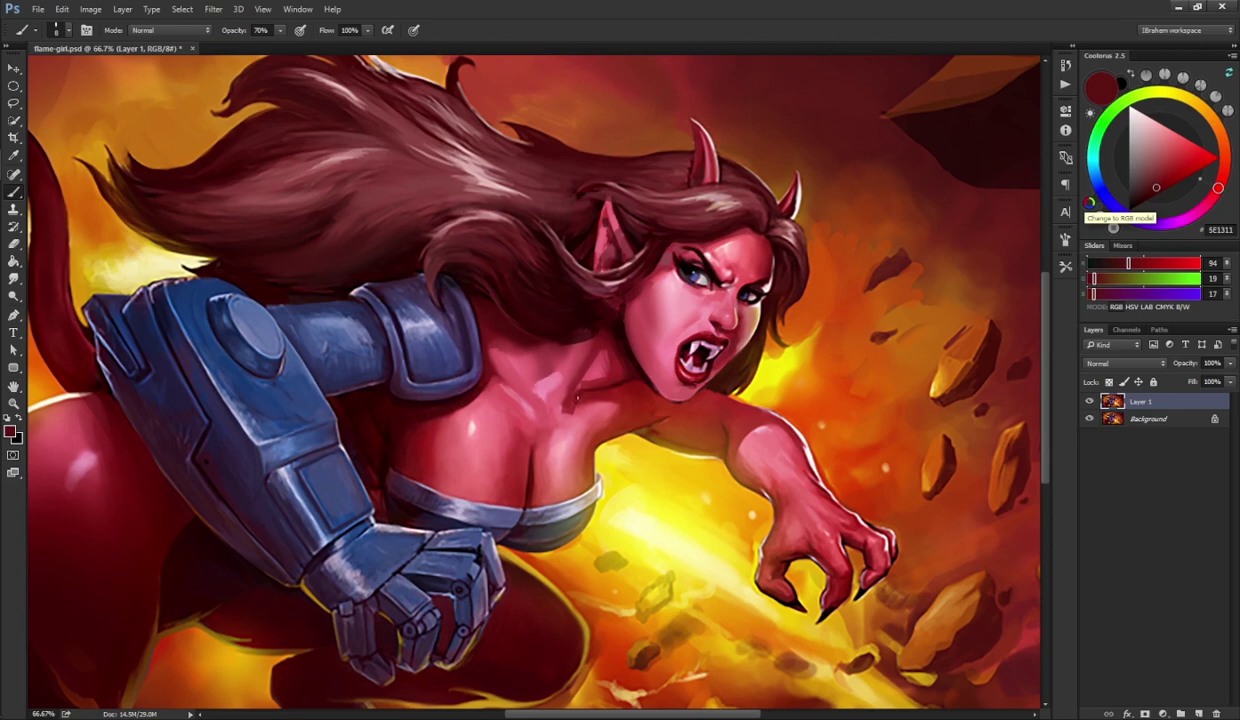
left_click(615, 394, "alt")
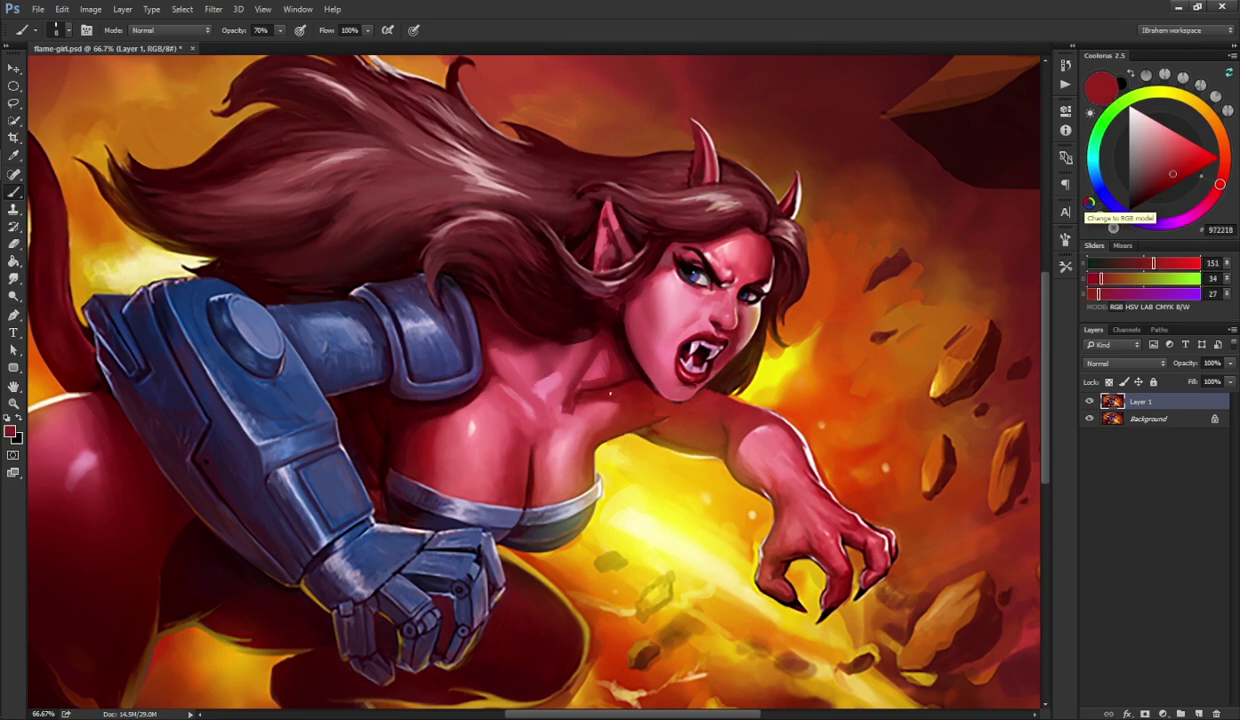
- Enlarge the brush to 35 and shade the neck below the jaw and the far shoulder with sampled reds
left_click(575, 381, "alt")
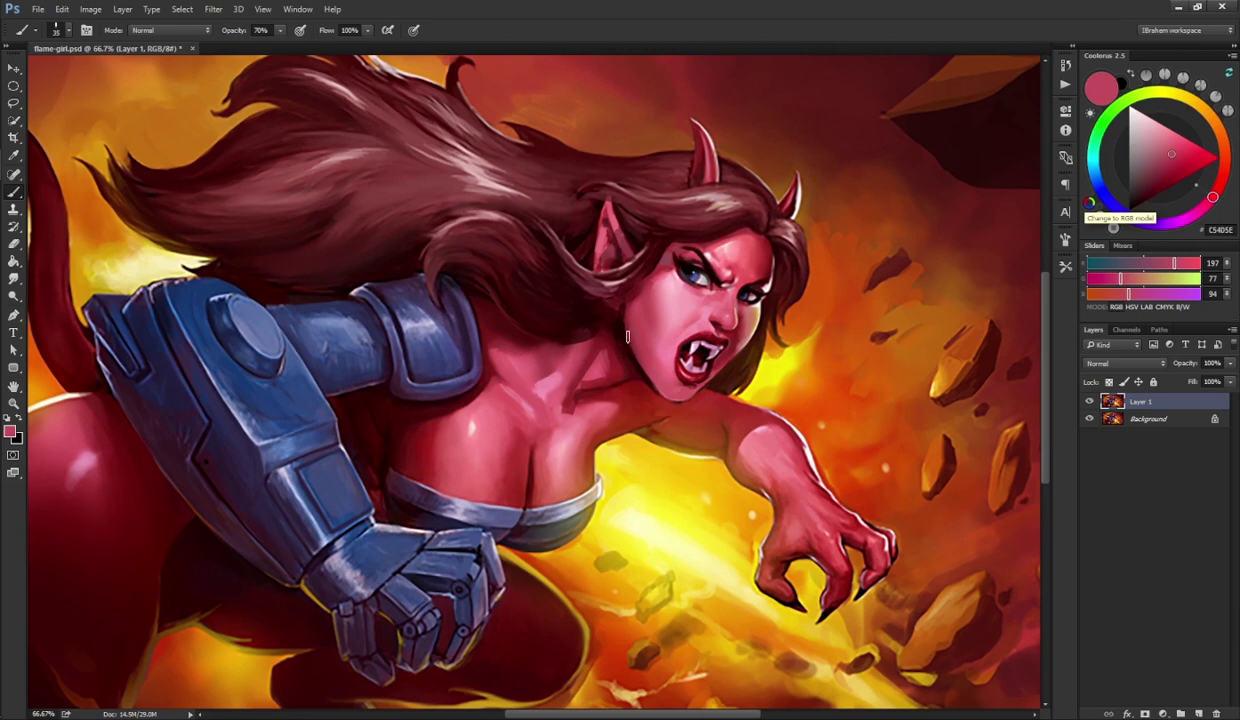
left_click(619, 335, "alt")
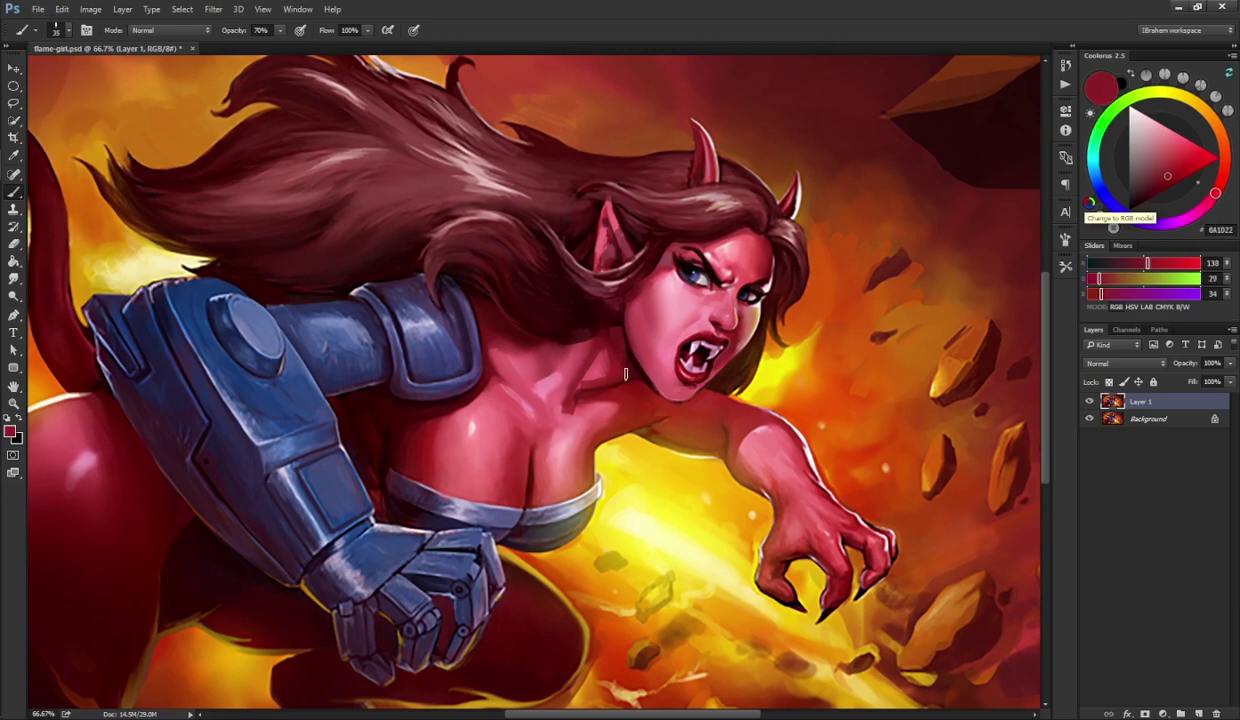
left_click(617, 378, "alt")
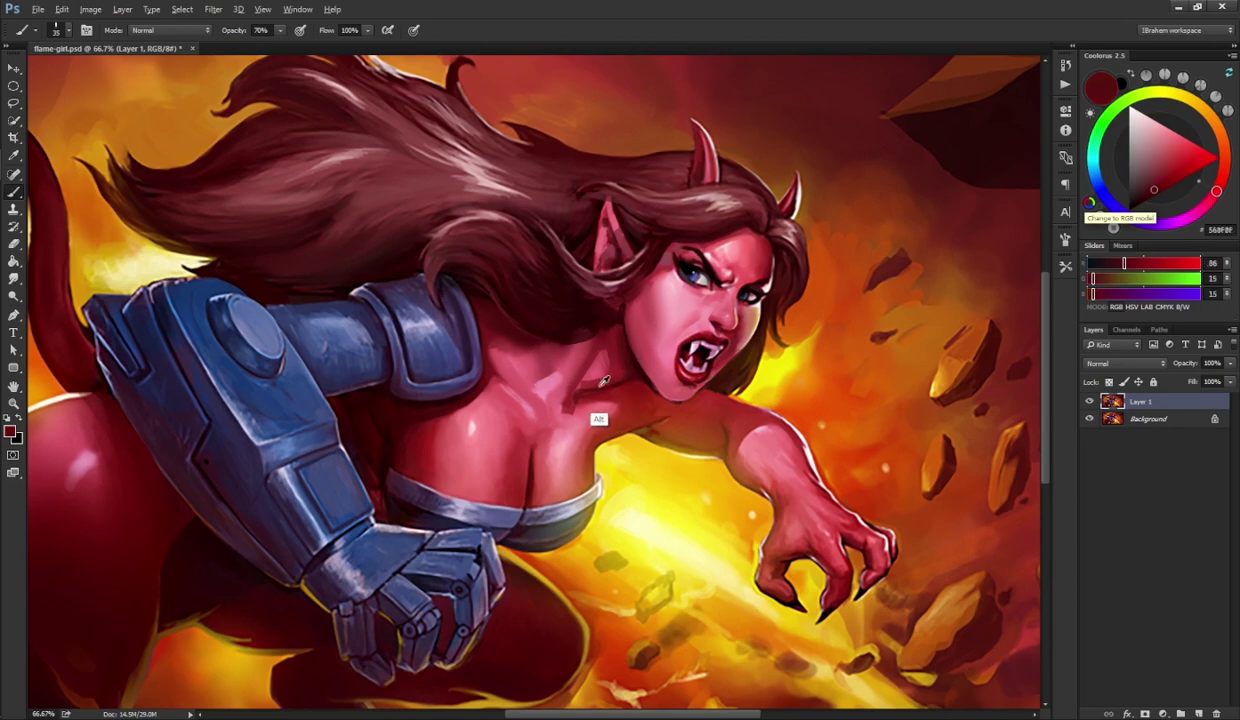
left_click(580, 400, "alt")
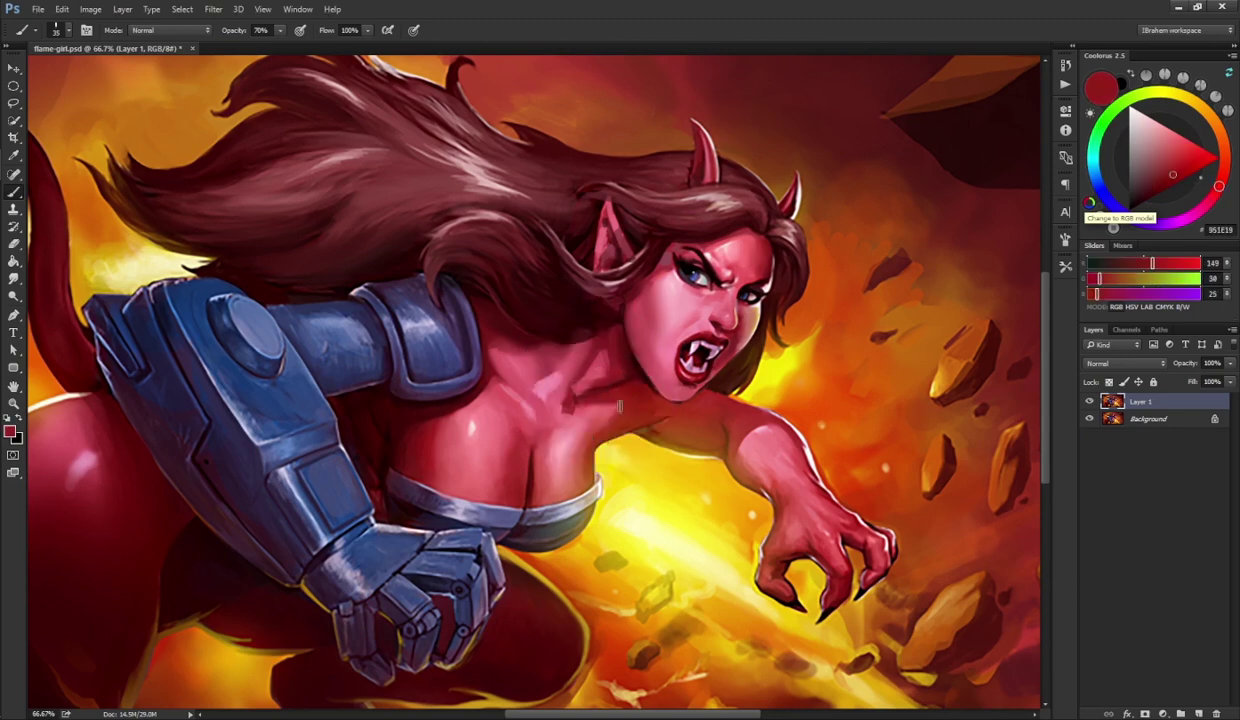
left_click(603, 405, "alt")
left_click(606, 425, "alt")
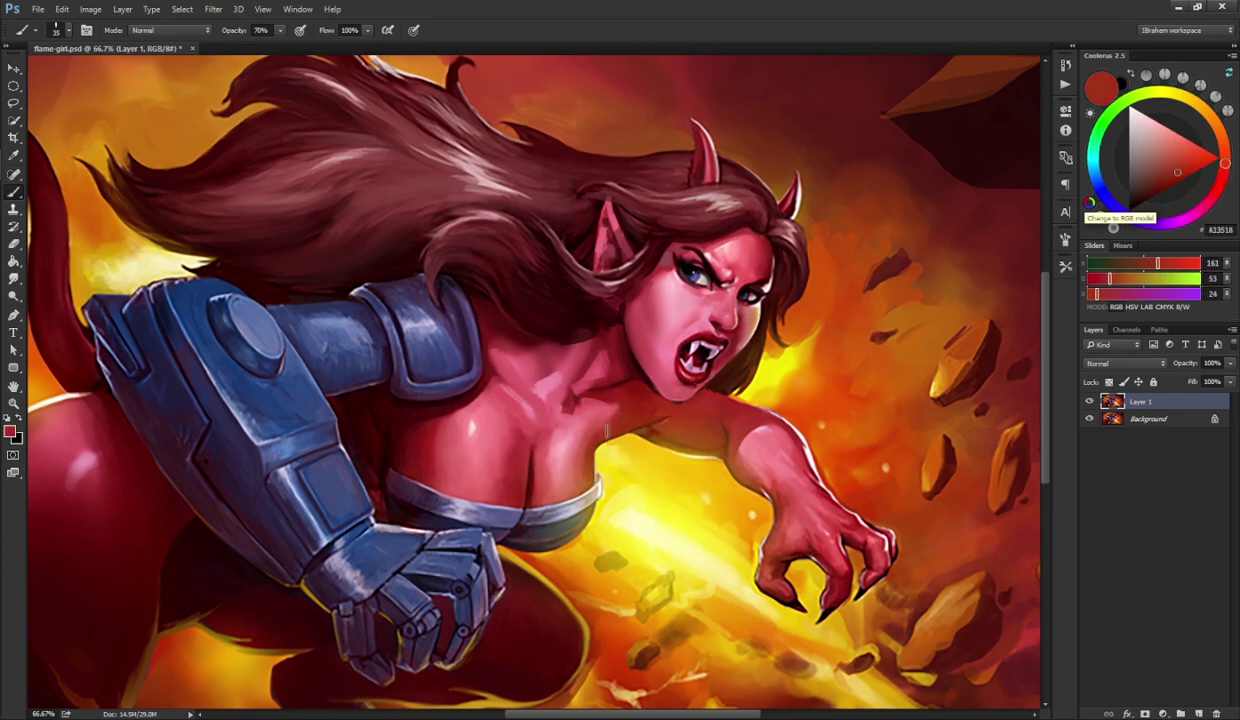
- Repaint the upper chest beside the shoulder armor with sampled red and pink skin tones
left_click_drag(512, 505, 519, 456)
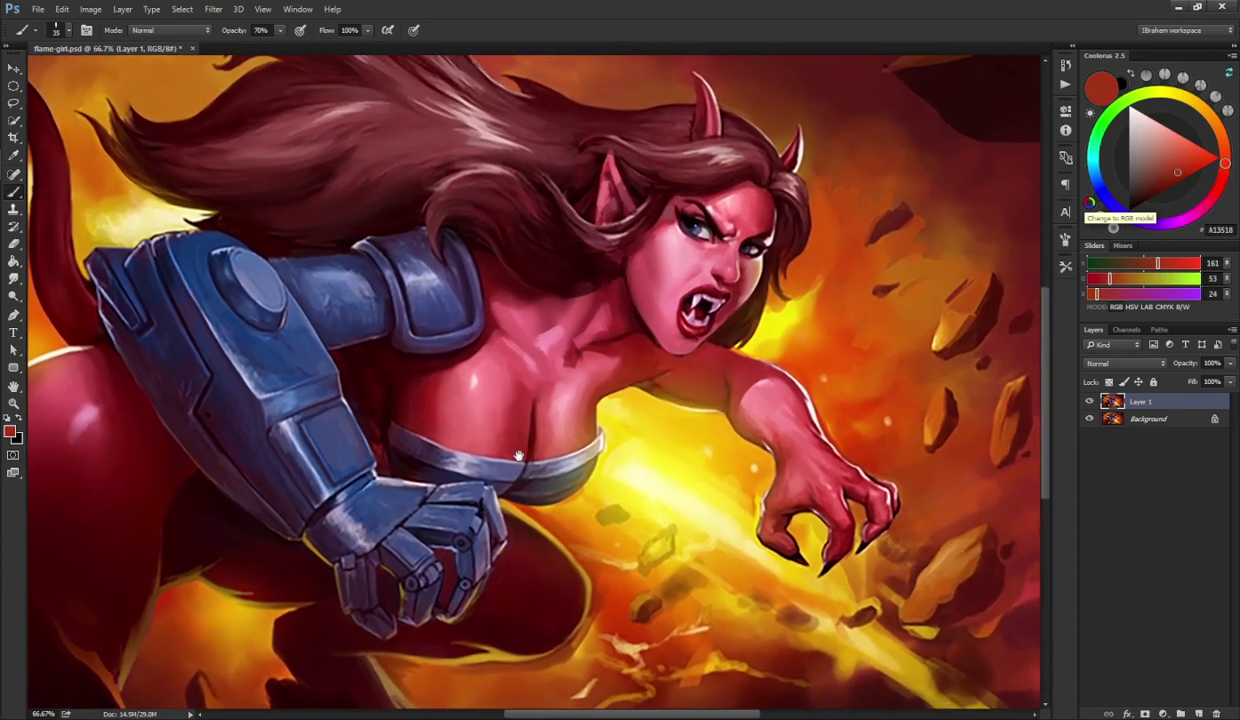
left_click_drag(546, 392, 575, 383)
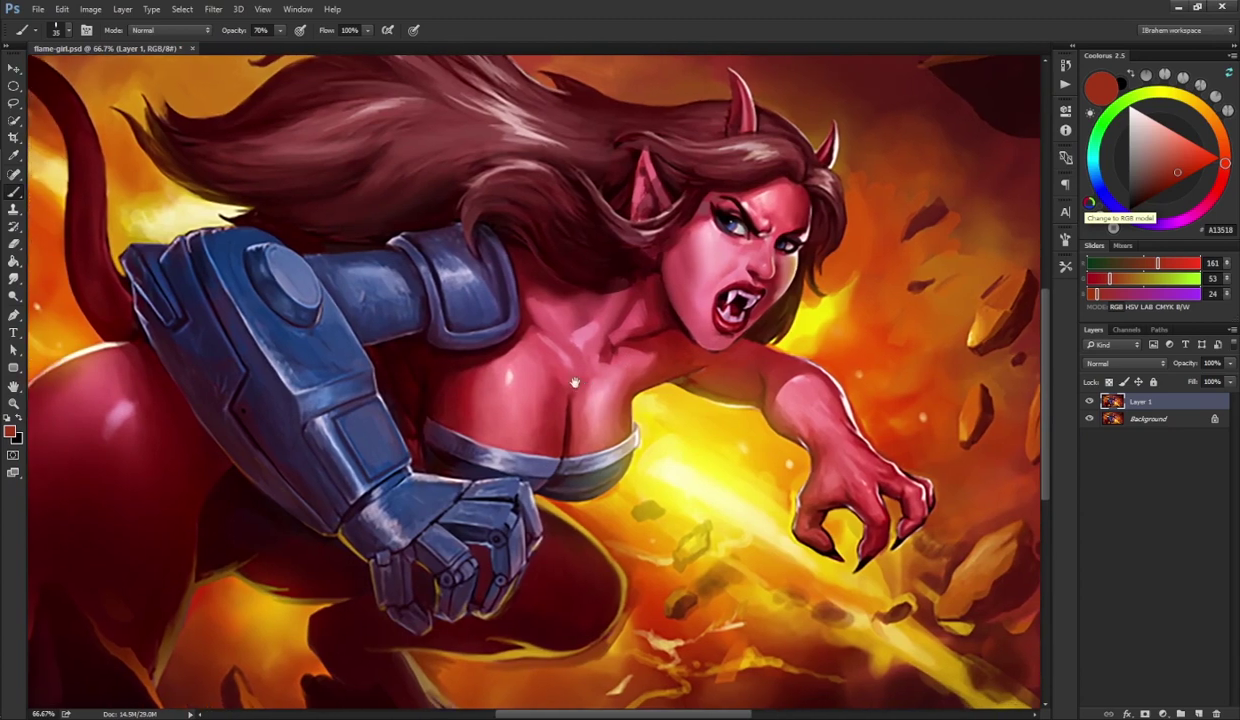
left_click(553, 345, "alt")
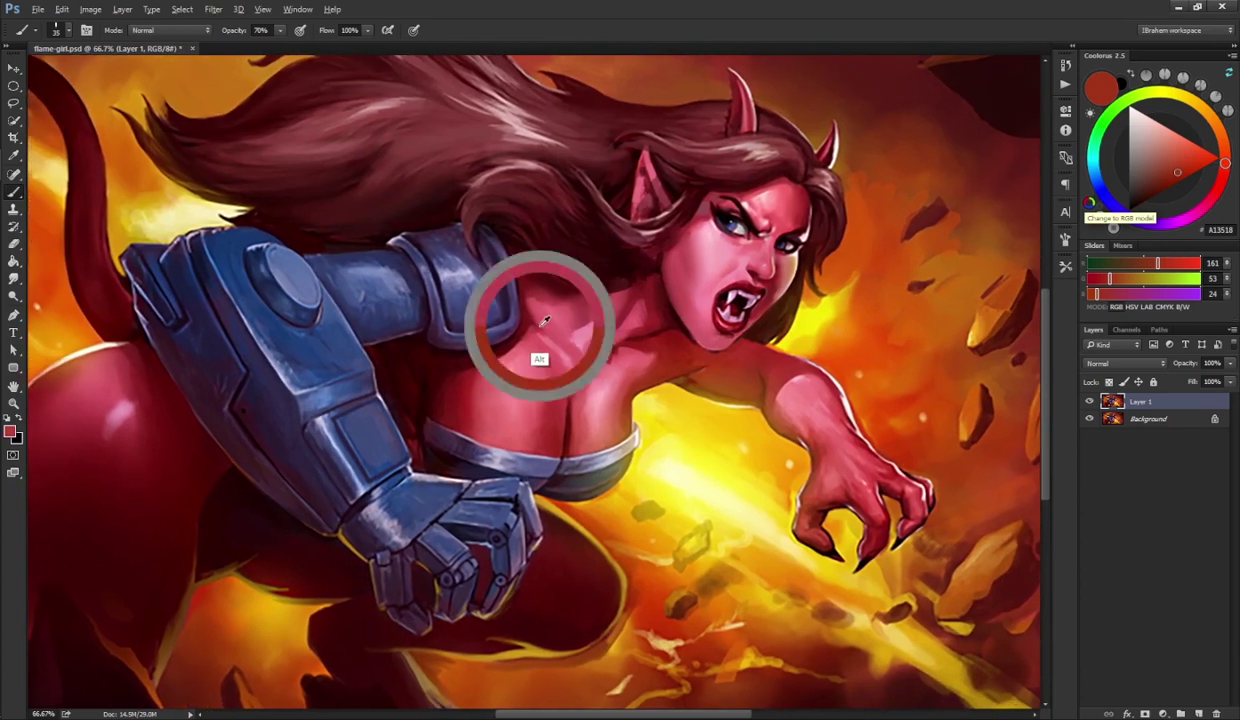
mouse_move(520, 297)
left_mouse_down()
mouse_move(574, 352)
mouse_move(575, 377)
mouse_move(542, 338)
left_mouse_up()
left_click(555, 363, "alt")
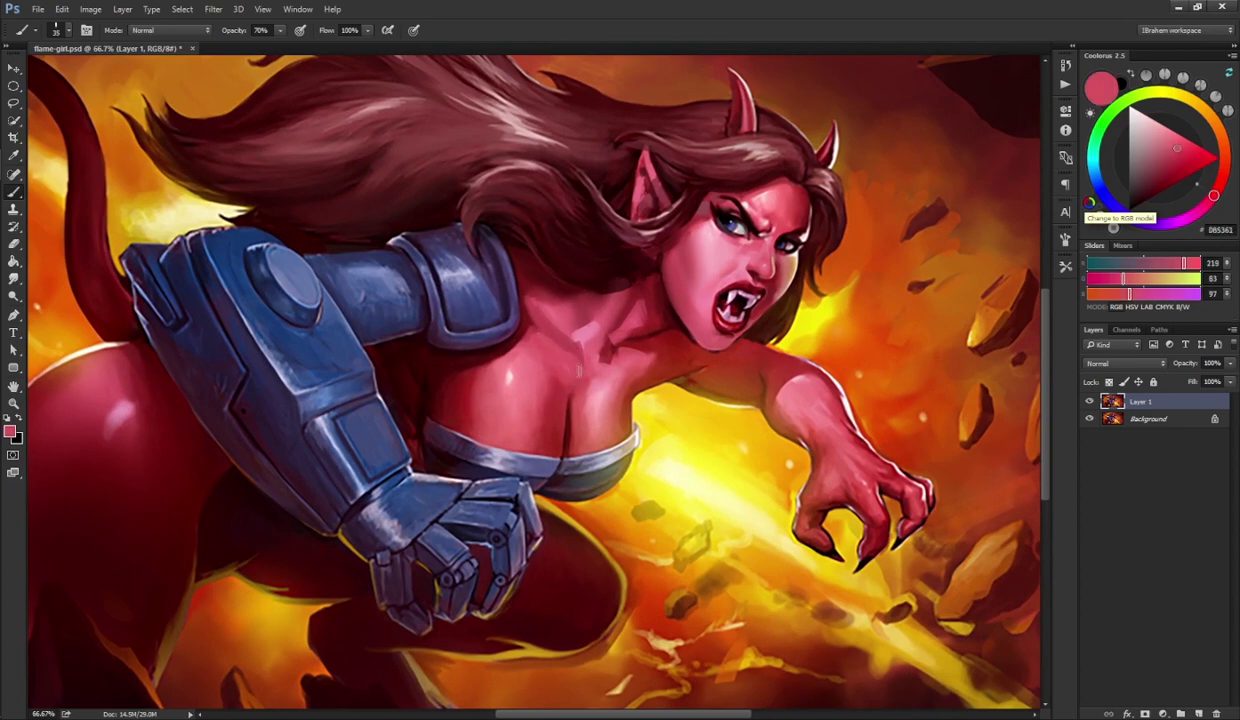
- Refine the collarbones and upper chest with sampled pinks and reds, smudging the transitions
left_click(635, 392, "alt")
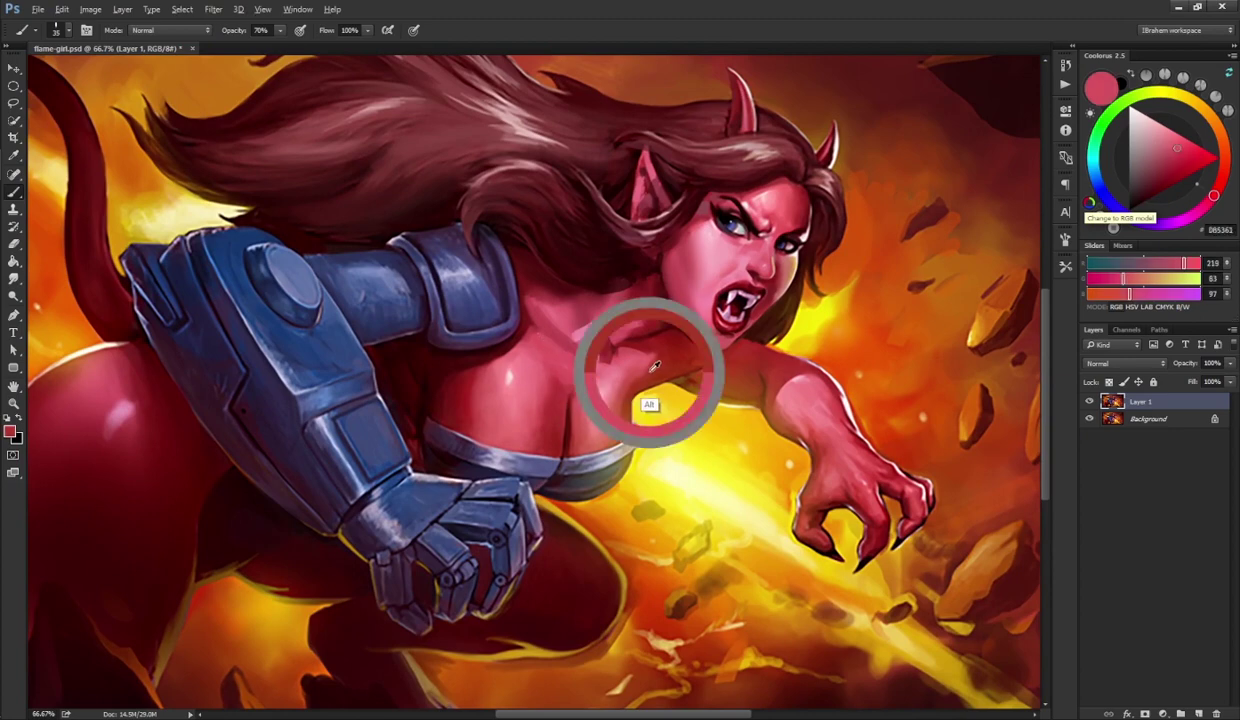
left_click(600, 352, "alt")
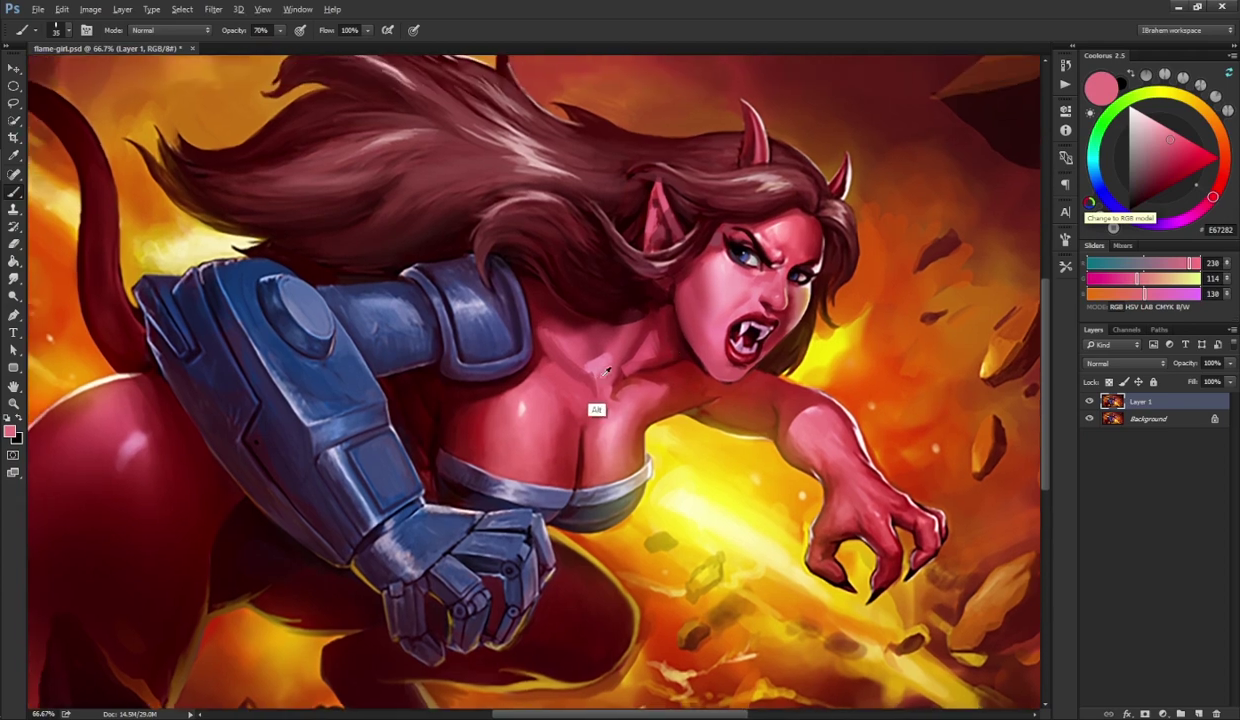
left_click(580, 378, "alt")
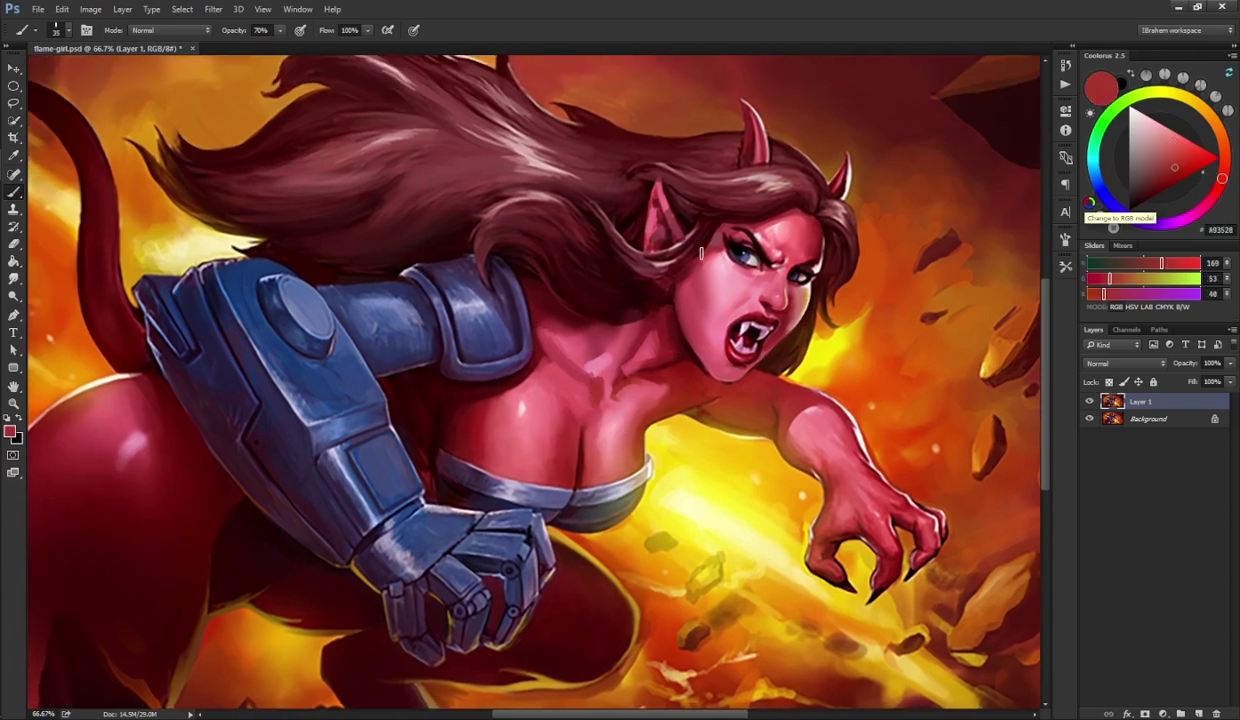
key("r")
key("b")
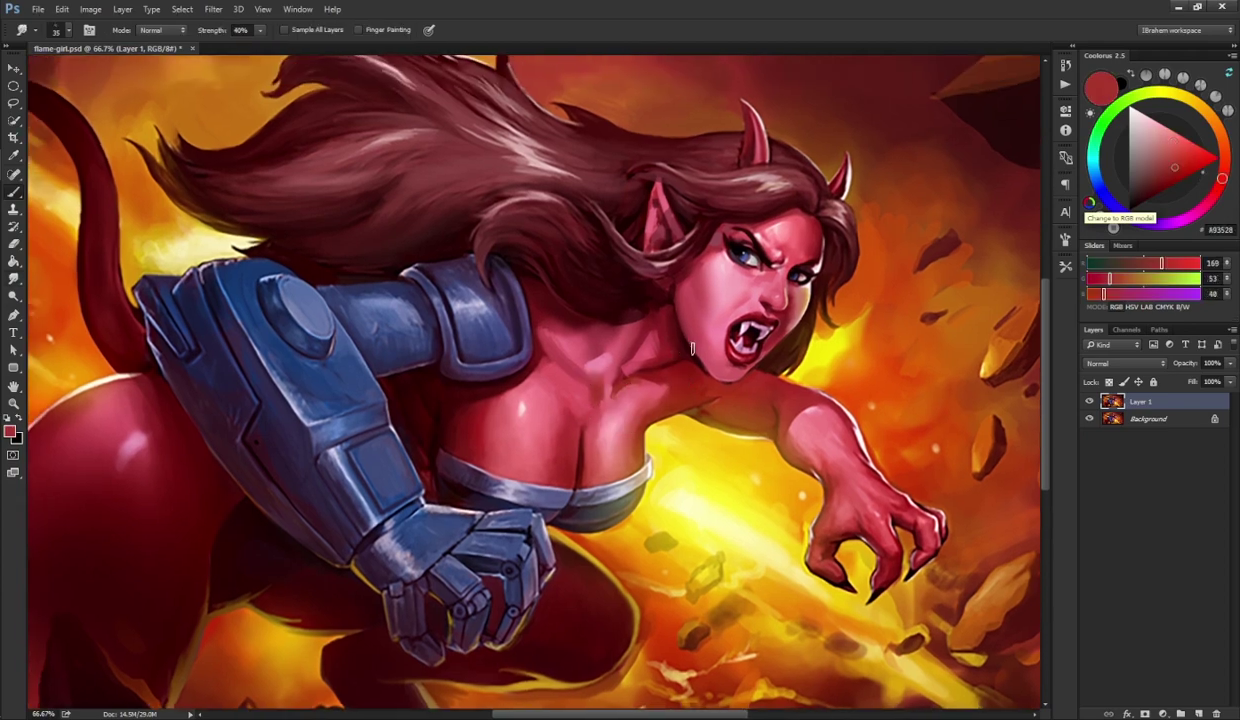
- Zoom out to 50% and touch up the neck and collarbone with sampled red and pink tones
left_click_drag(643, 372, 665, 342)
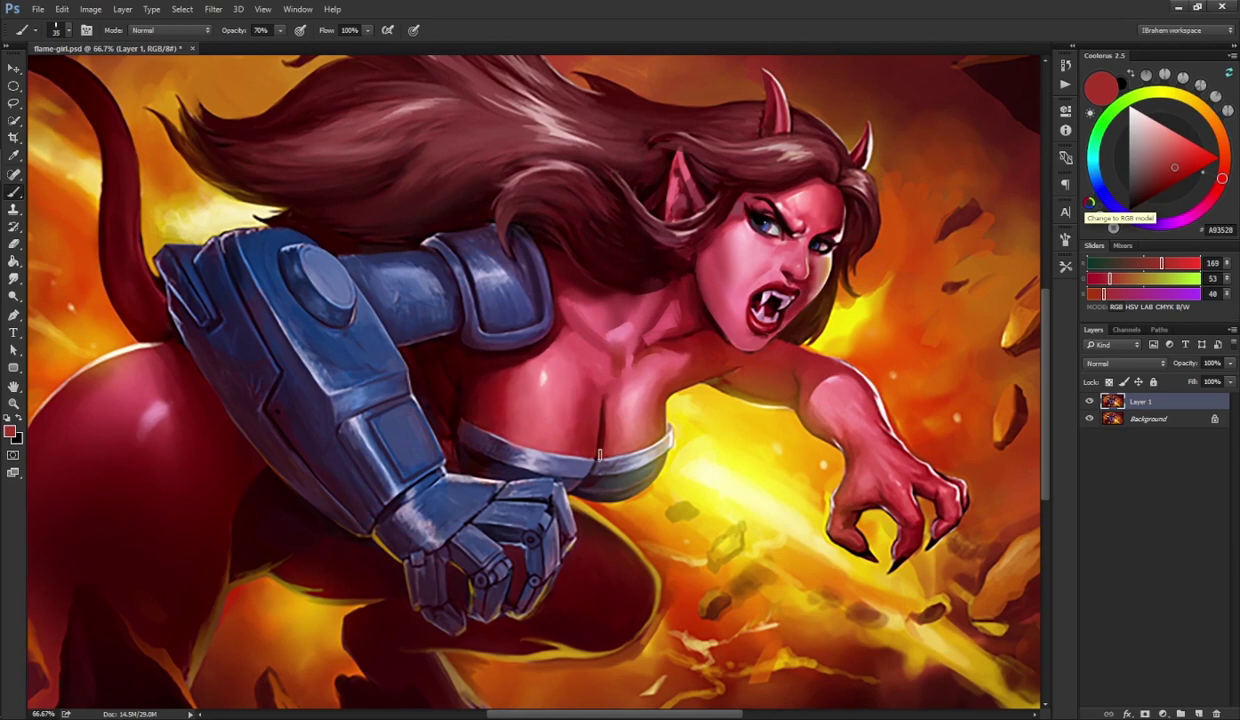
key("ctrl+minus")
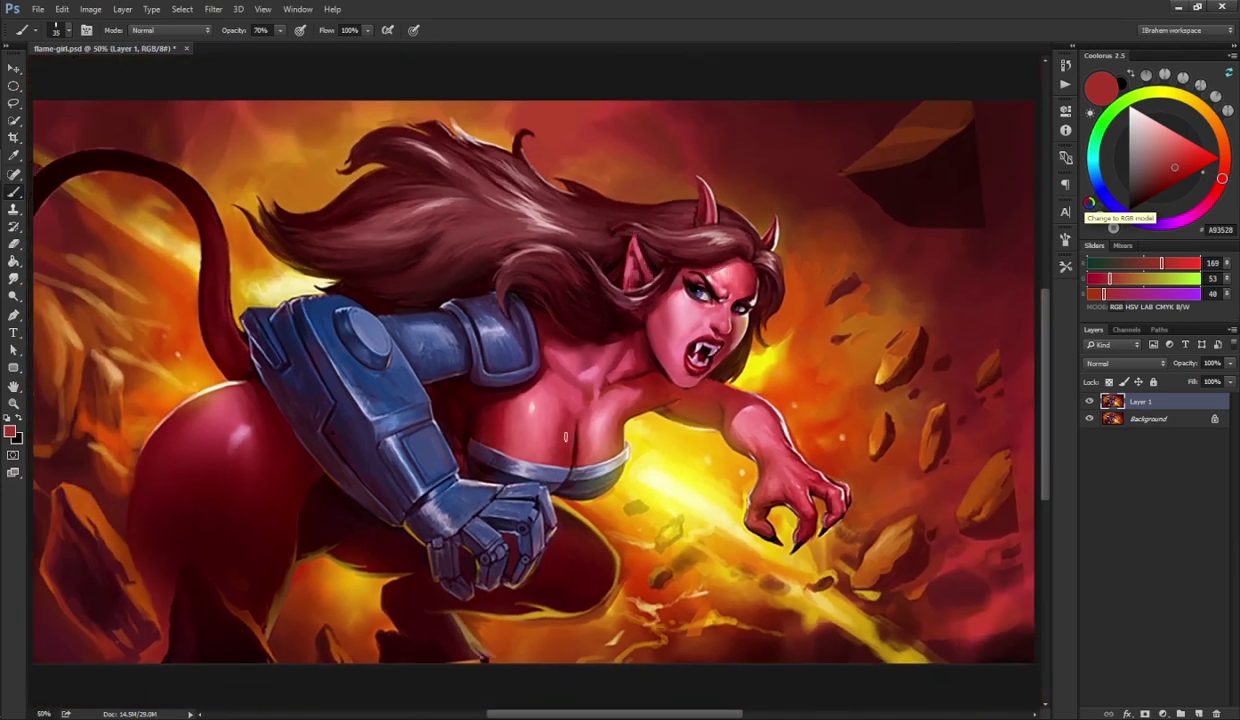
left_click(586, 372, "alt")
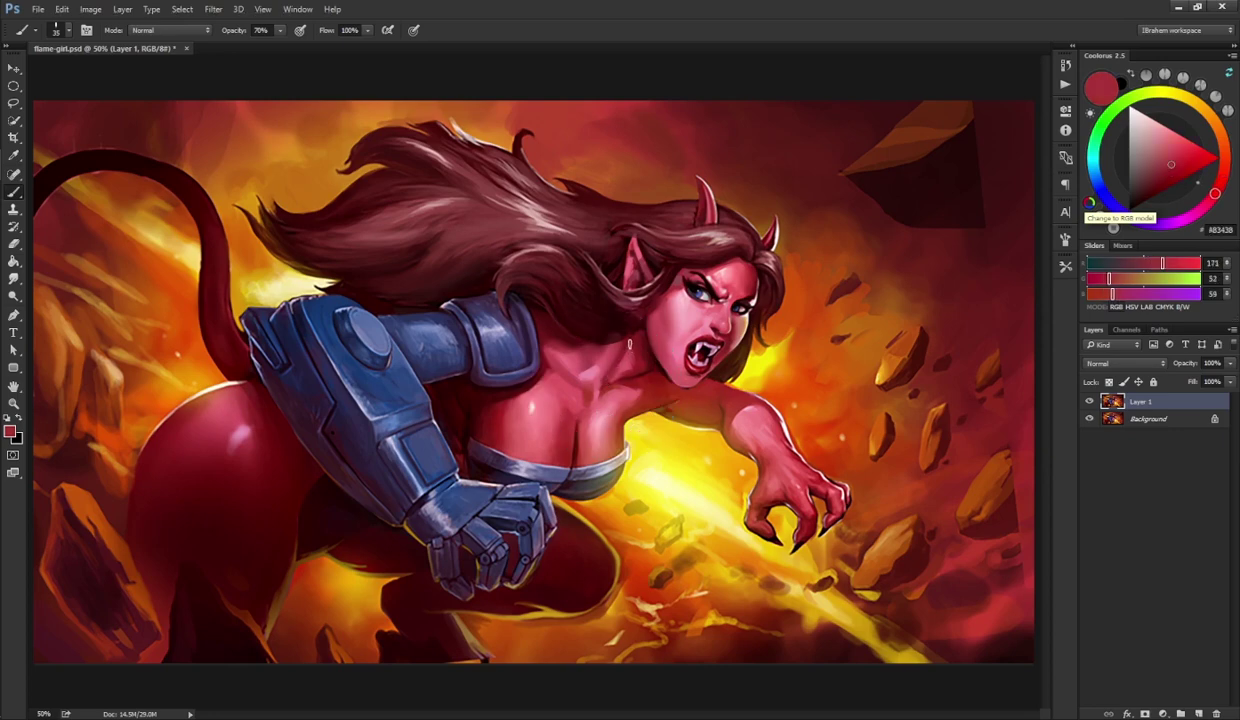
left_click(604, 378, "alt")
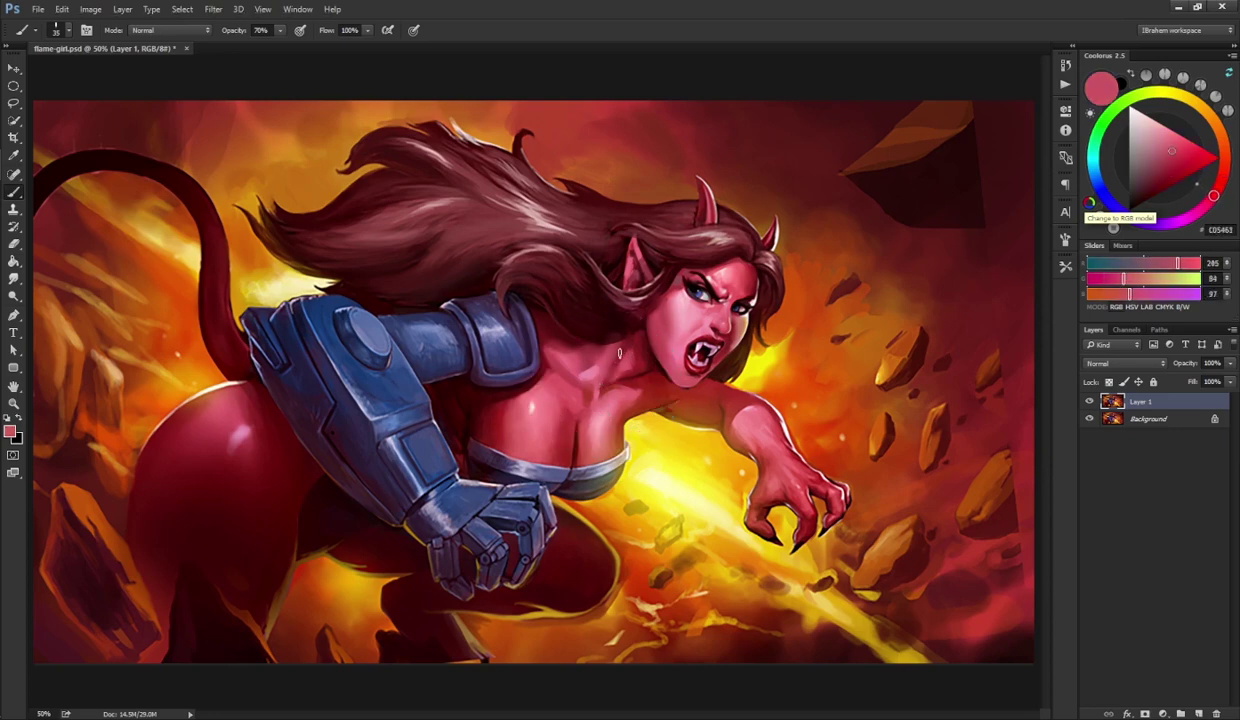
left_click(693, 290, "alt")
- Lasso the head, armored shoulder and clawed arm on Layer 1 and copy the selection to a new layer
key("l")
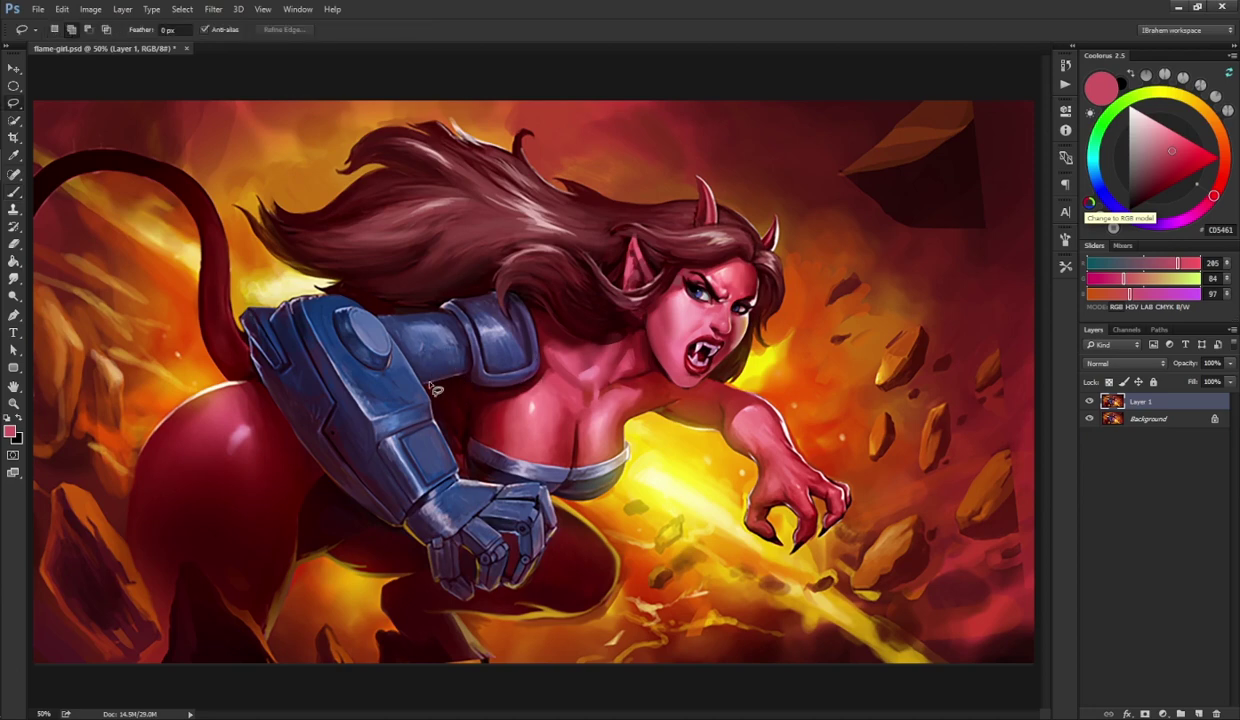
mouse_move(433, 390)
left_mouse_down()
mouse_move(415, 333)
mouse_move(496, 226)
mouse_move(673, 140)
mouse_move(807, 208)
mouse_move(861, 393)
mouse_move(849, 548)
mouse_move(705, 556)
mouse_move(691, 452)
mouse_move(669, 422)
mouse_move(549, 402)
mouse_move(462, 408)
left_mouse_up()
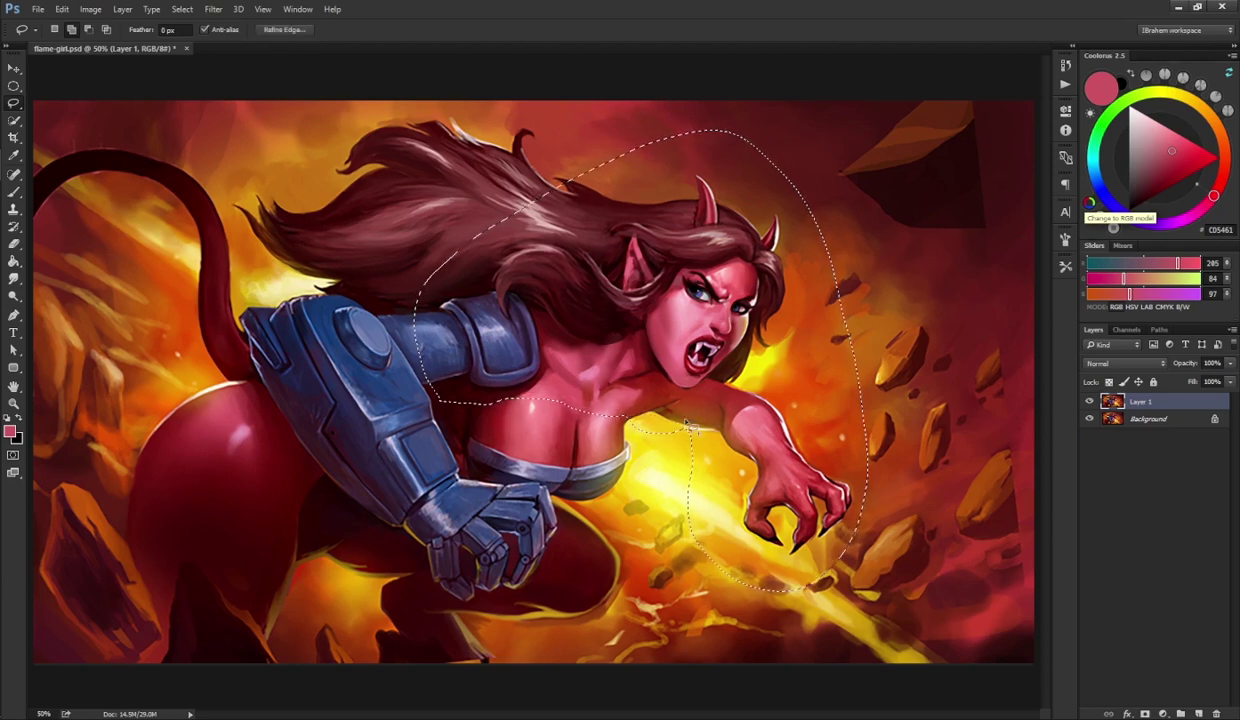
key("ctrl")
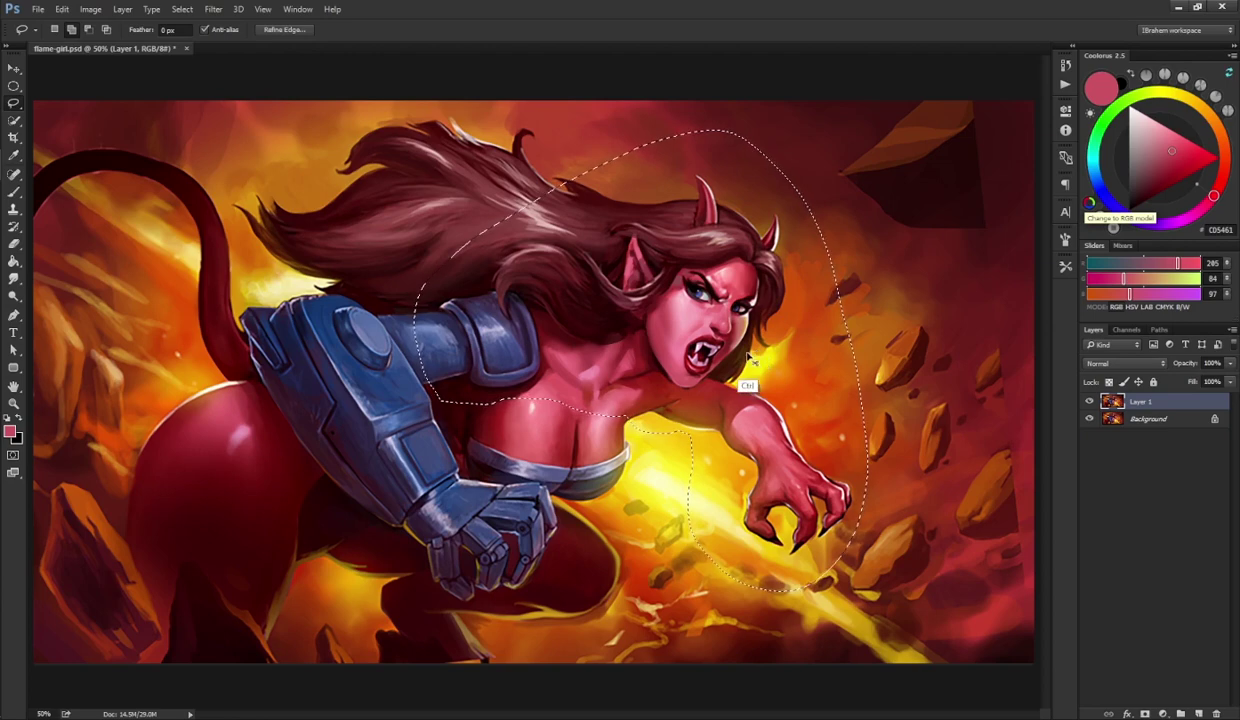
key("ctrl+j")
- Rotate the copied head and arm by -0.86° and shift them slightly up and toward the clawed hand
key("ctrl+t")
left_click_drag(897, 385, 930, 372)
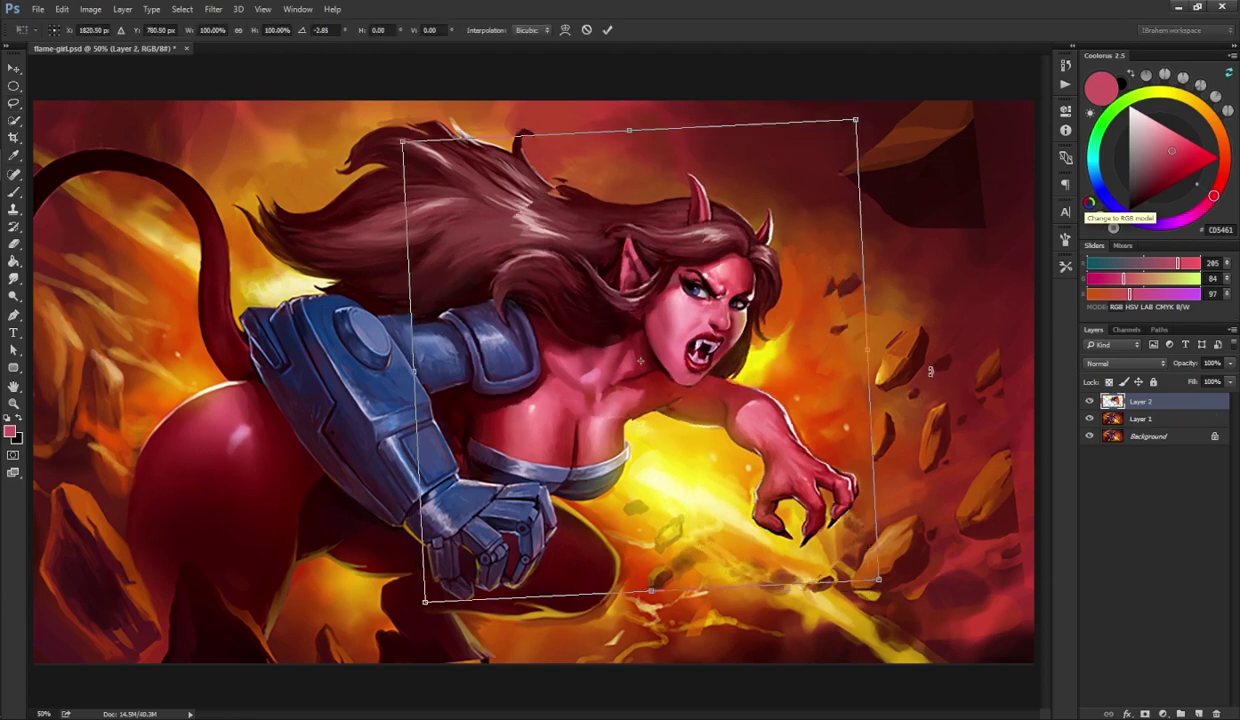
left_click_drag(804, 434, 813, 418)
left_click_drag(913, 373, 914, 382)
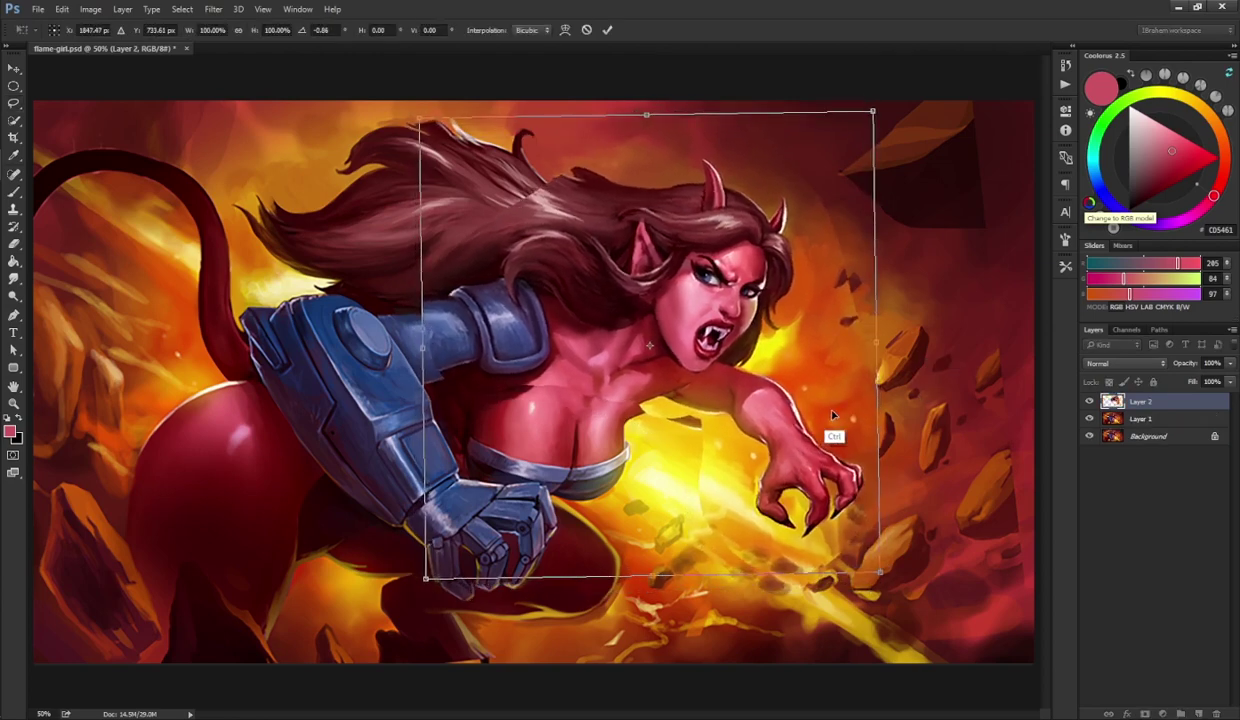
left_click_drag(832, 414, 828, 400)
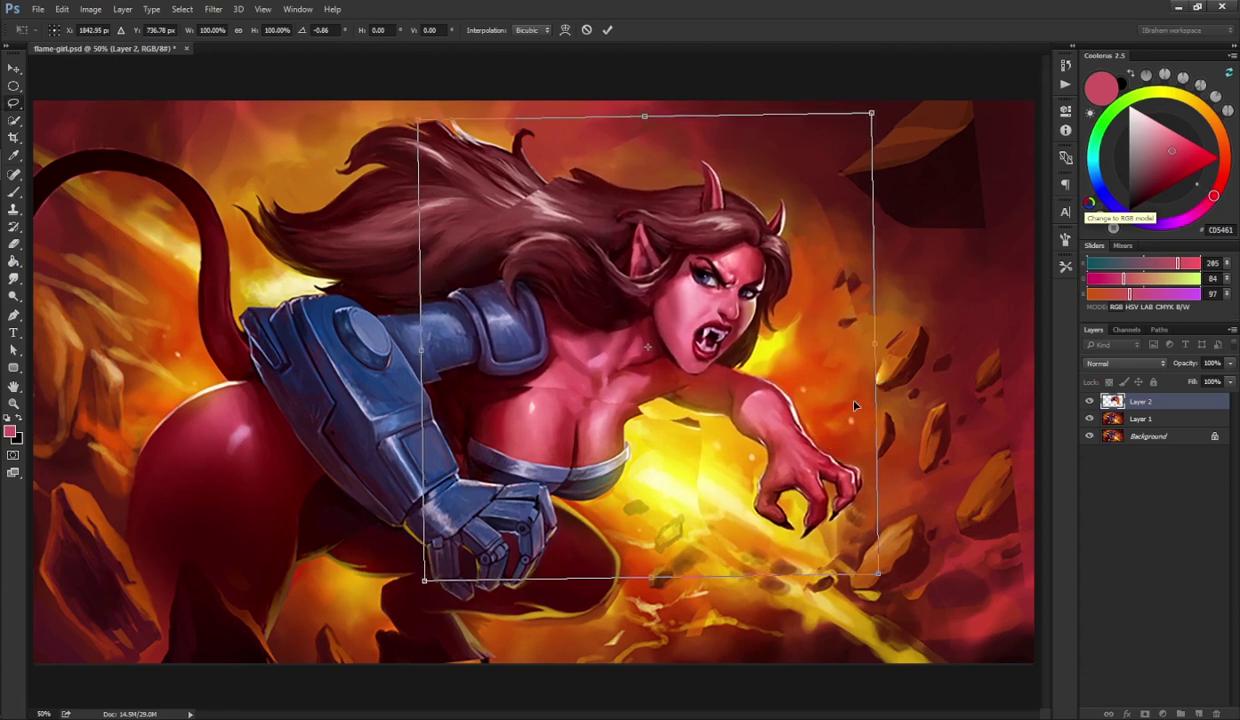
key("Return")
- Paint over the seam across the upper chest on Layer 2 with sampled pink and red, smudging the transition
key("b")
left_click(550, 374, "alt")
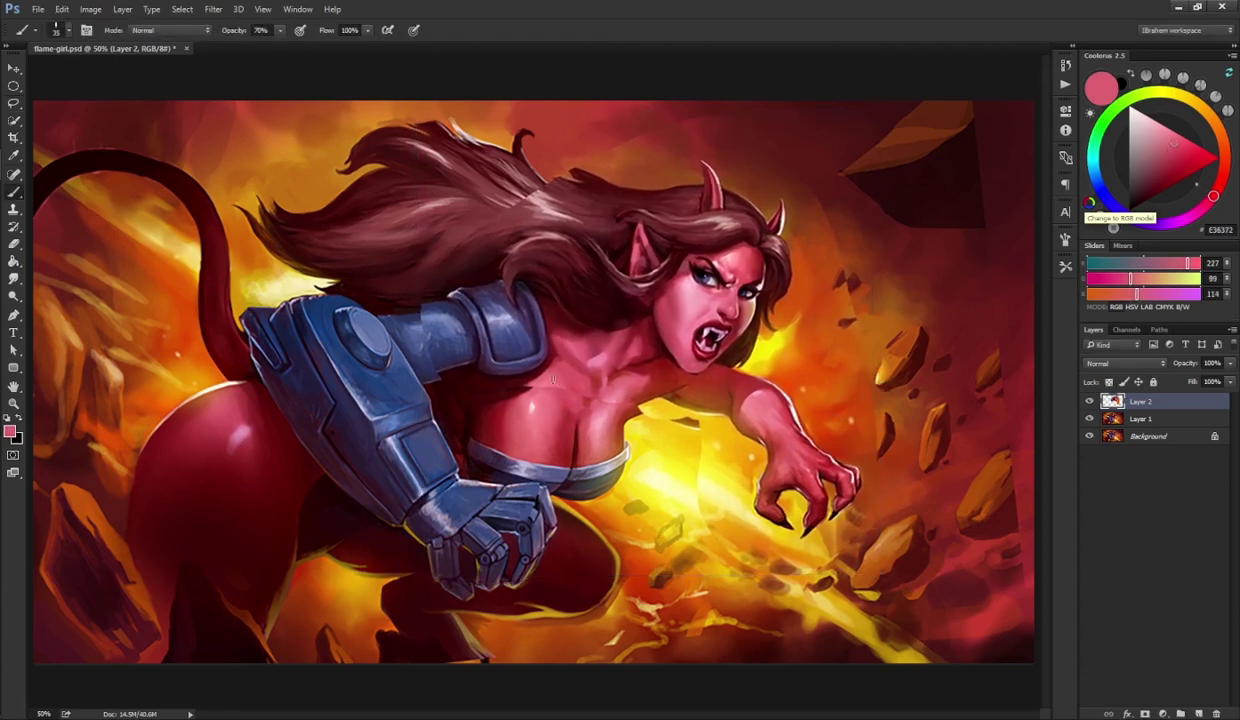
left_click(563, 422, "alt")
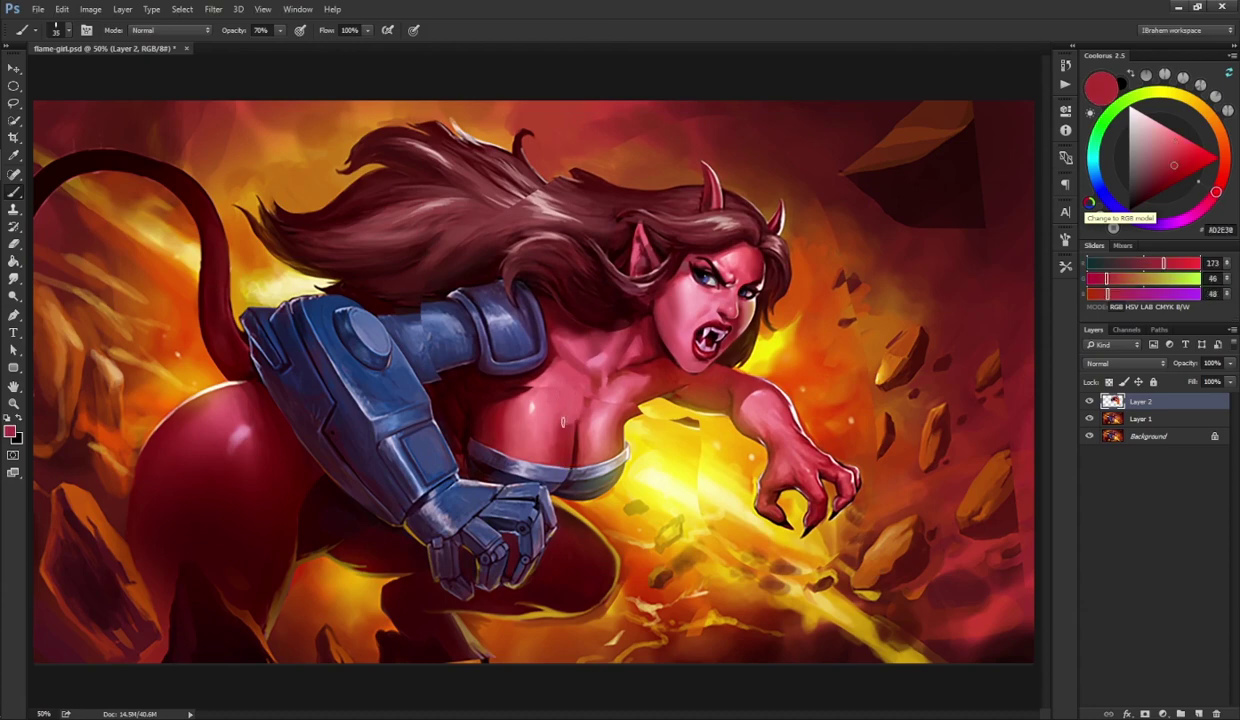
key("r")
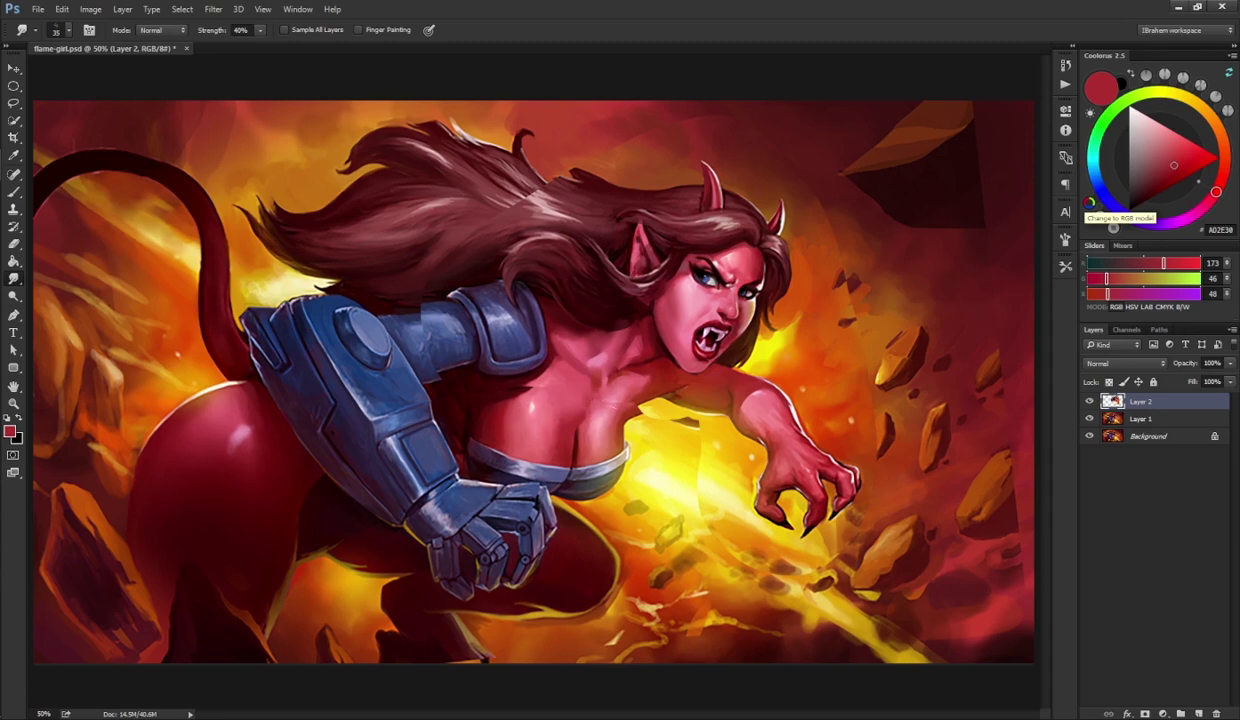
- Clean up the chest's outer edge beside the glowing background with sampled yellow and brownish red
key("b")
left_click(637, 440, "alt")
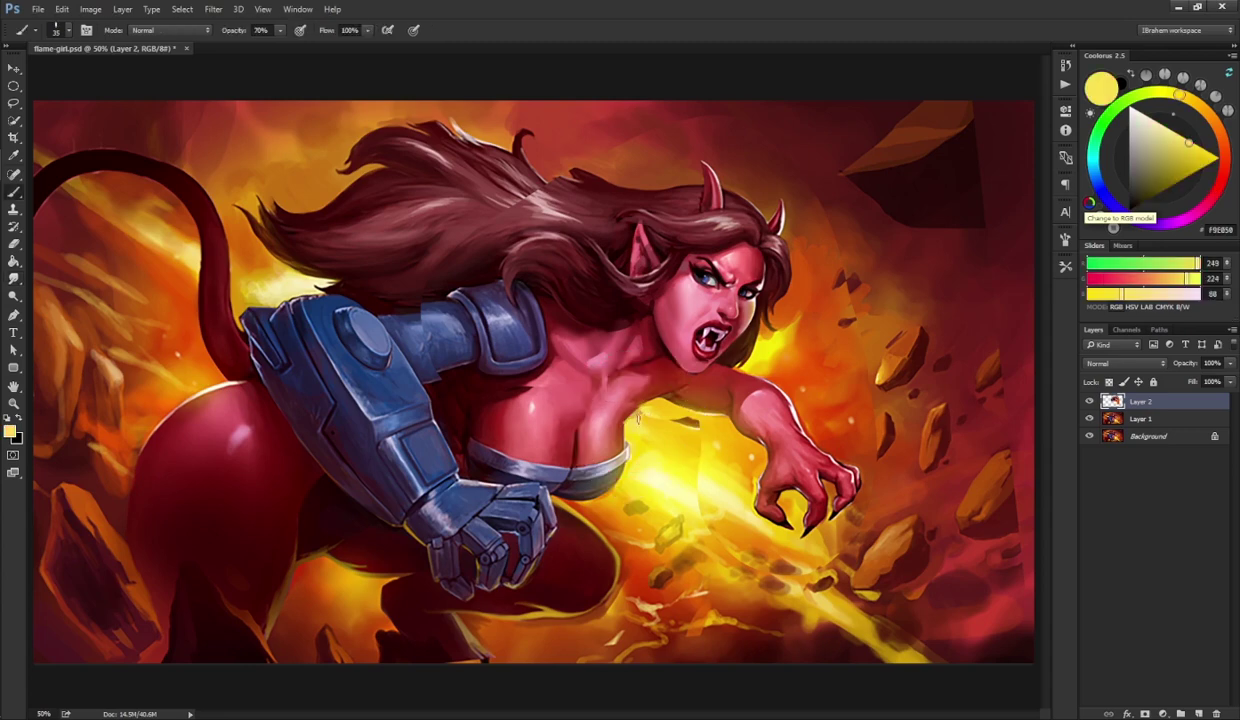
left_click(615, 427, "alt")
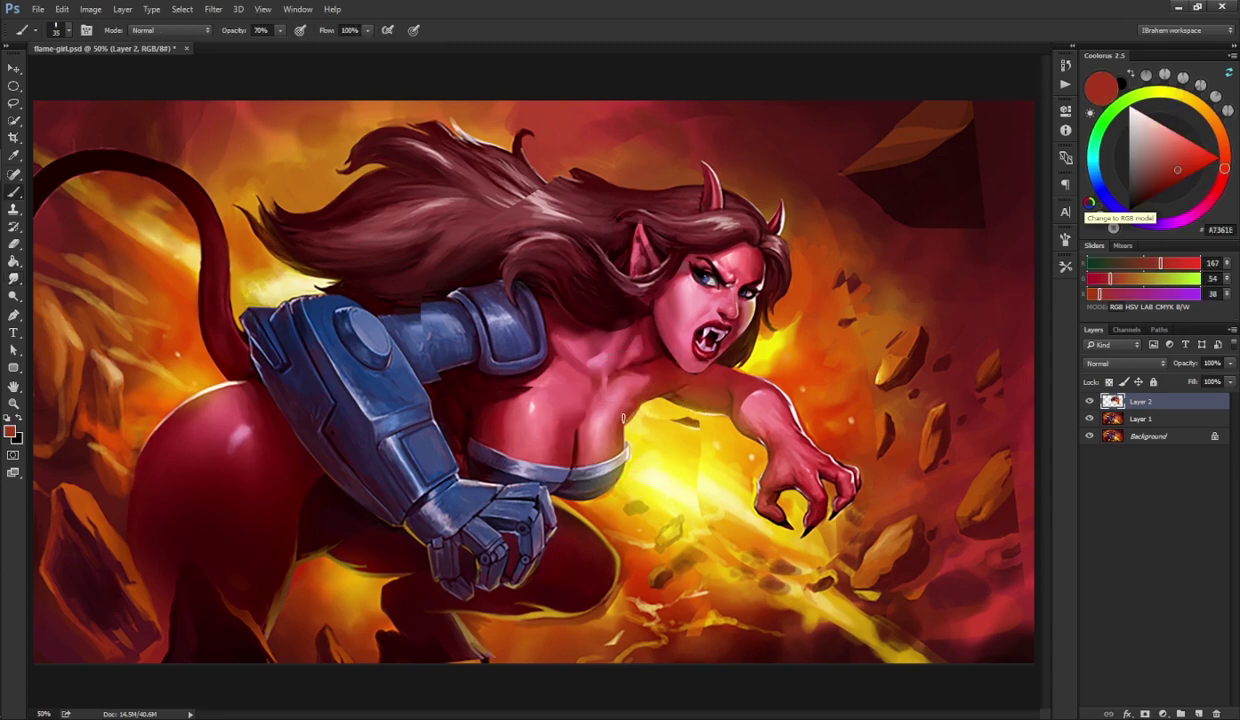
left_click(642, 411, "alt")
left_click(637, 440, "alt")
- Rework the shadow between the neck and the clawed arm's shoulder with sampled dark red and orange-red tones
left_click(650, 376, "alt")
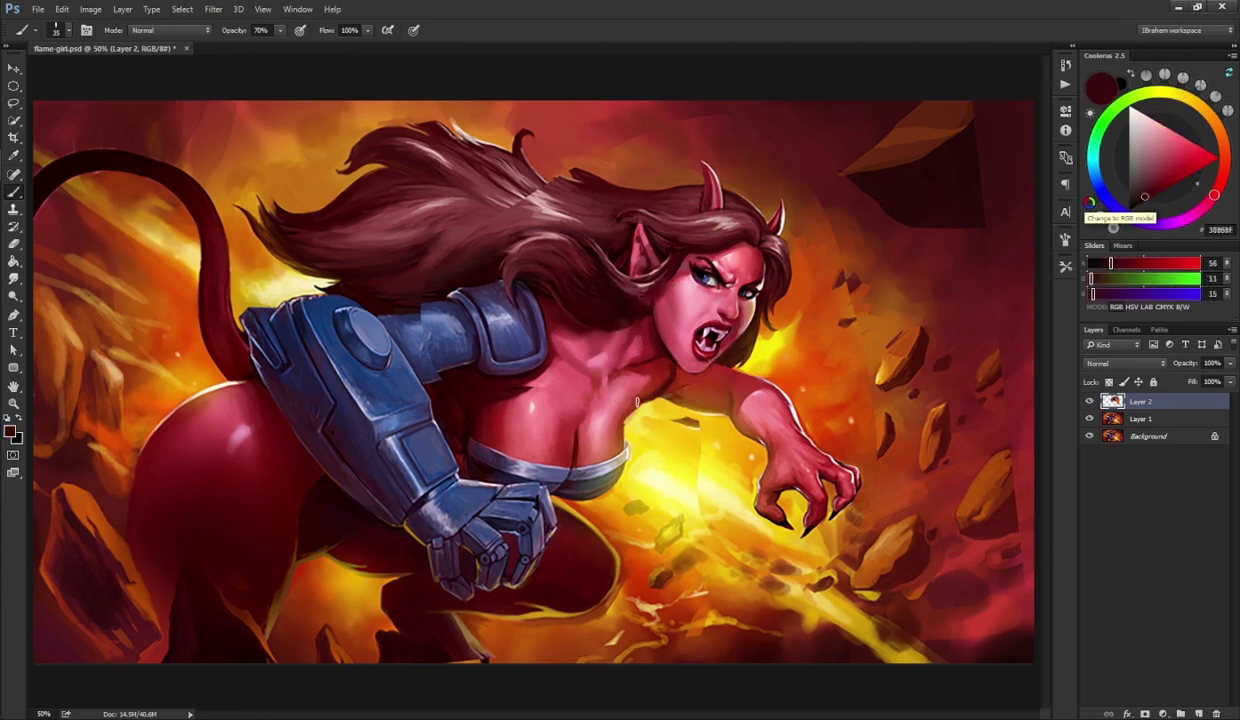
left_click(656, 386, "alt")
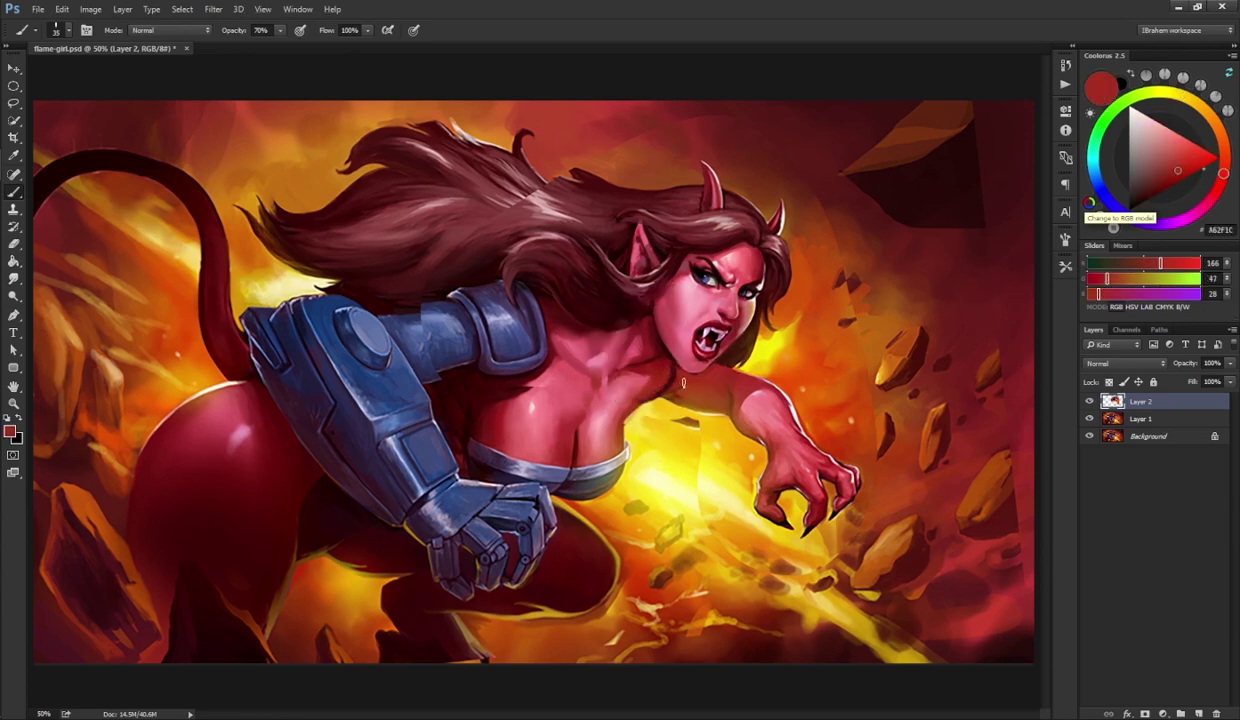
left_click(675, 390, "alt")
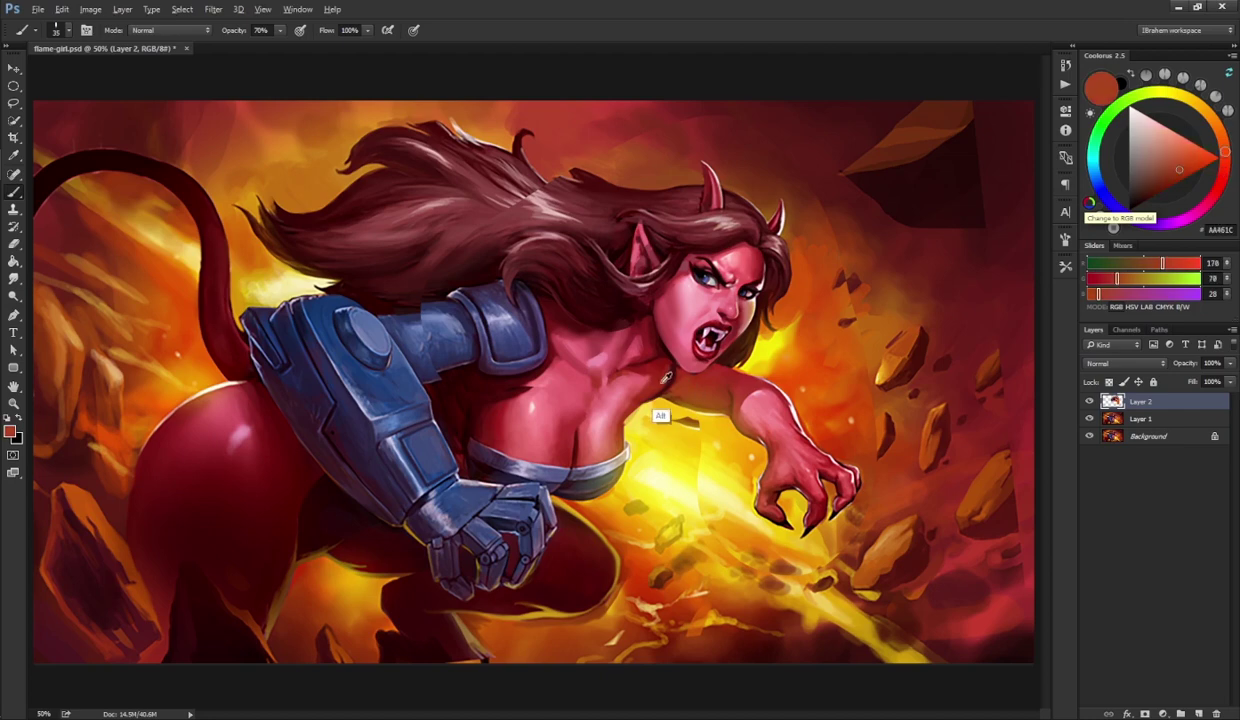
left_click(641, 405, "alt")
key("r")
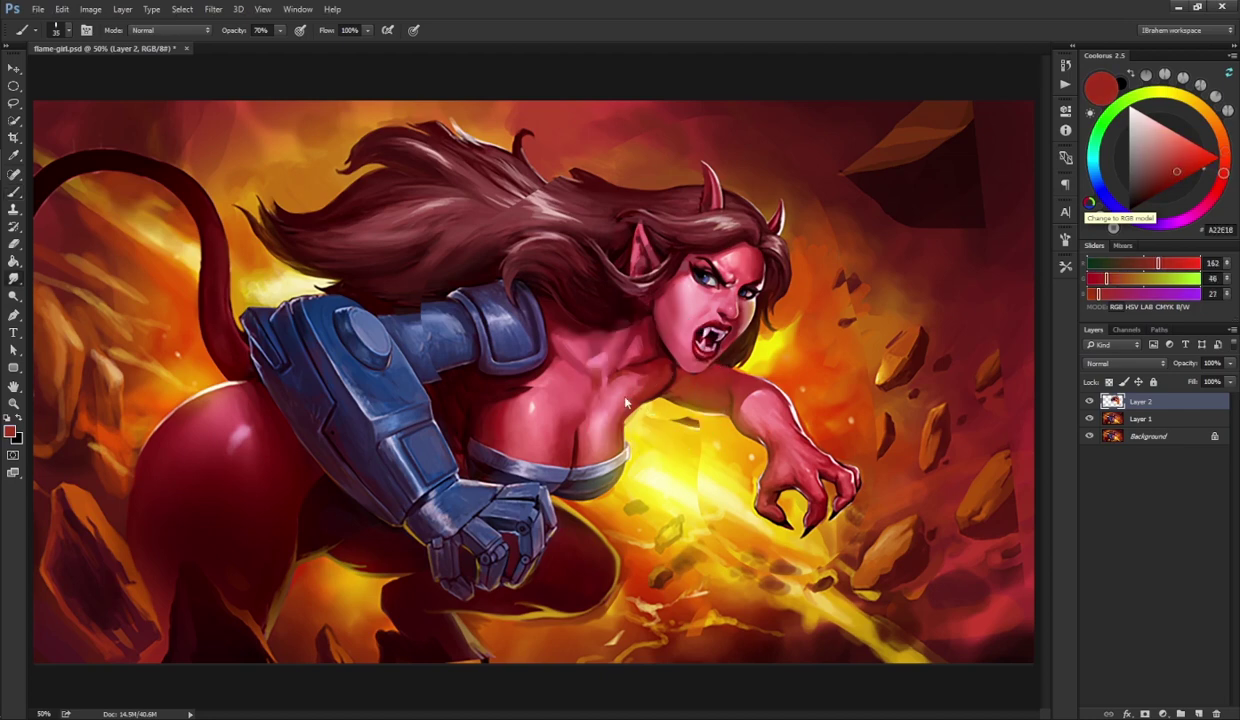
- Flip the canvas horizontally and repaint the clawed arm's shoulder and underarm edge with sampled dark red, yellow and muted red
key("b")
key("ctrl+f")
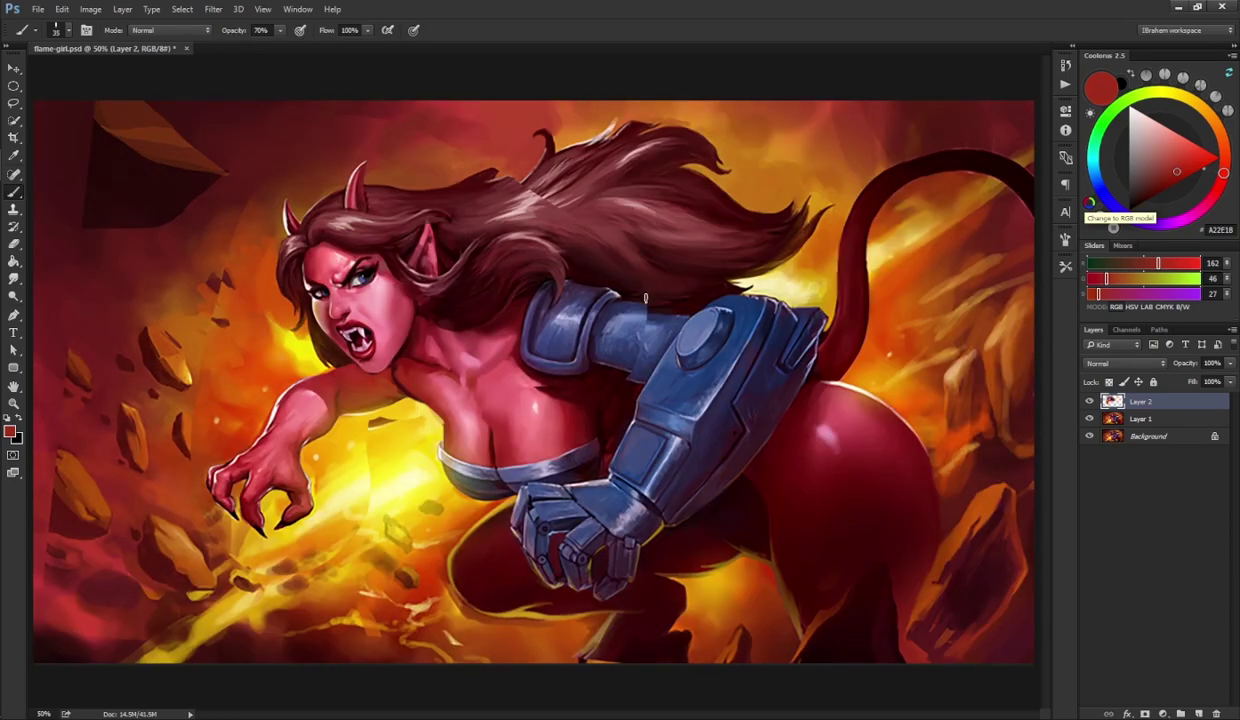
key("alt")
left_click(424, 359, "alt")
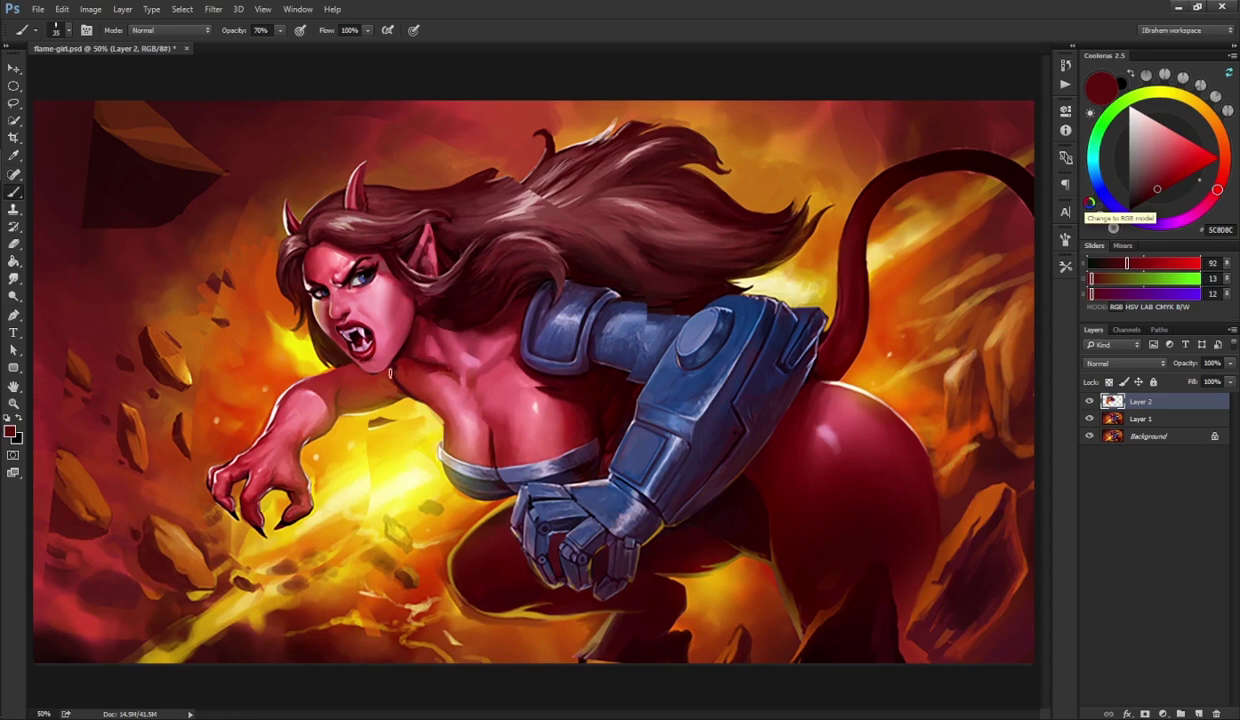
left_click(421, 402, "alt")
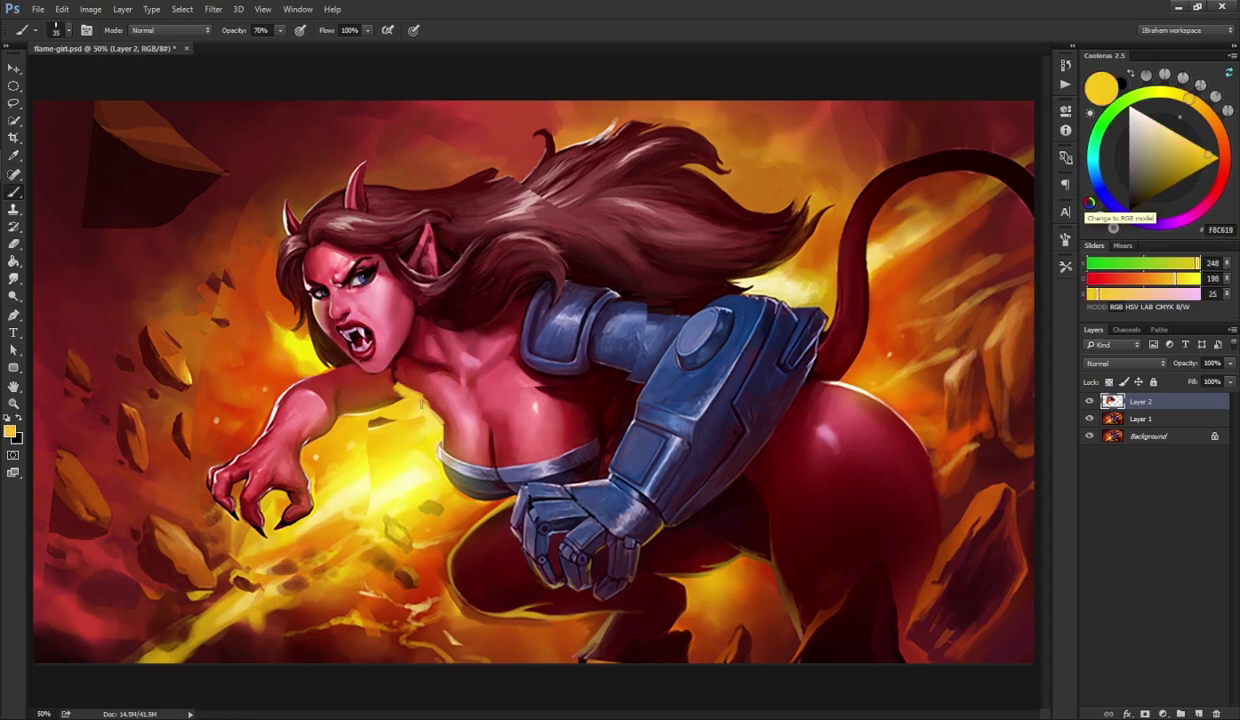
left_click(384, 356, "alt")
left_click(403, 372, "alt")
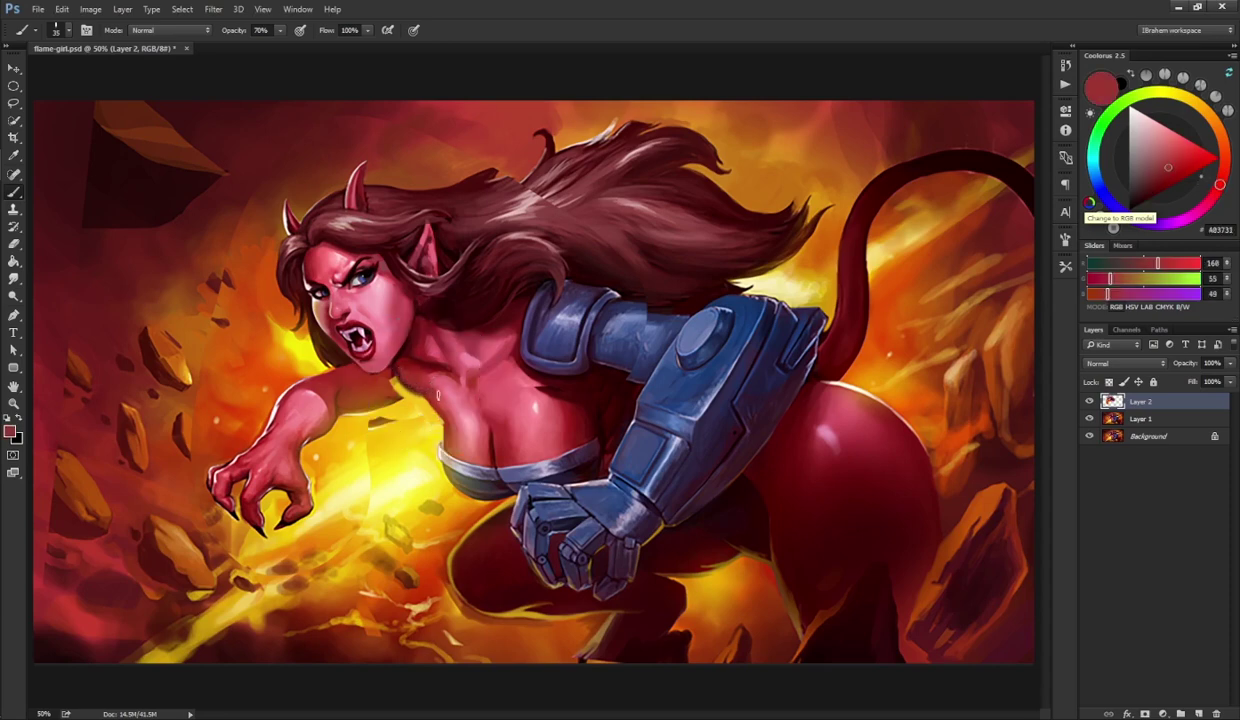
- Refine the collarbone and shoulder below the chin with sampled dark red, pink and orange-brown tones
left_click(421, 377, "alt")
left_click(434, 381, "alt")
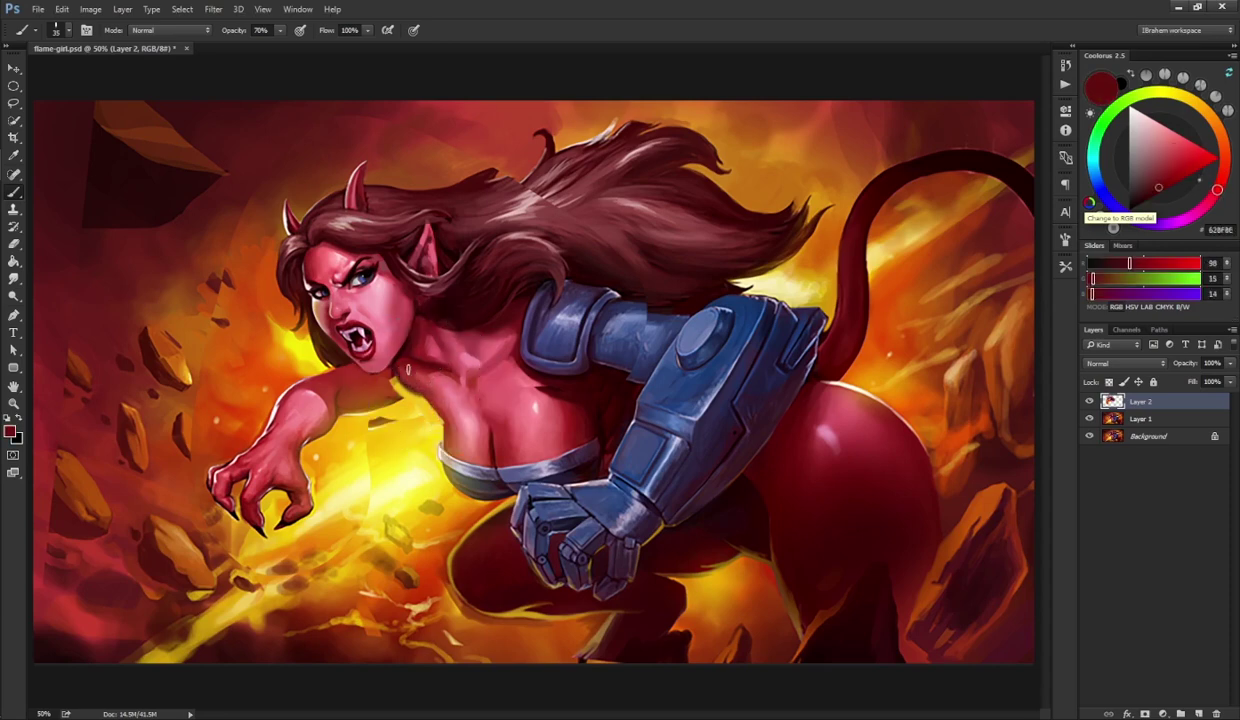
left_click(444, 378, "alt")
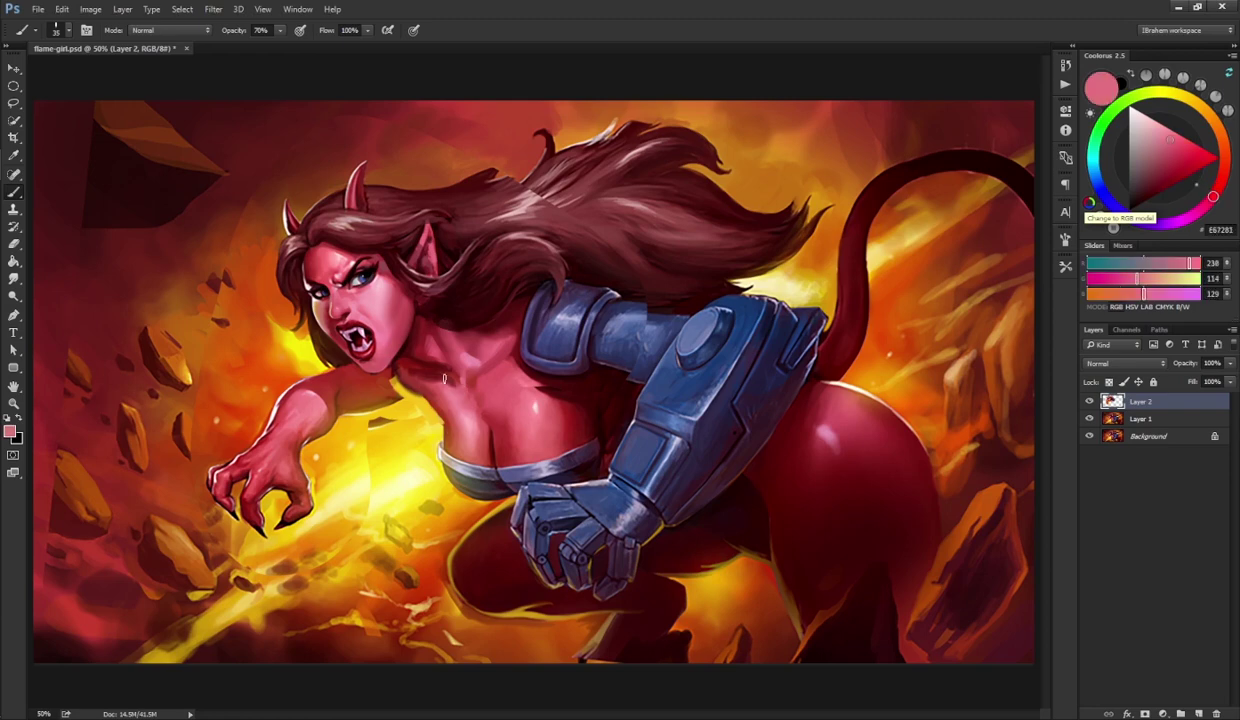
left_click(411, 367, "alt")
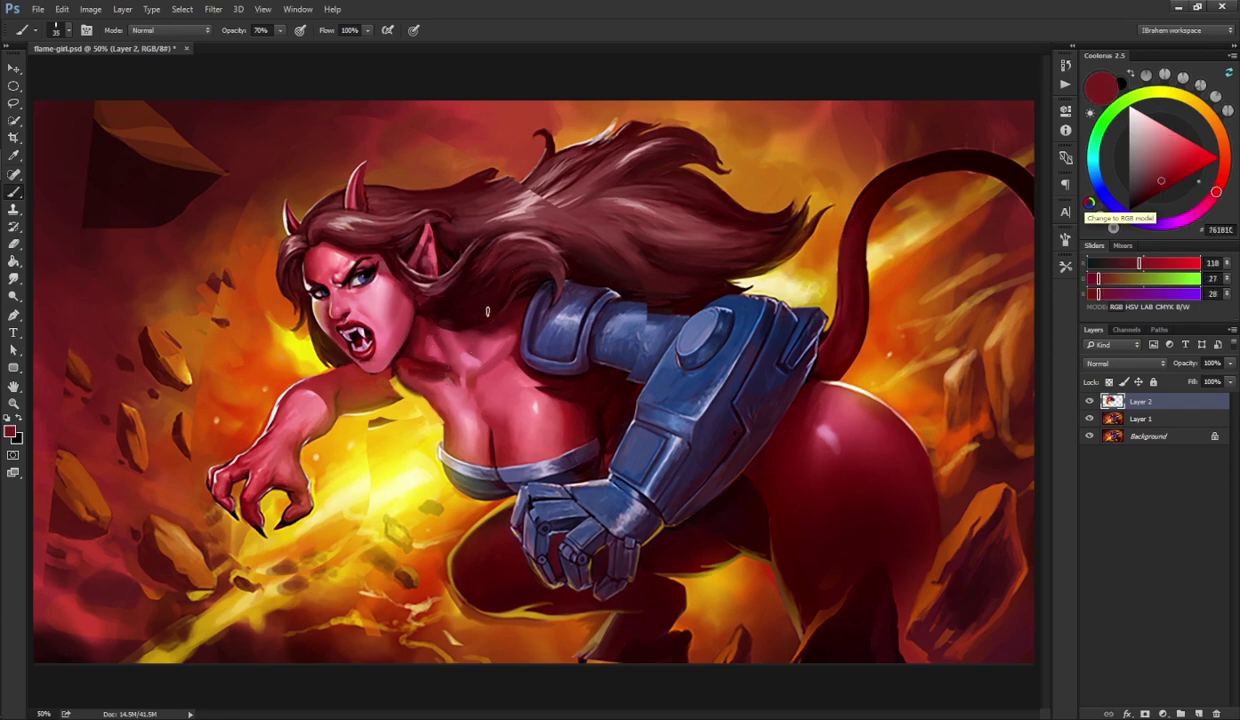
left_click(392, 398, "alt")
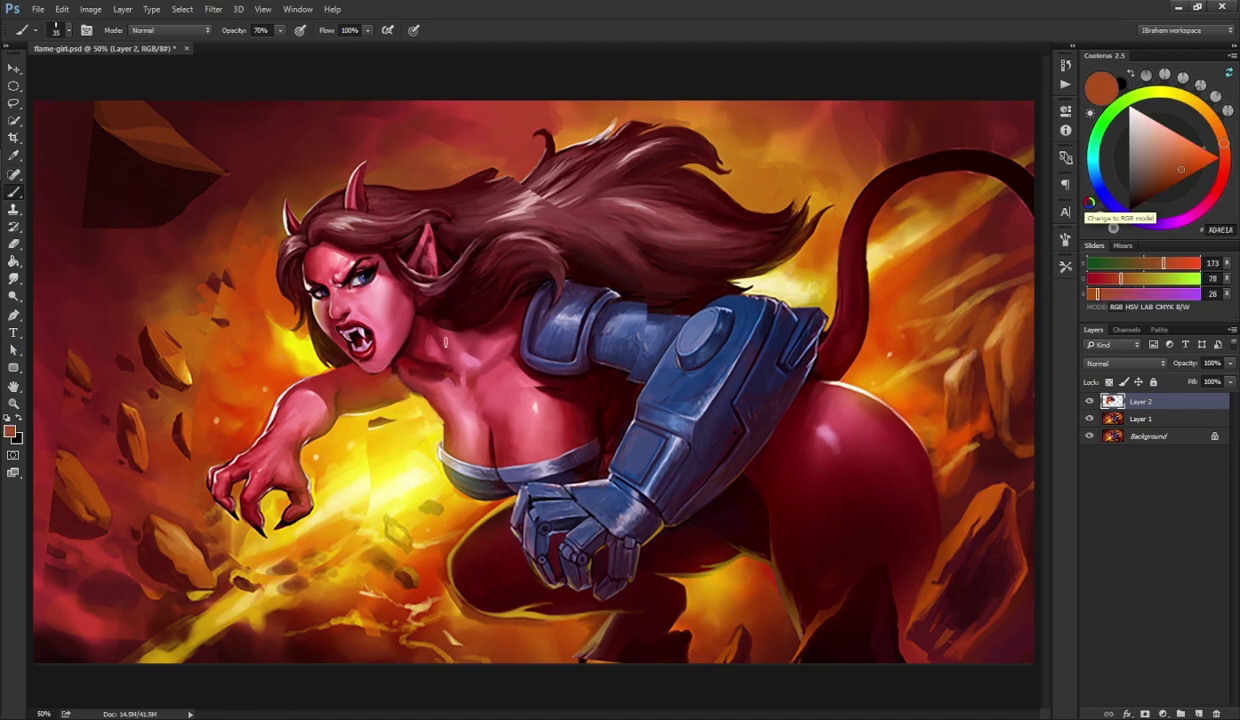
left_click(421, 370, "alt")
left_click(403, 362, "alt")
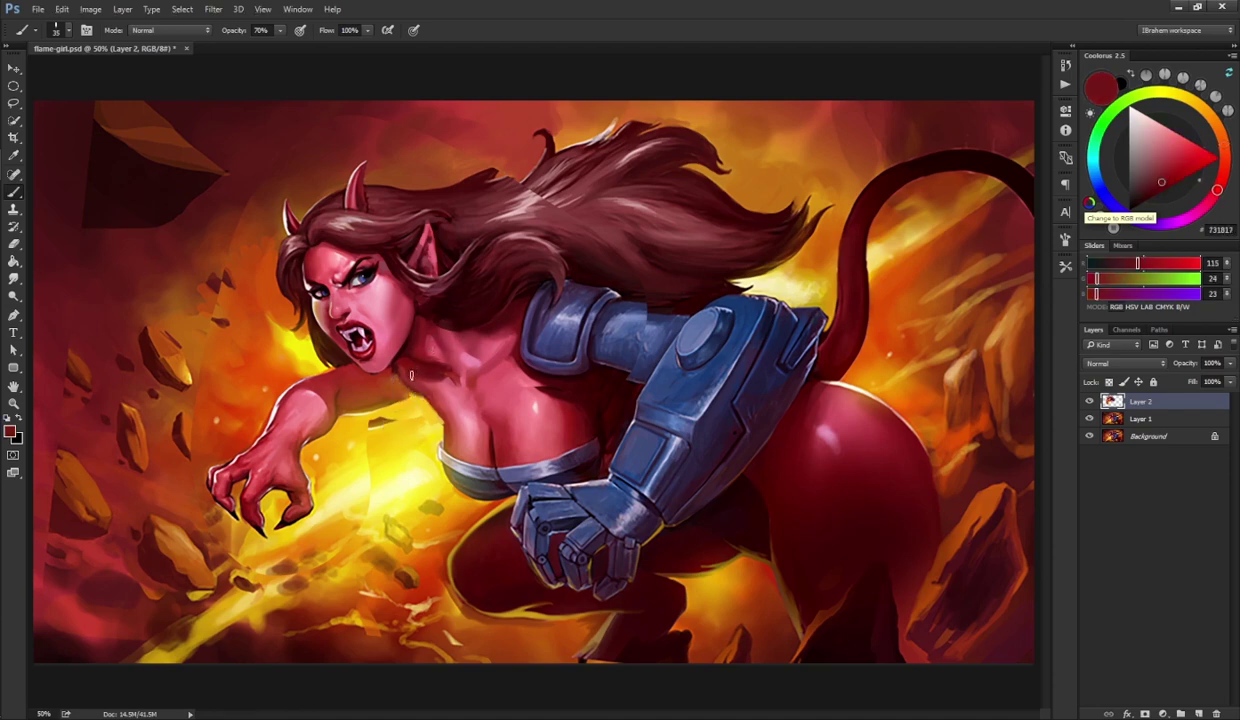
- Shade the shoulder beneath the chin in dark red, repaint the neck with sampled pinkish red and smudge the strokes
left_click_drag(392, 368, 346, 376)
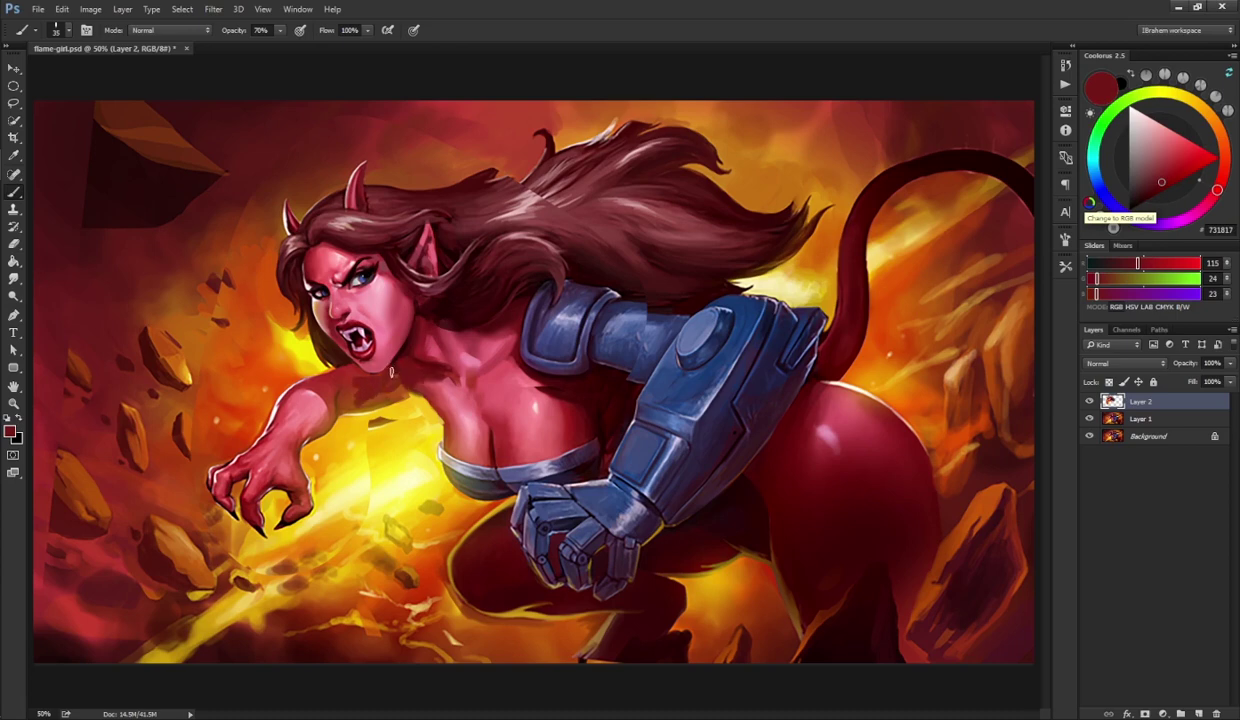
key("r")
key("b")
key("alt")
left_click(430, 350, "alt")
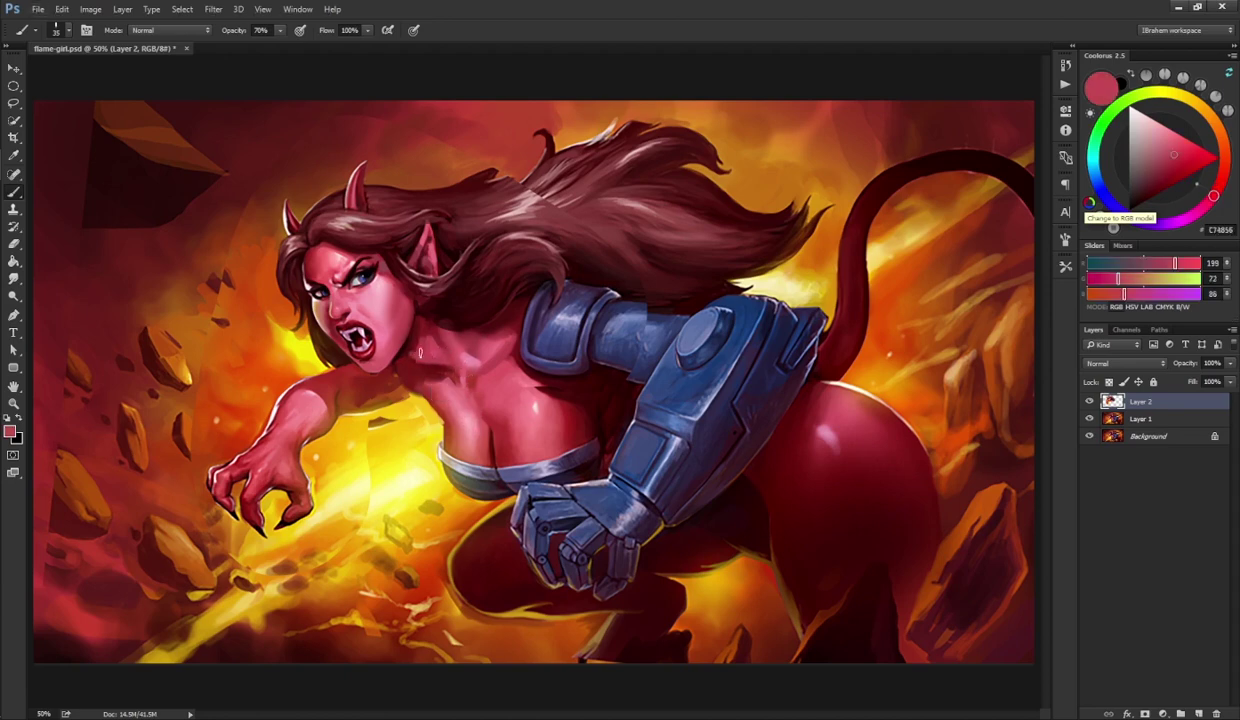
key("r")
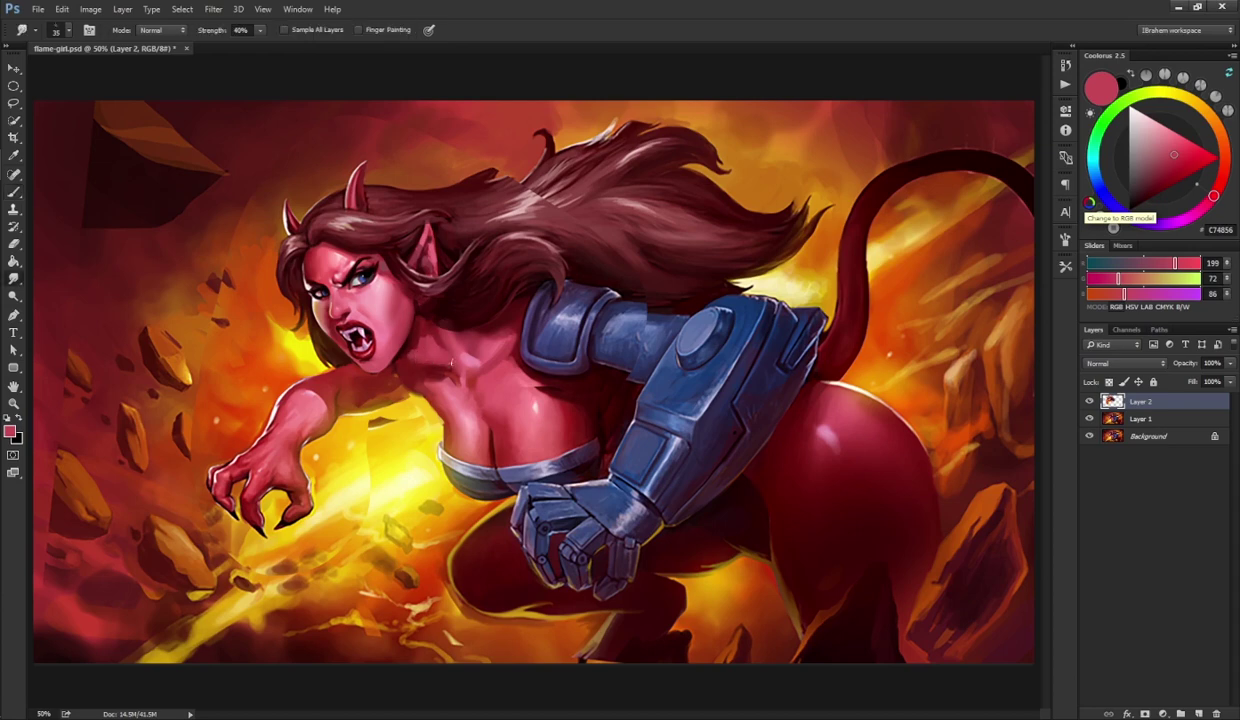
- Deepen the shadow from the jaw to the collarbone with a sampled dark red and touch up the adjoining chest
key("b")
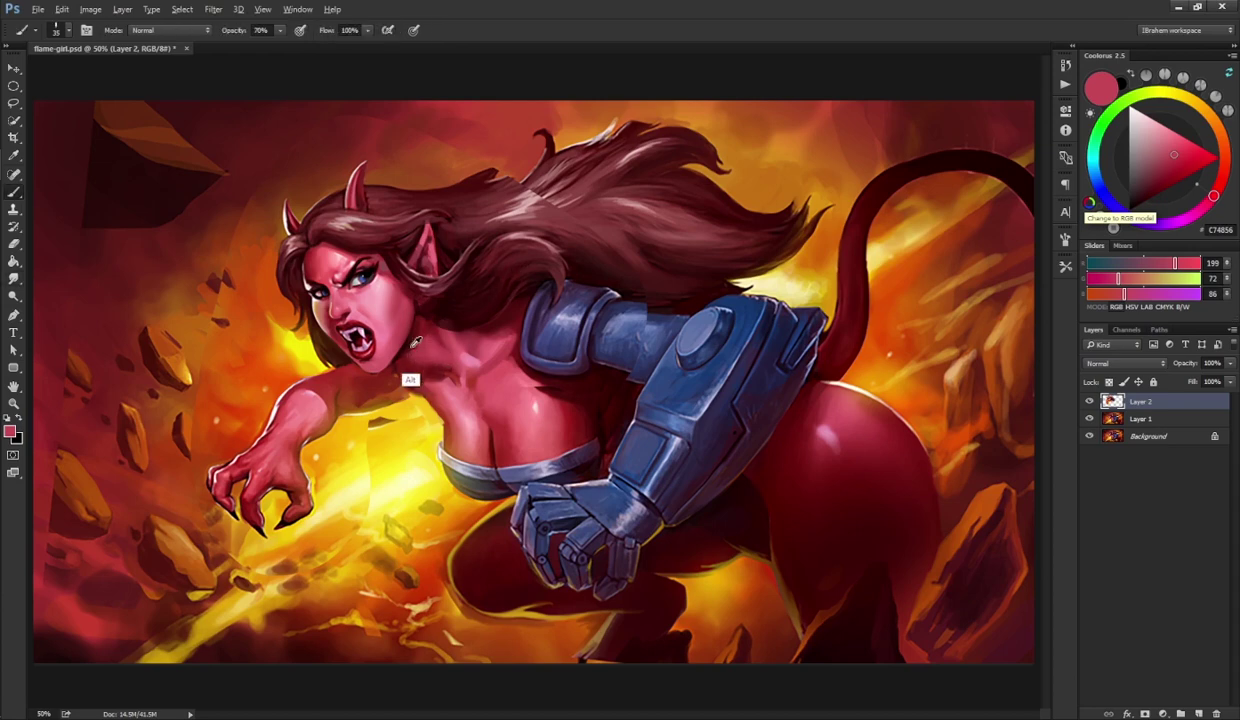
left_click(393, 334, "alt")
left_click_drag(395, 358, 426, 370)
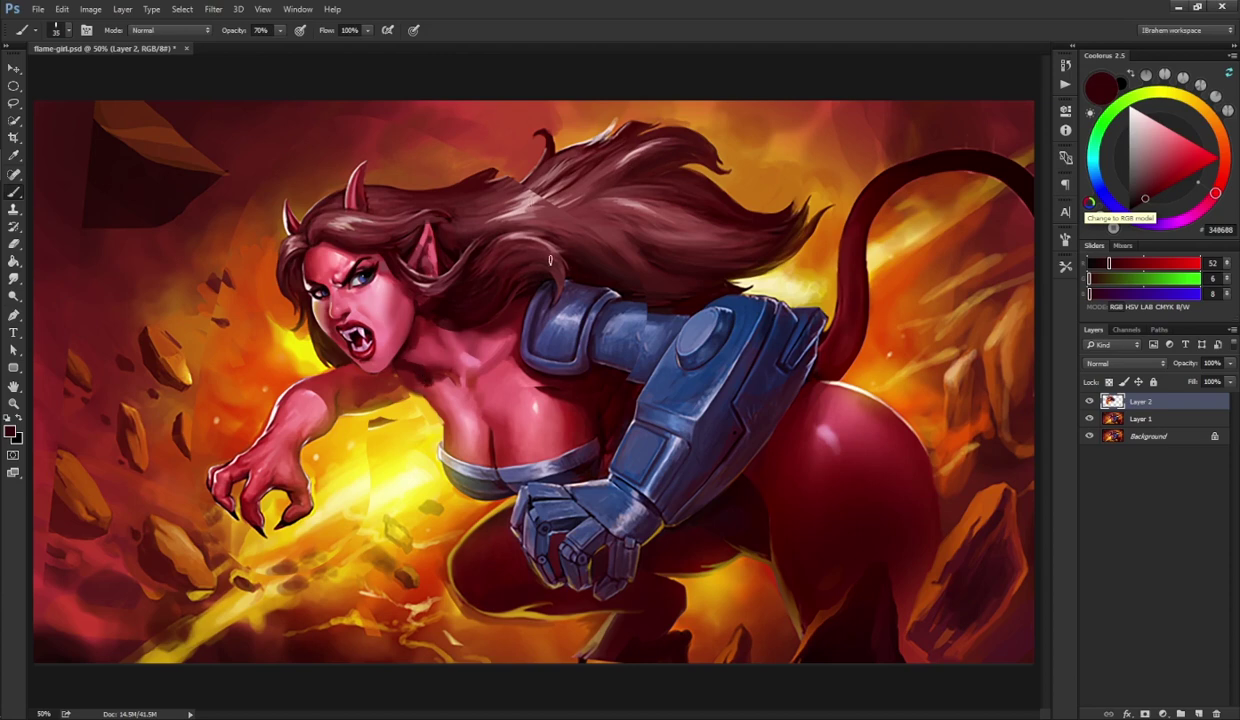
left_click(426, 392, "alt")
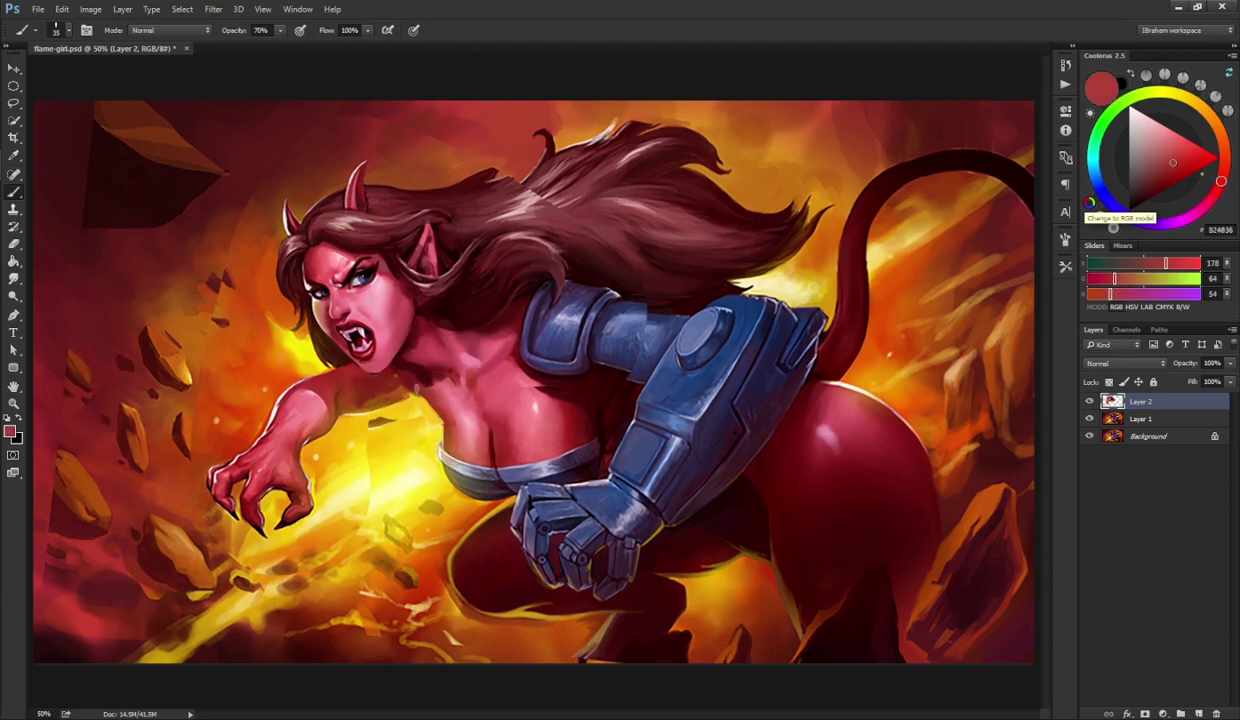
- Refine the chest's outer edge below the clawed arm with a size 15 brush in sampled dark and medium reds
left_click(380, 362, "alt")
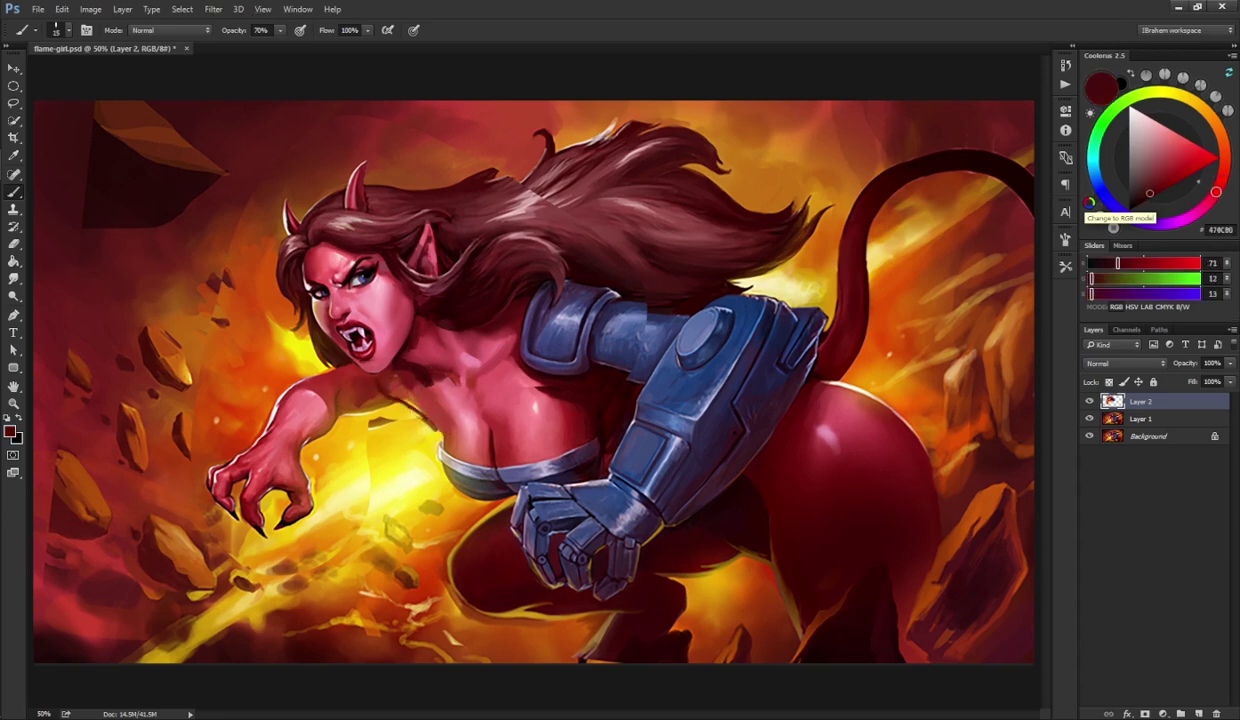
left_click_drag(414, 413, 424, 424)
left_click(421, 397, "alt")
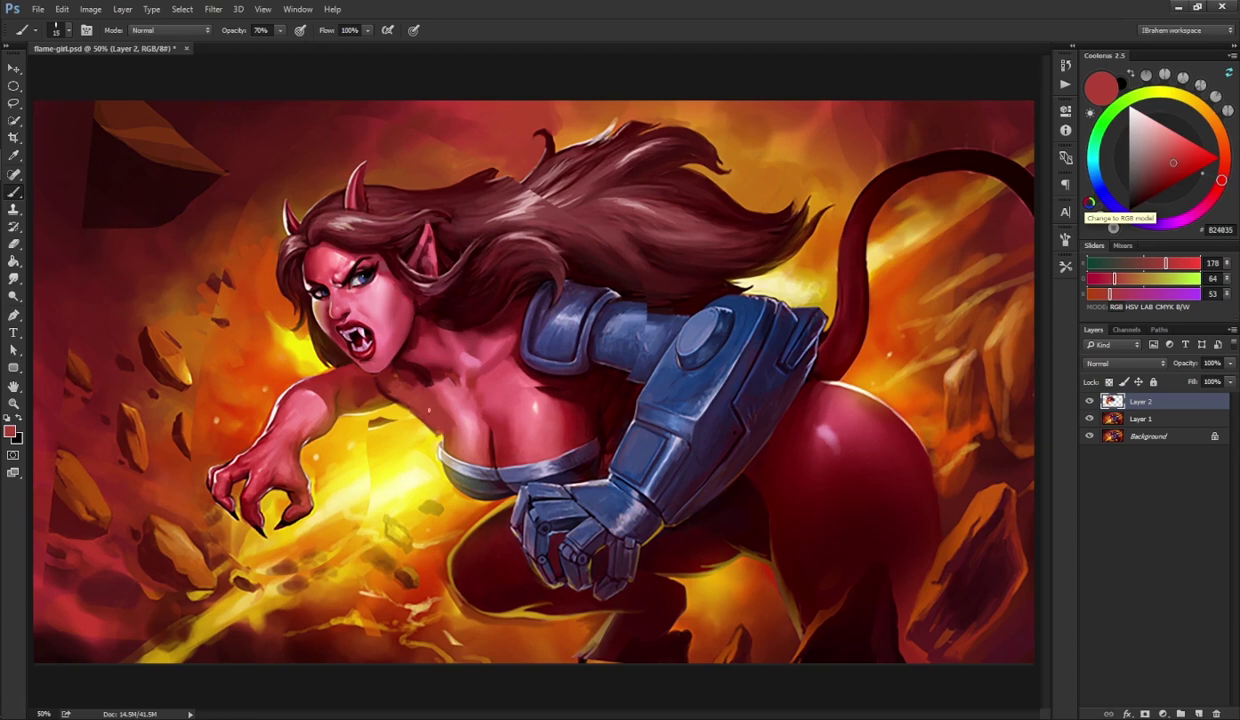
- Flip the canvas back horizontally, then darken and smudge the shadows around the collarbone
key("ctrl+shift+h")
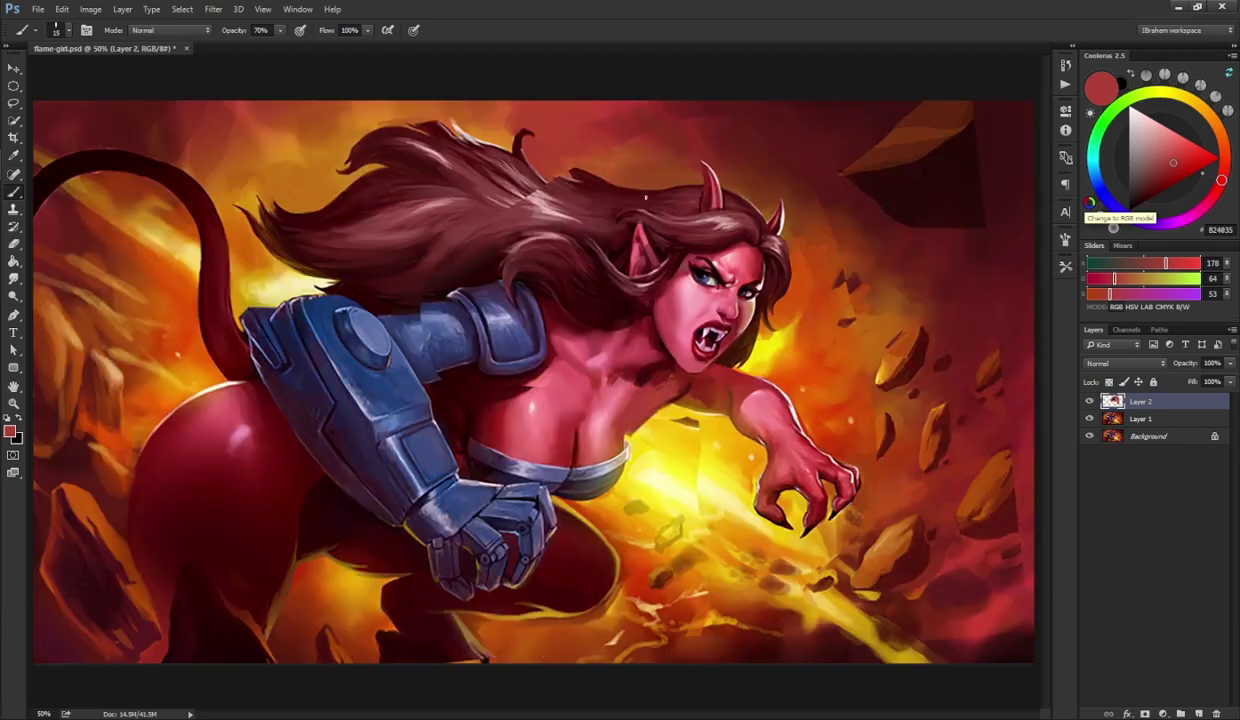
left_click(615, 414, "alt")
left_click(630, 398, "alt")
key("r")
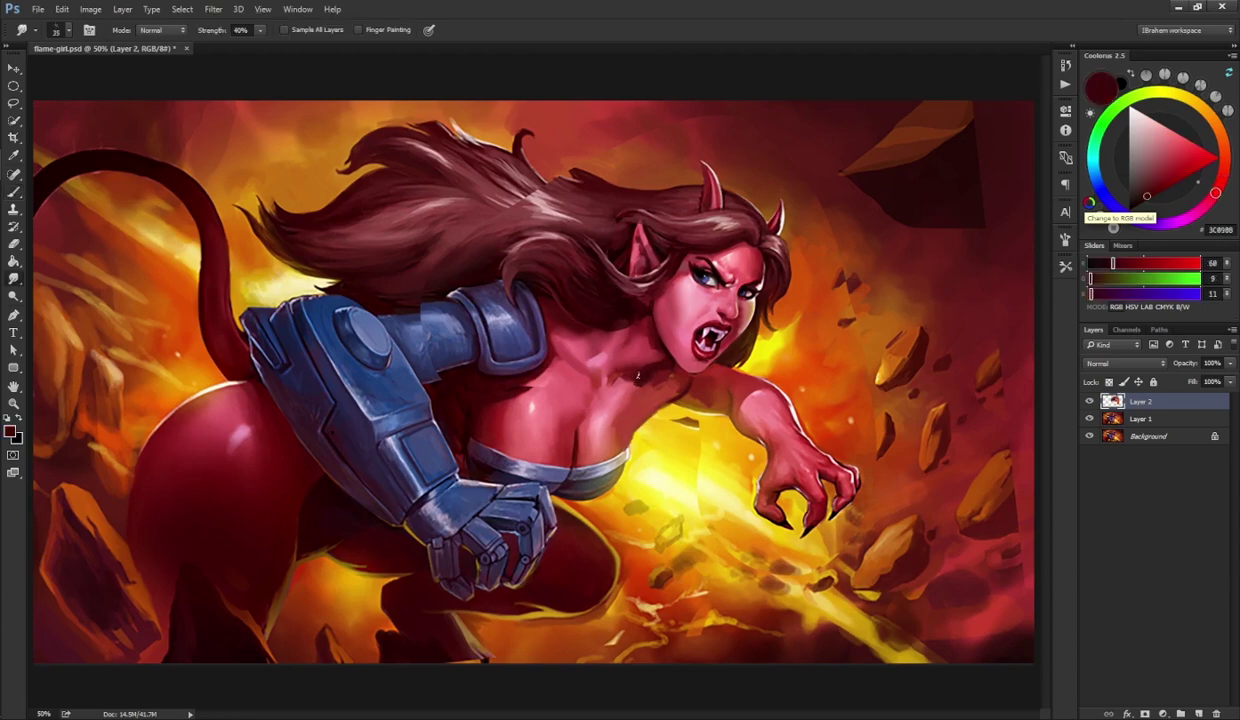
key("b")
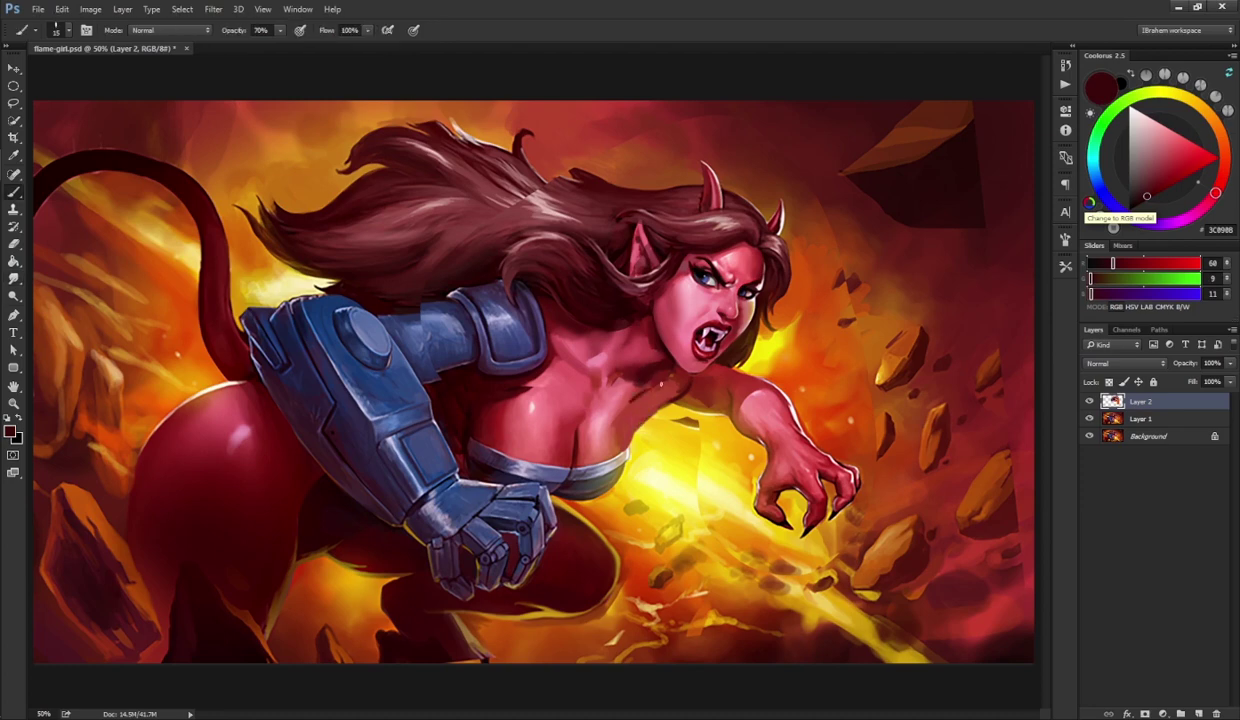
key("r")
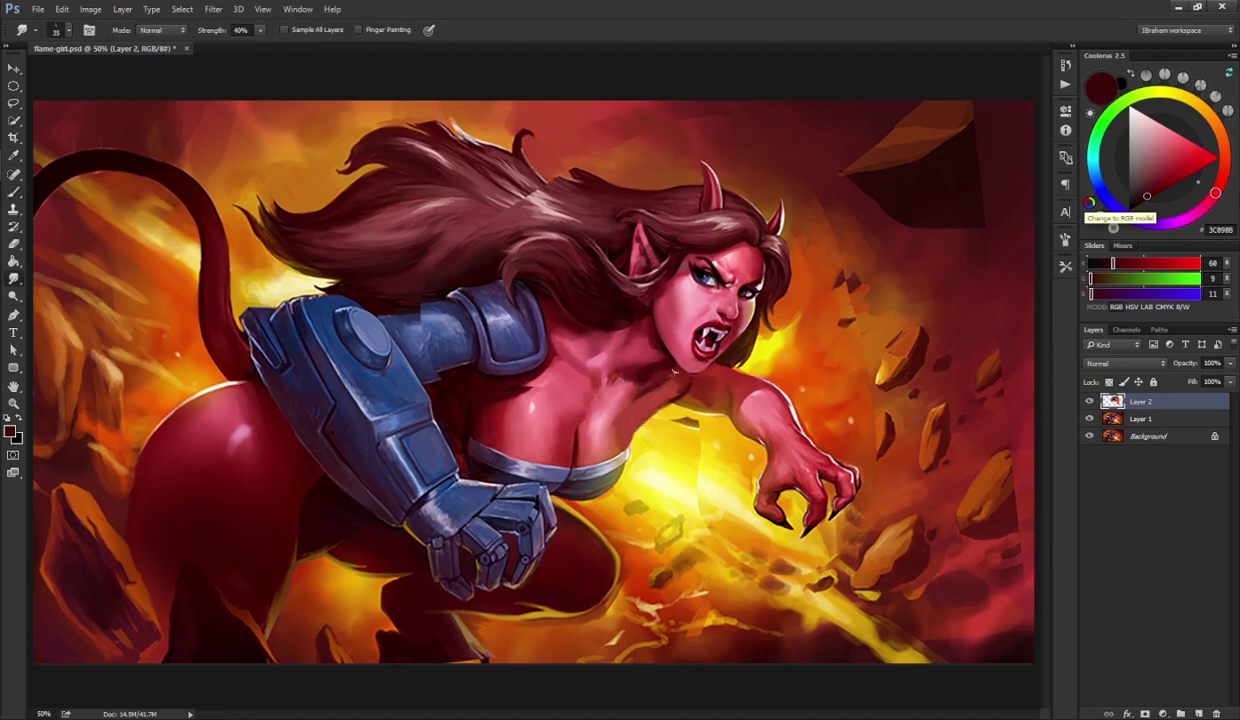
- Paint the chest area below the collarbone with sampled light and dark reds, smudging between strokes
key("b")
left_click(625, 418, "alt")
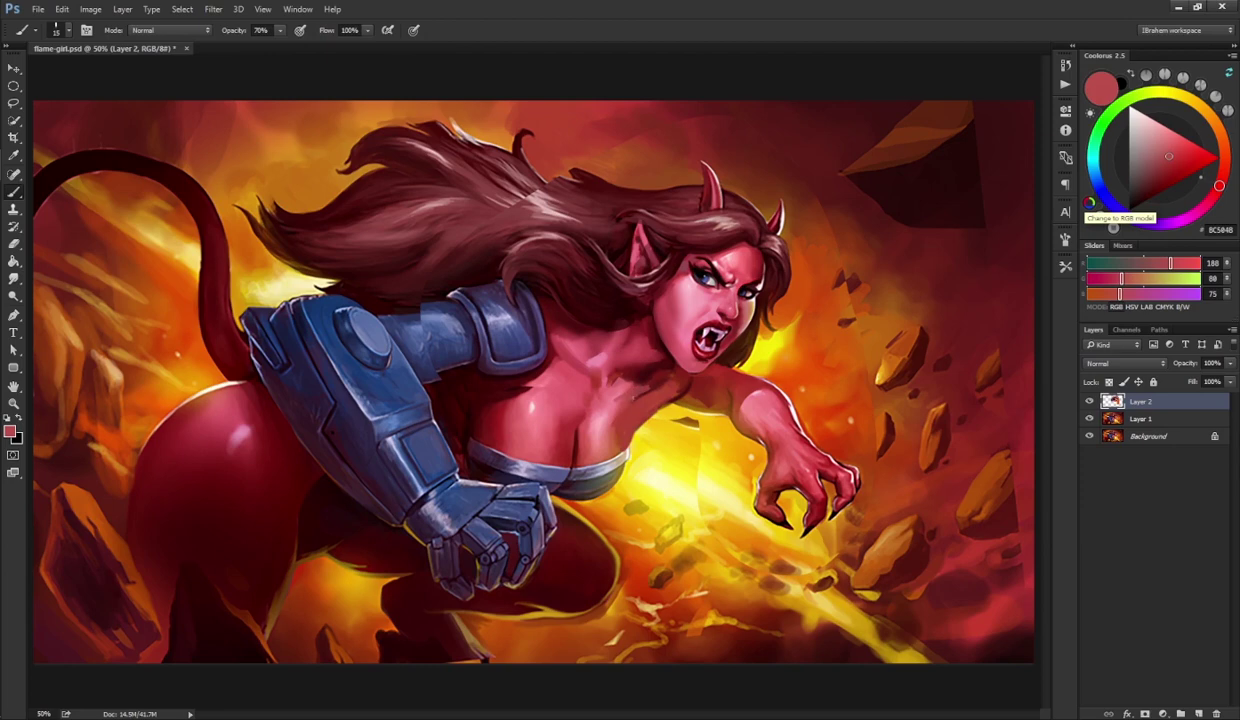
key("r")
key("b")
left_click(636, 392, "alt")
left_click_drag(629, 404, 634, 397)
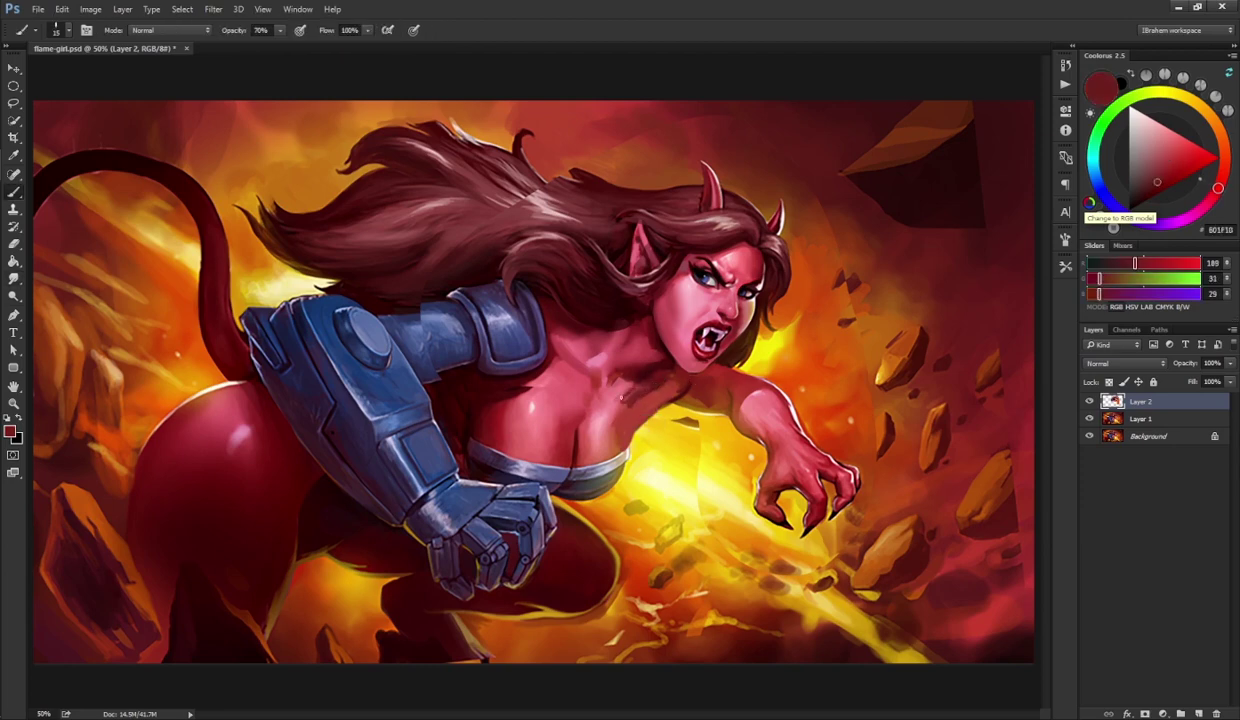
- Deepen and smudge the shadows around the collarbone with a size 15 brush in sampled dark reds
key("r")
key("b")
left_click(640, 409, "alt")
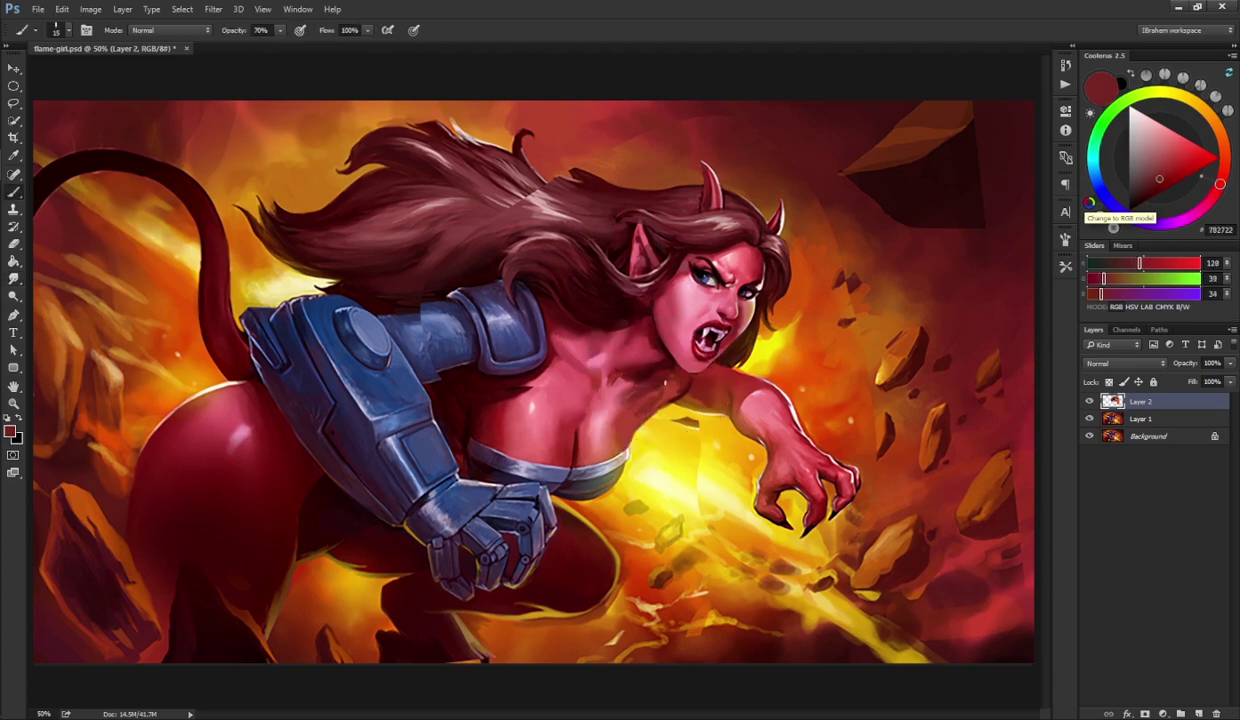
key("r")
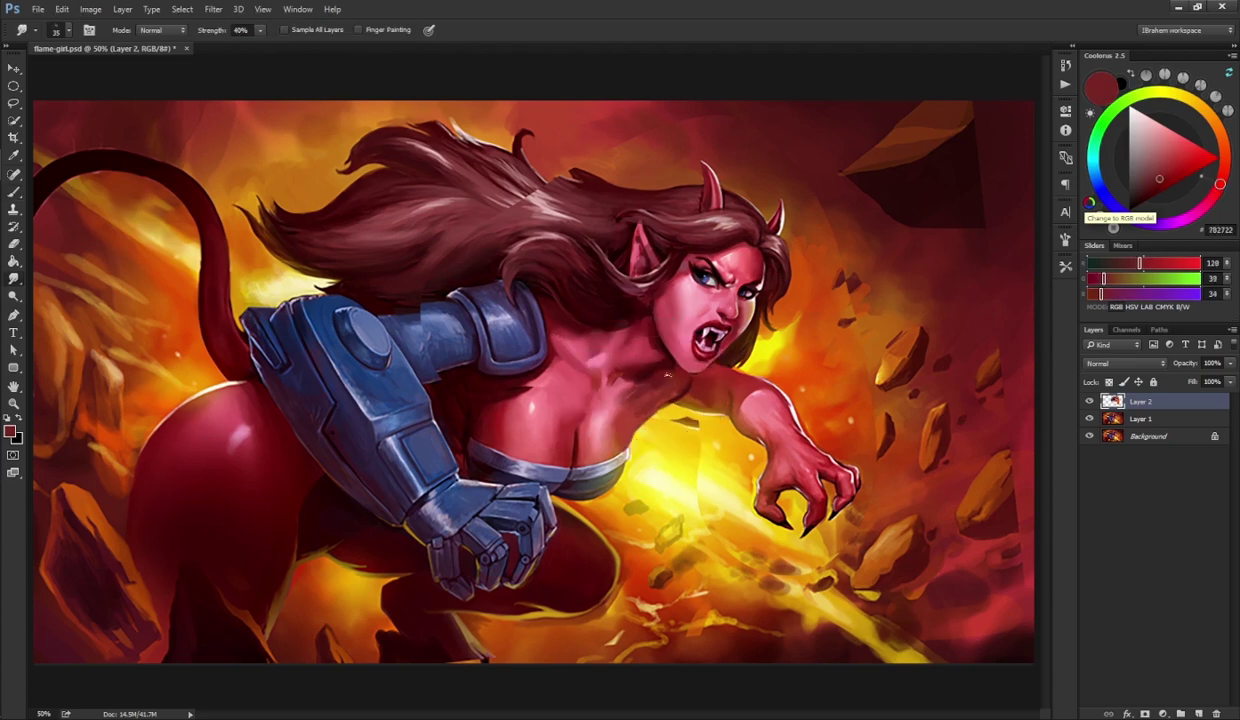
key("b")
left_click(643, 377, "alt")
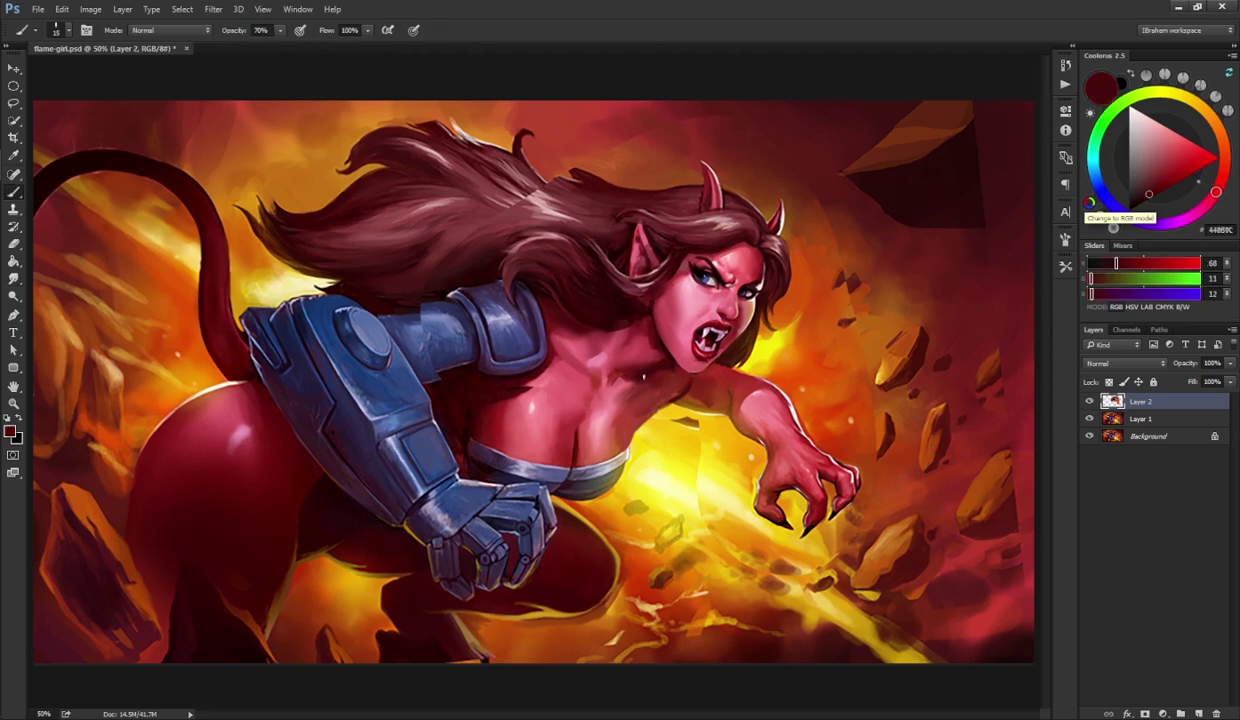
key("r")
key("b")
- Soften the shading across the upper chest with a size 100 soft brush in sampled pinks
left_click(1065, 269)
left_click(1013, 272)
left_click(1062, 270)
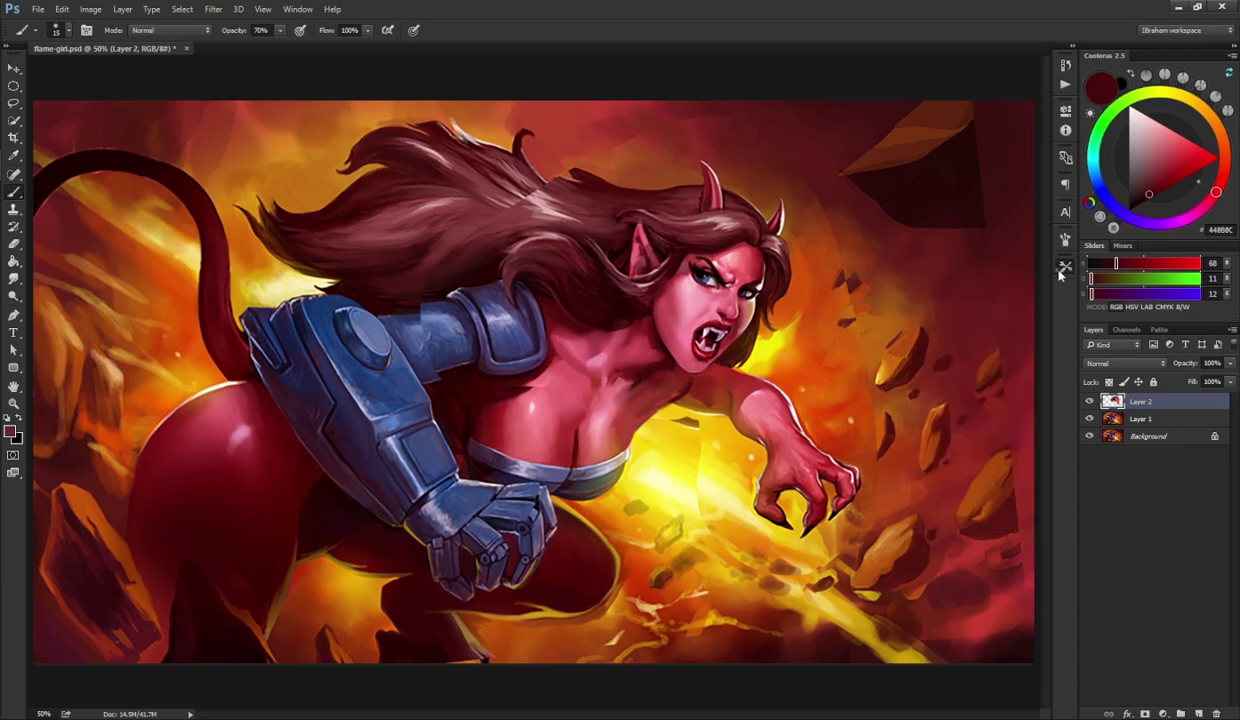
key("bracketright")
key("bracketright")
key("bracketright")
key("bracketright")
key("bracketright")
key("bracketright")
key("bracketright")
key("bracketright")
key("bracketright")
key("bracketright")
key("bracketright")
left_click(590, 416, "alt")
mouse_move(601, 435)
left_mouse_down()
mouse_move(602, 395)
mouse_move(622, 392)
left_mouse_up()
left_click(600, 434, "alt")
mouse_move(544, 396)
left_mouse_down()
mouse_move(553, 447)
mouse_move(552, 431)
mouse_move(521, 421)
mouse_move(549, 424)
mouse_move(593, 393)
mouse_move(609, 418)
mouse_move(614, 405)
mouse_move(631, 422)
mouse_move(560, 330)
left_mouse_up()
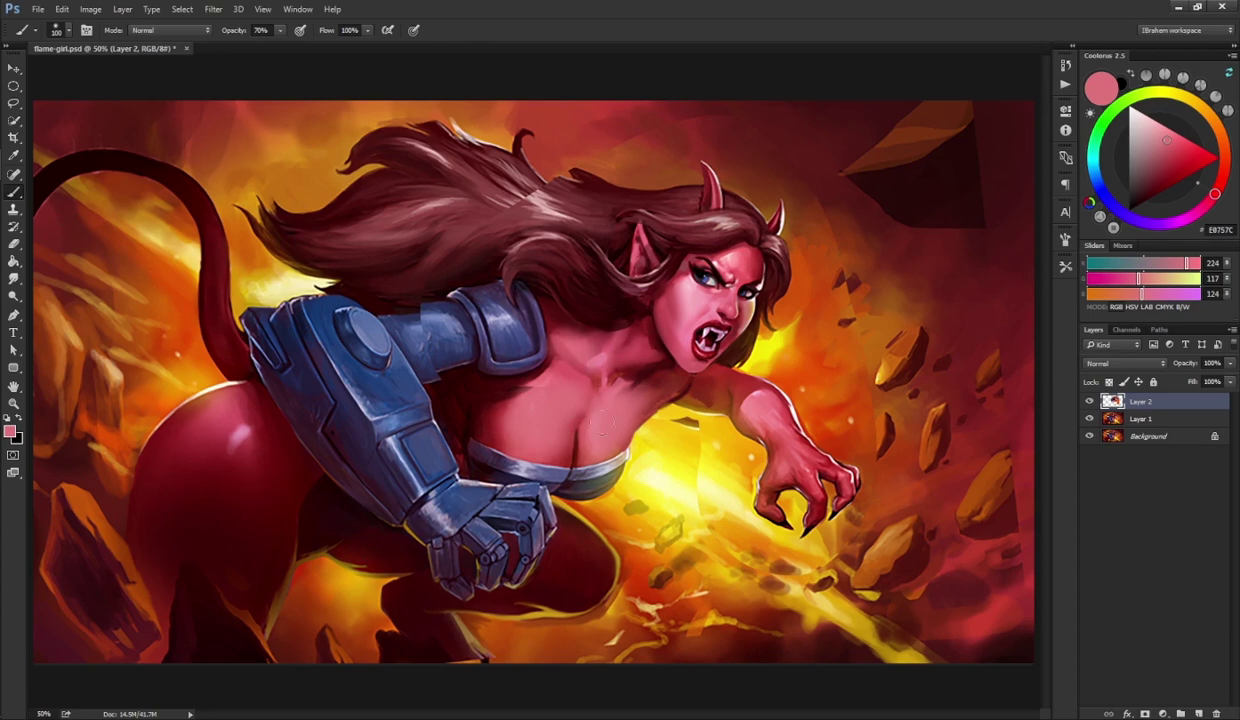
- Compare the painting with Layer 2 hidden and shown, and merge it down into Layer 1
left_click(1089, 401)
left_click(1089, 401)
key("ctrl+e")
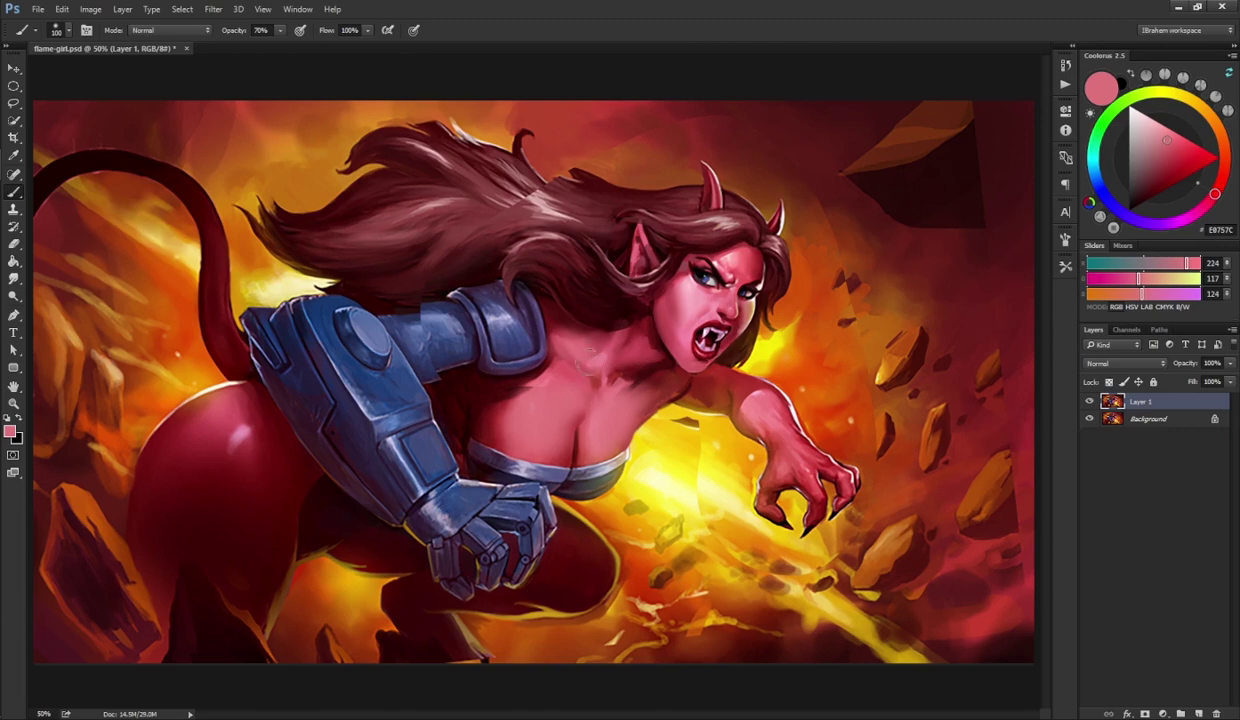
- Choose a brush preset with 90% opacity and darken the gap between the metal arm and torso with sampled dark reds
right_click(572, 364)
double_click(400, 451)
left_click(630, 364, "alt")
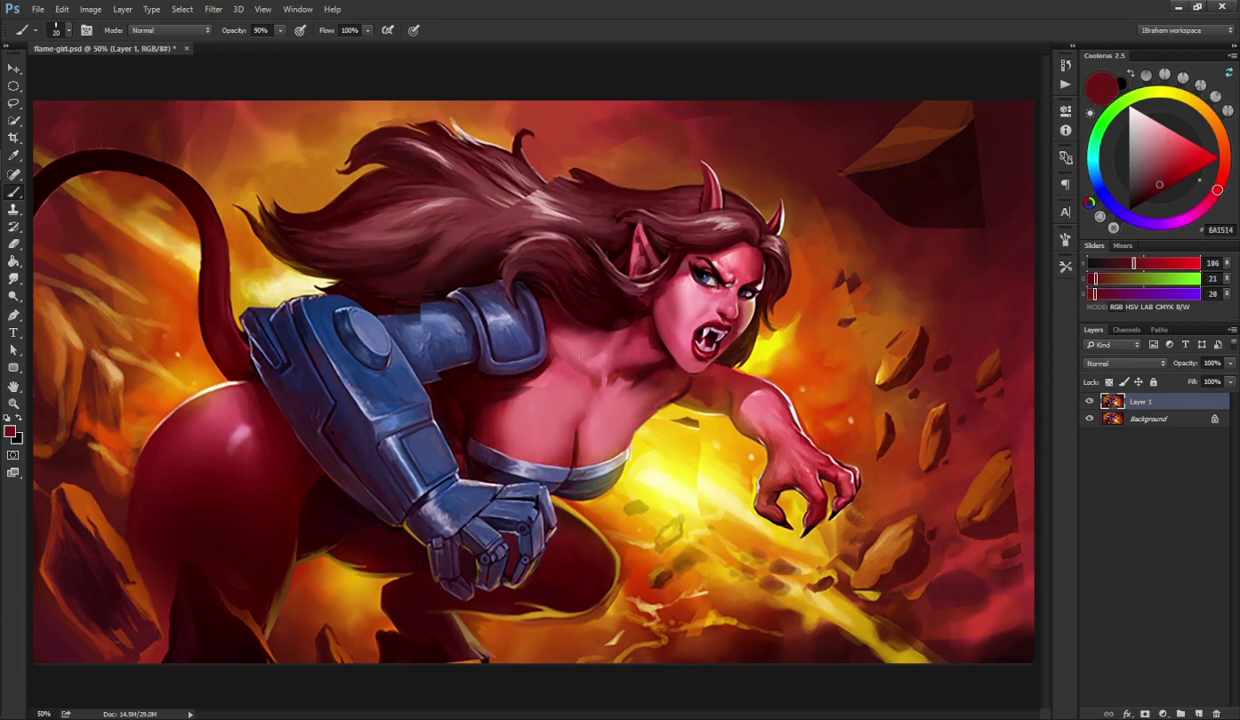
left_click(430, 388, "alt")
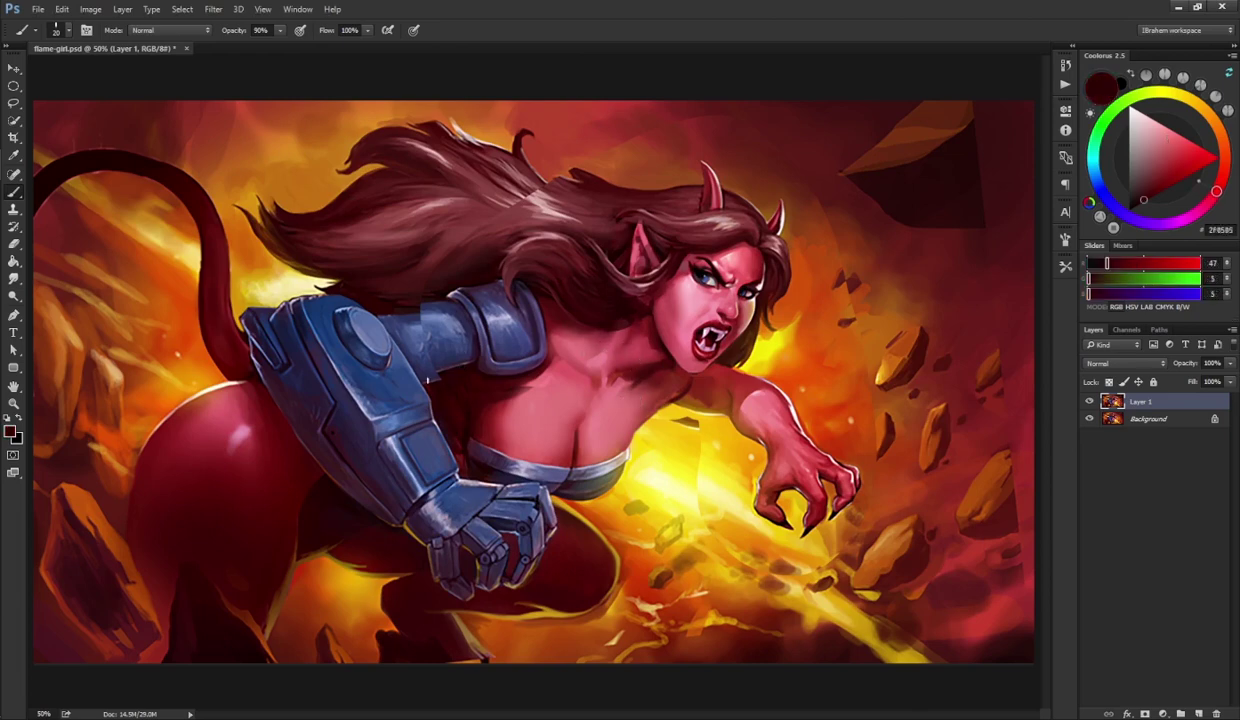
left_click(438, 370, "alt")
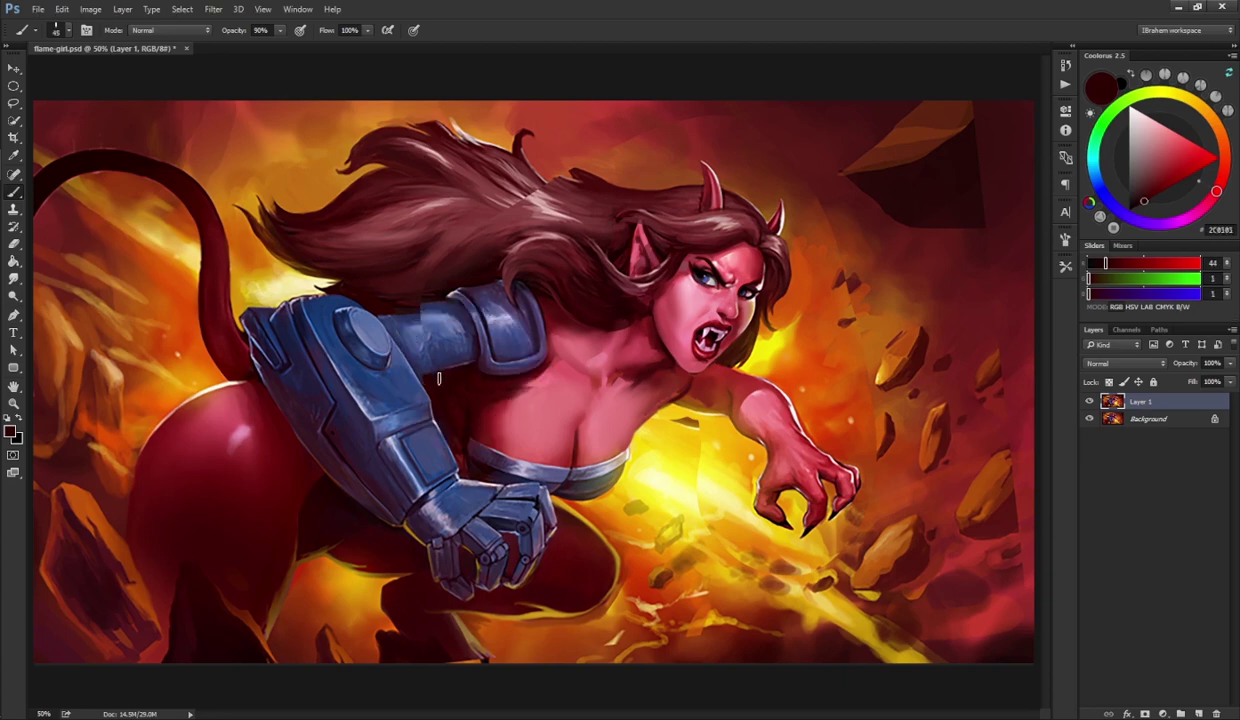
- Repaint the seam between the hair and the metal upper arm with sampled dark brown and blue
left_click(418, 300, "alt")
left_click(401, 286, "alt")
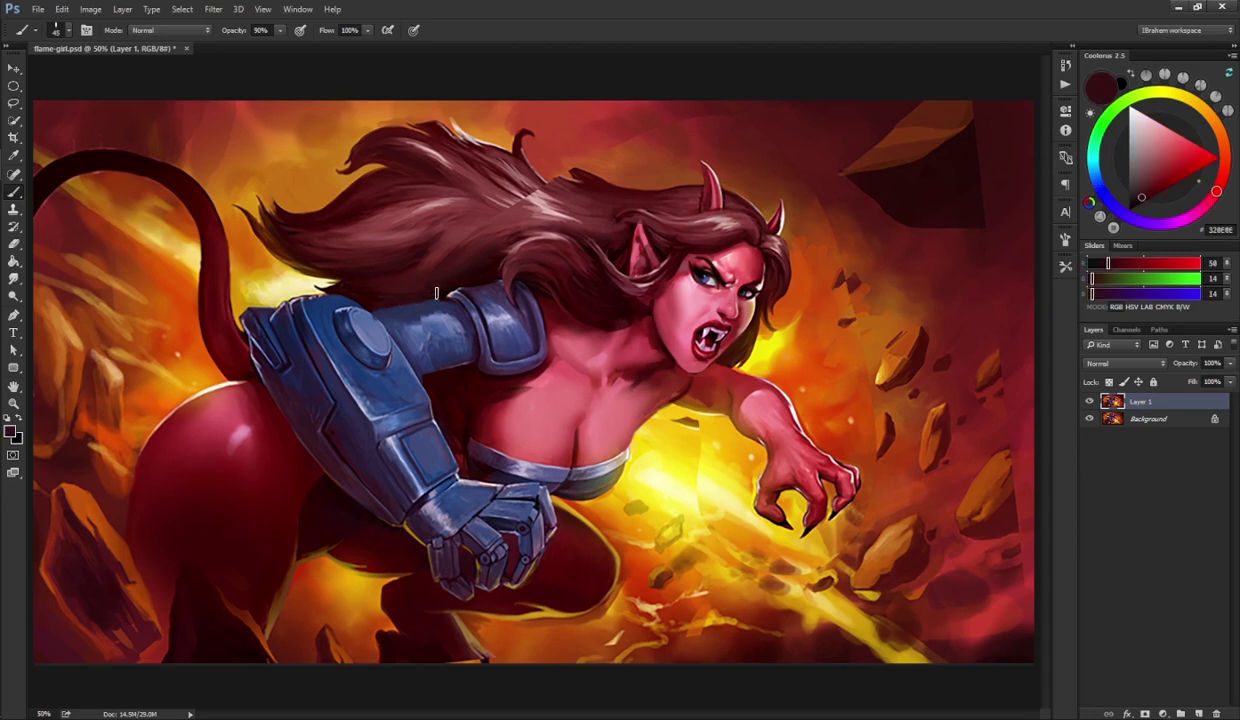
left_click(438, 314, "alt")
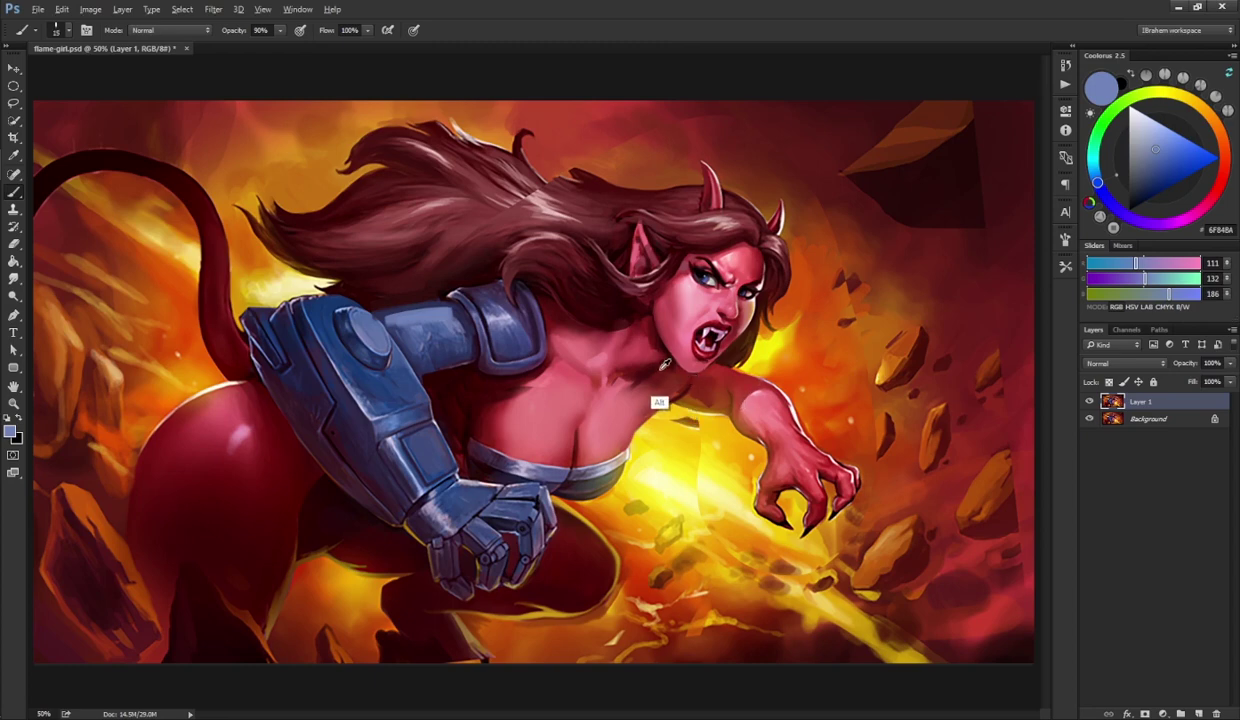
- Touch up the shadow below the jaw, and paint over the clawed forearm on a new layer with a size 60 brush in sampled red
left_click(693, 379, "alt")
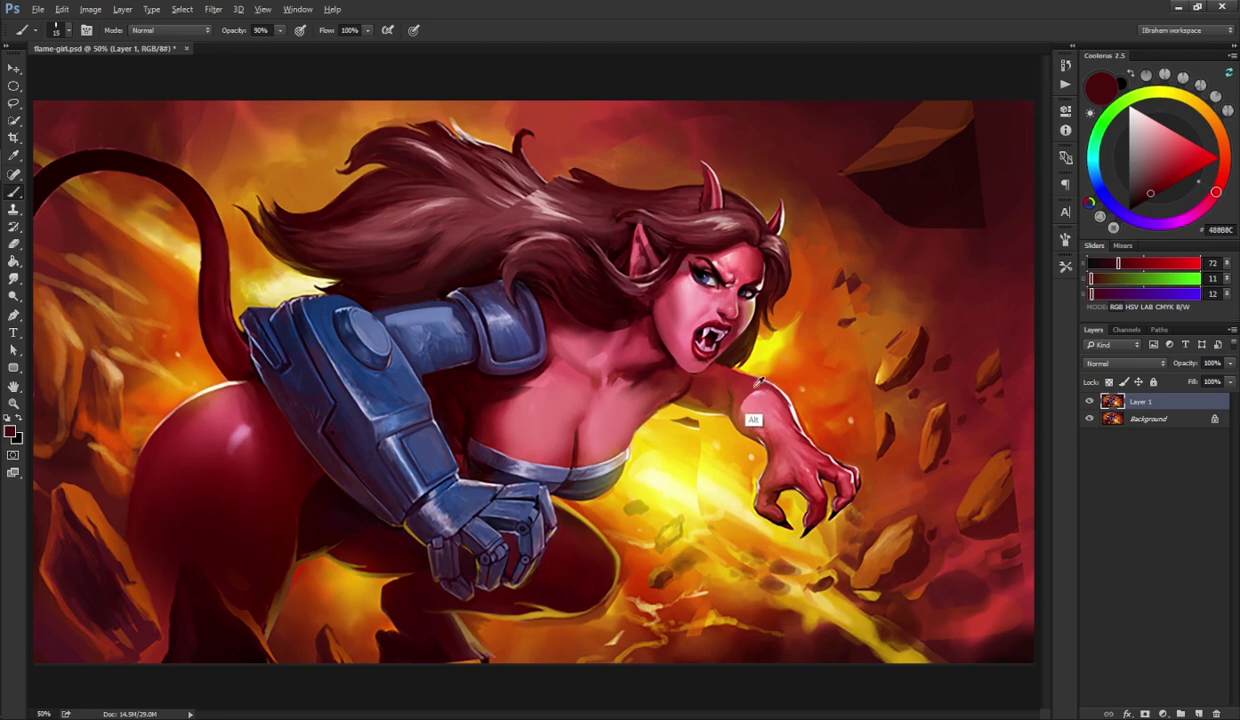
left_click(745, 412, "alt")
left_click(1199, 712)
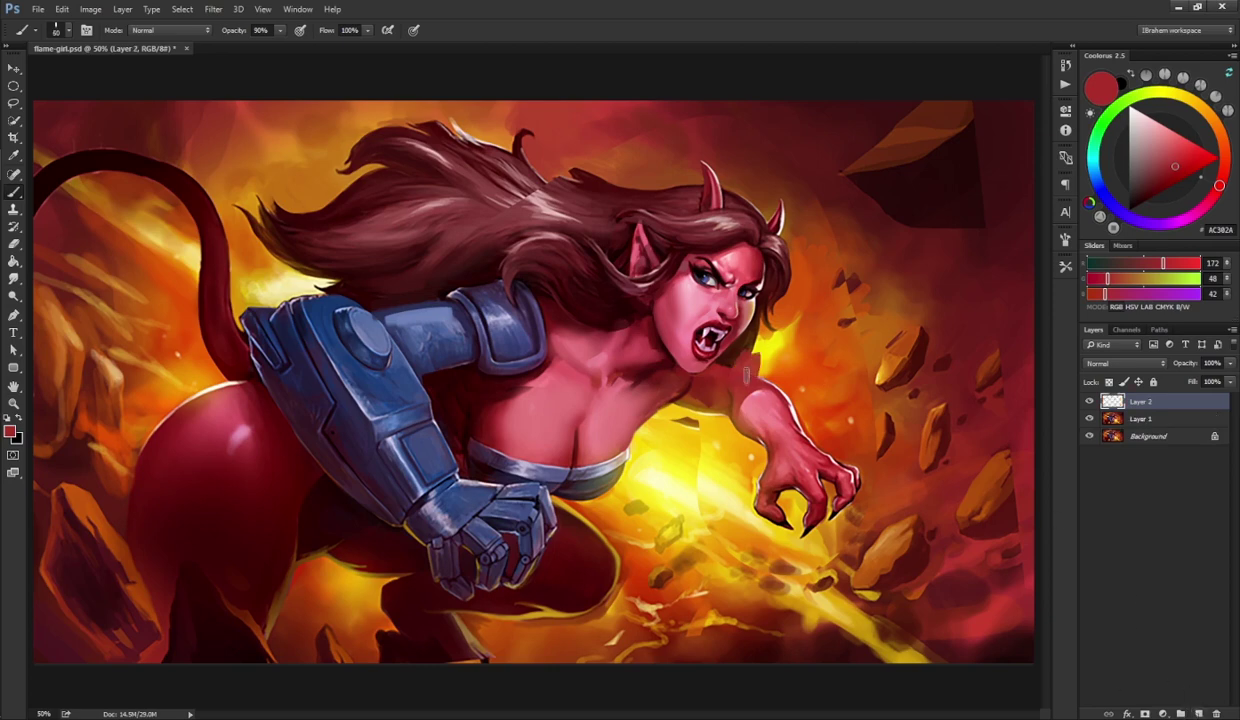
left_click_drag(750, 370, 768, 424)
left_click_drag(728, 372, 754, 418)
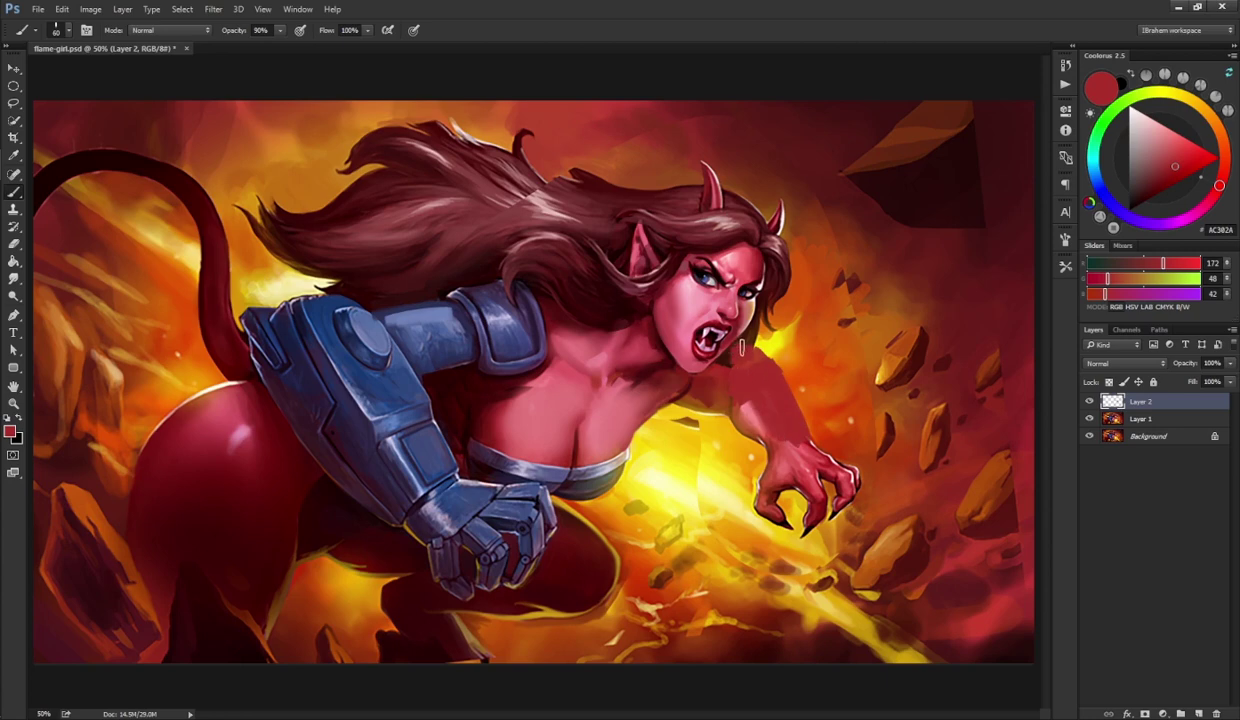
- Reshape the underside of the clawed arm with sampled background yellows and a sampled dark brown edge
left_click(707, 425, "alt")
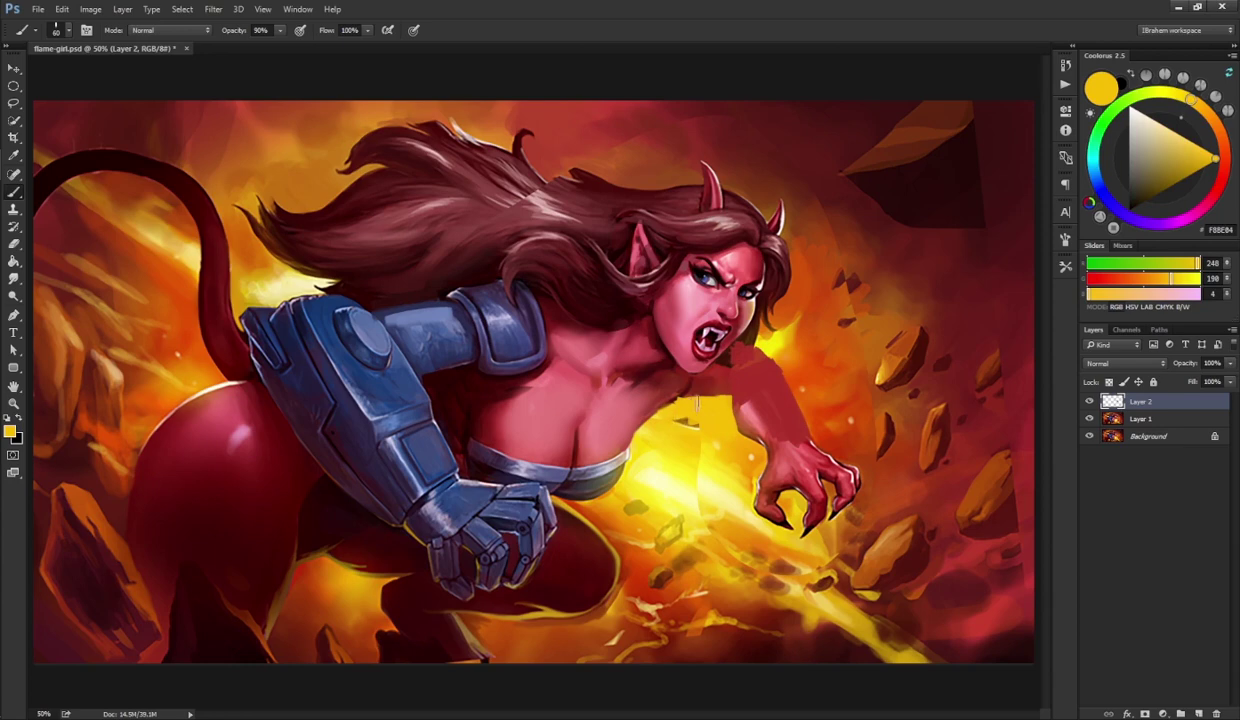
left_click(724, 357, "alt")
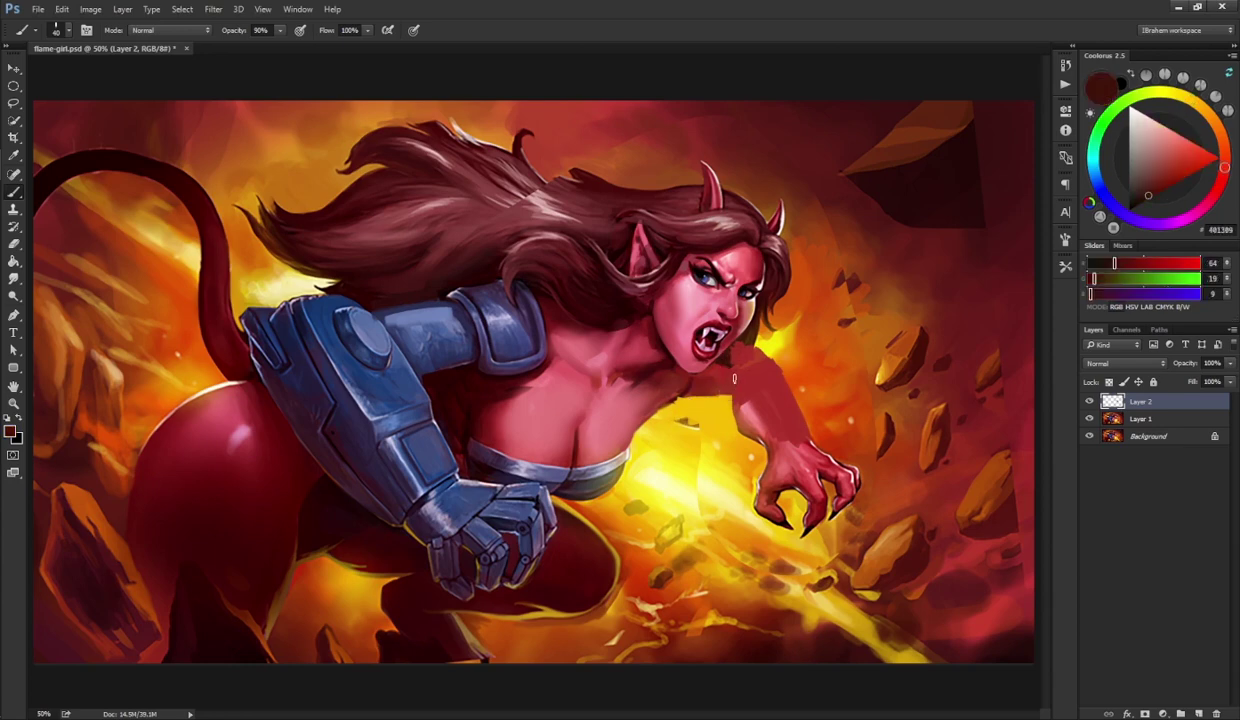
mouse_move(733, 376)
left_mouse_down()
mouse_move(762, 446)
mouse_move(736, 408)
left_mouse_up()
left_click(762, 446, "alt")
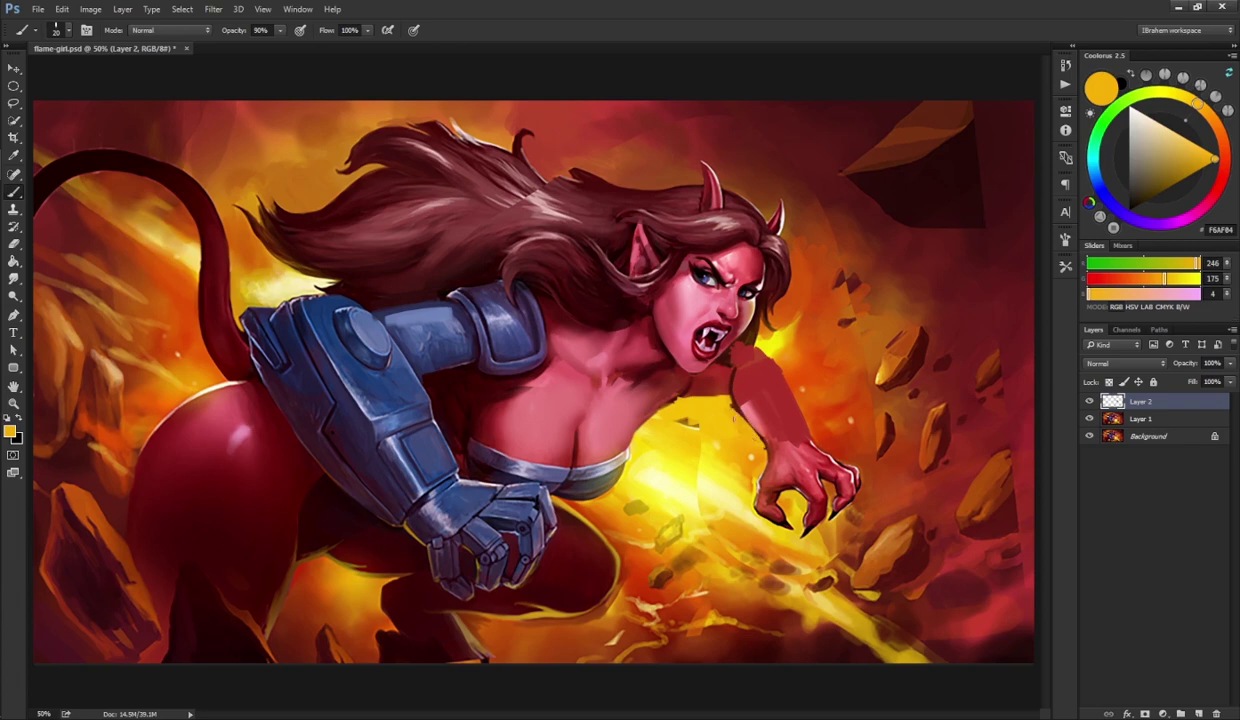
- Flip the canvas horizontally and refine the clawed arm's outline with a size 20 brush in sampled reds, orange and dark brown
key("F2")
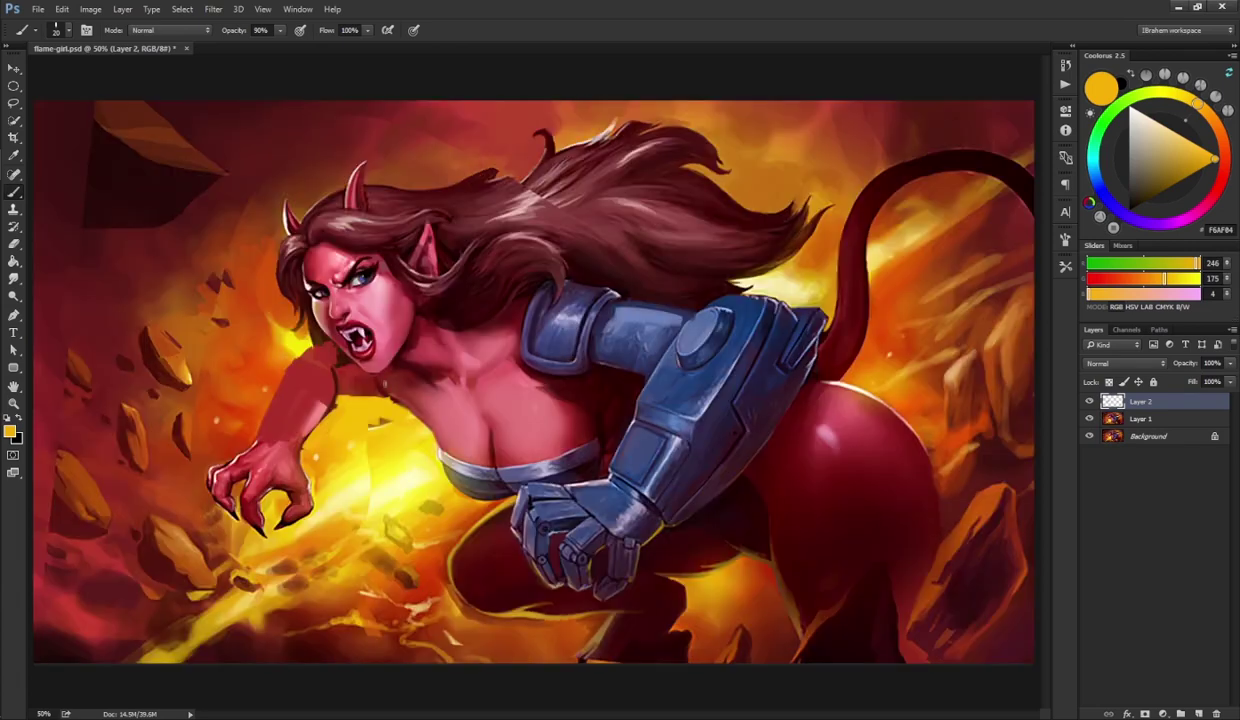
left_click(293, 445, "alt")
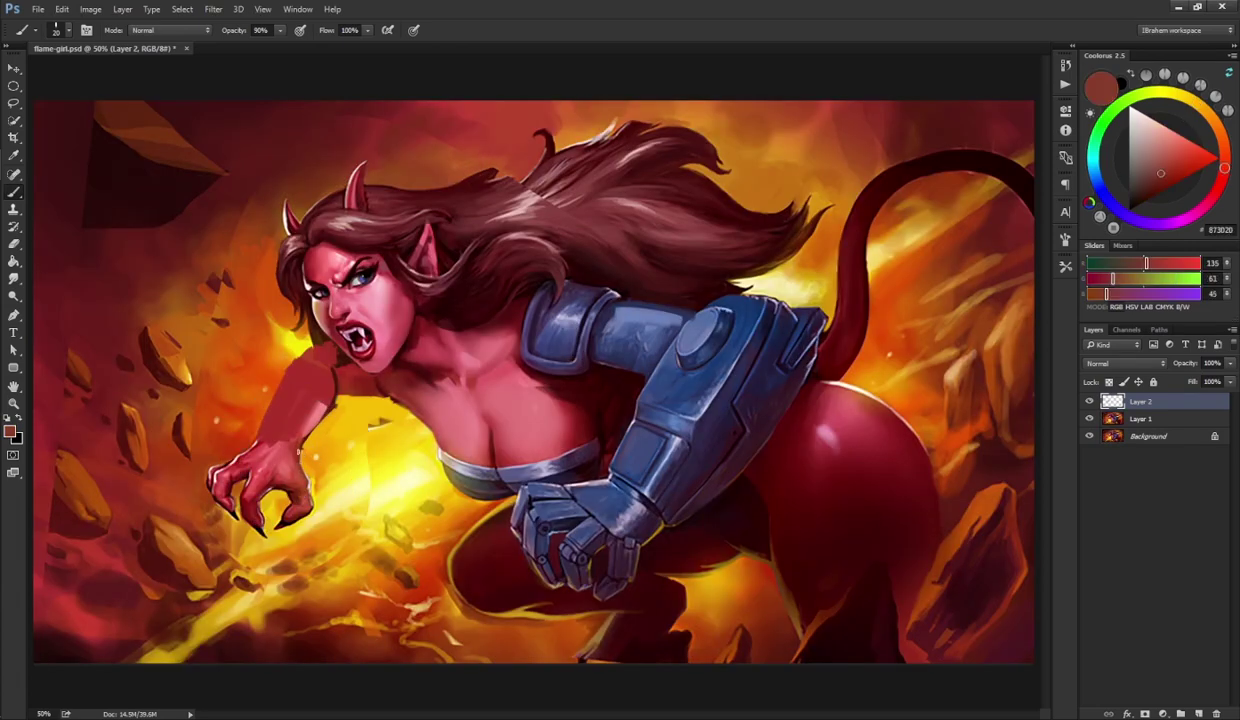
left_click_drag(297, 460, 296, 435)
key("l")
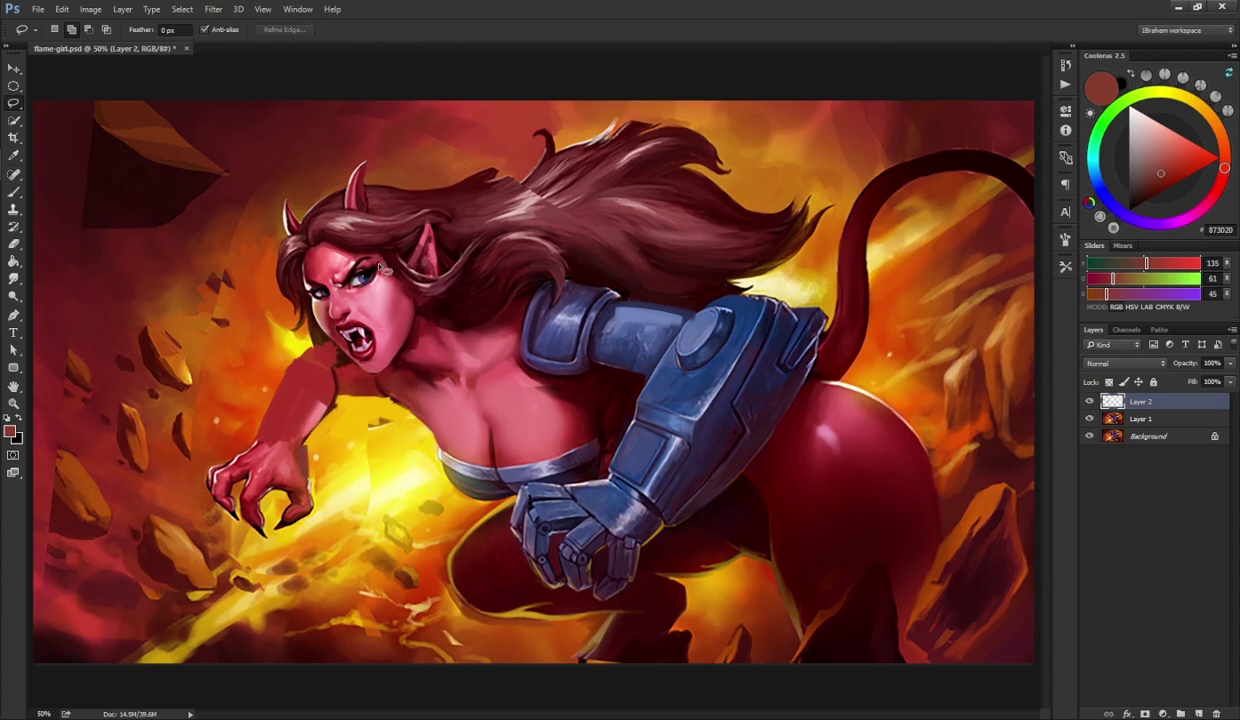
key("b")
left_click(264, 414, "alt")
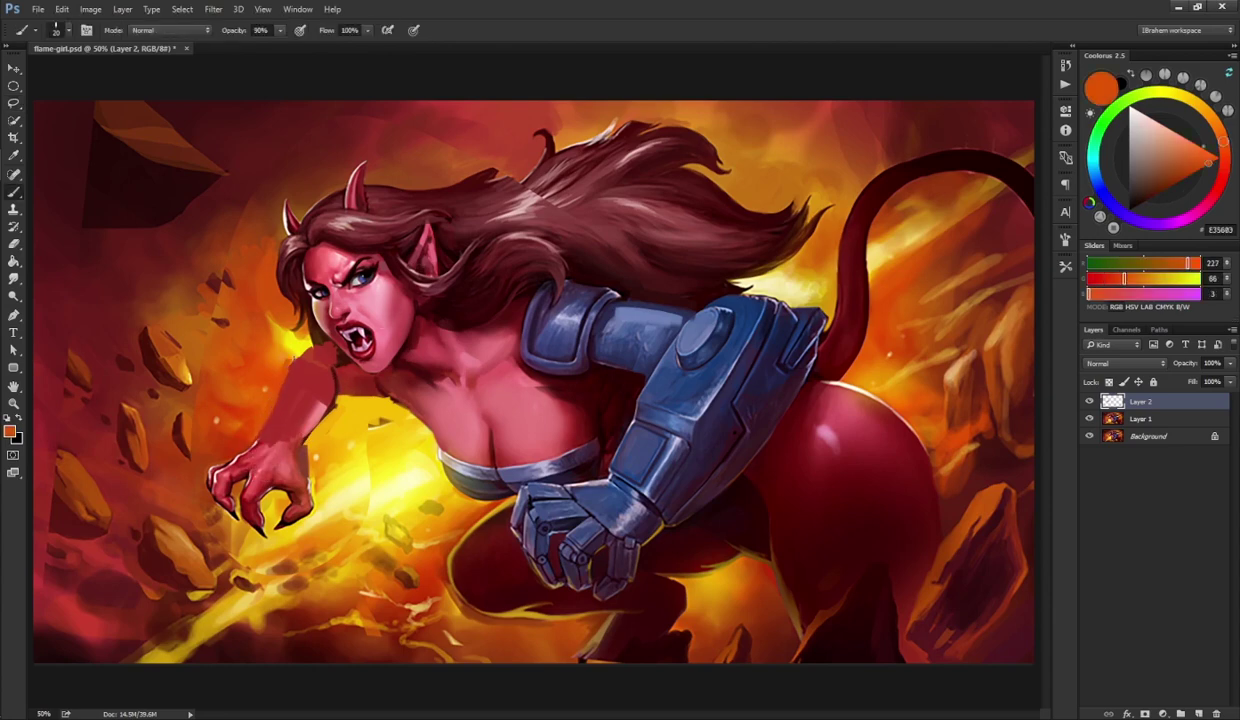
left_click(327, 385, "alt")
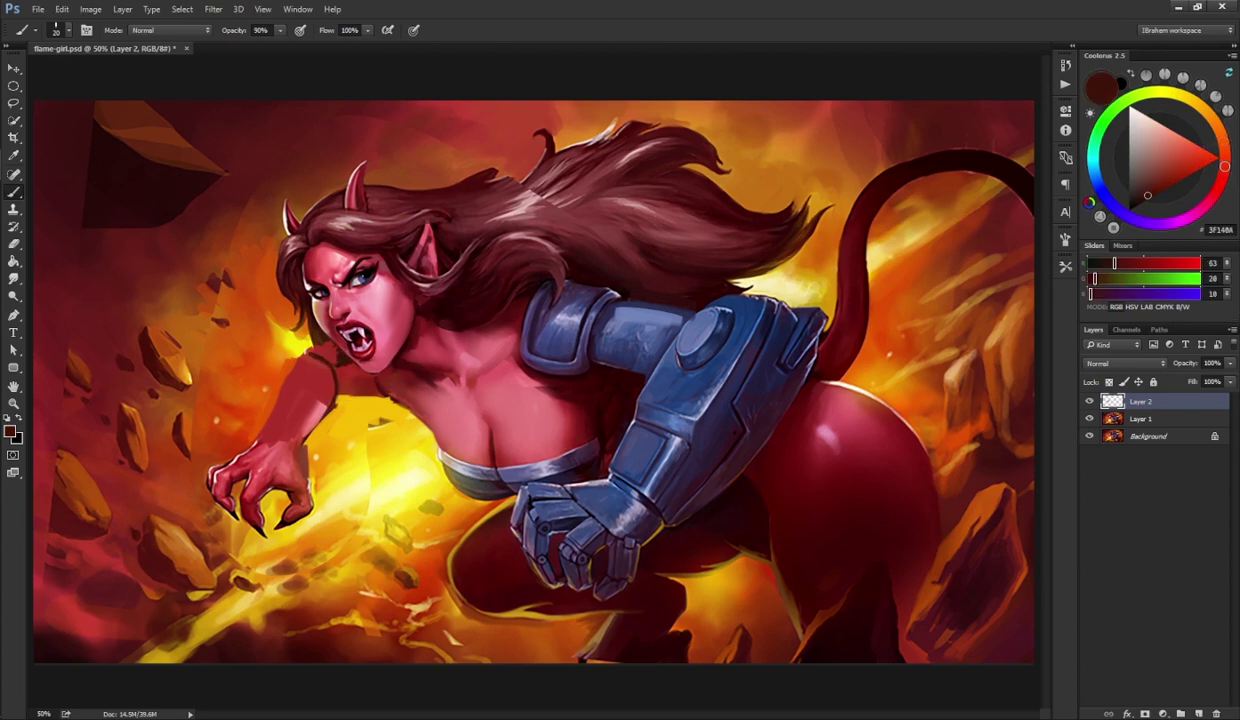
mouse_move(254, 427)
left_mouse_down()
mouse_move(300, 355)
mouse_move(358, 394)
left_mouse_up()
- Refine the clawed arm's elbow and the background around it with sampled orange, reds and yellow
left_click(264, 400, "alt")
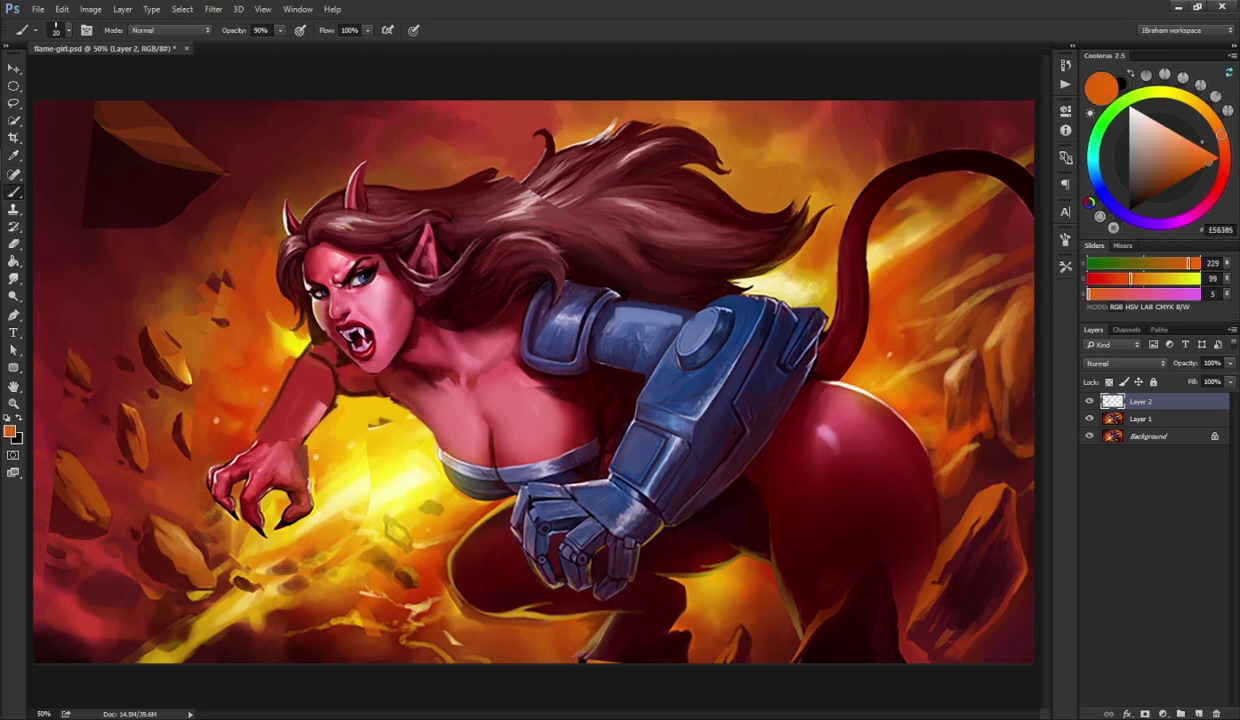
left_click(314, 338, "alt")
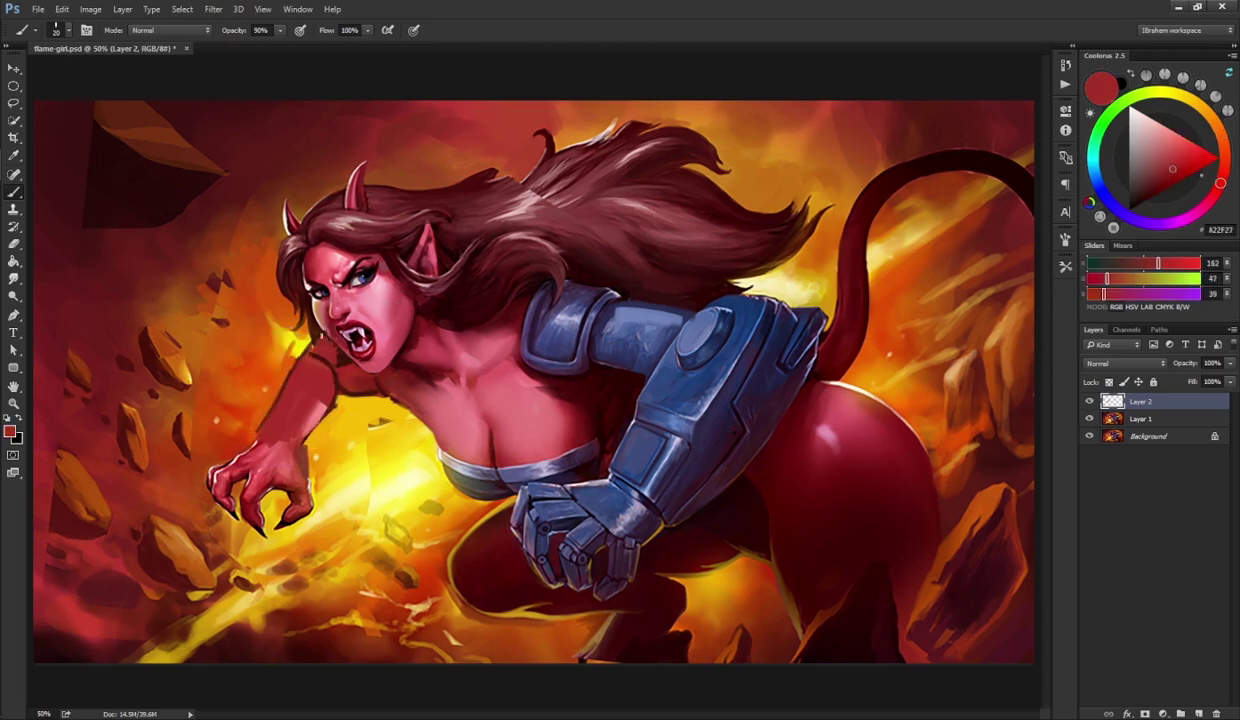
left_click(312, 331, "alt")
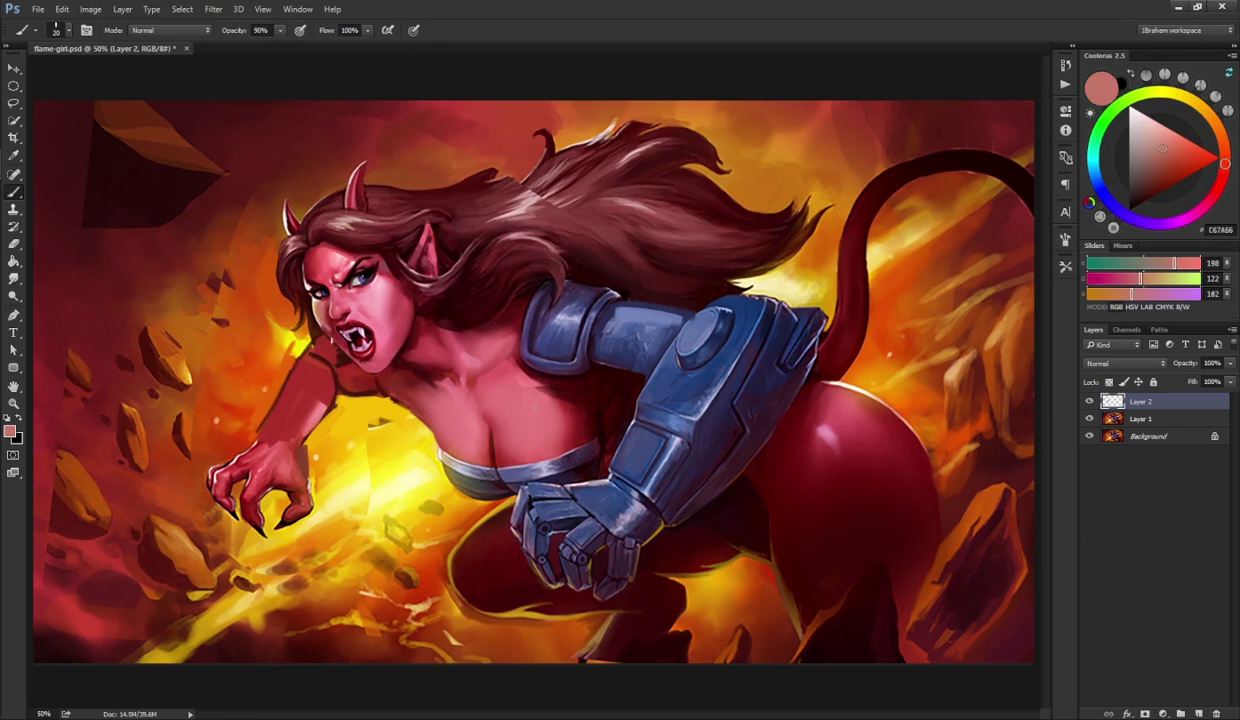
left_click(322, 372, "alt")
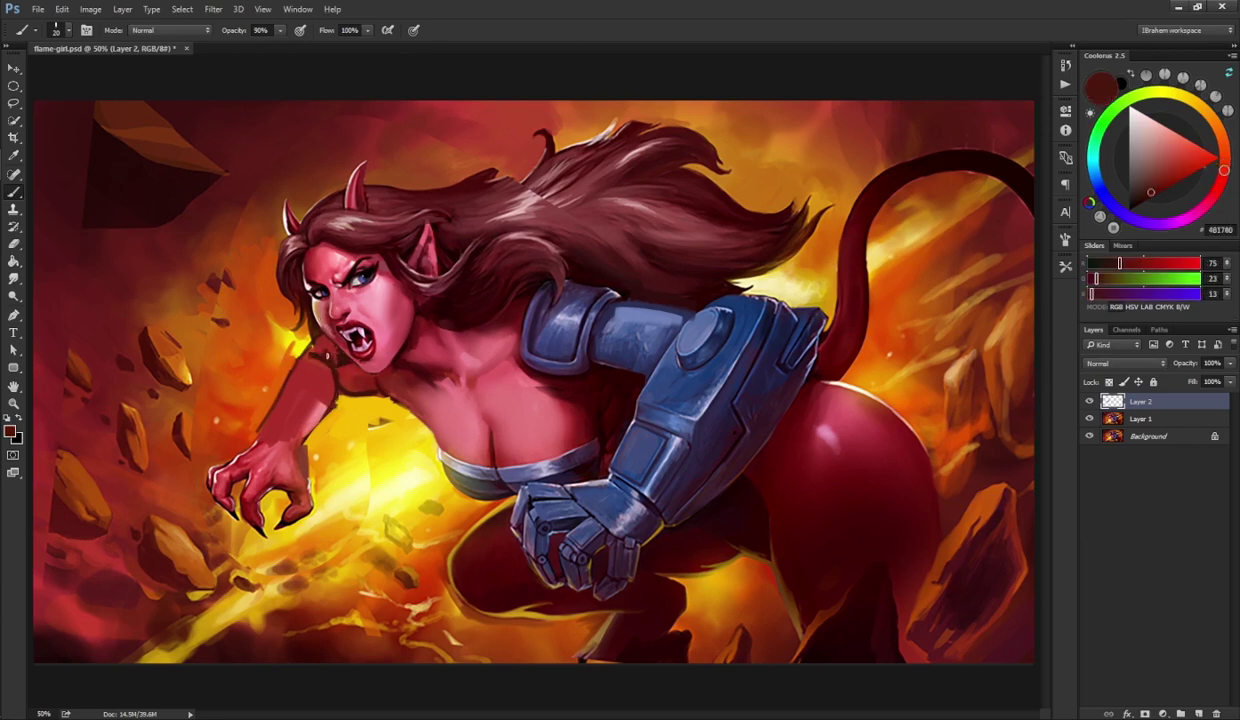
left_click(337, 393, "alt")
left_click(356, 432, "alt")
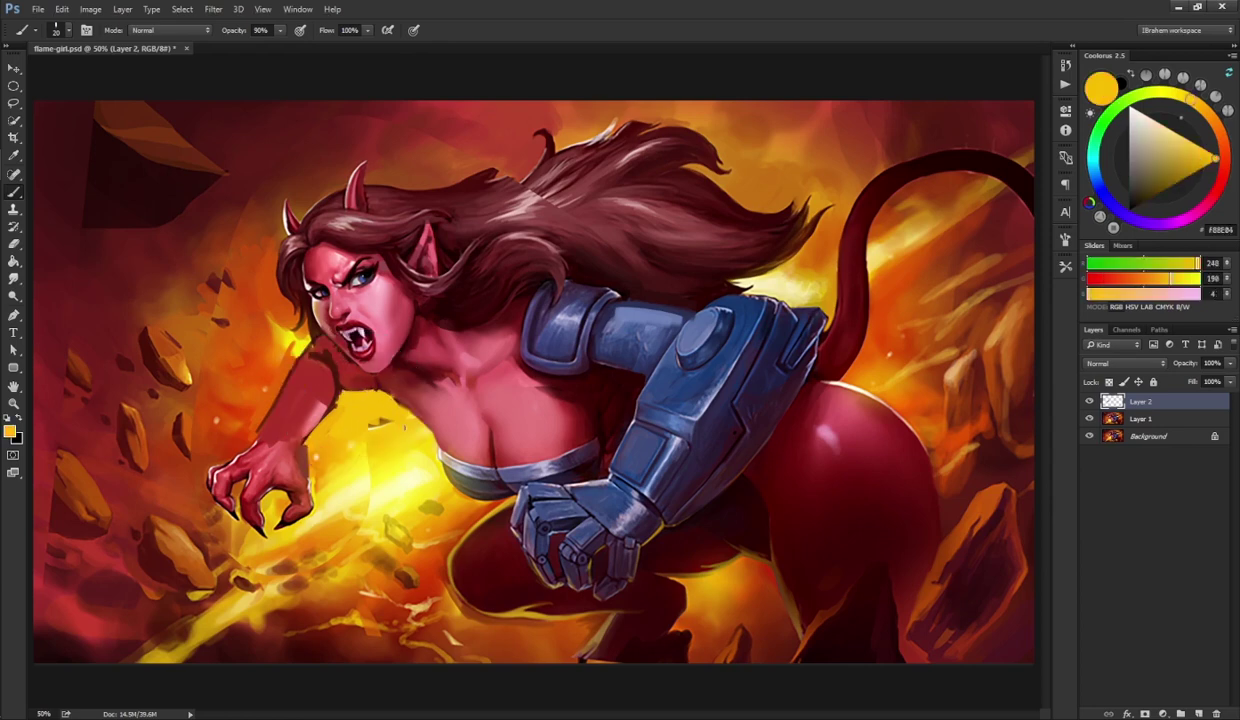
- Flip the canvas back, touch up the shoulder shadow with sampled dark red, and merge Layer 2 into Layer 1
key("ctrl+h")
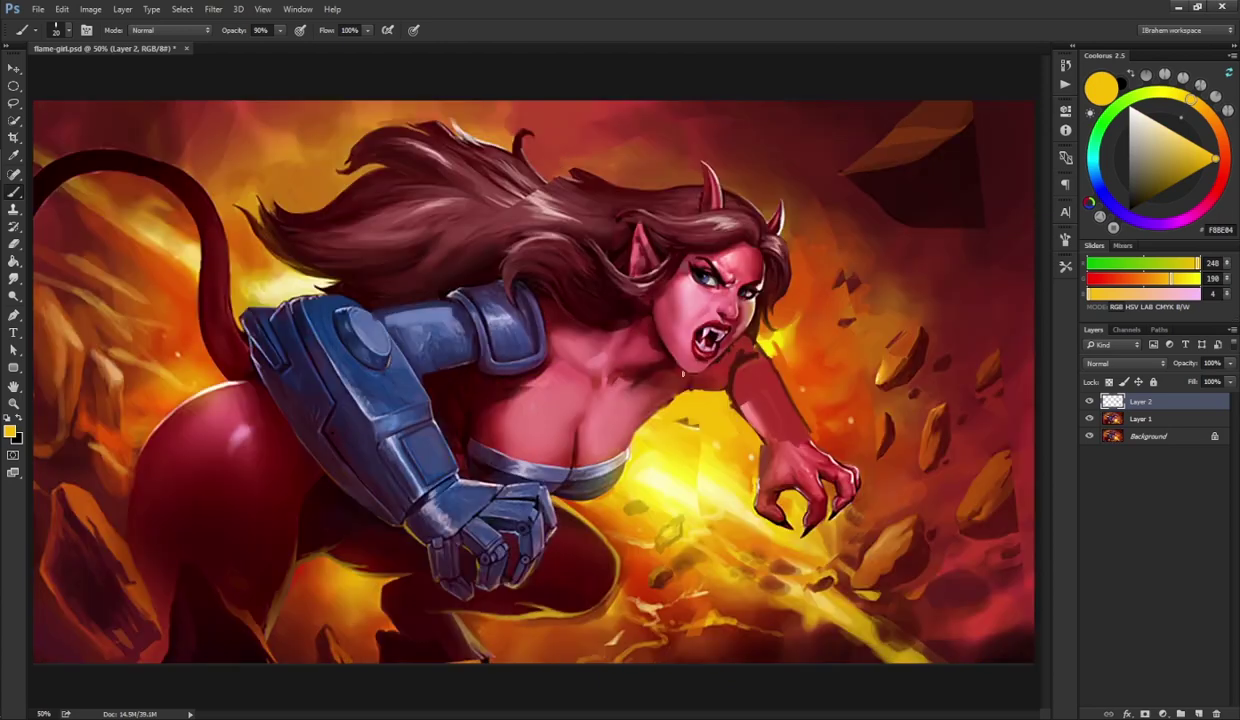
left_click(645, 390, "alt")
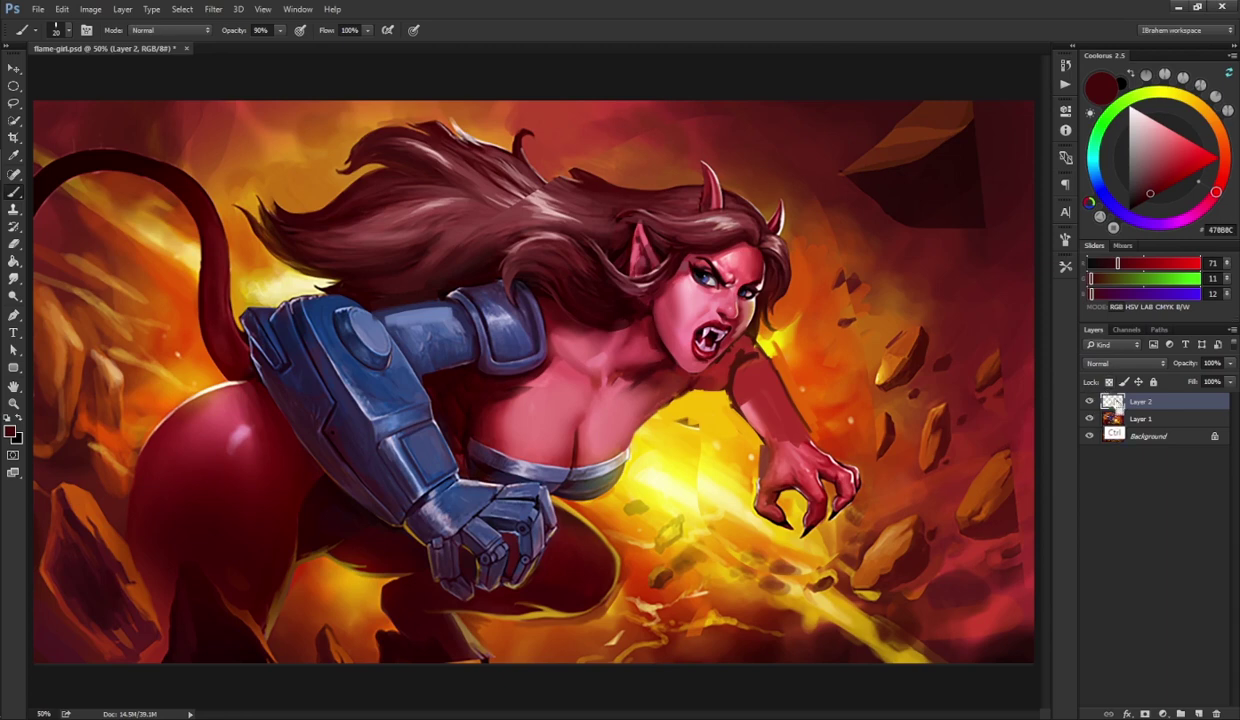
key("ctrl+e")
- Lasso the clawed forearm, copy it to a new layer and move it outward, away from the face
key("l")
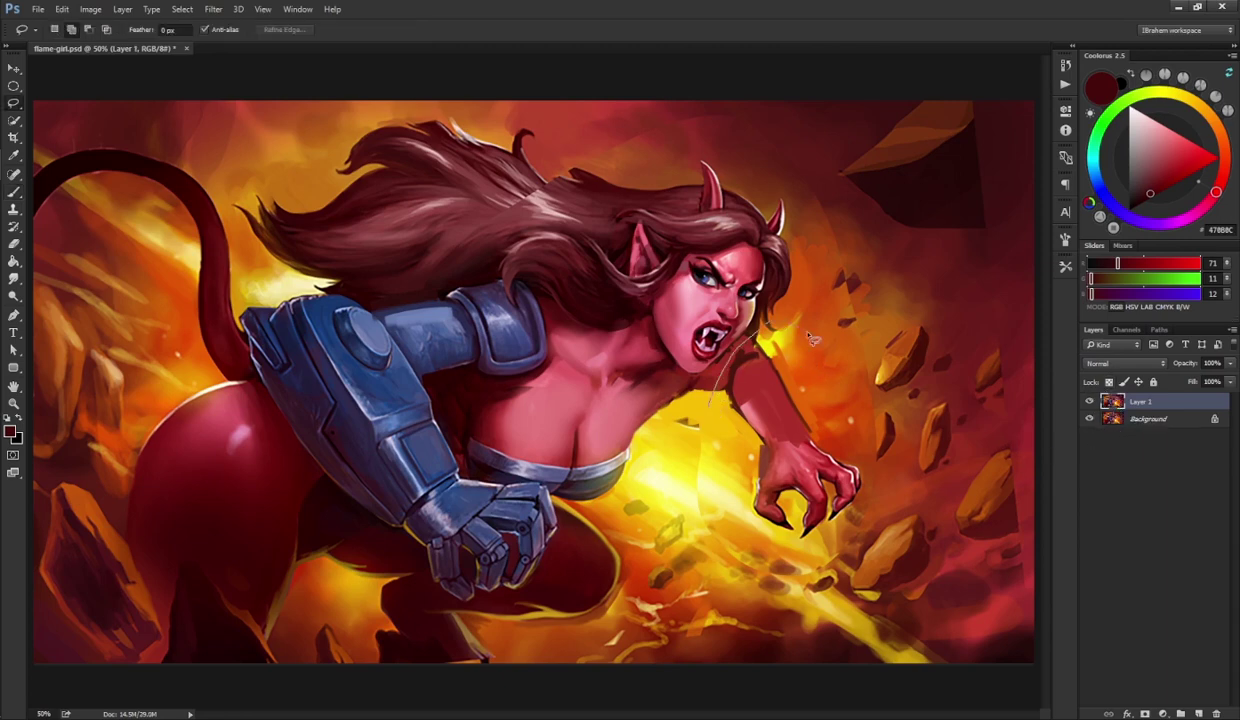
key("ctrl+shift+alt+n")
key("ctrl+t")
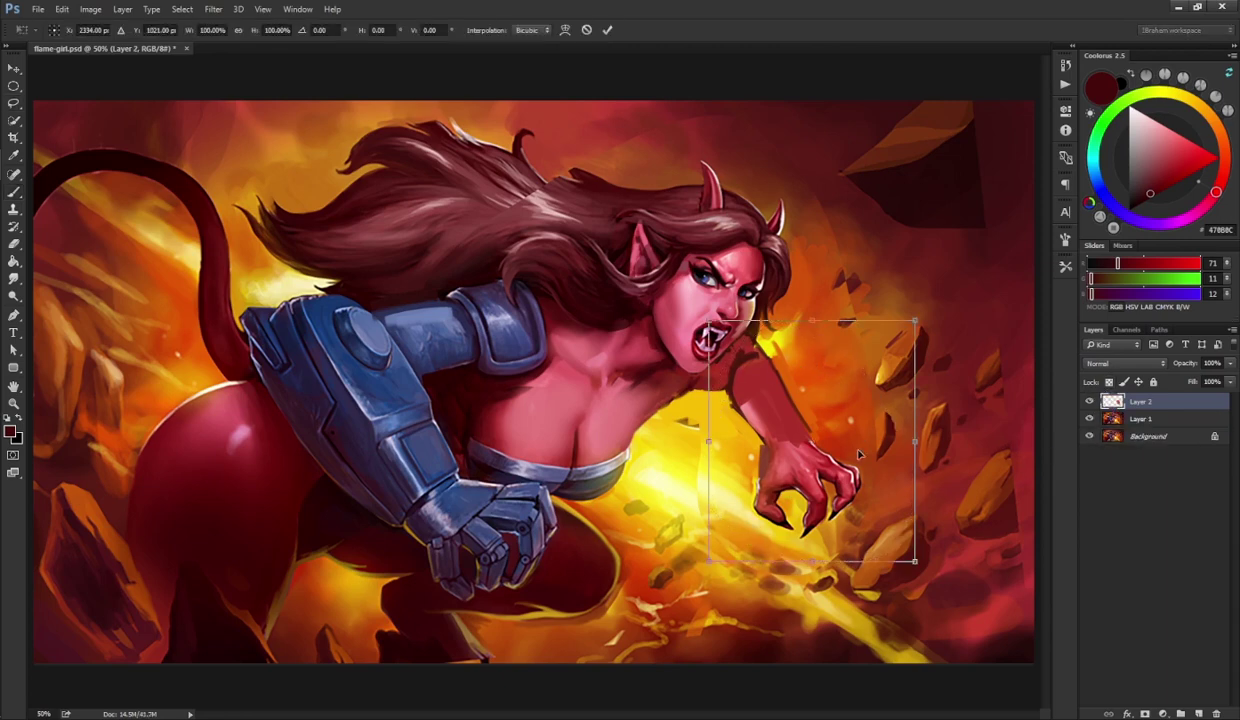
left_click_drag(859, 449, 925, 457)
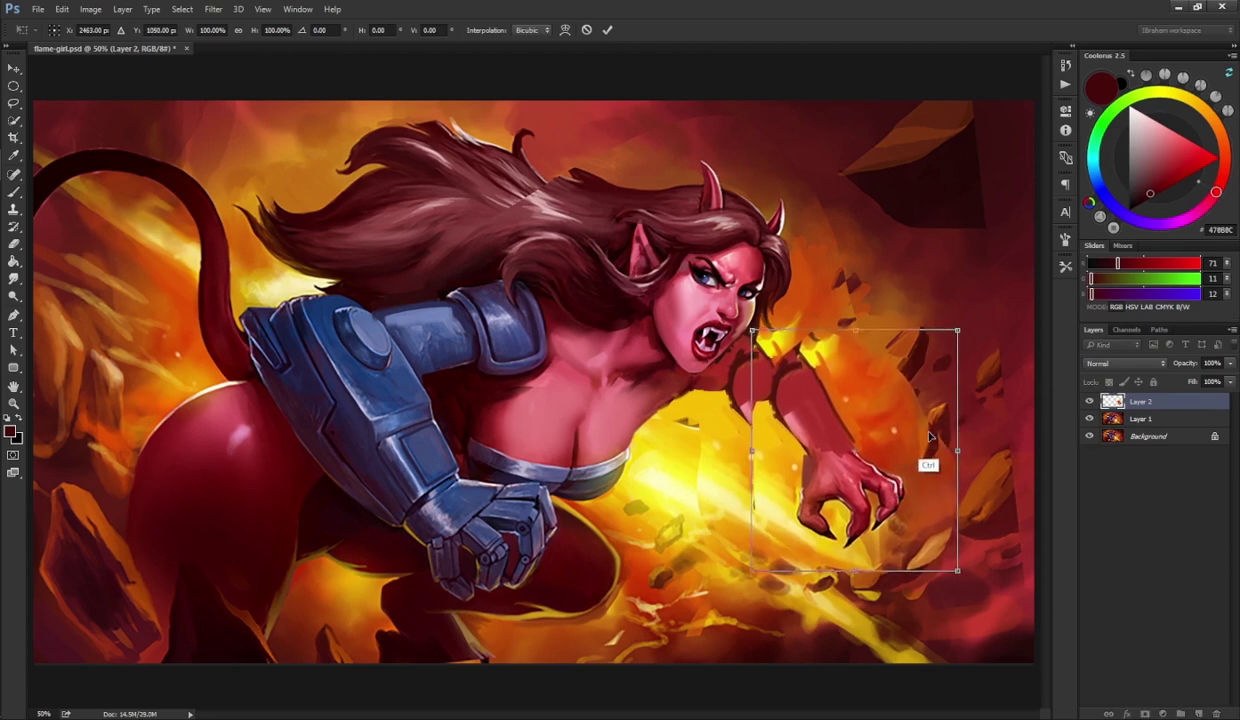
key("Return")
- Paint out the old arm edges with a size 50 brush in sampled yellow and fill the upper arm with sampled red
key("b")
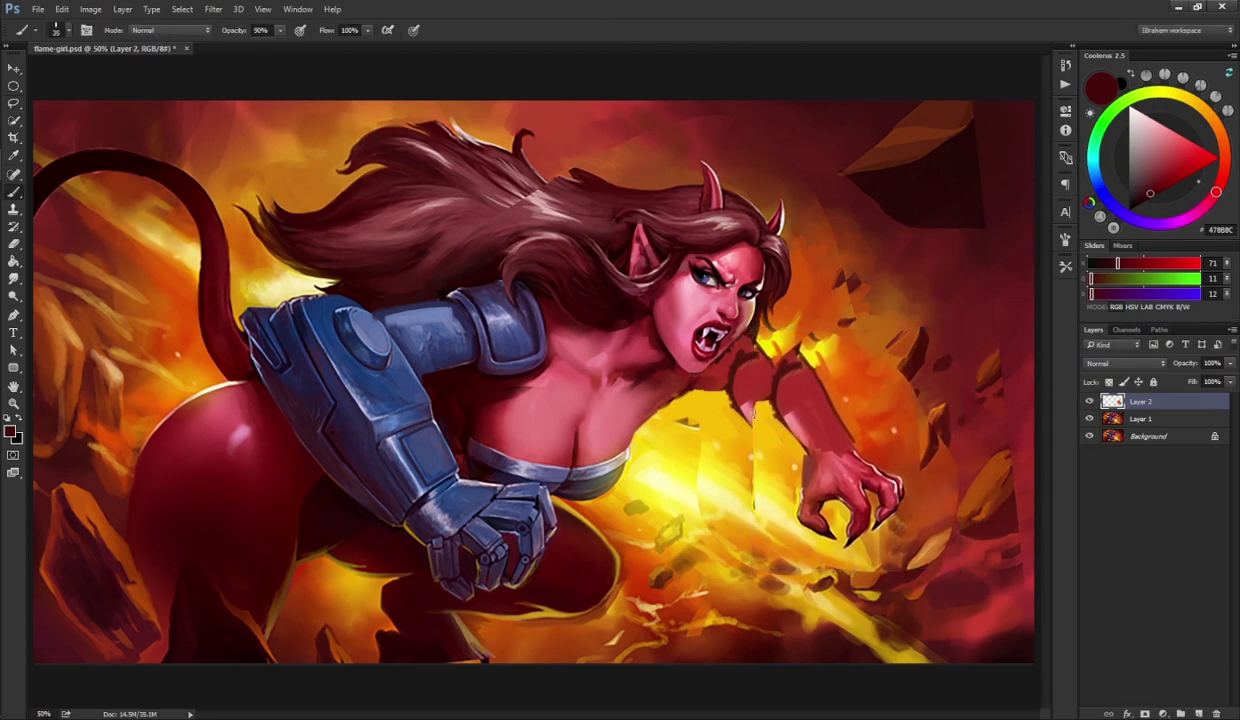
left_click(734, 470, "alt")
mouse_move(716, 410)
left_mouse_down()
mouse_move(730, 392)
mouse_move(743, 400)
left_mouse_up()
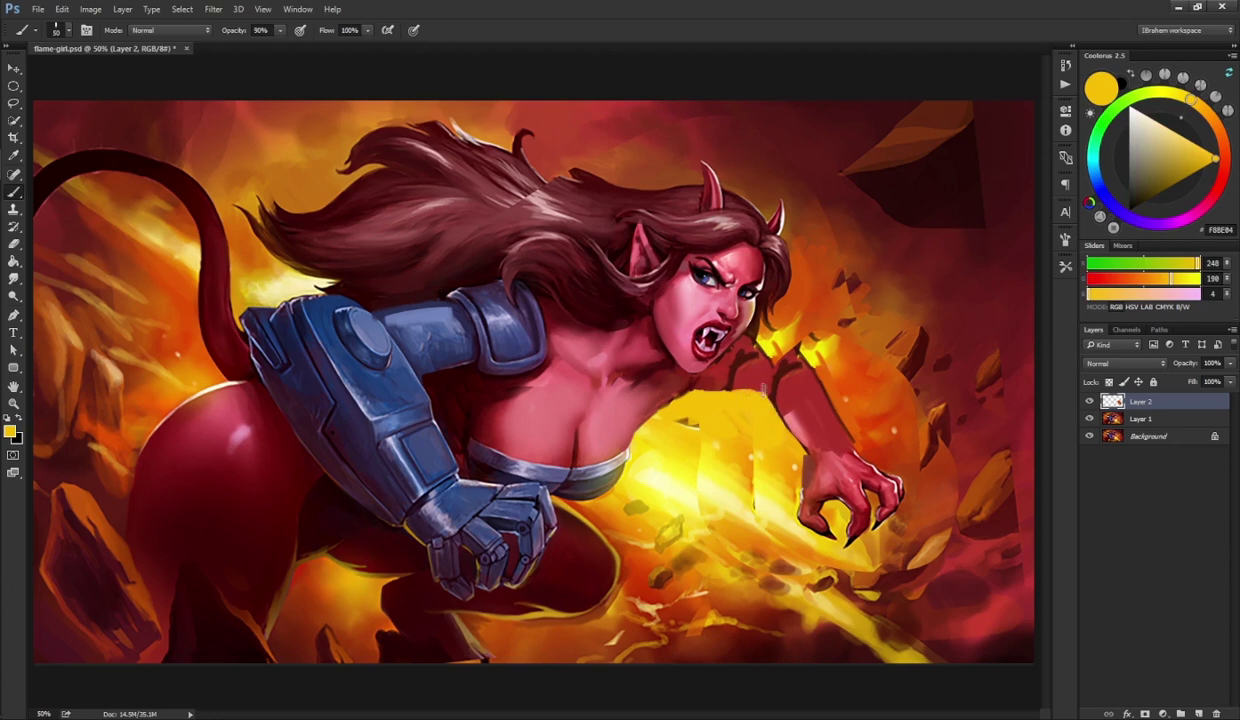
left_click(748, 350, "alt")
mouse_move(725, 345)
left_mouse_down()
mouse_move(746, 373)
mouse_move(781, 354)
mouse_move(710, 356)
left_mouse_up()
left_click(710, 366, "alt")
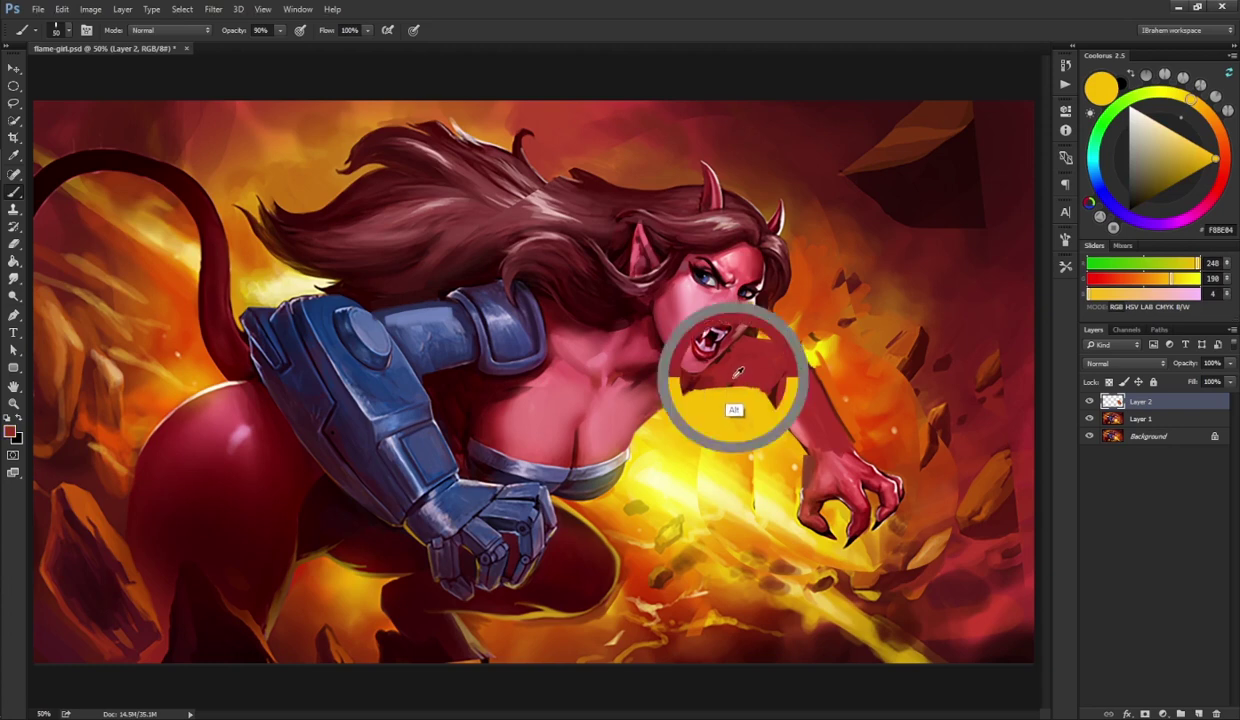
- Repaint the raised arm from the armpit to the forearm with dark red skin tones sampled from the body, blending its edges
left_click(667, 370, "alt")
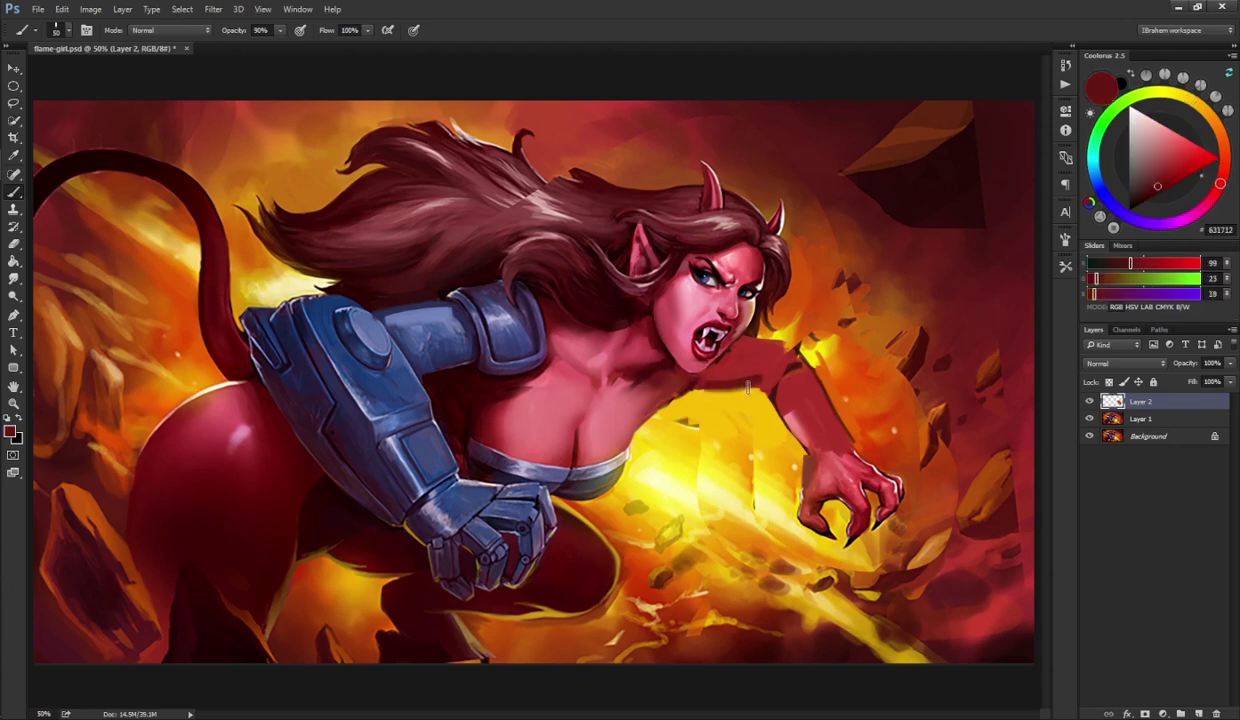
left_click_drag(747, 387, 788, 416)
left_click_drag(798, 362, 812, 436)
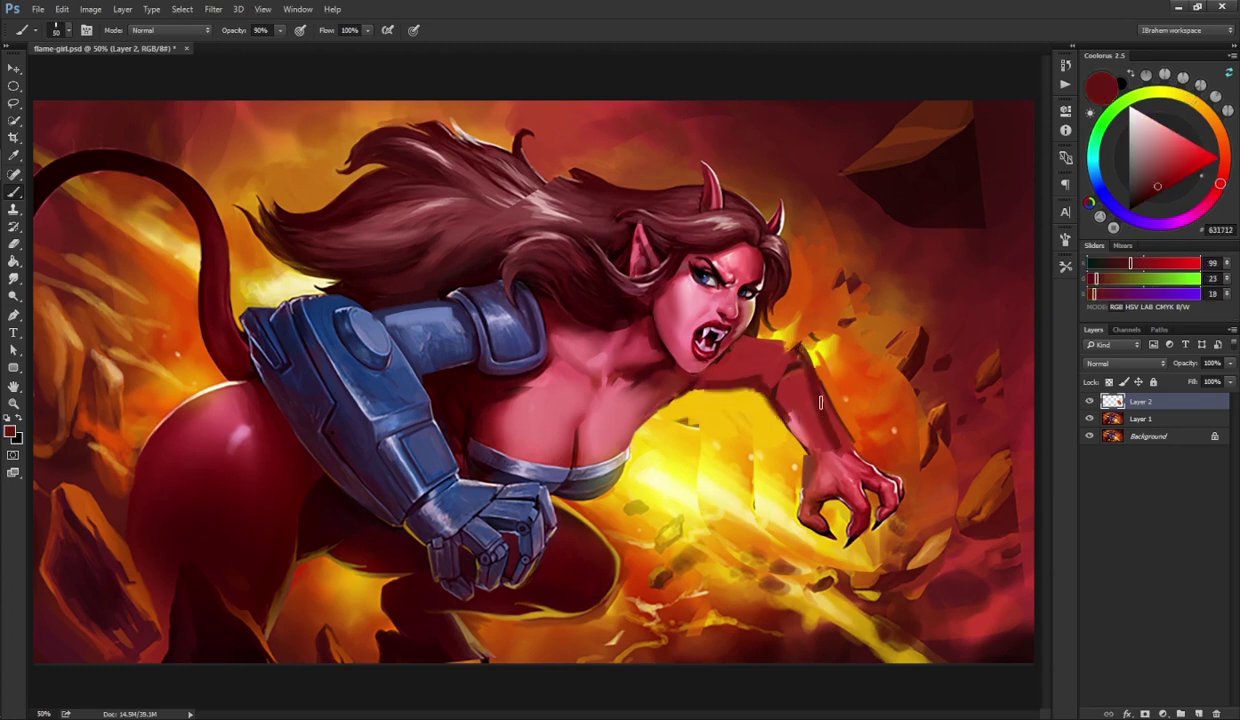
left_click_drag(800, 386, 830, 438)
left_click(780, 402, "alt")
left_click_drag(805, 392, 827, 420)
left_click(824, 435, "alt")
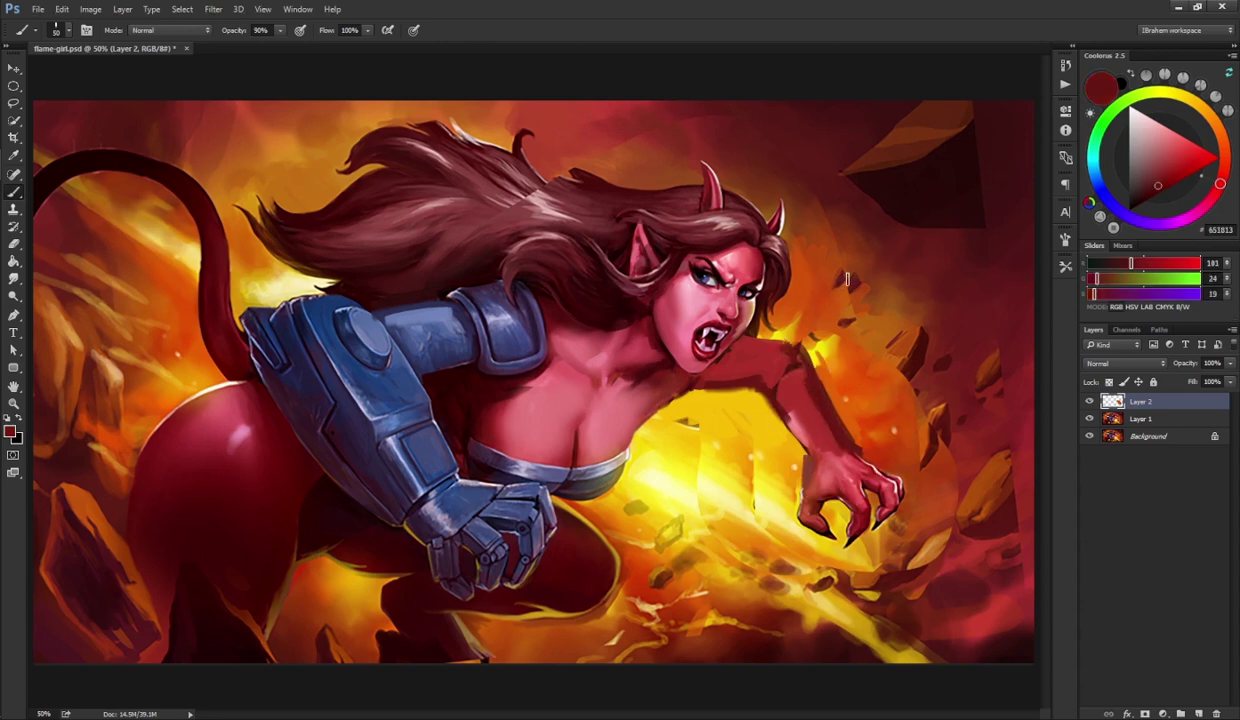
left_click(782, 400, "alt")
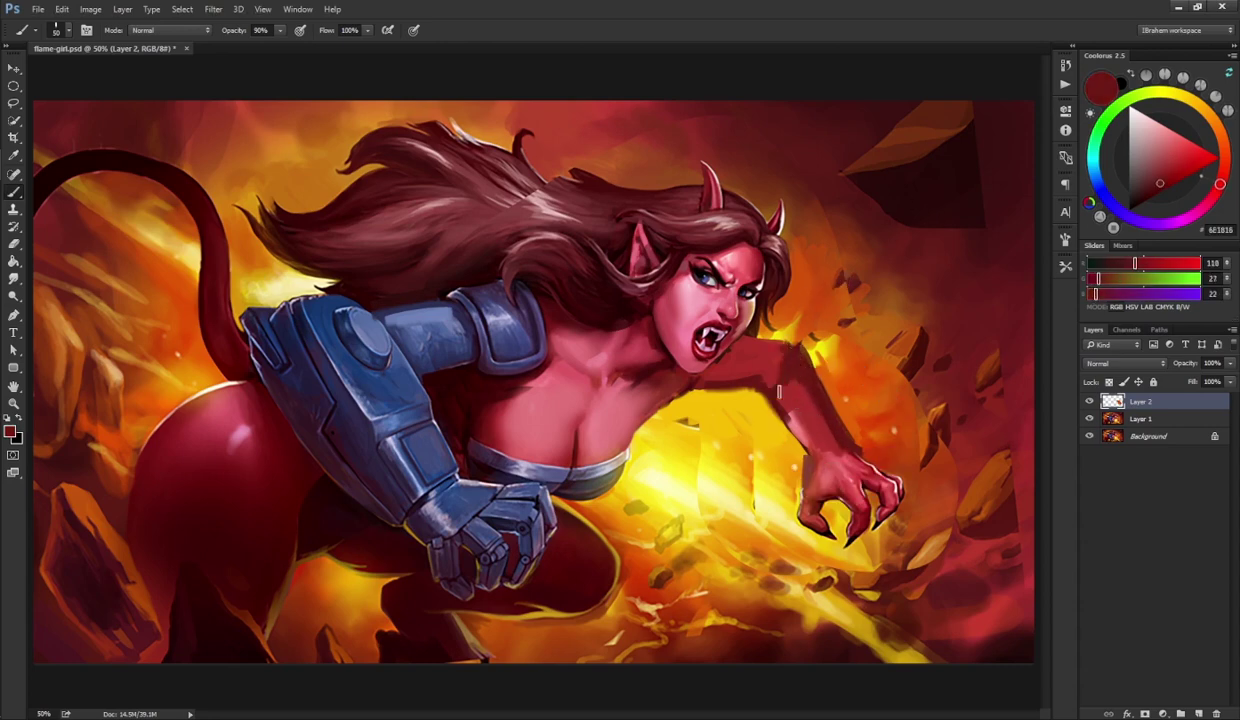
key("r")
key("b")
left_click(766, 416, "alt")
- Copy the claw's outer fingers to a new layer and shift them down and outward to enlarge the hand
key("l")
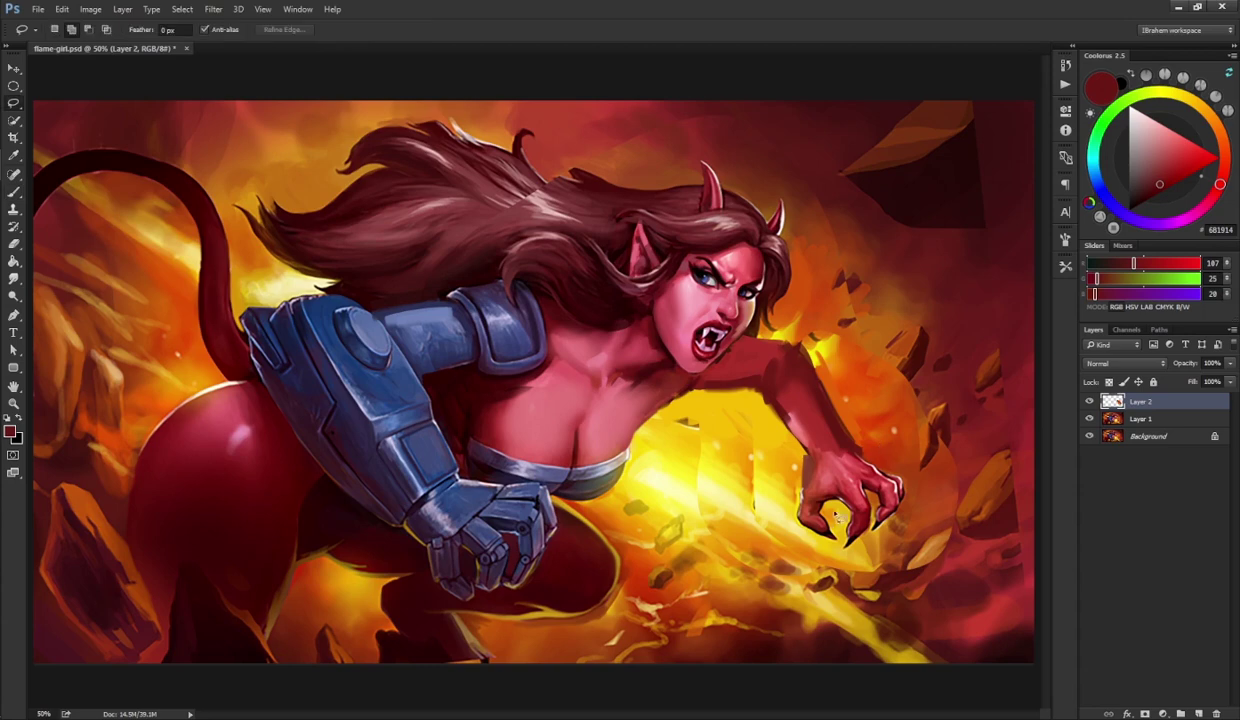
mouse_move(835, 515)
left_mouse_down()
mouse_move(828, 460)
mouse_move(860, 548)
mouse_move(822, 548)
mouse_move(903, 500)
mouse_move(910, 513)
left_mouse_up()
key("ctrl+j")
key("ctrl+t")
key("Return")
- Blend the shifted fingers into the hand and wrist using sampled yellow background and red skin tones, reducing the brush size to 30
key("b")
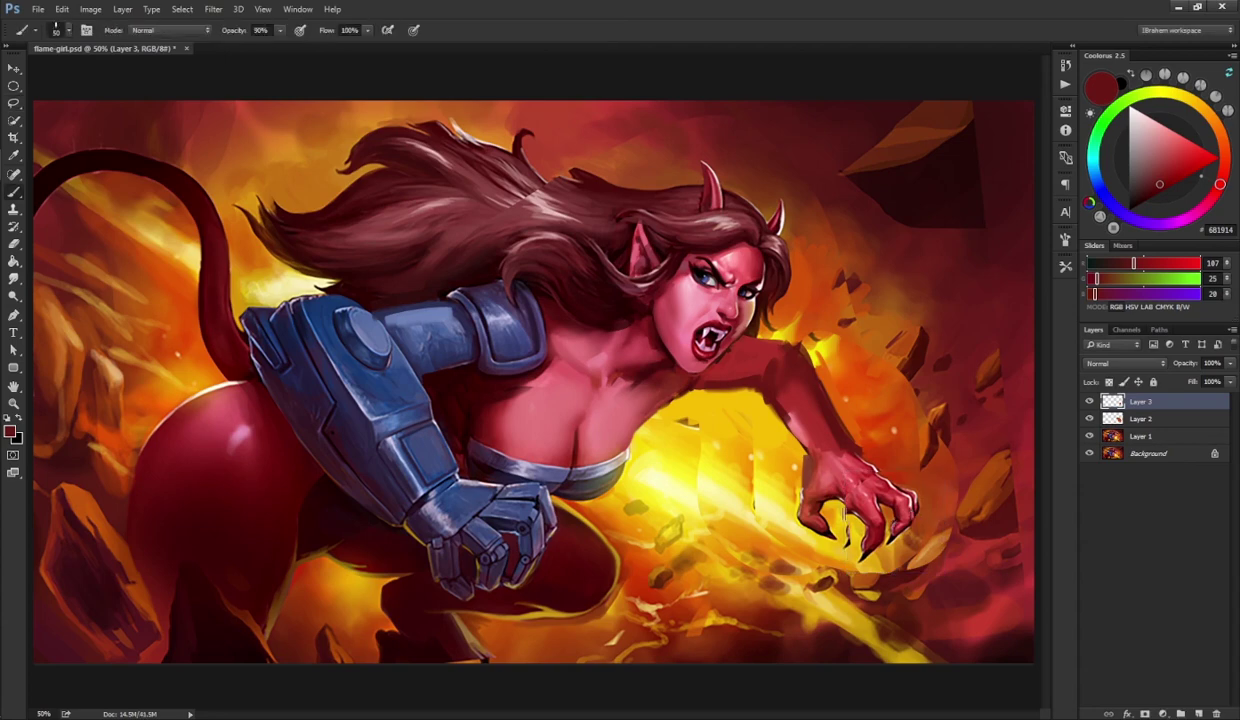
left_click(832, 558, "alt")
left_click_drag(844, 548, 850, 522)
left_click(841, 485, "alt")
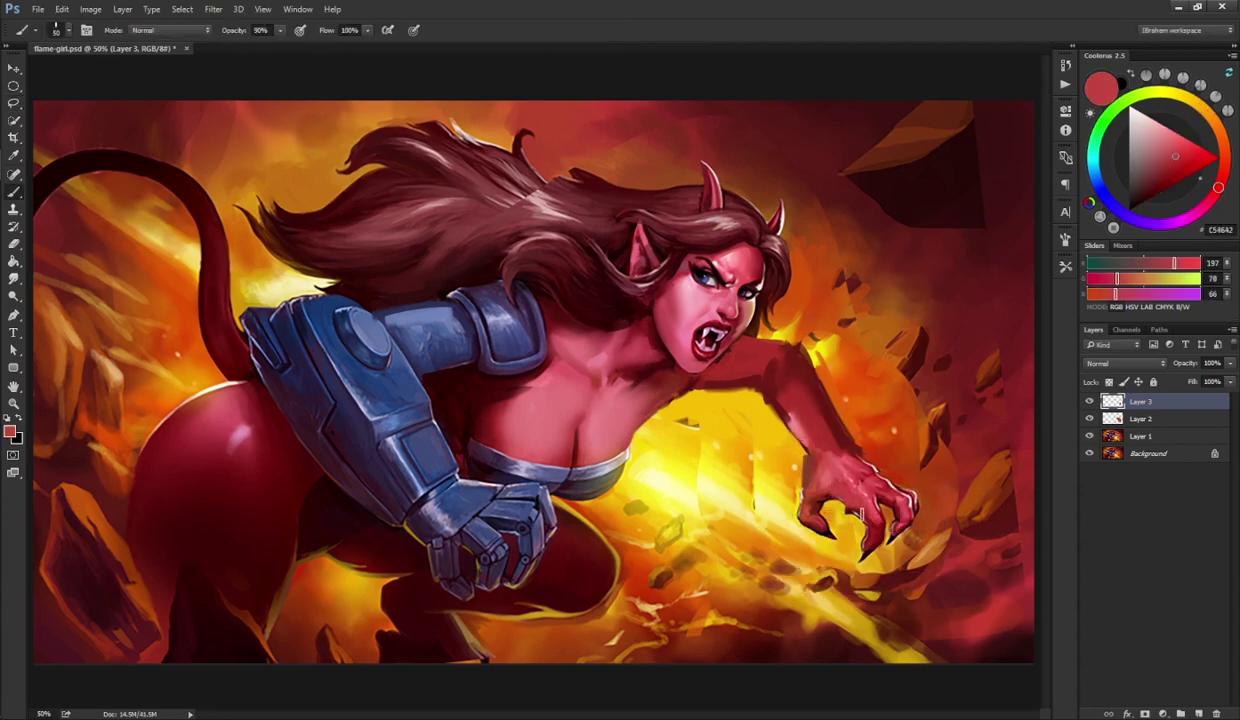
left_click(813, 502, "alt")
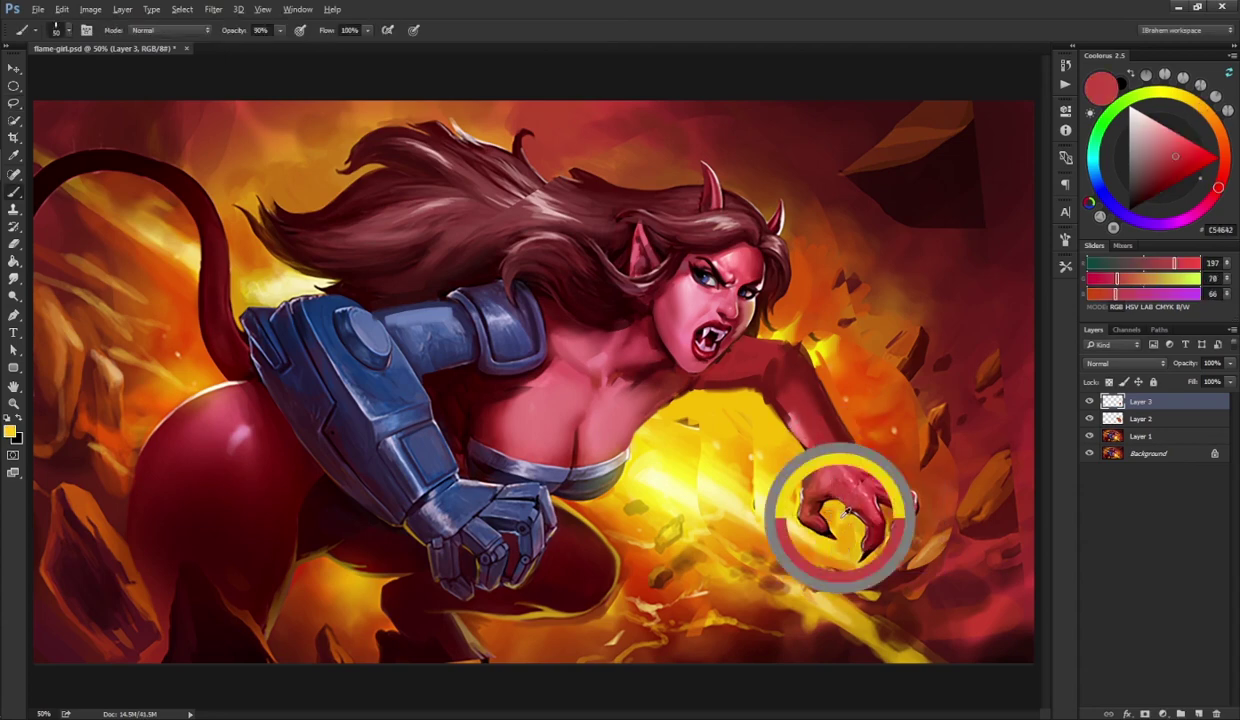
left_click(858, 463, "alt")
left_click(830, 443, "alt")
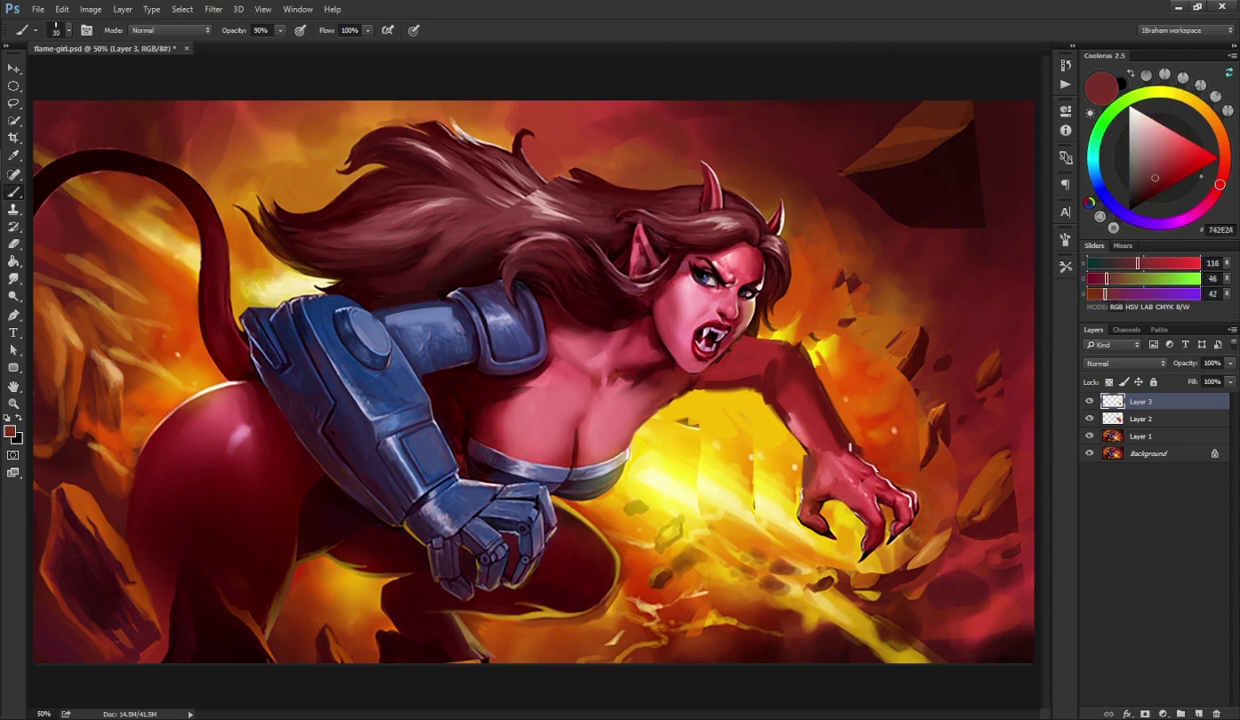
left_click(824, 488, "alt")
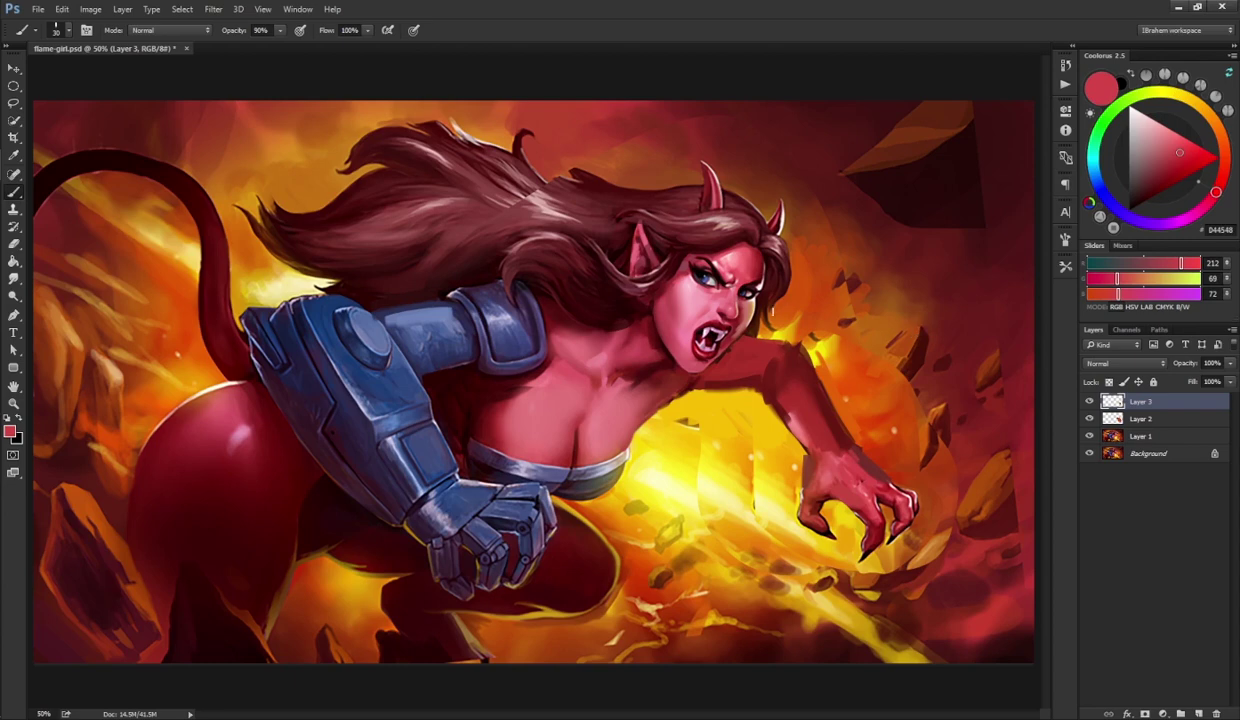
- Refine the skin of the raised upper arm and the outer side of the chest with sampled red and pink tones
left_click(767, 345, "alt")
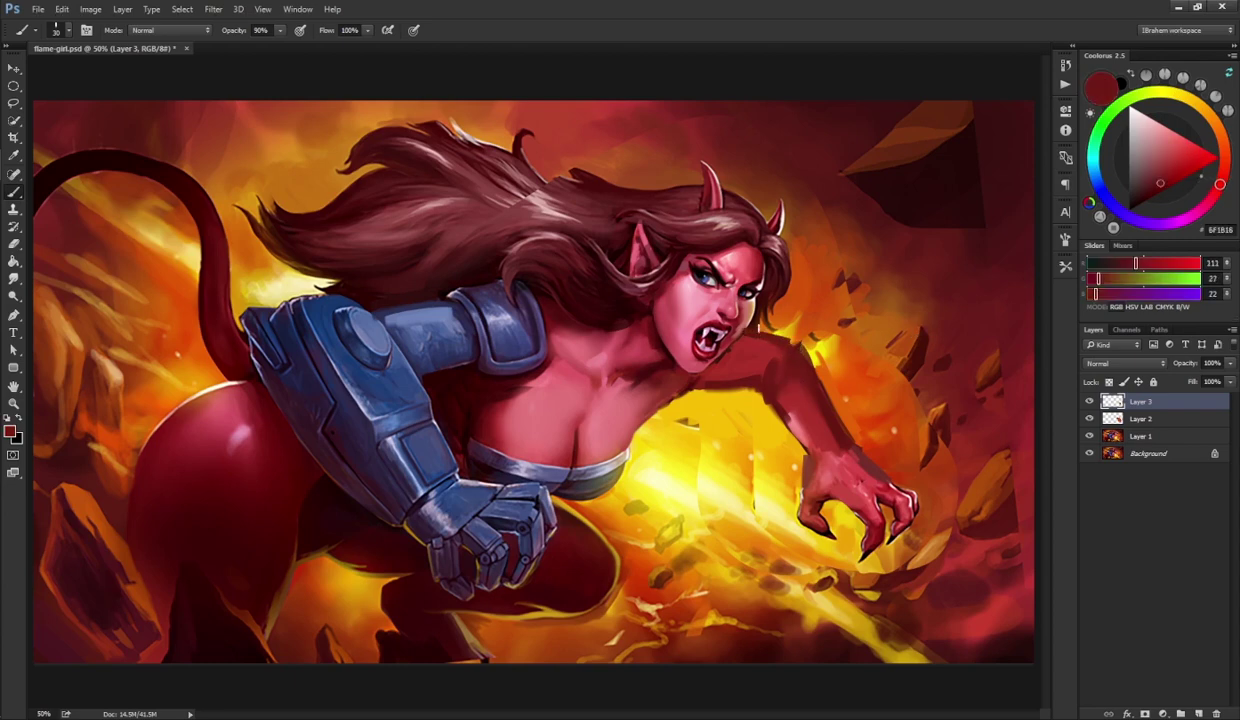
left_click(660, 378, "alt")
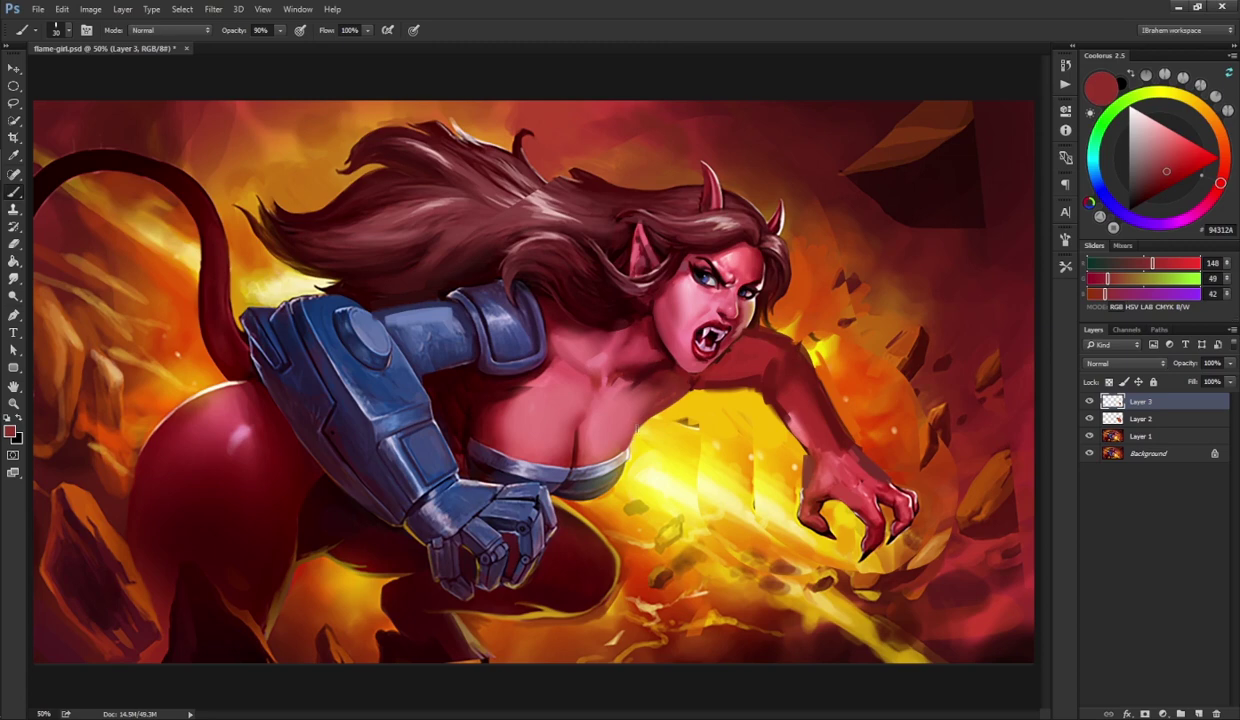
left_click_drag(619, 413, 602, 440)
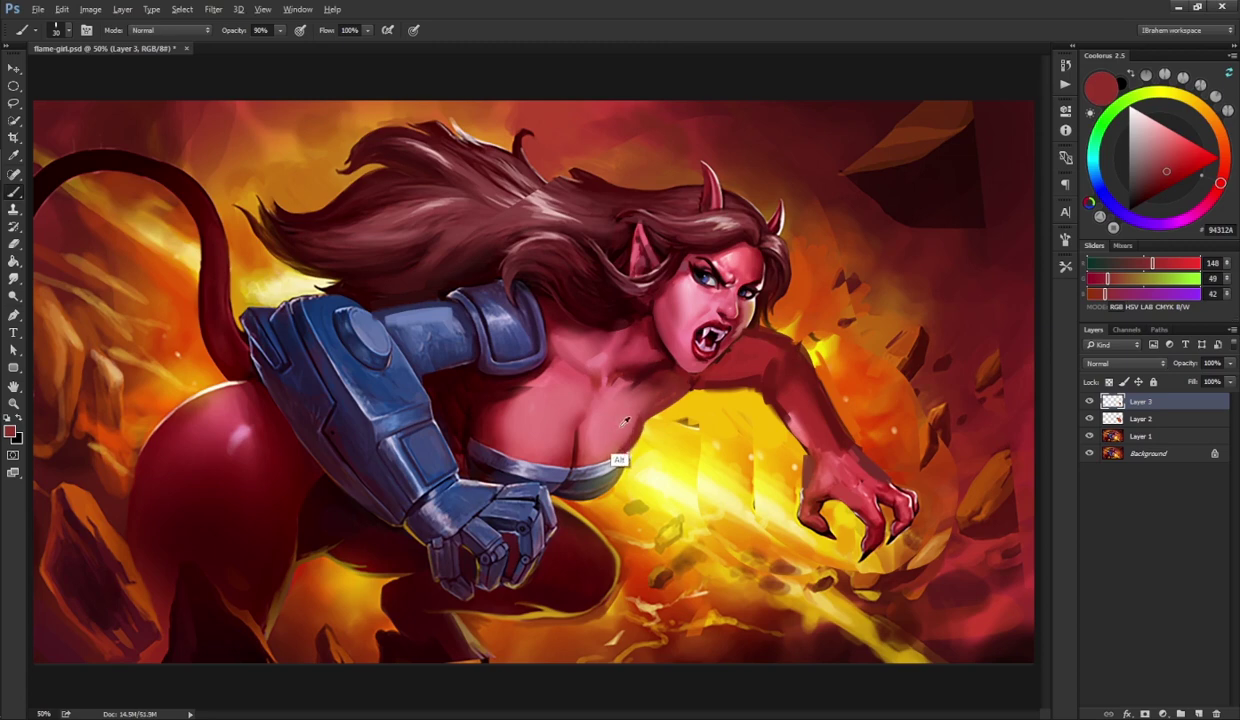
left_click(624, 421, "alt")
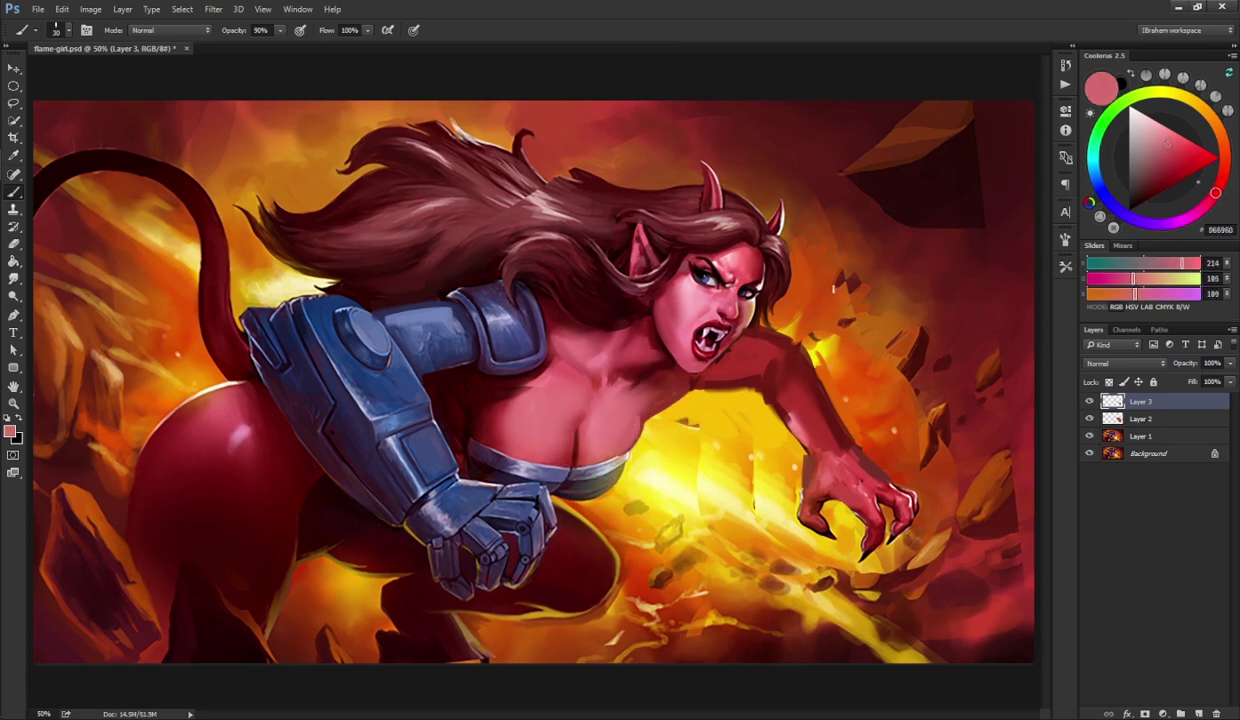
left_click(593, 430, "alt")
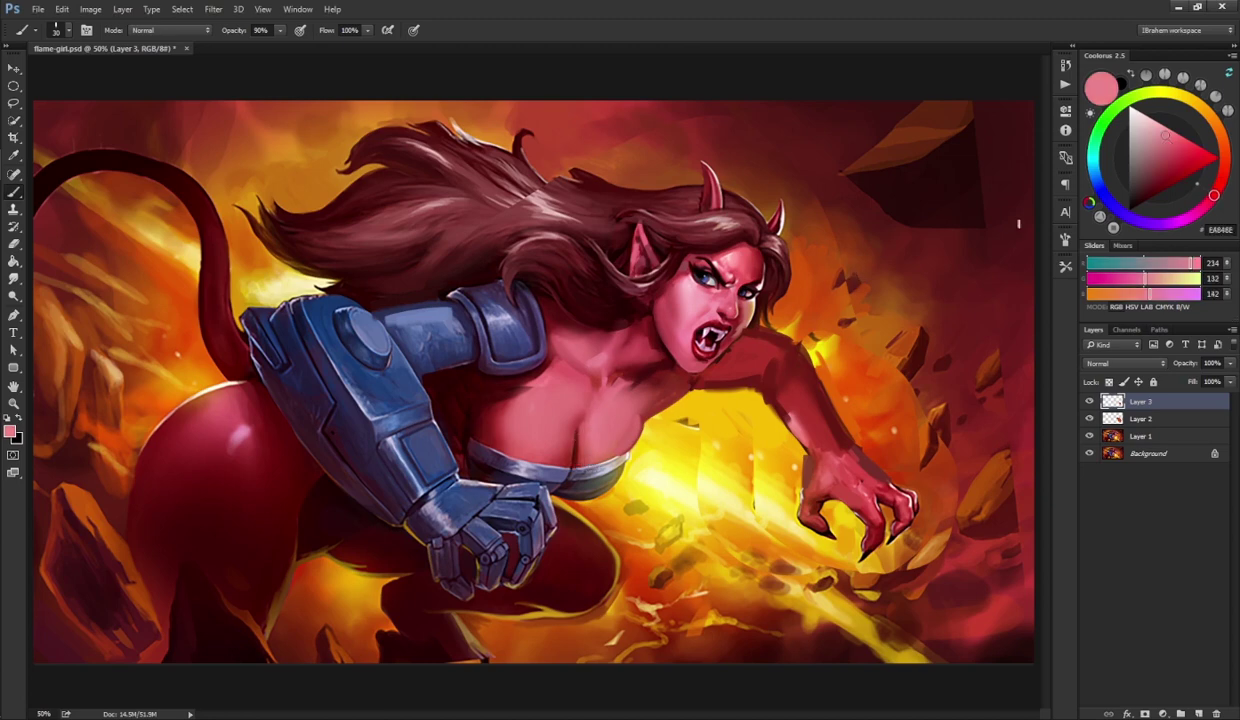
- Add light pink highlights (RGB 245, 169, 176) to the chest and collarbone area, softening them with the Smudge tool
left_click(1156, 126)
left_click_drag(589, 418, 582, 433)
key("ctrl+z")
key("r")
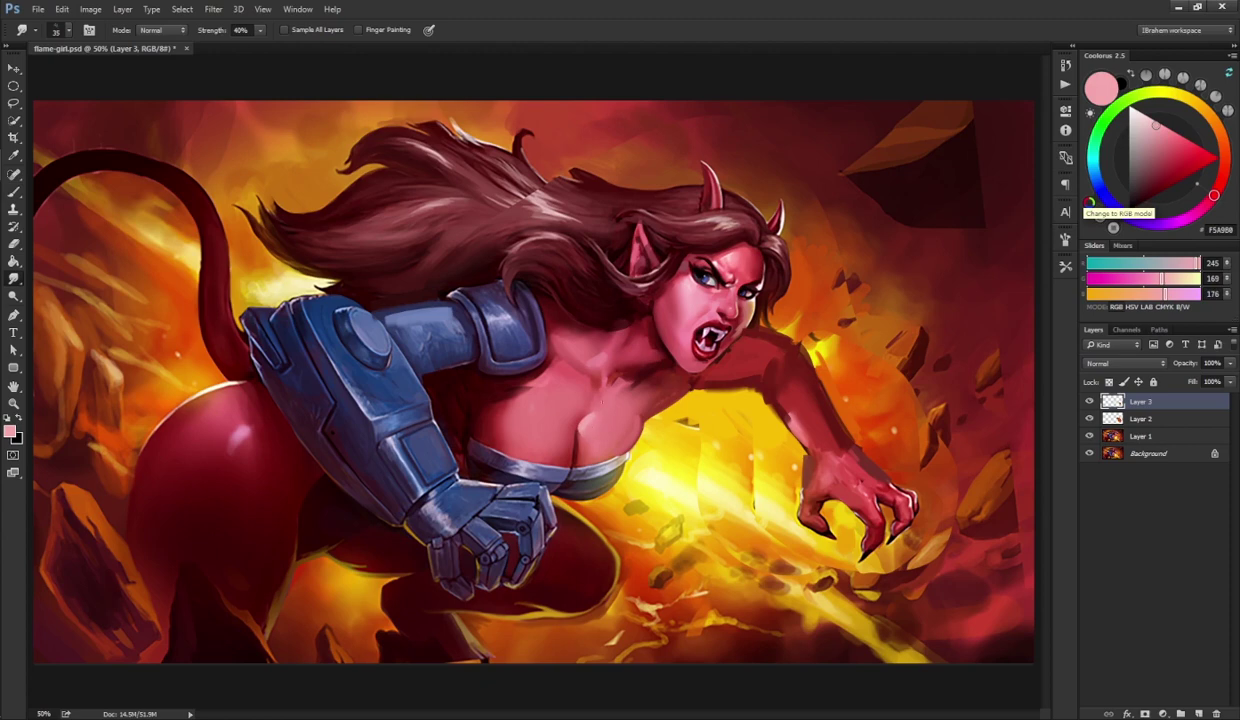
key("b")
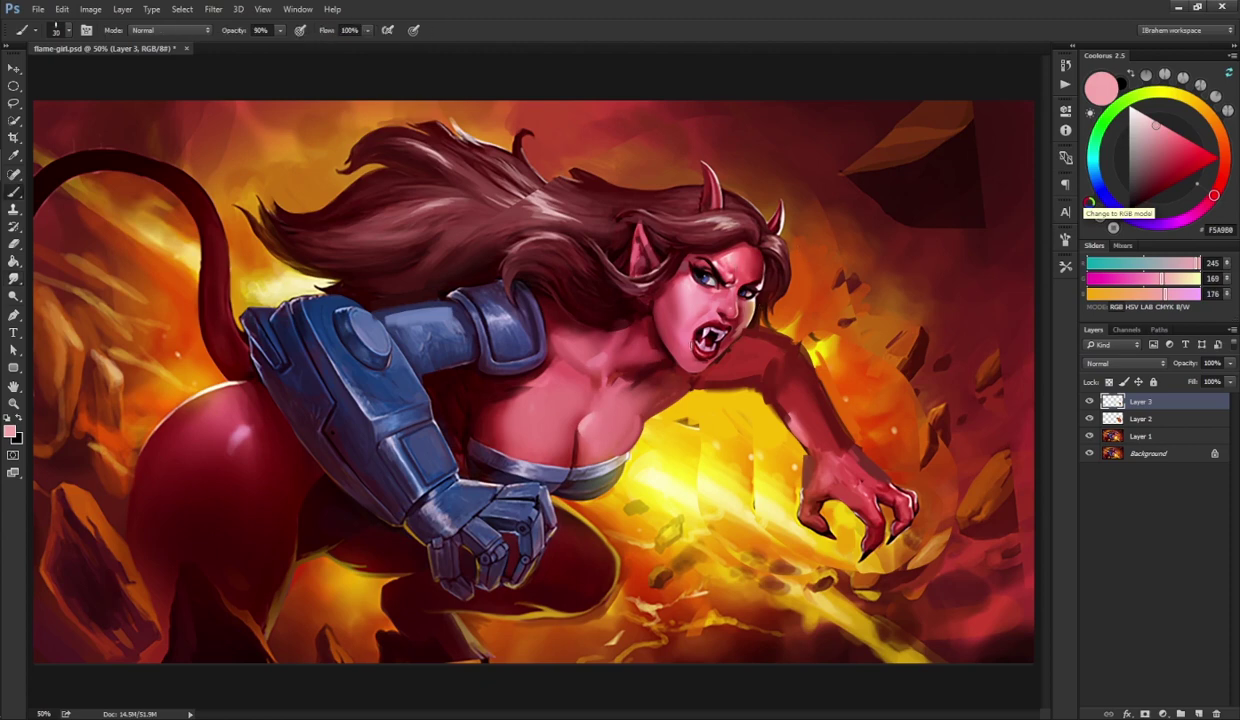
left_click(582, 423, "alt")
left_click_drag(620, 395, 633, 383)
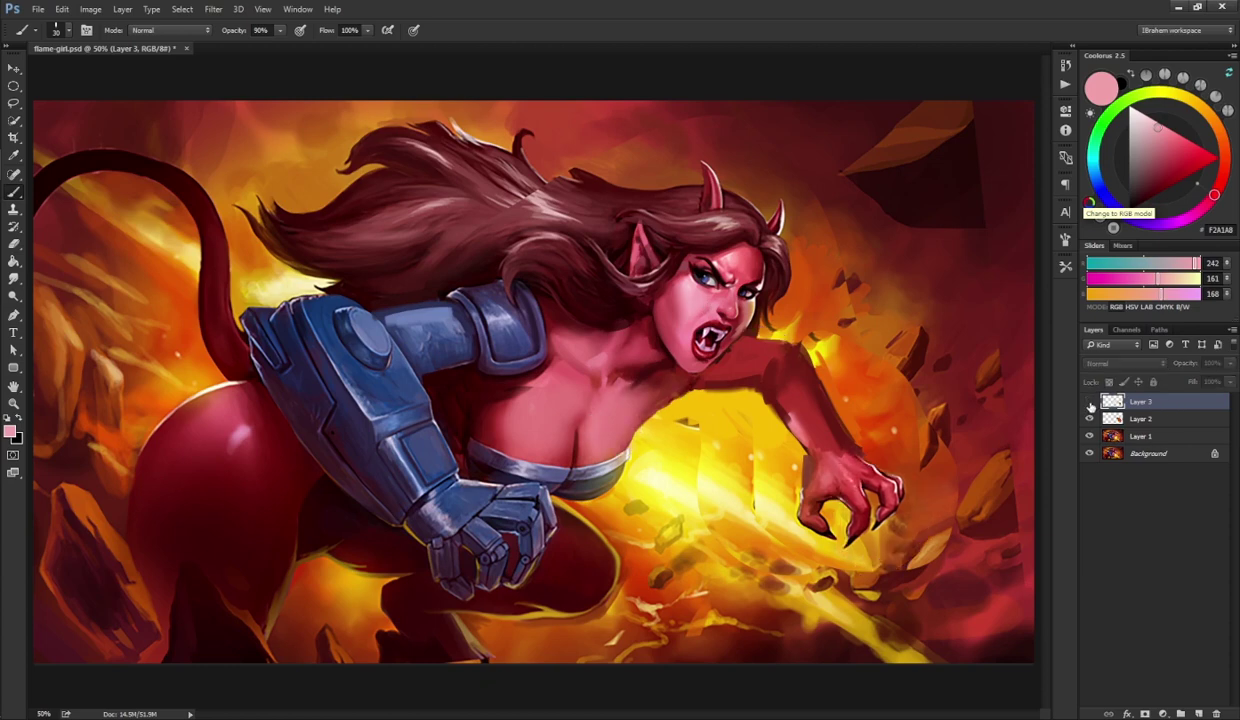
- Merge the painted layers down into Layer 1, toggling layer visibility to compare the changes with the original painting
key("ctrl+e")
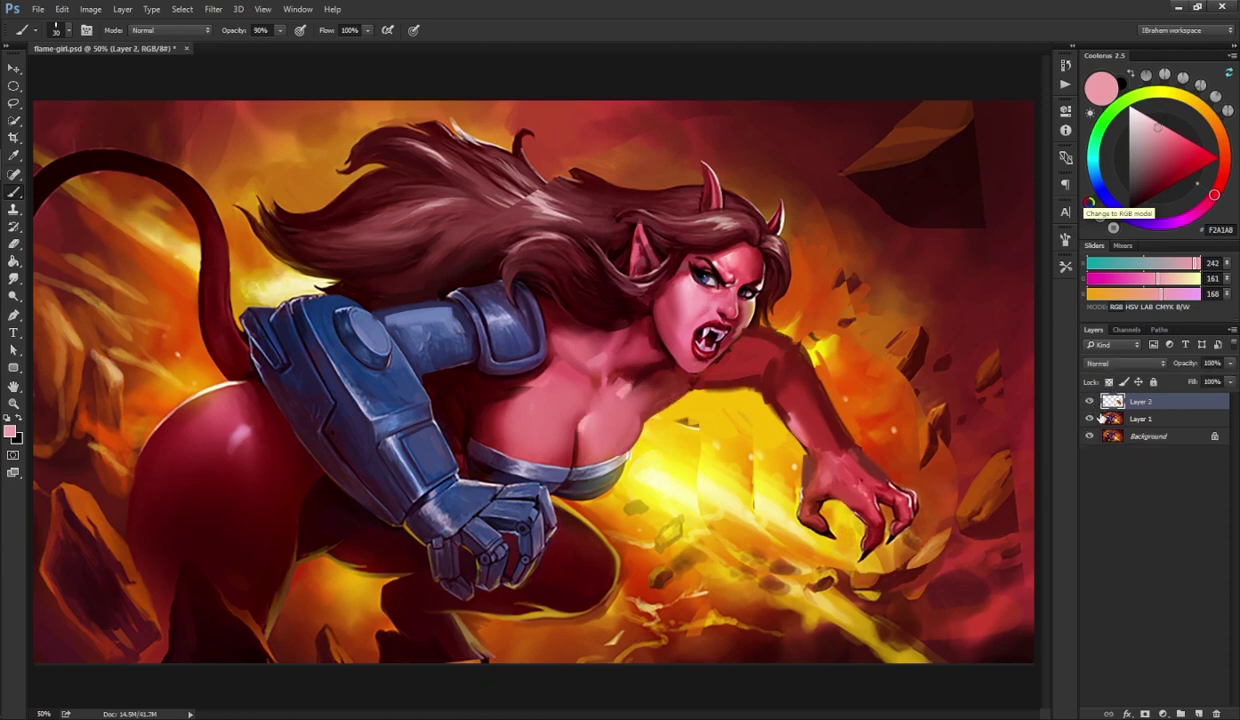
left_click(730, 346, "alt")
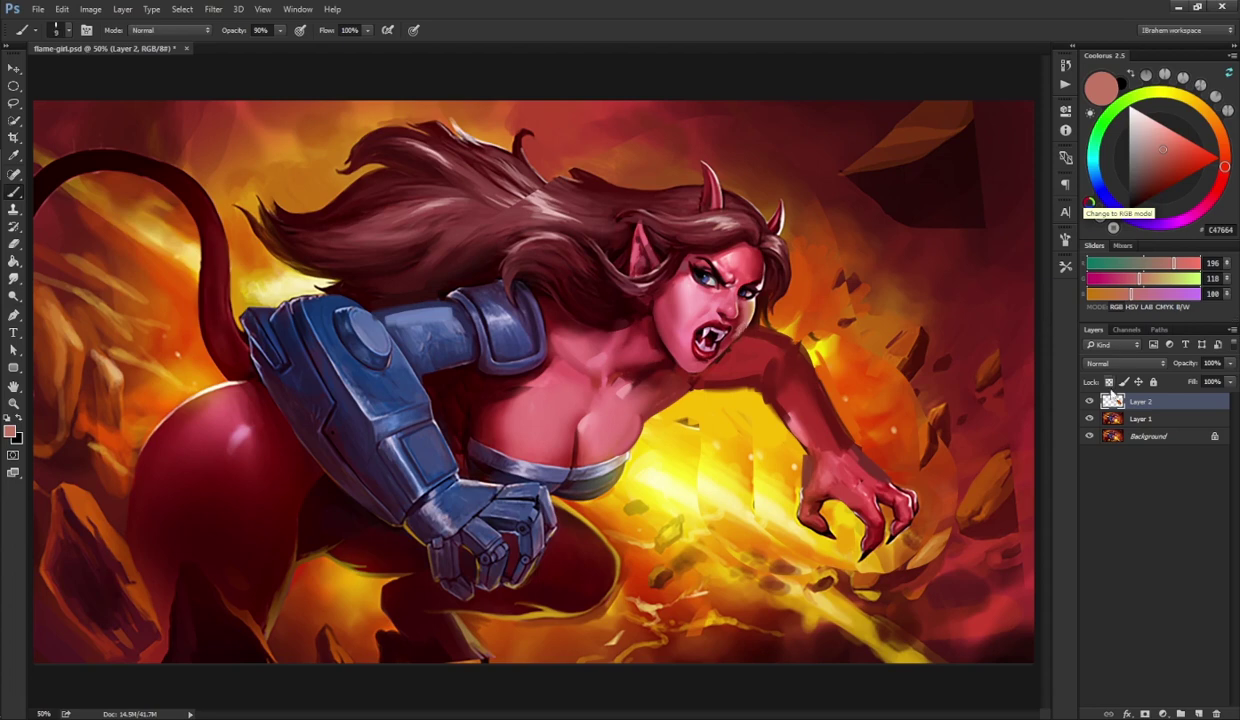
left_click(1089, 401)
left_click(1089, 401)
left_click(1089, 401)
left_click(1089, 401)
key("ctrl+e")
left_click(1089, 402)
left_click(1089, 401)
left_click(1089, 401)
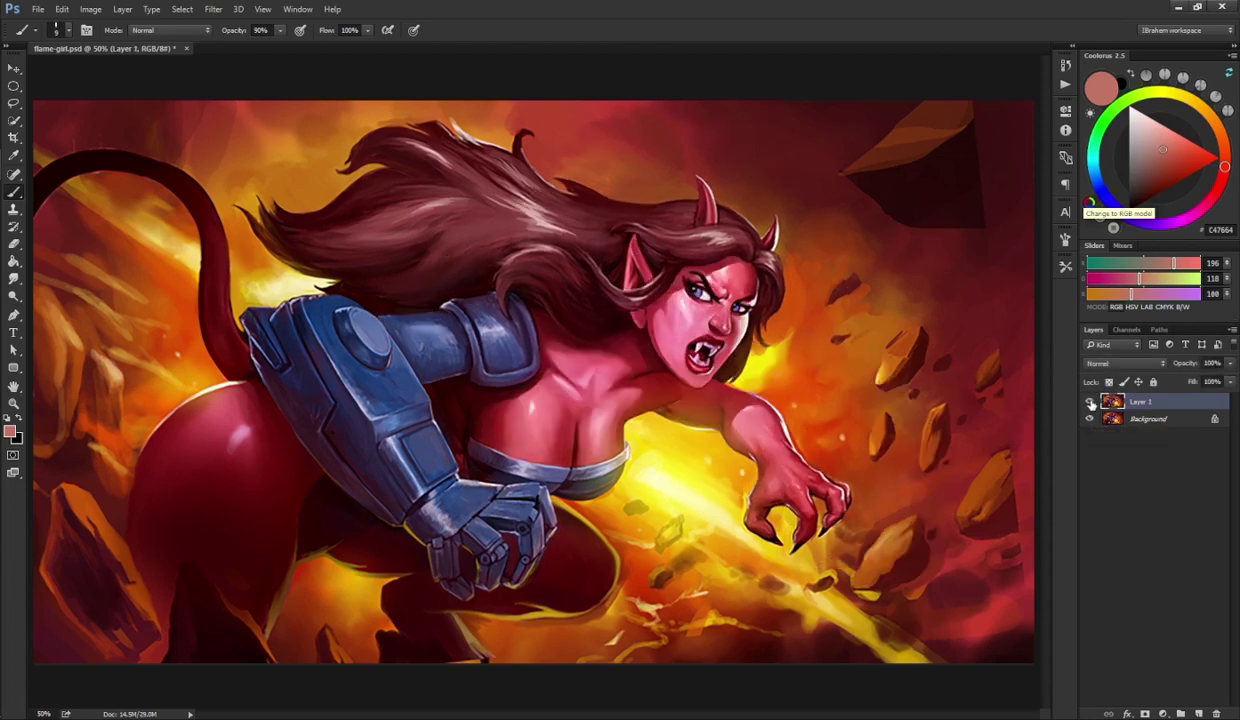
left_click(1089, 401)
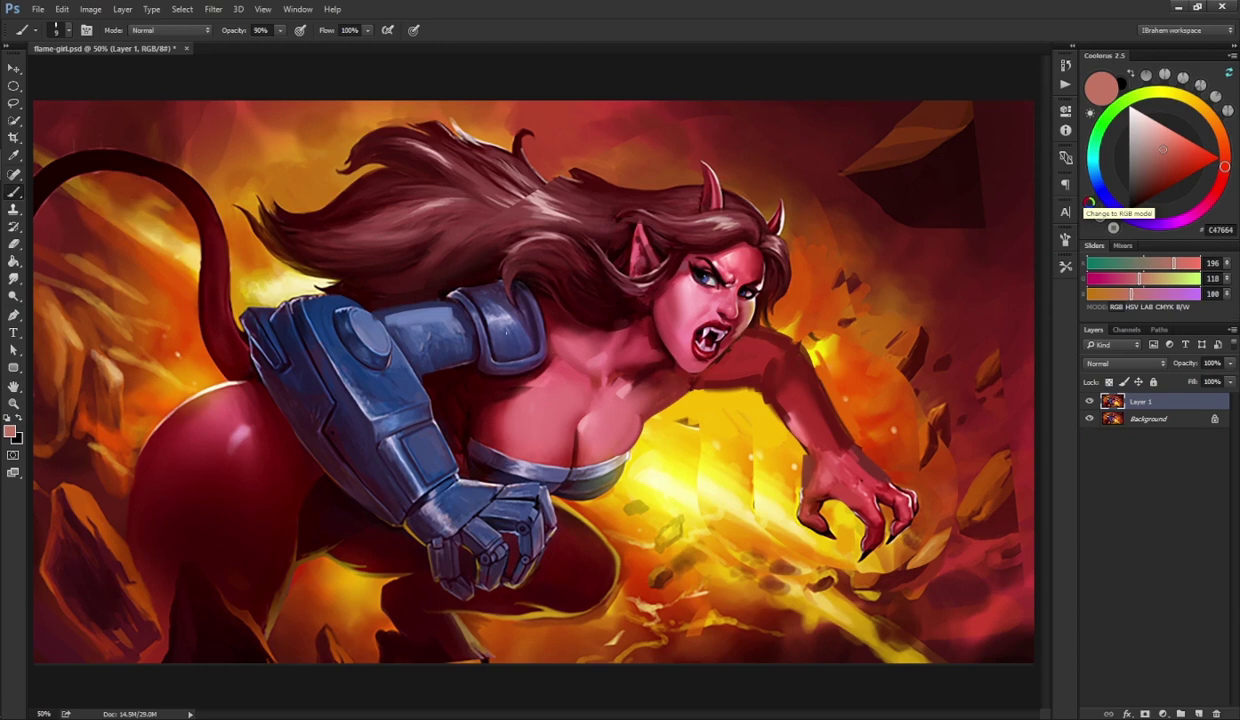
- Select the shoulder armour plate, copy it to a new layer and enlarge it up and outward
key("w")
left_click_drag(466, 300, 519, 357)
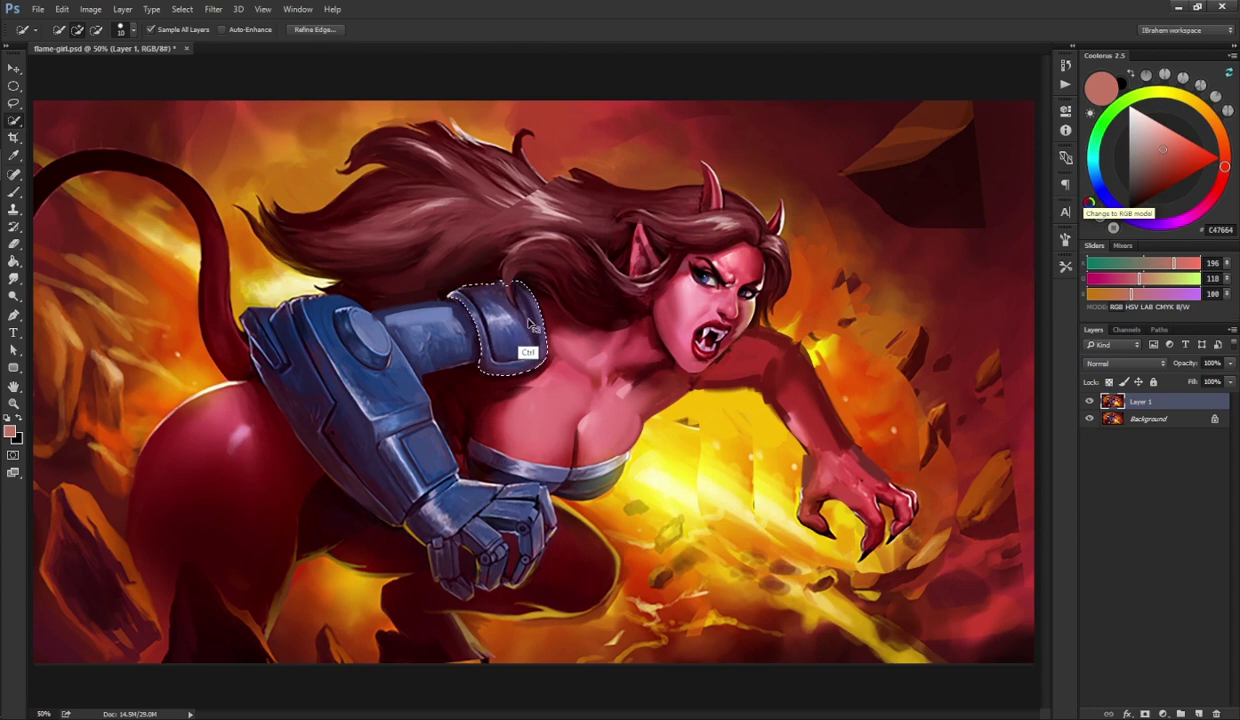
key("ctrl+j")
key("ctrl+t")
left_click_drag(547, 281, 568, 266)
key("Return")
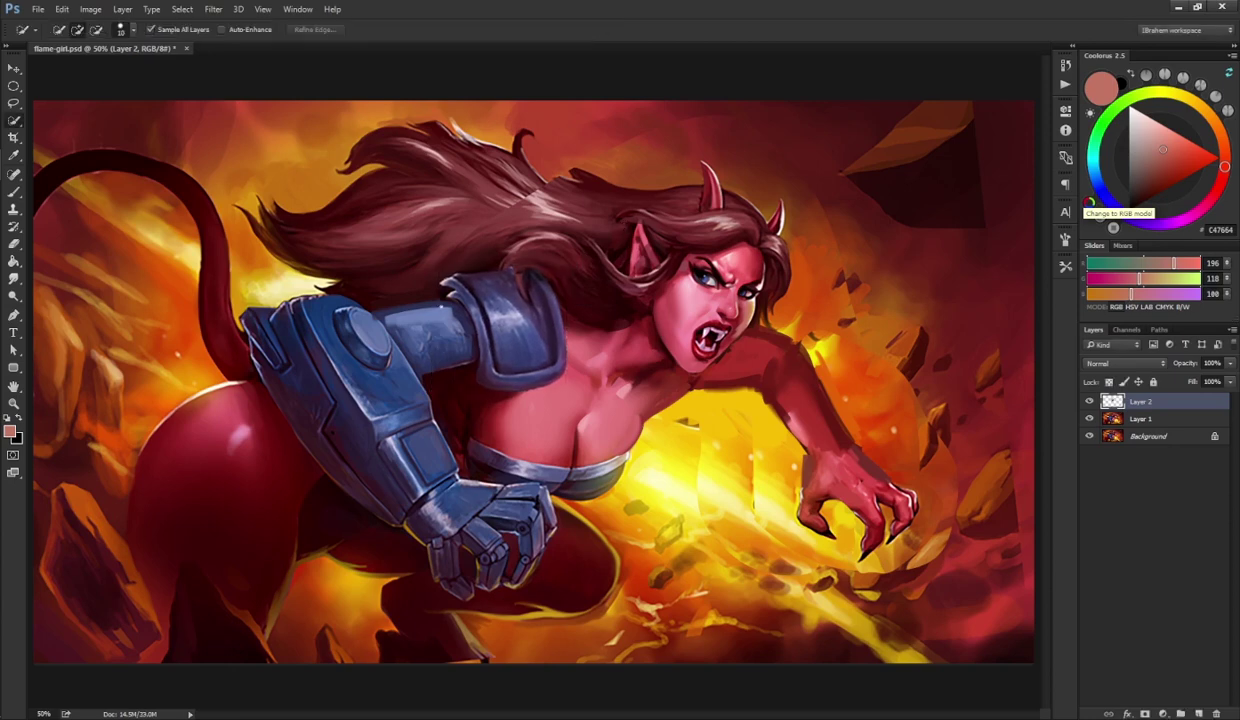
- Blend the enlarged shoulder plate into the figure with dark red shadow tones sampled from beneath the arm
key("b")
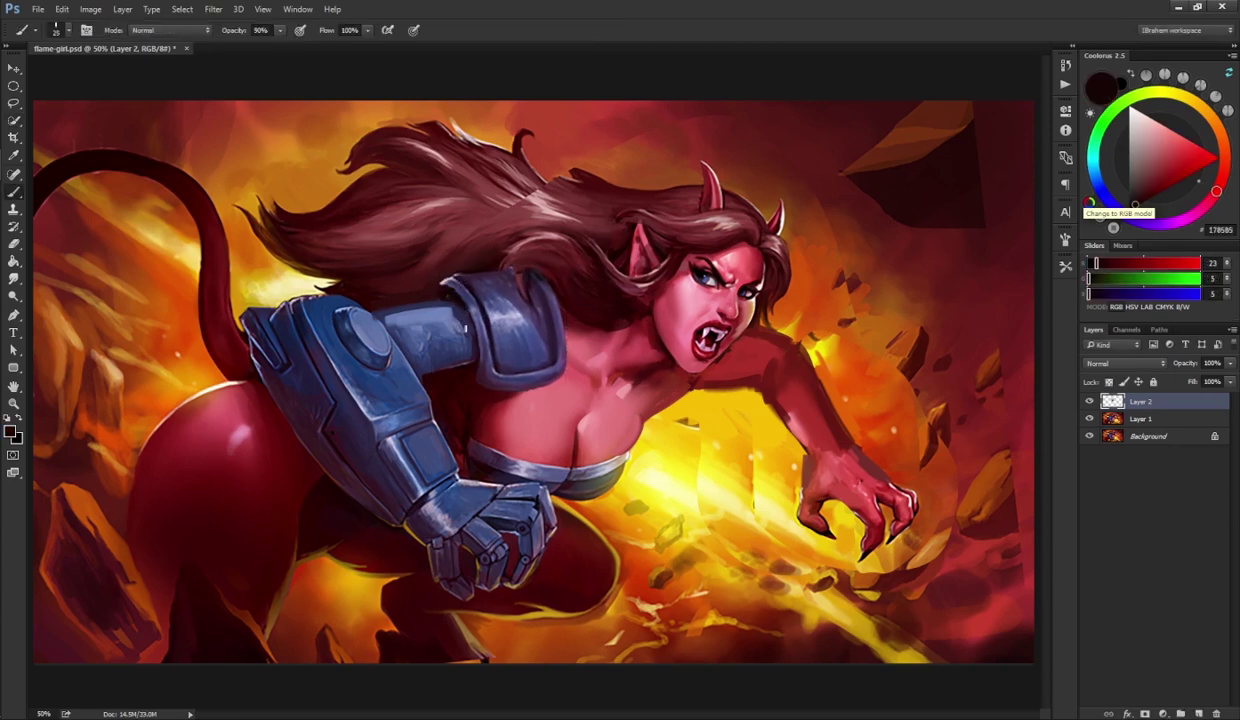
left_click(470, 400, "alt")
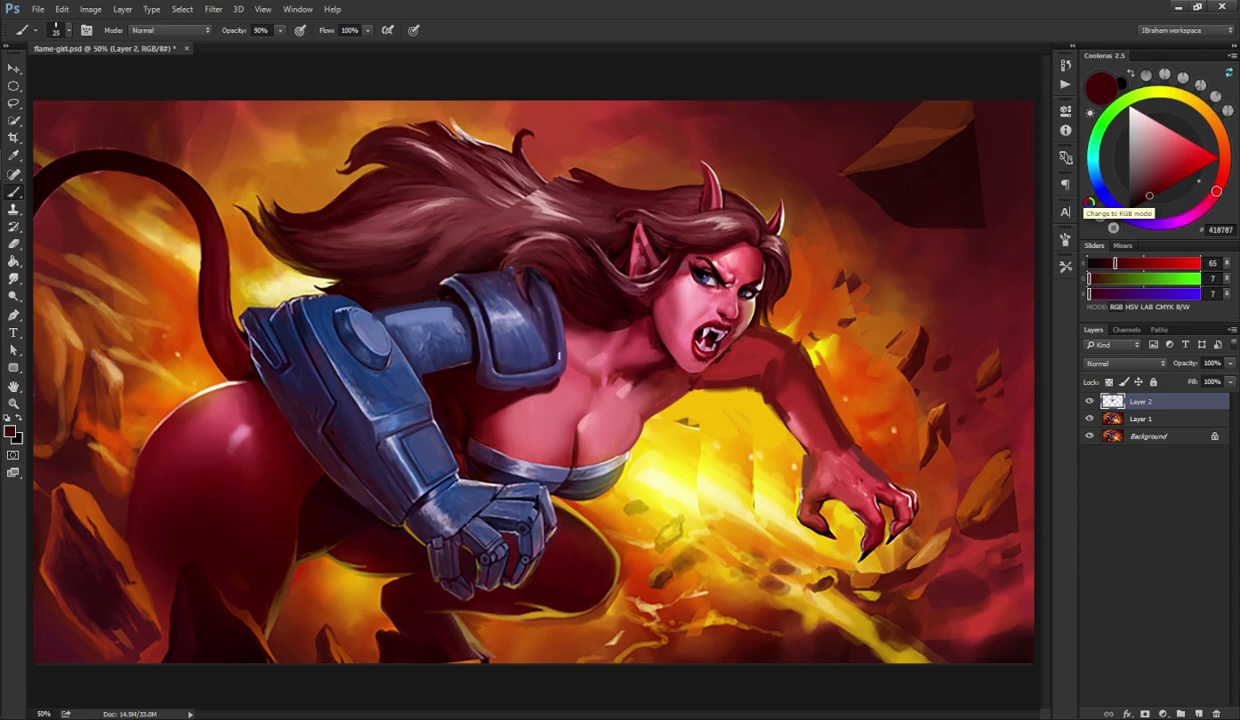
left_click(465, 385, "alt")
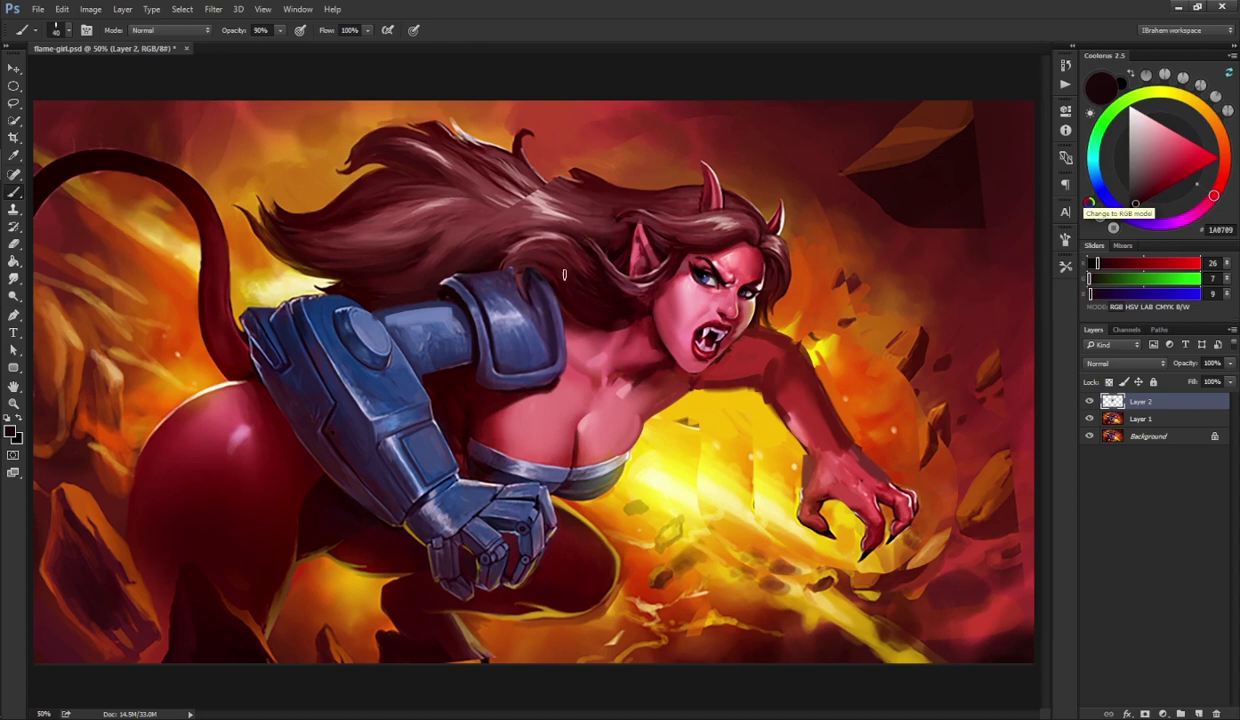
- Paint extra hair volume above the back of the head in sampled dark reds, enlarging the brush to size 80
left_click(545, 187, "alt")
mouse_move(517, 160)
left_mouse_down()
mouse_move(605, 186)
mouse_move(569, 150)
mouse_move(672, 189)
mouse_move(626, 189)
mouse_move(561, 150)
mouse_move(479, 157)
mouse_move(582, 190)
mouse_move(567, 162)
mouse_move(536, 182)
mouse_move(493, 131)
mouse_move(473, 150)
mouse_move(538, 156)
left_mouse_up()
left_click(560, 174, "alt")
left_click(586, 185, "alt")
key("bracketright")
key("bracketright")
key("bracketright")
left_click(536, 154, "alt")
left_click(544, 160, "alt")
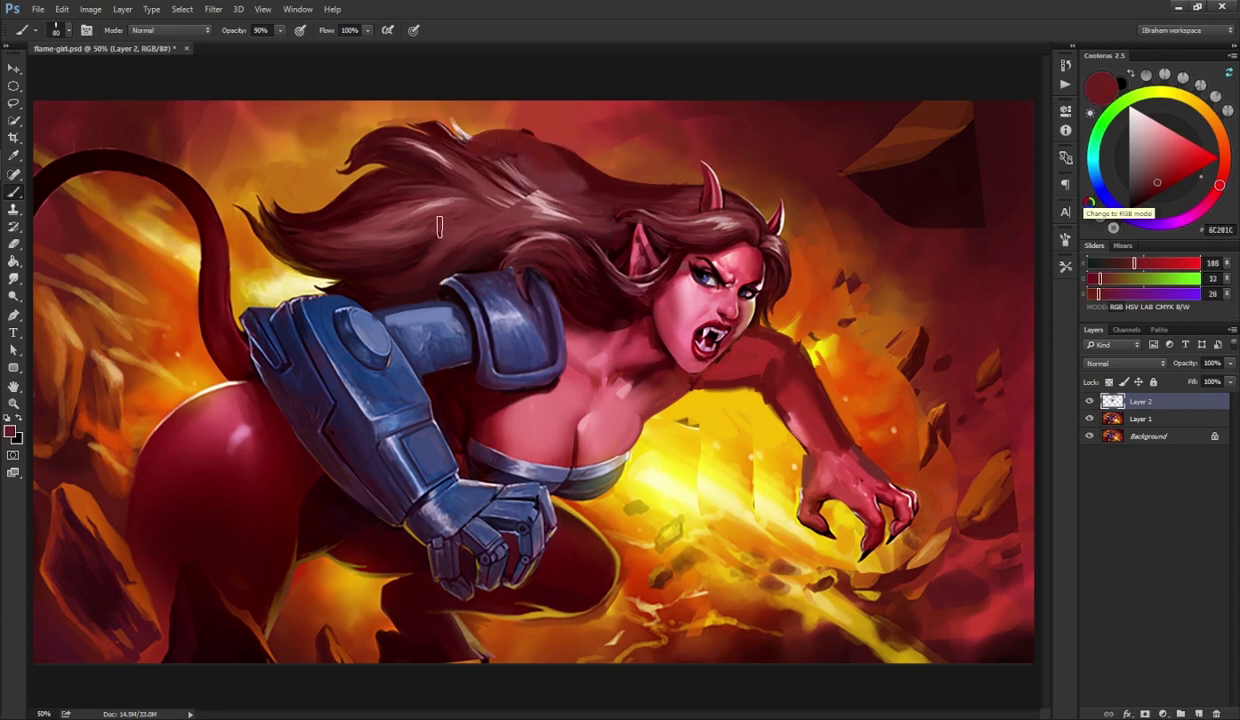
- Paint a broad light pinkish-brown highlight on the hair between the horns, then reduce the brush size to 60
left_click(720, 222, "alt")
mouse_move(728, 224)
left_mouse_down()
mouse_move(634, 215)
mouse_move(712, 222)
left_mouse_up()
left_click(673, 215, "alt")
key("bracketleft")
key("bracketleft")
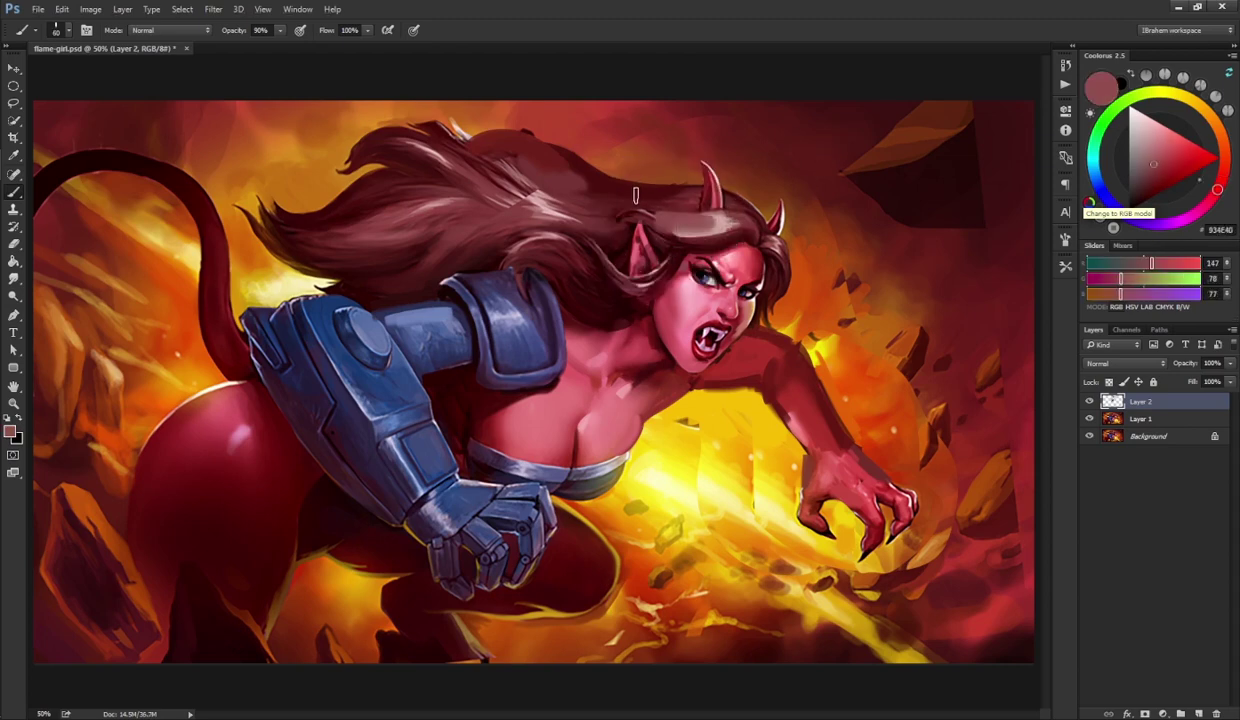
- Thicken the trailing hair tips behind the figure with very dark red strokes using brush size 80
left_click(286, 209, "alt")
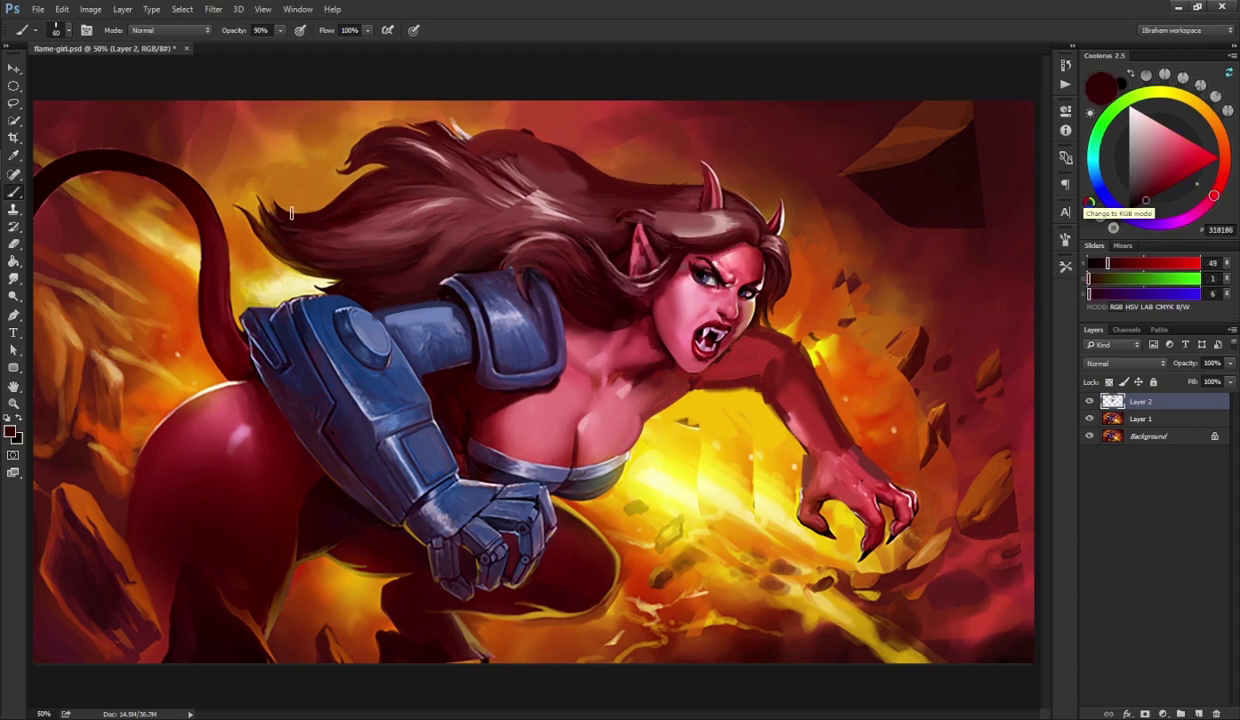
key("bracketright")
key("bracketright")
mouse_move(292, 213)
left_mouse_down()
mouse_move(270, 184)
mouse_move(330, 192)
mouse_move(388, 160)
left_mouse_up()
left_click(328, 206, "alt")
left_click(398, 143, "alt")
left_click(361, 181, "alt")
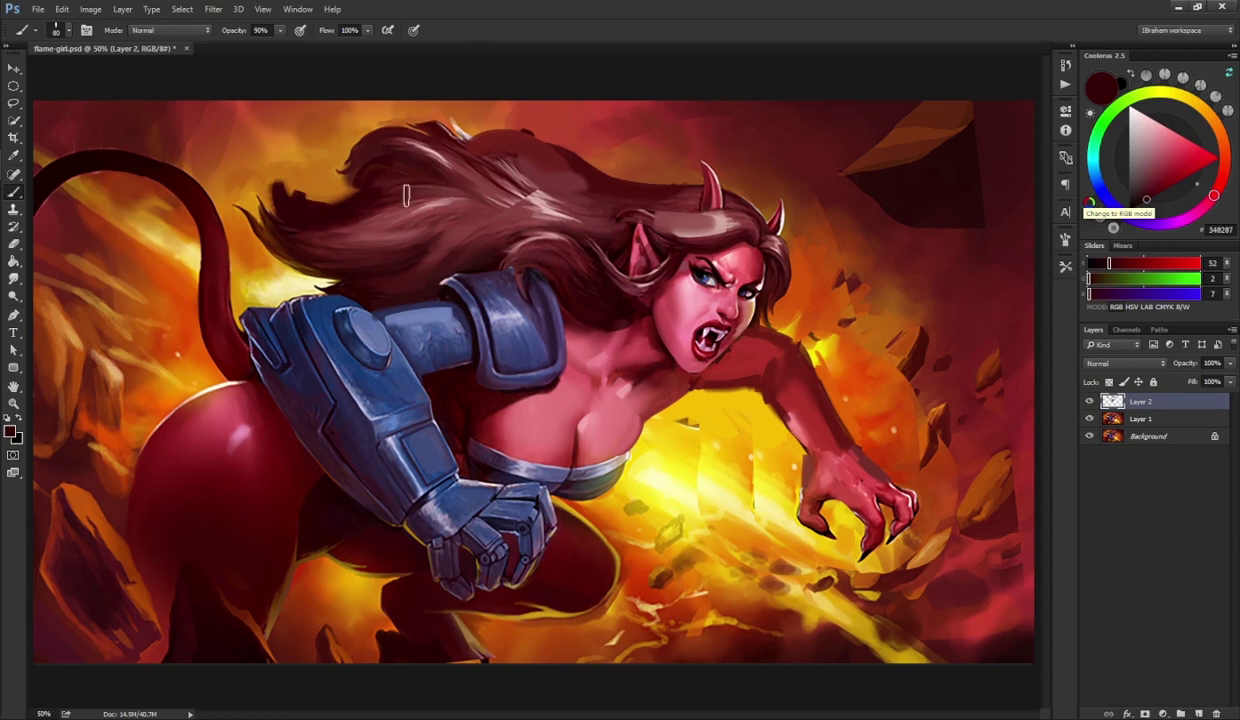
- Extend the hair above the crown into a taller arc sloping to the horns, using sampled reds and dark red strokes
left_click(500, 148, "alt")
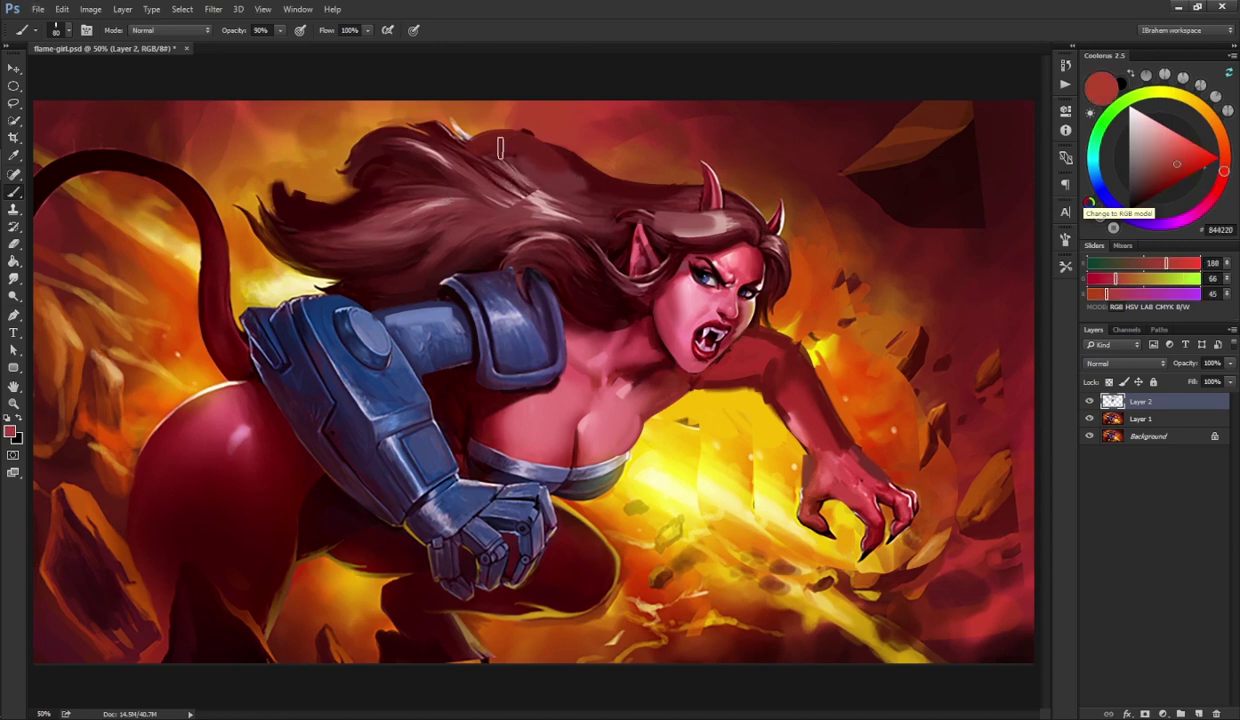
left_click(505, 162, "alt")
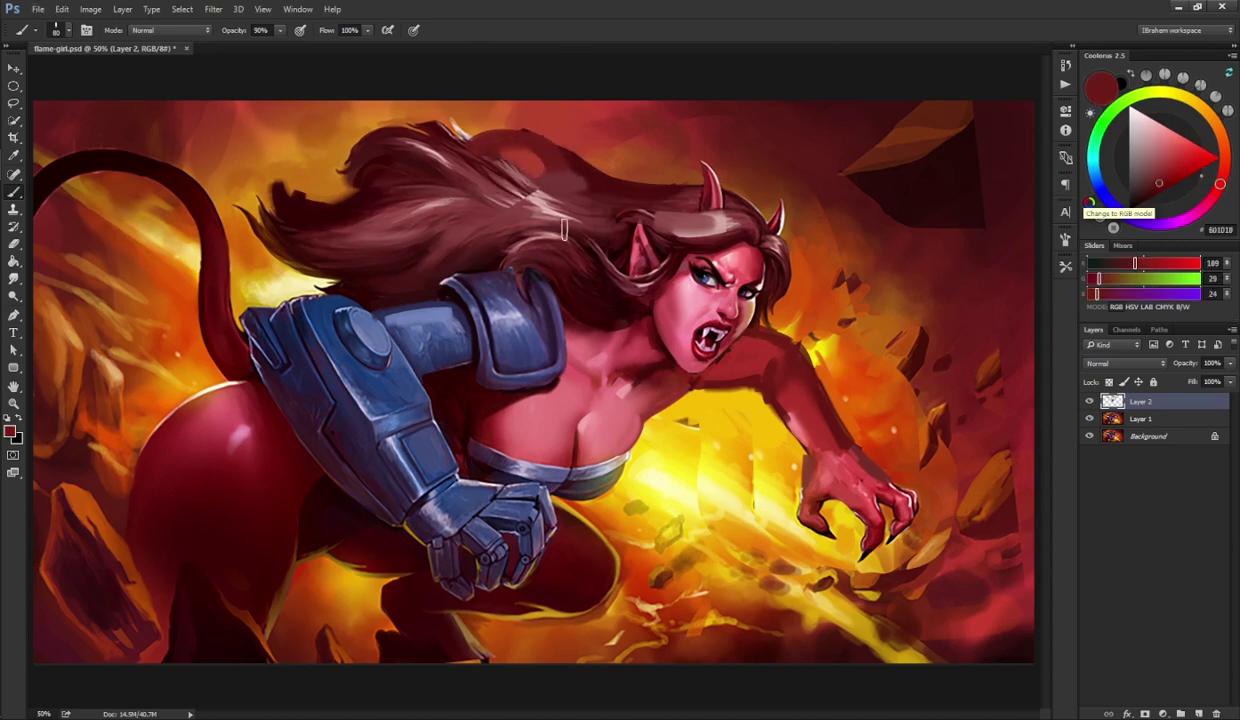
left_click(556, 161, "alt")
mouse_move(528, 122)
left_mouse_down()
mouse_move(556, 149)
mouse_move(655, 190)
mouse_move(550, 143)
mouse_move(604, 176)
left_mouse_up()
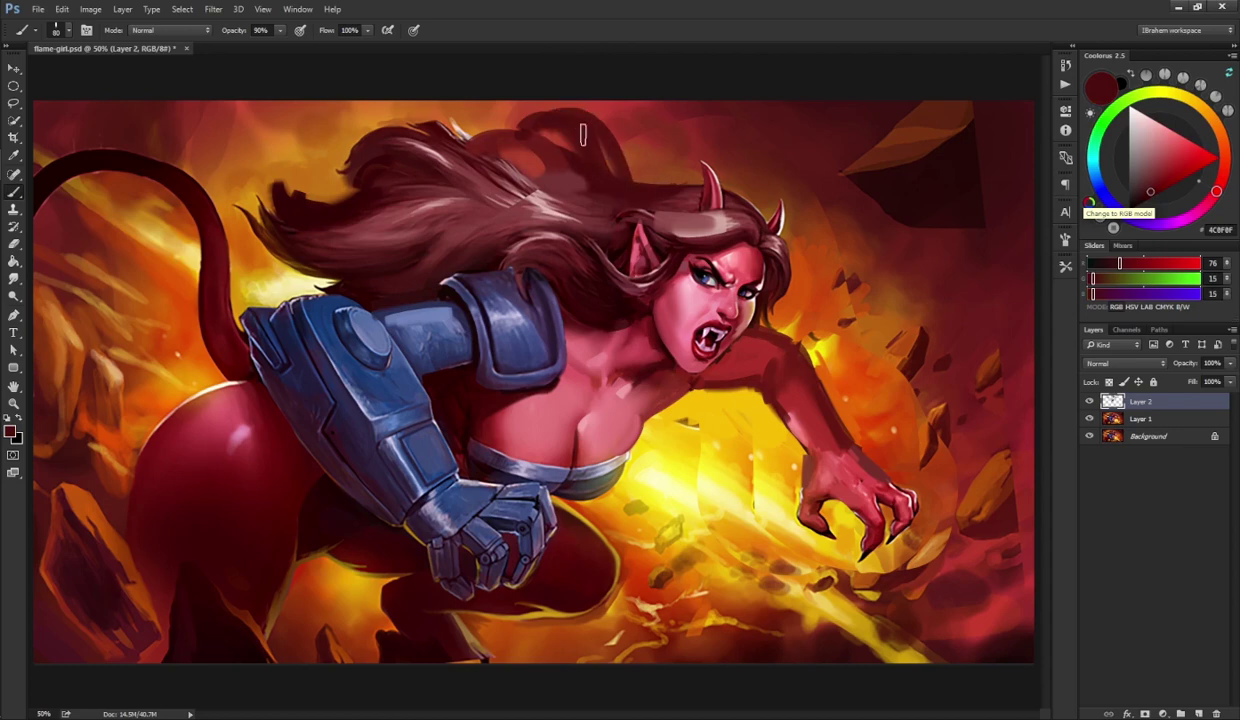
left_click_drag(583, 134, 664, 182)
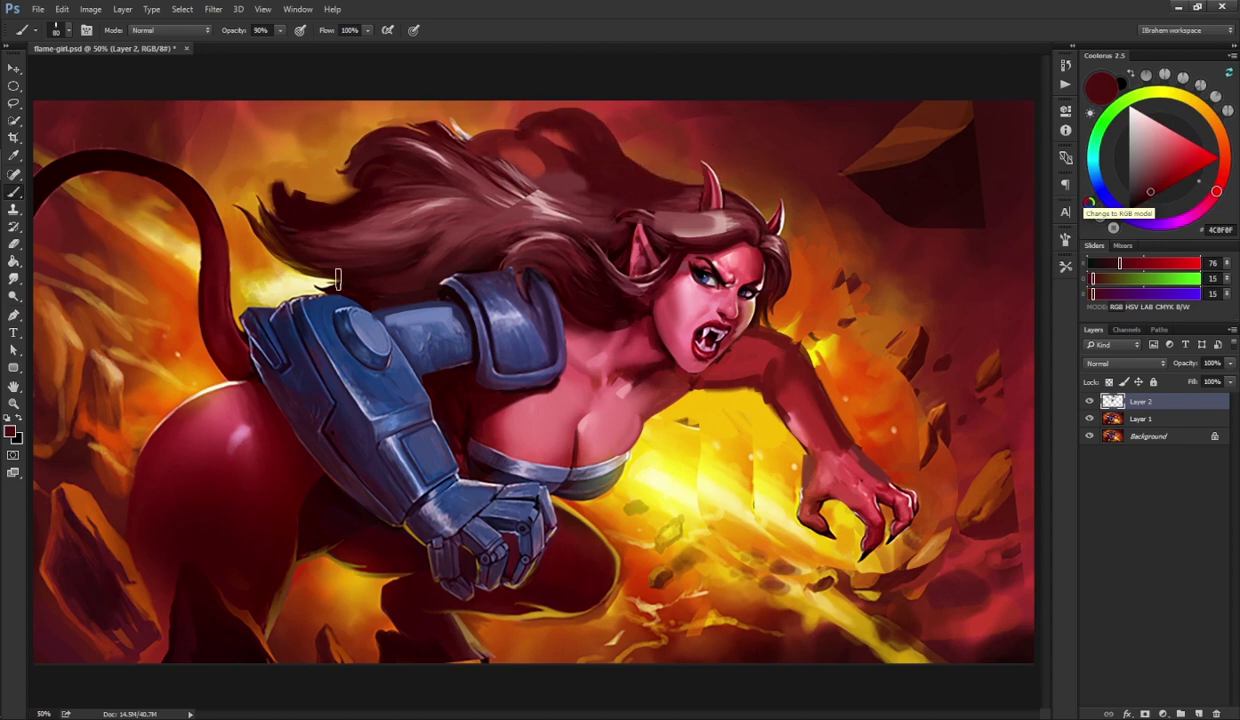
- Repaint the wrist joint and outer edge of the metal hand in sampled dark purples with brush size 20
left_click(458, 116, "alt")
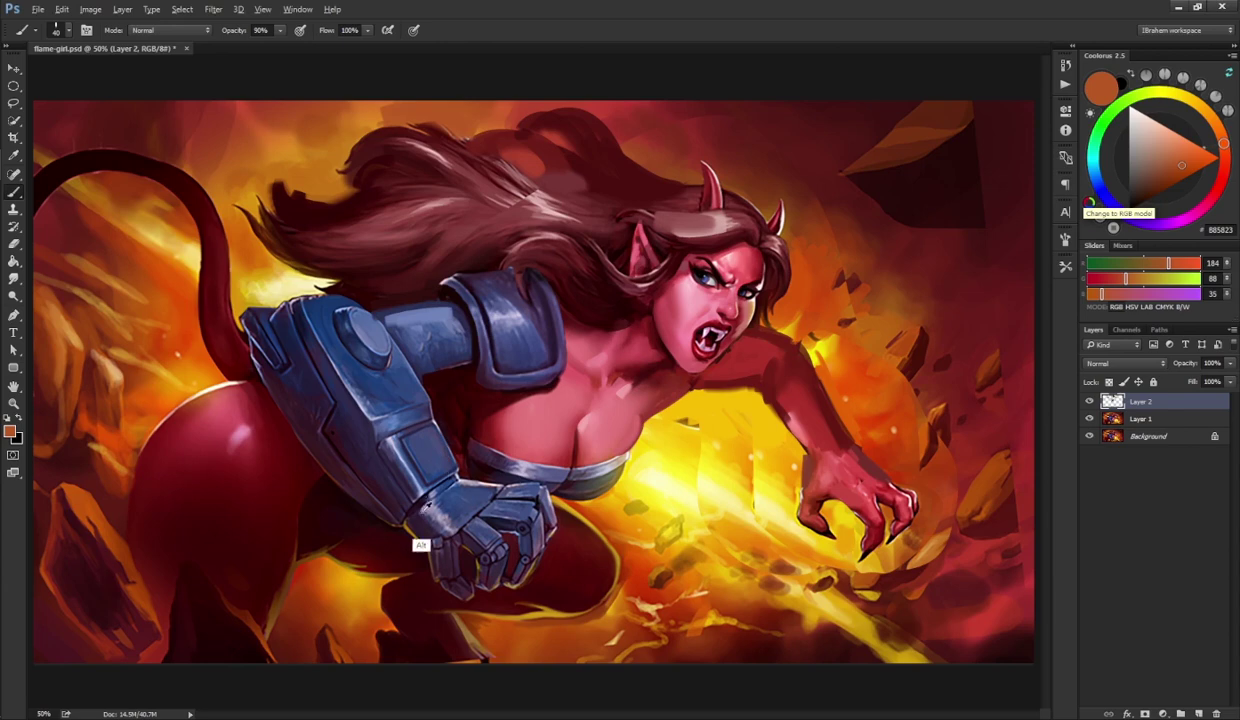
left_click(410, 490, "alt")
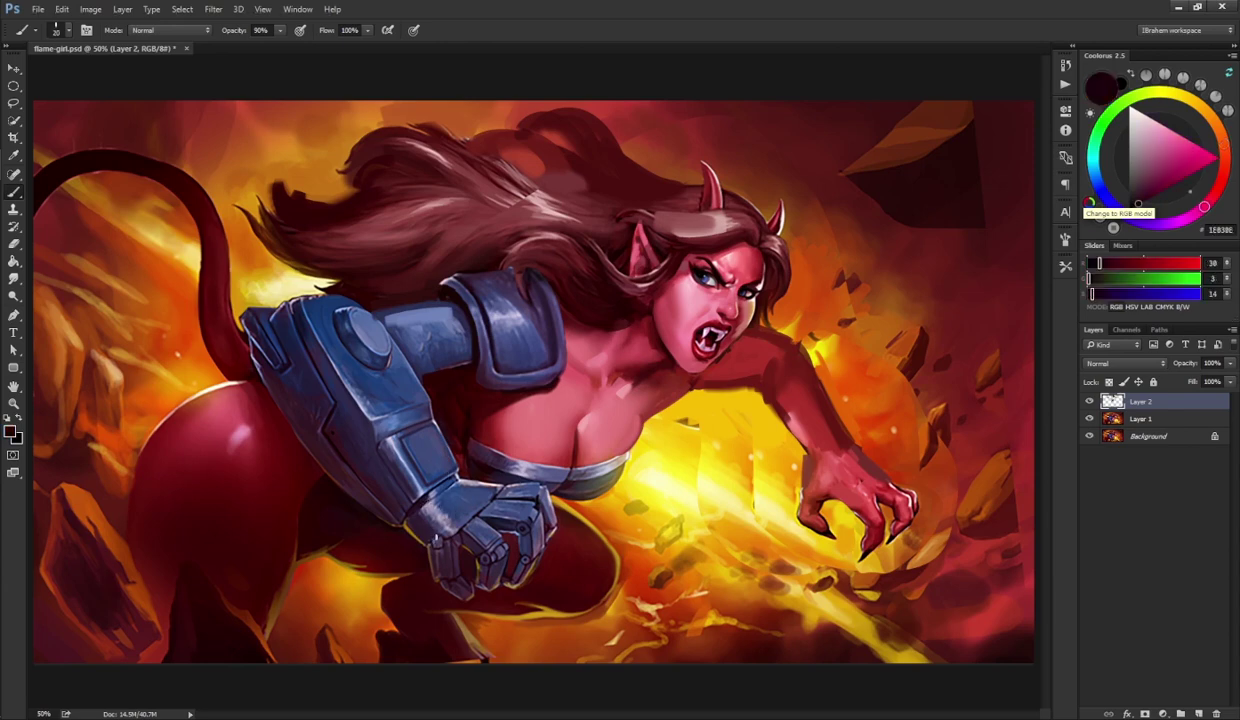
left_click(429, 530, "alt")
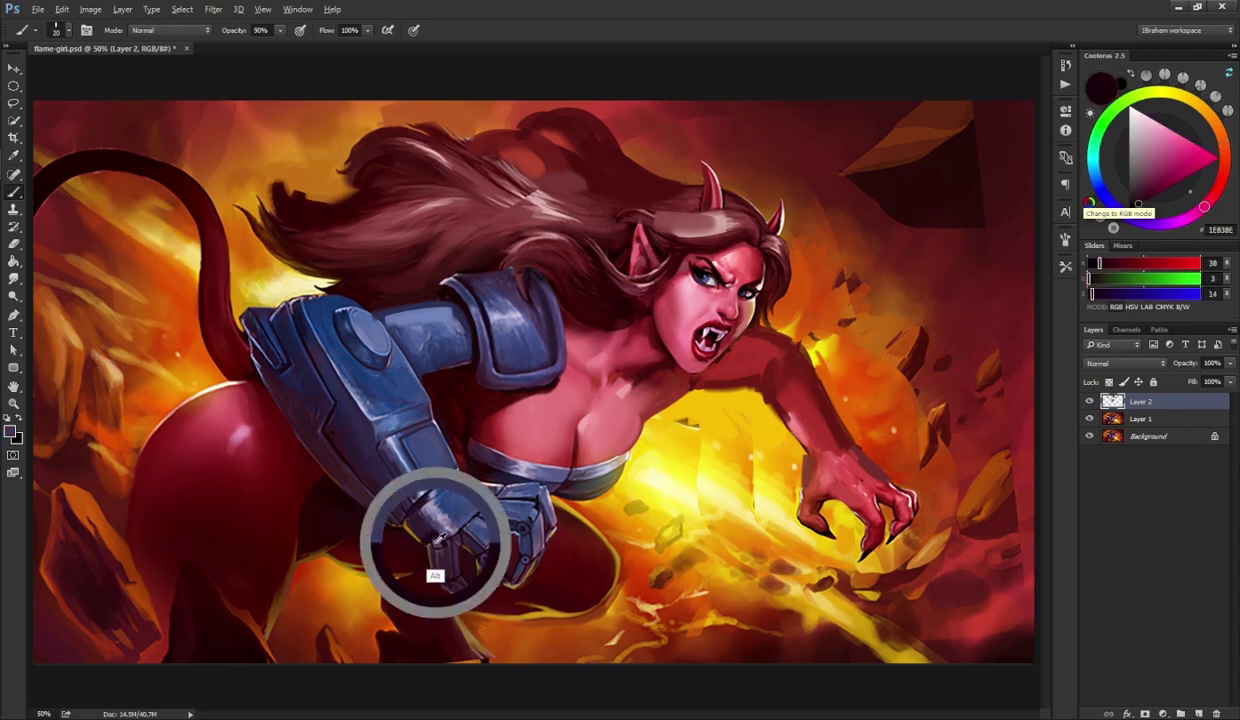
left_click(437, 536, "alt")
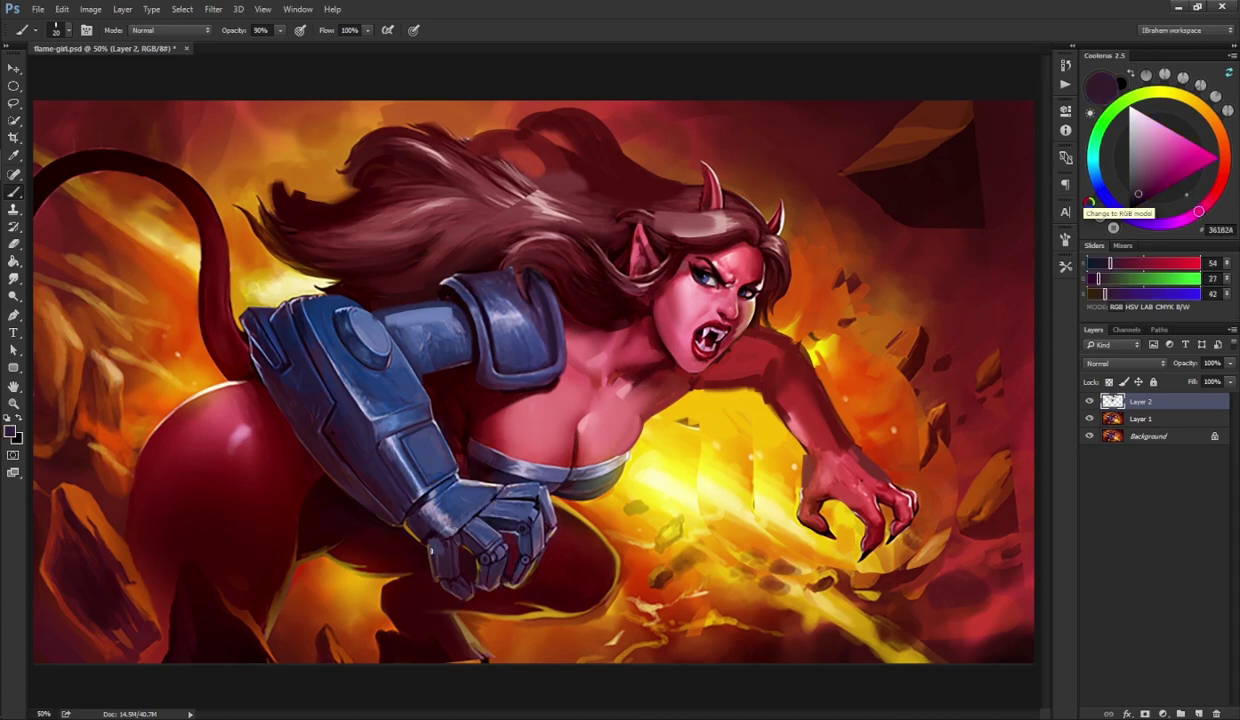
left_click(436, 541, "alt")
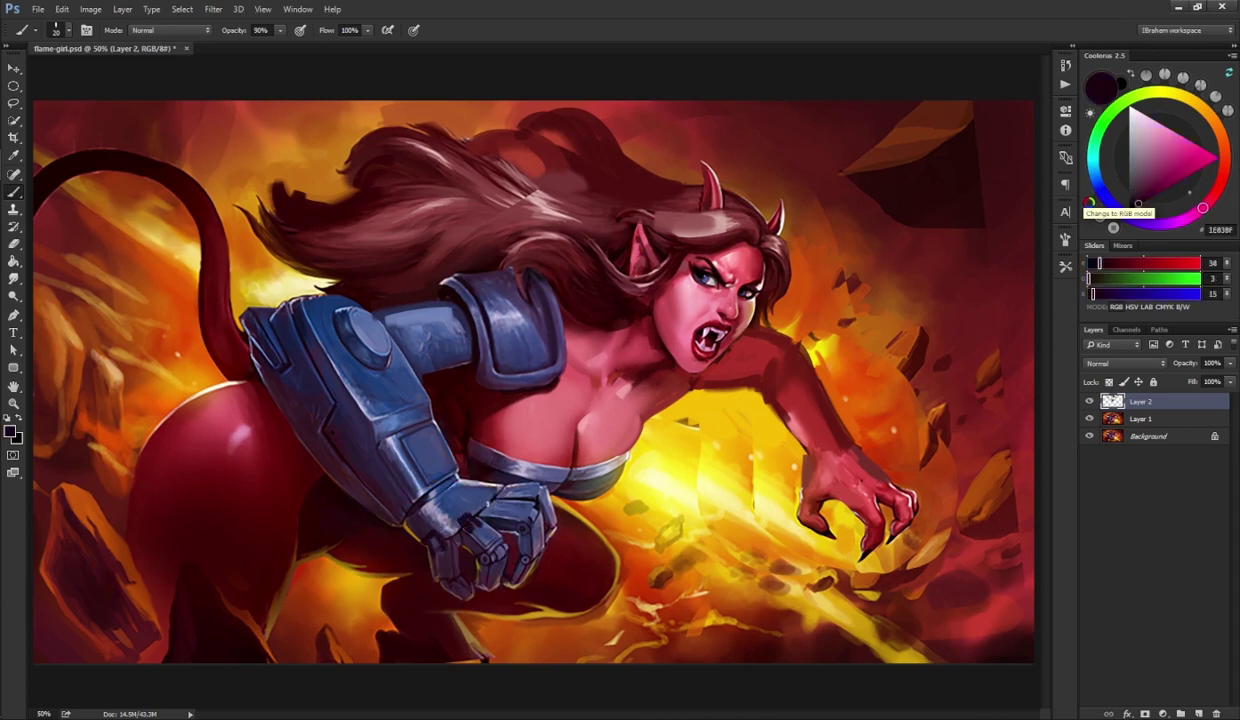
- Redefine the knuckles and finger gaps of the metal hand with sampled slate blues and dark purples
left_click(480, 497, "alt")
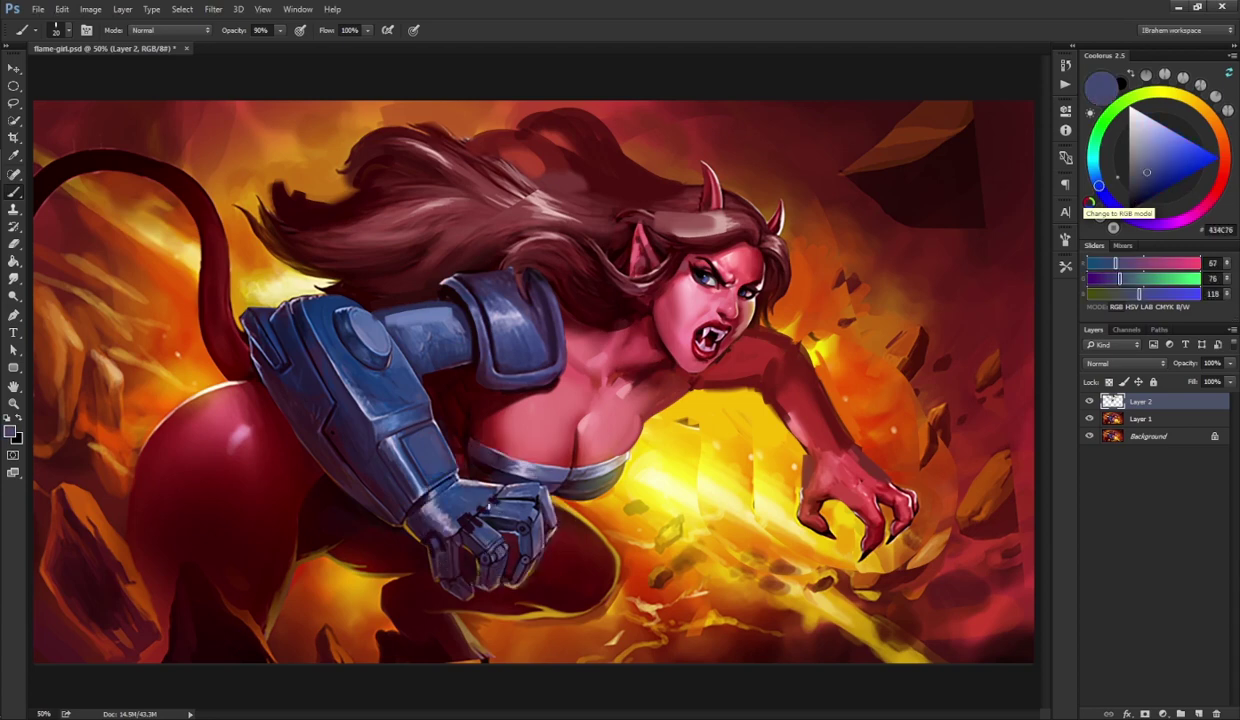
left_click(482, 500, "alt")
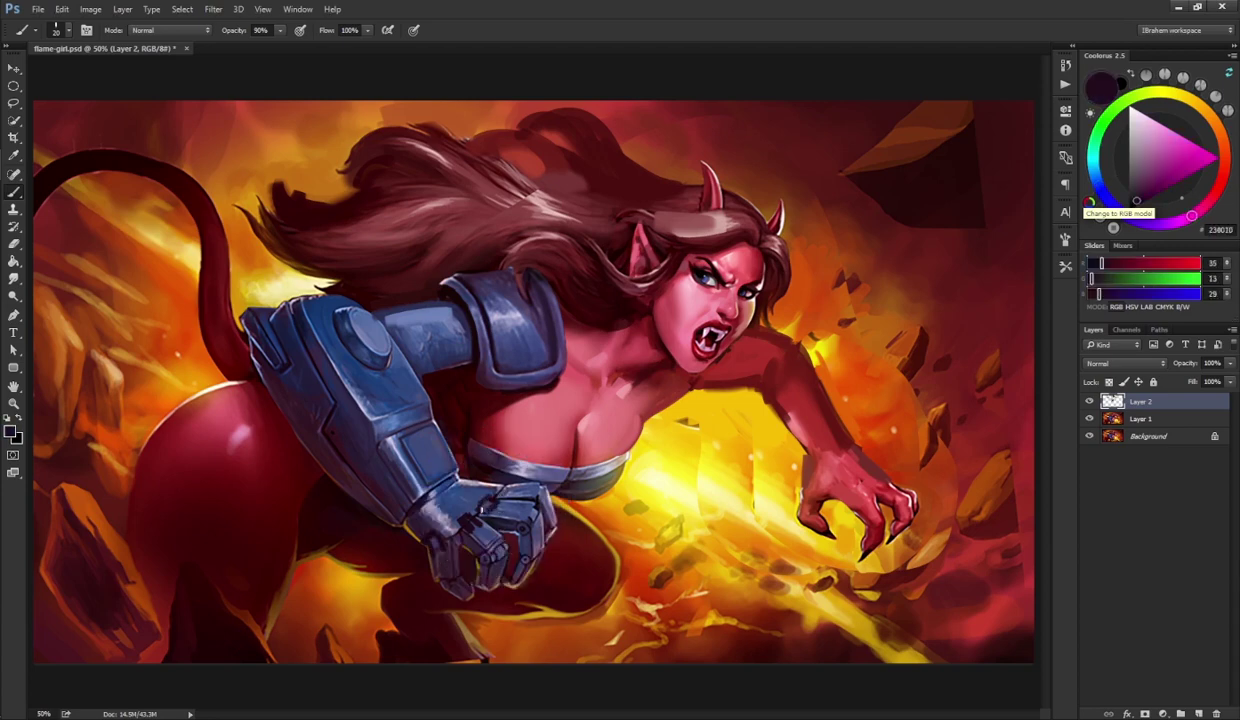
left_click(466, 517, "alt")
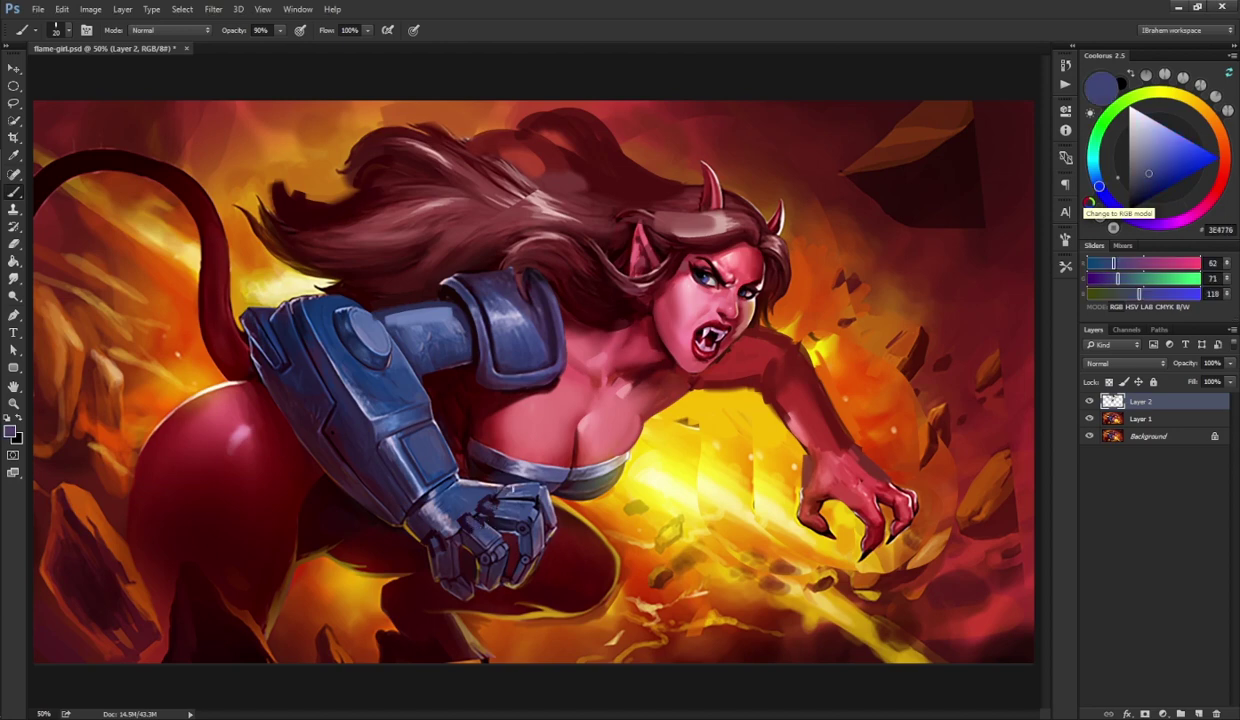
left_click(486, 481, "alt")
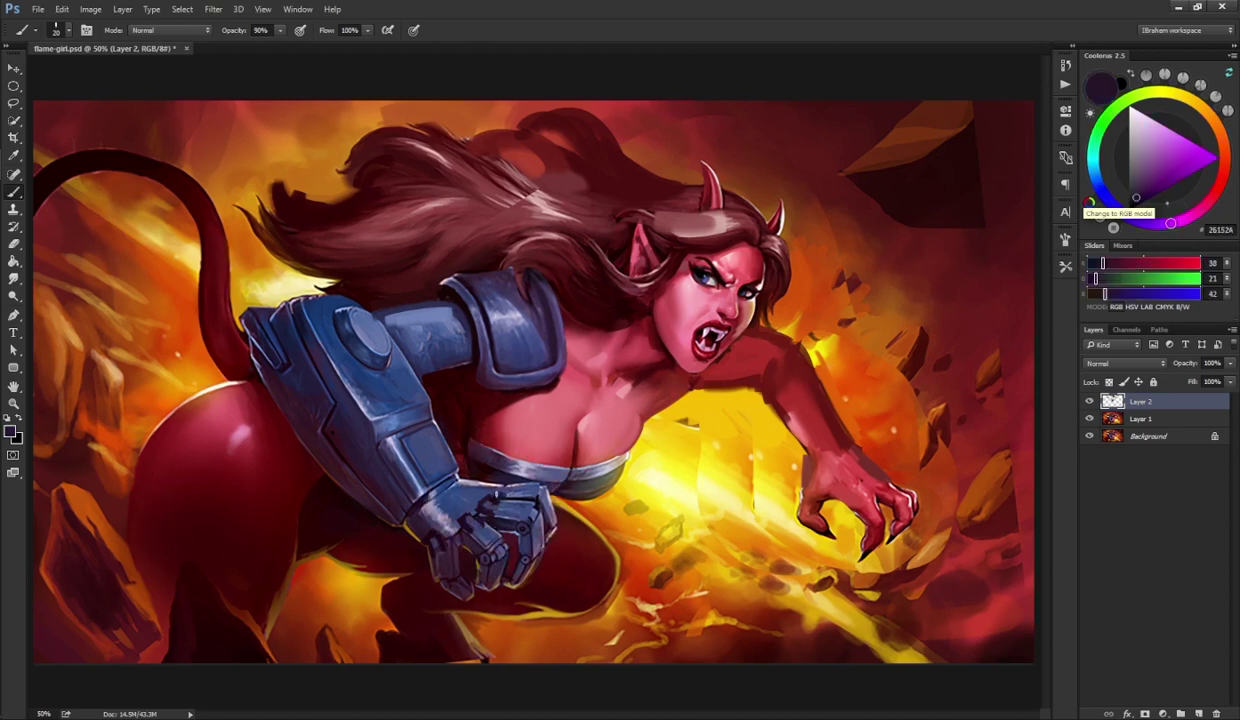
left_click(440, 541, "alt")
- Paint blue planes and a pale grey-lilac highlight across the back of the metal hand
left_click(434, 511, "alt")
mouse_move(432, 508)
left_mouse_down()
mouse_move(460, 484)
mouse_move(434, 506)
mouse_move(455, 488)
mouse_move(463, 500)
left_mouse_up()
left_click(449, 520, "alt")
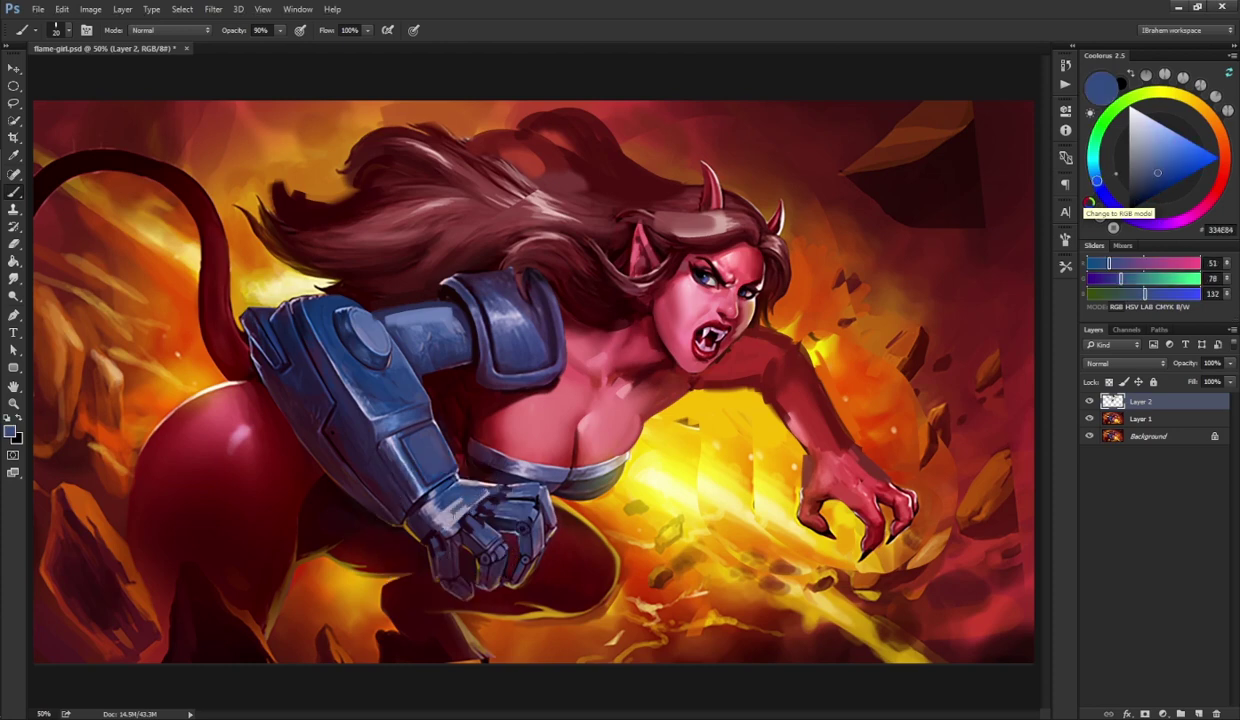
left_click(430, 505, "alt")
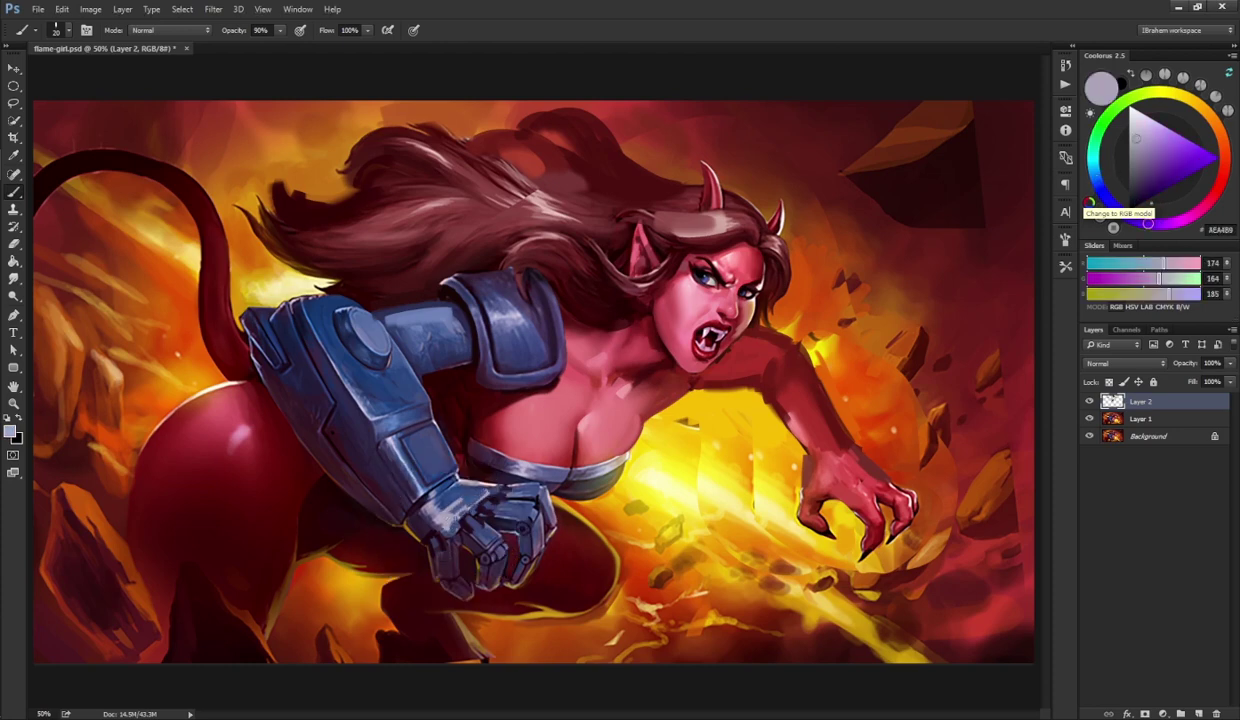
- Darken the outer finger and underside of the metal hand with sampled dark plum and dark red
left_click(419, 559, "alt")
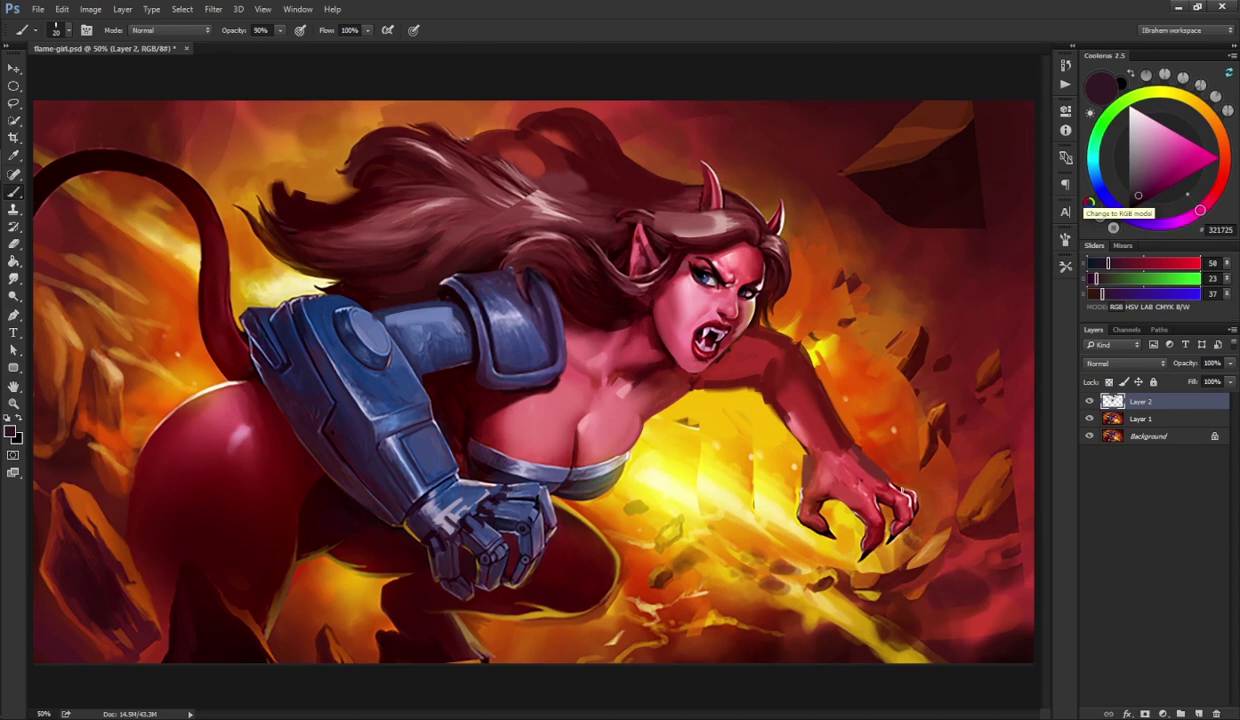
left_click(423, 526, "alt")
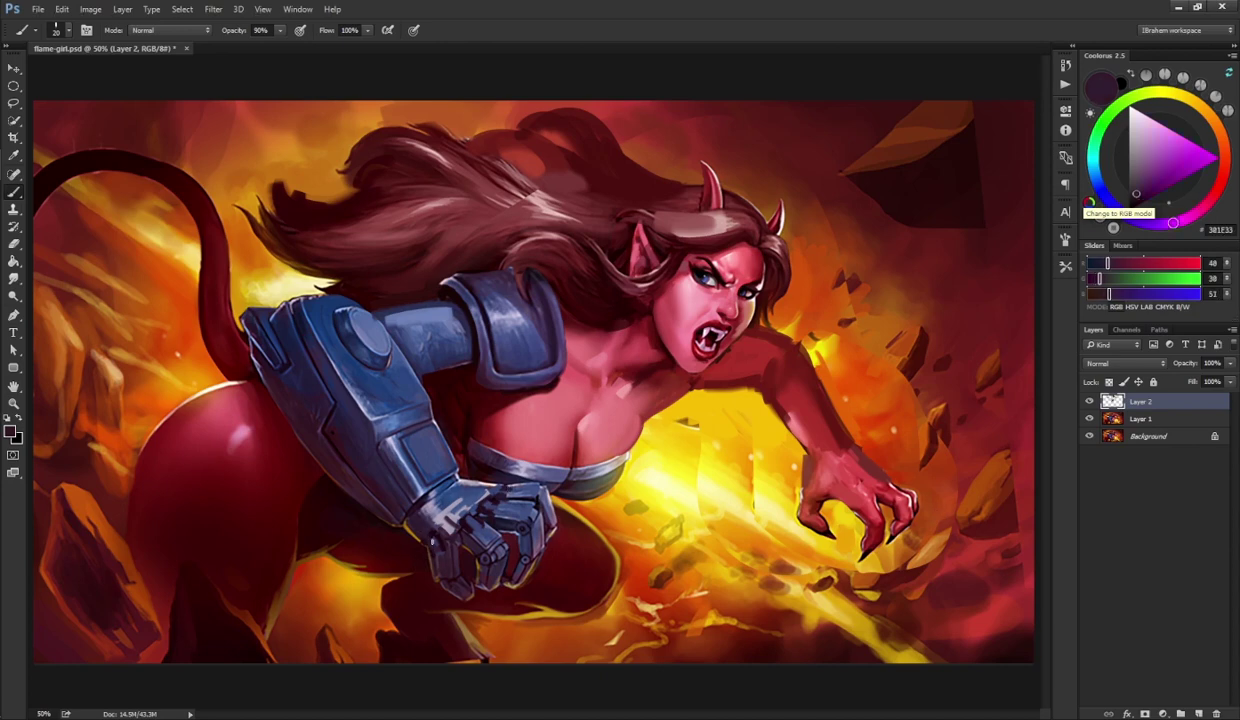
left_click(421, 541, "alt")
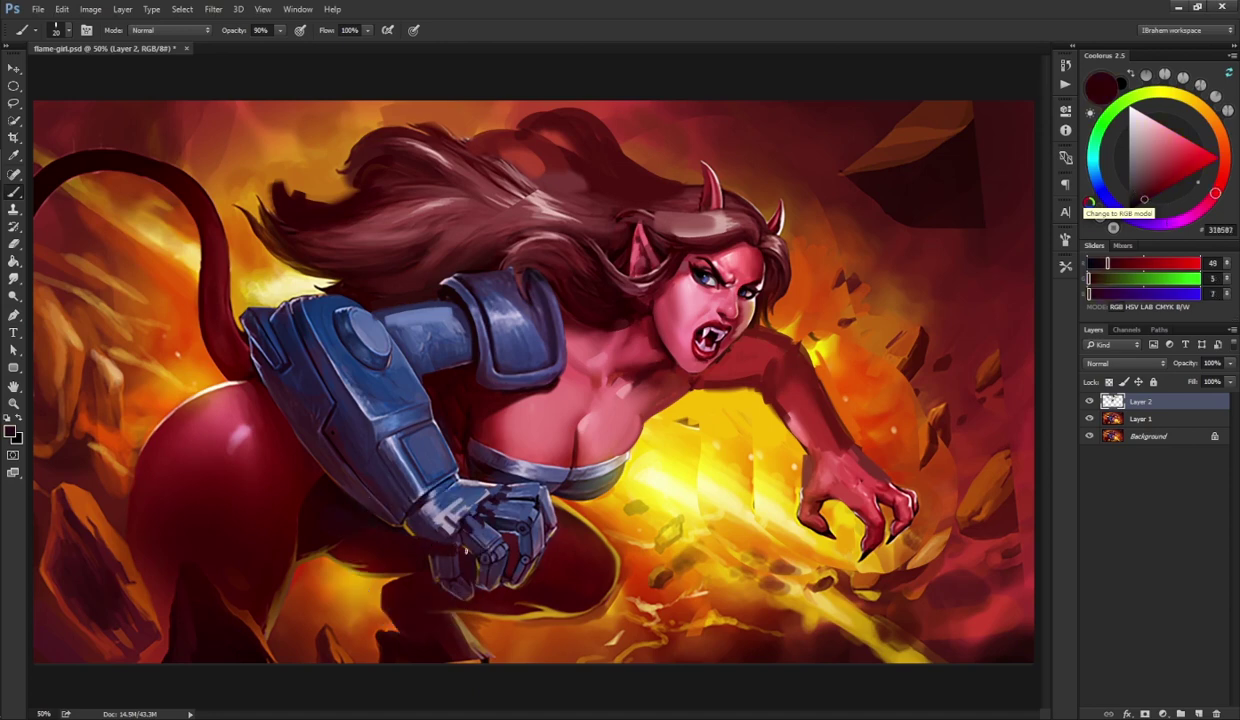
- Compare the repaint with the original by hiding and reshowing Layer 2 and Layer 1
left_click(1090, 402)
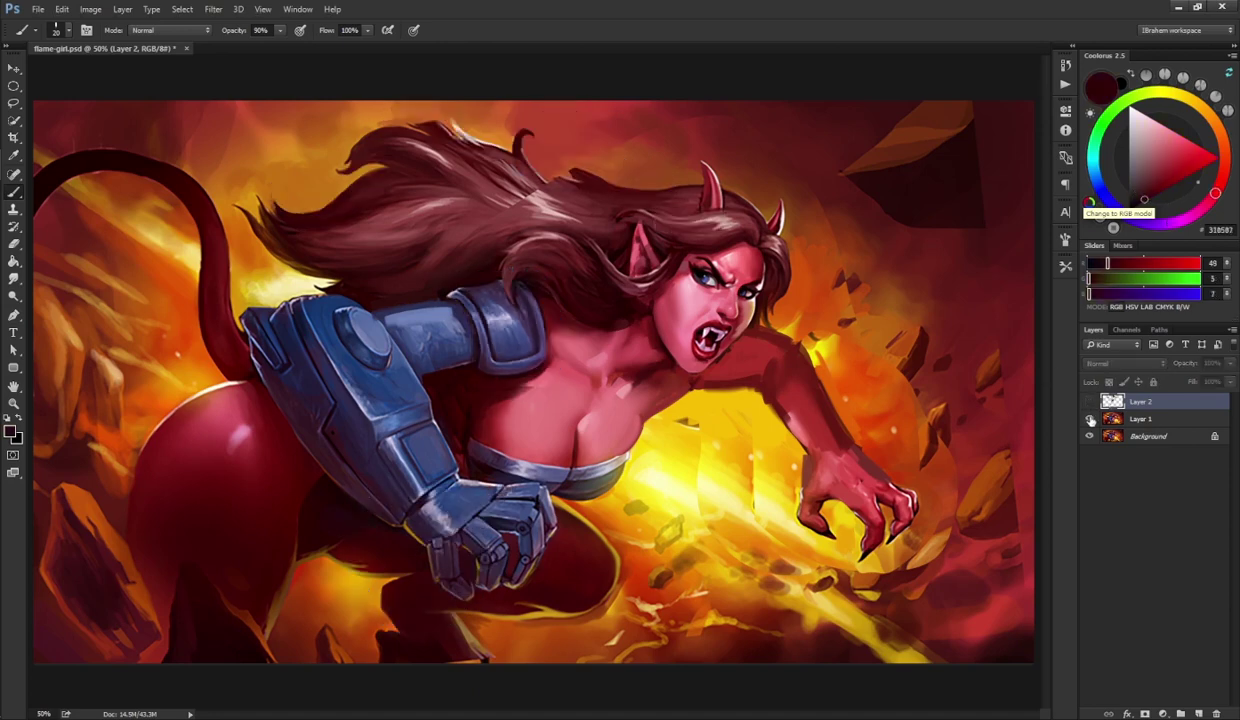
left_click(1090, 419)
left_click(1090, 419)
left_click(1089, 402)
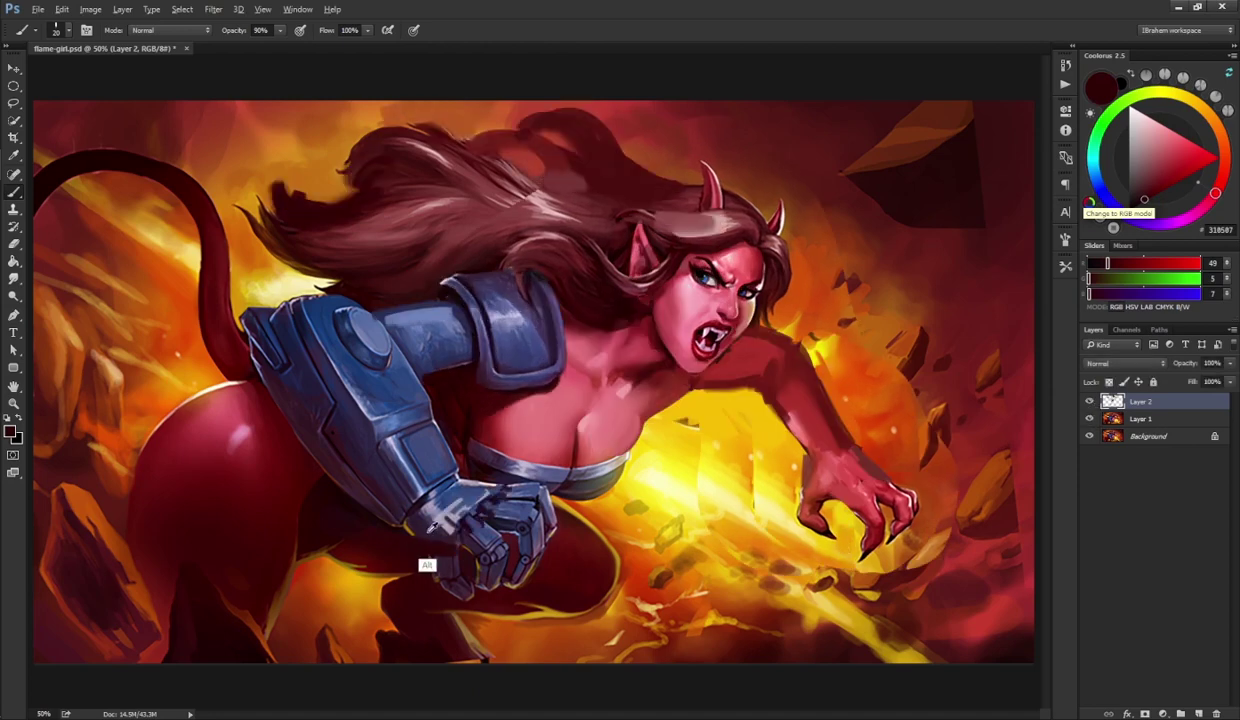
- Extend the thigh's yellow rim light beneath the metal hand and paint out its lowest outer finger with sampled dark tones
left_click(430, 567, "alt")
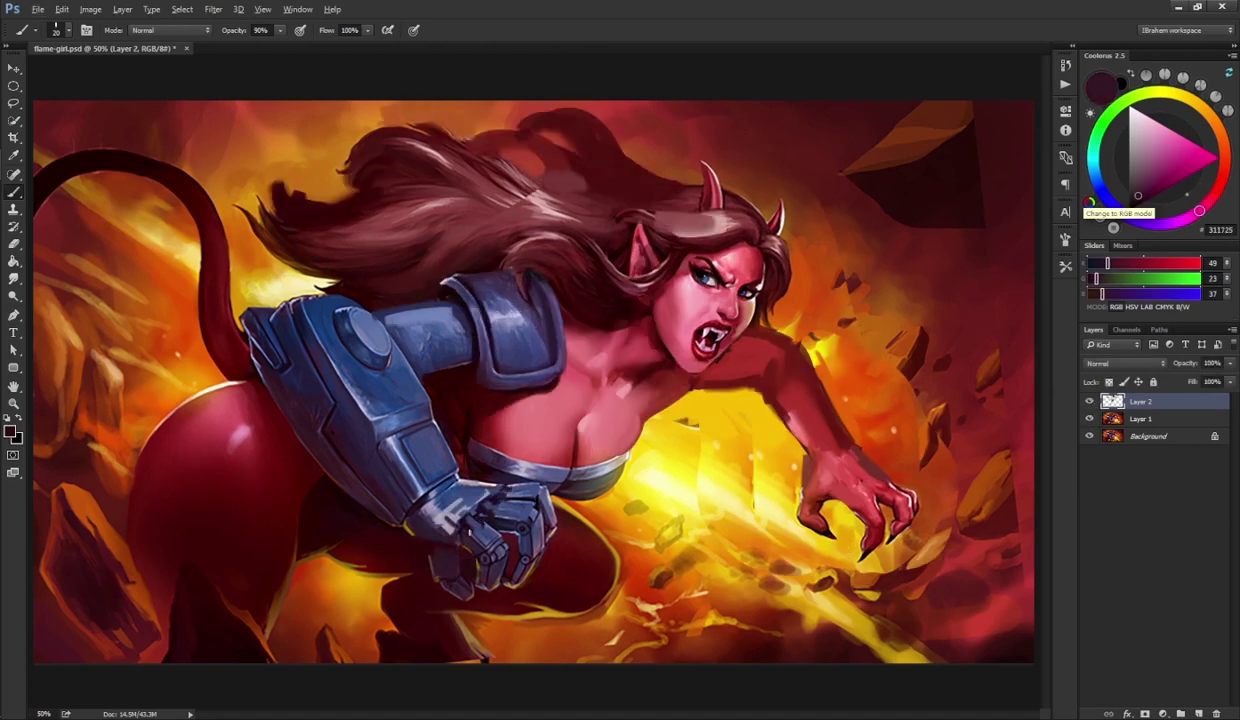
left_click(818, 495, "alt")
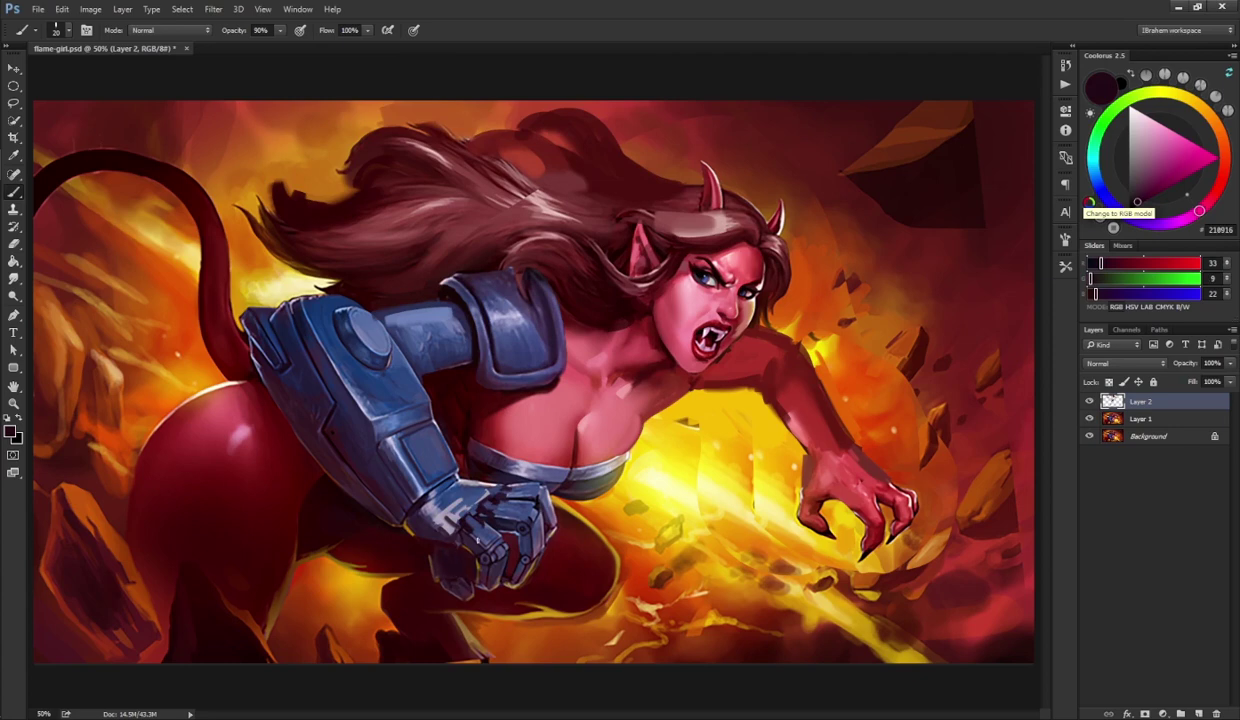
left_click(402, 551, "alt")
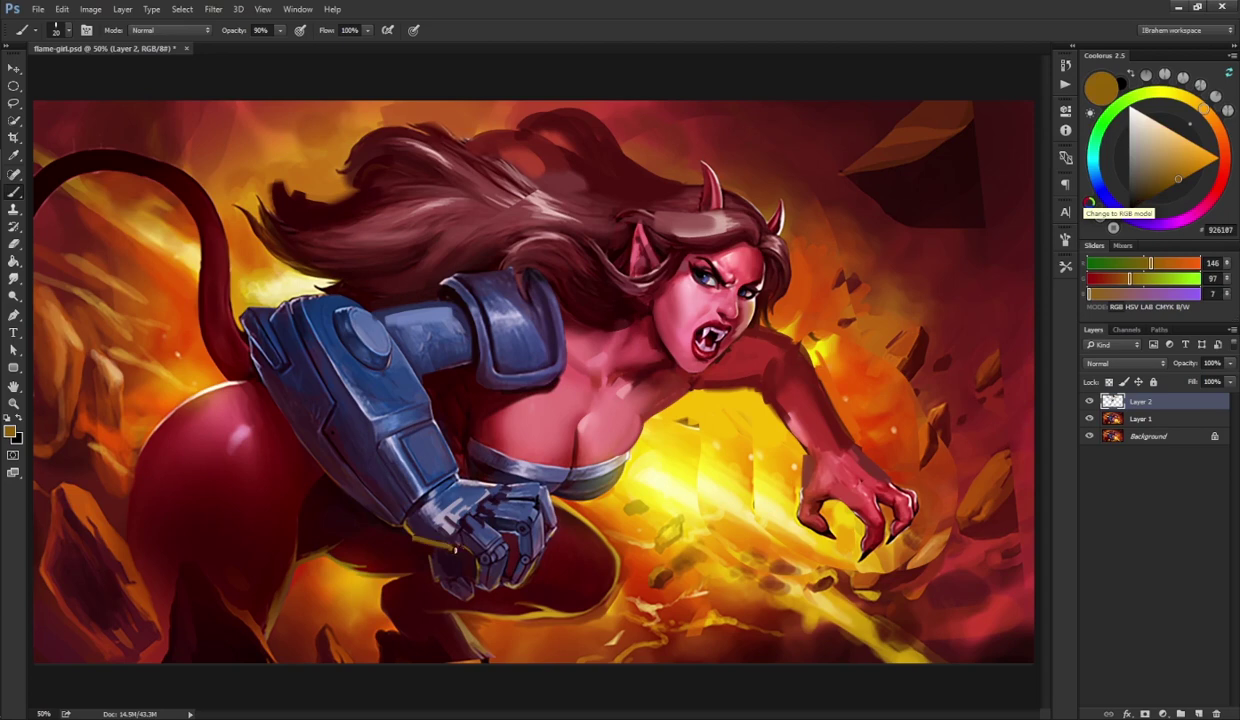
left_click_drag(427, 536, 413, 521)
left_click(458, 528, "alt")
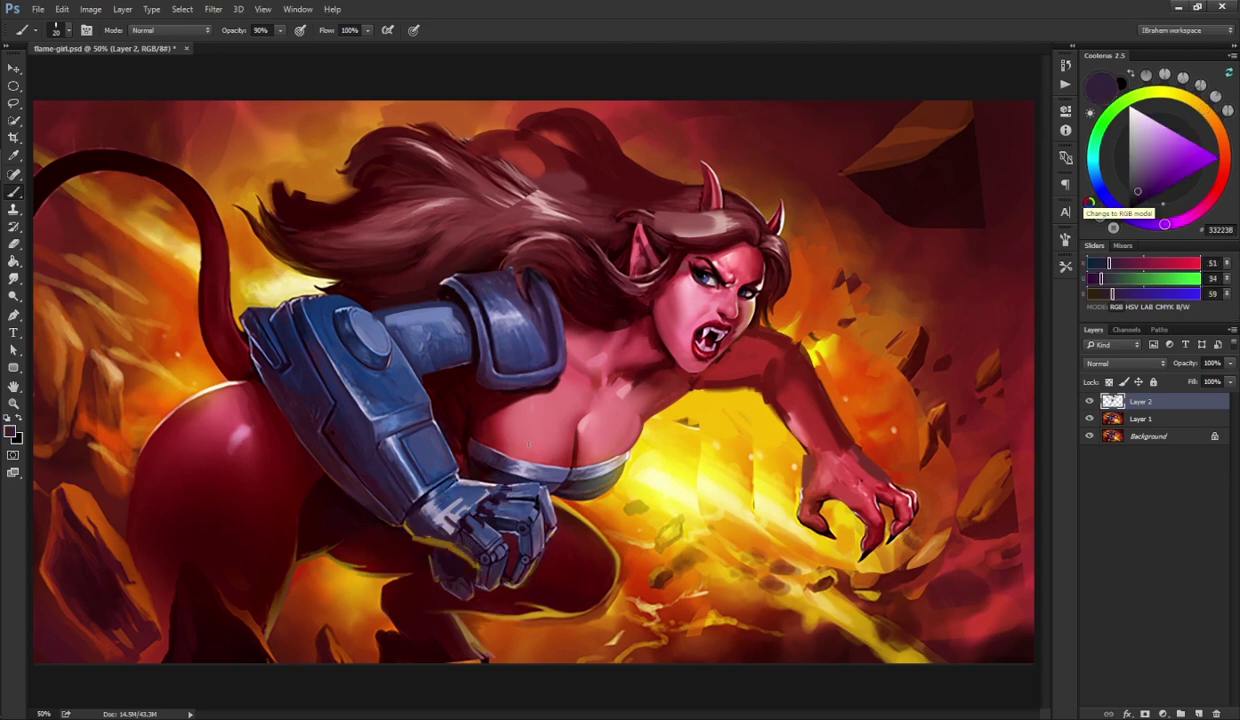
left_click(428, 575, "alt")
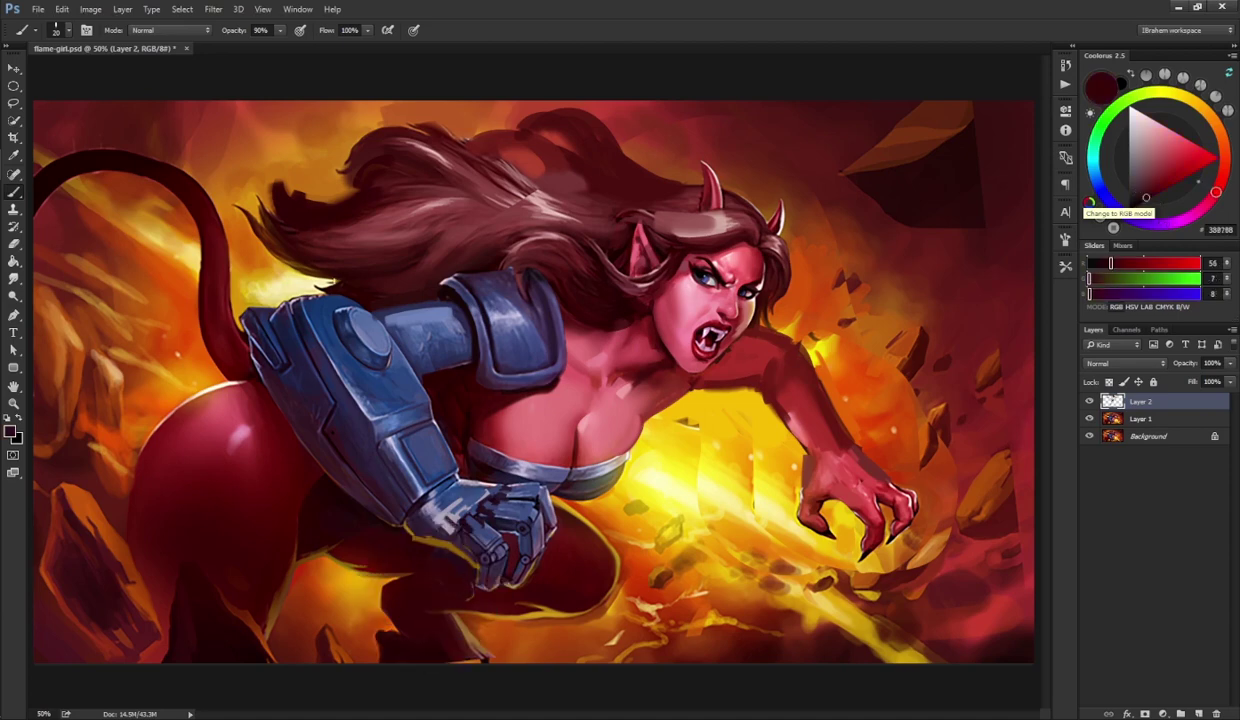
- Clean up the outer edge of the metal forearm near the elbow with sampled dark purples
left_click(255, 376, "alt")
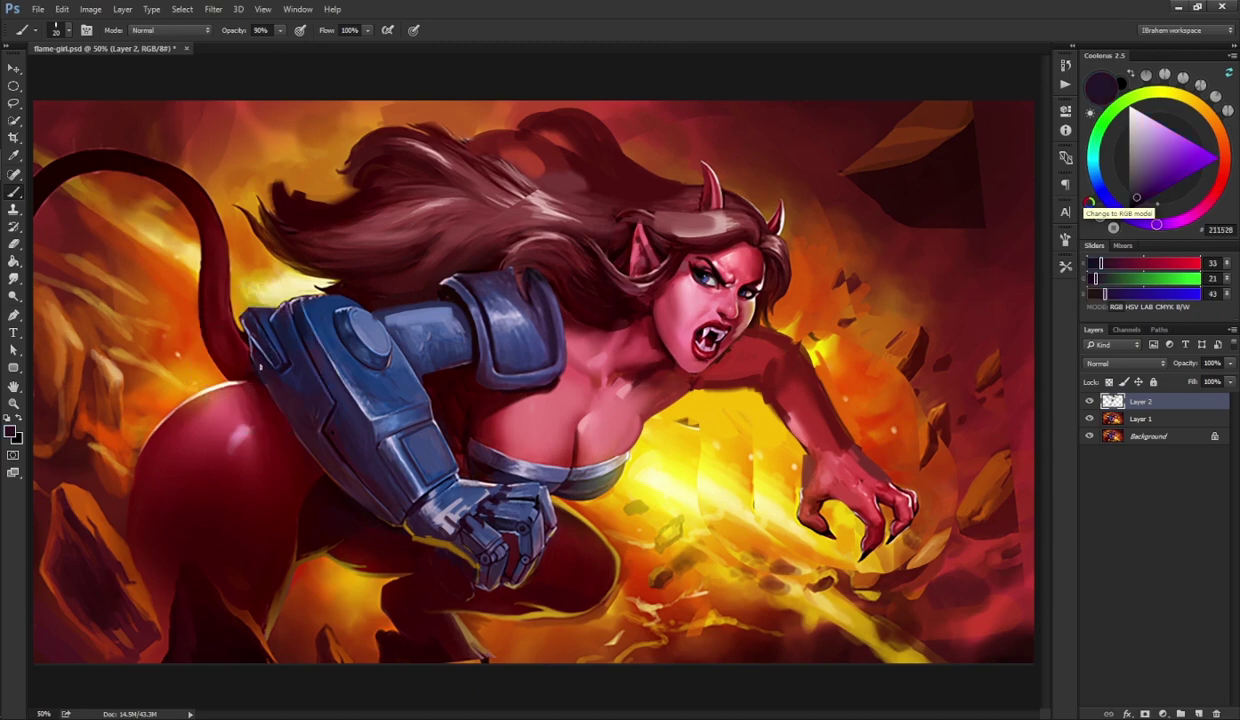
left_click(264, 360, "alt")
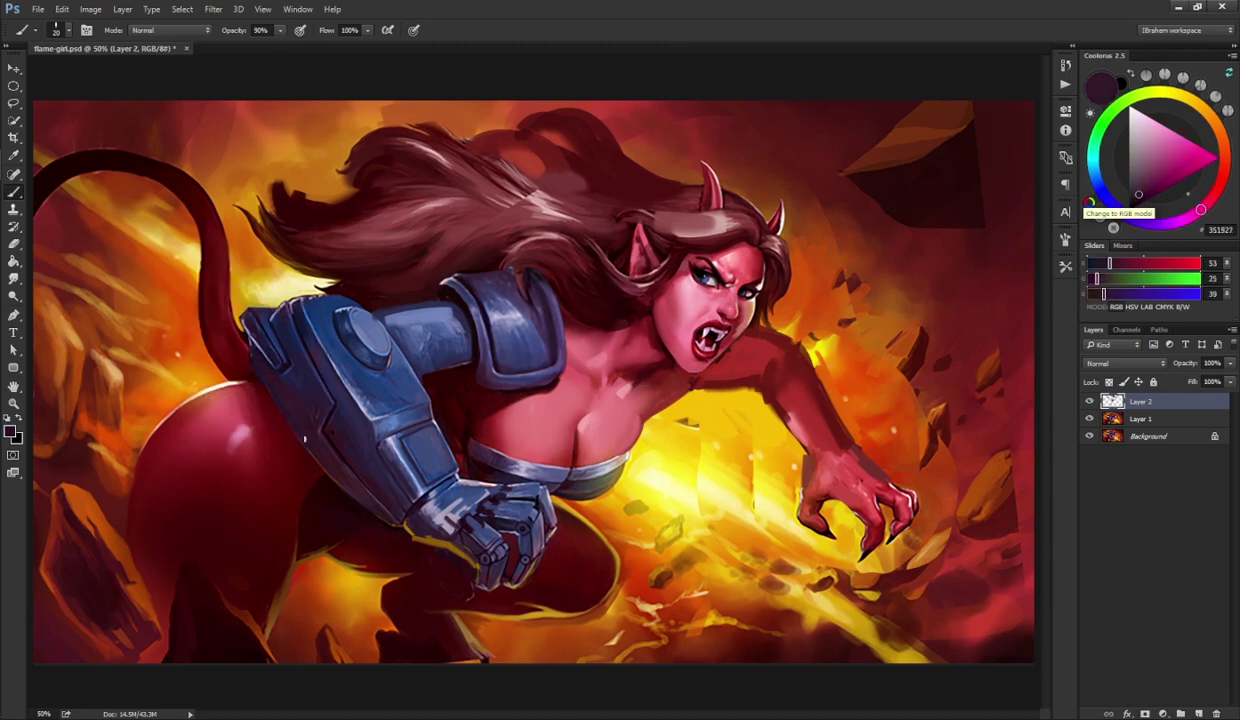
left_click_drag(236, 310, 266, 362)
- Brush a sampled pinkish red onto the hip beside the forearm with the brush enlarged to size 100
left_click(241, 430, "alt")
key("bracketright")
key("bracketright")
key("bracketright")
key("bracketright")
key("bracketright")
key("bracketright")
key("bracketright")
key("bracketright")
key("bracketright")
key("bracketright")
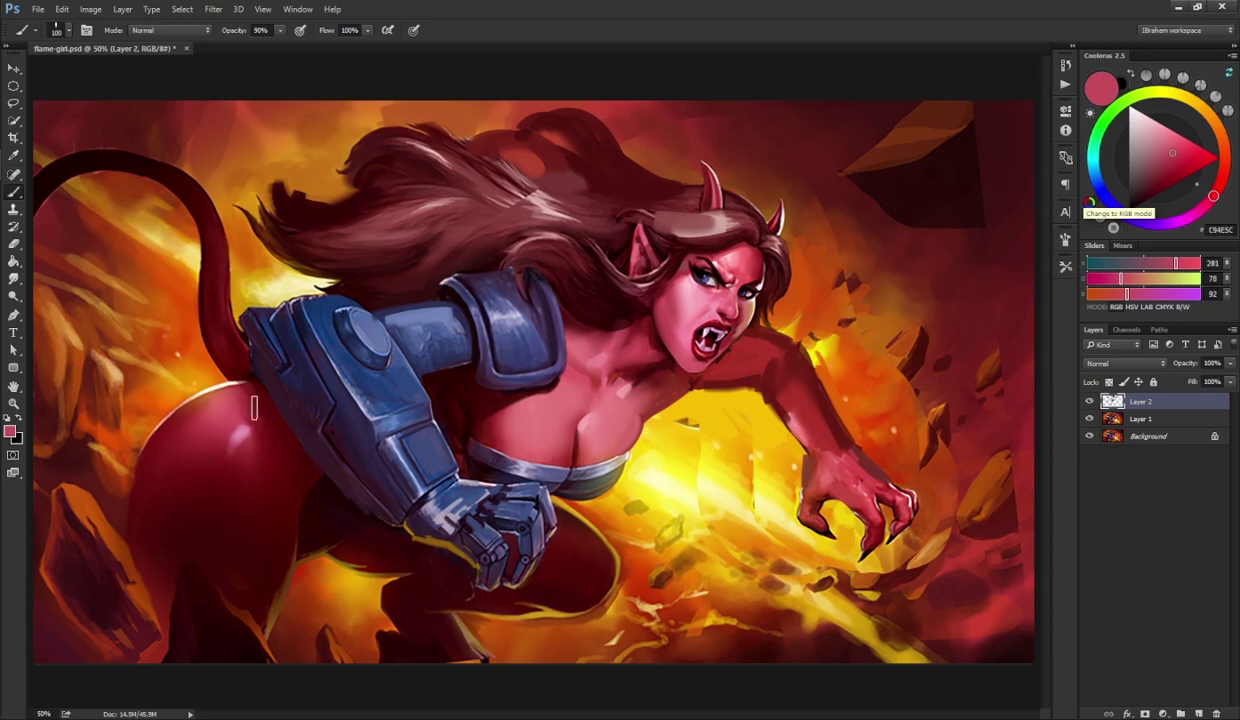
- Brush sampled light blue over the shoulder guard, metal upper arm, forearm plates and fingers, reducing the brush from size 125 to 40
left_click(430, 316, "alt")
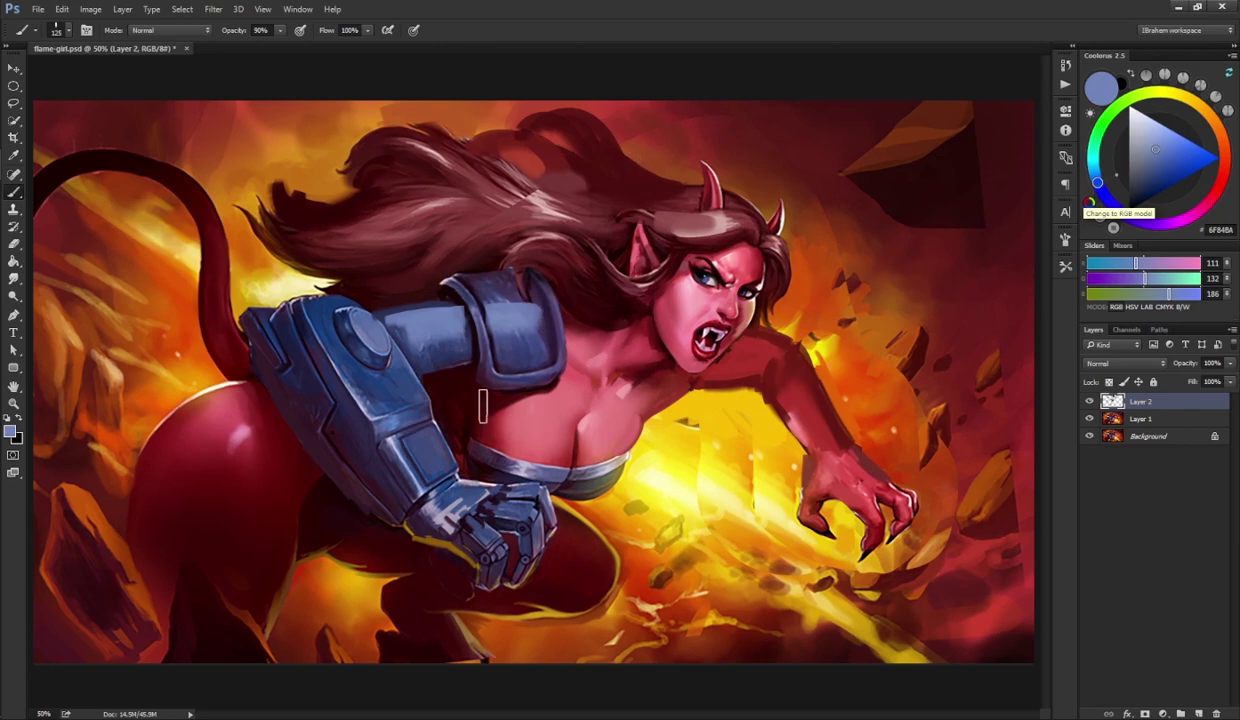
key("bracketleft")
key("bracketleft")
key("bracketleft")
key("bracketleft")
key("bracketleft")
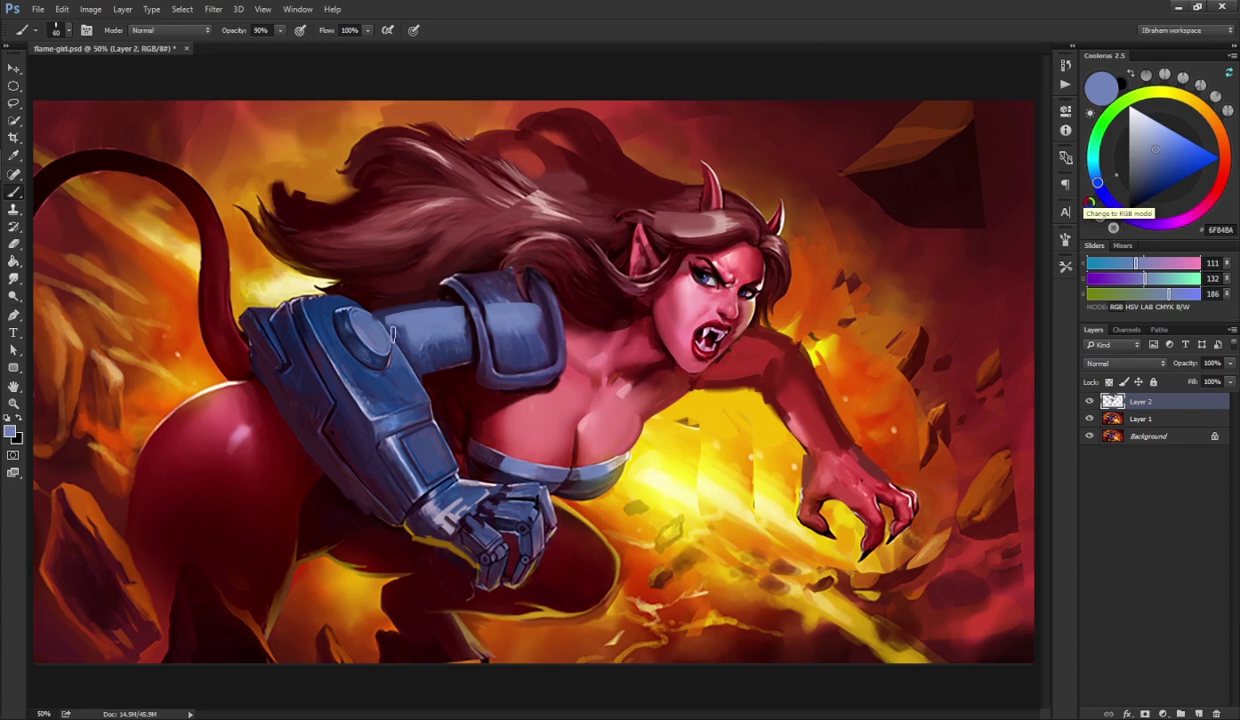
left_click_drag(322, 337, 412, 486)
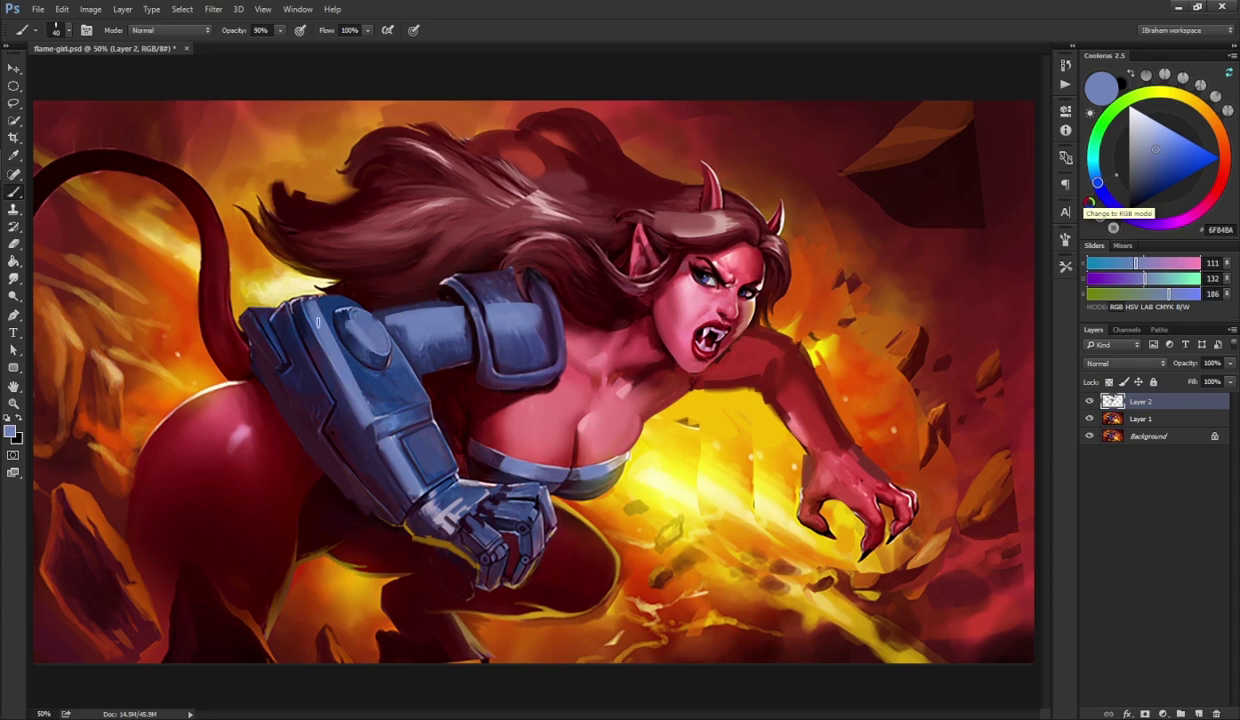
left_click_drag(263, 319, 286, 362)
mouse_move(461, 524)
left_mouse_down()
mouse_move(485, 545)
mouse_move(522, 517)
left_mouse_up()
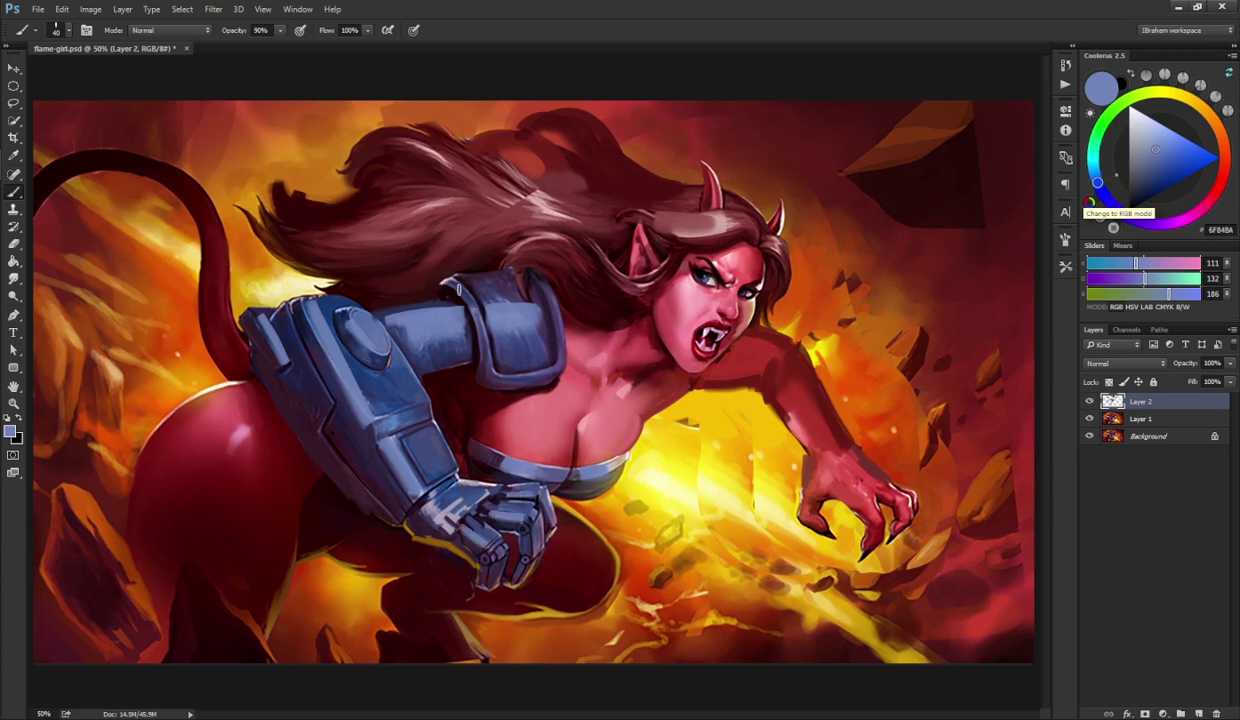
- Refine the shoulder guard's edges with light blue strokes, undoing one stroke along its front rim, and sample its shadow colour
left_click_drag(459, 290, 476, 354)
key("ctrl+z")
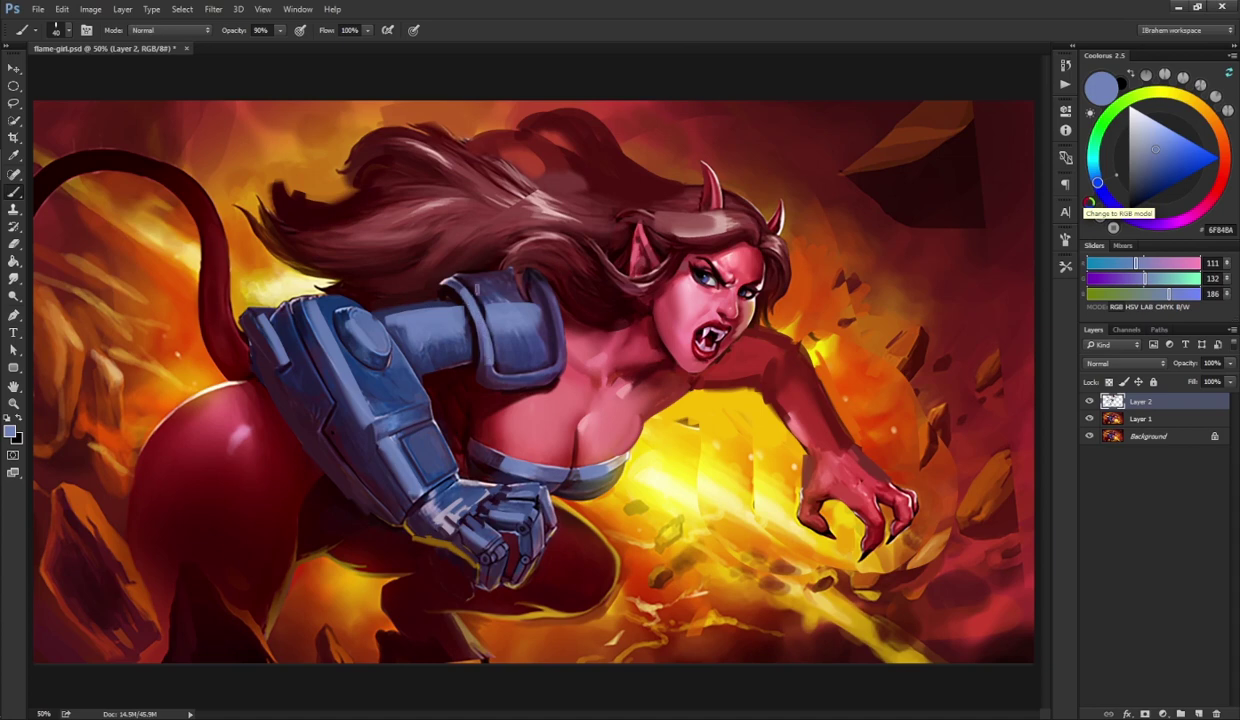
left_click_drag(527, 287, 541, 335)
left_click(536, 345, "alt")
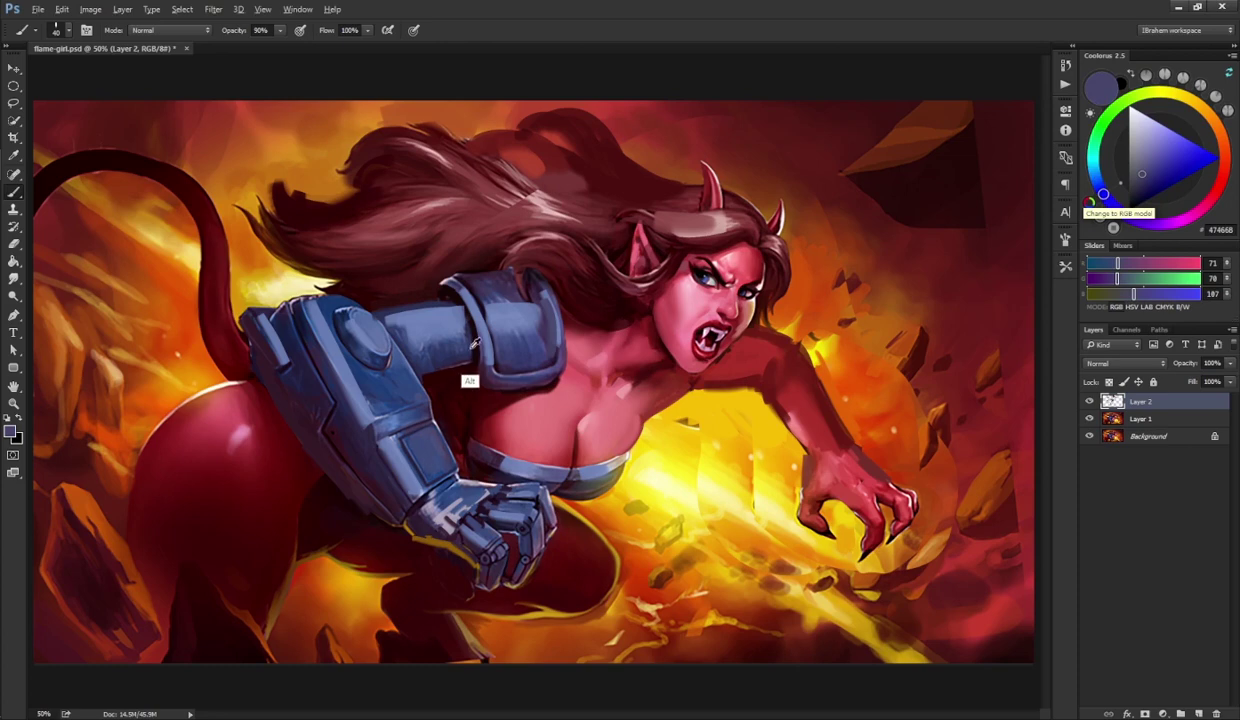
- Darken the shadow under the metal upper arm and retouch the hair overlapping the shoulder guard with sampled dark tones
left_click(460, 370, "alt")
key("r")
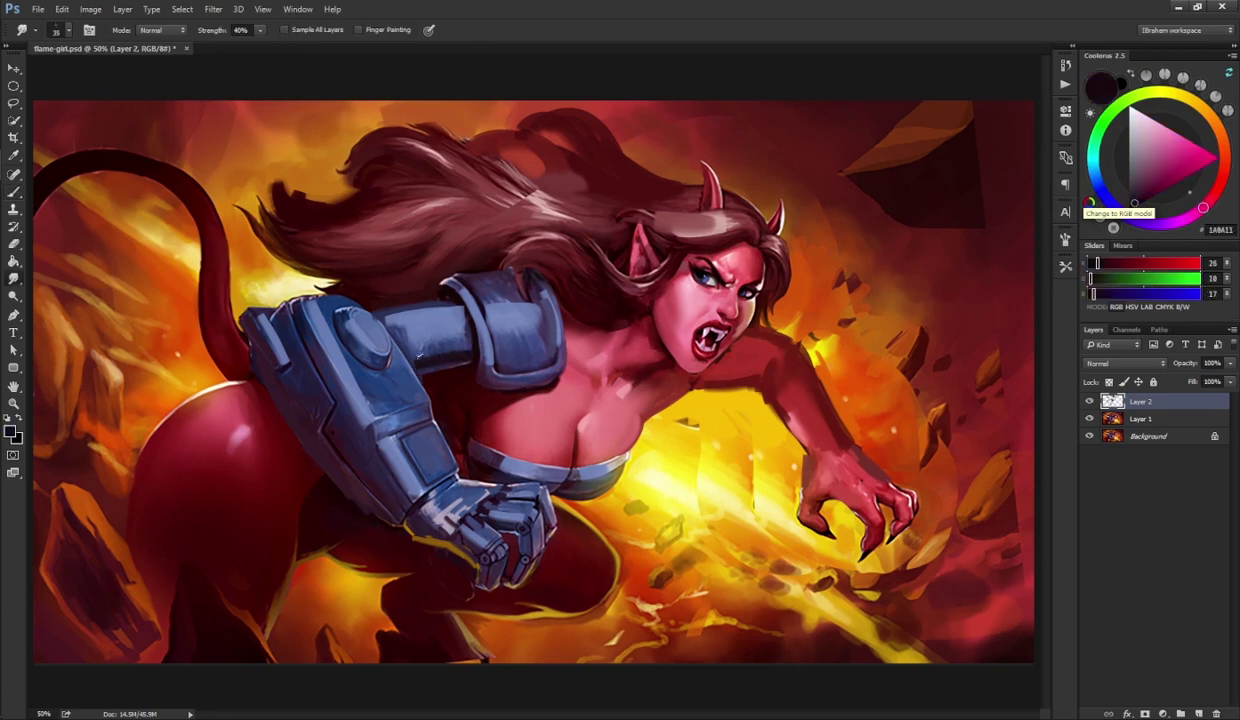
key("b")
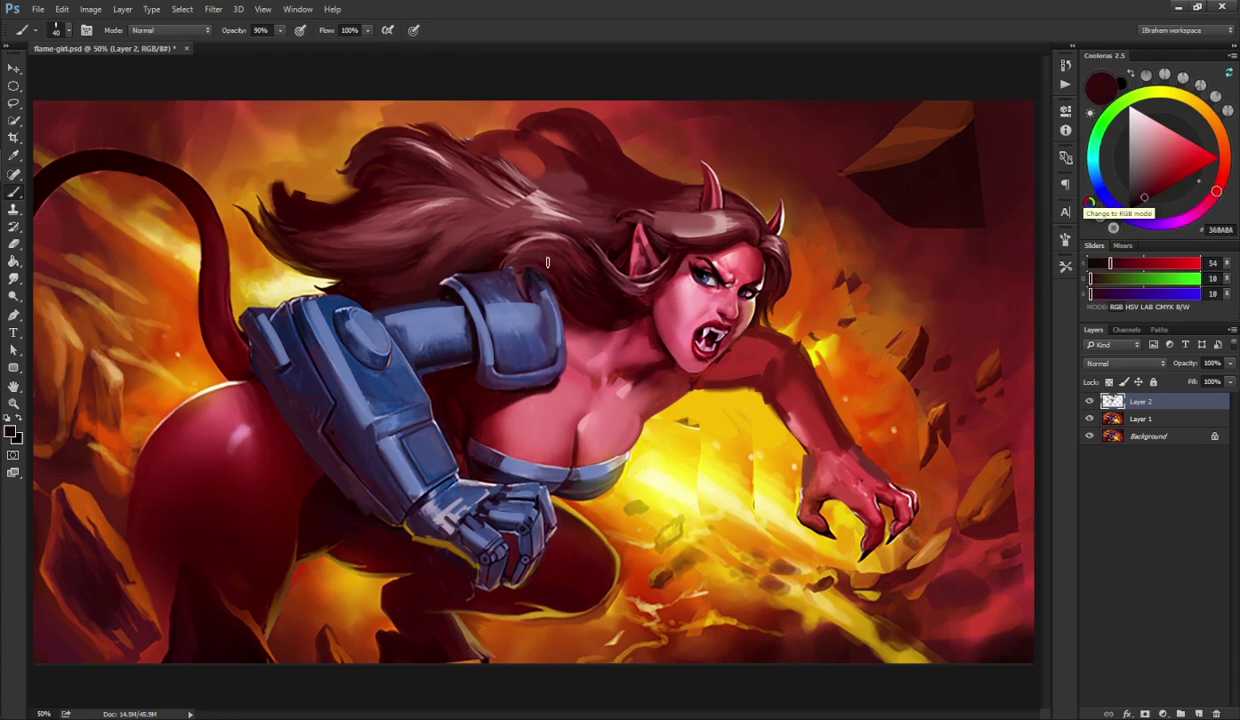
left_click(538, 291, "alt")
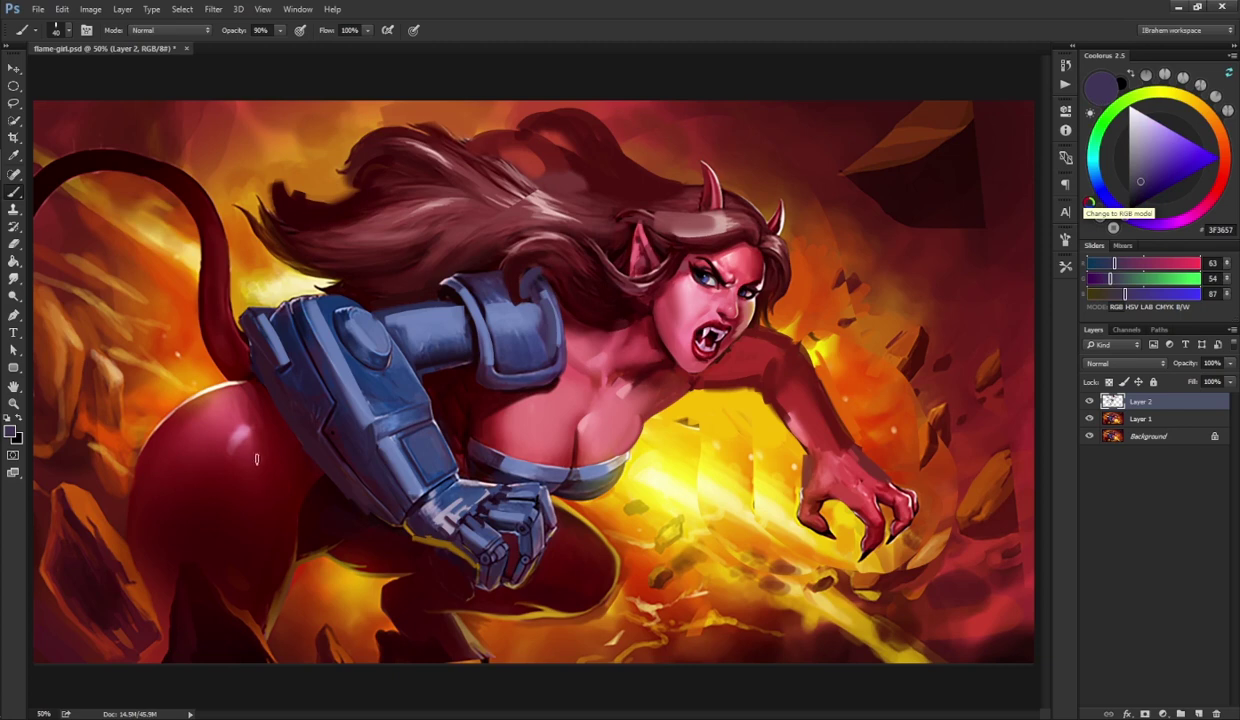
- Enlarge the brush to size 150, paint sampled pinkish red over the middle of the hip, and smudge the strokes
key("bracketright")
key("bracketright")
key("bracketright")
key("bracketright")
key("bracketright")
key("bracketright")
left_click(222, 412, "alt")
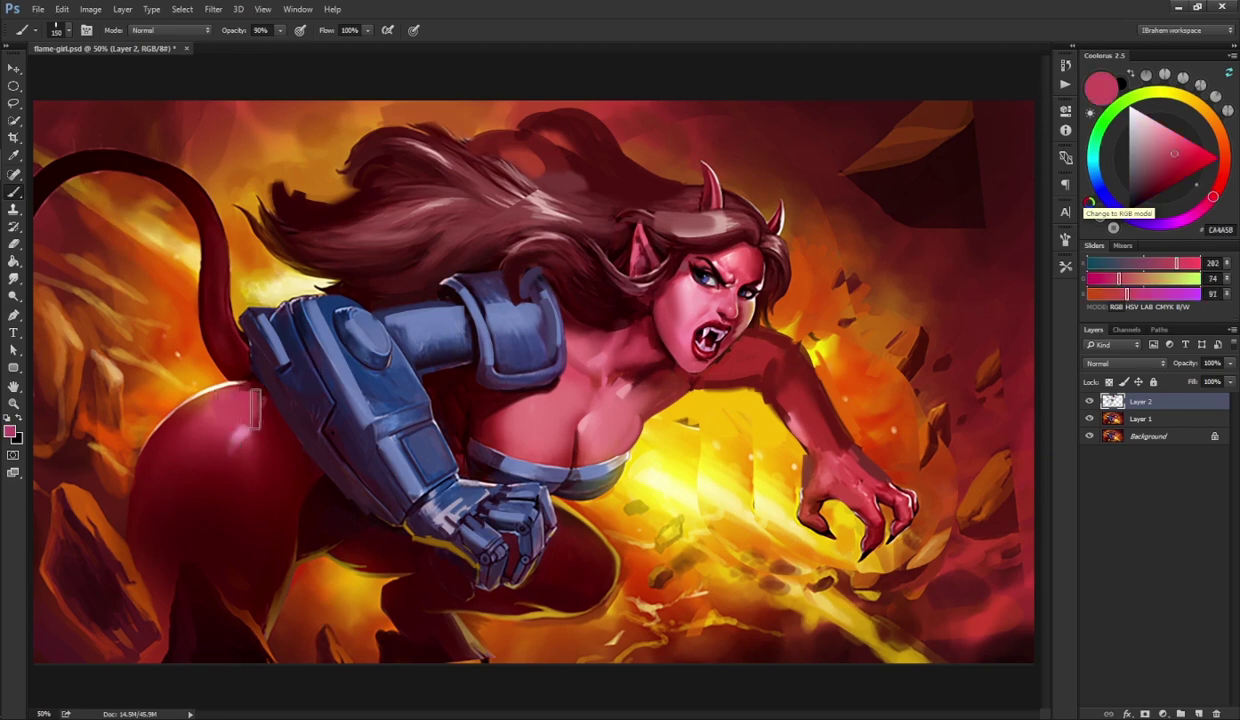
left_click(245, 484, "alt")
left_click_drag(219, 500, 208, 562)
key("r")
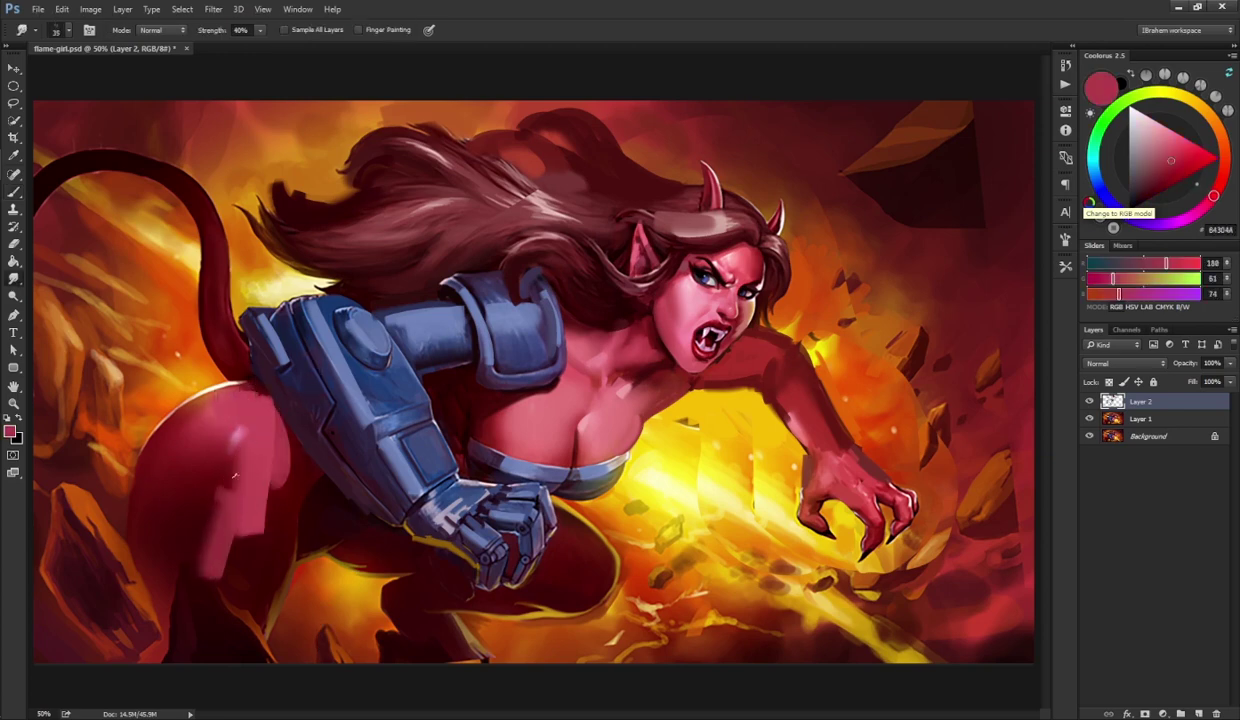
key("b")
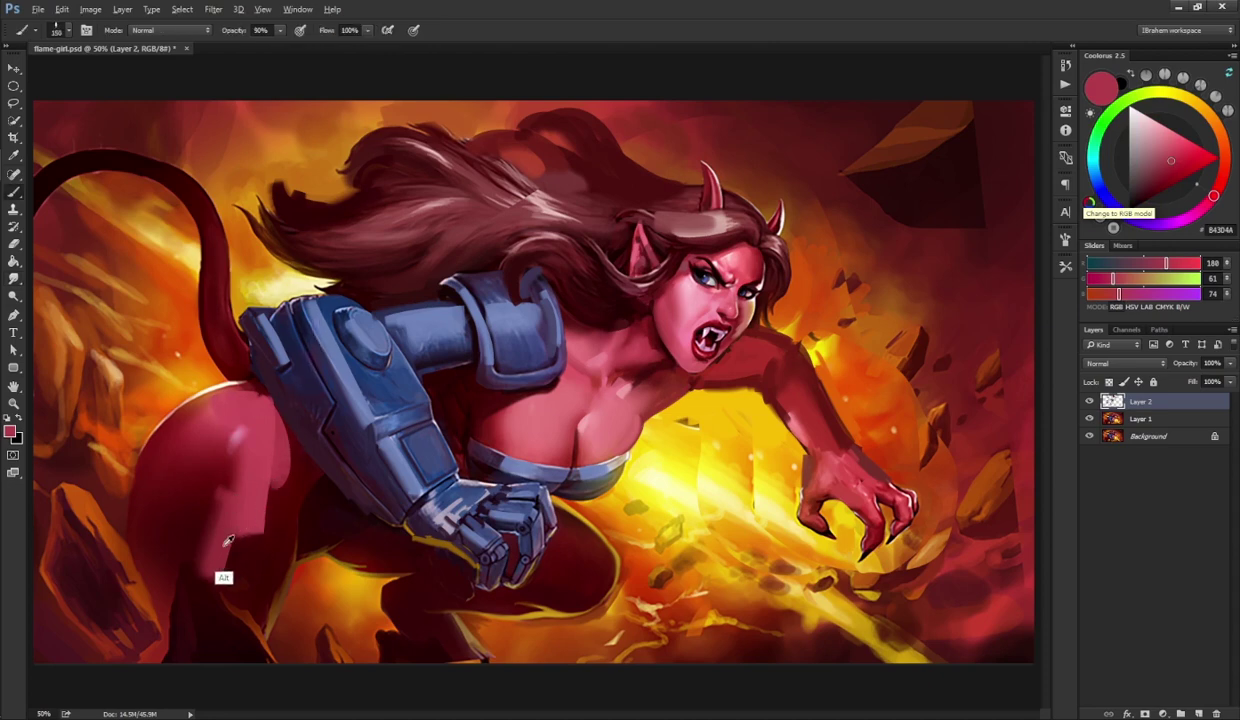
left_click(240, 553, "alt")
left_click_drag(232, 543, 267, 467)
key("ctrl+z")
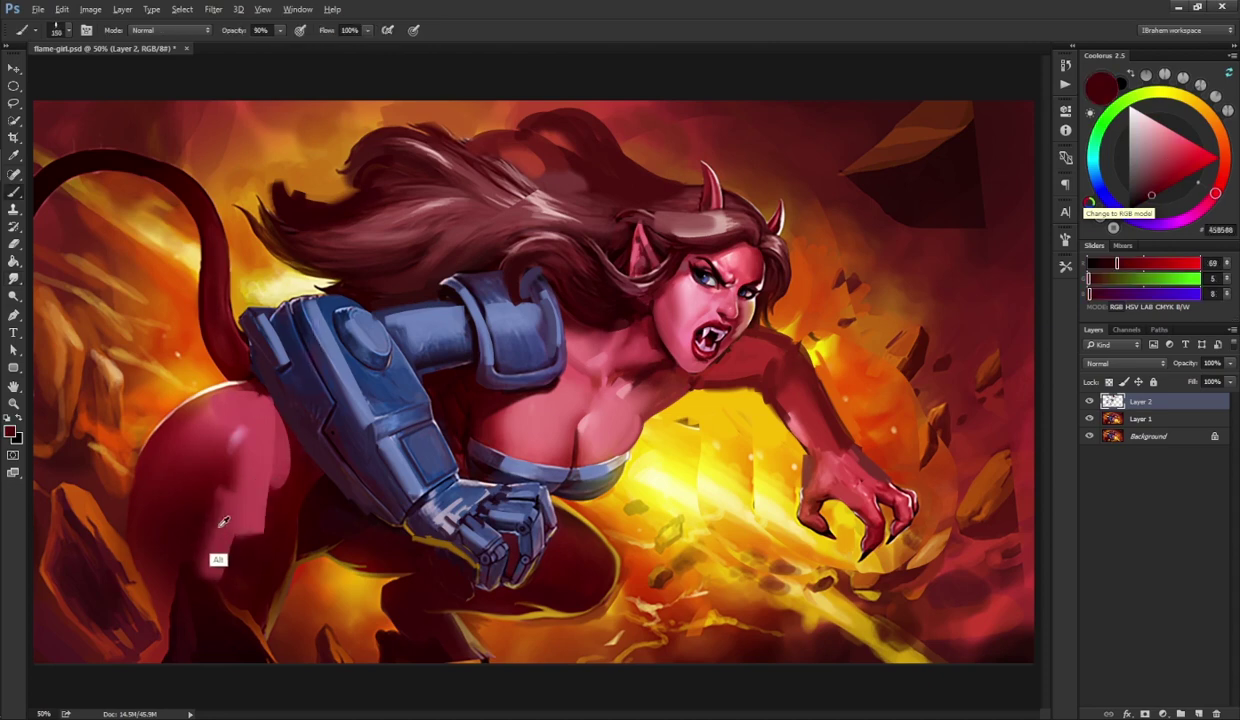
- Fill the hip's broad lit area with brighter pinkish red sampled from the strokes already on it
left_click(208, 512, "alt")
mouse_move(258, 519)
left_mouse_down()
mouse_move(284, 458)
mouse_move(236, 571)
mouse_move(256, 492)
mouse_move(208, 569)
mouse_move(279, 454)
mouse_move(212, 564)
mouse_move(265, 429)
mouse_move(208, 566)
mouse_move(248, 436)
mouse_move(235, 439)
mouse_move(207, 541)
mouse_move(199, 502)
mouse_move(214, 444)
mouse_move(204, 560)
mouse_move(204, 422)
mouse_move(188, 480)
mouse_move(202, 573)
mouse_move(224, 388)
left_mouse_up()
left_click(255, 493, "alt")
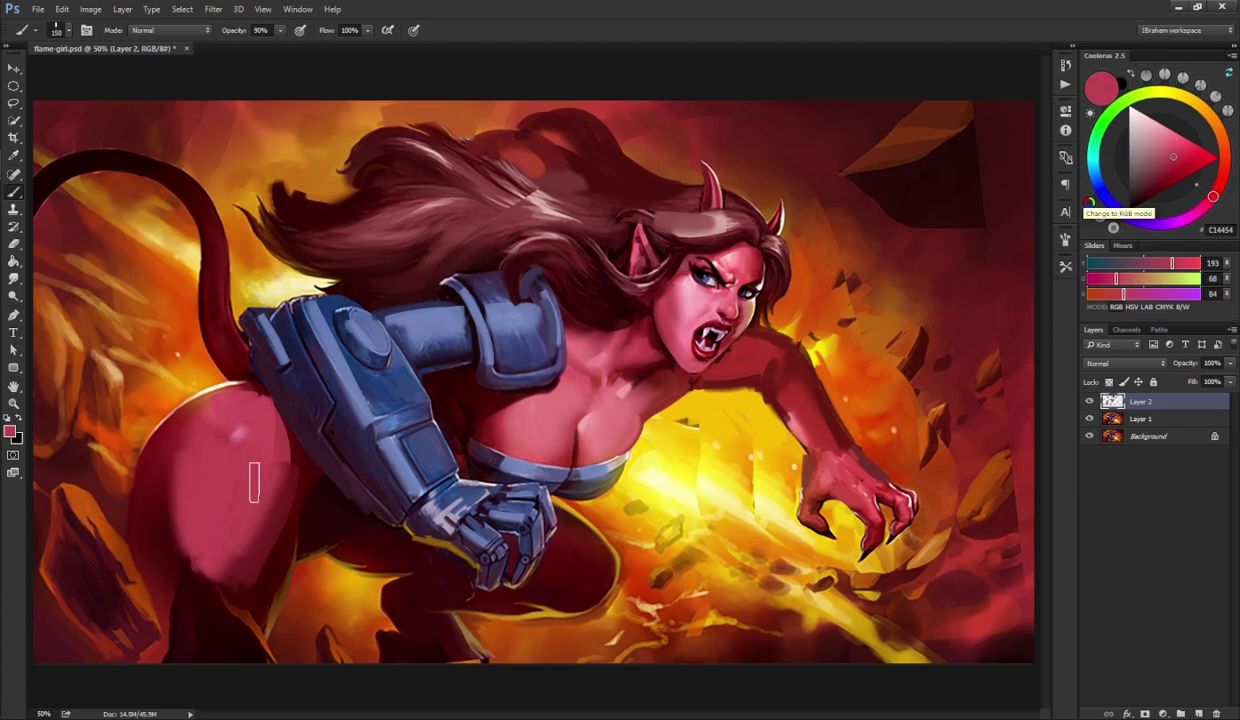
left_click(267, 434, "alt")
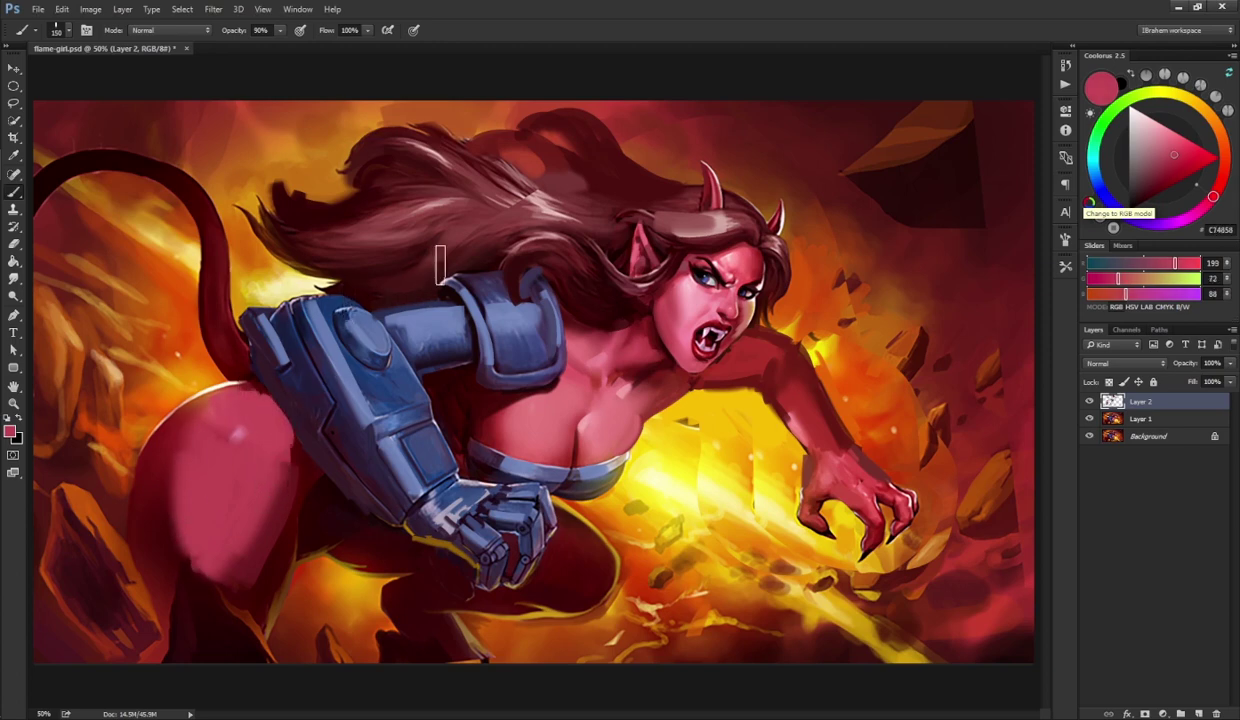
- Paint the hip's shadow edge beside the metal forearm with sampled dark reds, reducing the brush from size 150 to 60
left_click(284, 500, "alt")
key("p")
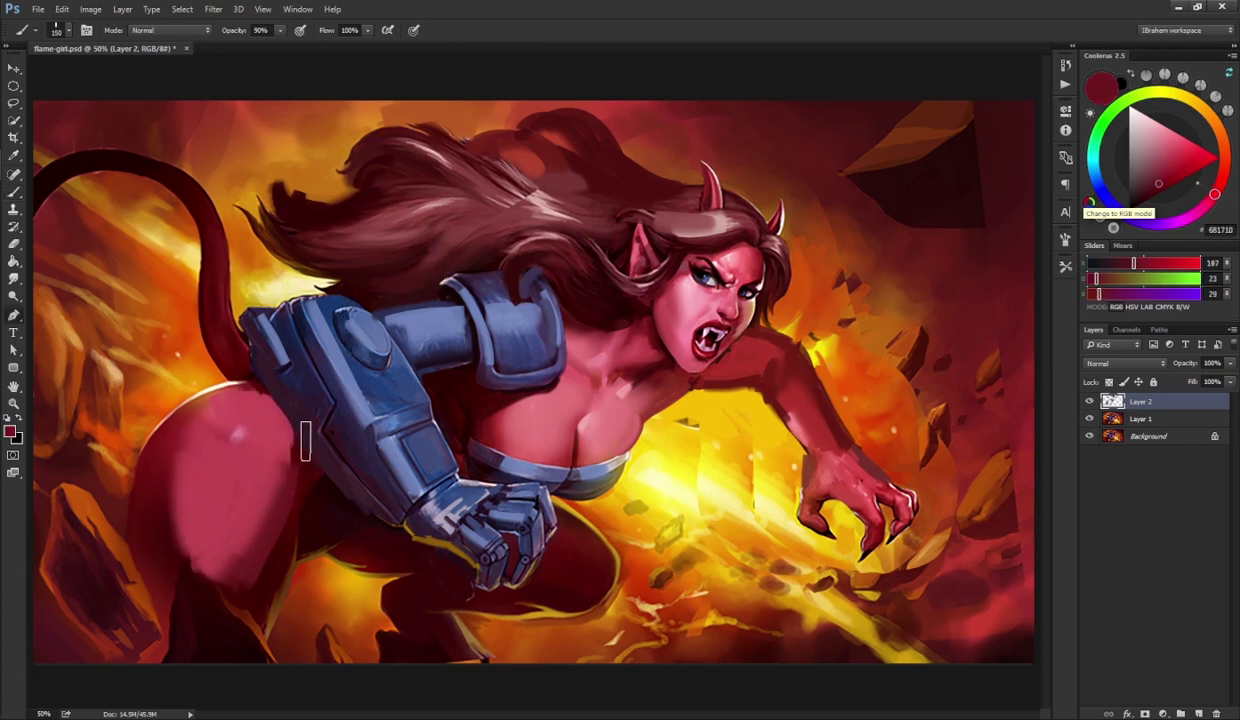
key("b")
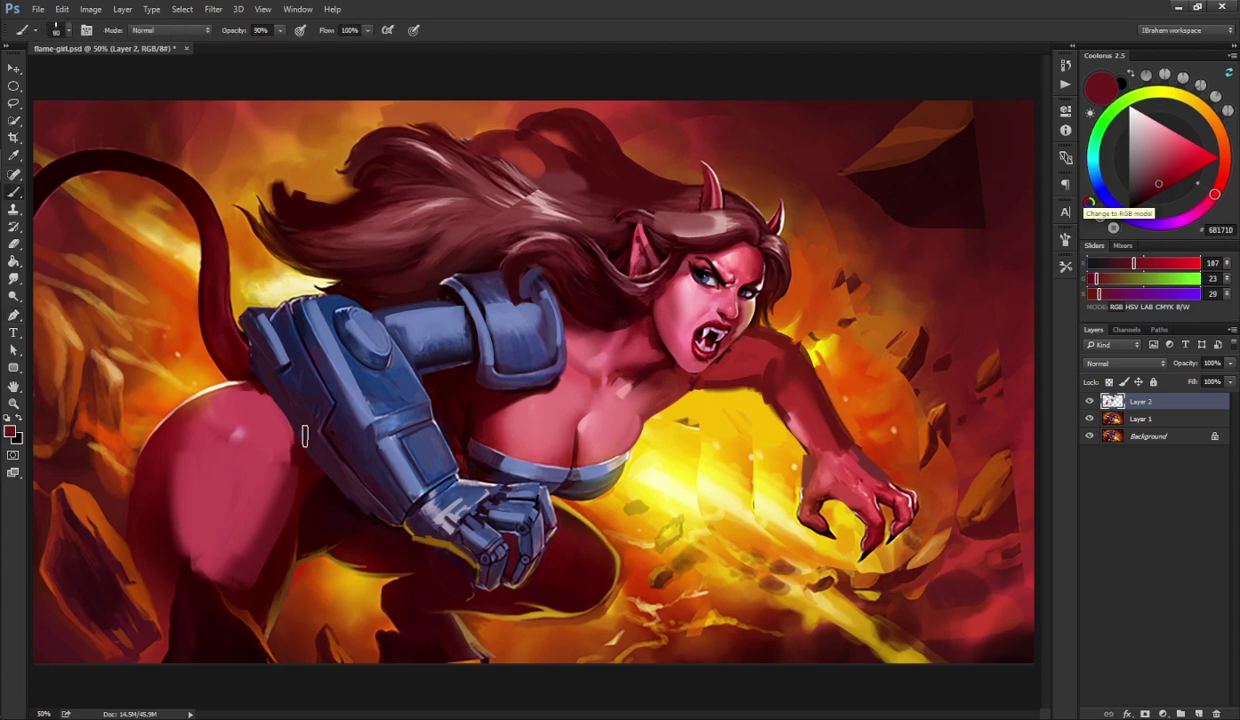
mouse_move(266, 468)
left_mouse_down()
mouse_move(235, 515)
mouse_move(255, 490)
mouse_move(250, 535)
mouse_move(293, 470)
left_mouse_up()
key("ctrl+z")
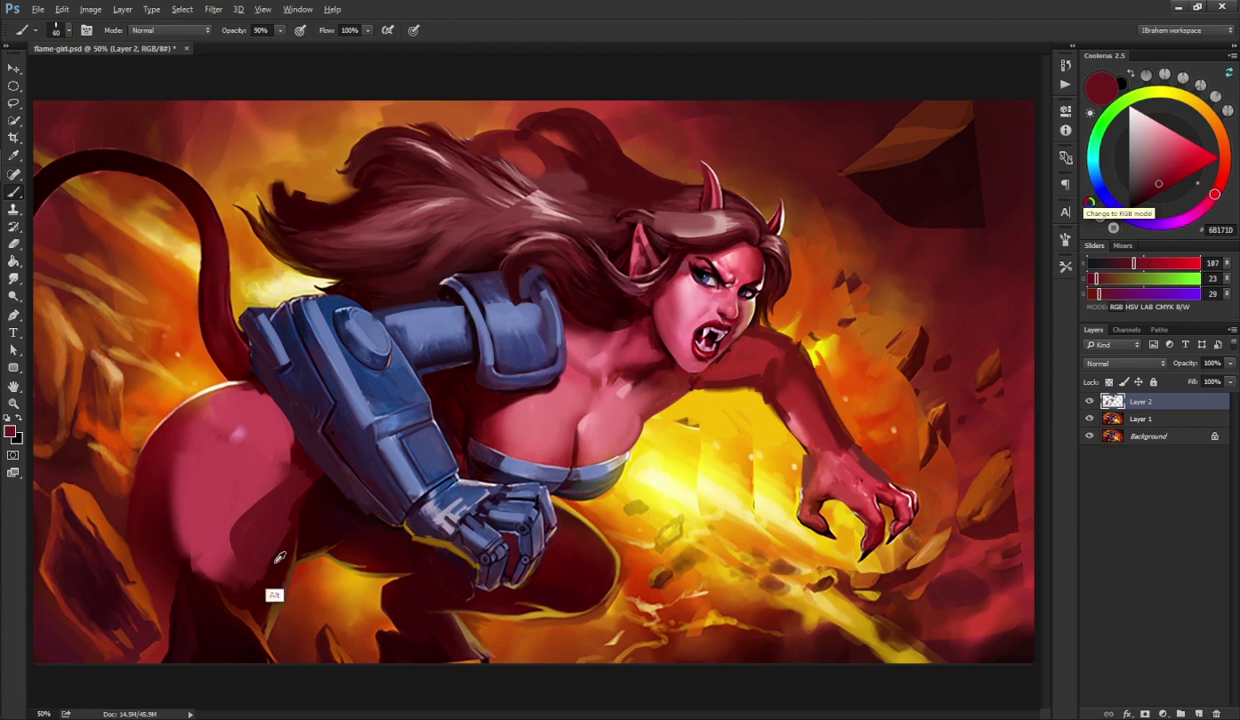
left_click(272, 552, "alt")
mouse_move(242, 515)
left_mouse_down()
mouse_move(308, 471)
mouse_move(272, 510)
left_mouse_up()
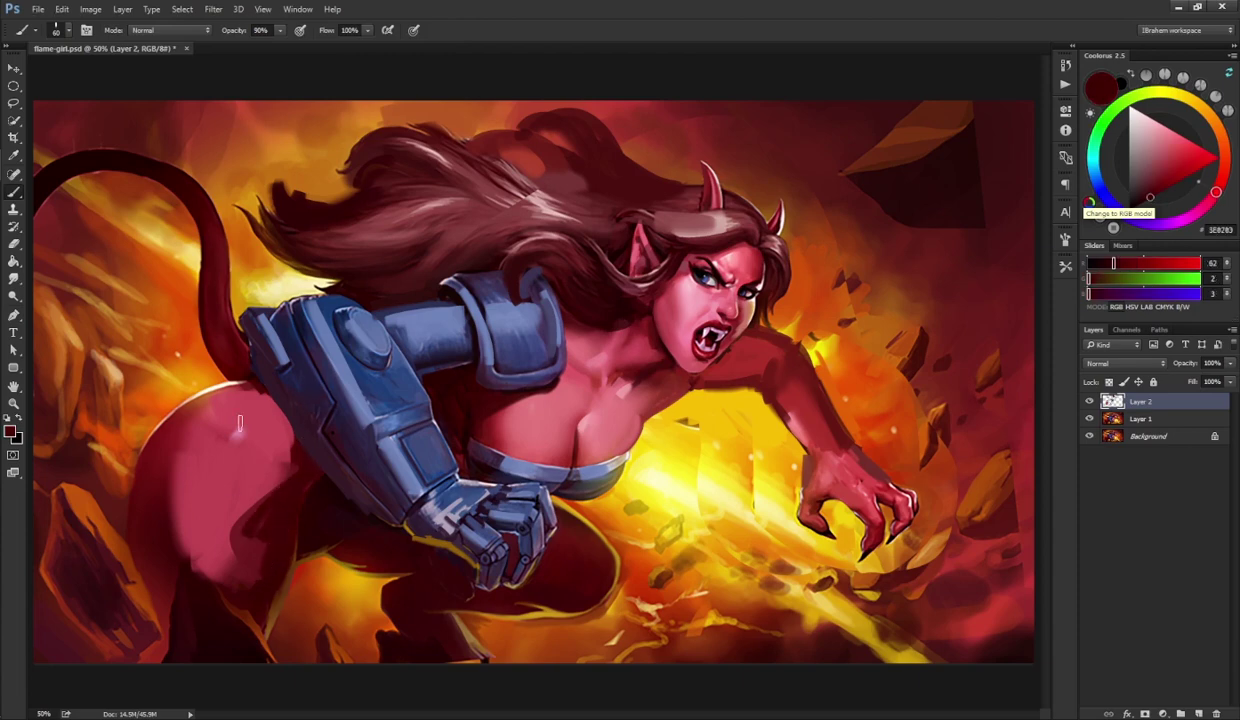
- Paint an oval highlight on the upper hip with sampled light pink and blend it with the Smudge tool
left_click(243, 453, "alt")
left_click(238, 434, "alt")
mouse_move(232, 436)
left_mouse_down()
mouse_move(220, 410)
mouse_move(230, 432)
left_mouse_up()
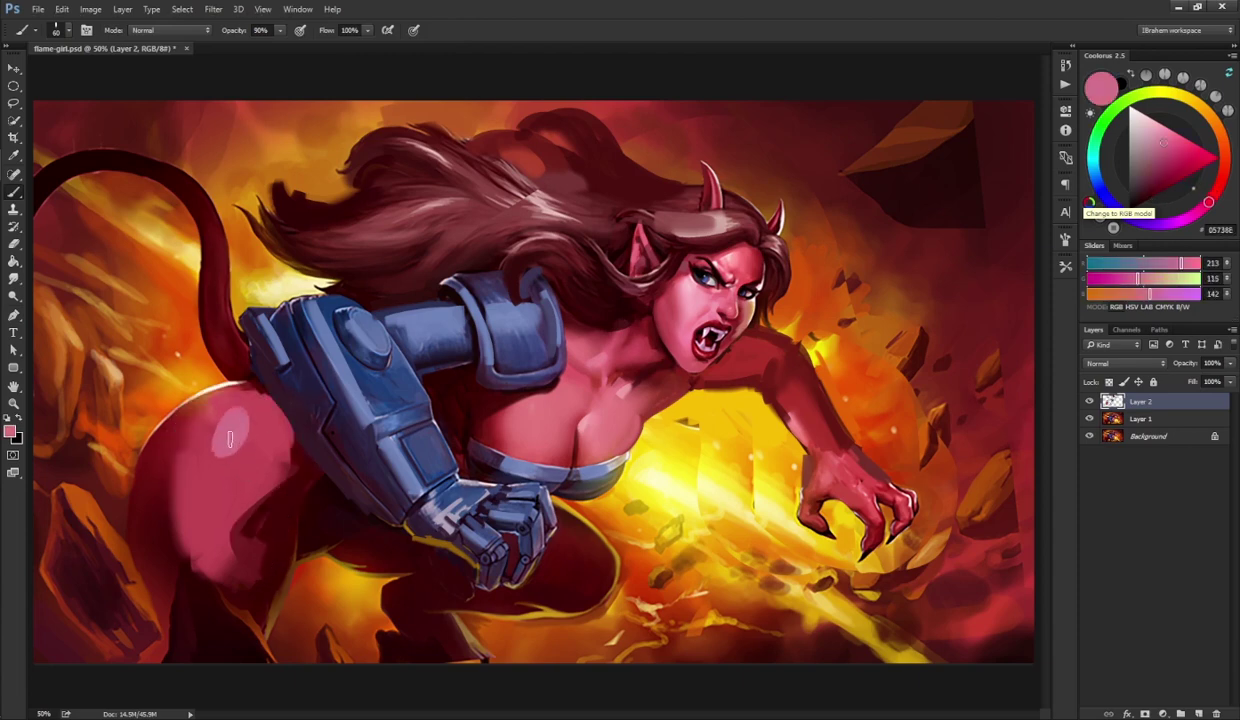
key("r")
- Add a highlight to the bent knee with pinks sampled from the chest and knee, and smudge it
key("b")
left_click(588, 455, "alt")
left_click(576, 557)
key("r")
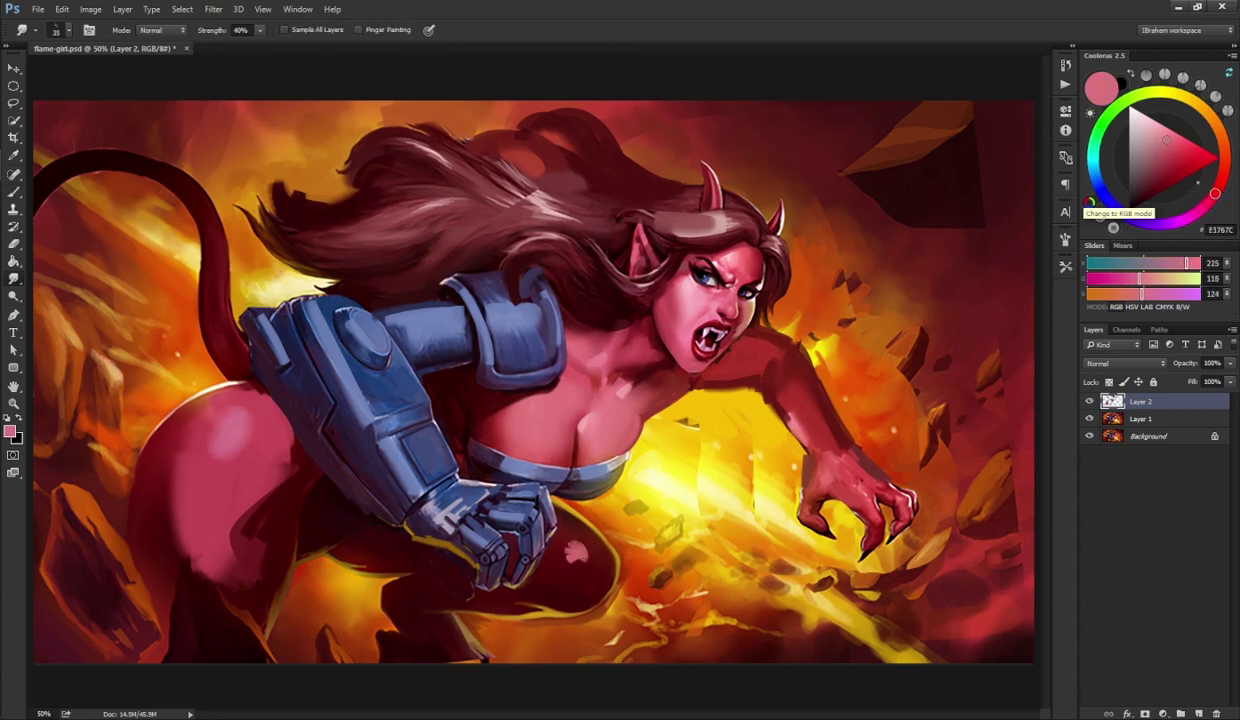
key("b")
left_click(558, 528, "alt")
mouse_move(556, 527)
left_mouse_down()
mouse_move(563, 547)
mouse_move(584, 545)
left_mouse_up()
key("r")
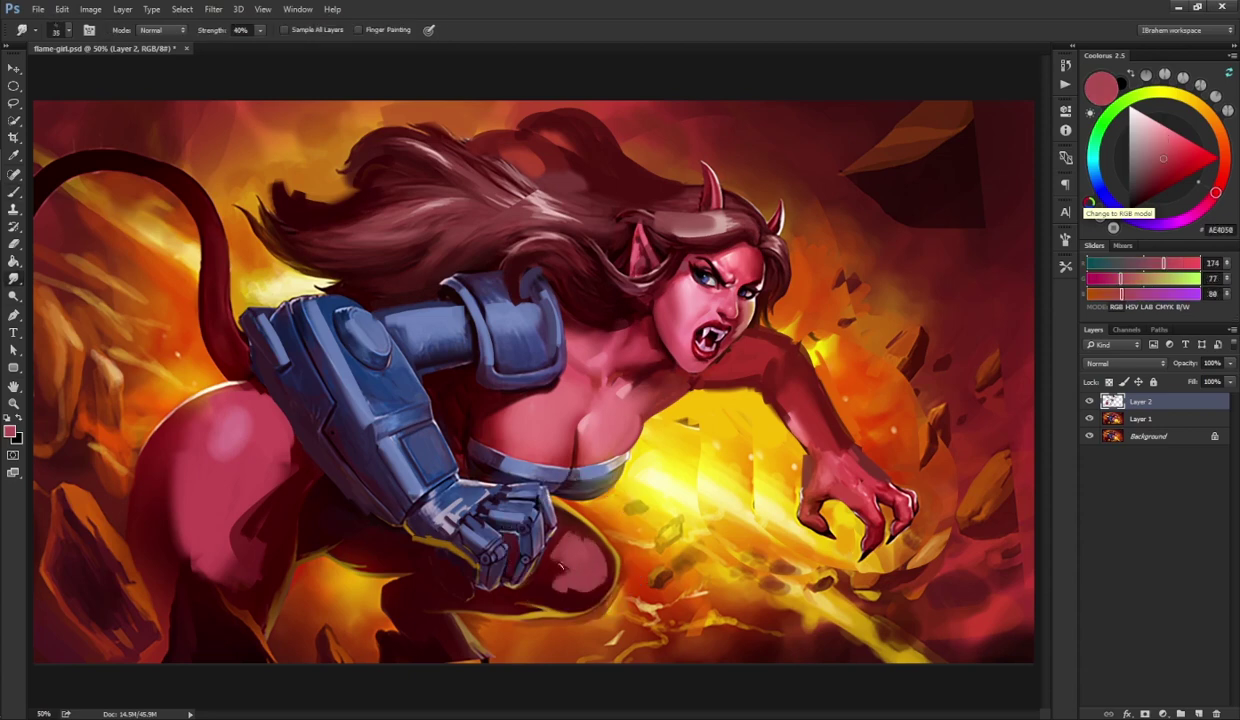
- Broaden the knee highlight with sampled reddish tones and soften its lower edge into the dark red shadow with the Smudge tool
left_click(557, 525, "alt")
mouse_move(556, 522)
left_mouse_down()
mouse_move(545, 545)
mouse_move(575, 583)
mouse_move(585, 565)
left_mouse_up()
key("r")
key("b")
left_click(543, 592, "alt")
key("r")
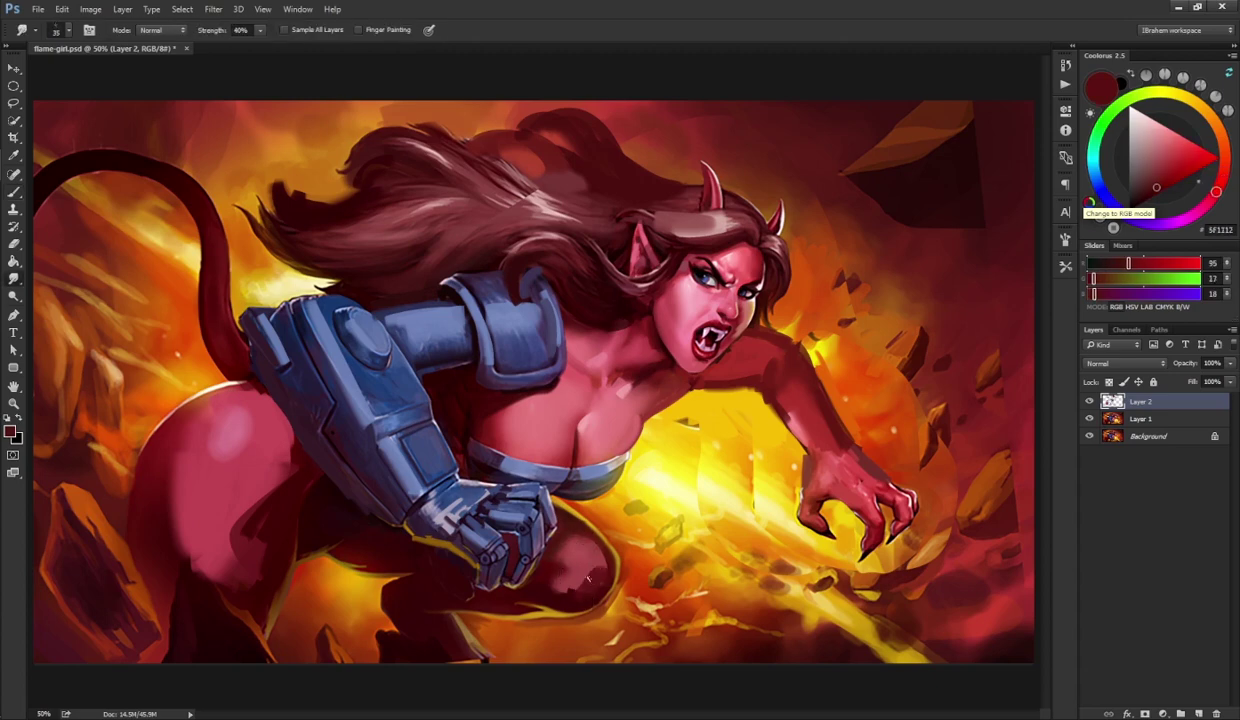
key("b")
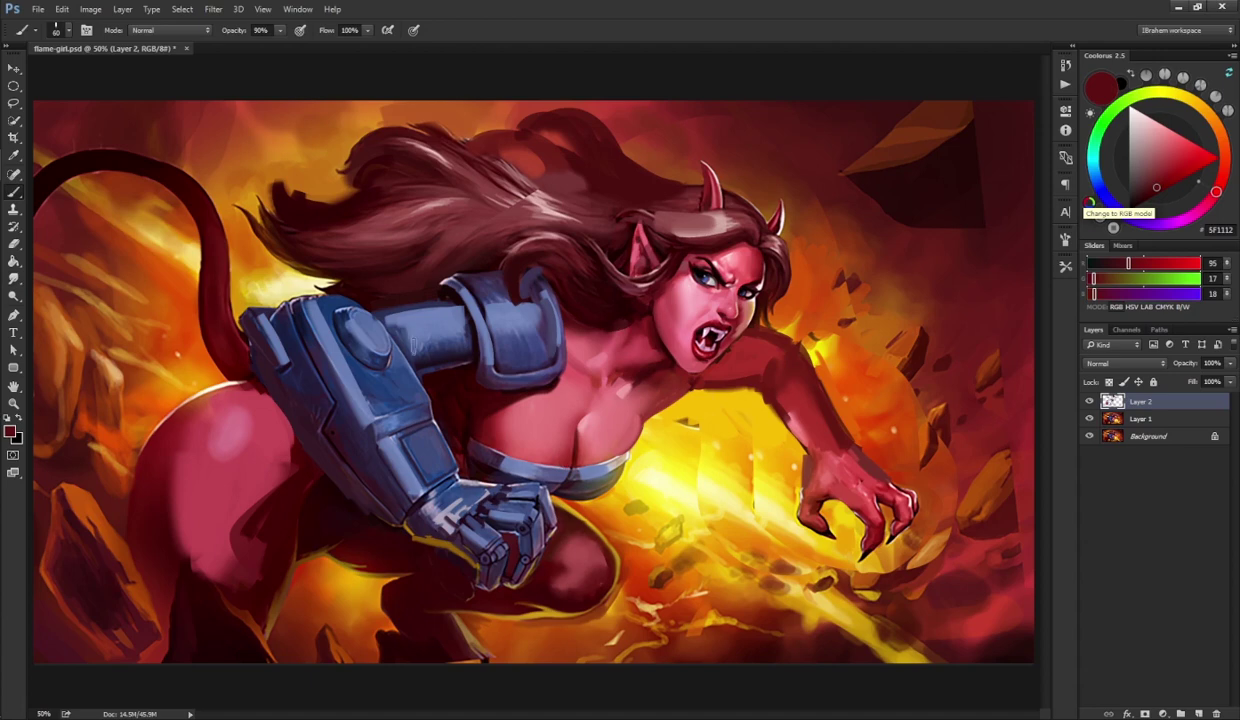
- Repaint the hip's upper rim in orange-brown B45717 at brush size 20, and sample dark red for the thigh shadow
left_click(272, 345, "alt")
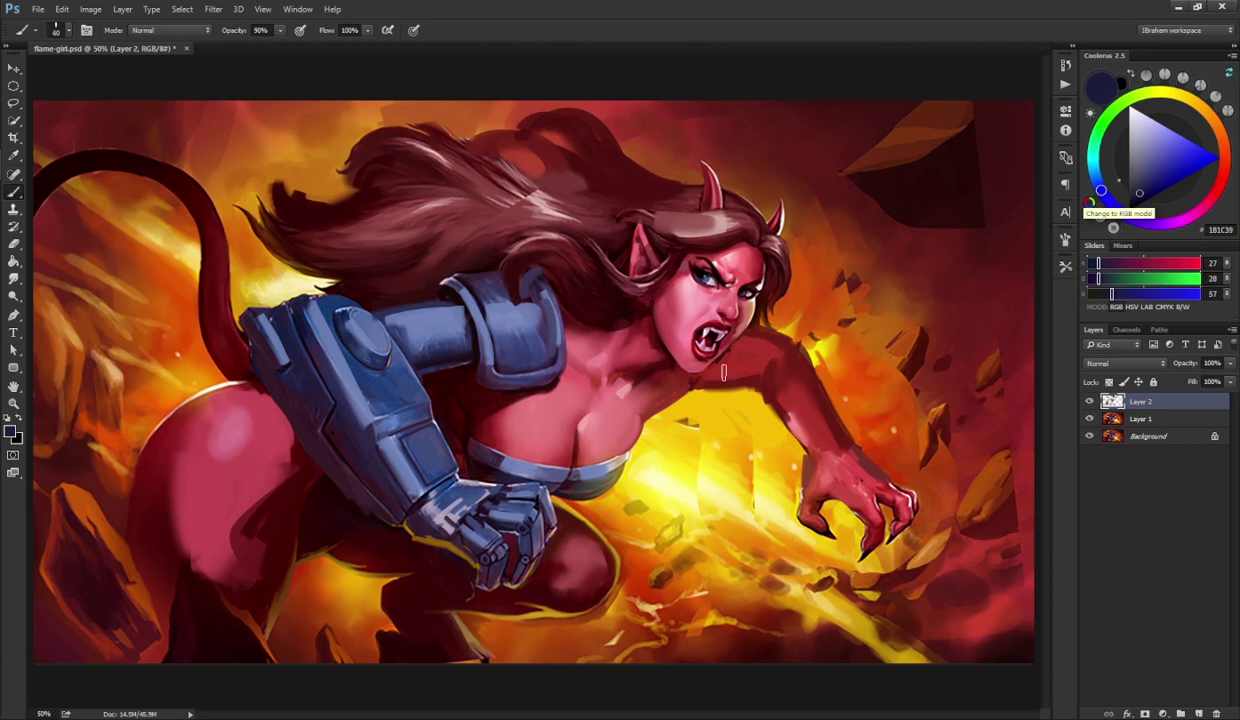
left_click(706, 433, "alt")
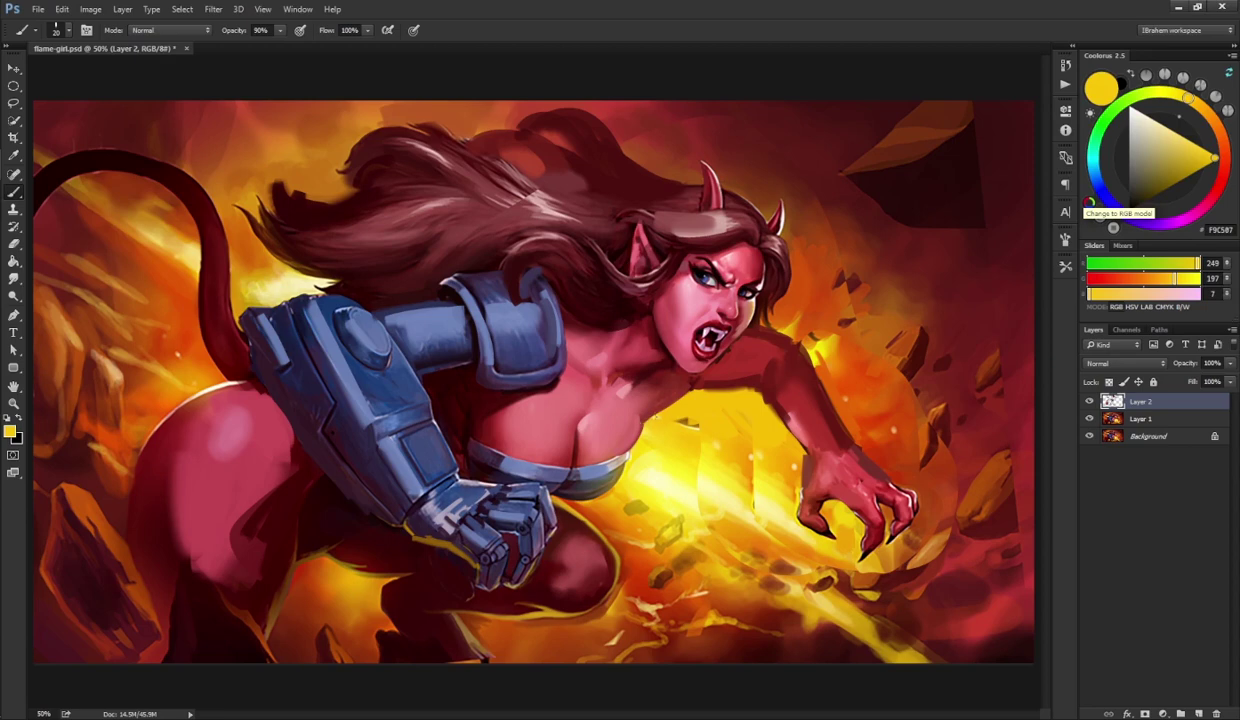
left_click(1185, 169)
left_click(1220, 136)
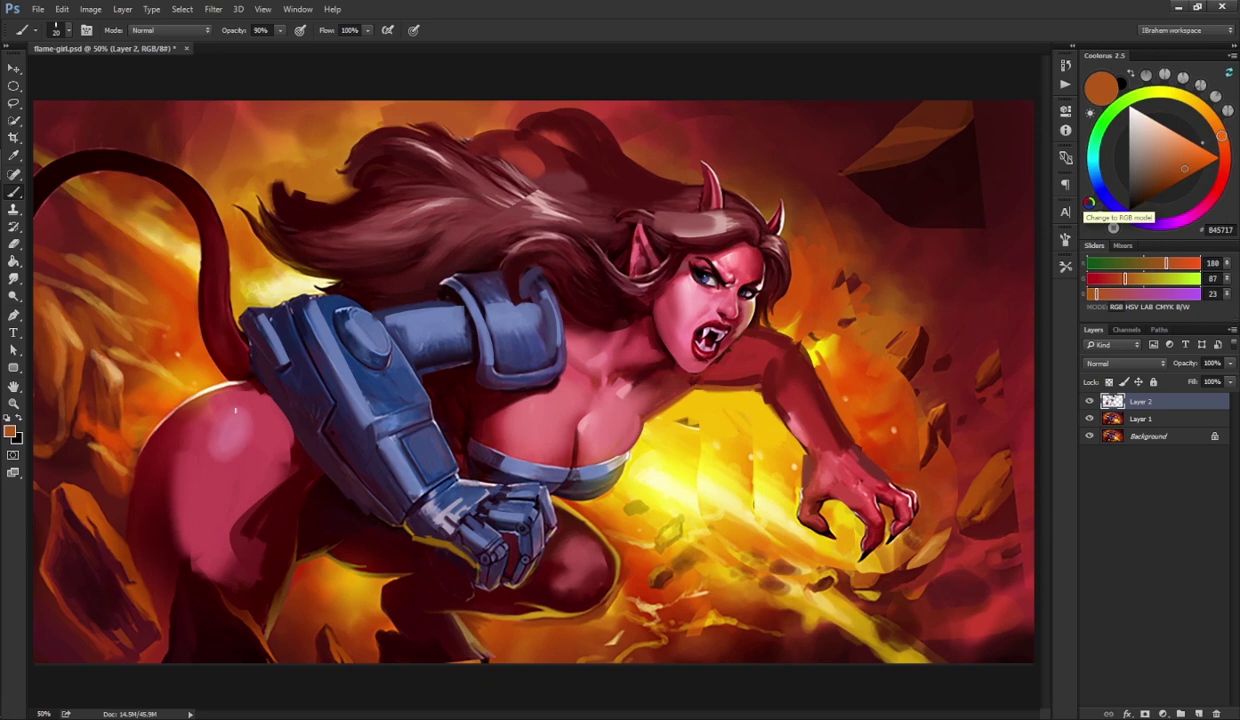
mouse_move(156, 434)
left_mouse_down()
mouse_move(208, 388)
mouse_move(236, 382)
mouse_move(197, 396)
left_mouse_up()
left_click(290, 562, "alt")
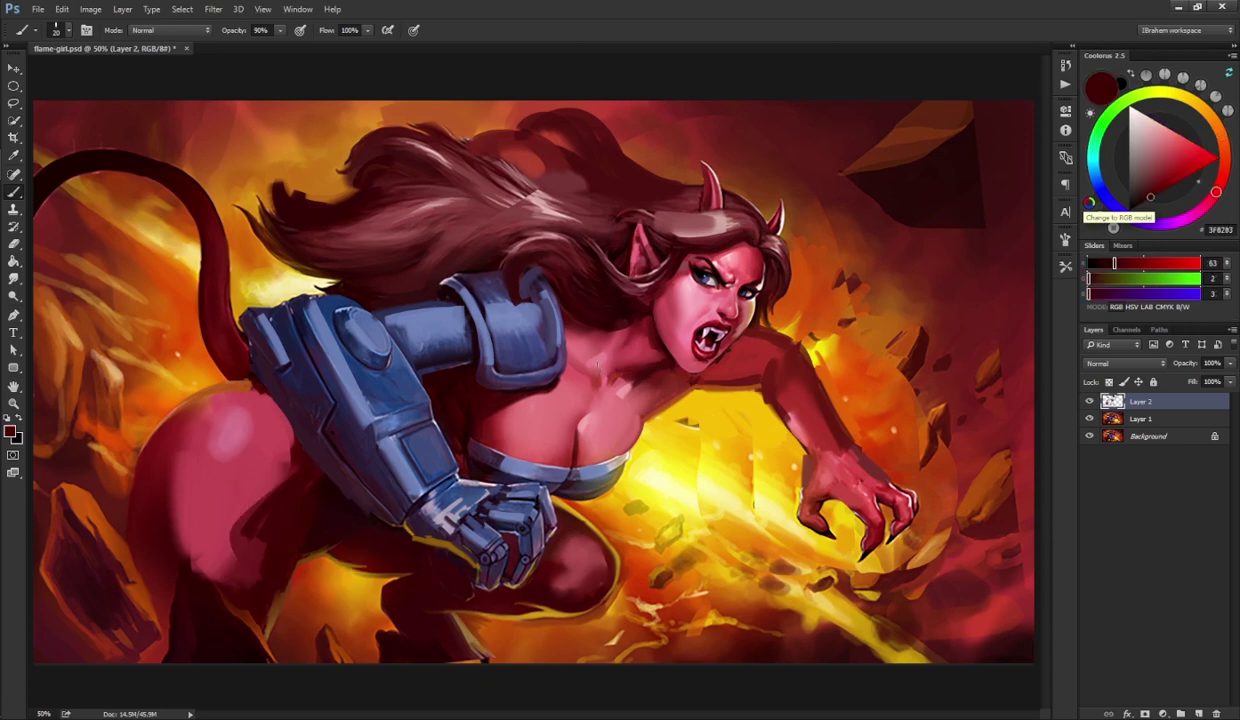
- Flip the canvas horizontally and sample the orange background beside the clawed forearm
key("ctrl+h")
key("ctrl+minus")
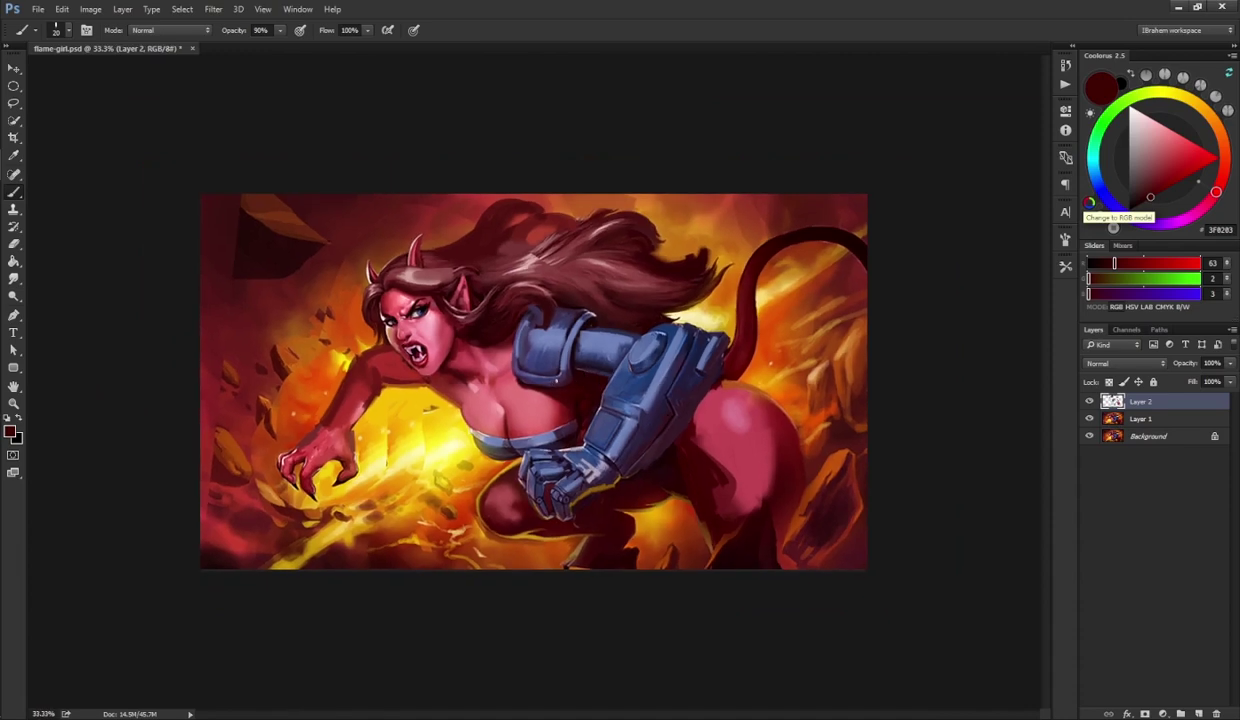
left_click(344, 448, "alt")
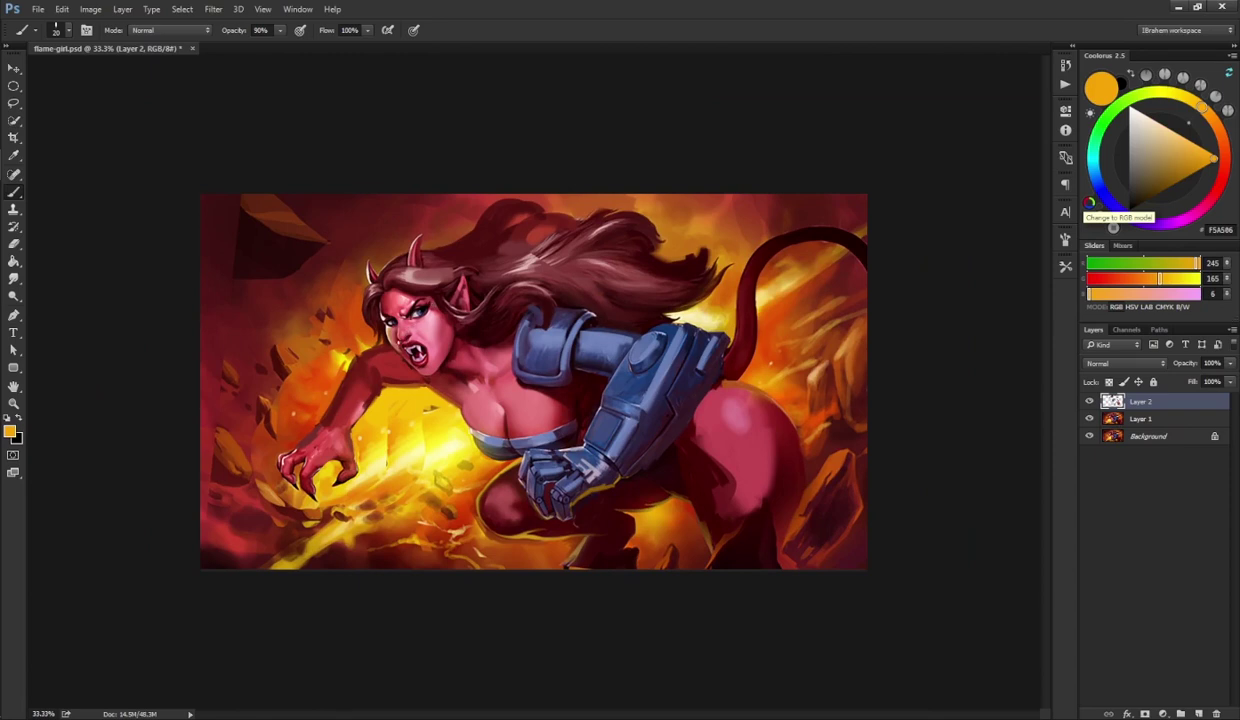
- Compare the painting with and without Layer 2, and merge that layer down into Layer 1
left_click(1089, 401)
left_click(1089, 401)
left_click(1089, 401)
left_click(1089, 401)
key("ctrl+e")
- Compare the repainted Layer 1 with the original Background by toggling its visibility repeatedly
left_click(1089, 401)
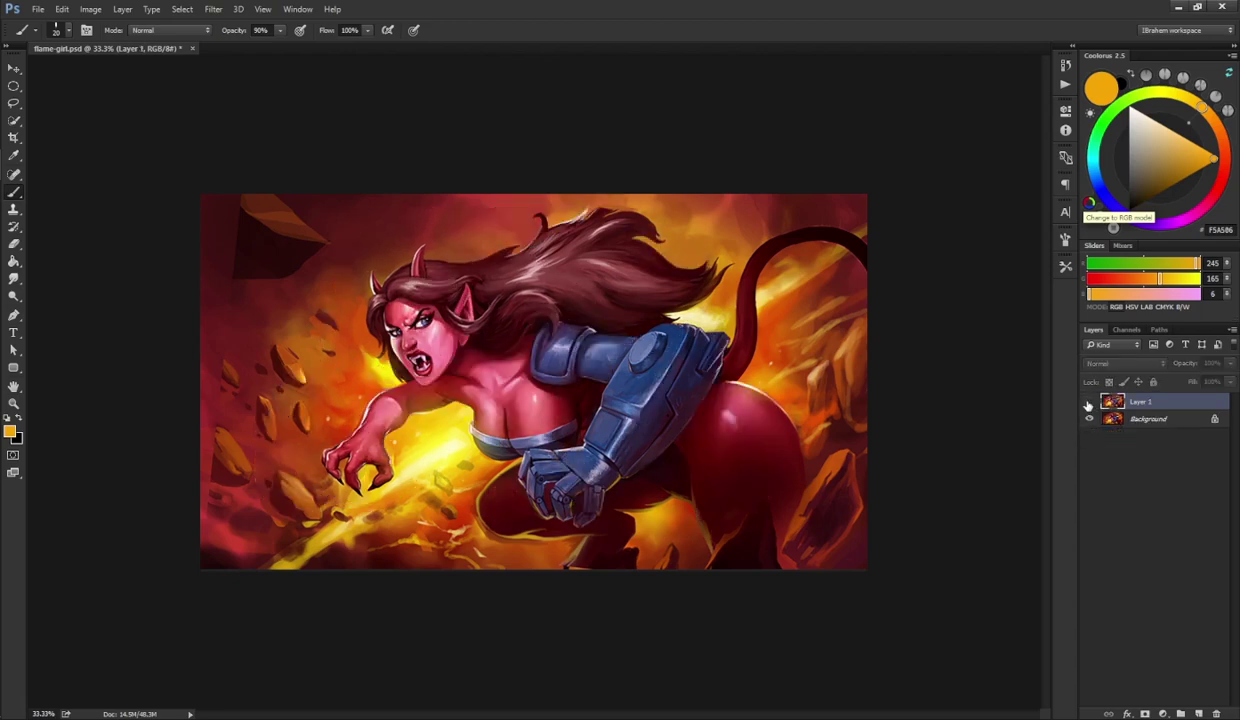
left_click(1089, 401)
left_click(1089, 401)
left_click(1089, 401)
left_click(1089, 401)
left_click(1089, 401)
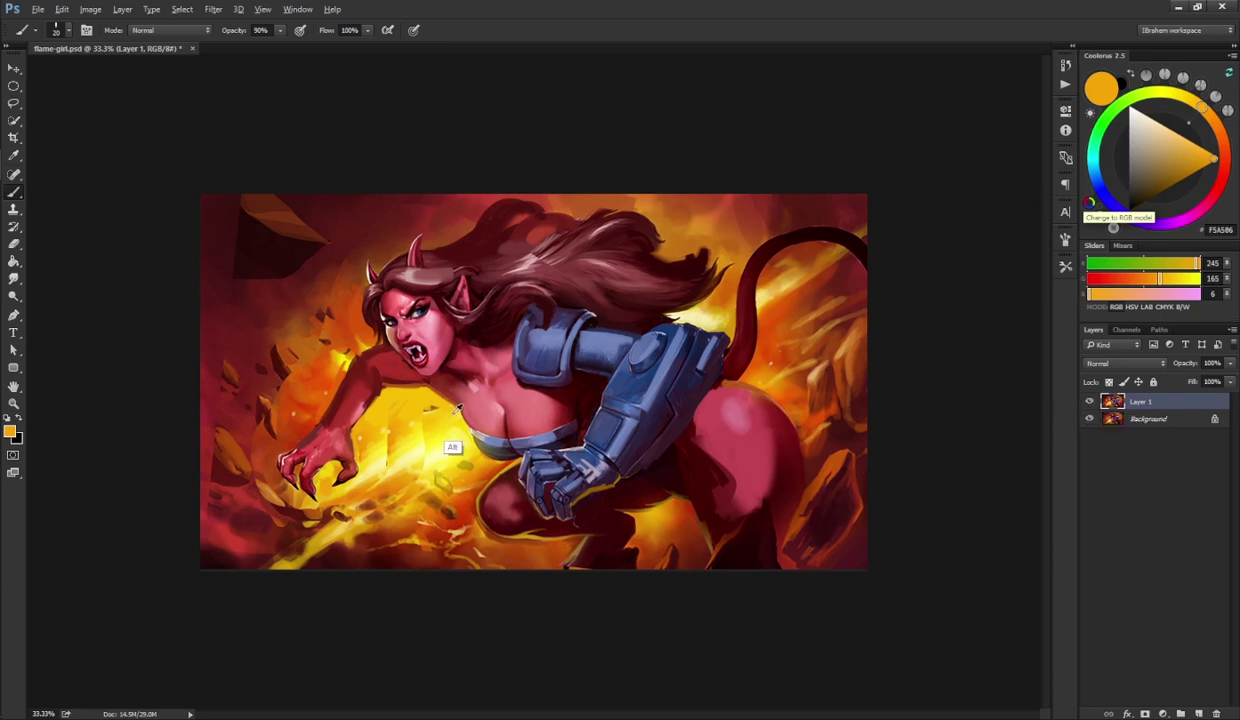
- Sample yellow and dark red around the chest, and darken the hair between the ear and horns with sampled dark reds
left_click(446, 440, "alt")
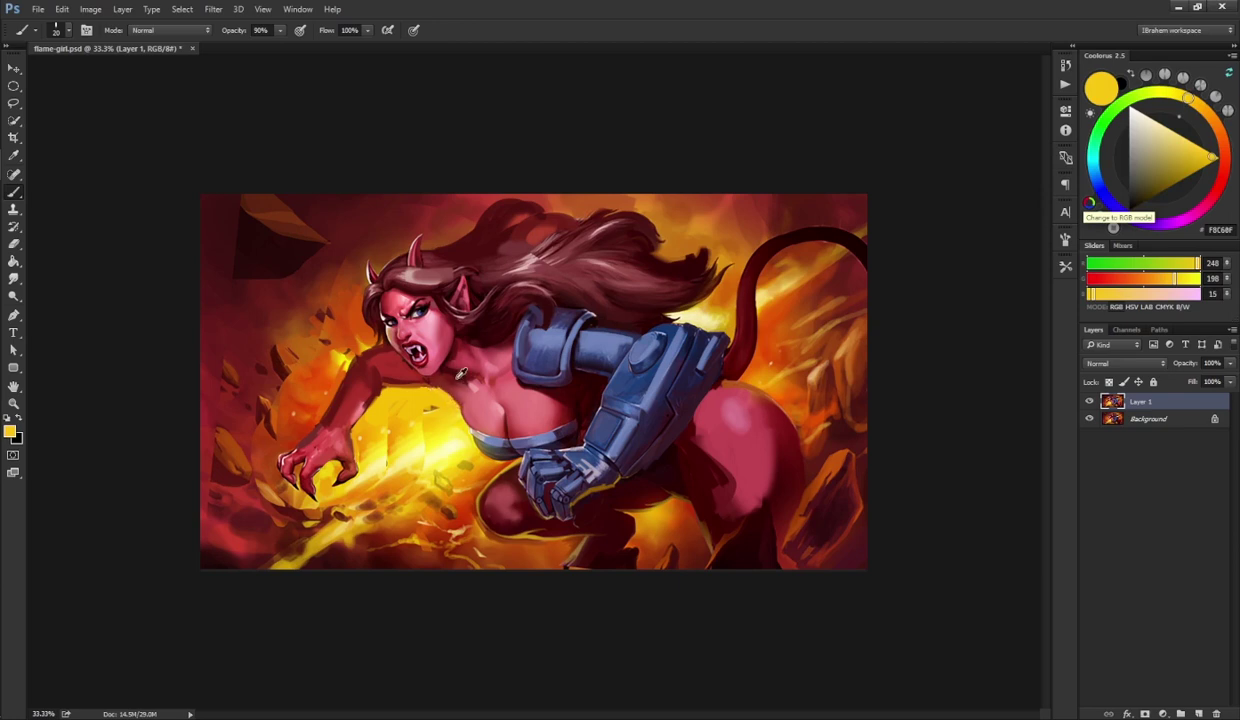
left_click(444, 368, "alt")
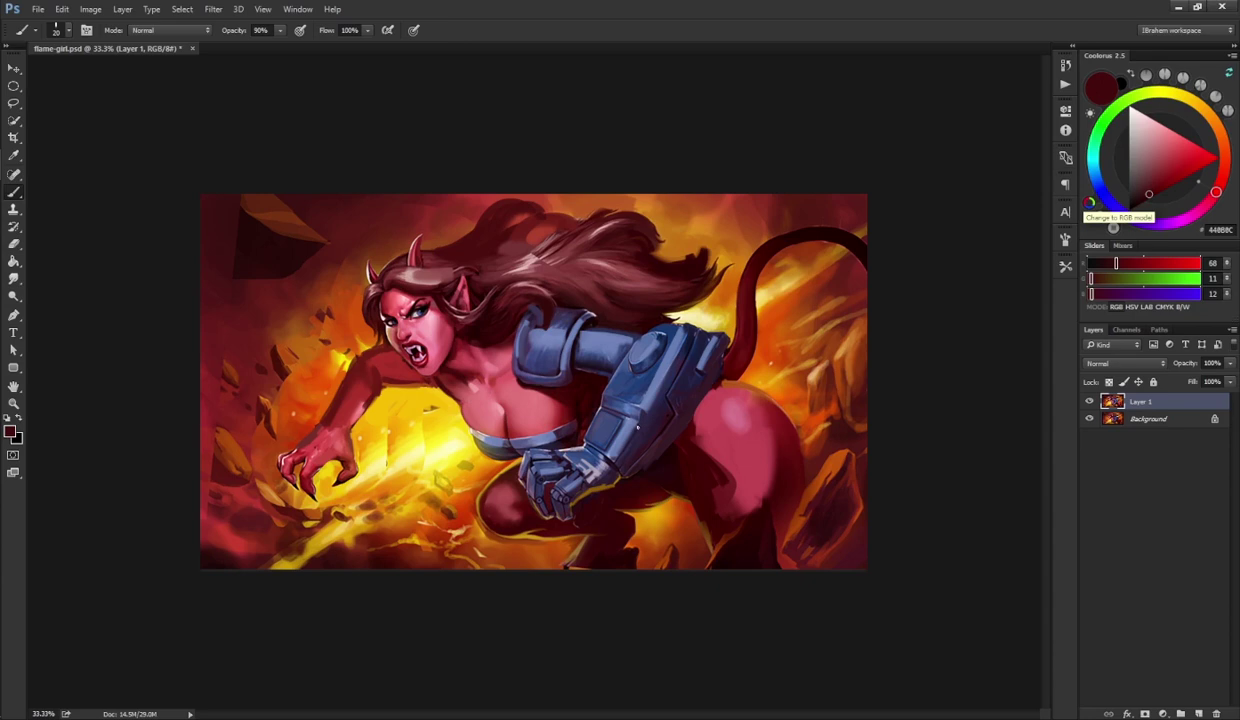
left_click(471, 289, "alt")
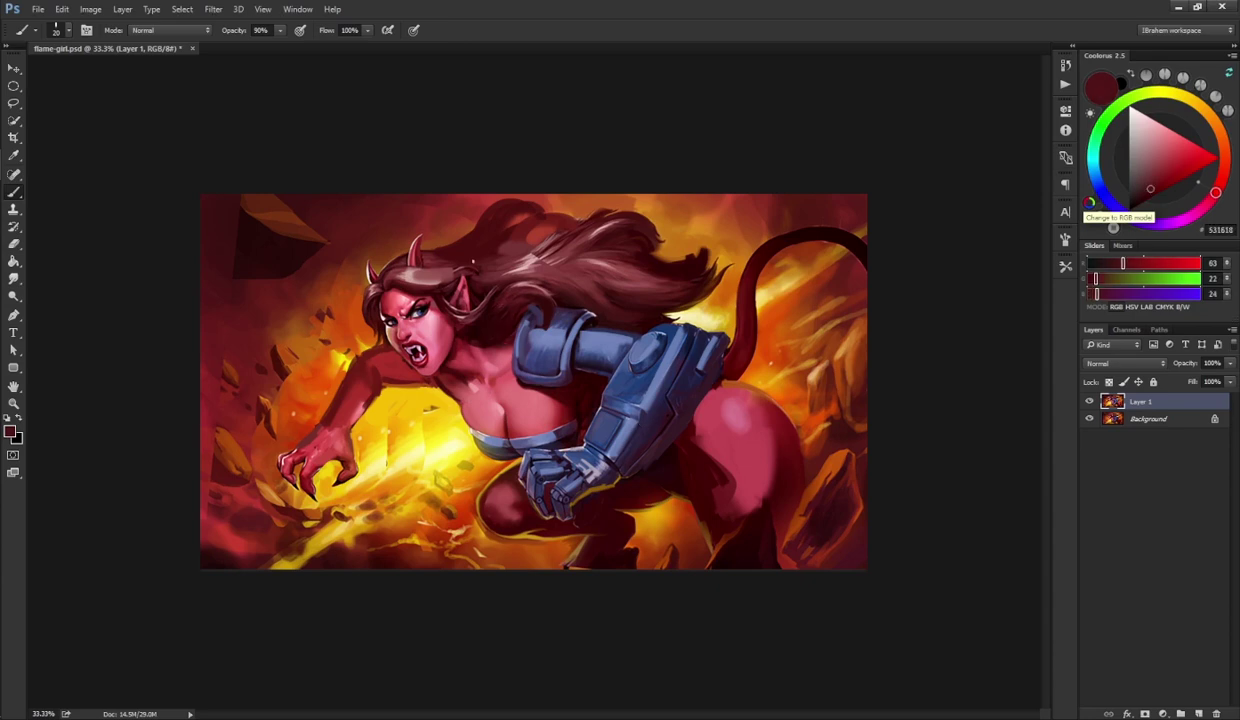
left_click(470, 300, "alt")
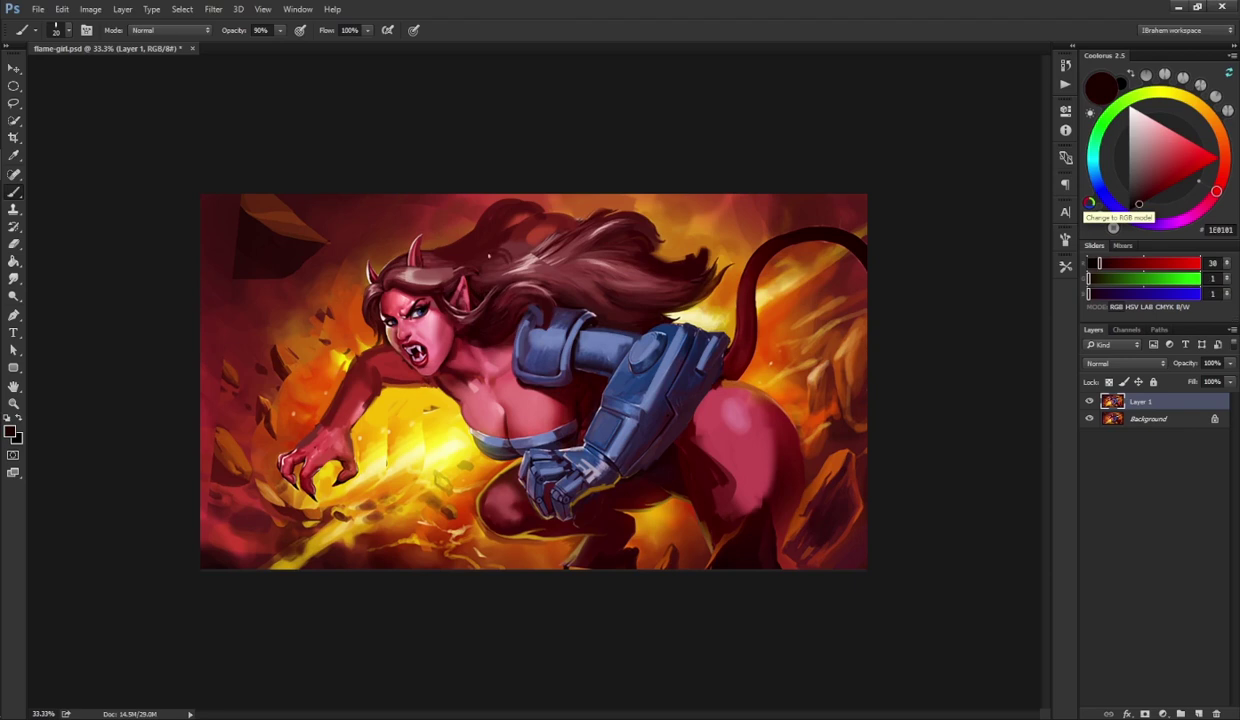
mouse_move(489, 256)
left_mouse_down()
mouse_move(452, 276)
mouse_move(480, 245)
mouse_move(494, 249)
mouse_move(420, 266)
mouse_move(470, 248)
left_mouse_up()
left_click(431, 267, "alt")
left_click(444, 250, "alt")
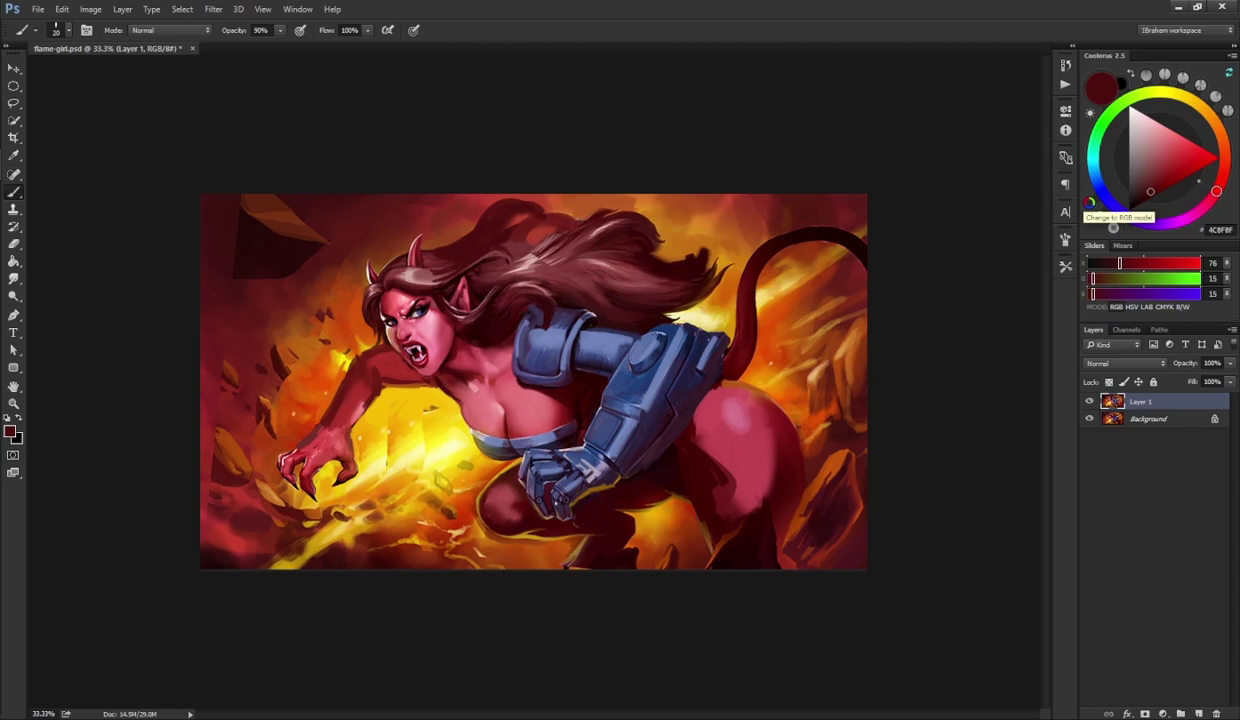
- Retouch the clawed forearm with sampled red, and sample dark reds for the shadows where the arm meets the chest
left_click(336, 440, "alt")
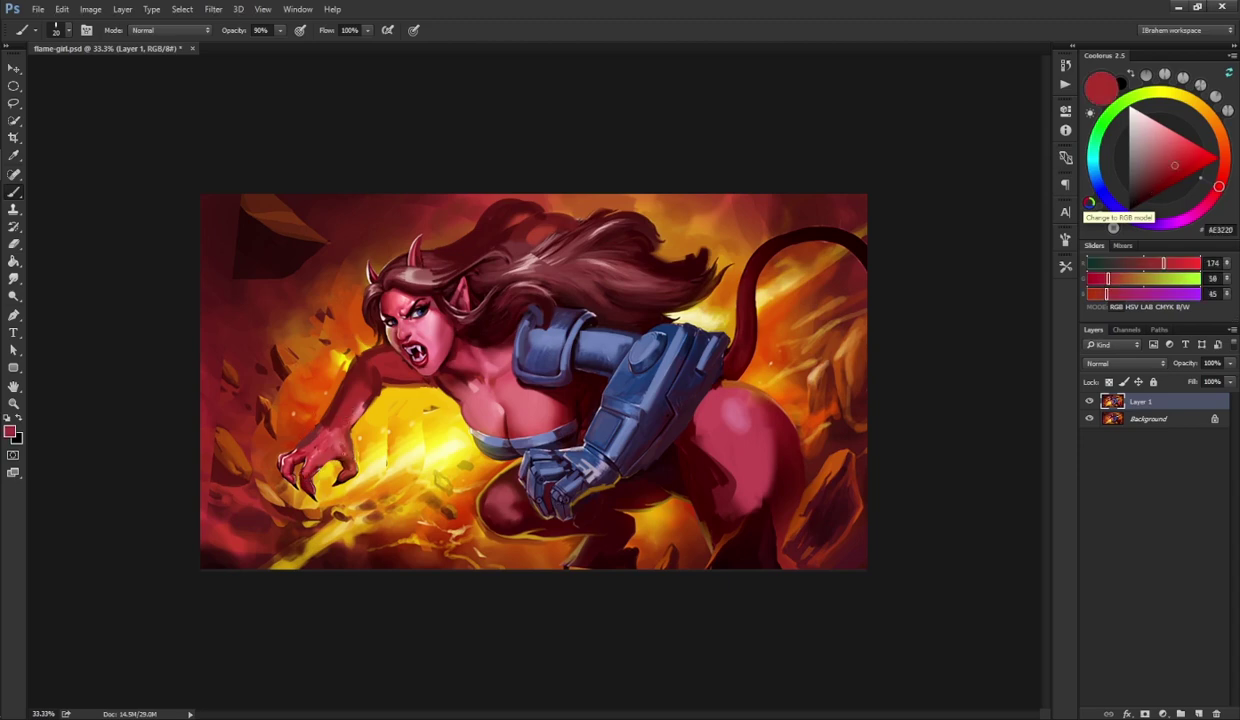
mouse_move(340, 444)
left_mouse_down()
mouse_move(334, 430)
mouse_move(300, 429)
left_mouse_up()
left_click(440, 405, "alt")
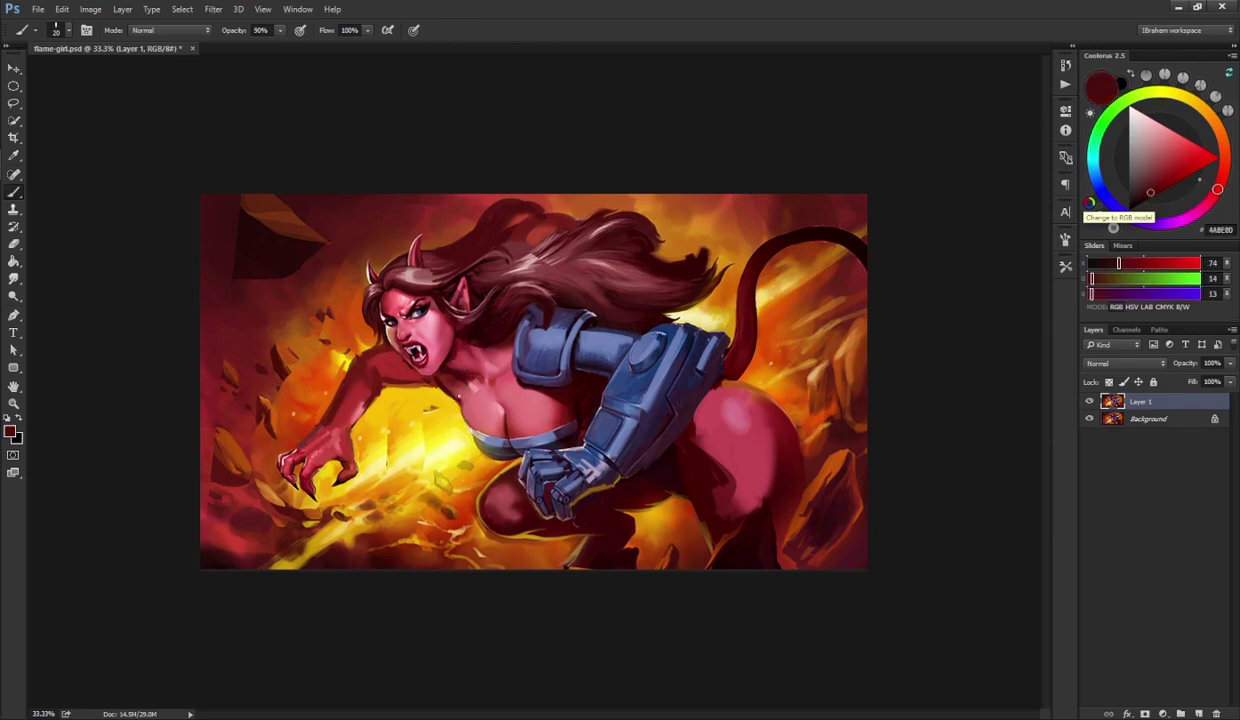
left_click(442, 378, "alt")
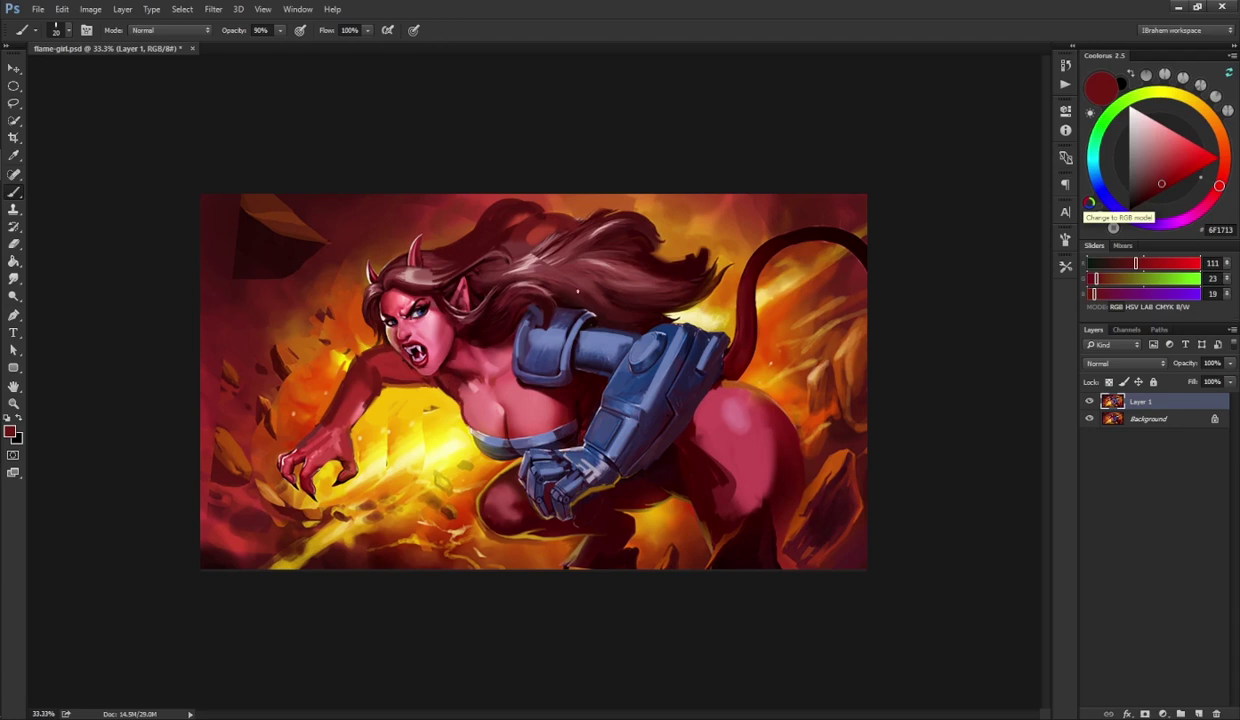
- Brush light pink sampled from the chest along the lit side of the clawed arm and blend it with the Smudge tool
left_click(470, 428, "alt")
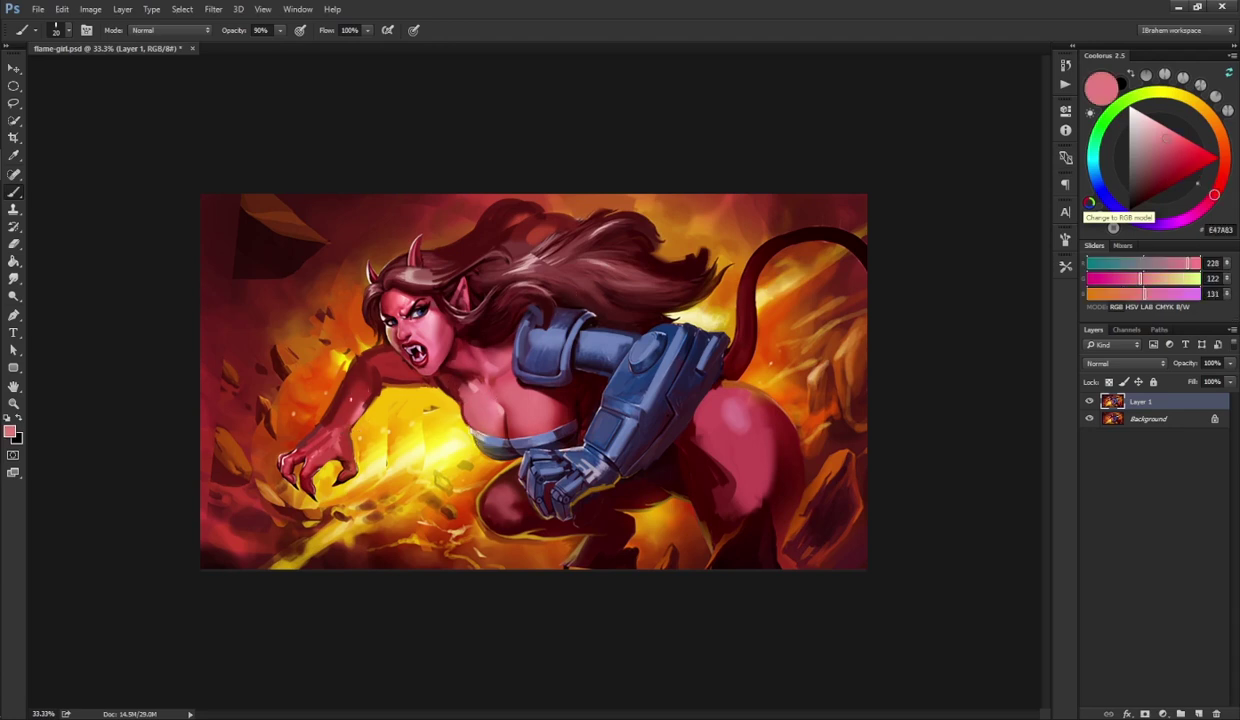
mouse_move(364, 368)
left_mouse_down()
mouse_move(340, 410)
mouse_move(362, 352)
mouse_move(372, 356)
mouse_move(328, 400)
left_mouse_up()
key("r")
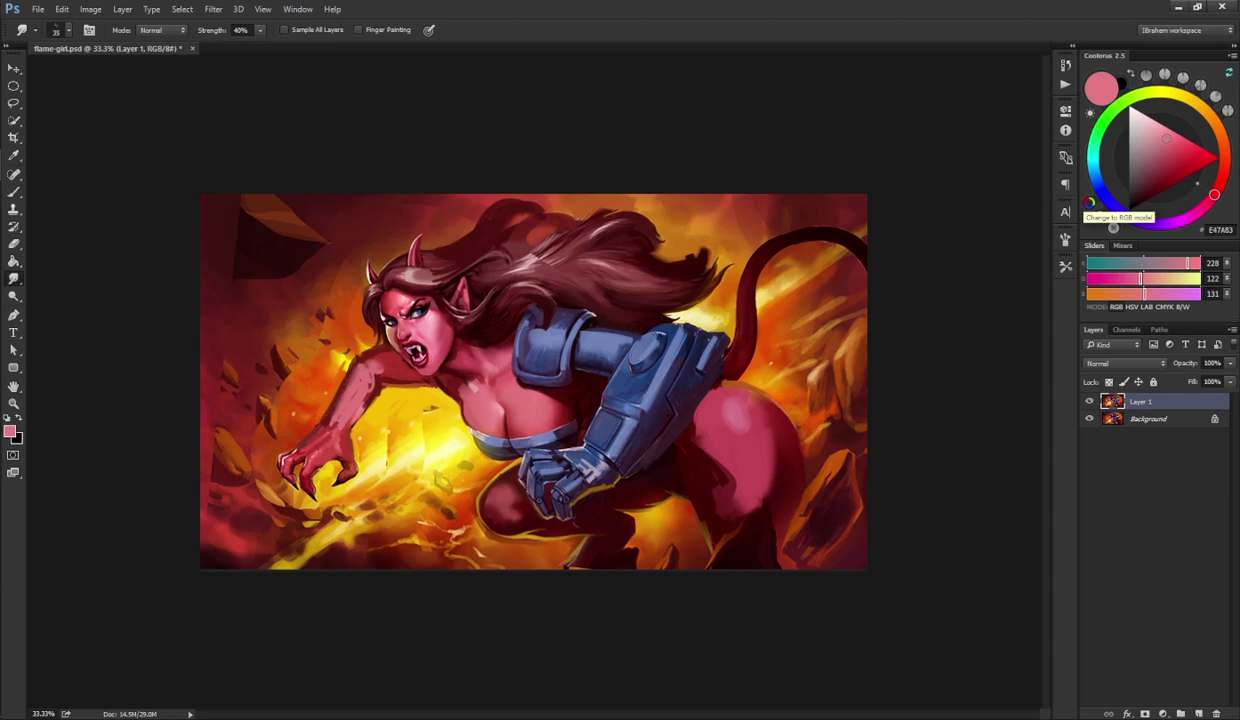
- Paint sampled dark red shadow onto the clawed arm's upper part below the face
key("b")
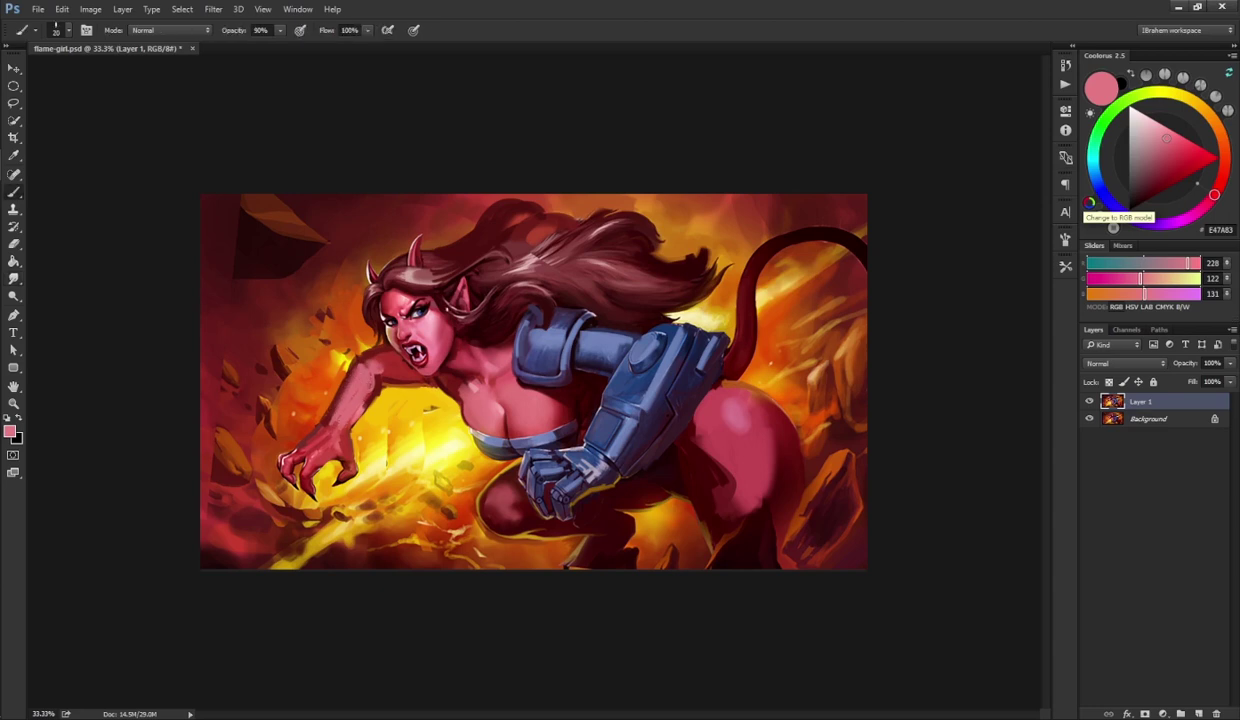
left_click(436, 372, "alt")
mouse_move(388, 360)
left_mouse_down()
mouse_move(378, 351)
mouse_move(405, 368)
left_mouse_up()
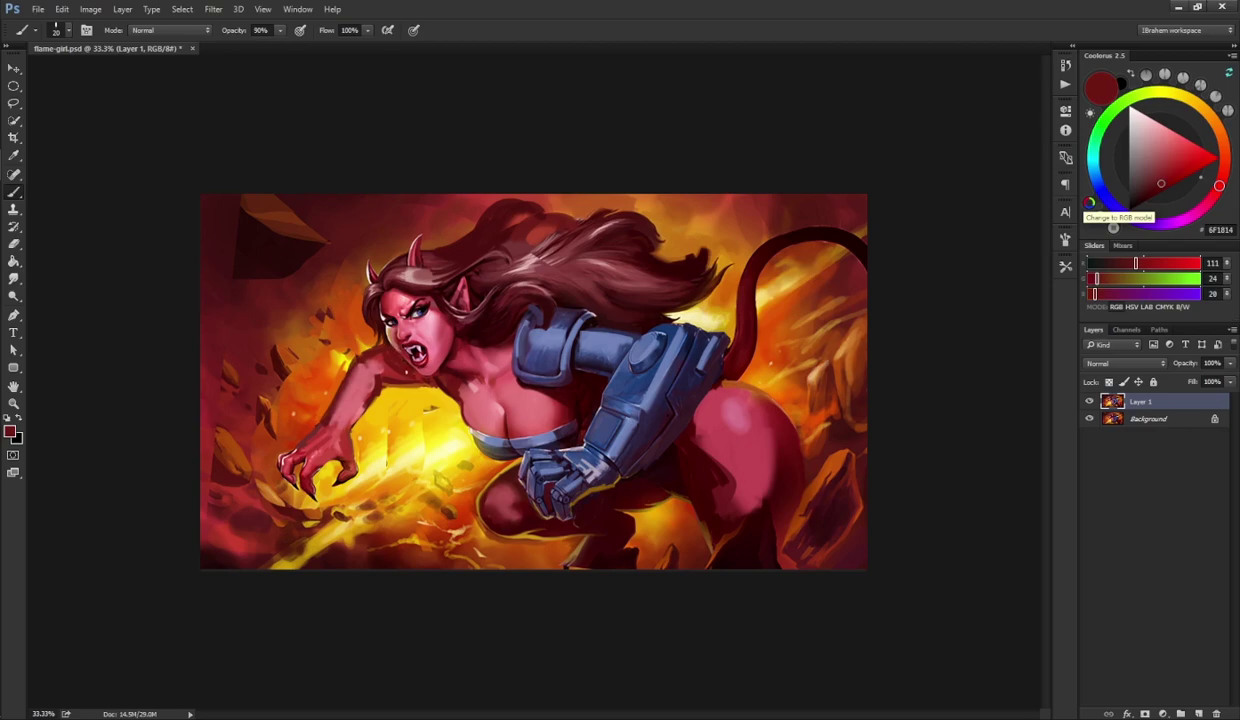
- Flip the canvas horizontally and refine the clawed arm's upper part with sampled pink and dark reds, blending with the Smudge tool
key("ctrl+alt+h")
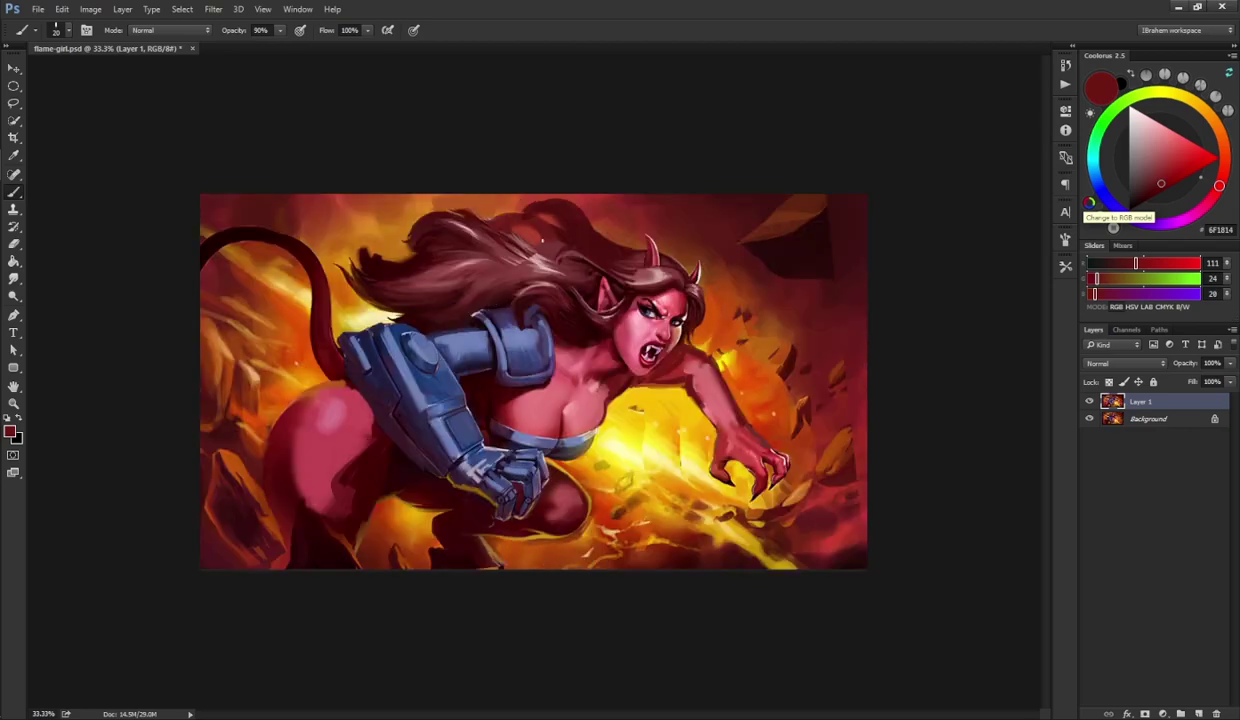
left_click(688, 386, "alt")
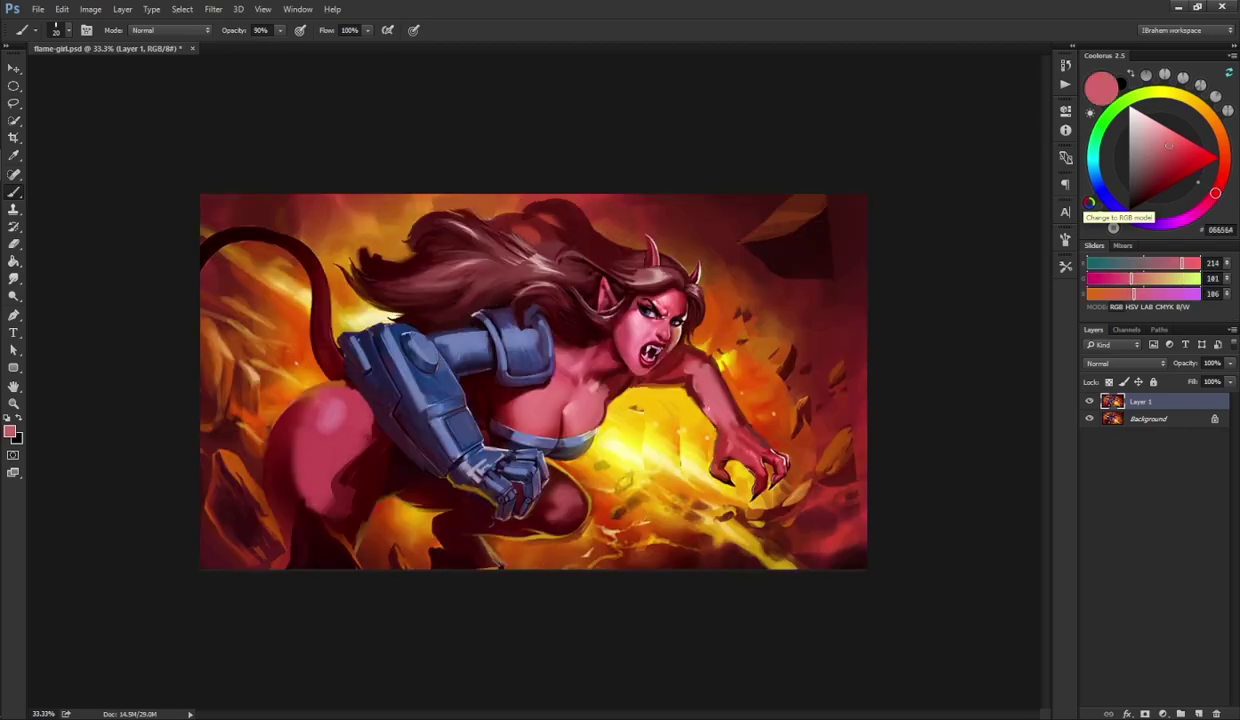
left_click(698, 393, "alt")
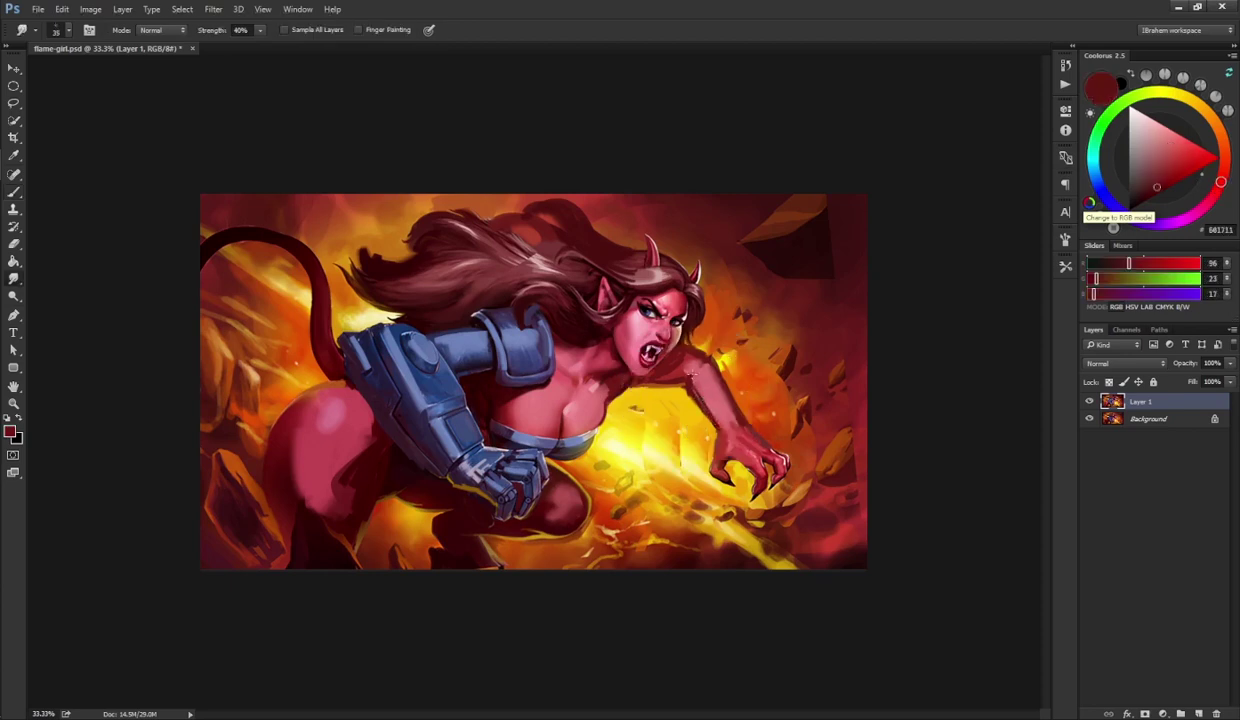
key("r")
key("b")
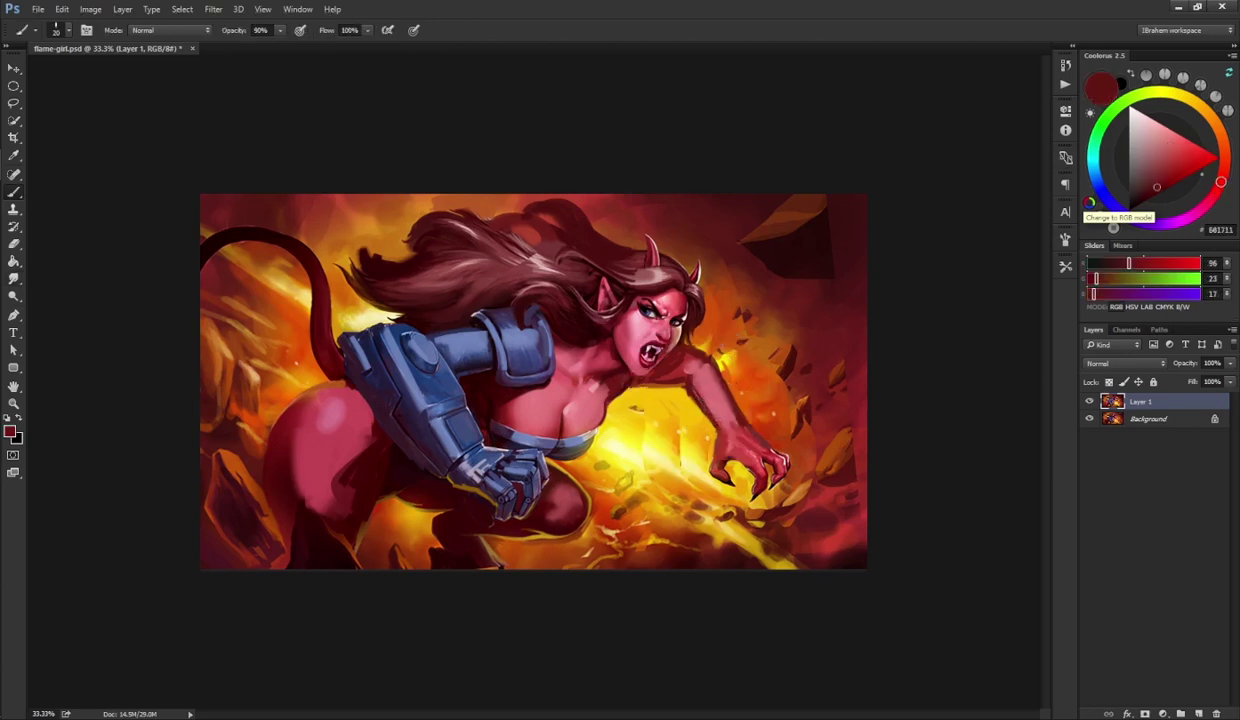
left_click(684, 352, "alt")
key("r")
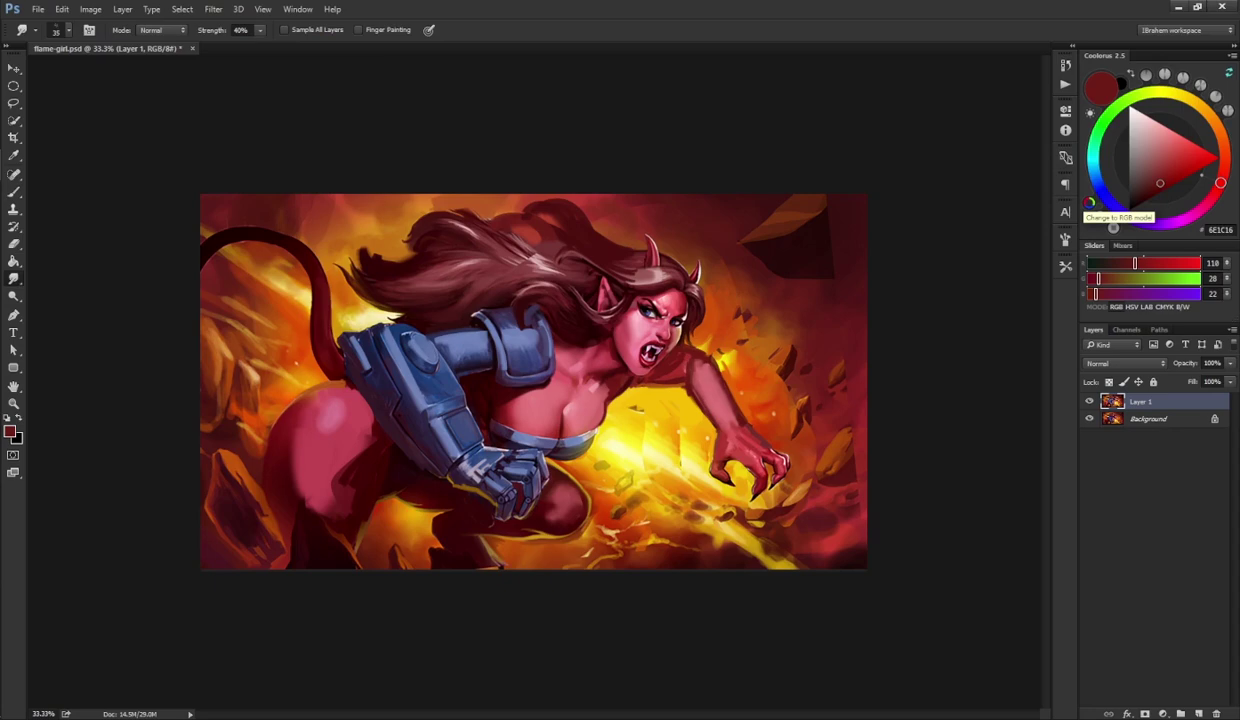
key("b")
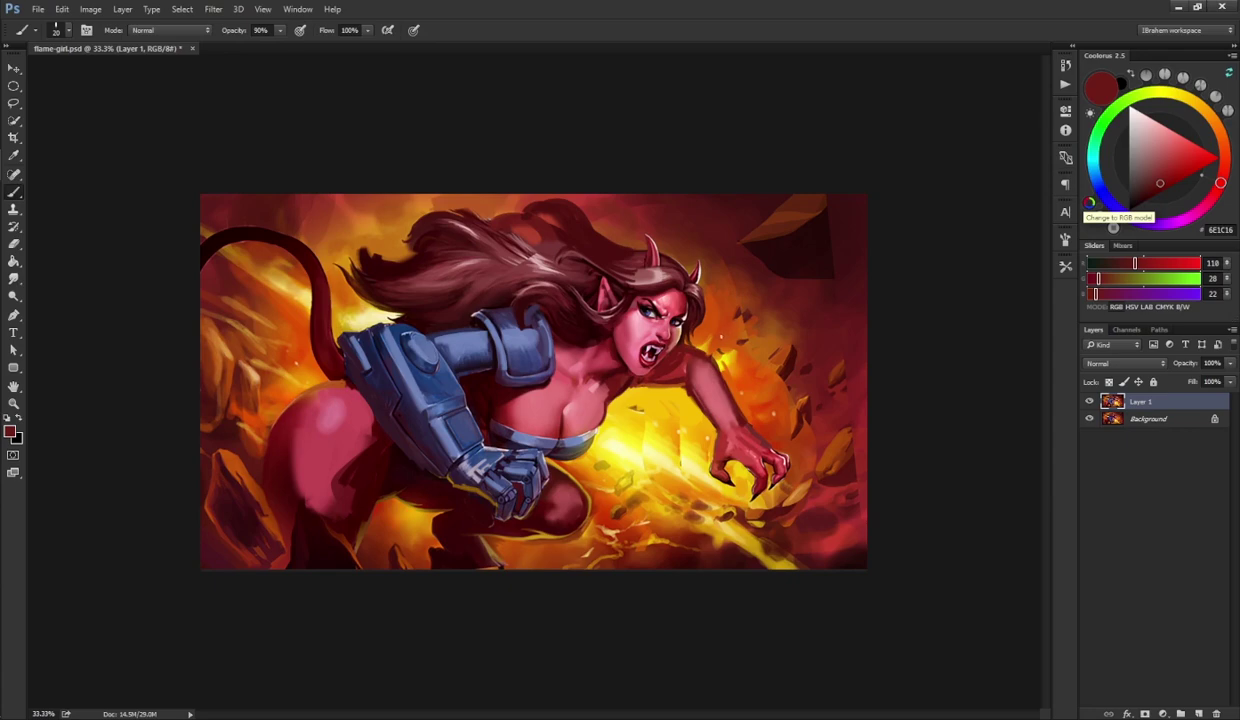
- Lasso the chest and its band, copy them to a new layer, and narrow, slightly rotate and skew the copy
key("l")
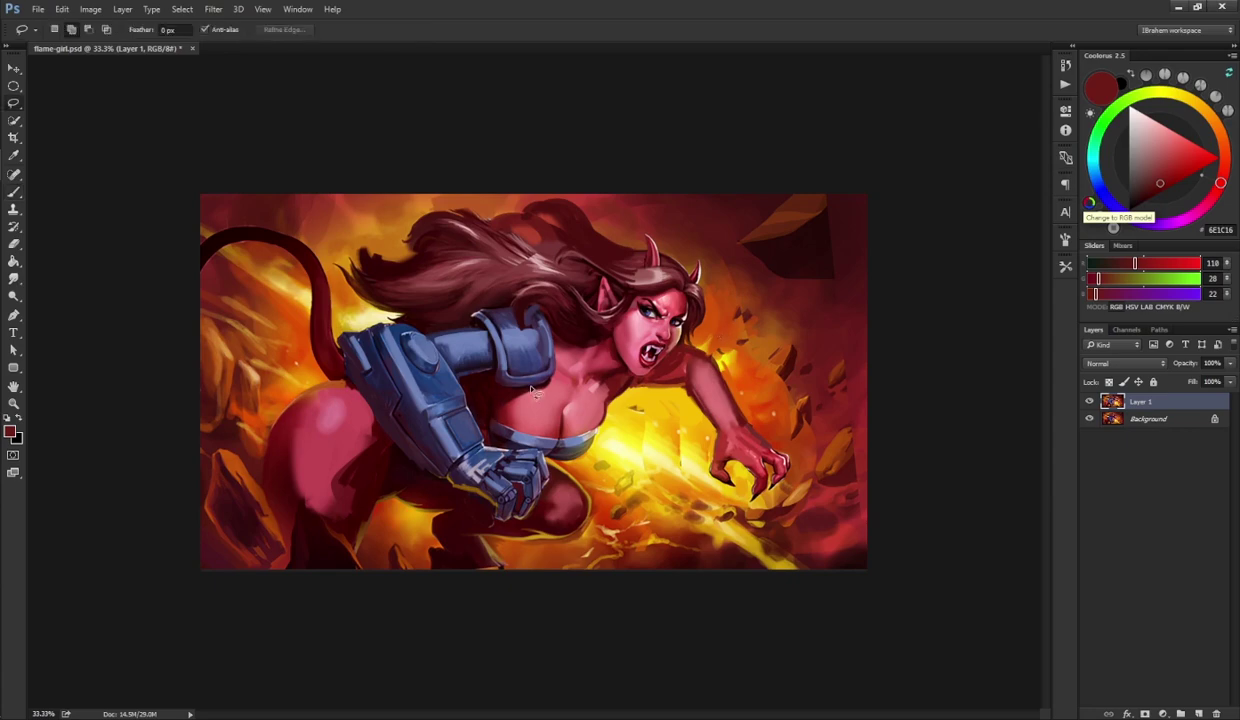
mouse_move(477, 422)
left_mouse_down()
mouse_move(506, 392)
mouse_move(587, 400)
mouse_move(617, 425)
mouse_move(591, 474)
mouse_move(570, 480)
mouse_move(543, 453)
mouse_move(472, 434)
left_mouse_up()
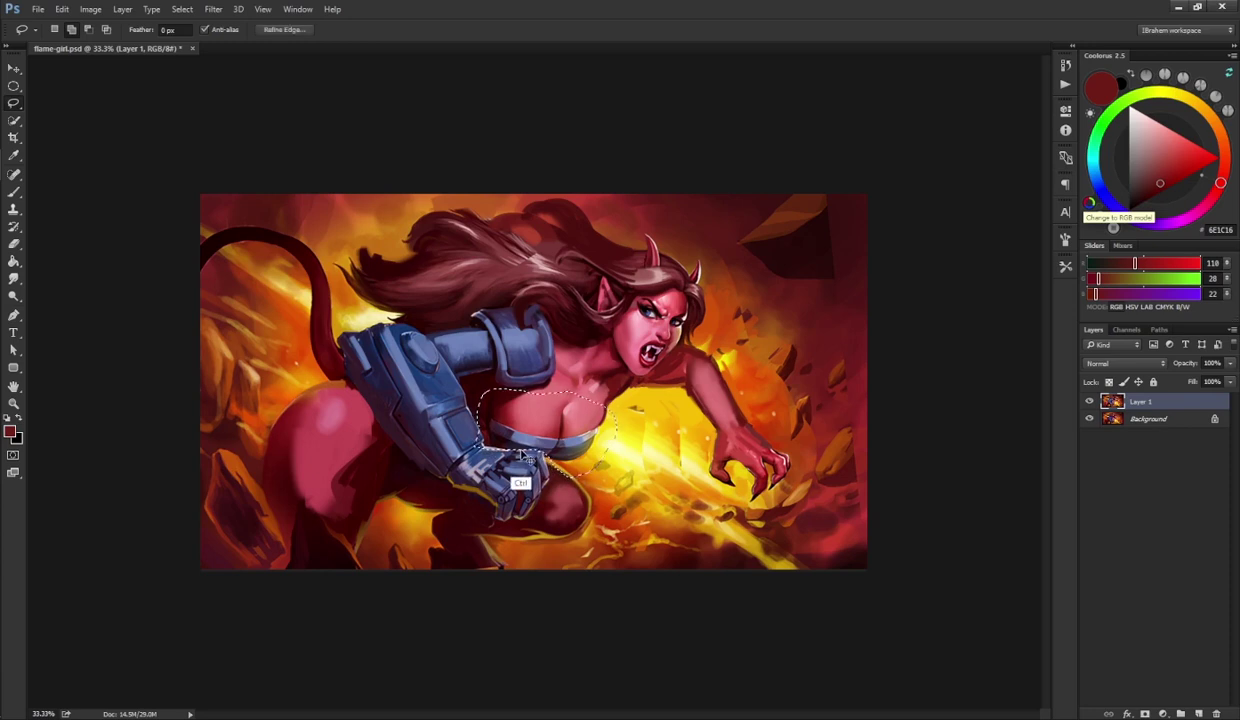
key("ctrl+j")
key("ctrl+t")
left_click_drag(661, 399, 597, 462)
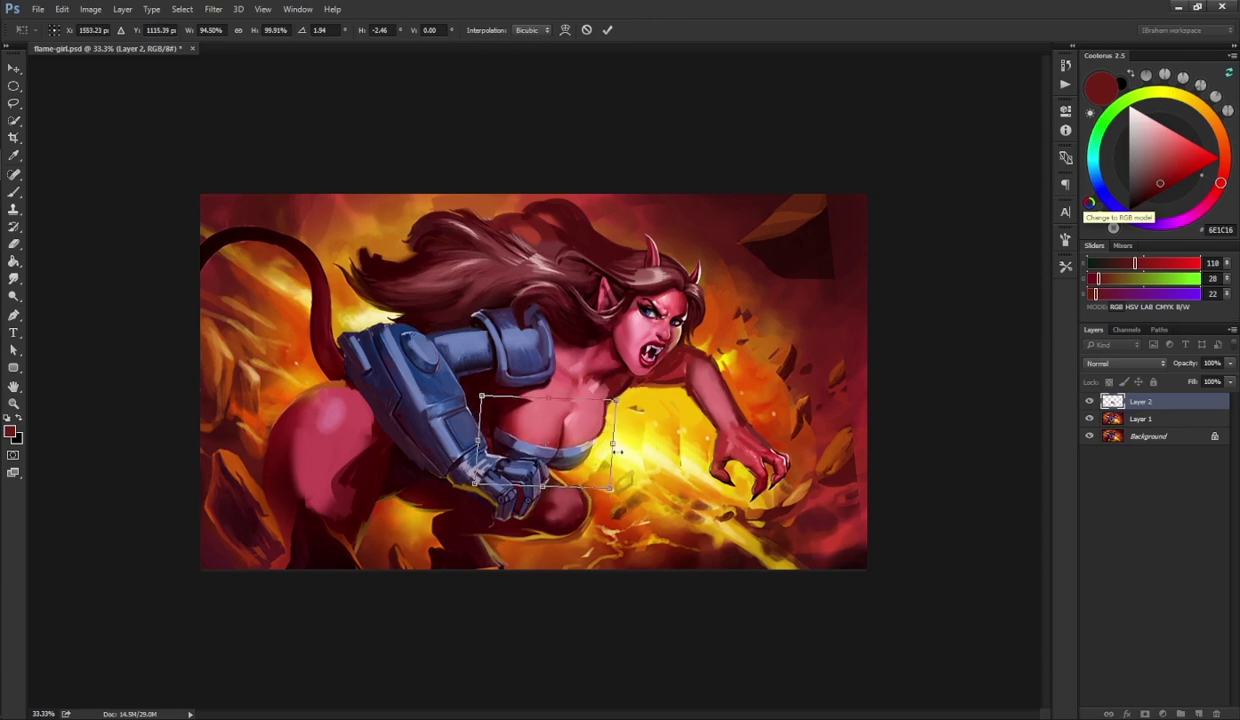
key("Return")
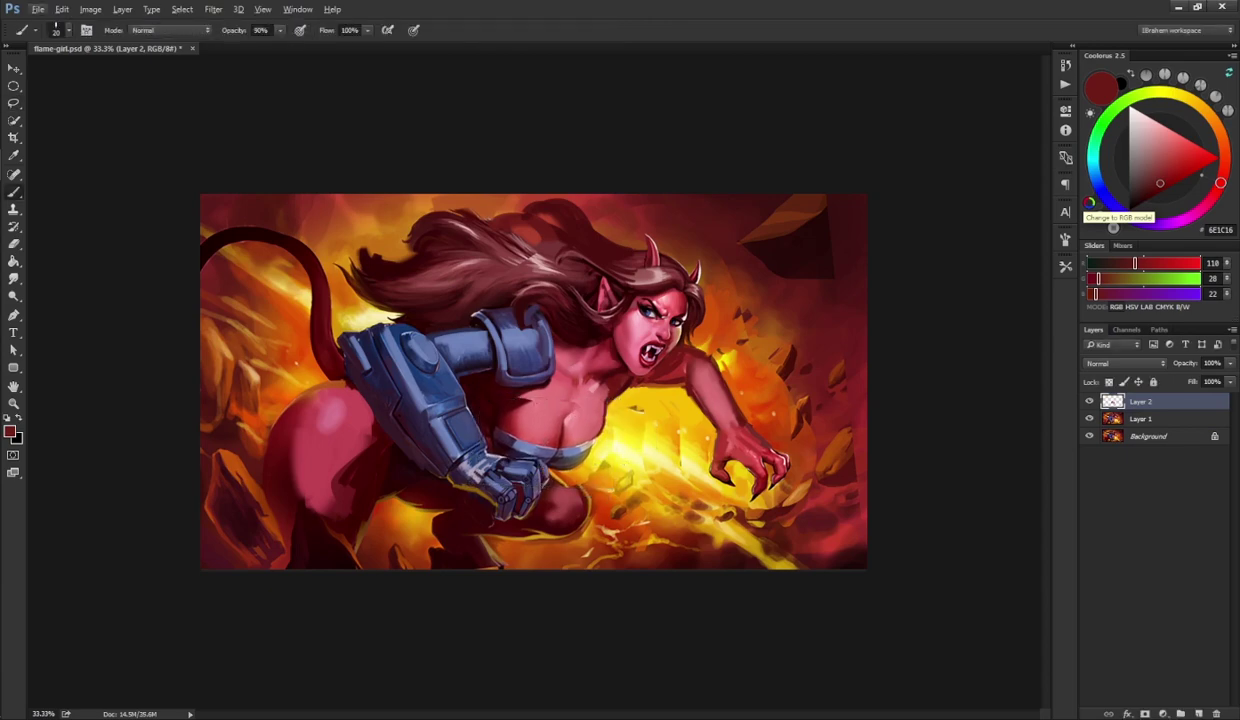
- Blend the transformed chest's upper edge into the skin with sampled light pinks and the Smudge tool
key("r")
key("b")
left_click(510, 396, "alt")
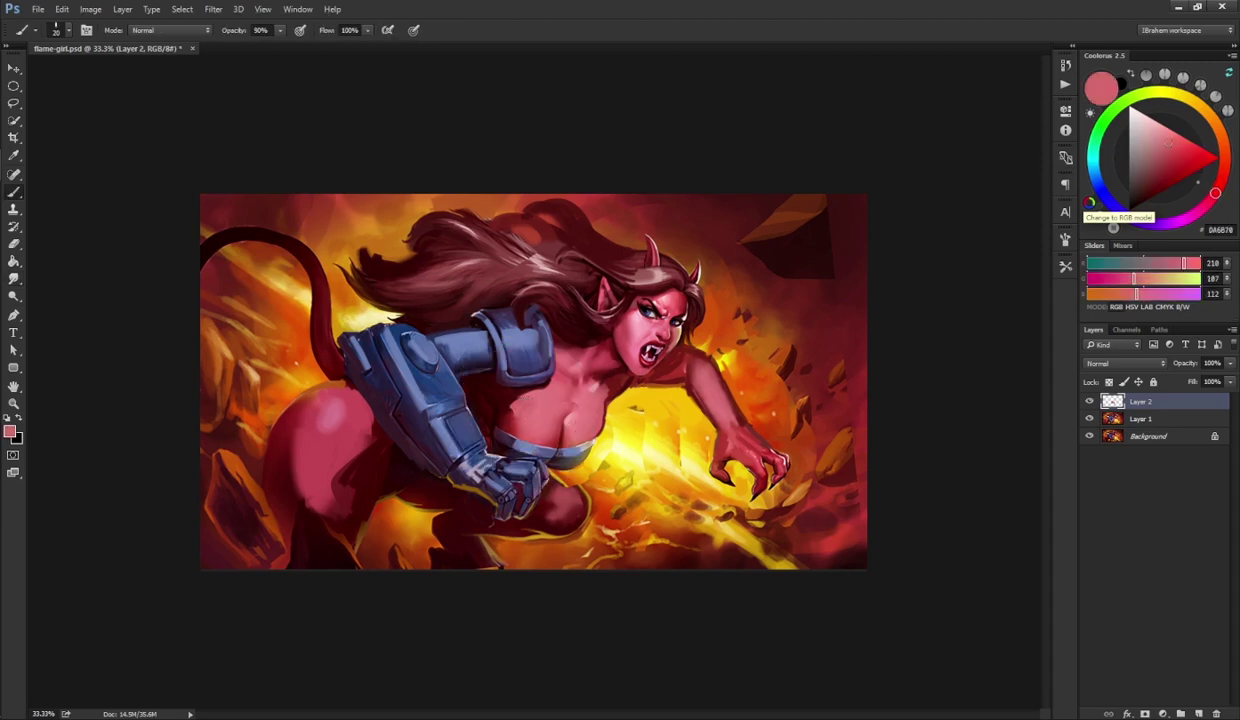
key("r")
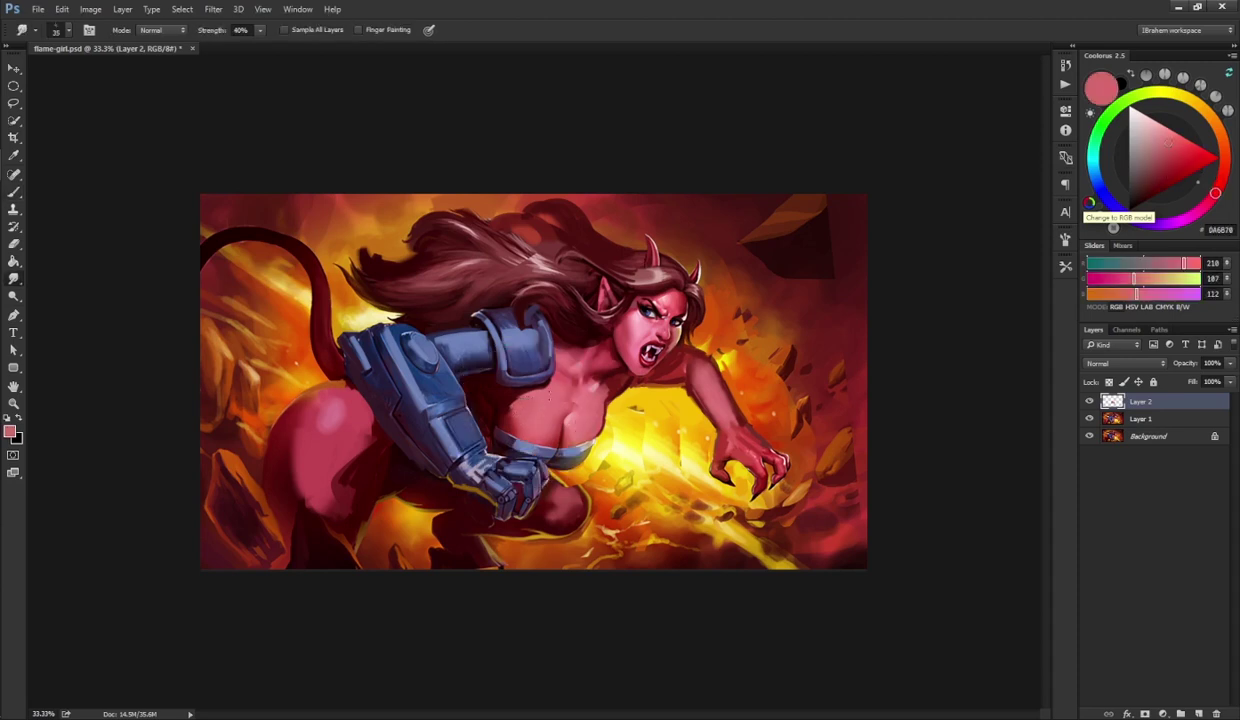
key("b")
left_click(545, 383, "alt")
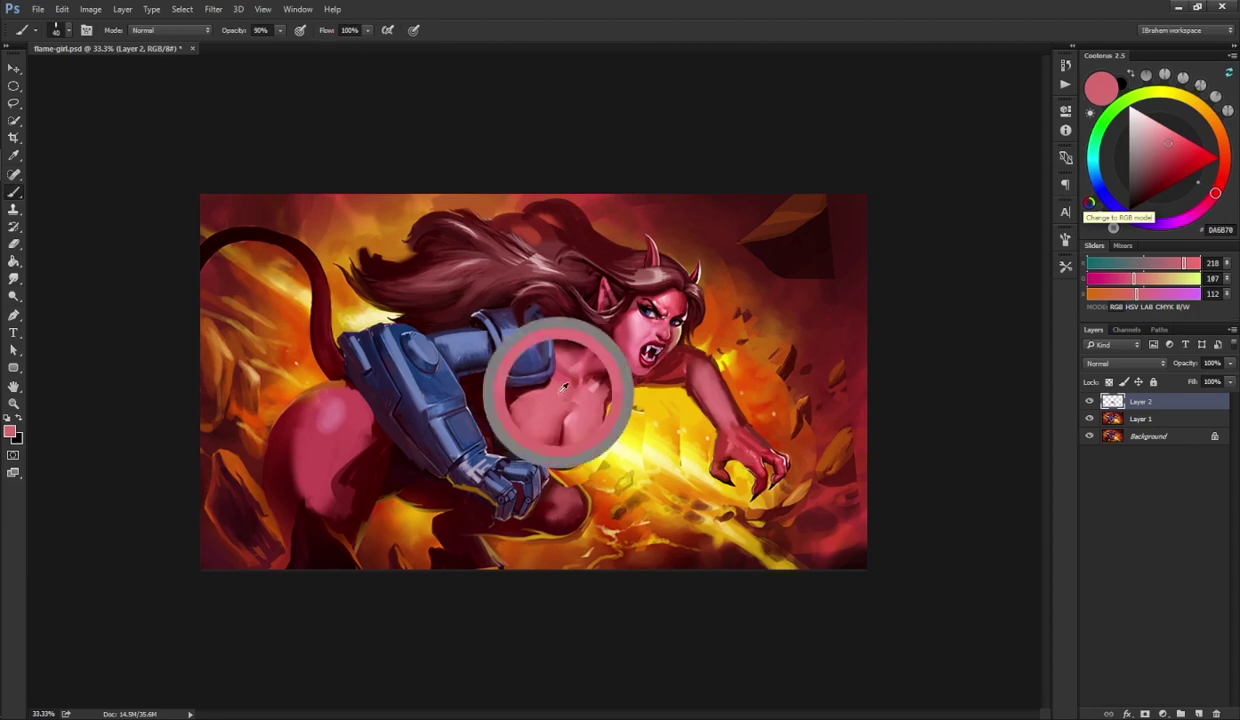
key("r")
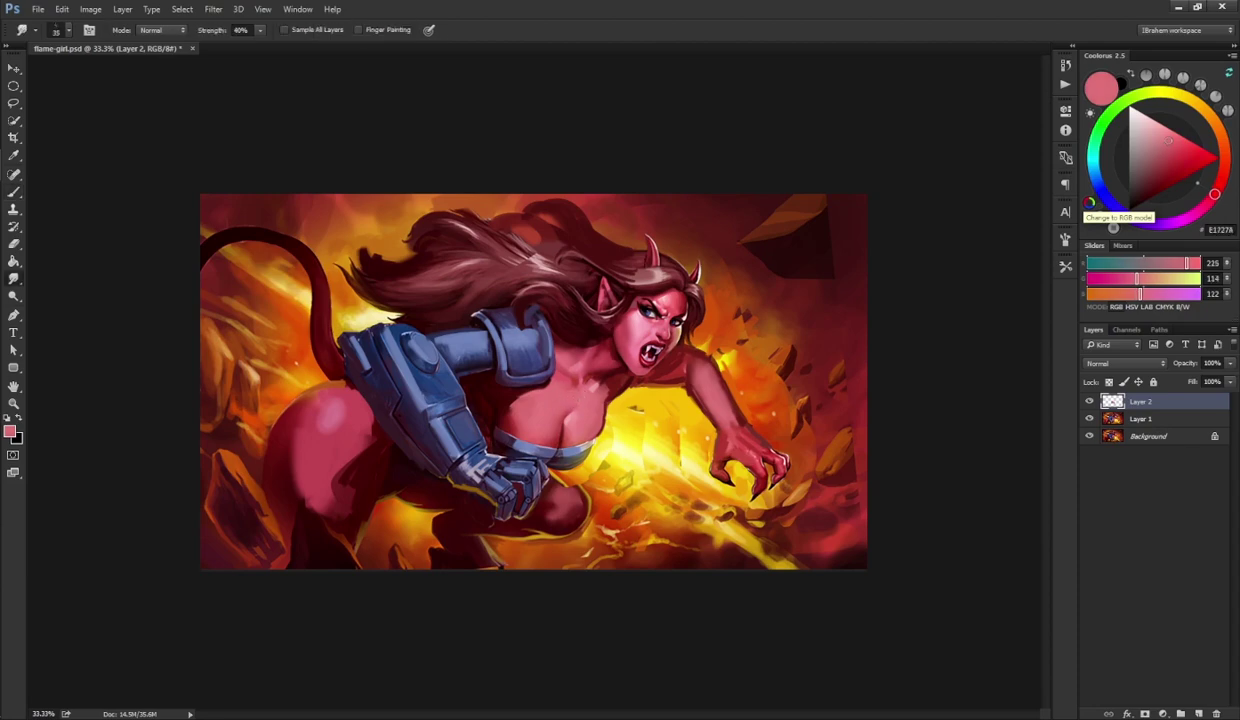
- Shade the chest with sampled brownish red and mid red, and soften the strokes with the Smudge tool
key("b")
left_click(585, 450, "alt")
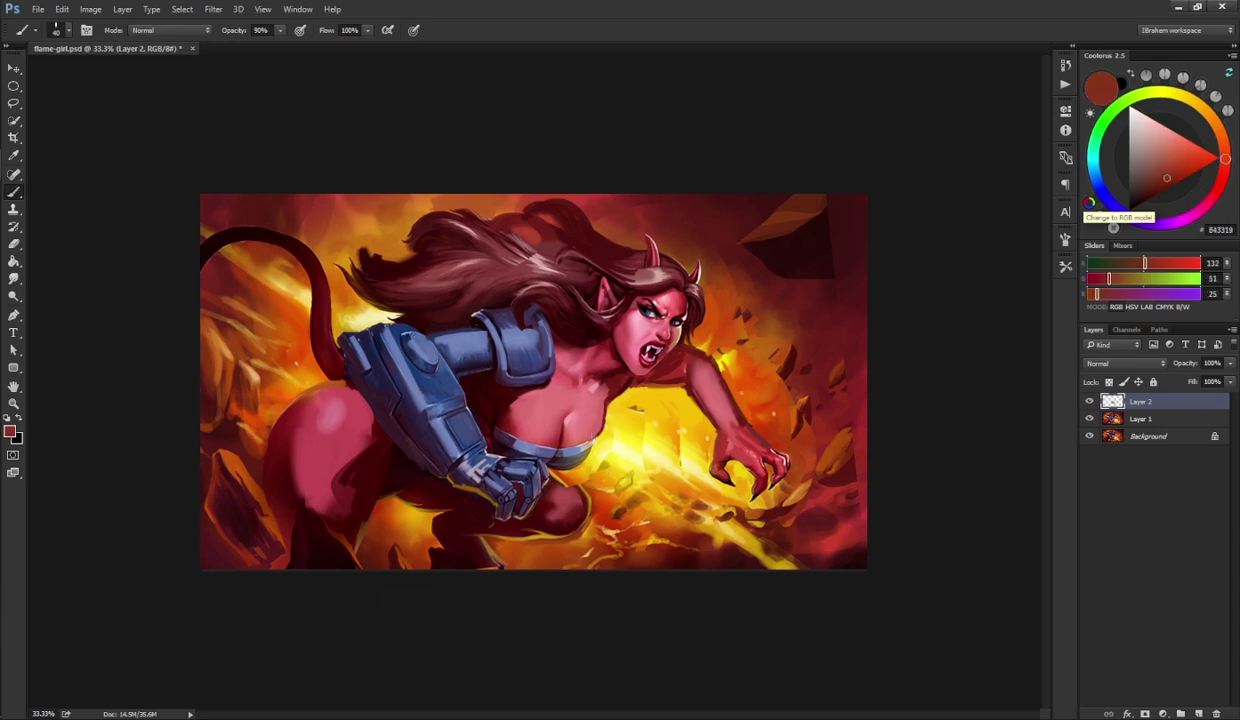
key("r")
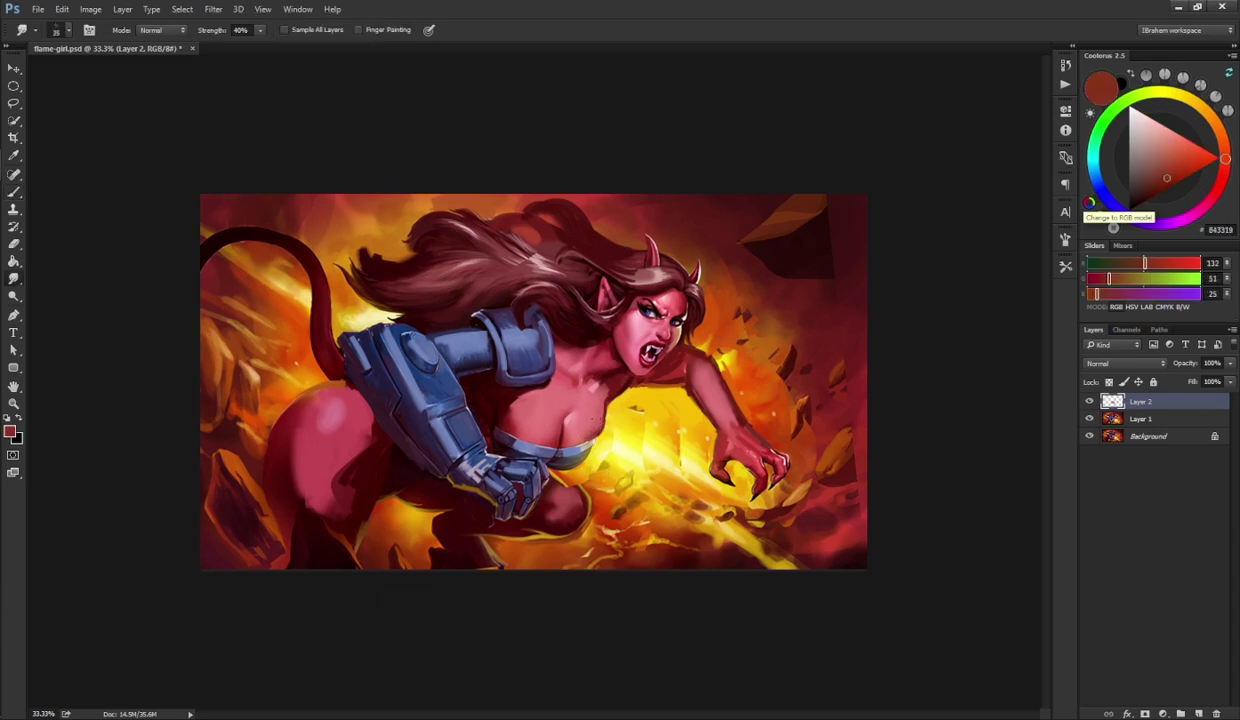
key("b")
left_click(538, 430, "alt")
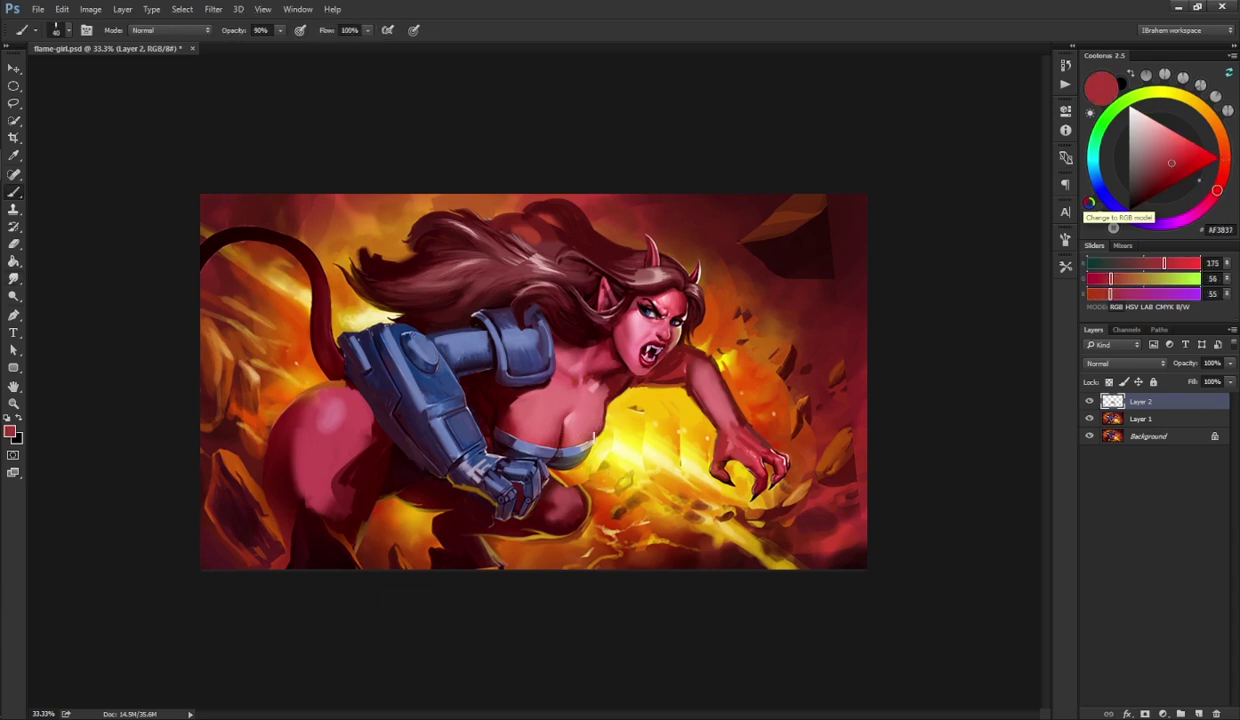
key("r")
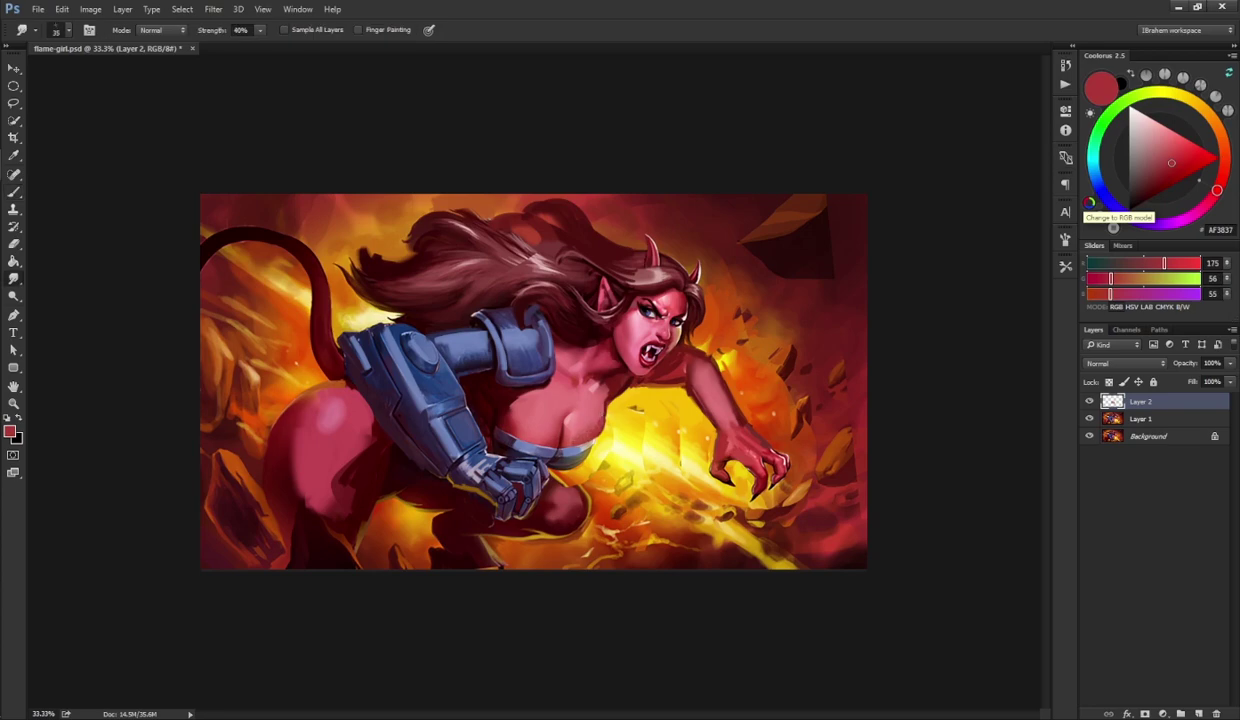
key("b")
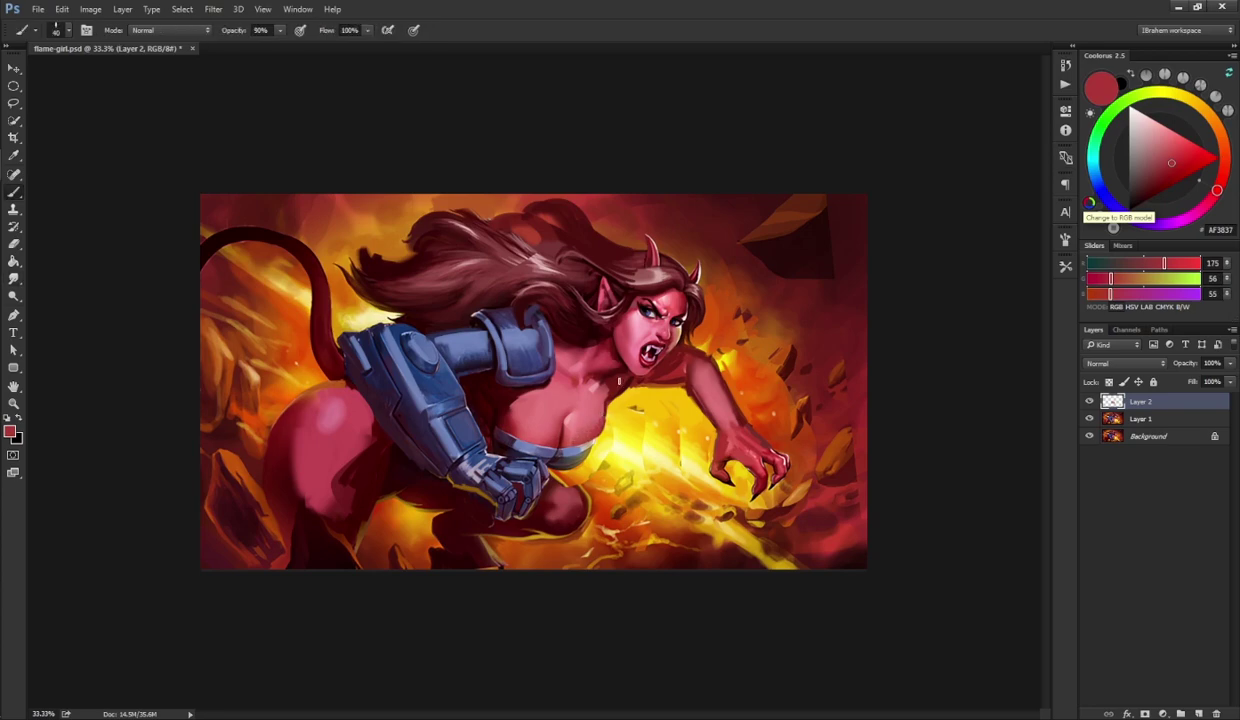
- Retouch the outer end of the chest band with sampled dark red and grey, and clean the surrounding edge with sampled yellow
left_click(592, 424, "alt")
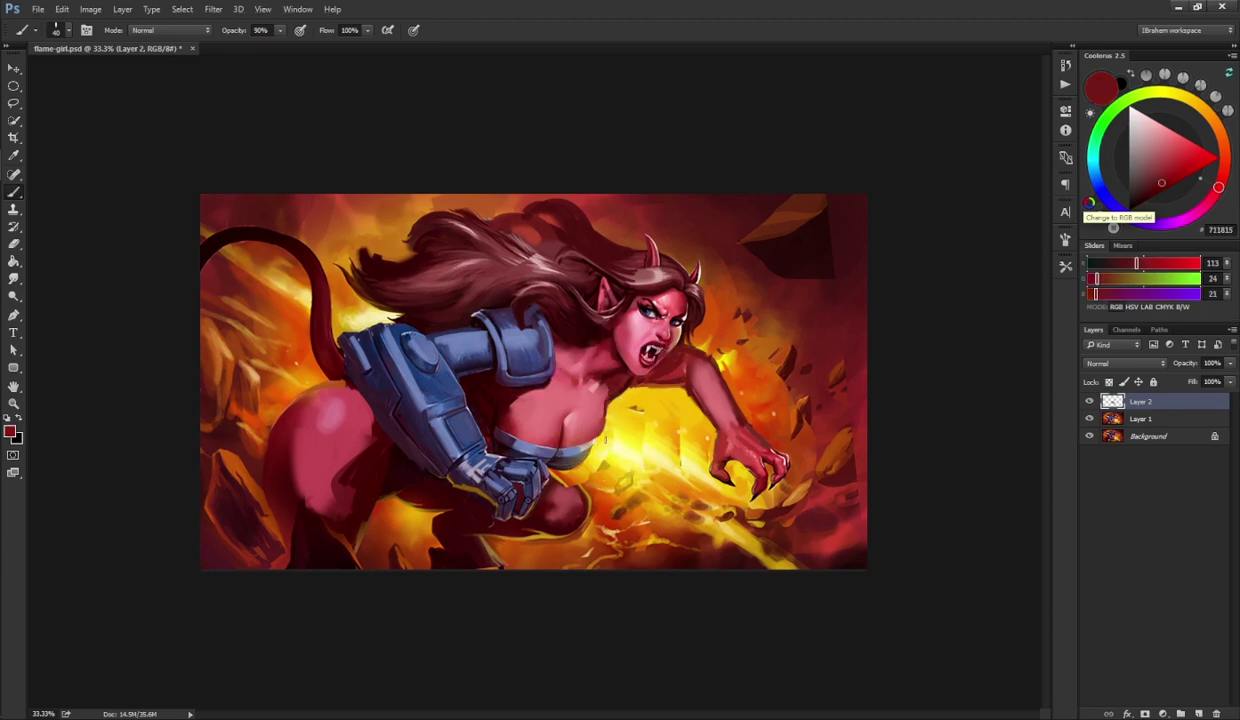
left_click(568, 440, "alt")
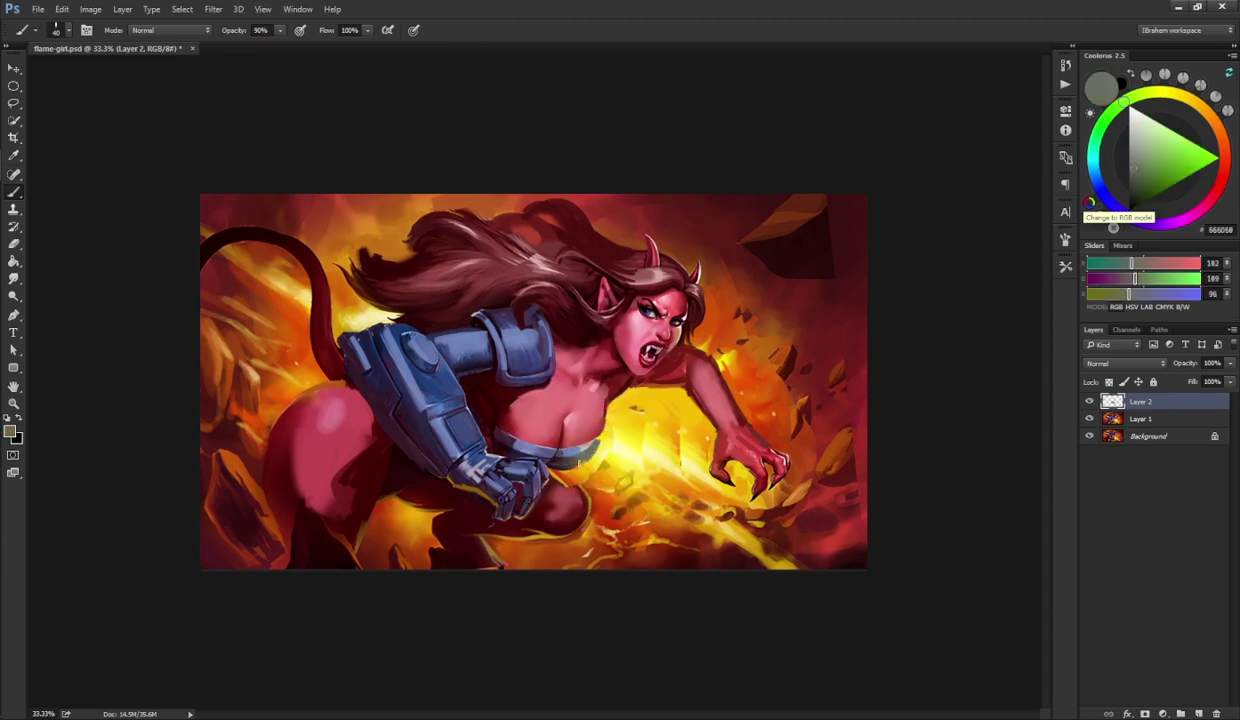
left_click(566, 452, "alt")
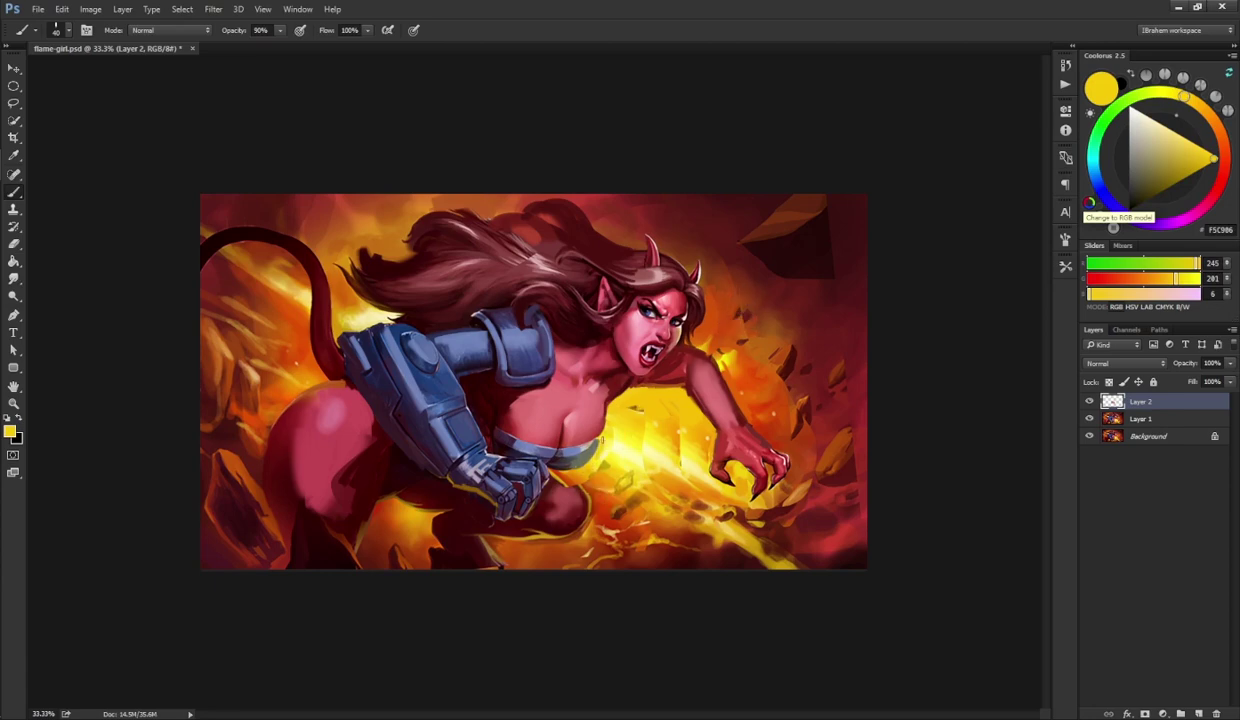
key("alt")
- Refine the shading around the cleavage with sampled muted reds and smooth it with the Smudge tool
left_click(587, 408, "alt")
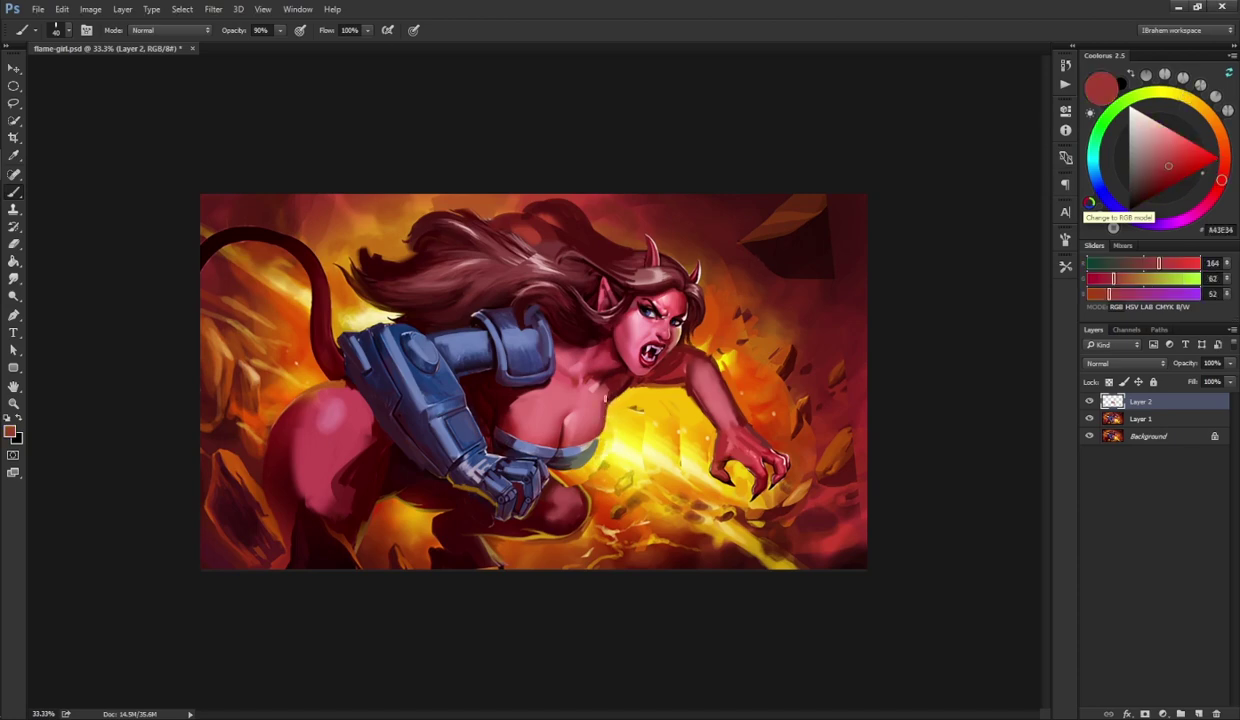
left_click(545, 430, "alt")
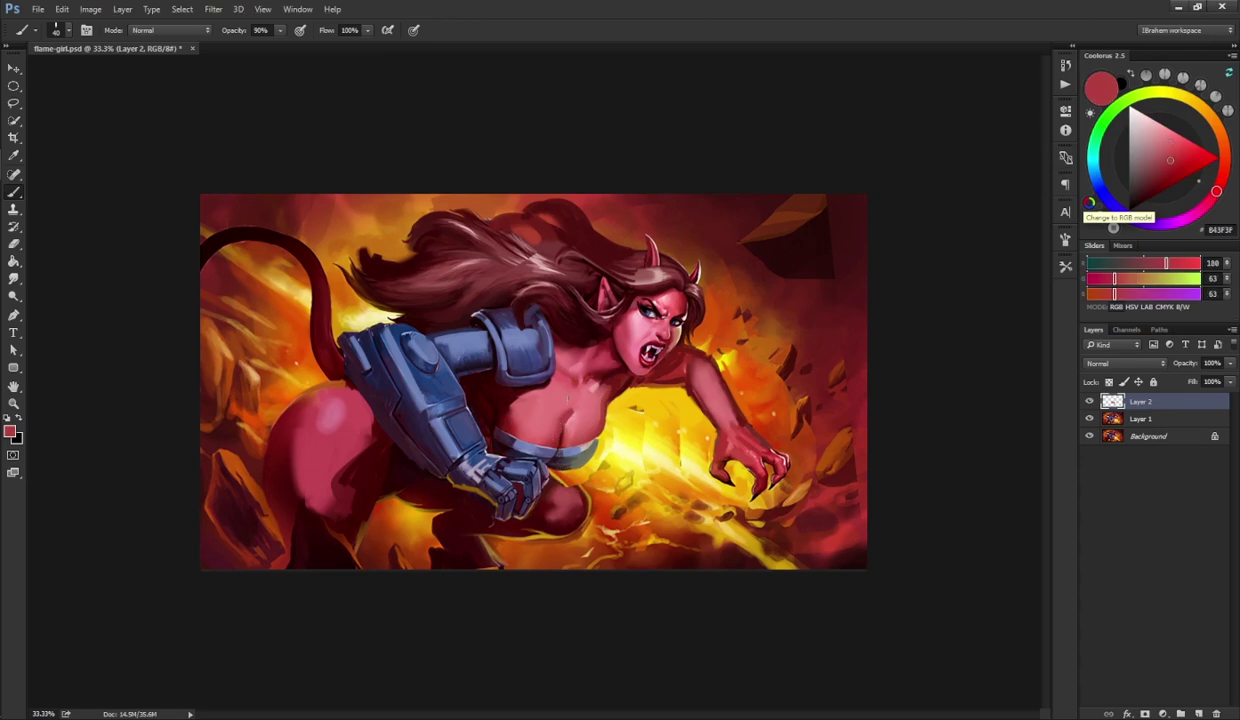
key("r")
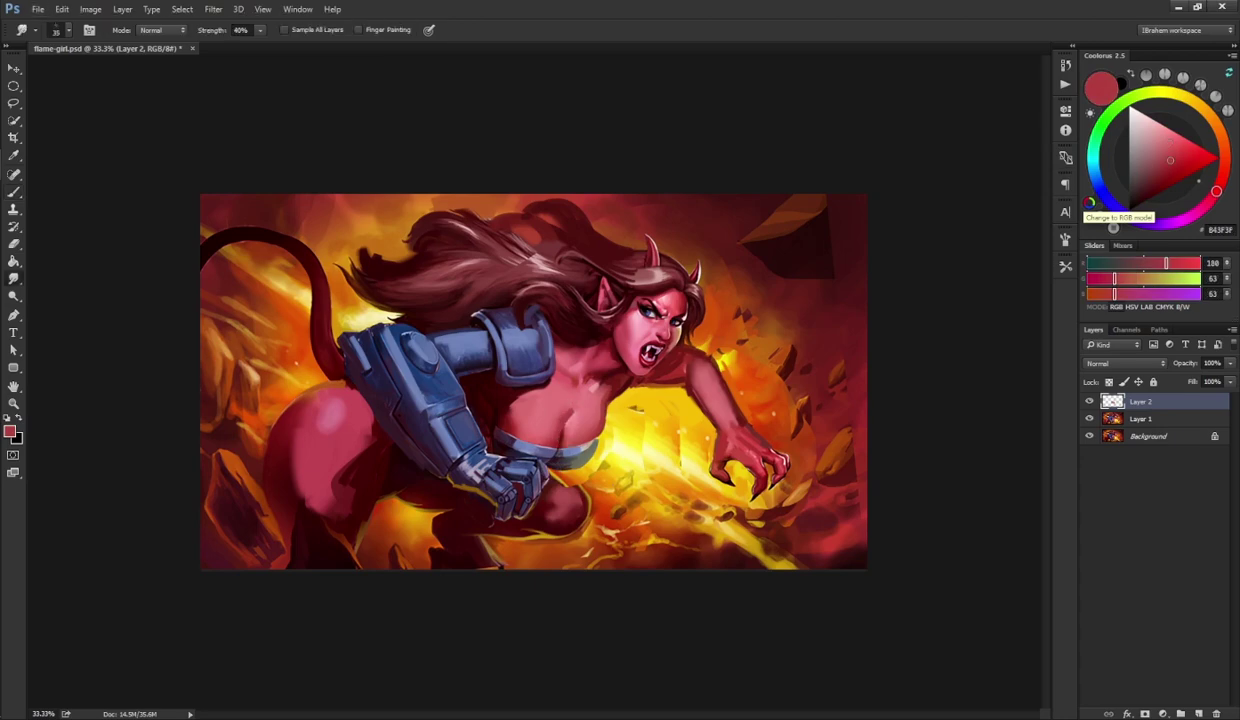
key("b")
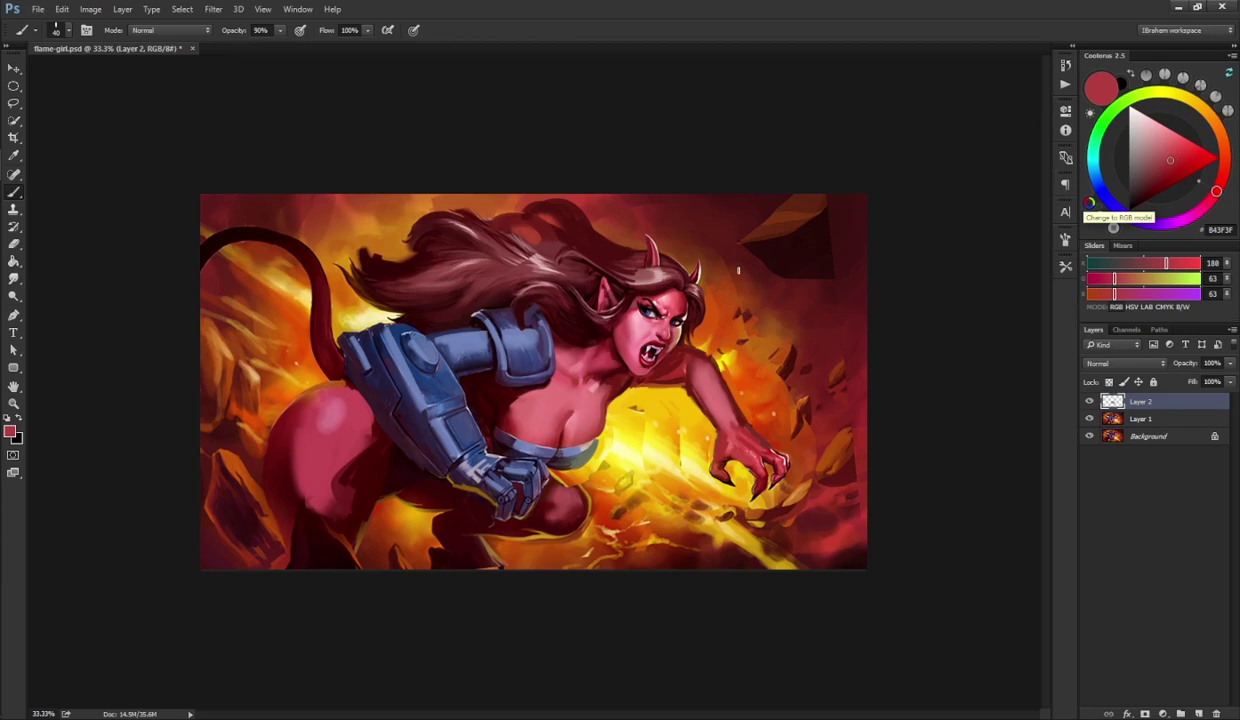
- Touch up the armour side of the chest with sampled red, dark red and light pink
key("ctrl+minus")
key("ctrl+plus")
left_click(518, 417, "alt")
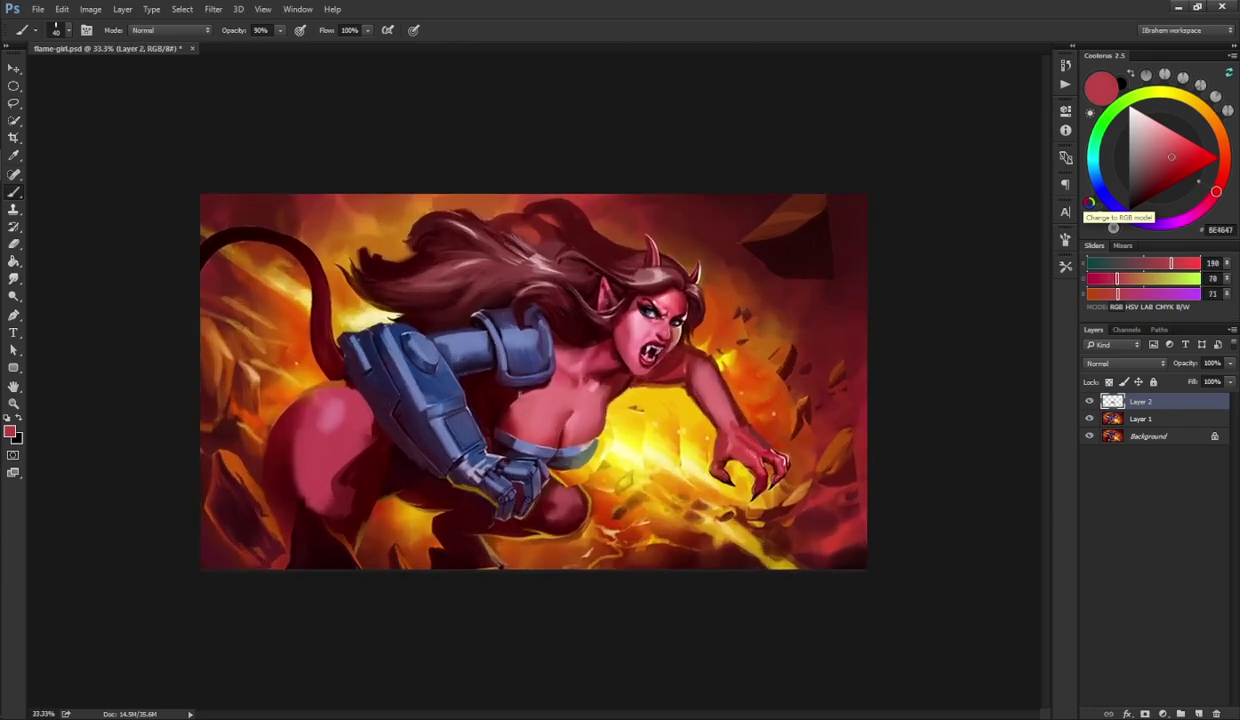
left_click(514, 426, "alt")
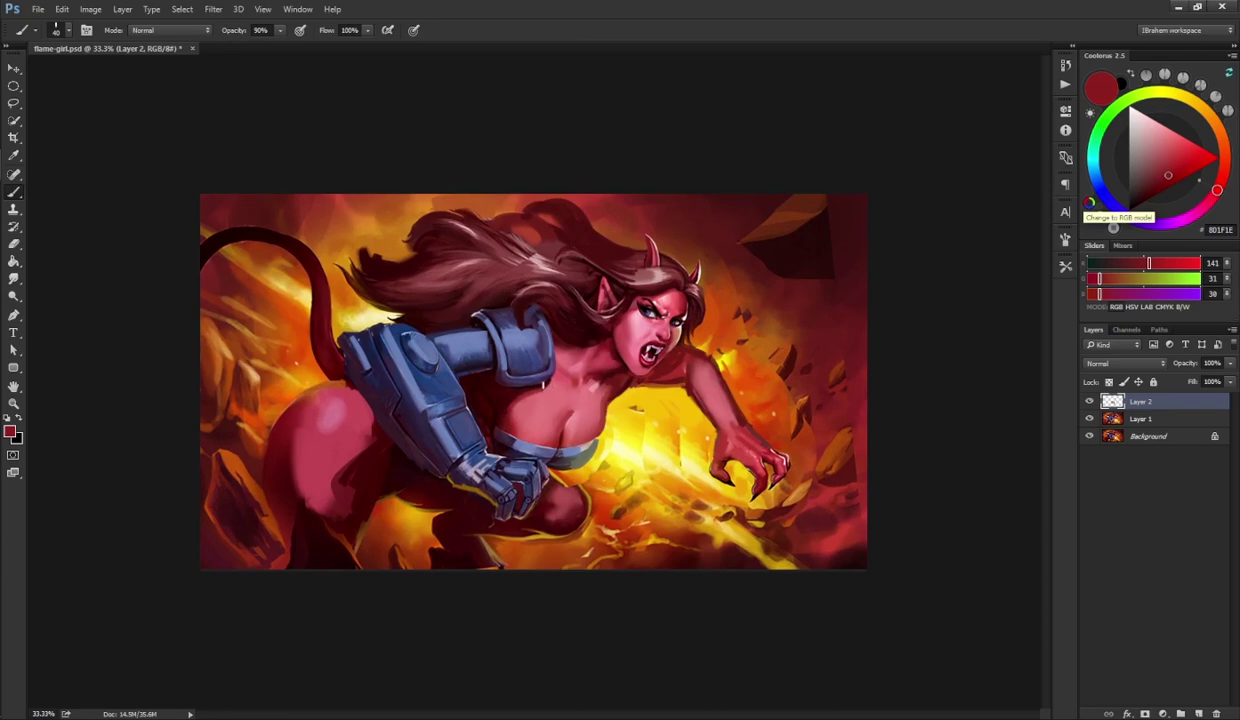
left_click(528, 374, "alt")
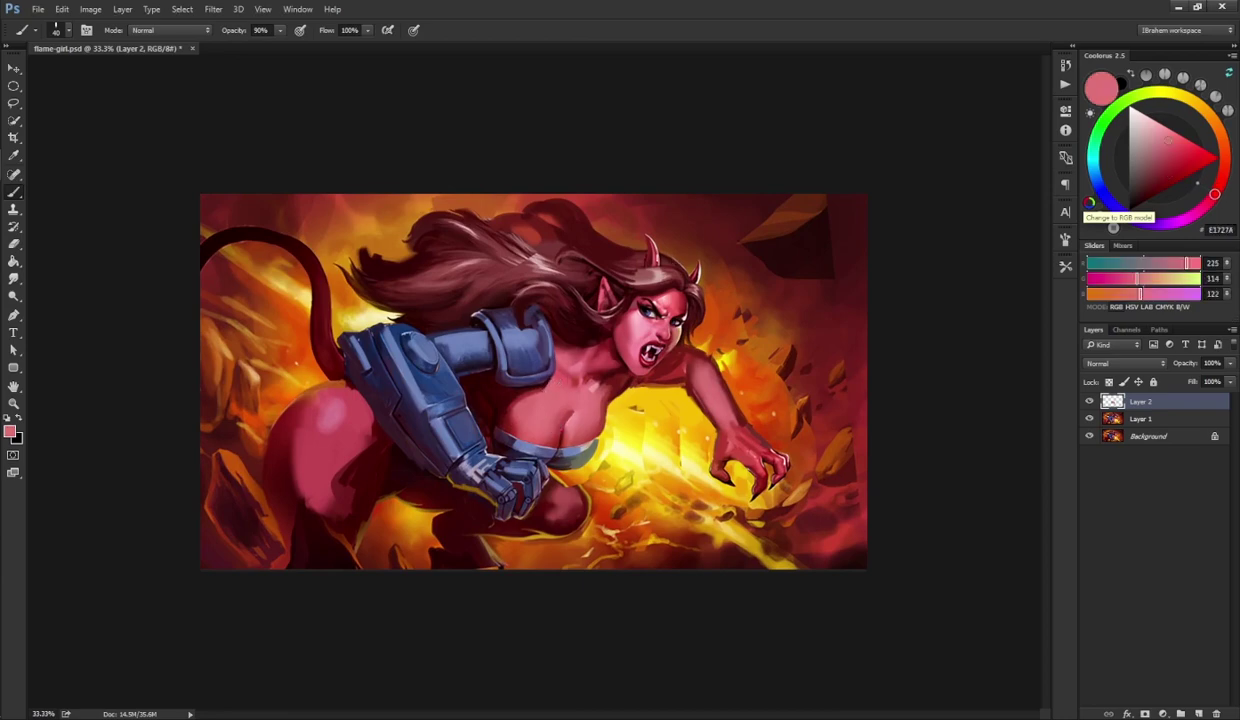
- Paint sampled red shading on the upper chest below the neck and blend it with the Smudge tool
key("ctrl+minus")
key("ctrl+plus")
left_click(570, 368, "alt")
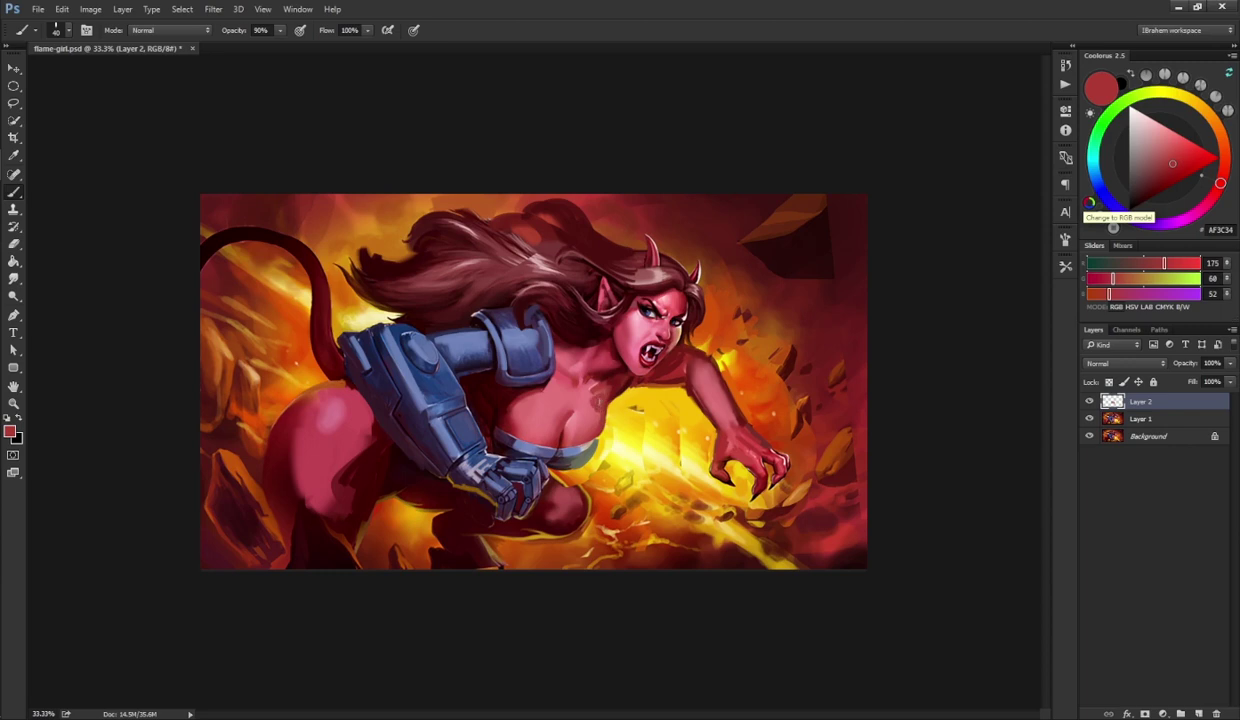
key("r")
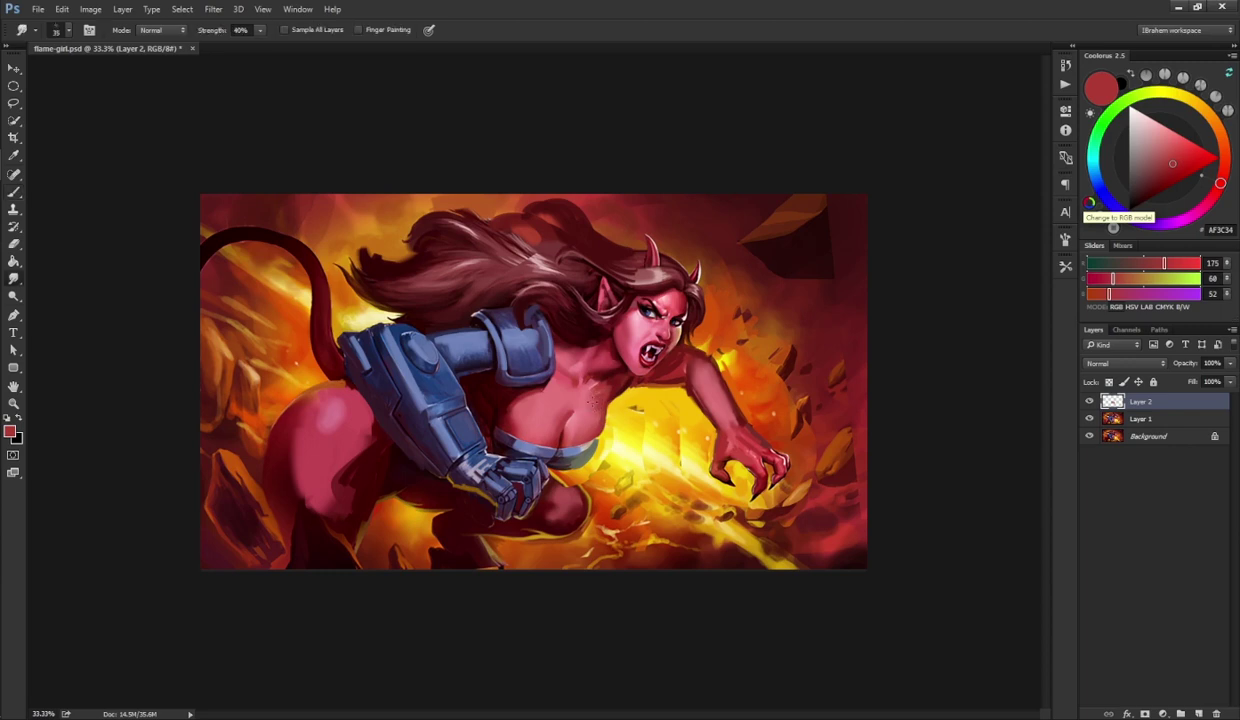
key("b")
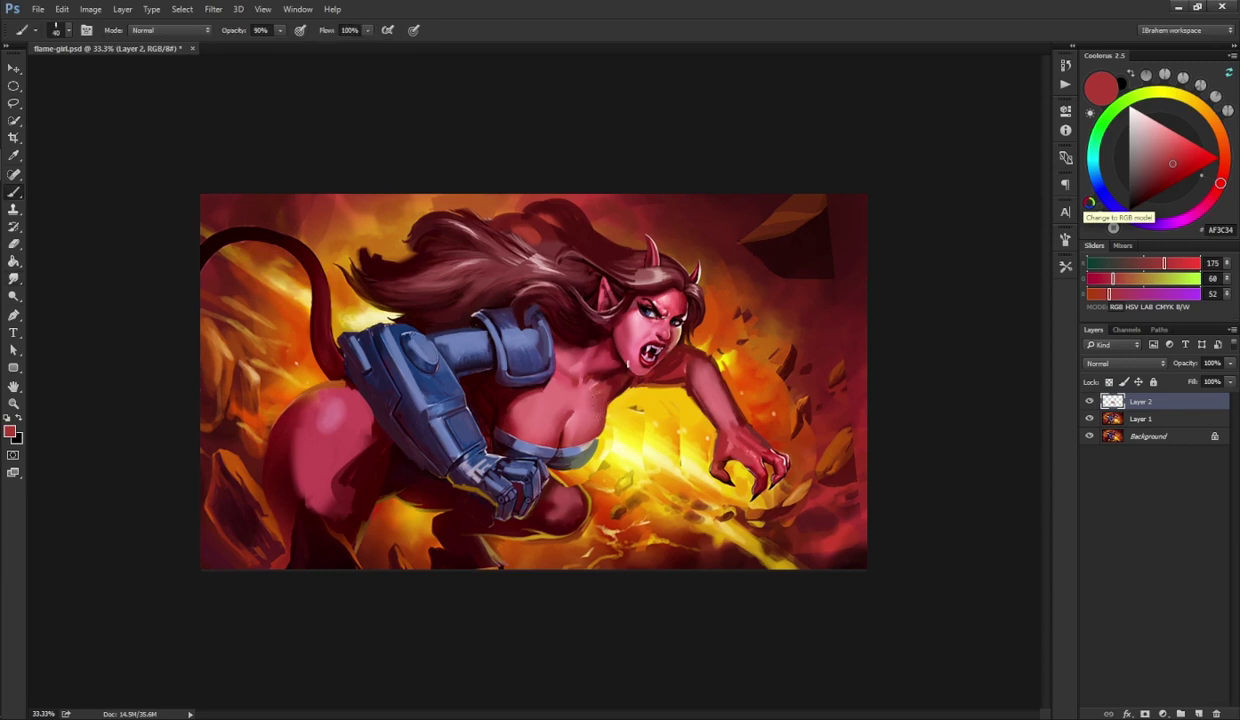
- Flip the canvas back horizontally, smudge the chest, and toggle Layer 2's visibility to compare the reshaped chest with the previous version
key("ctrl+h")
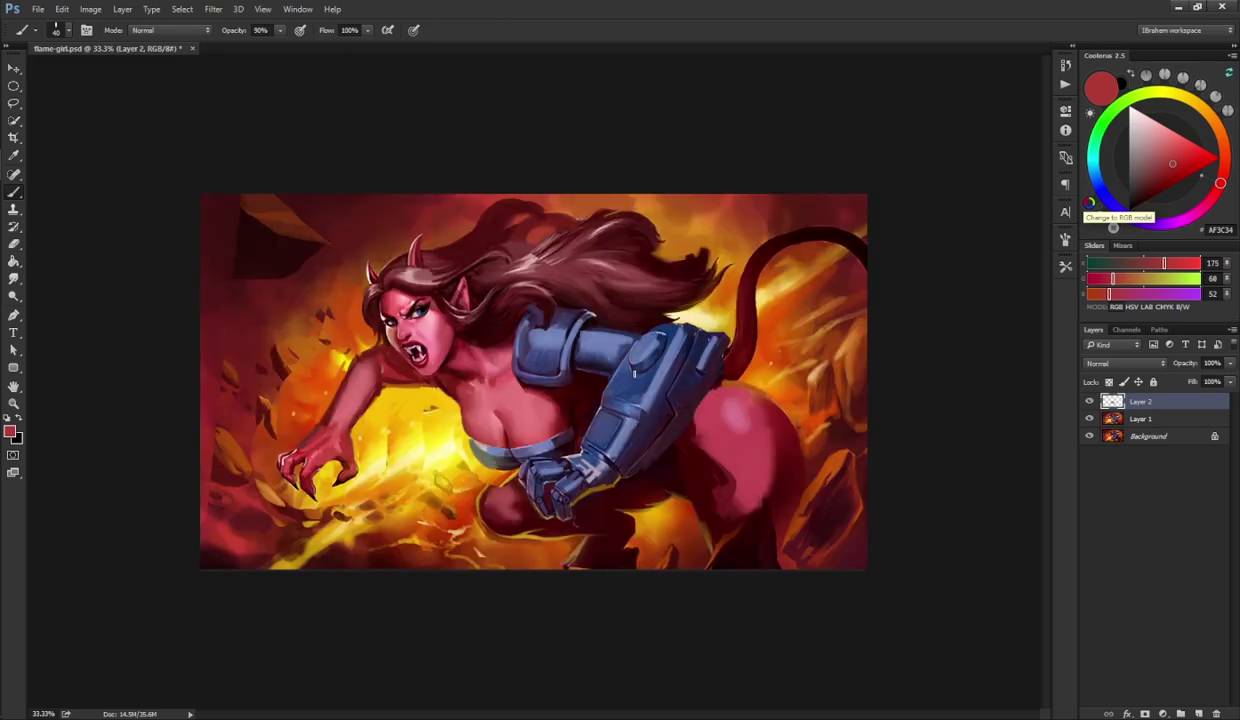
key("r")
key("b")
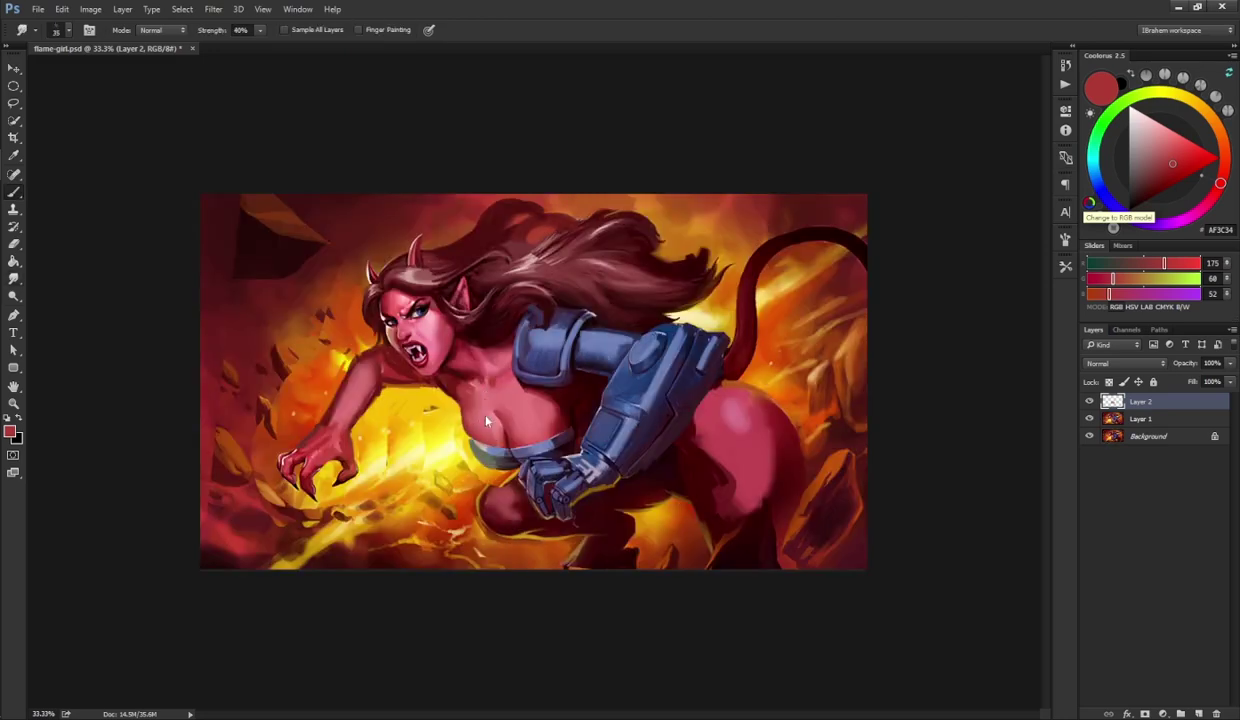
left_click(1089, 401)
left_click(1089, 401)
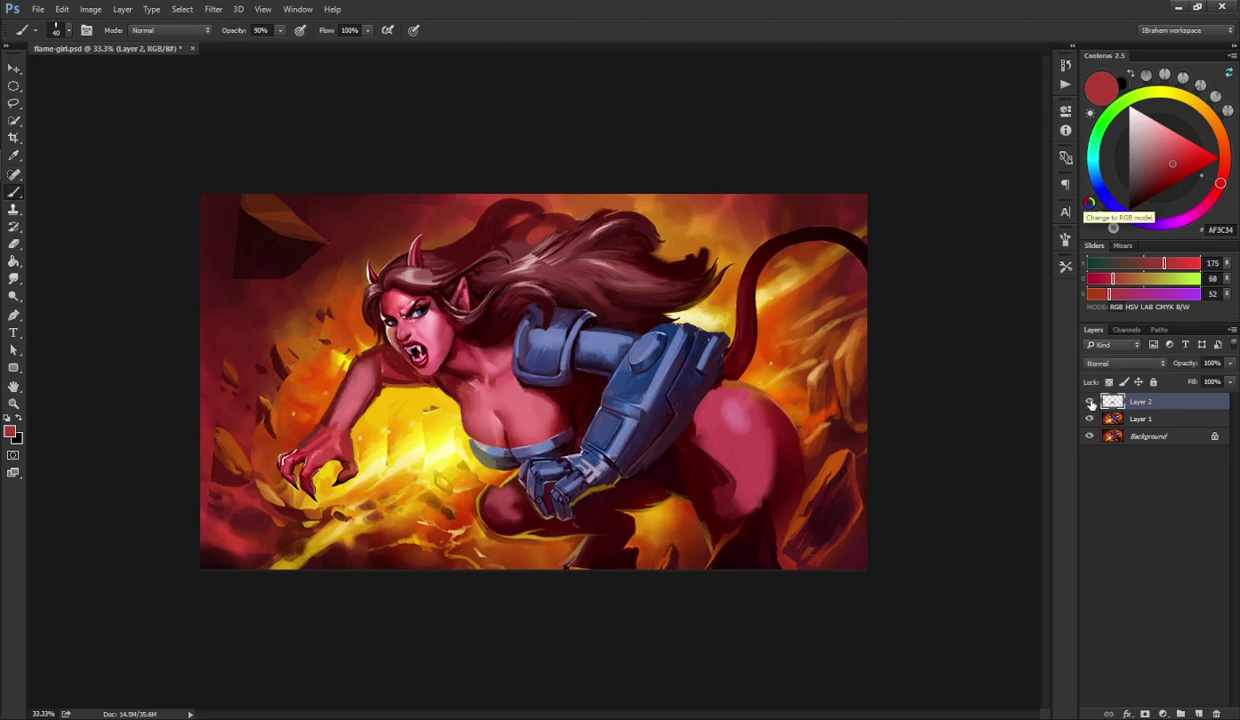
- Check Layer 2 against the previous version, touch up the metal hand with sampled dark colours, and merge Layer 2 down
left_click(1089, 401)
left_click(1089, 401)
key("r")
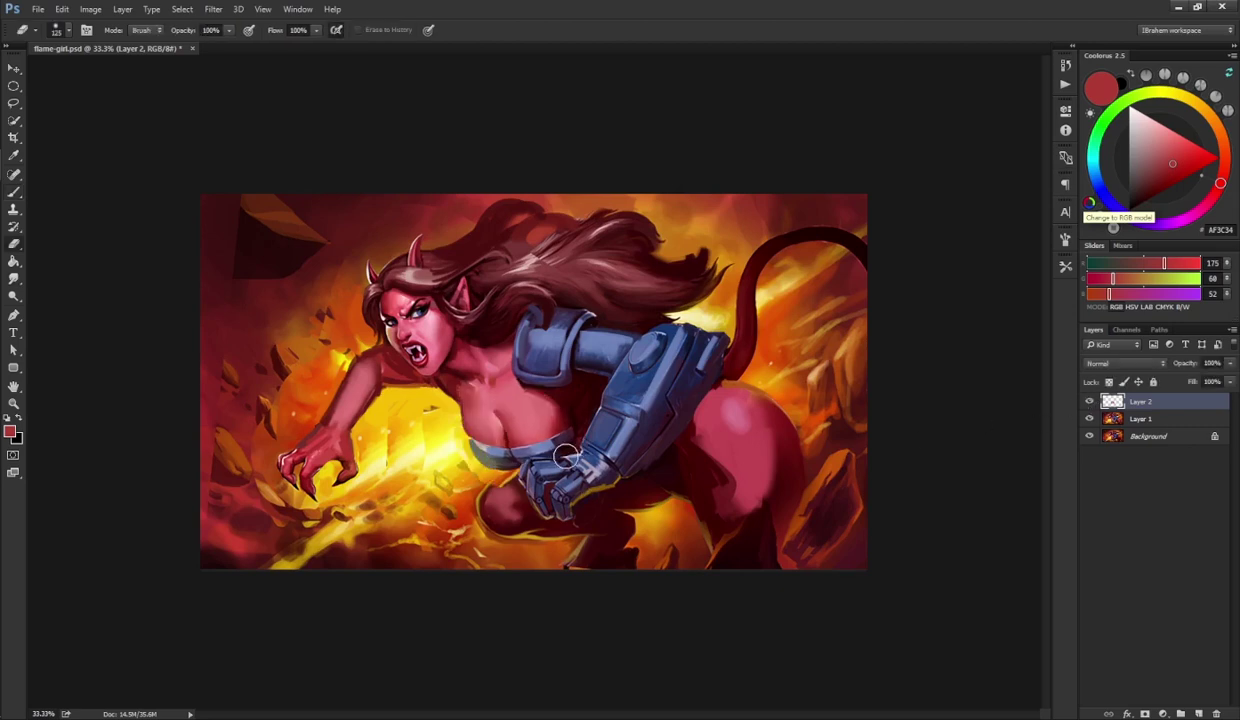
key("b")
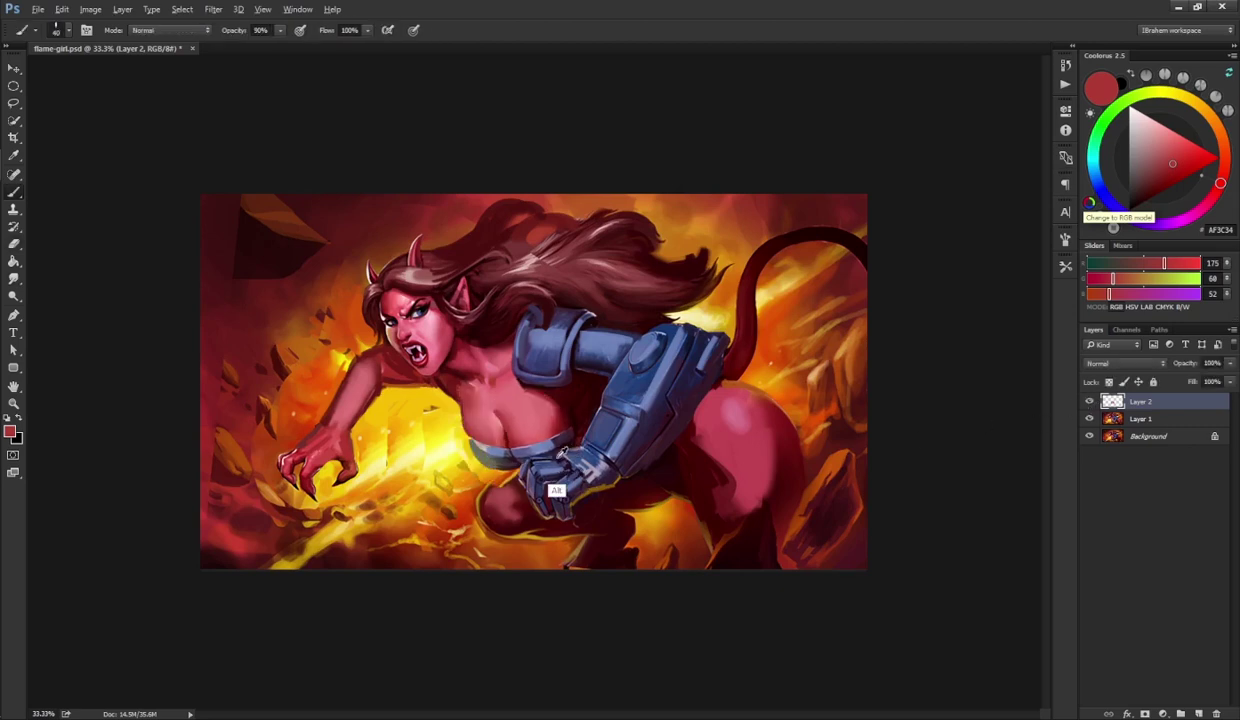
left_click(548, 478, "alt")
left_click(549, 451, "alt")
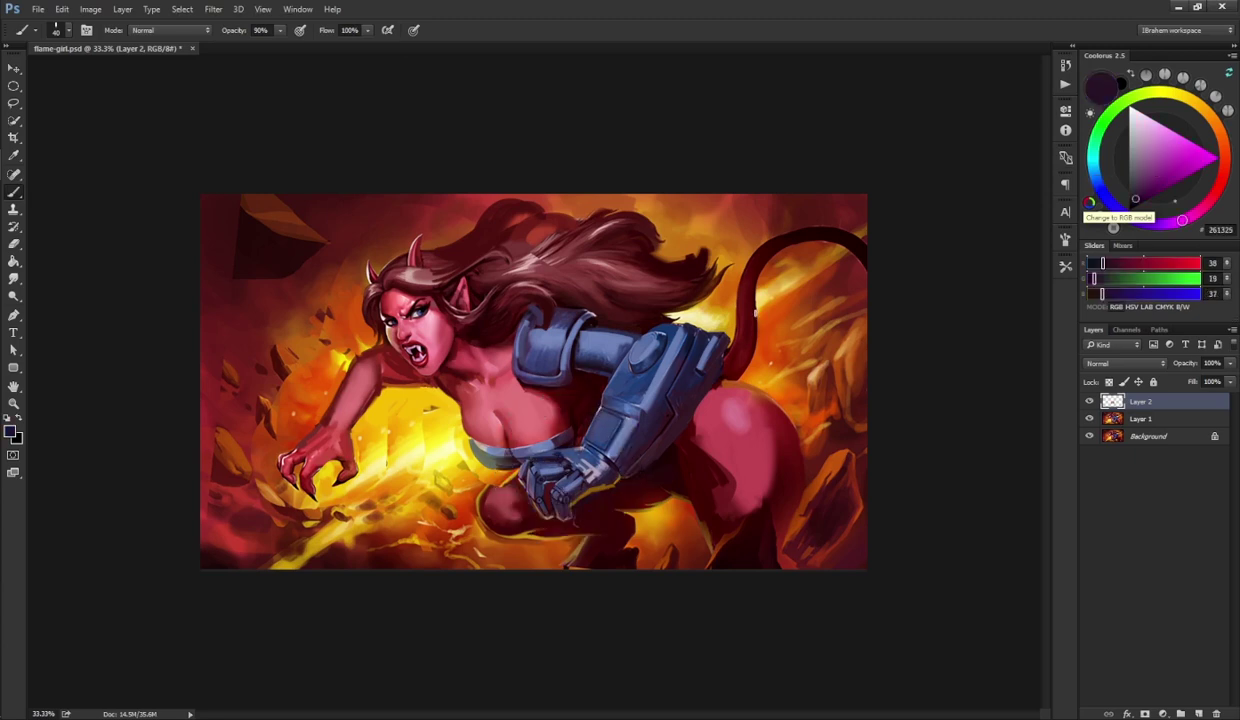
key("ctrl+e")
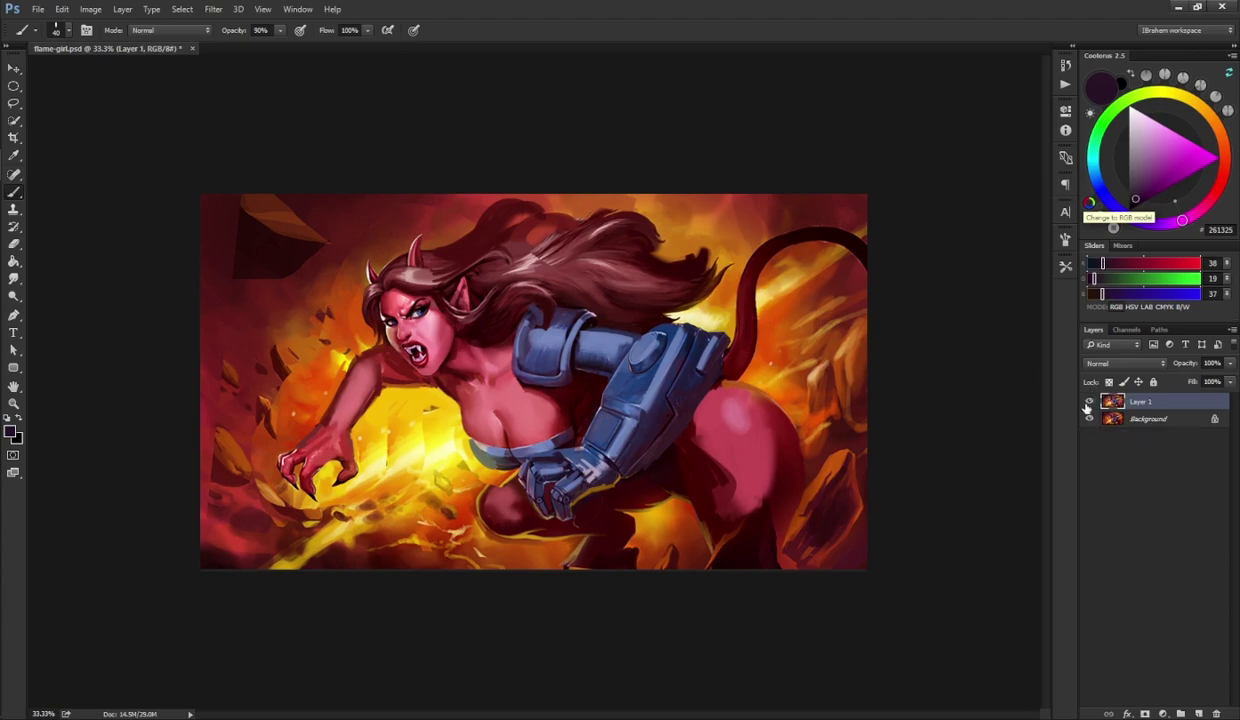
- Toggle Layer 1's visibility repeatedly to compare the reworked painting with the original background version
left_click(1089, 402)
left_click(1089, 402)
left_click(1089, 402)
left_click(1089, 402)
left_click(1089, 402)
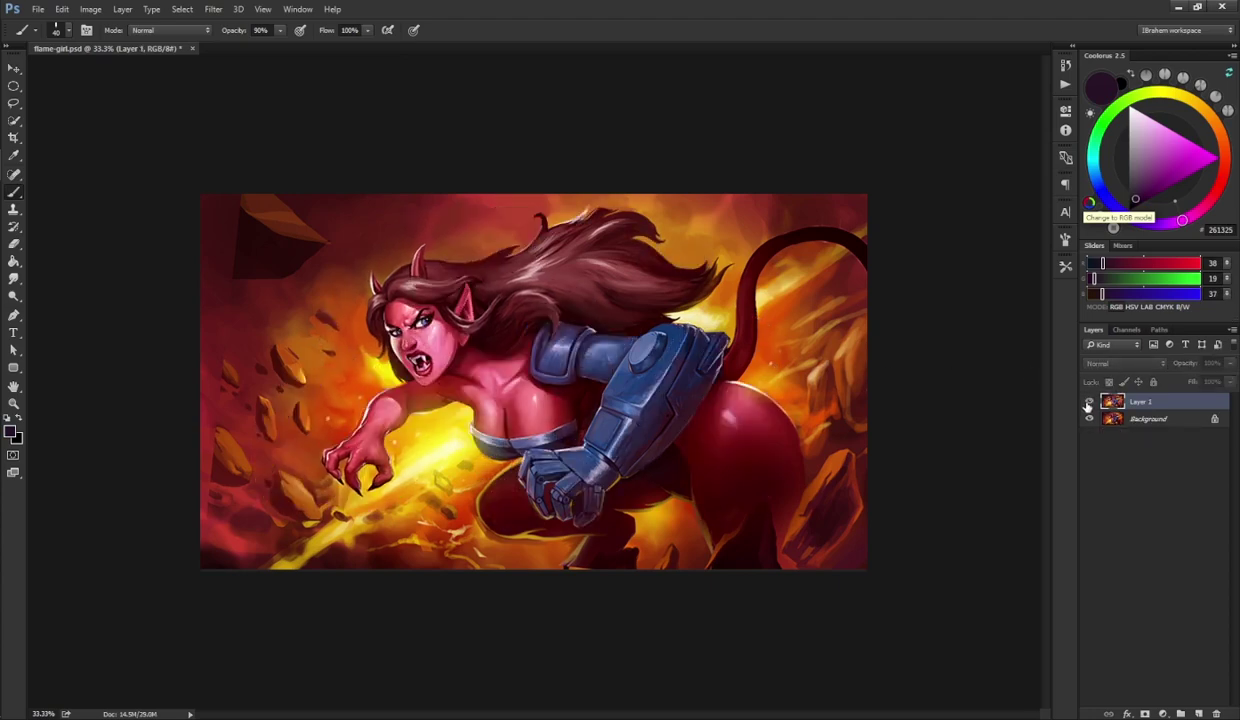
left_click(1089, 402)
left_click(1089, 402)
left_click(1089, 402)
left_click(1089, 402)
left_click(1089, 402)
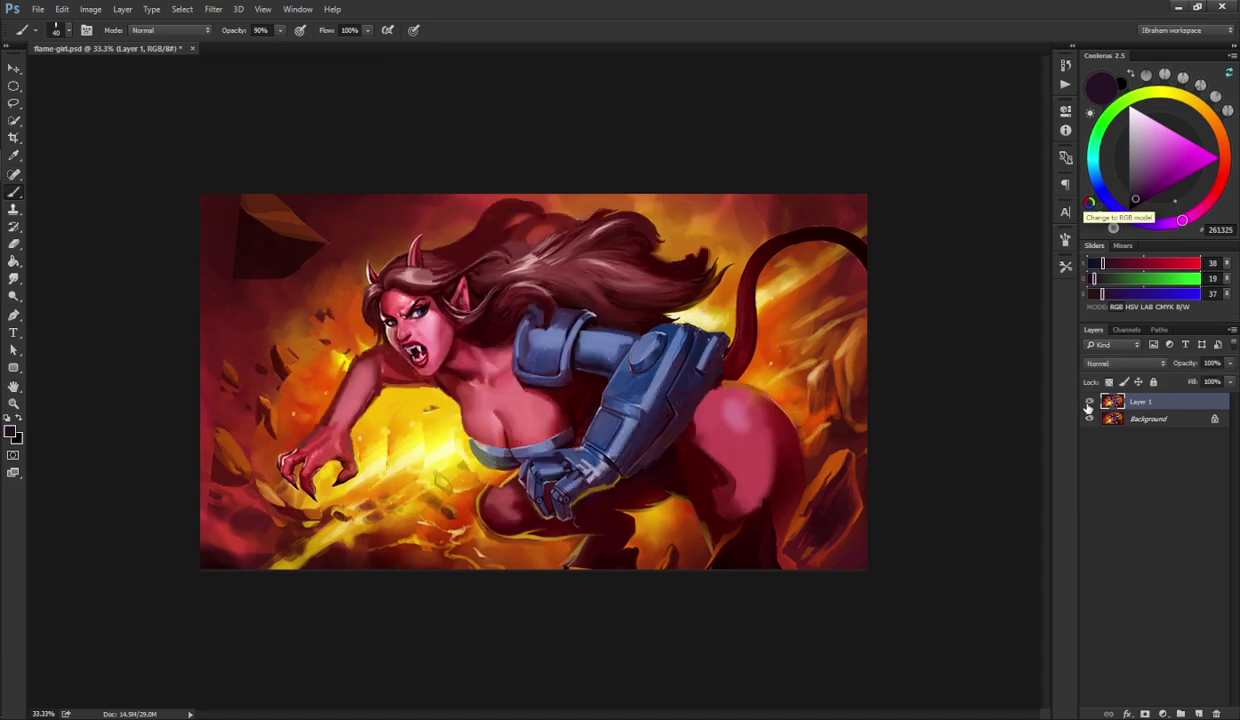
- Paint sampled orange over the rocks and background beside the demon girl's hip and thigh
left_click(805, 420, "alt")
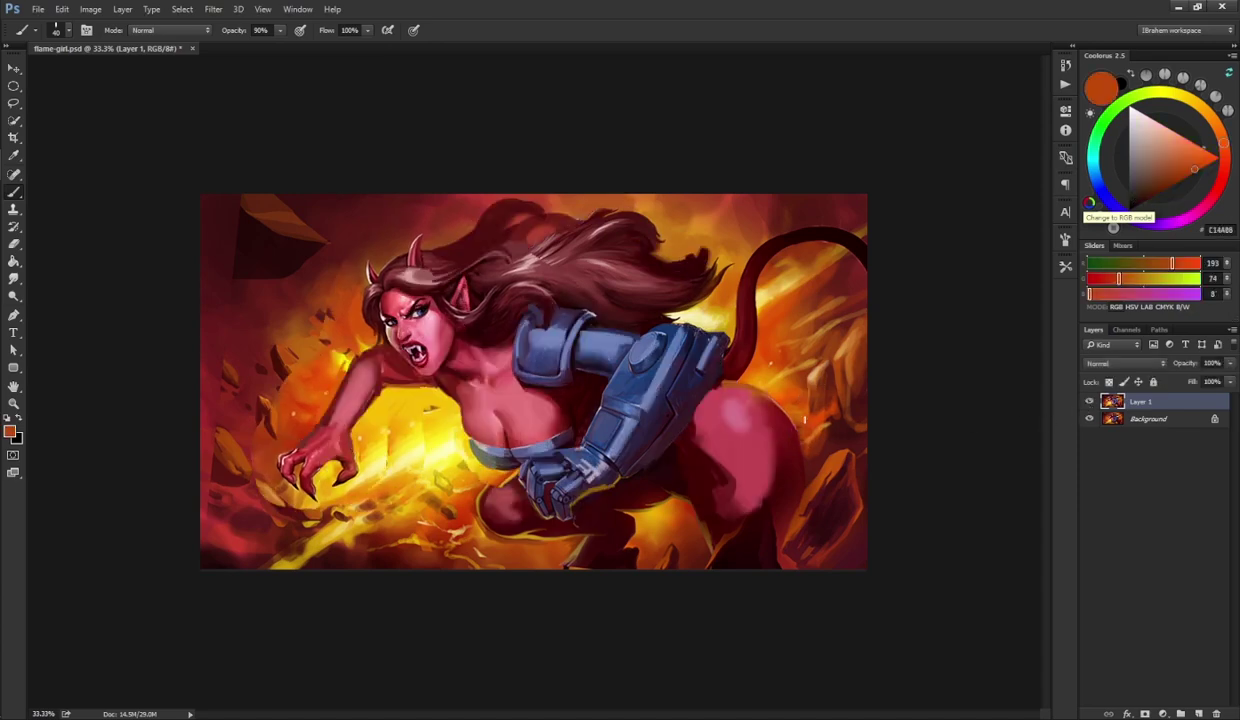
left_click_drag(811, 438, 789, 560)
left_click_drag(815, 468, 798, 565)
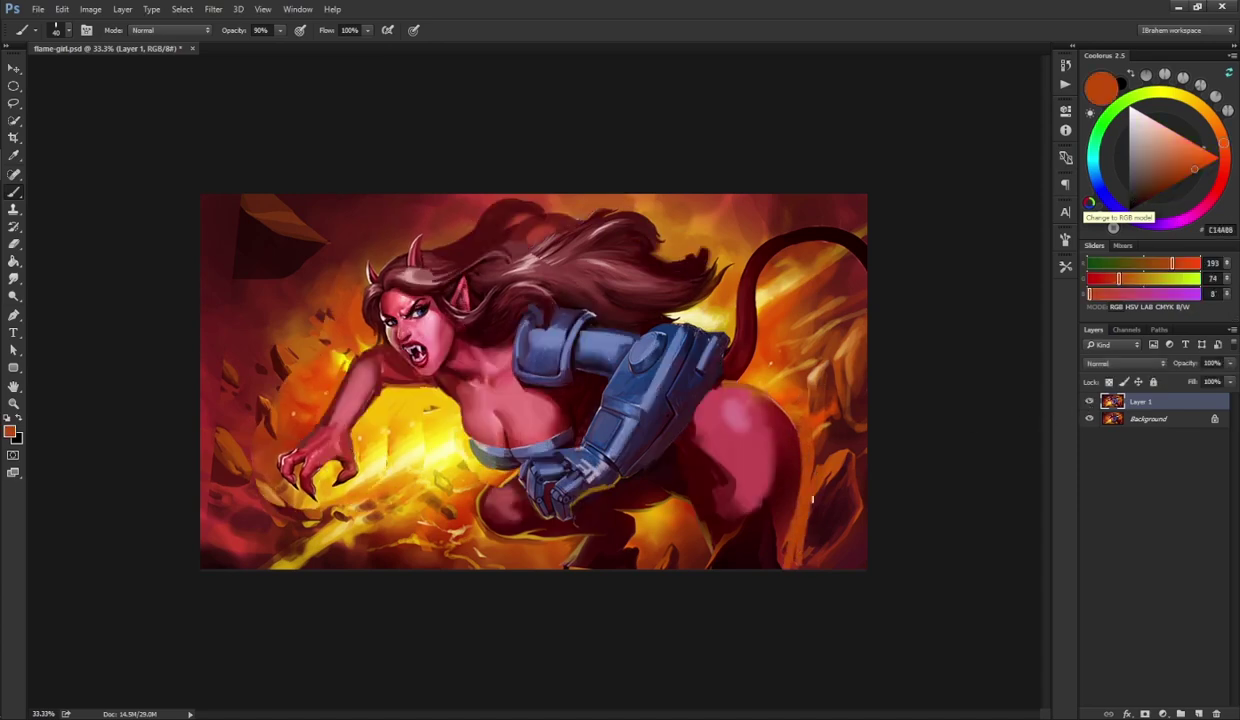
mouse_move(812, 498)
left_mouse_down()
mouse_move(819, 445)
mouse_move(830, 491)
mouse_move(859, 425)
left_mouse_up()
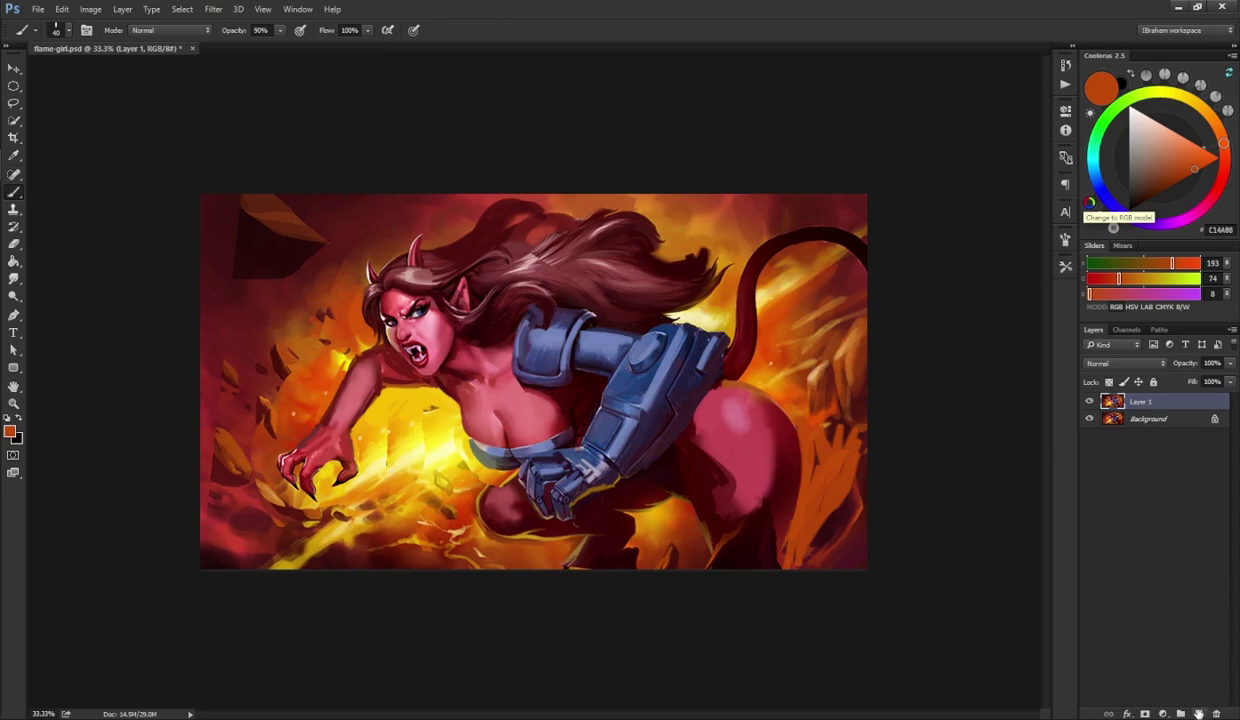
- Create a new layer and select the character's face, arm, chest, hip and legs with the Quick Selection tool
key("ctrl+shift+alt+n")
key("w")
mouse_move(378, 312)
left_mouse_down()
mouse_move(408, 297)
mouse_move(427, 306)
mouse_move(305, 462)
mouse_move(535, 398)
mouse_move(690, 443)
mouse_move(734, 418)
mouse_move(745, 442)
mouse_move(645, 540)
mouse_move(689, 520)
left_mouse_up()
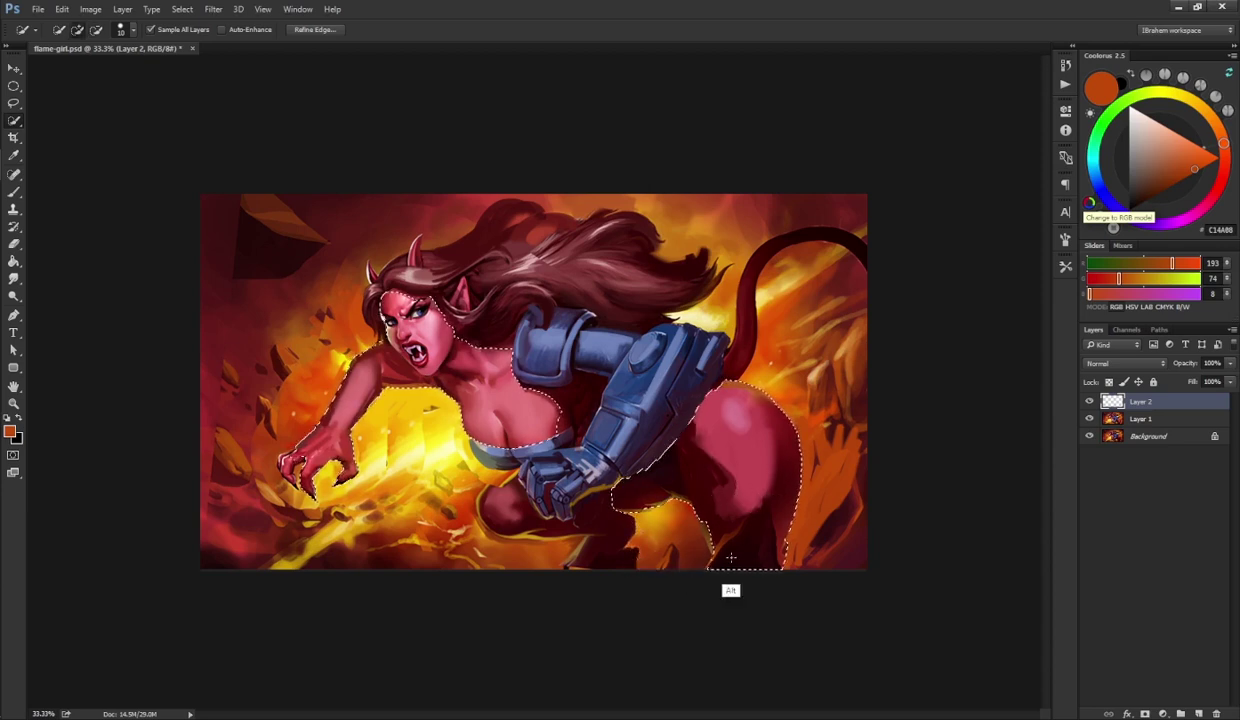
key("alt")
left_click(509, 503)
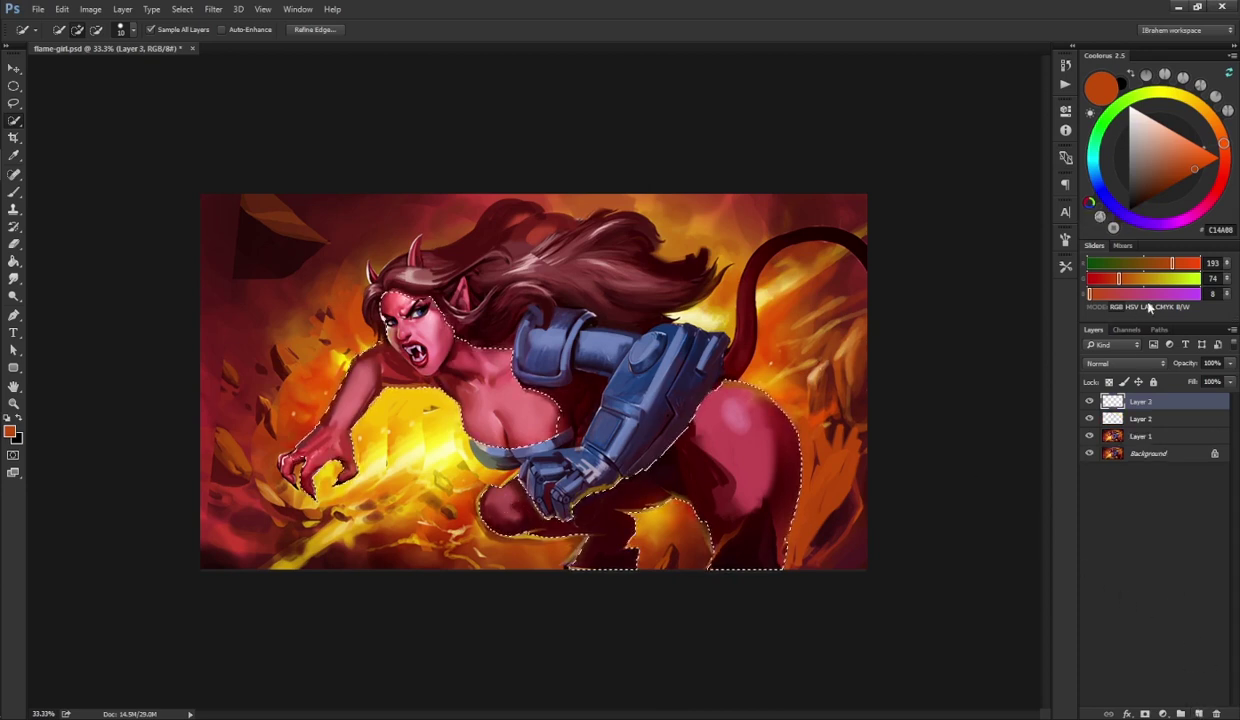
- Fill the skin selection with purple A021A3, deselect it, and set the layer's blend mode to Overlay
left_click(1177, 216)
left_click(1161, 175)
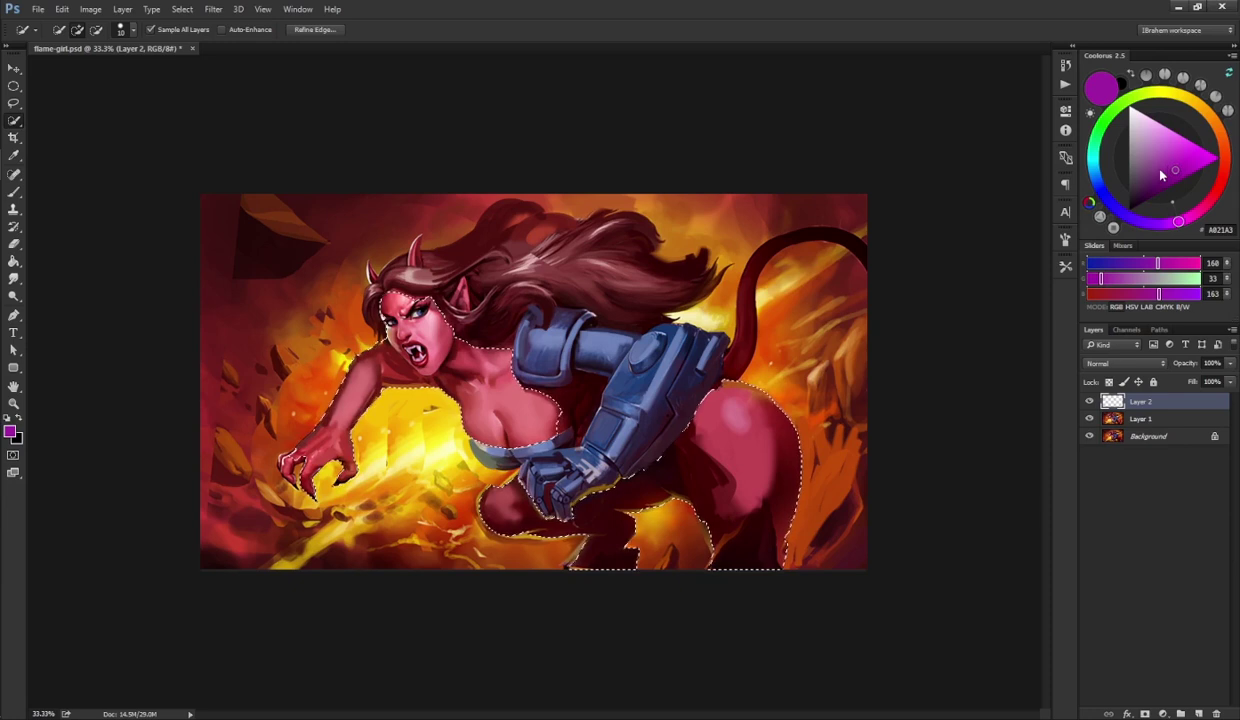
key("alt+BackSpace")
key("ctrl+d")
left_click(1125, 363)
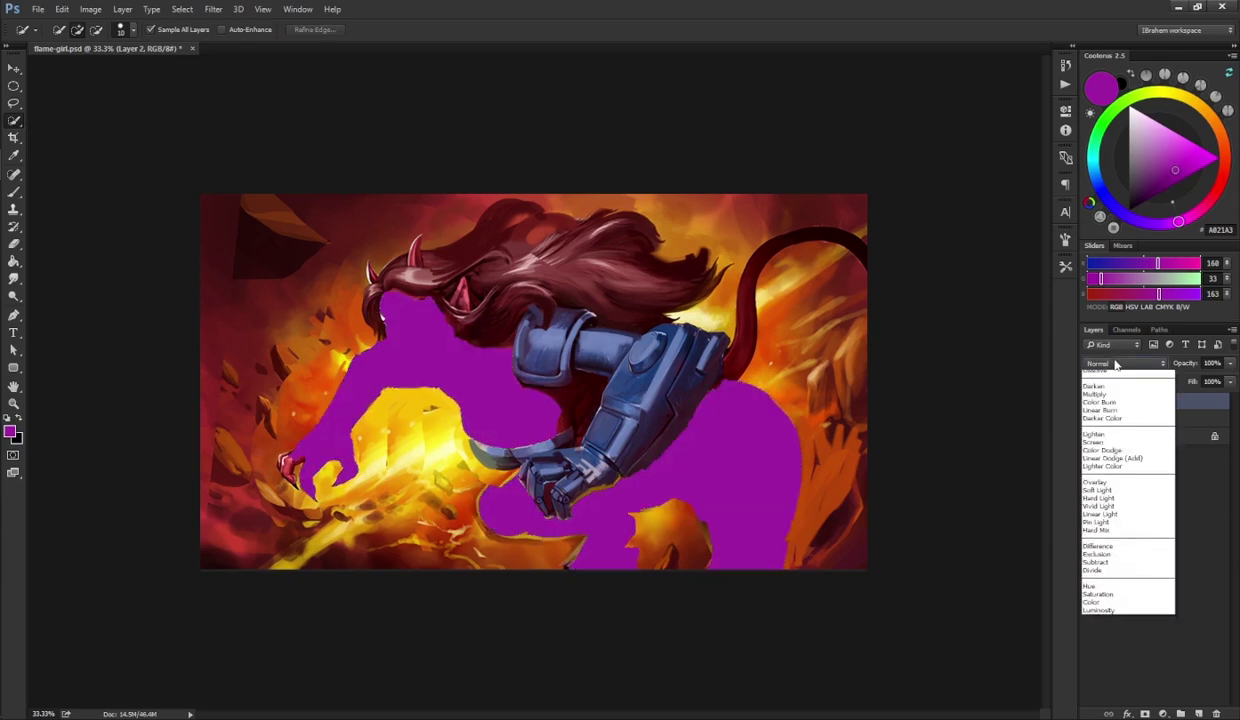
left_click(1098, 495)
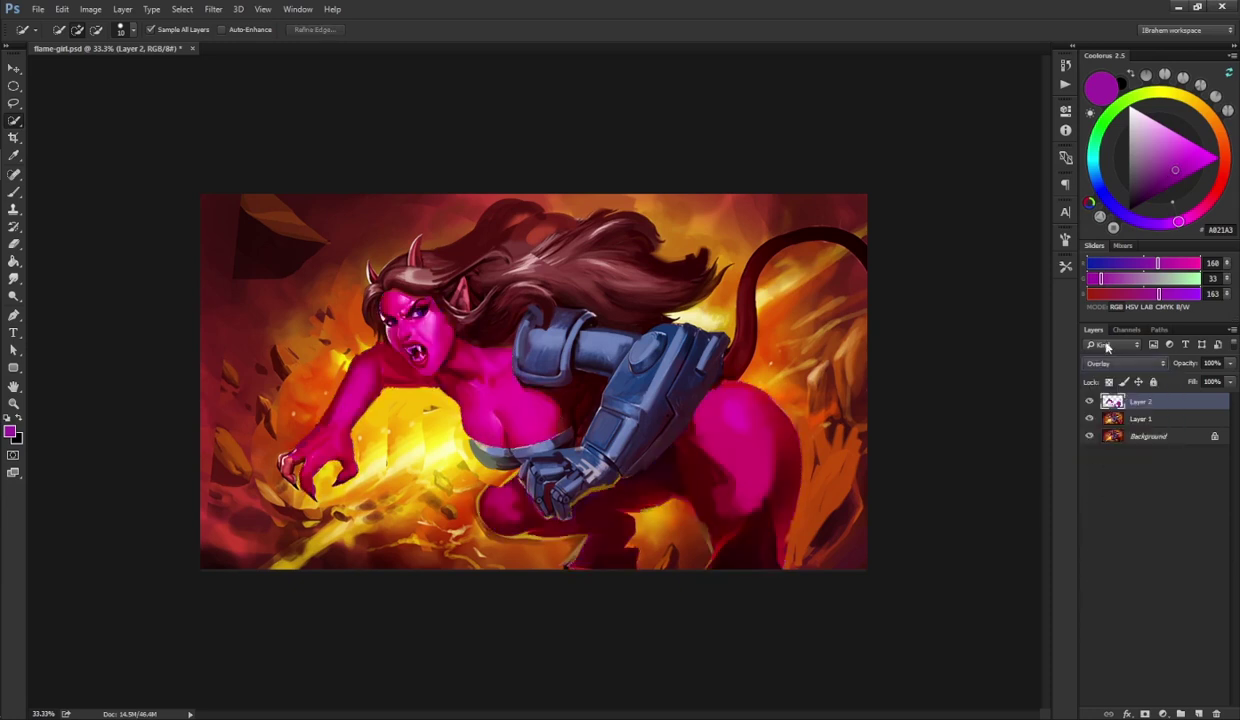
- Split Layer 2's Underlying Layer Blend If sliders to about 41/75 for shadows and 120/168 for highlights
double_click(1170, 401)
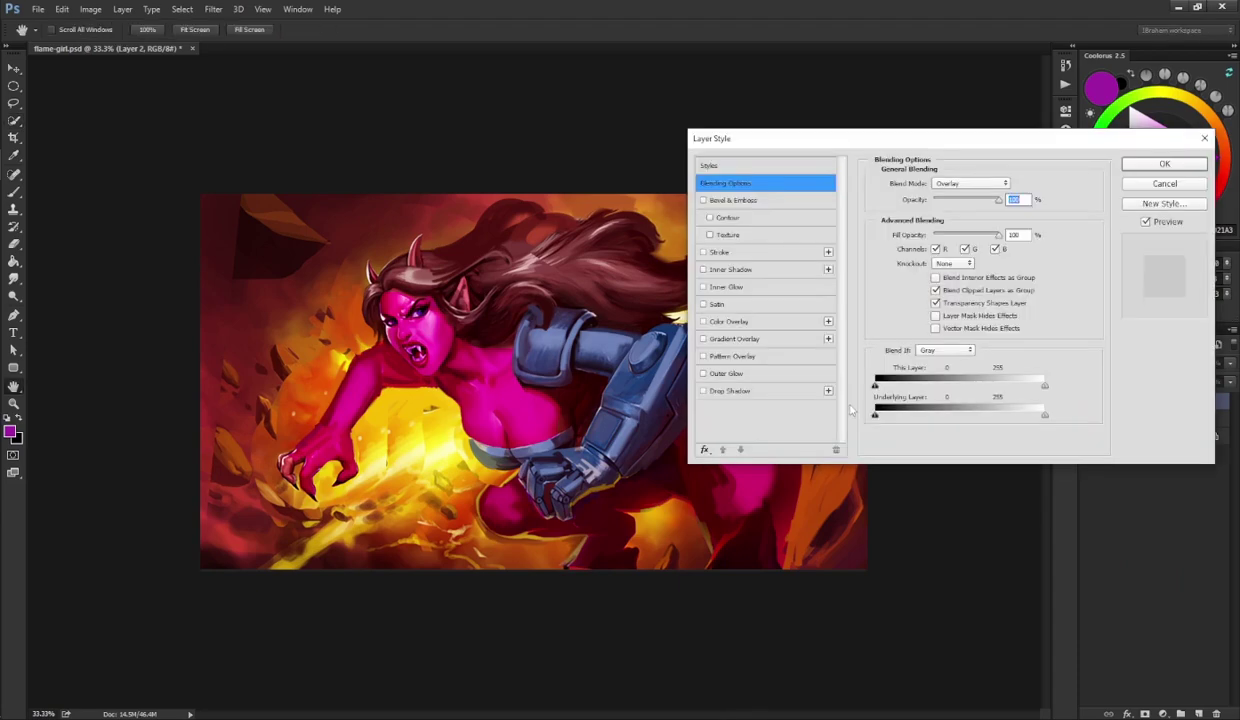
left_click_drag(875, 414, 901, 416)
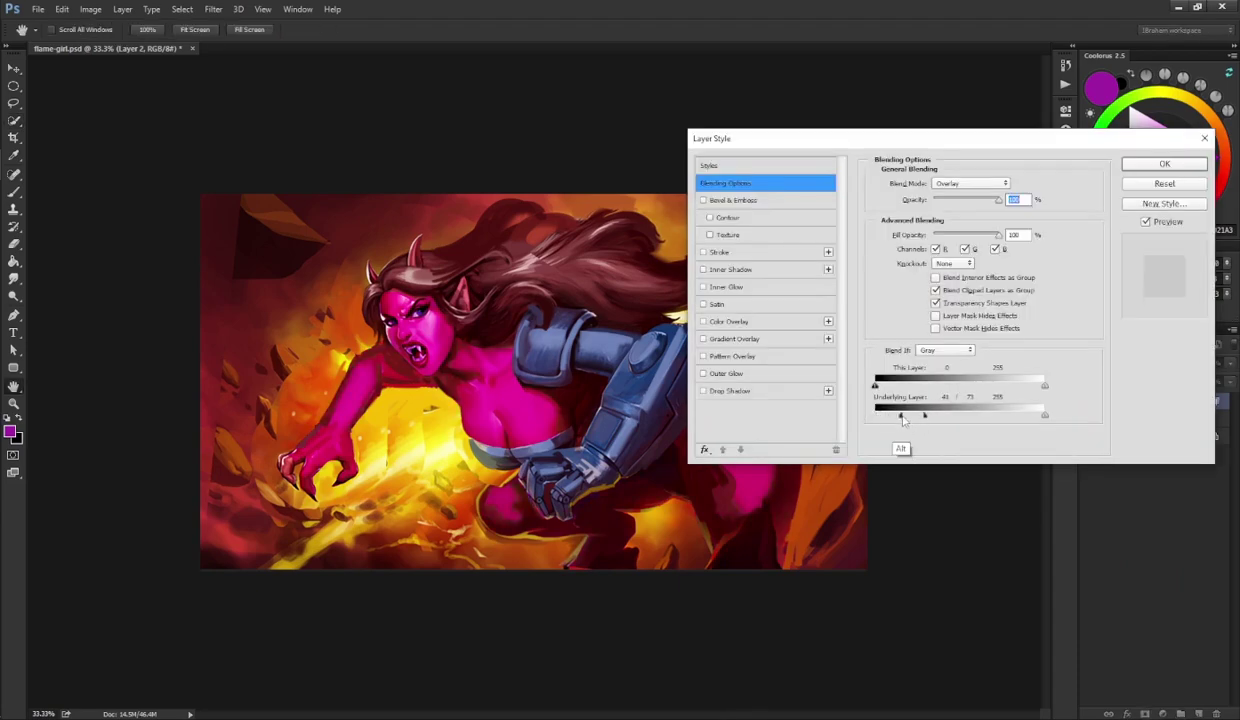
left_click_drag(1044, 414, 955, 421)
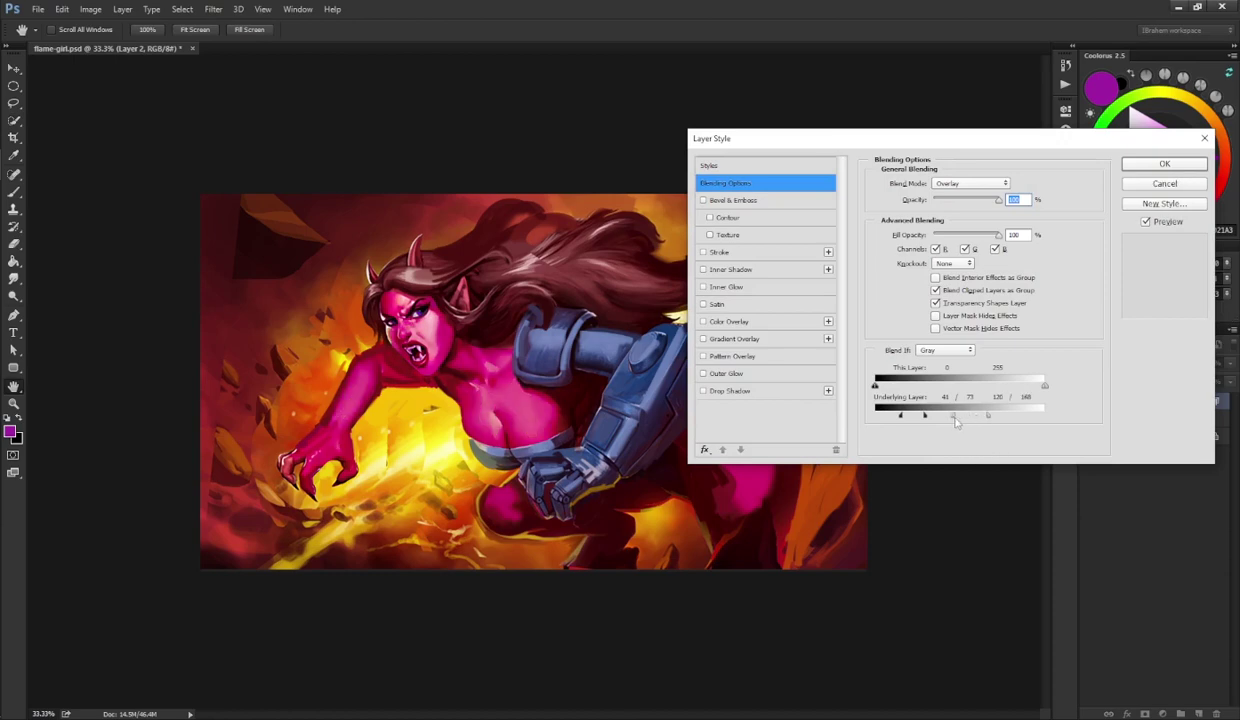
key("Return")
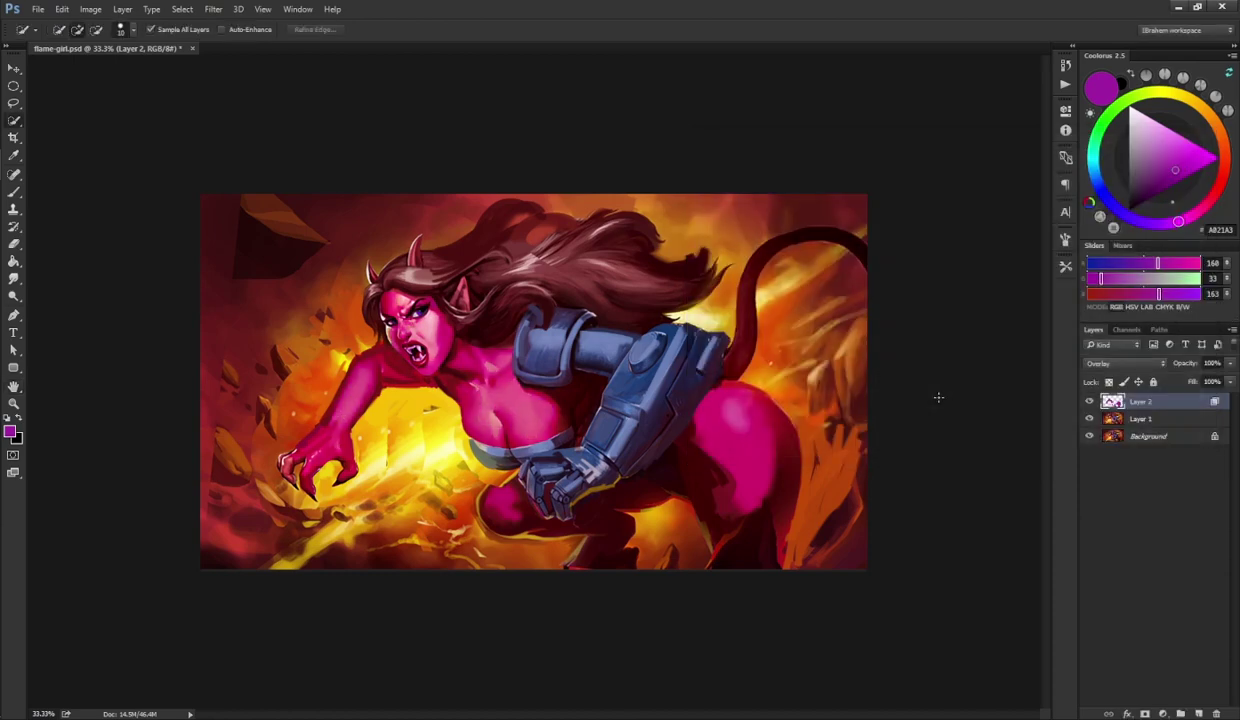
- Adjust the purple overlay with Hue/Saturation, using saturation -61, lightness +12 and a slight positive hue shift
key("ctrl+u")
left_click_drag(935, 261, 1003, 305)
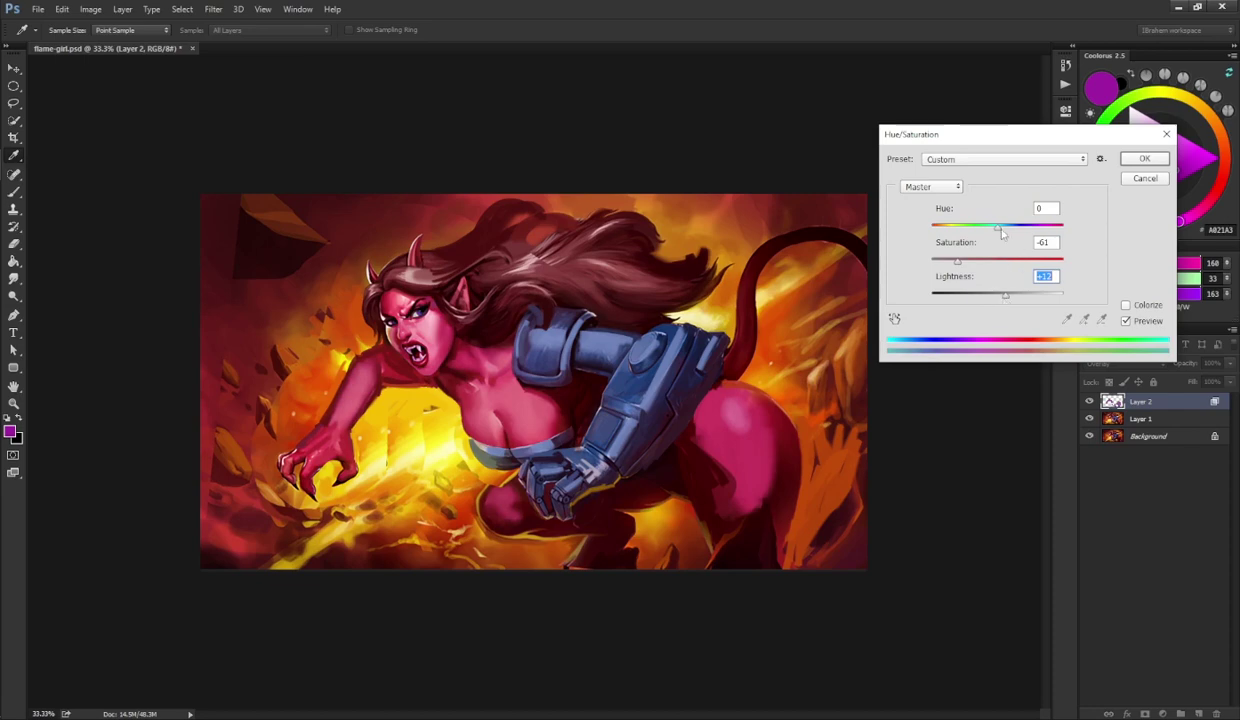
left_click_drag(997, 228, 1008, 232)
key("Return")
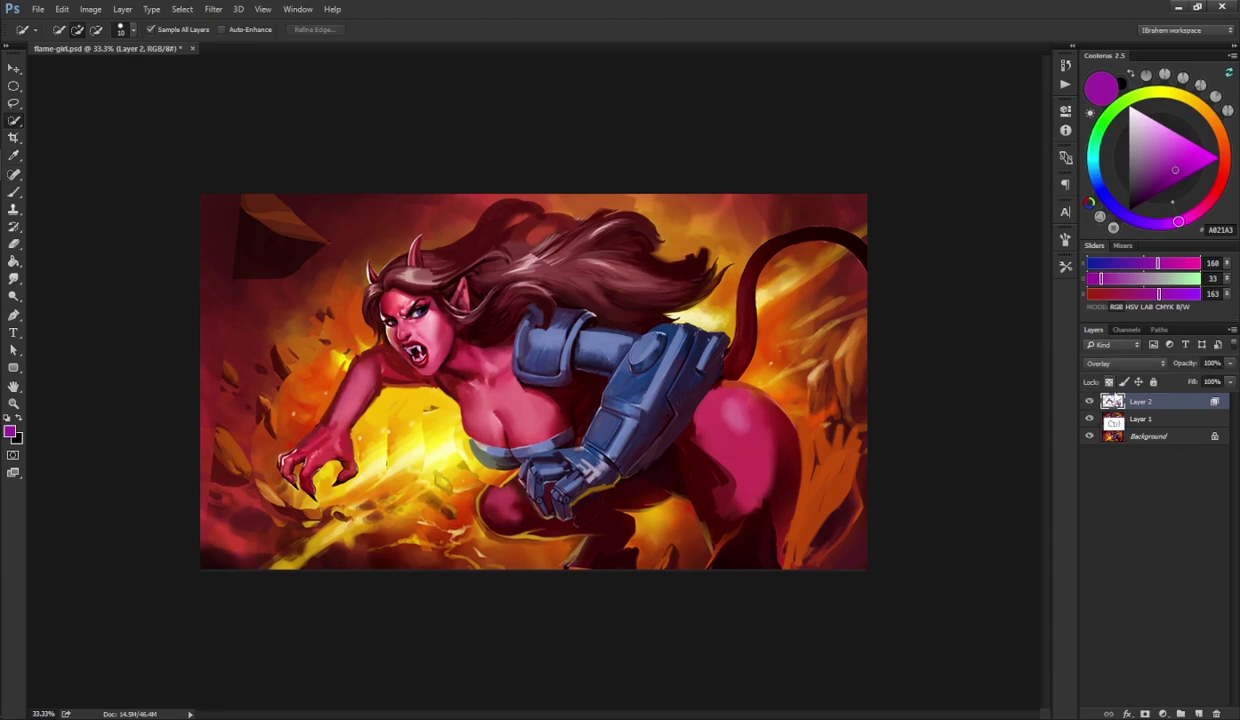
- Add a Color Balance adjustment masked to the skin, setting the midtones' red to +38 and adjusting the yellow-blue balance
left_click(1113, 401, "ctrl")
left_click(1163, 713)
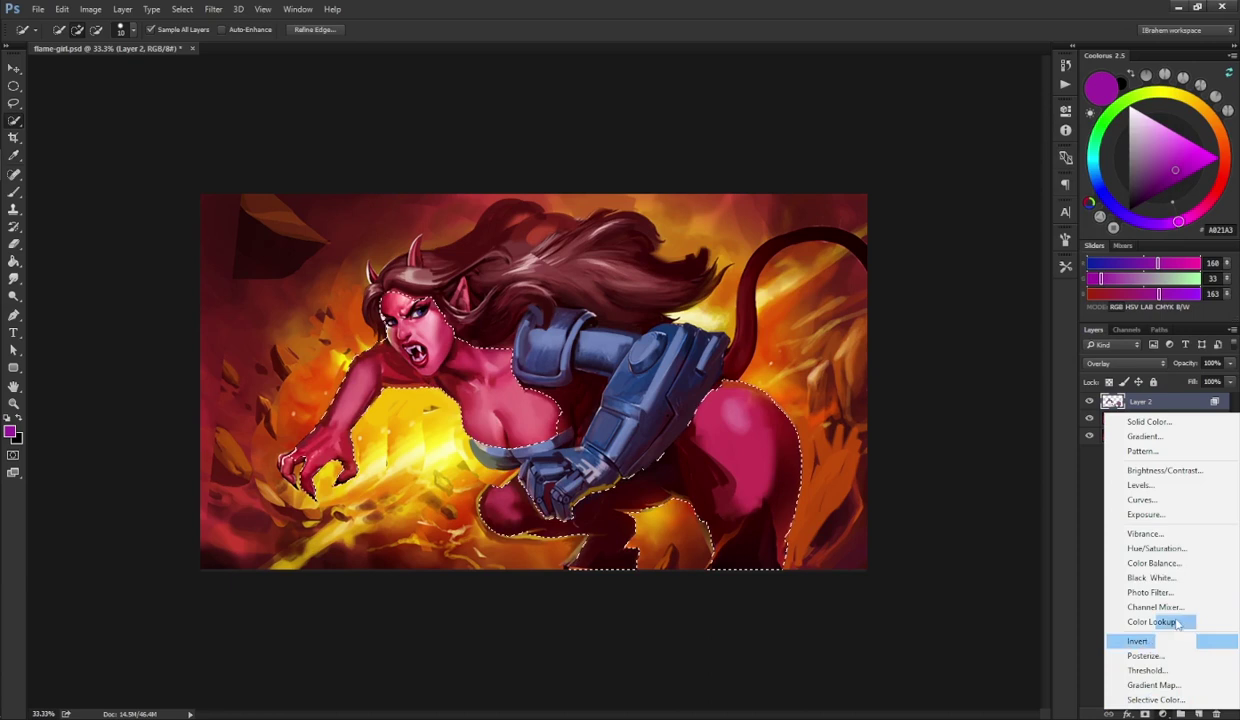
left_click(1154, 563)
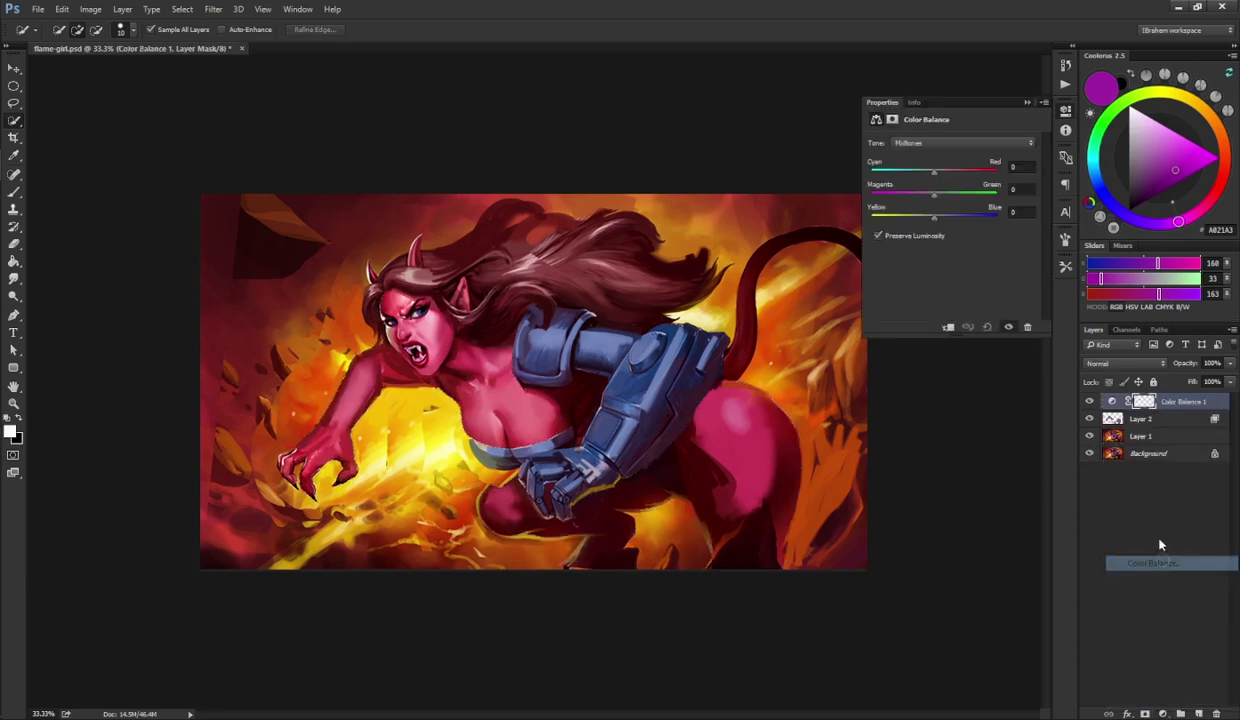
left_click(923, 218)
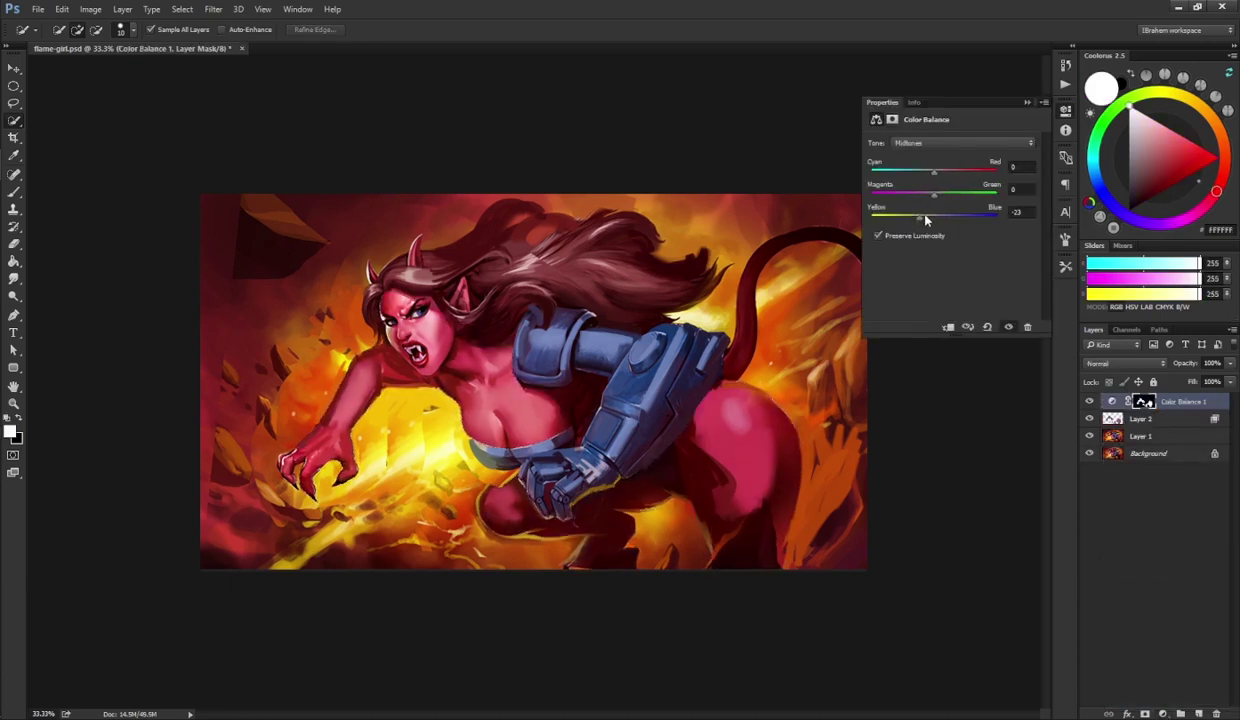
left_click_drag(952, 174, 958, 172)
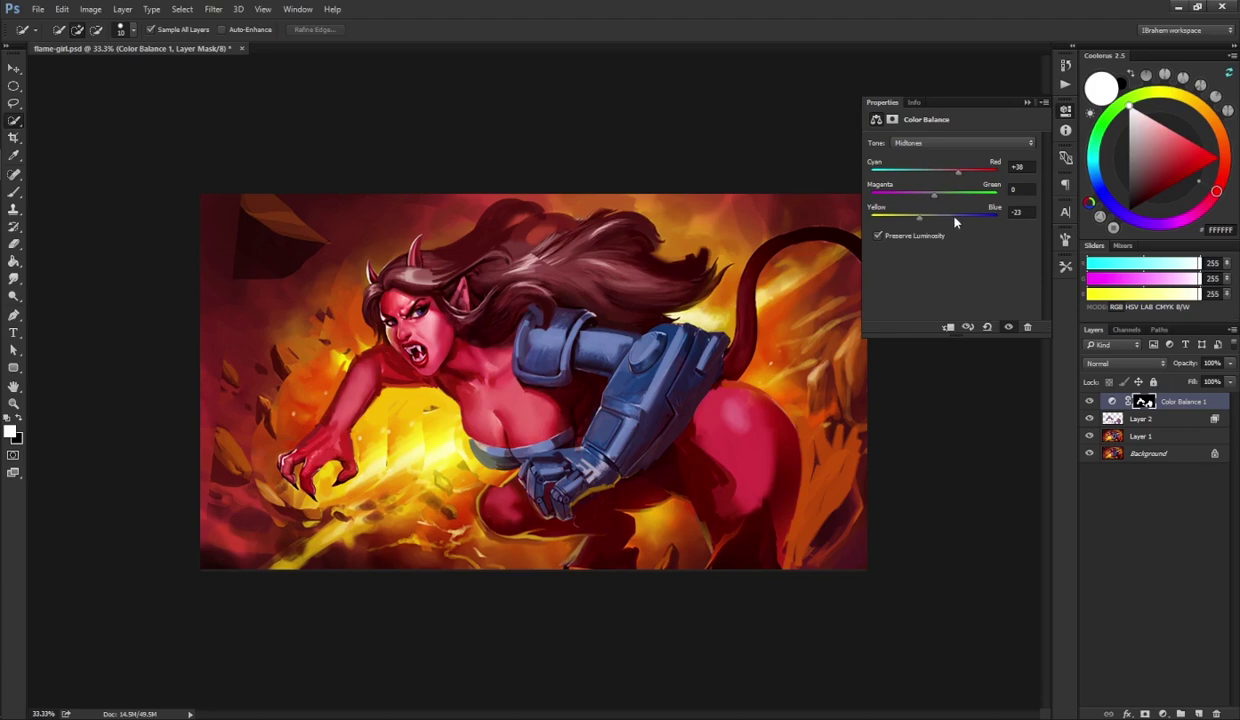
left_click(955, 218)
- Shift the Color Balance highlights toward red, green and yellow, with green at +12
left_click(960, 147)
left_click(945, 166)
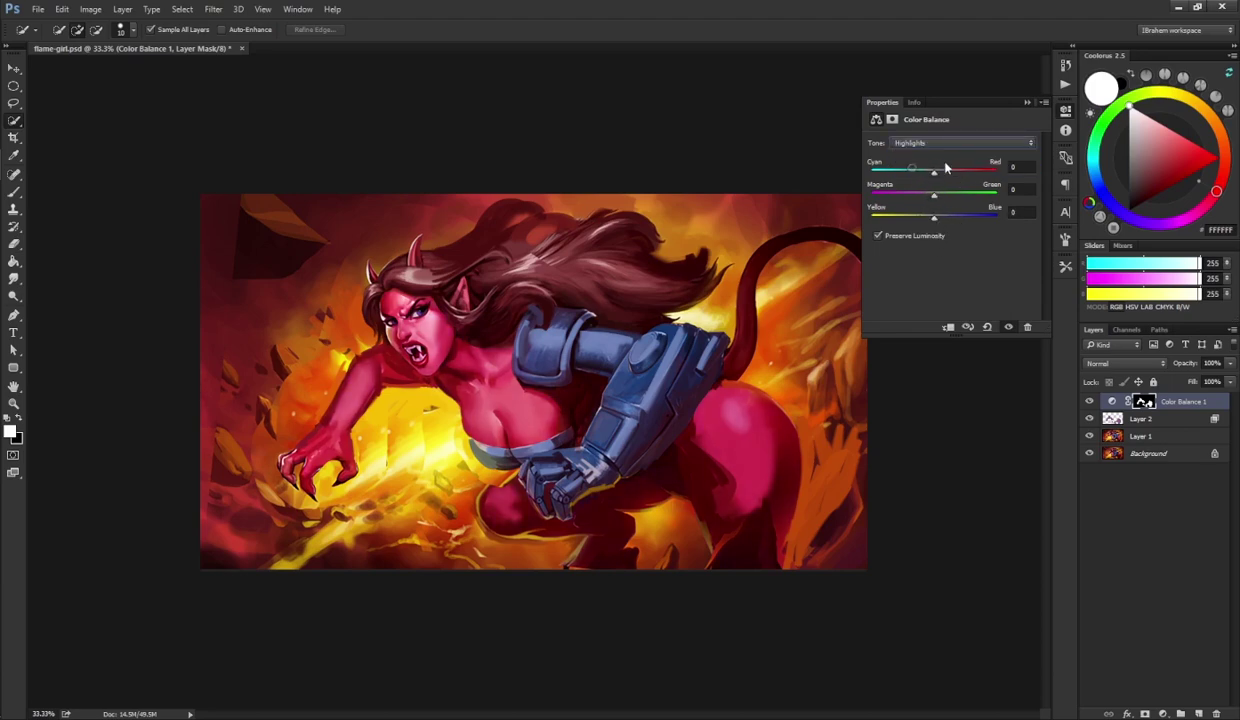
left_click(945, 219)
left_click_drag(939, 176, 926, 222)
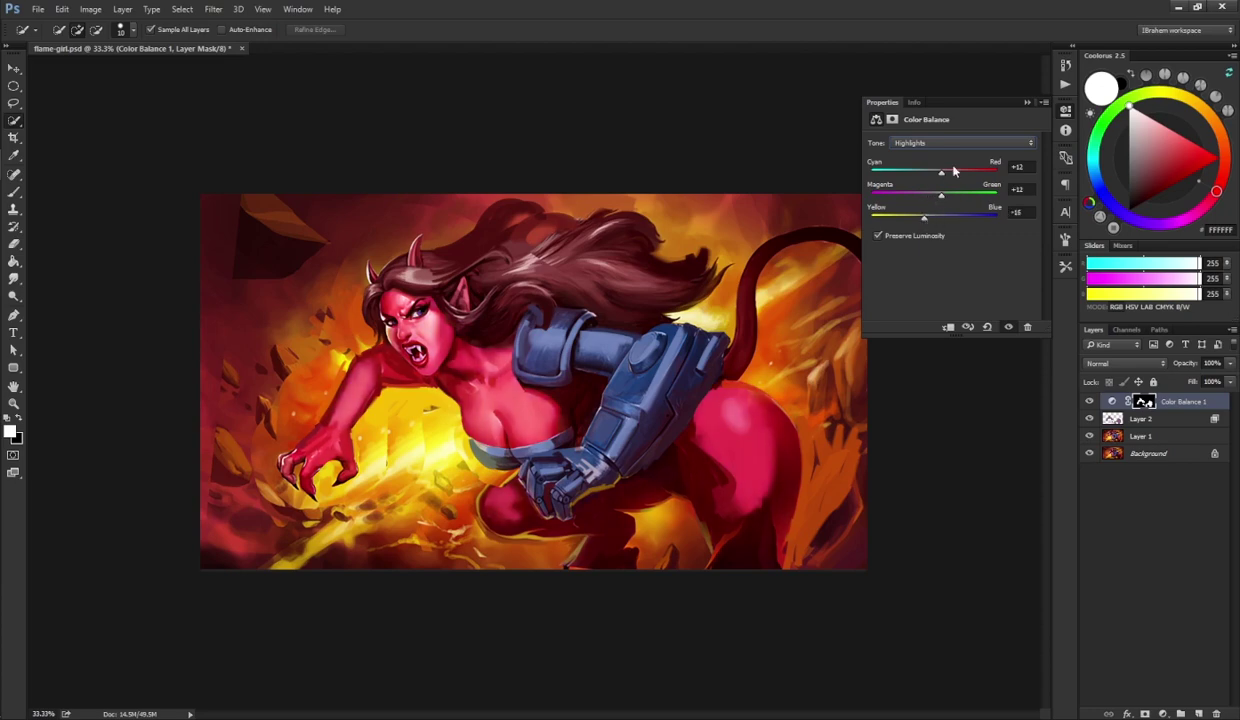
left_click_drag(955, 172, 943, 174)
- Add a Levels adjustment using the same skin mask, adjust its midtones, and lower the output white level to about 216
left_click(1144, 401, "ctrl")
left_click(1163, 712)
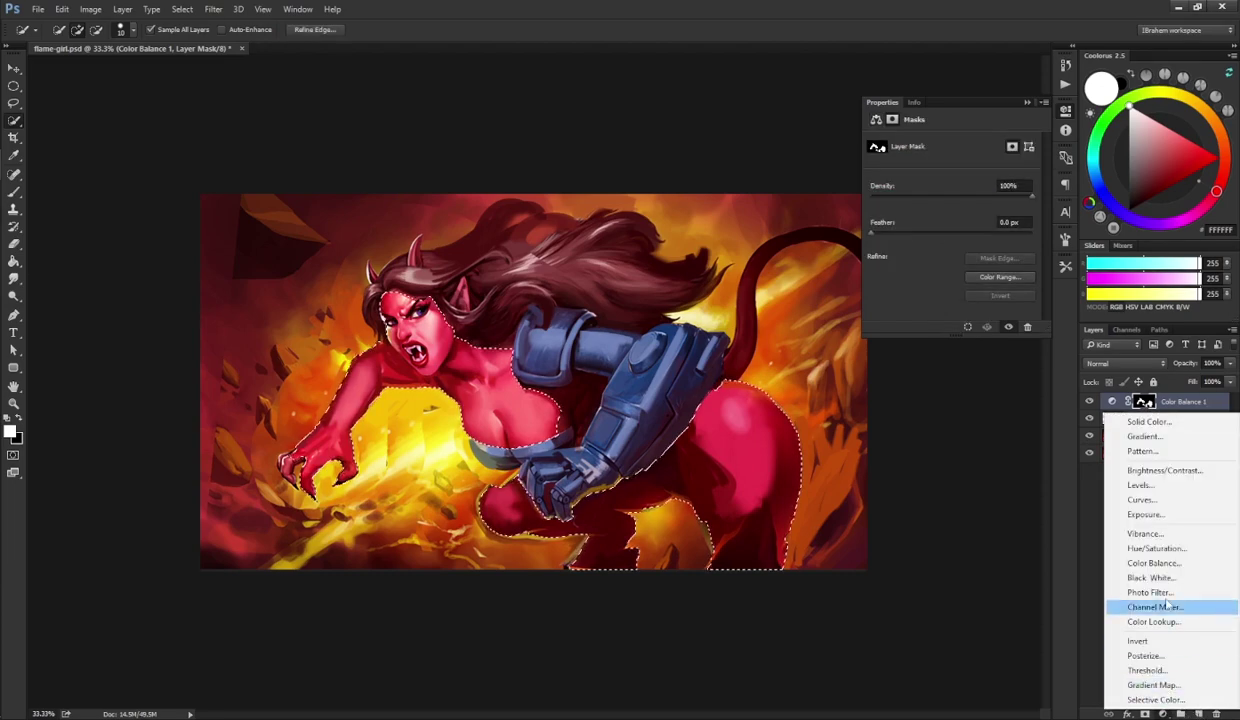
left_click(1115, 469)
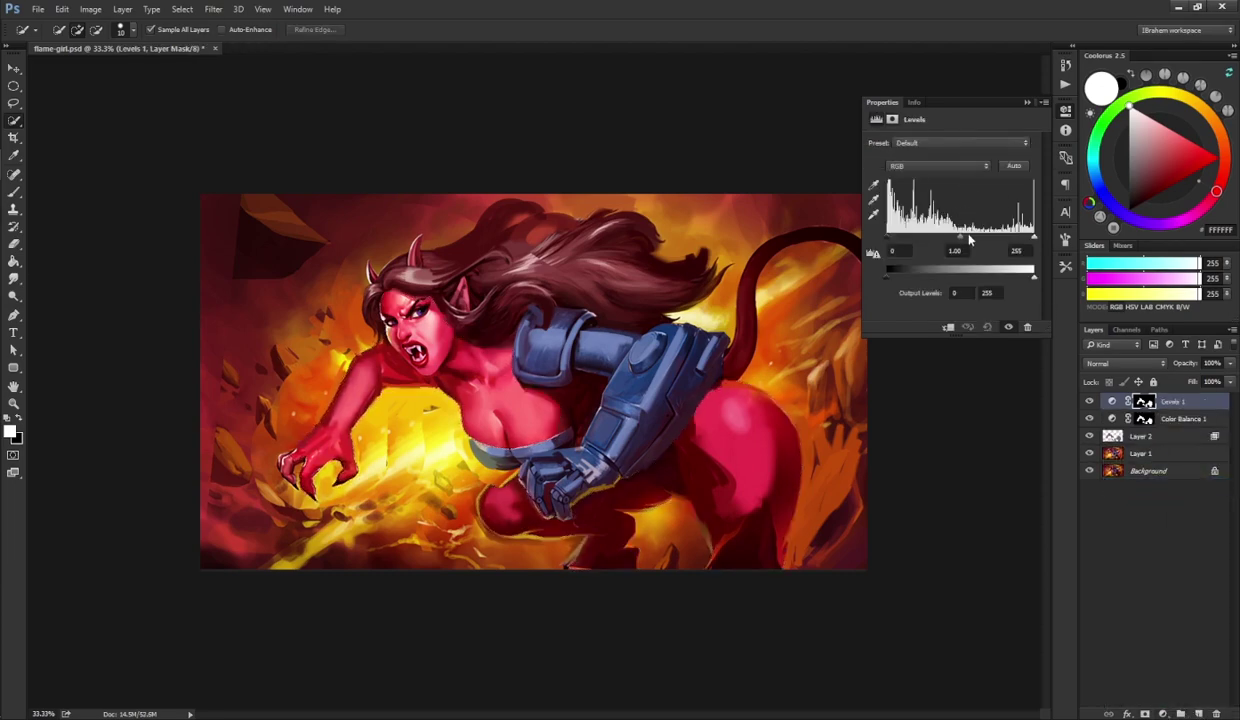
left_click_drag(960, 237, 970, 238)
left_click_drag(1032, 277, 1002, 279)
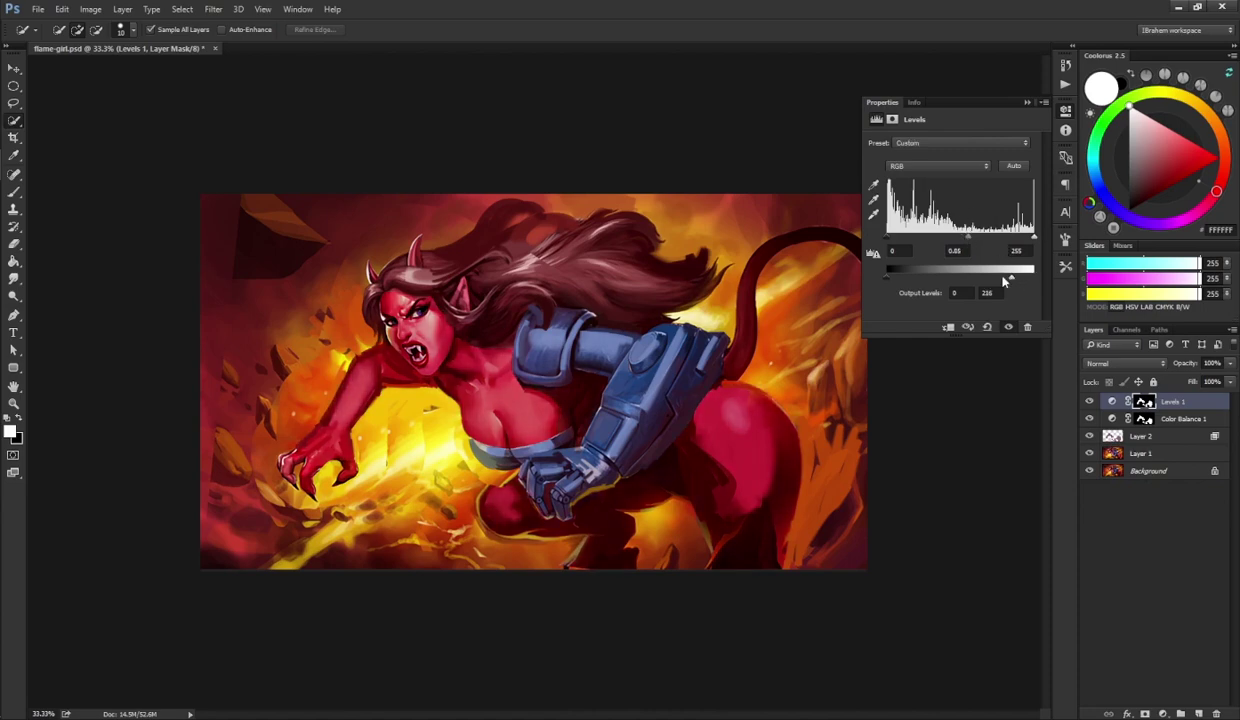
left_click_drag(968, 238, 958, 240)
left_click(1028, 103)
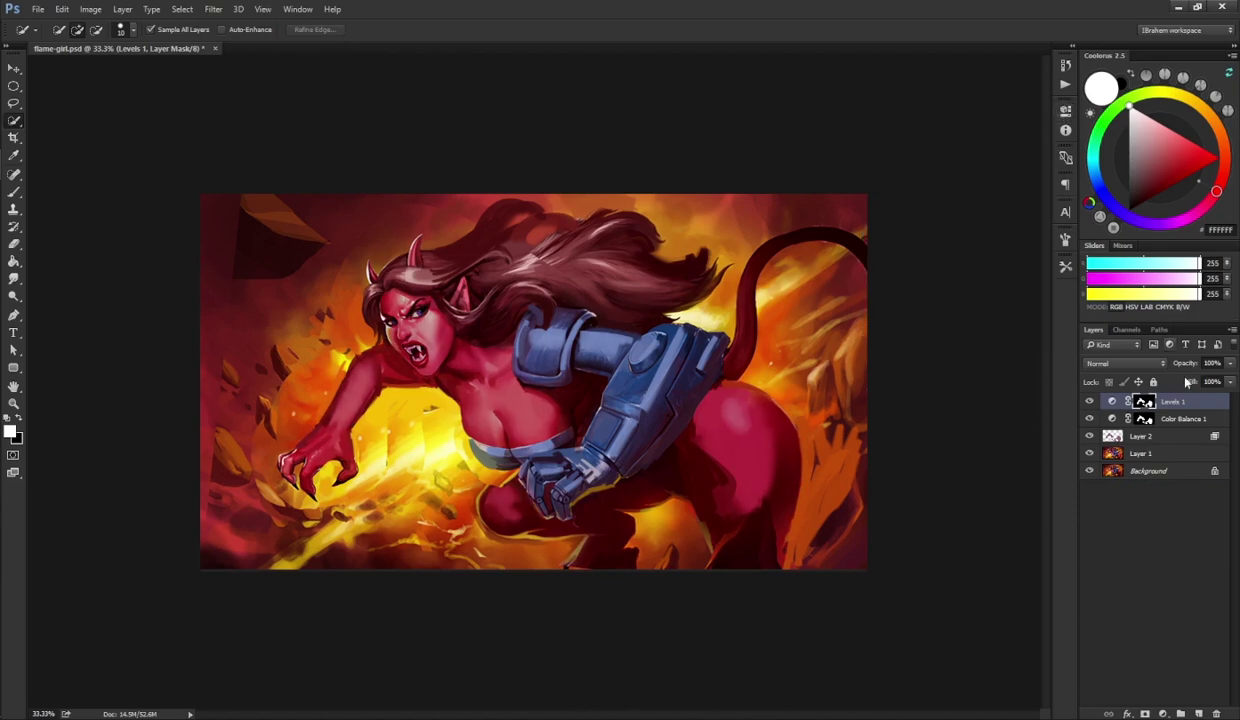
- Split the Levels layer's Underlying Layer highlight slider to spare the bright skin areas, and toggle the layer to compare
left_click(1111, 401)
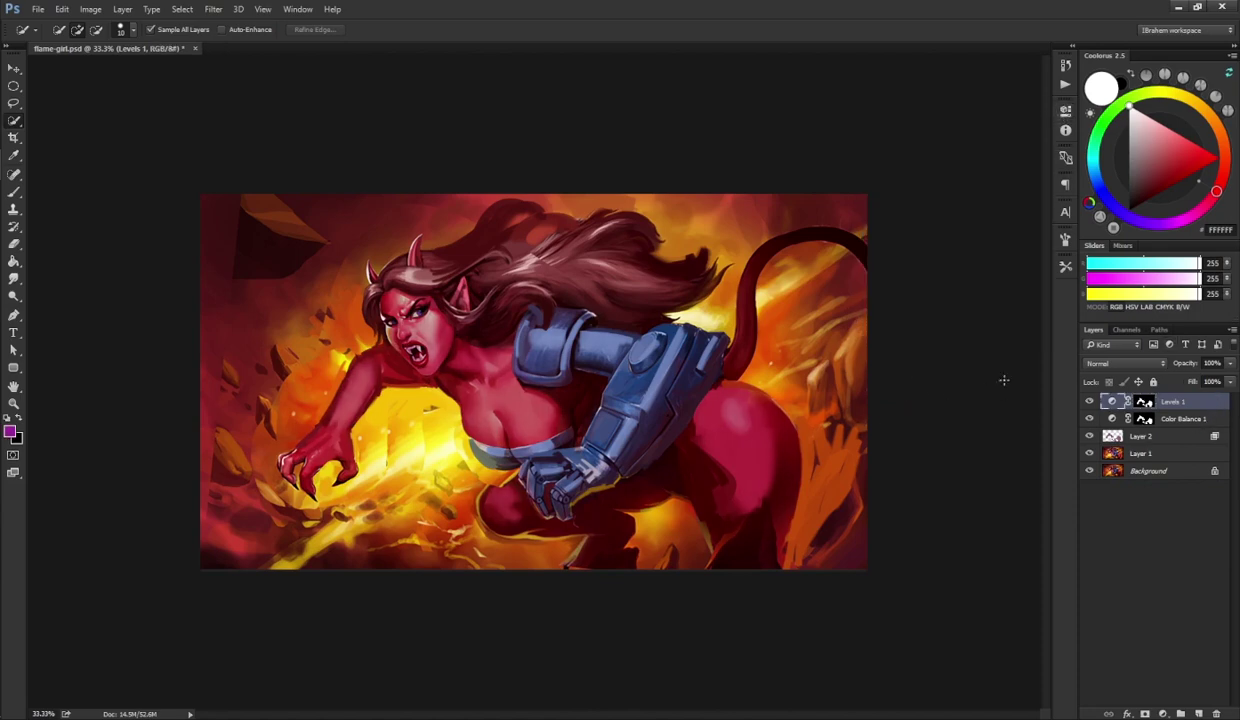
left_click(1214, 418)
left_click(1213, 402)
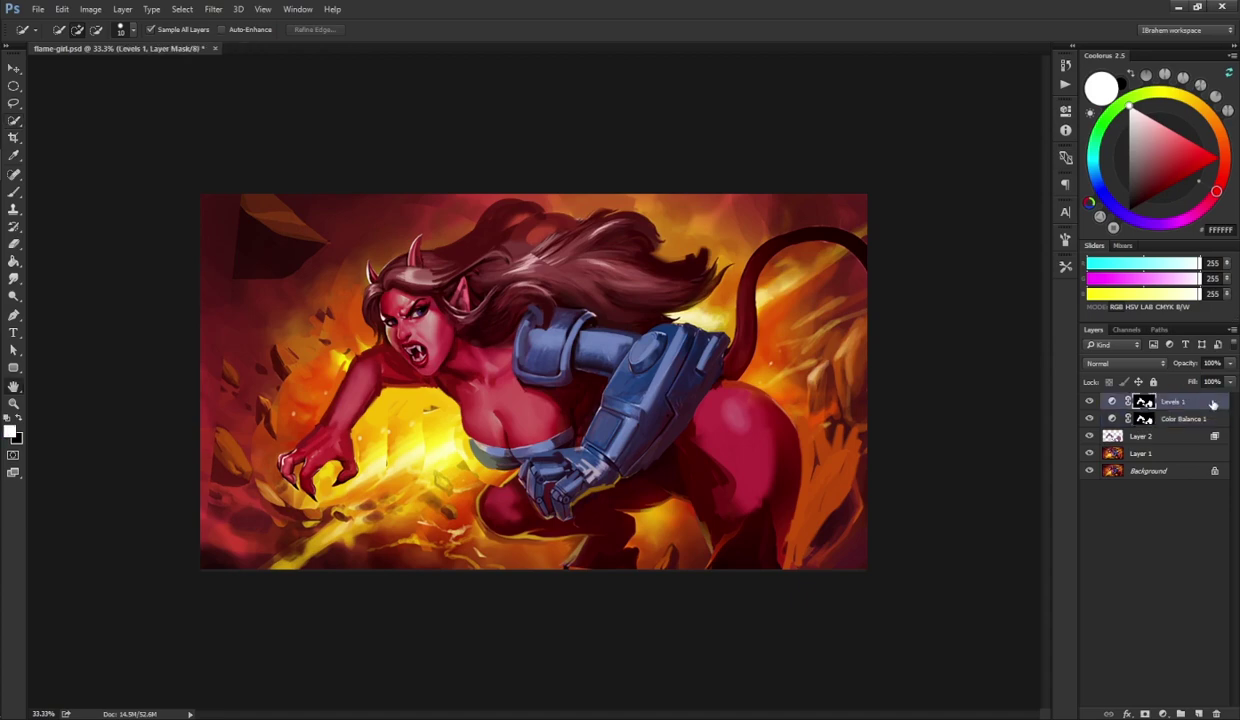
double_click(1213, 402)
left_click_drag(1044, 411, 941, 418)
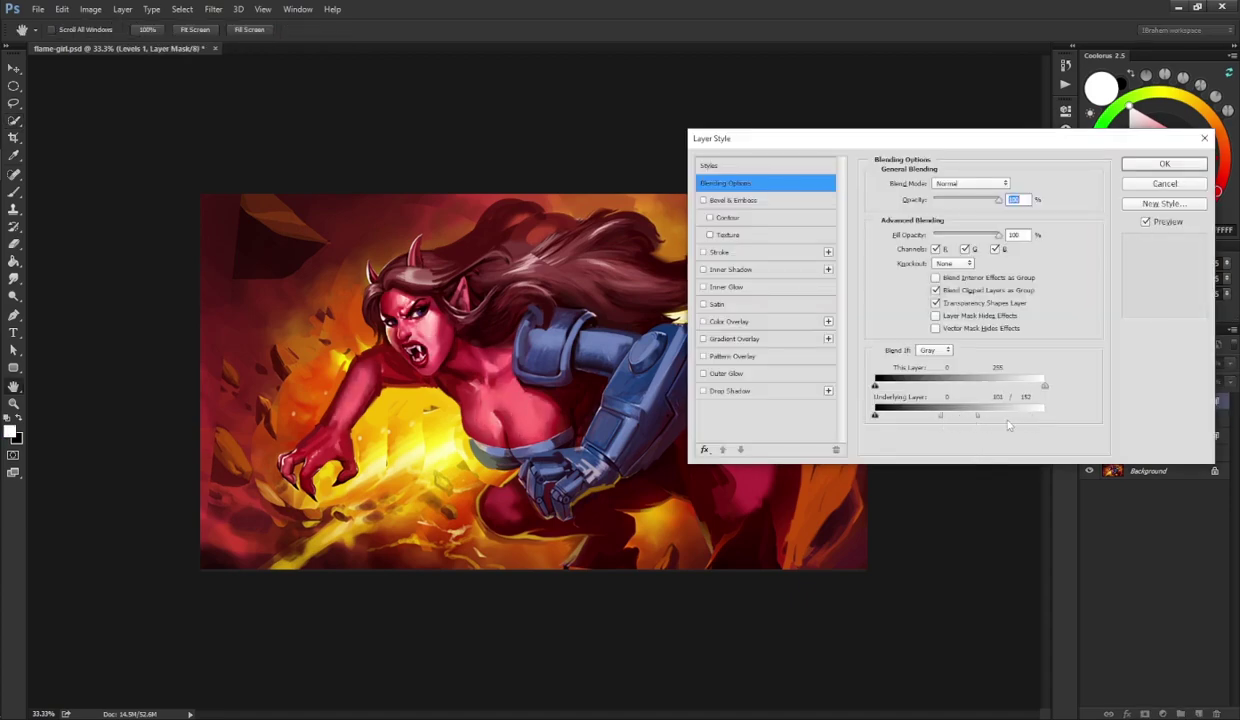
key("Return")
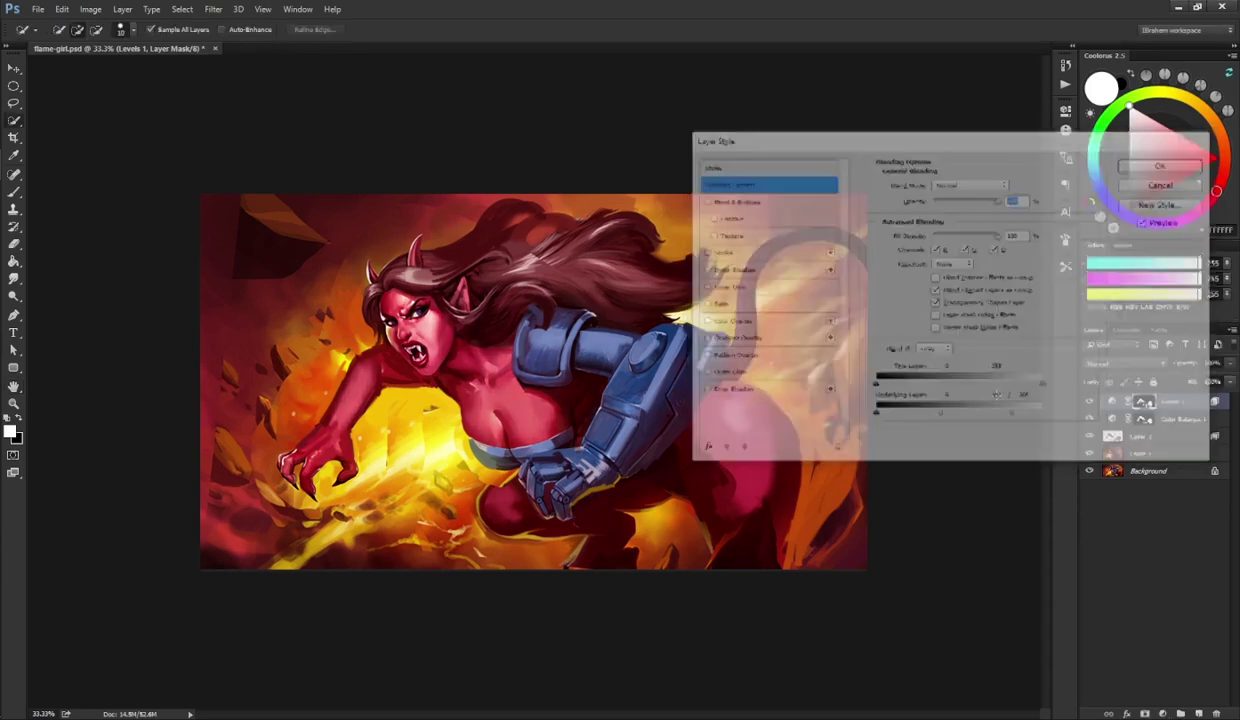
left_click(1089, 401)
left_click(1089, 401)
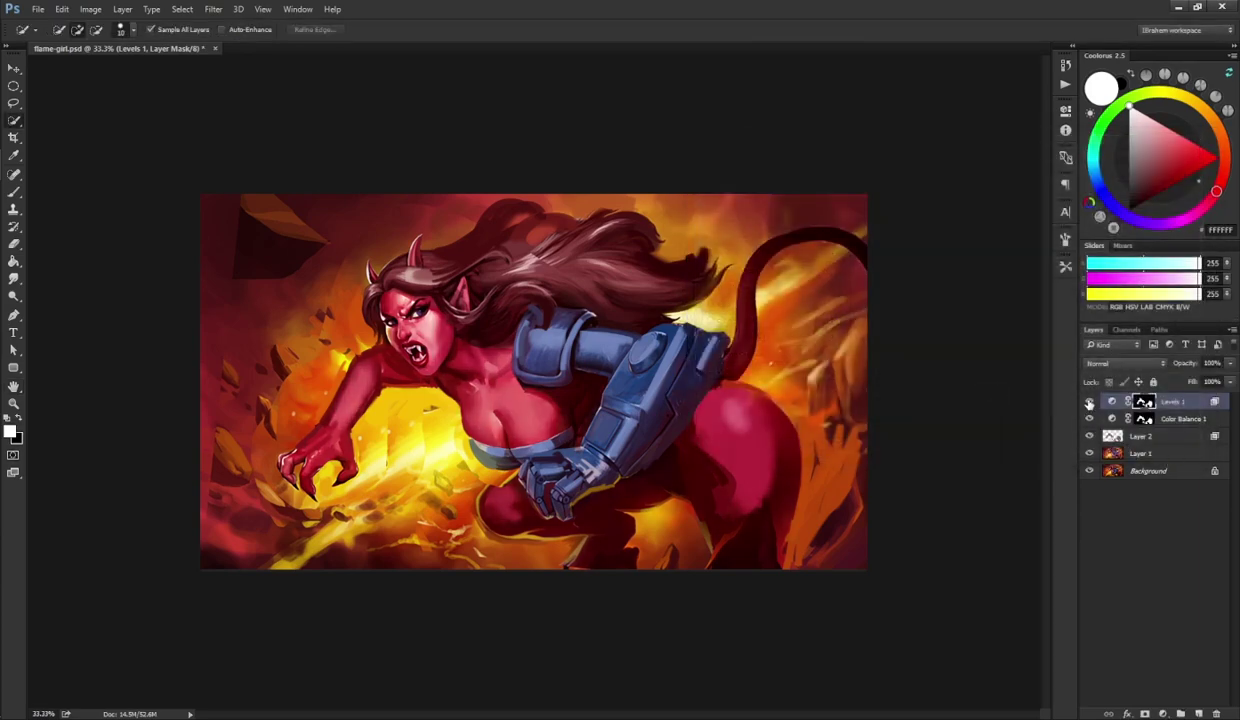
- Compare the painting with and without the Levels adjustment, and reduce the Levels layer's opacity to 65%
left_click(1089, 401)
left_click(1089, 402)
left_click(1229, 363)
left_click_drag(1205, 382, 1209, 382)
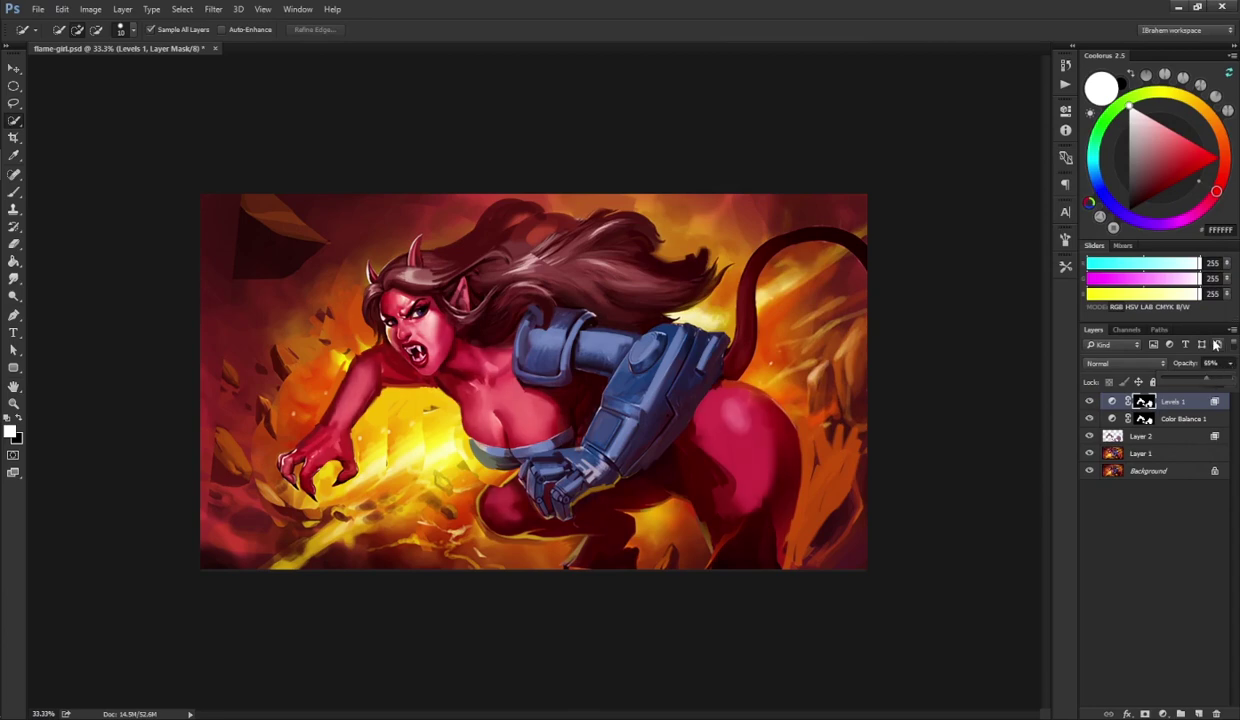
left_click(1215, 343)
- Flip the canvas horizontally and group Layer 2 with the Color Balance and Levels adjustment layers
key("ctrl+shift+h")
left_click(1125, 436, "shift")
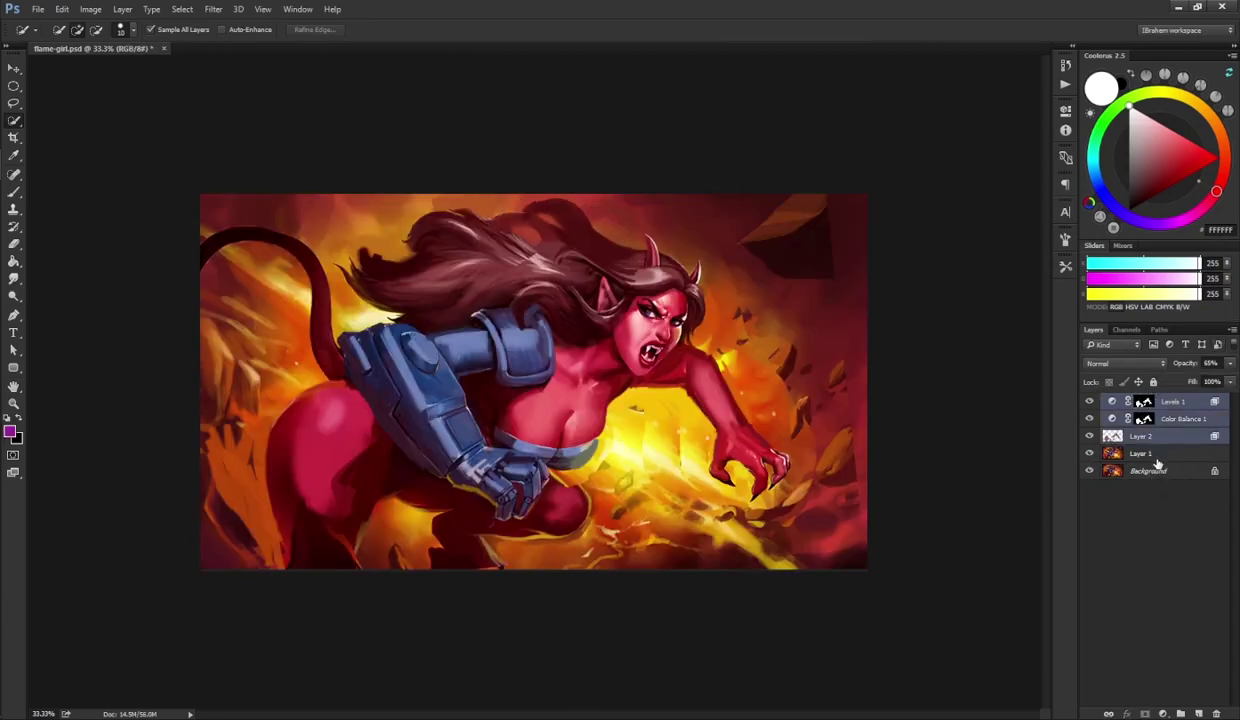
key("ctrl+g")
- Toggle Group 1's visibility repeatedly to compare the skin colour with and without the adjustments
left_click(1089, 401)
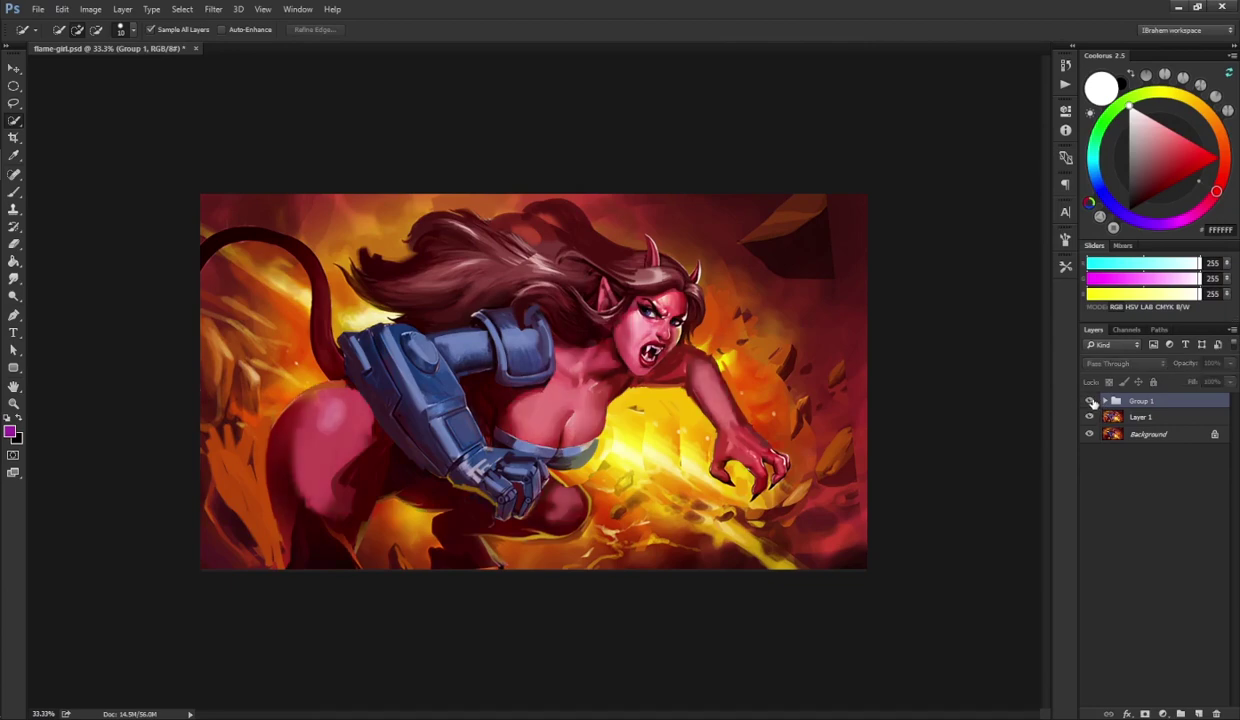
left_click(1089, 401)
left_click(1089, 401)
left_click(1089, 401)
left_click(1089, 401)
left_click(1089, 401)
left_click(1089, 401)
left_click(1089, 401)
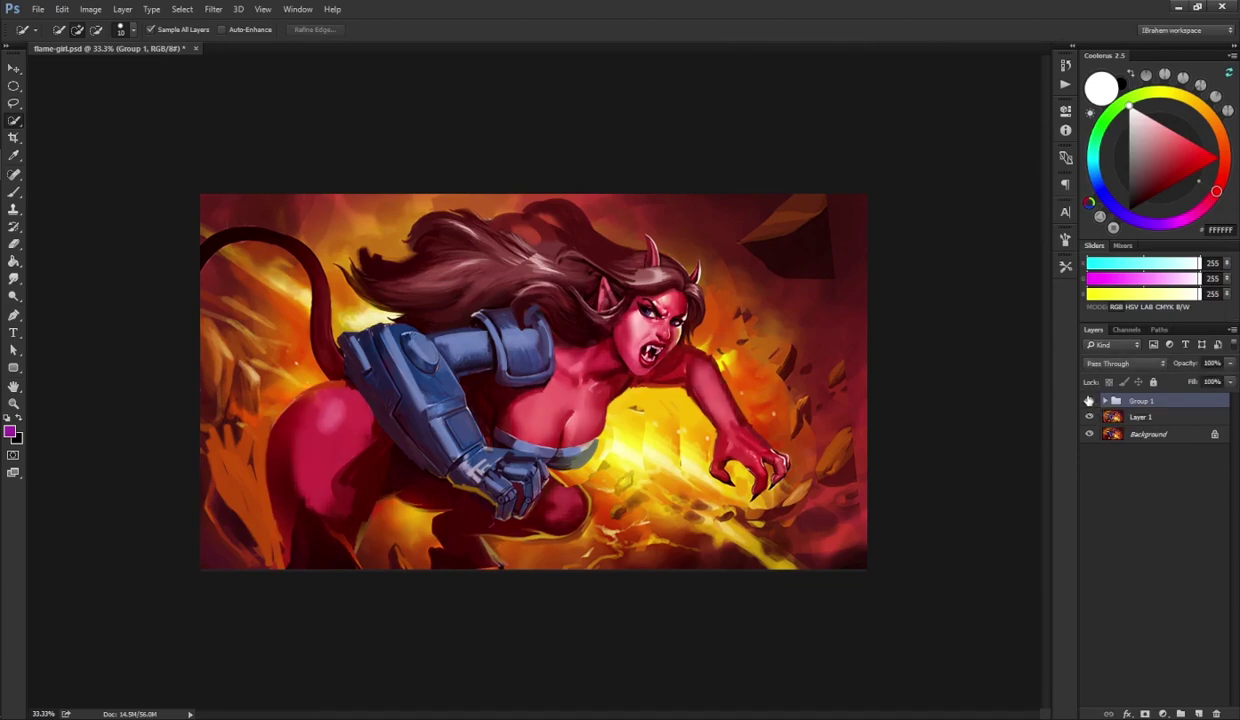
left_click(1089, 401)
left_click(1089, 401)
left_click(1089, 401)
left_click(1089, 401)
- Merge Group 1 together with Layer 1 into a single layer above the Background
key("ctrl+e")
key("ctrl+z")
left_click(1141, 419, "ctrl")
key("ctrl+e")
- Toggle the merged layer's visibility to compare the revised painting with the original Background
left_click(1089, 401)
left_click(1089, 401)
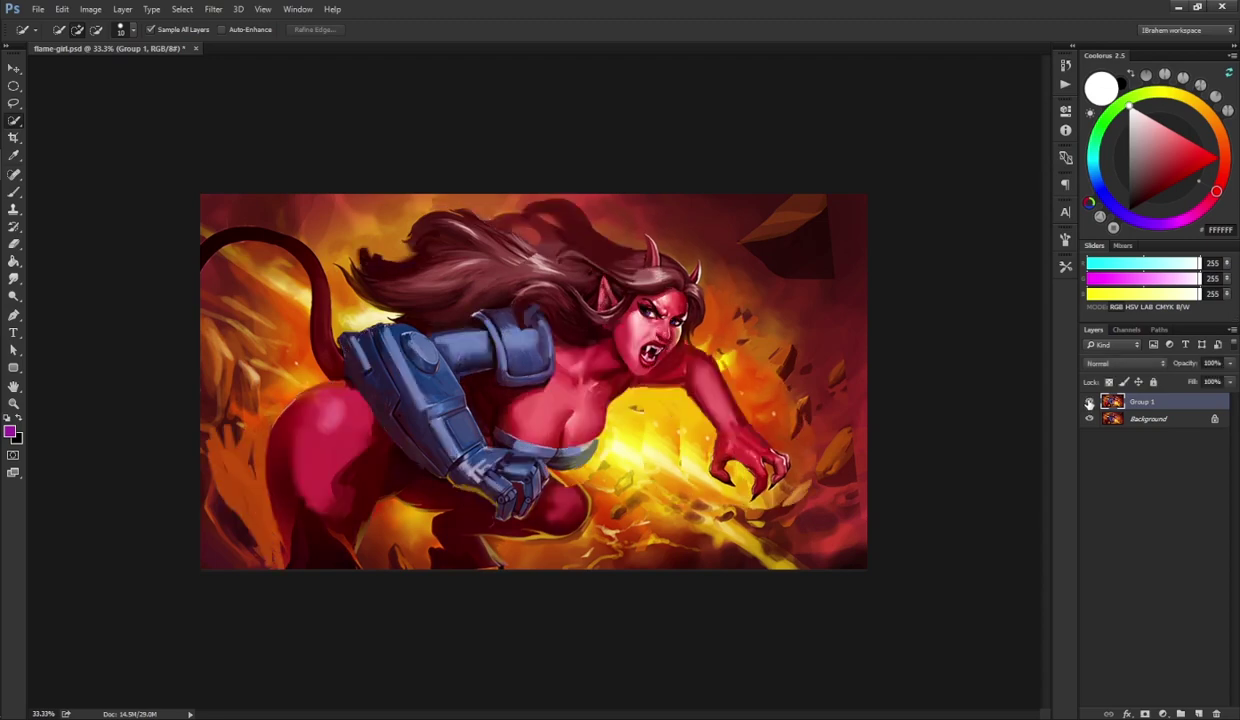
left_click(1089, 401)
left_click(1089, 401)
left_click(1089, 401)
left_click(1089, 401)
- Retouch the chest band, the bent knee and the outstretched arm with the Brush, using dark and red tones sampled from the painting
key("b")
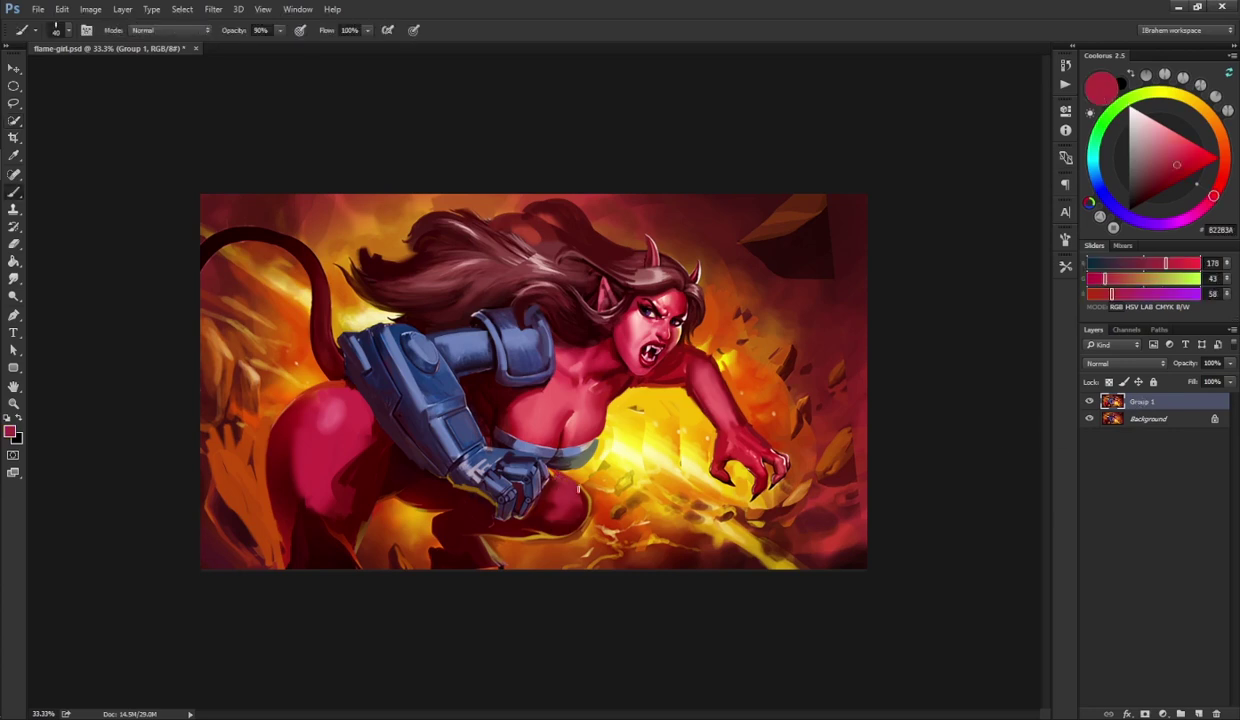
left_click(562, 470, "alt")
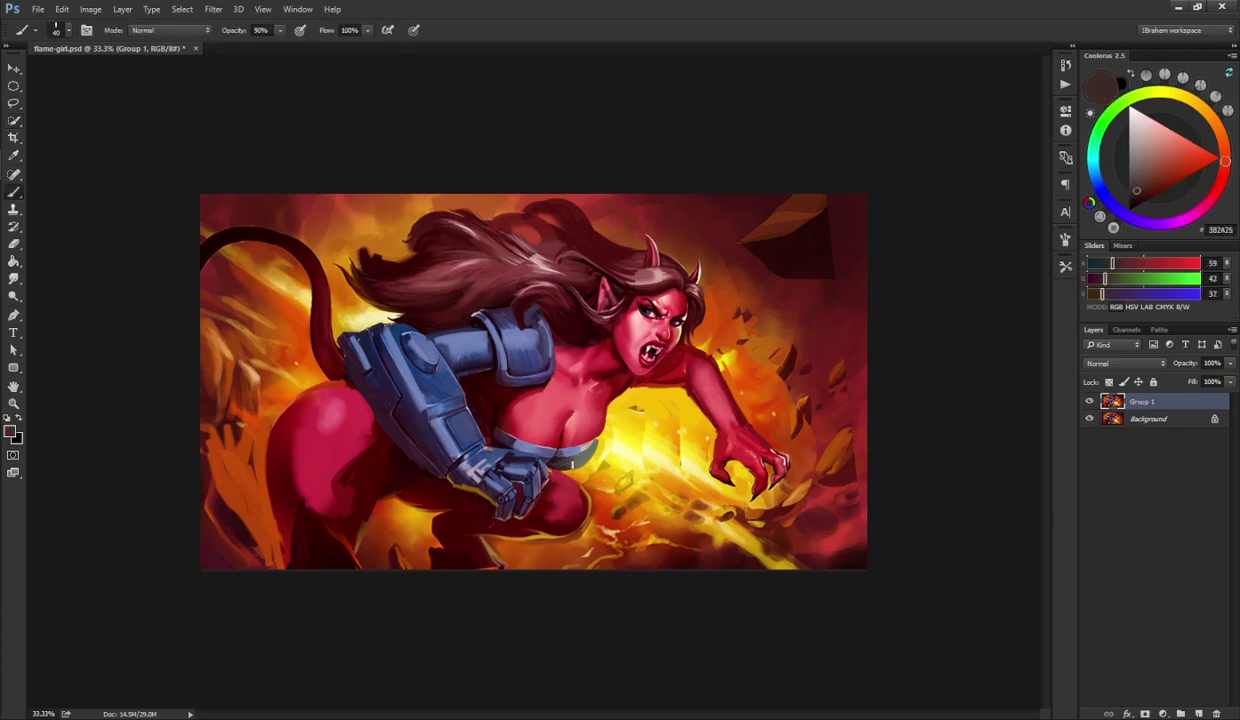
left_click(580, 498, "alt")
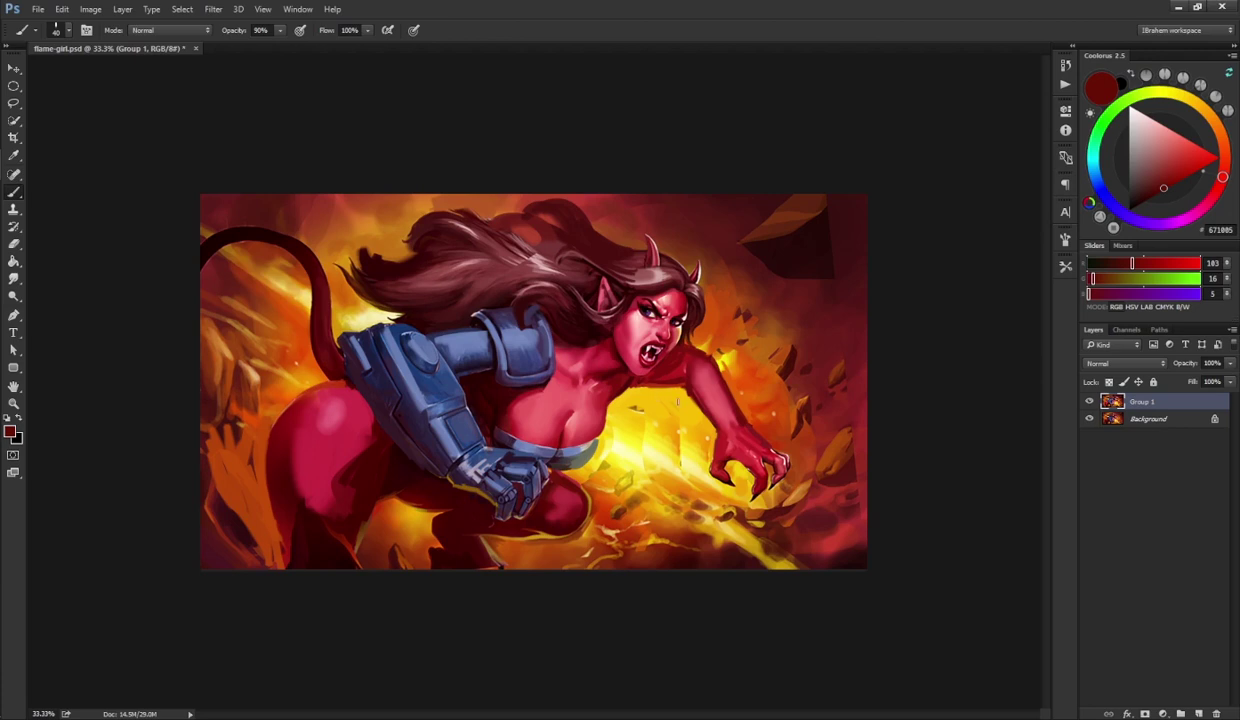
left_click(716, 430, "alt")
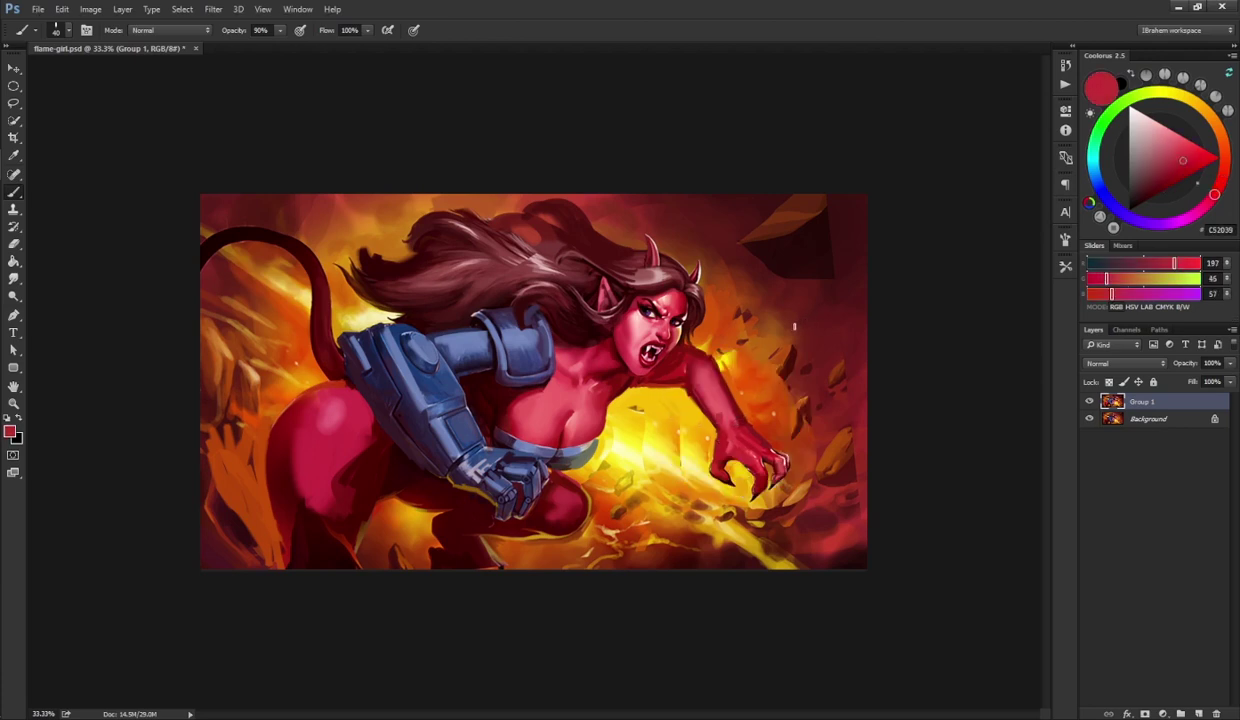
left_click(582, 320, "alt")
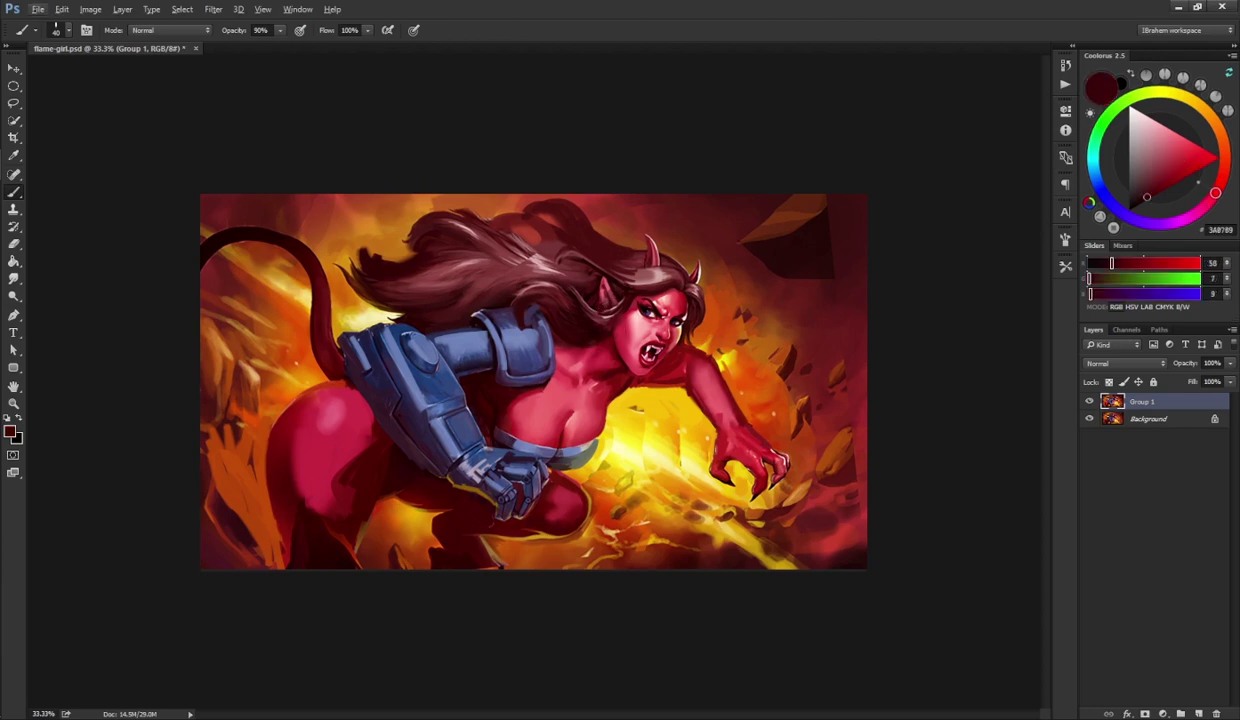
- Repaint both horns in deep red #A02929, clean up their edges with sampled background colours, and sample a pink skin highlight
left_click(637, 250, "alt")
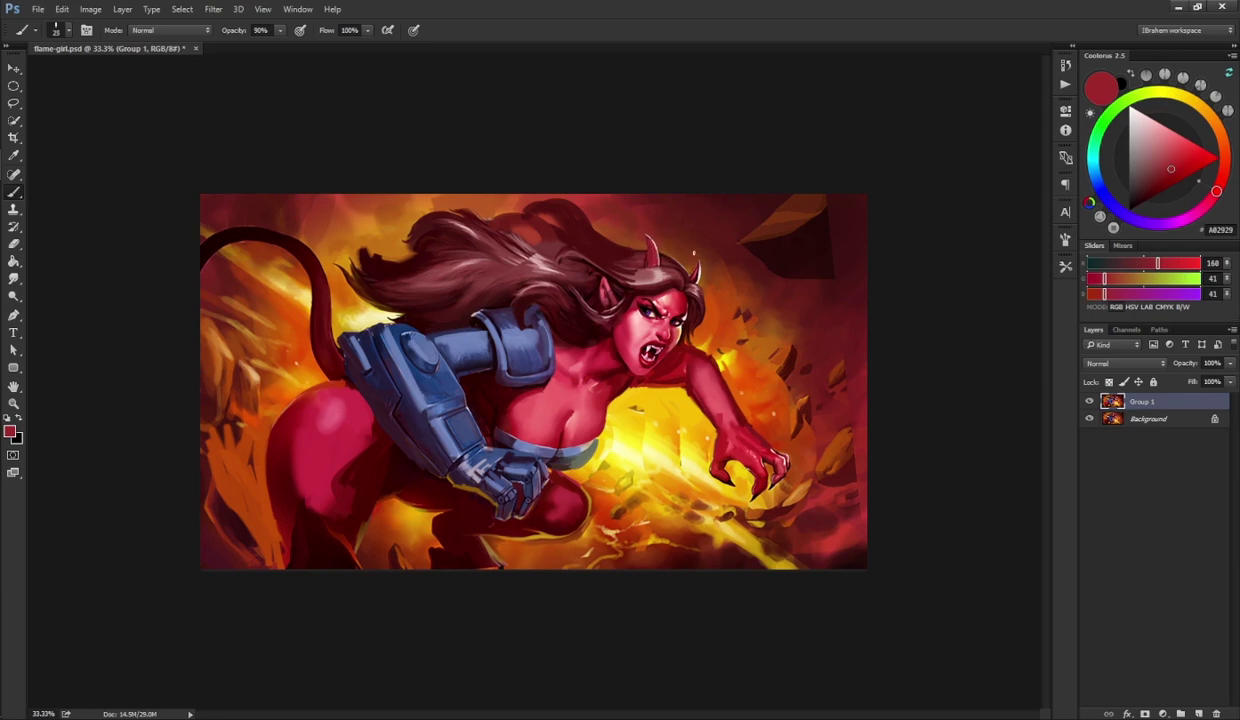
left_click_drag(699, 261, 698, 272)
left_click(688, 258, "alt")
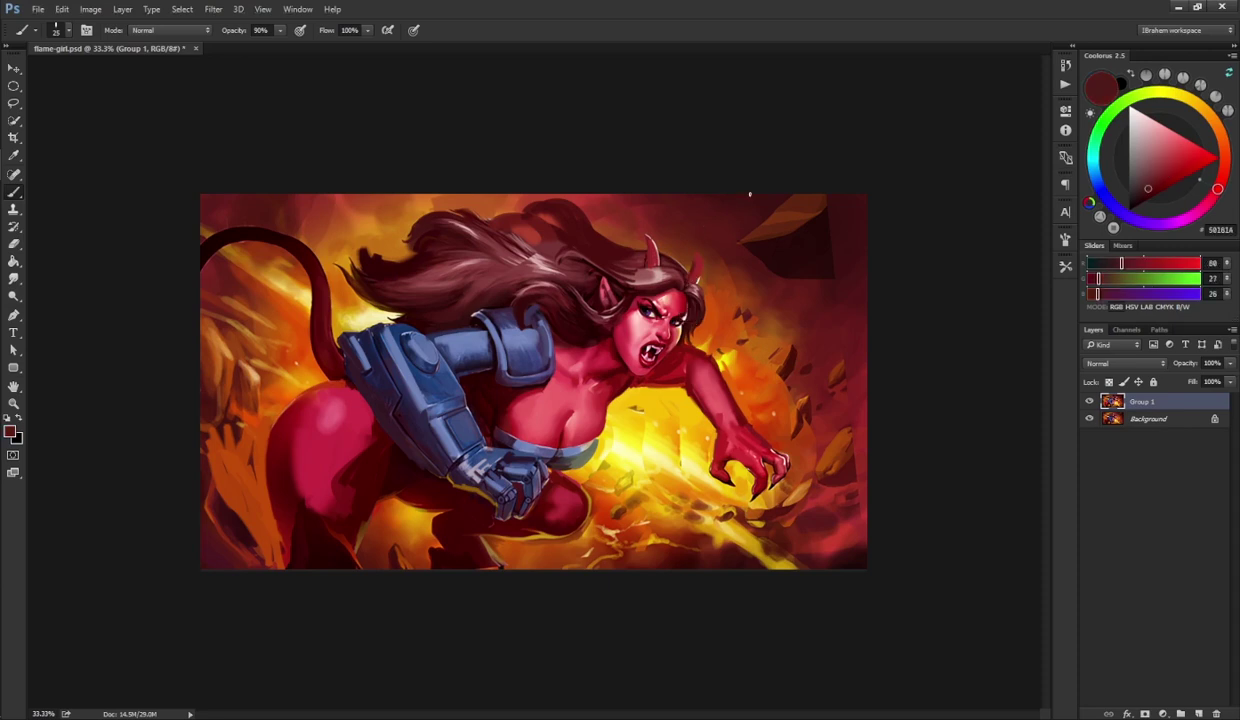
left_click(684, 254, "alt")
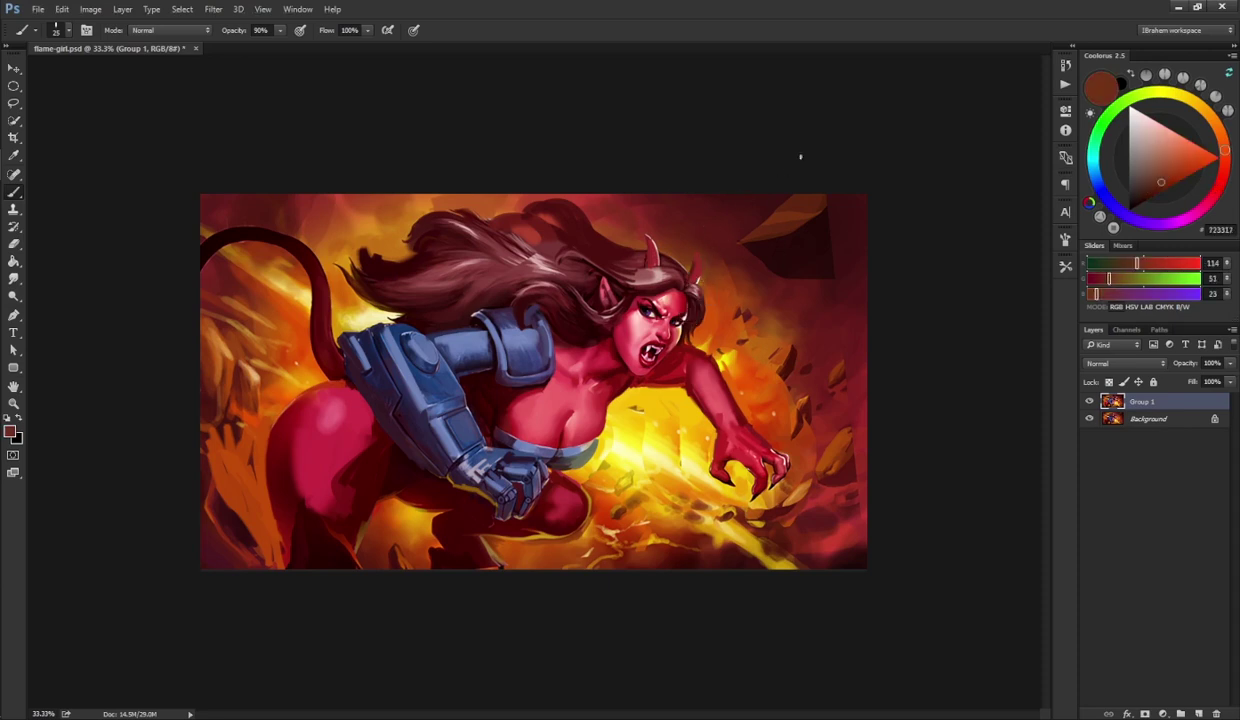
left_click(647, 240, "alt")
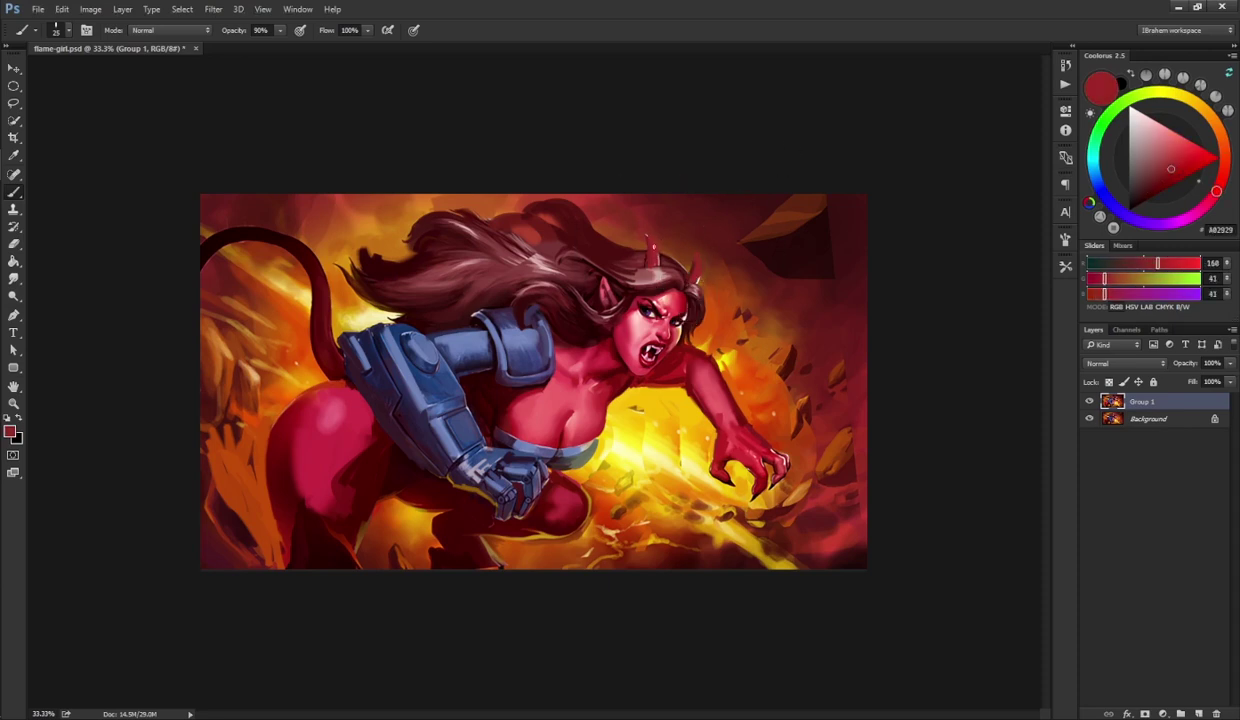
left_click(648, 295, "alt")
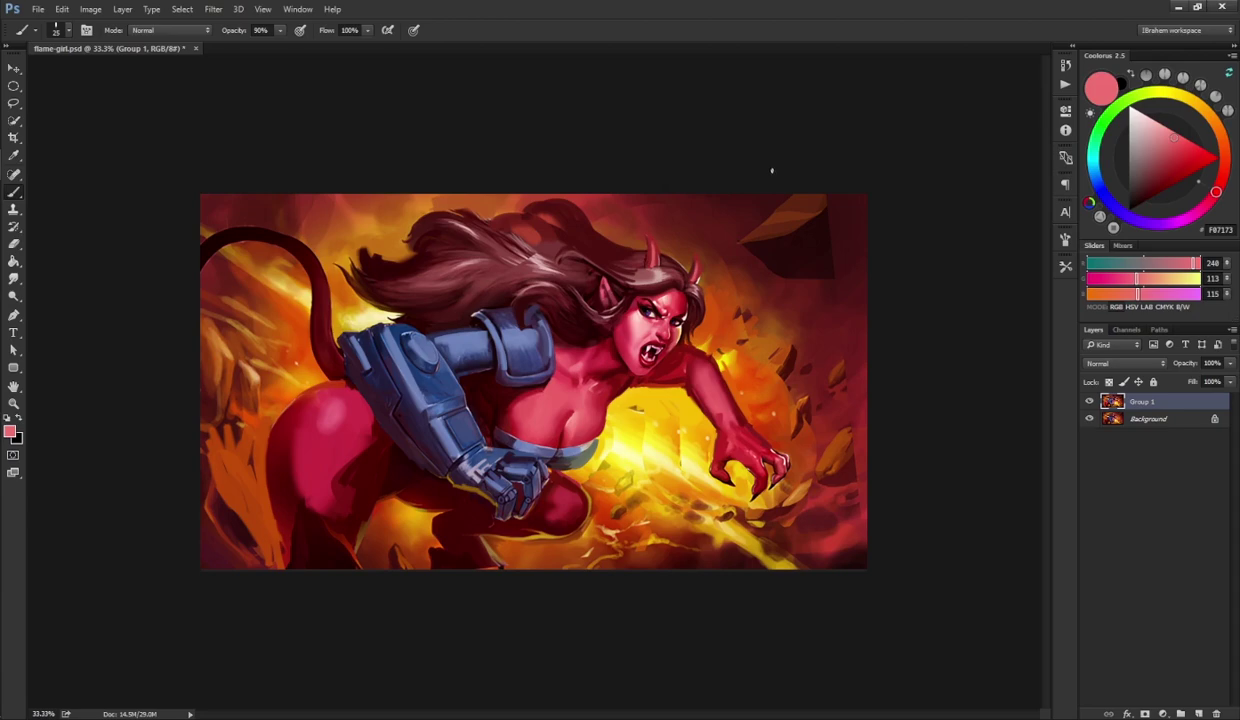
- Paint light blue highlights on the shoulder plate and the round elbow joint of the mechanical arm, blending with sampled armour blues
left_click(518, 335, "alt")
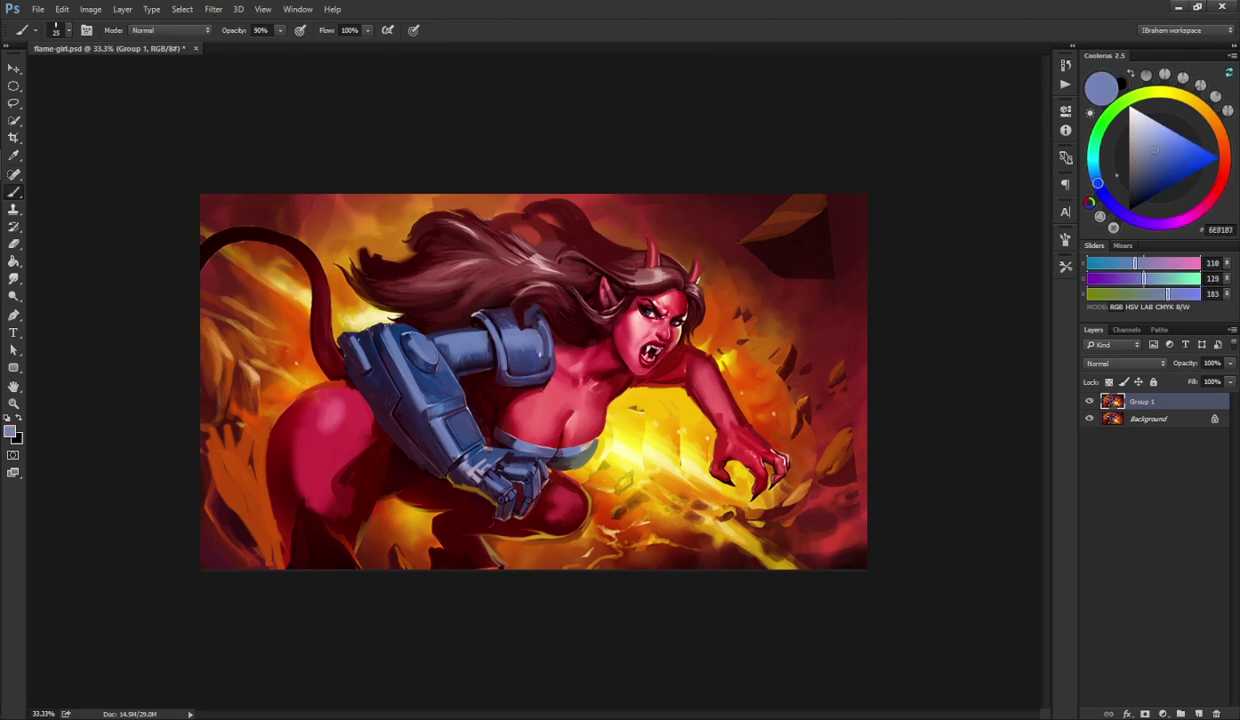
left_click(432, 350, "alt")
left_click(476, 321, "alt")
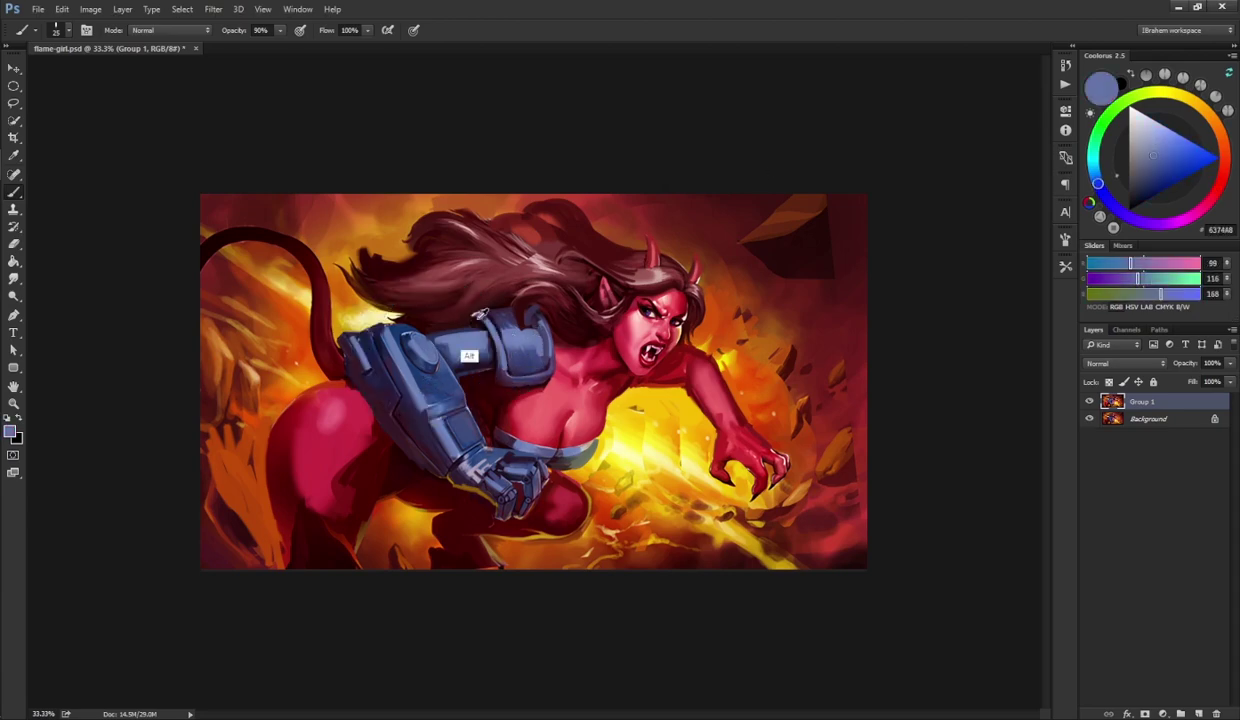
left_click(1160, 131)
left_click_drag(496, 329, 501, 352)
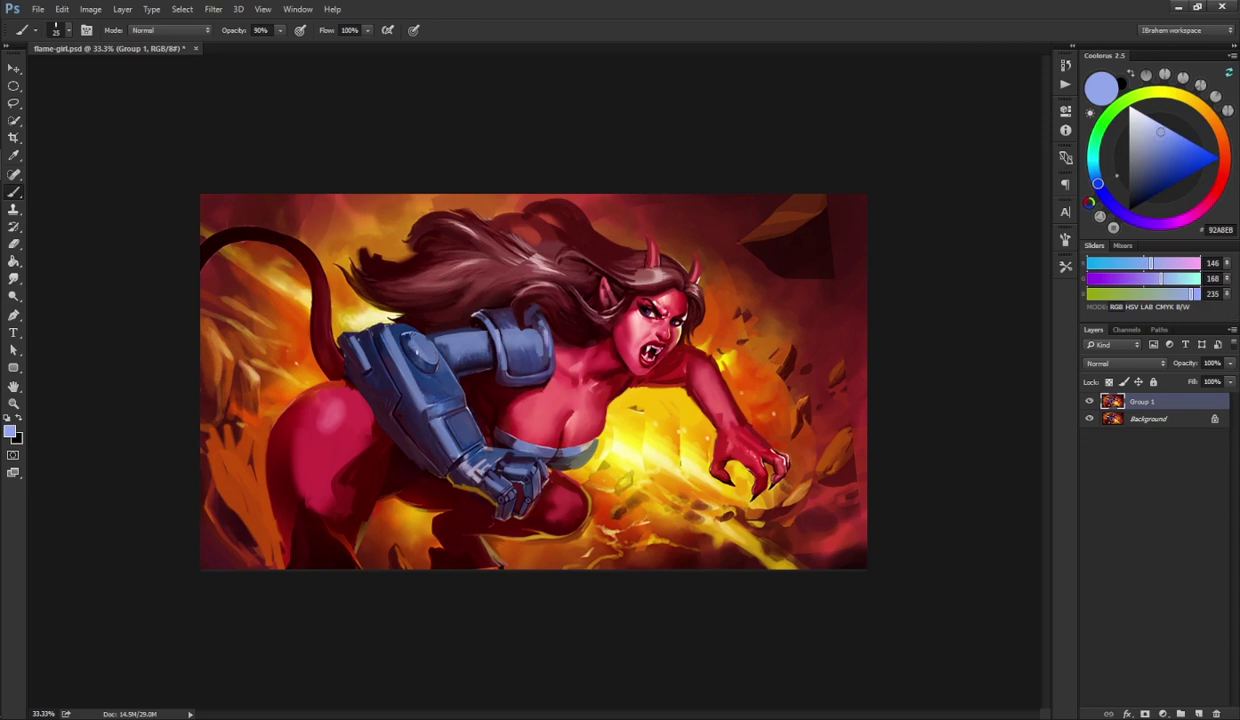
left_click(414, 342, "alt")
left_click(418, 348, "alt")
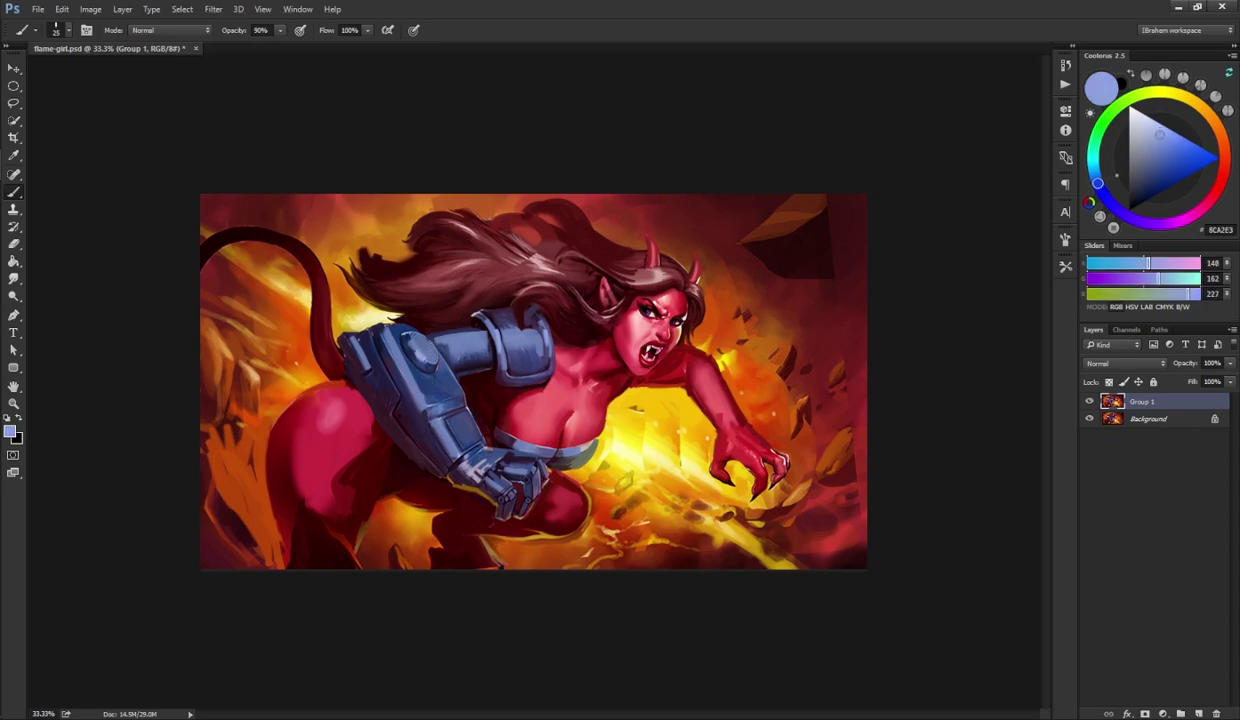
left_click(425, 358, "alt")
left_click(406, 346, "alt")
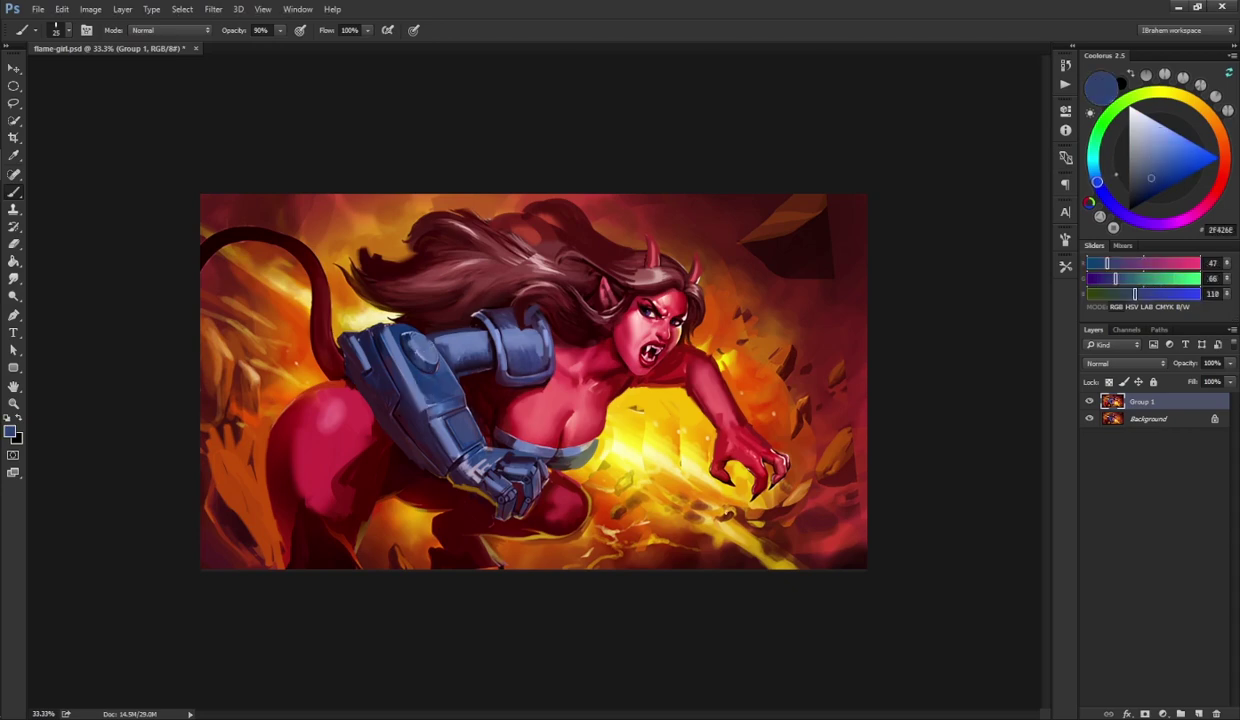
- Paint crimson light #CC2C47 along the tail, smudge it, and blend it with a darker red sampled from the tail
left_click(300, 418, "alt")
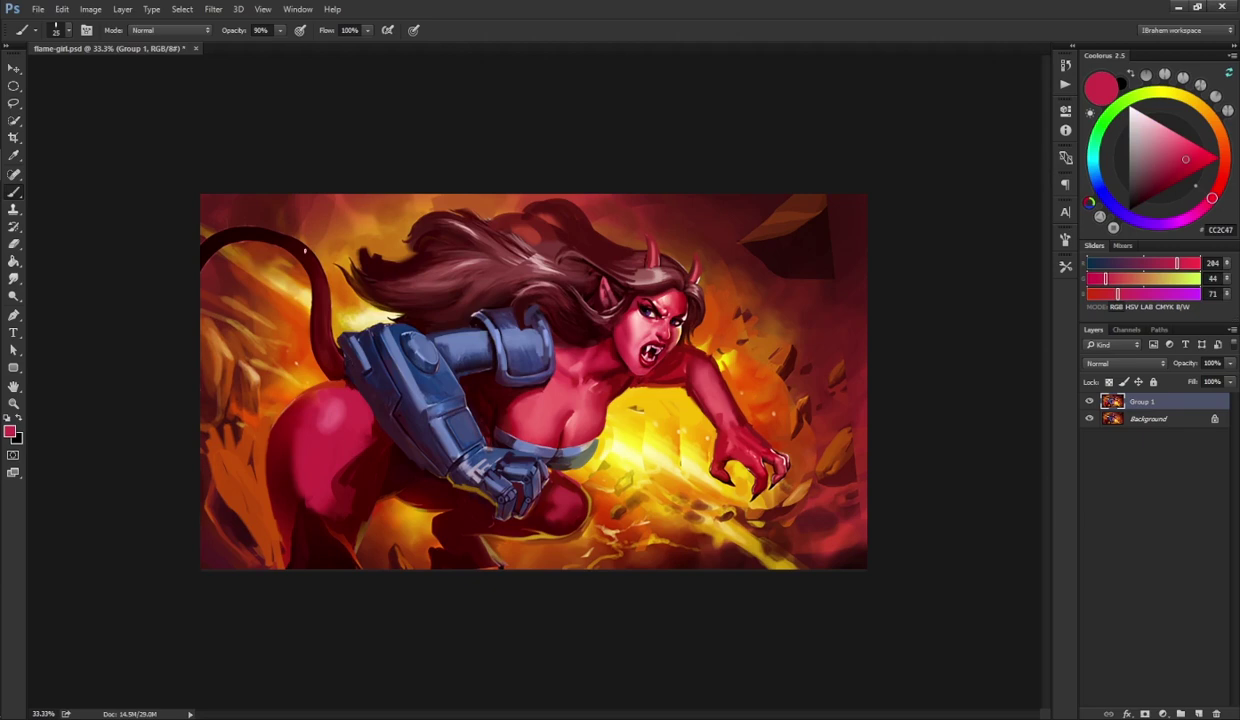
left_click_drag(305, 250, 330, 352)
key("r")
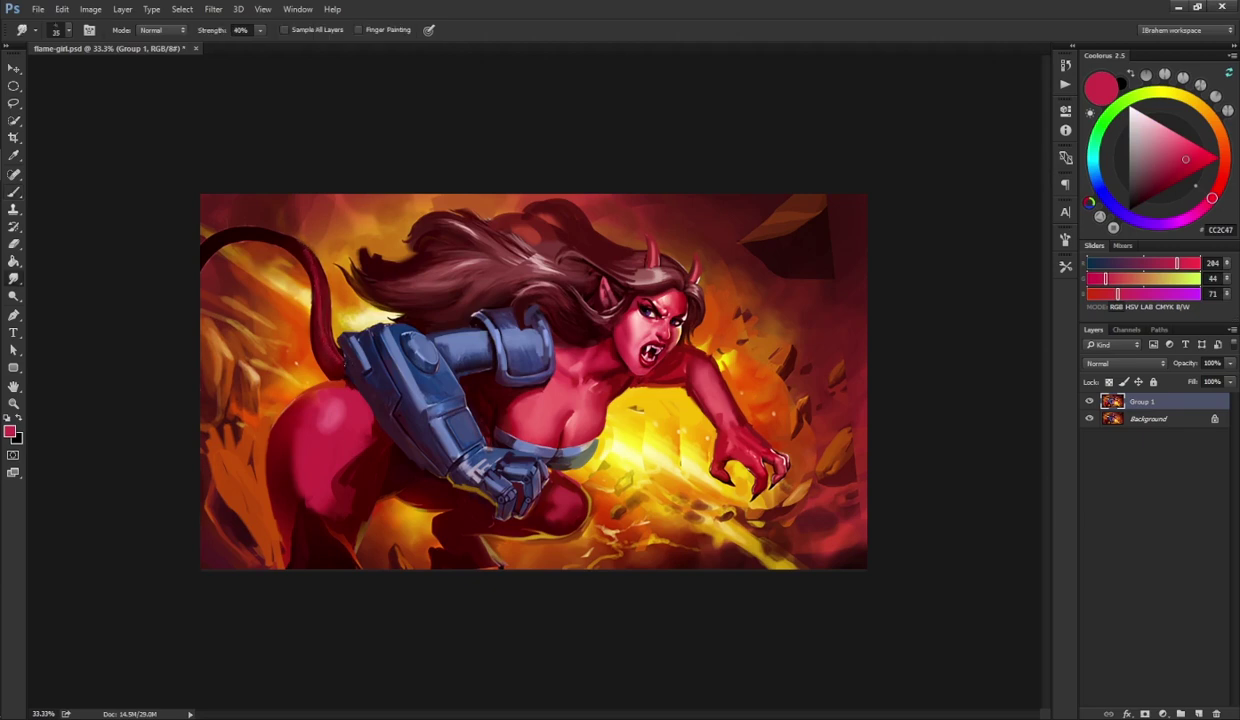
key("b")
left_click(278, 236, "alt")
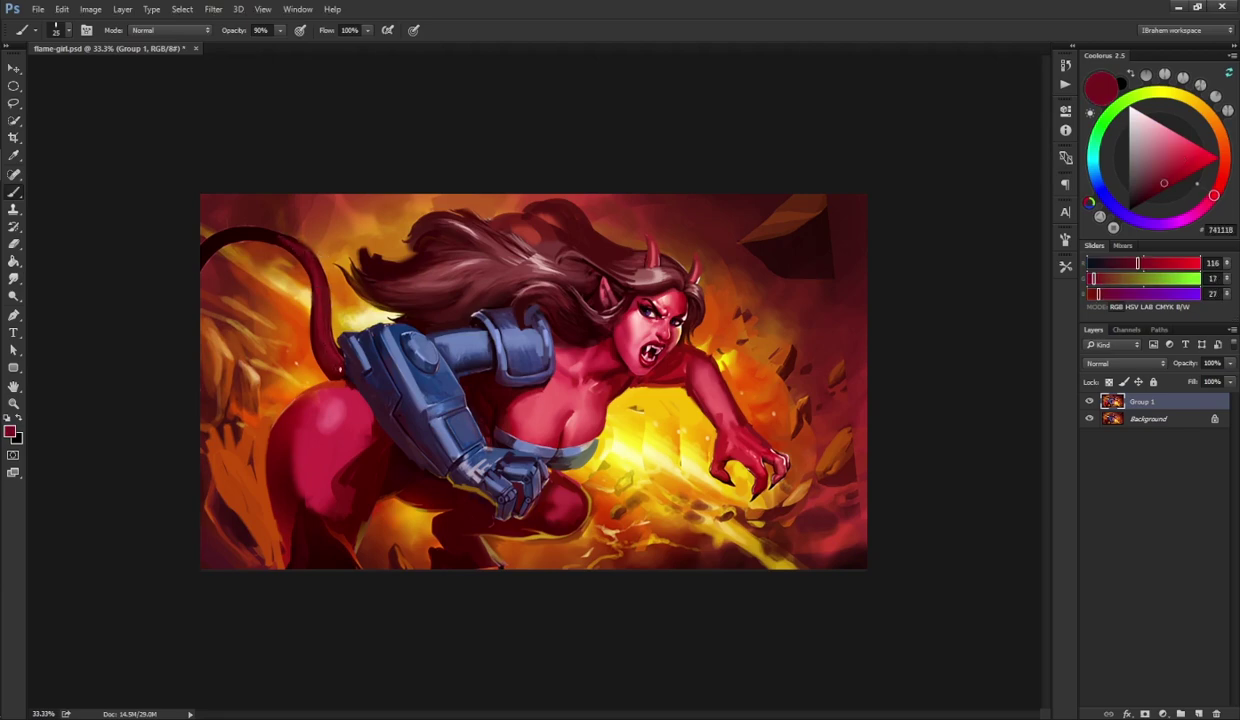
- Refine the neck and chest shading with sampled reds, and touch up the shoulder armour in dark blue #3D4075
left_click(601, 377, "alt")
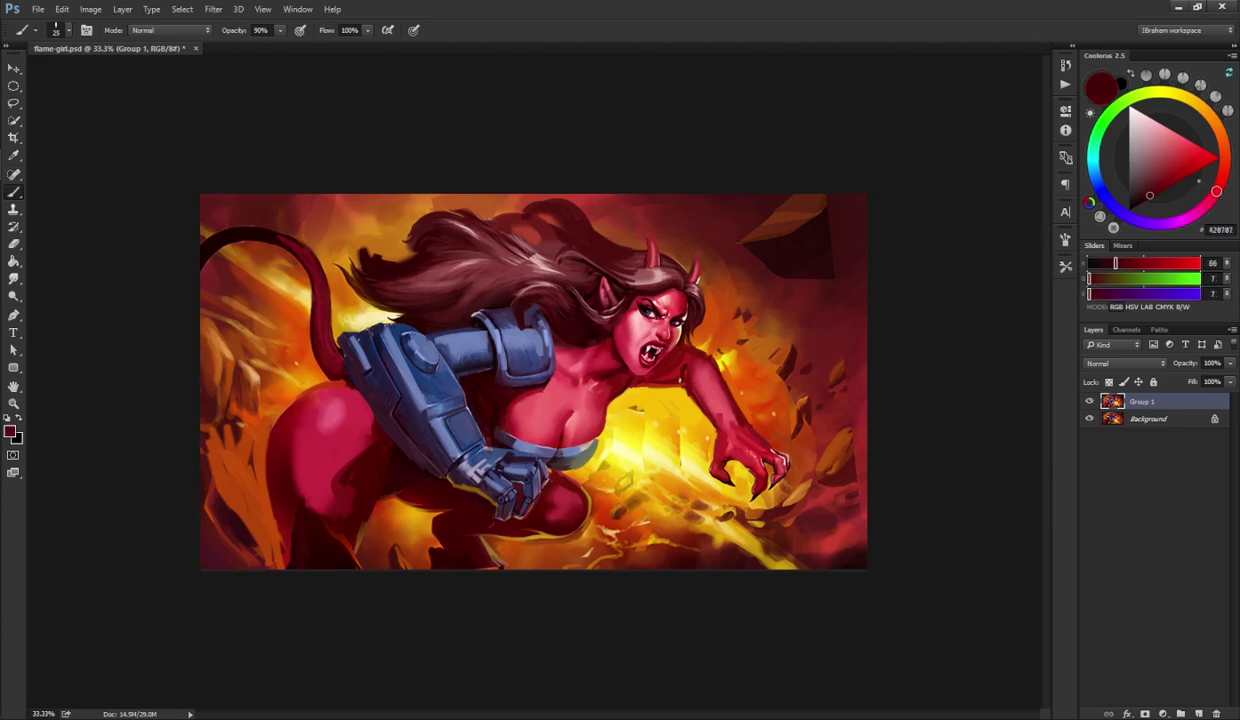
key("r")
key("b")
left_click(566, 386, "alt")
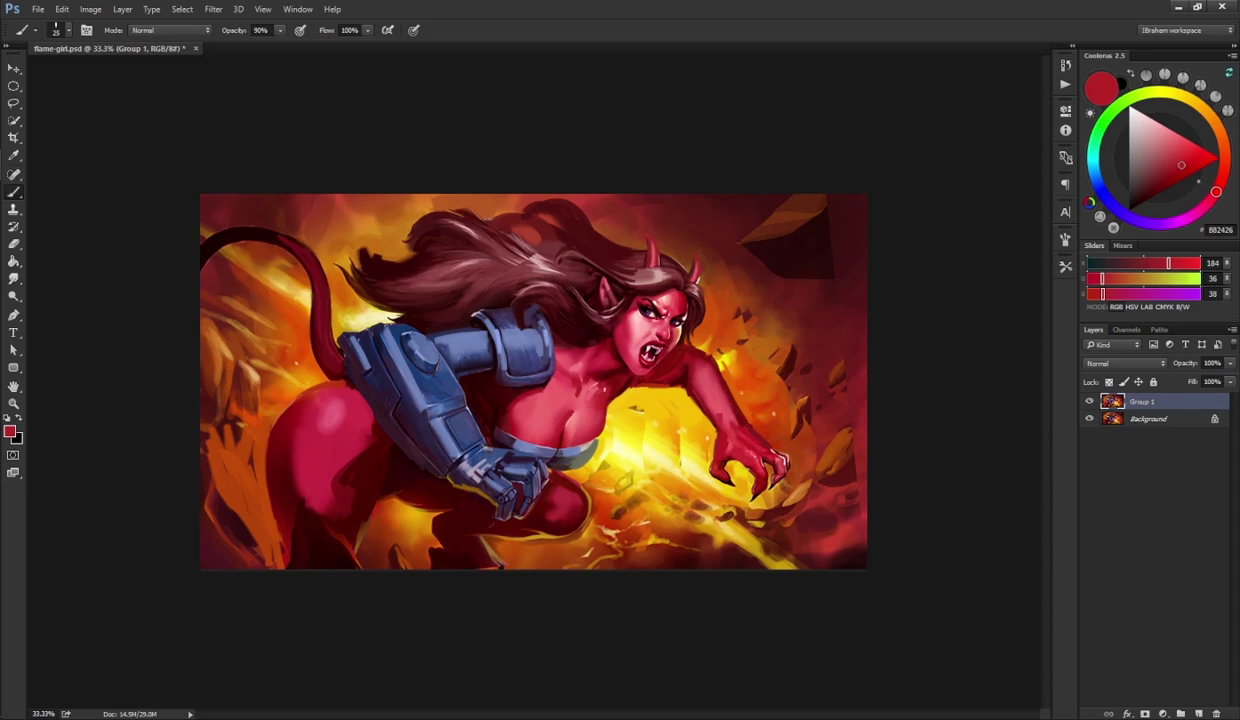
left_click(592, 410, "alt")
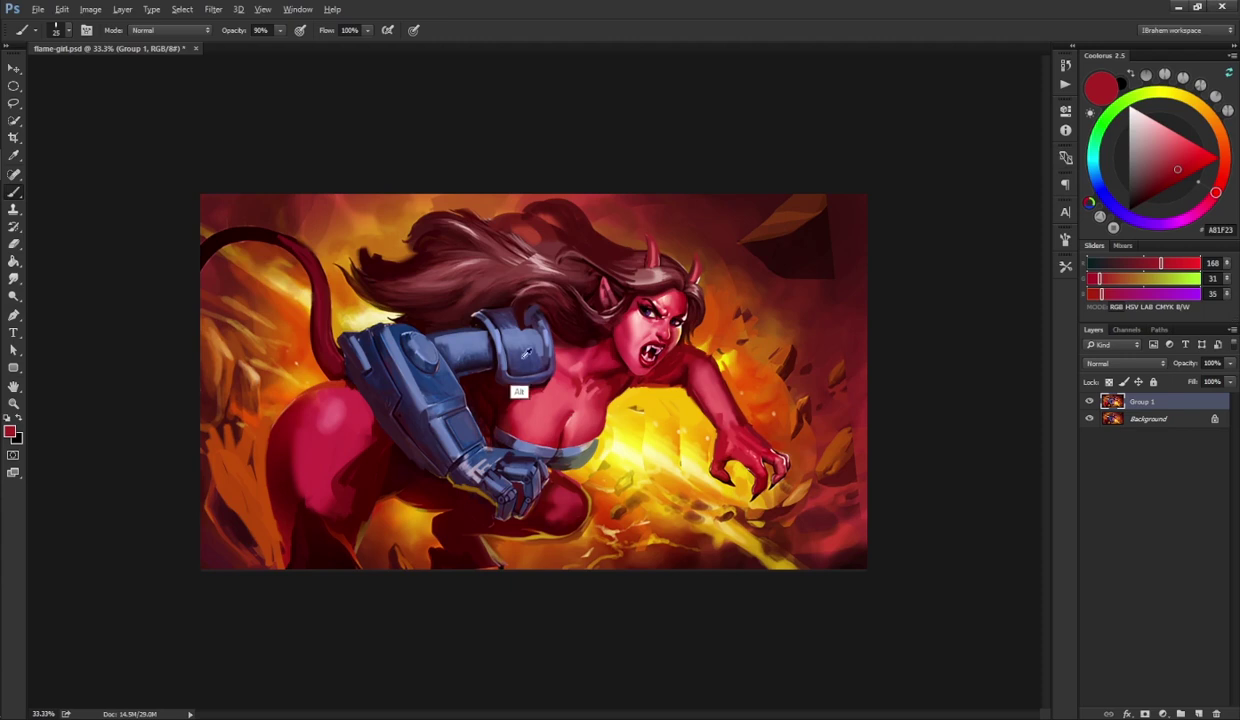
left_click(522, 320, "alt")
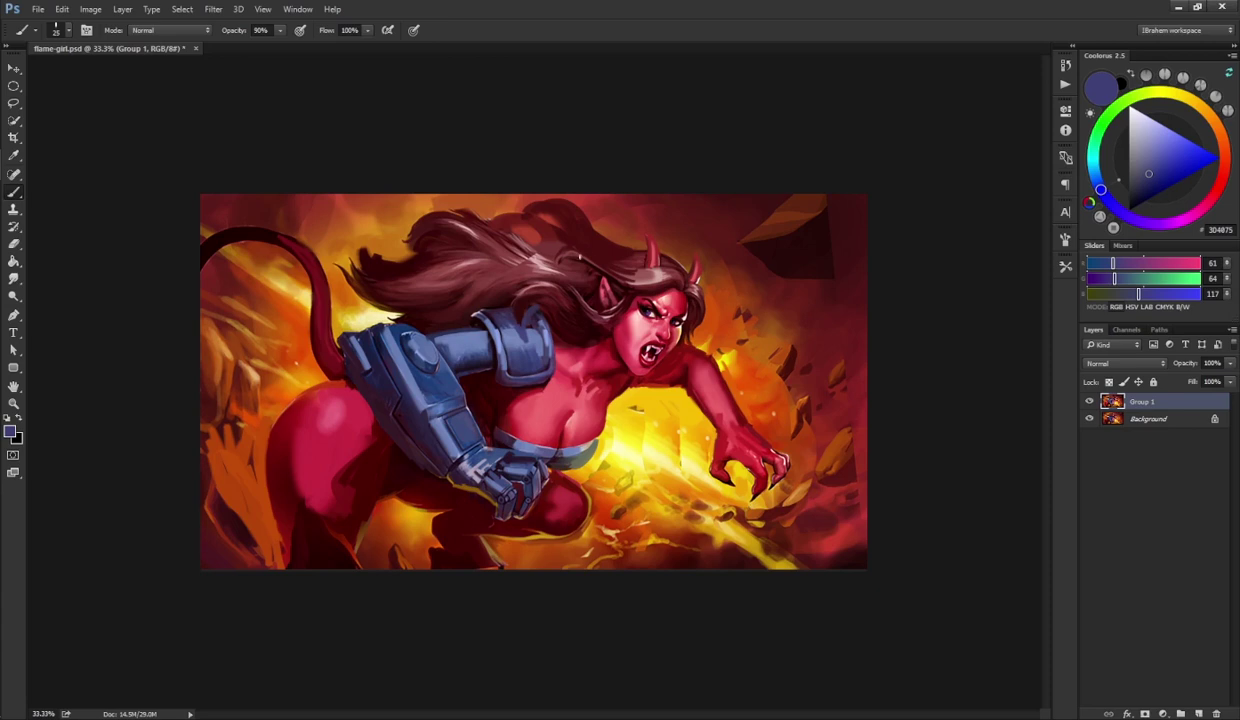
- Select the hair with the Quick Selection tool, excluding the face, neck and shoulder armour
key("w")
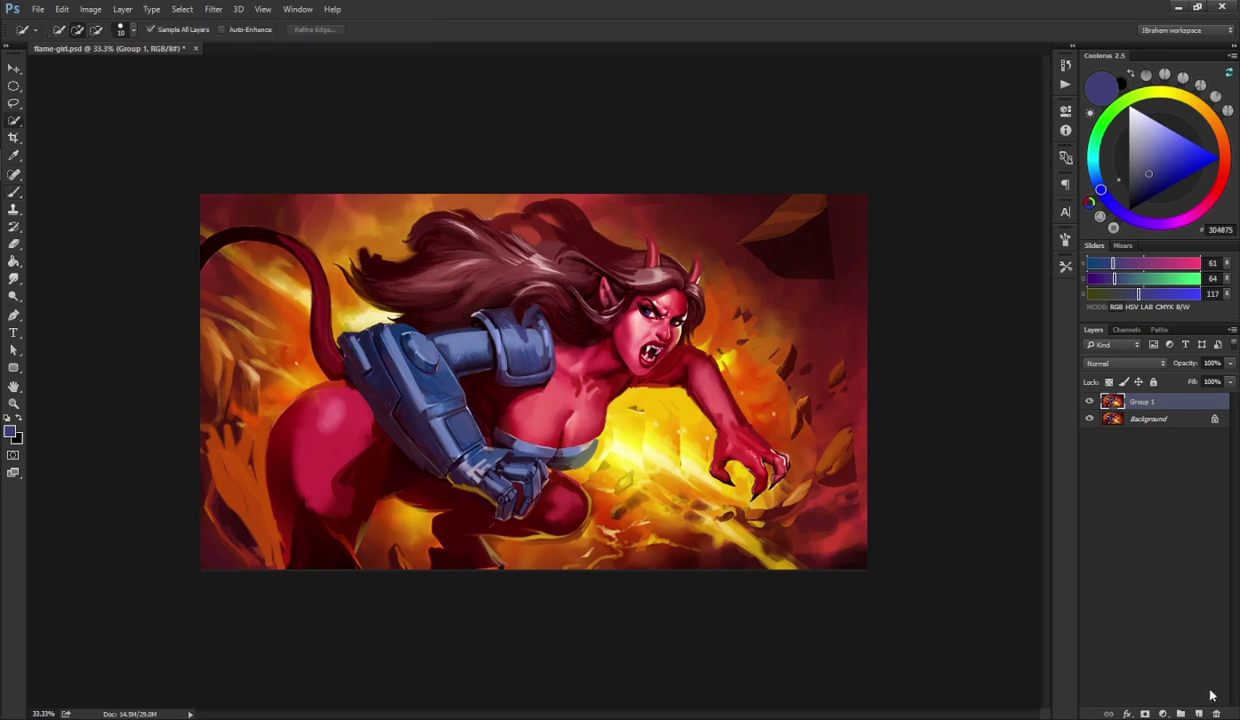
mouse_move(578, 313)
left_mouse_down()
mouse_move(488, 247)
mouse_move(570, 250)
mouse_move(600, 298)
mouse_move(630, 262)
mouse_move(668, 286)
mouse_move(658, 265)
left_mouse_up()
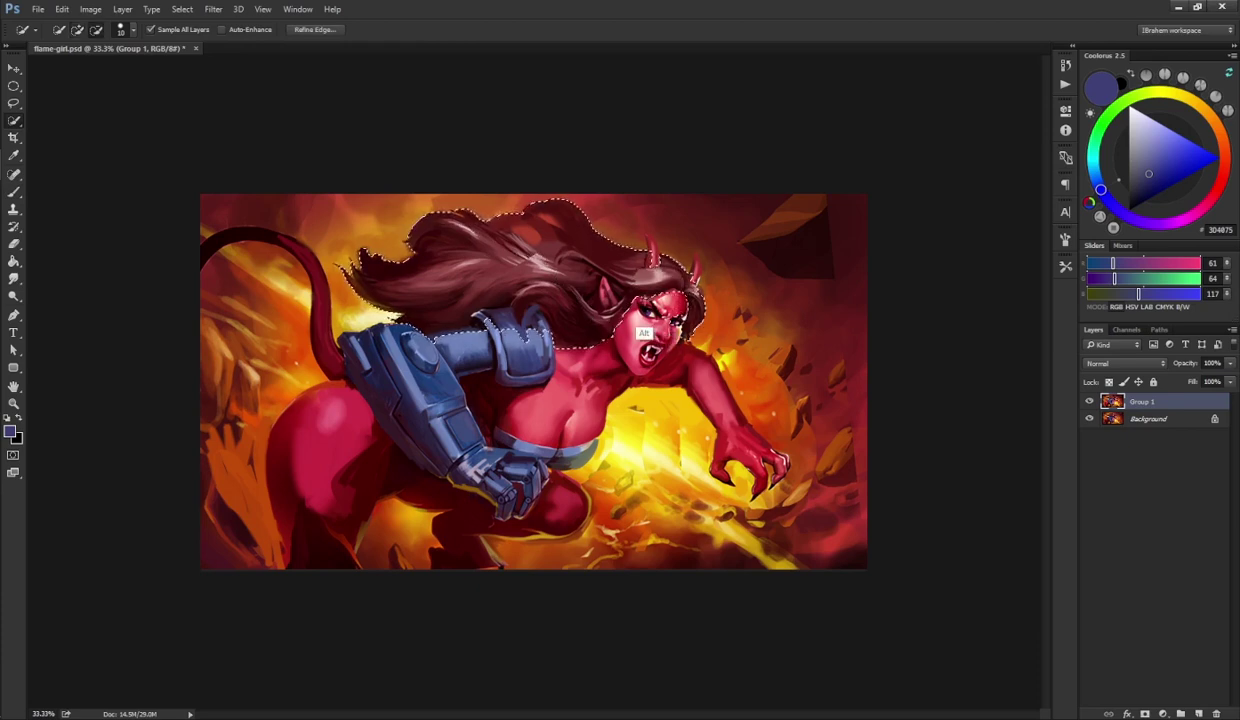
mouse_move(584, 338)
left_mouse_down()
mouse_move(585, 377)
mouse_move(488, 342)
mouse_move(405, 353)
left_mouse_up()
left_click_drag(410, 305, 428, 311)
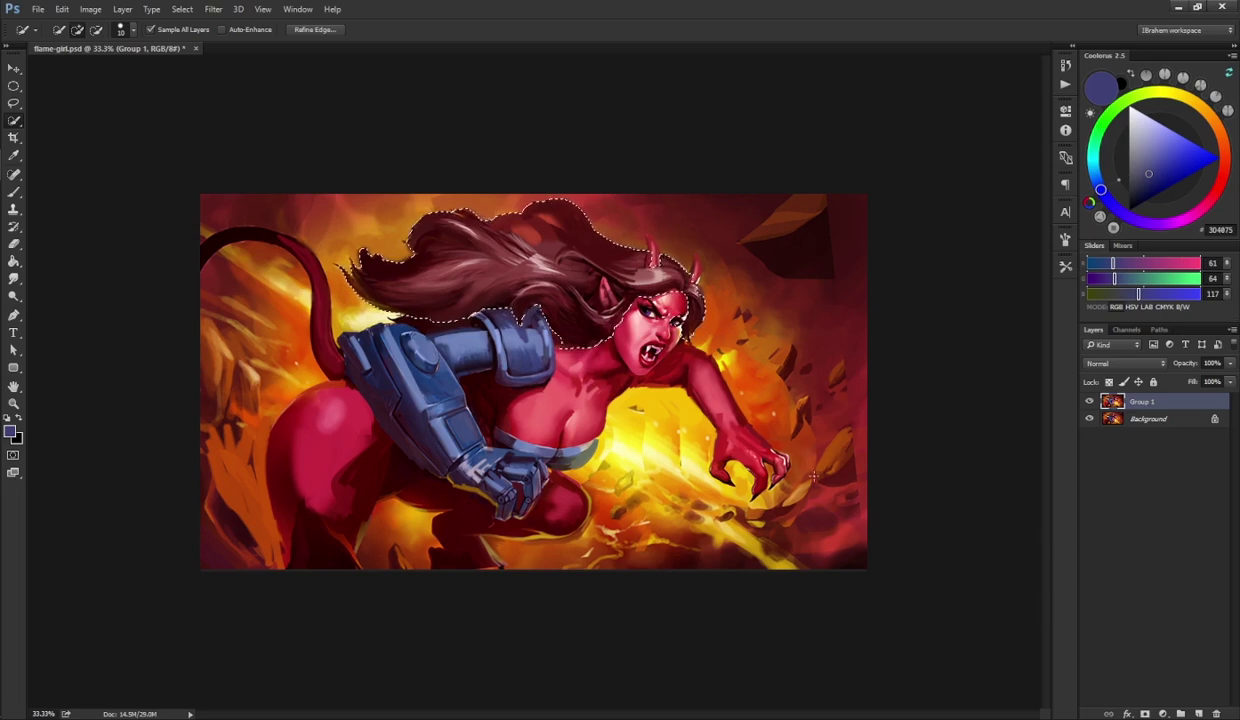
- Fill the hair selection with muted red #753D47 on a new layer, deselect, and set the layer's blend mode to Overlay
left_click(1198, 713)
left_click_drag(1200, 208, 1178, 176)
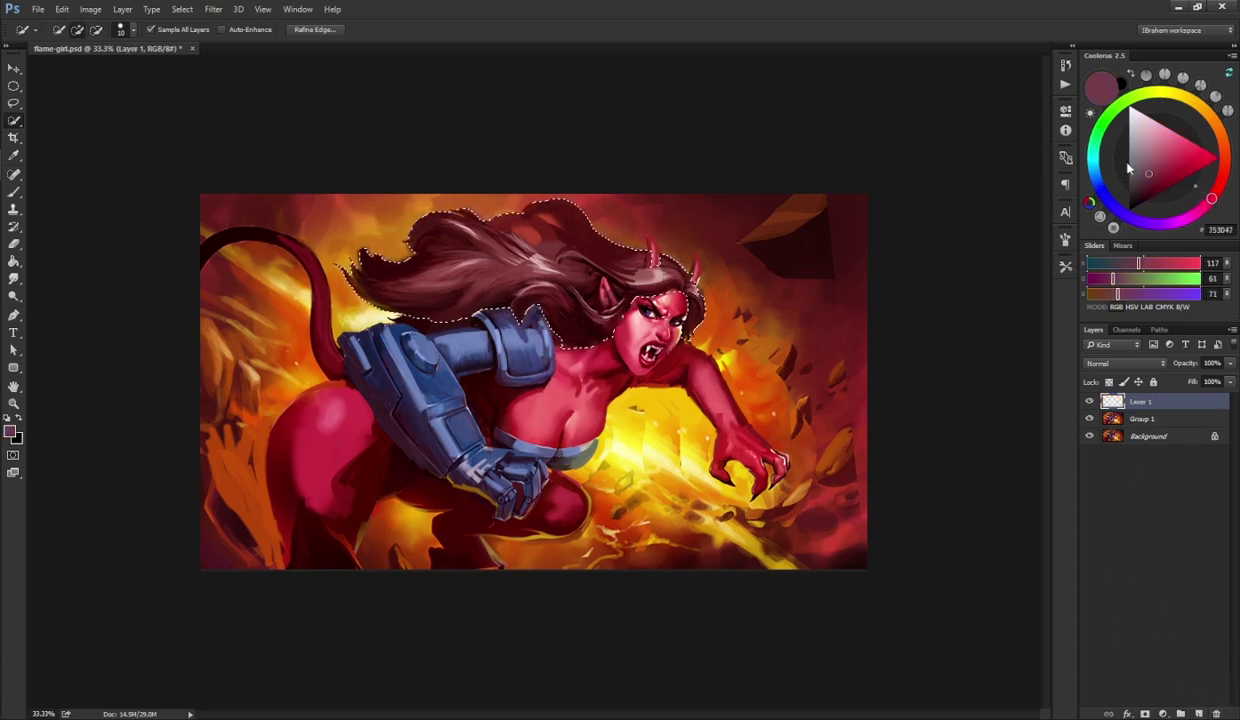
key("alt+BackSpace")
key("ctrl+d")
left_click(1163, 363)
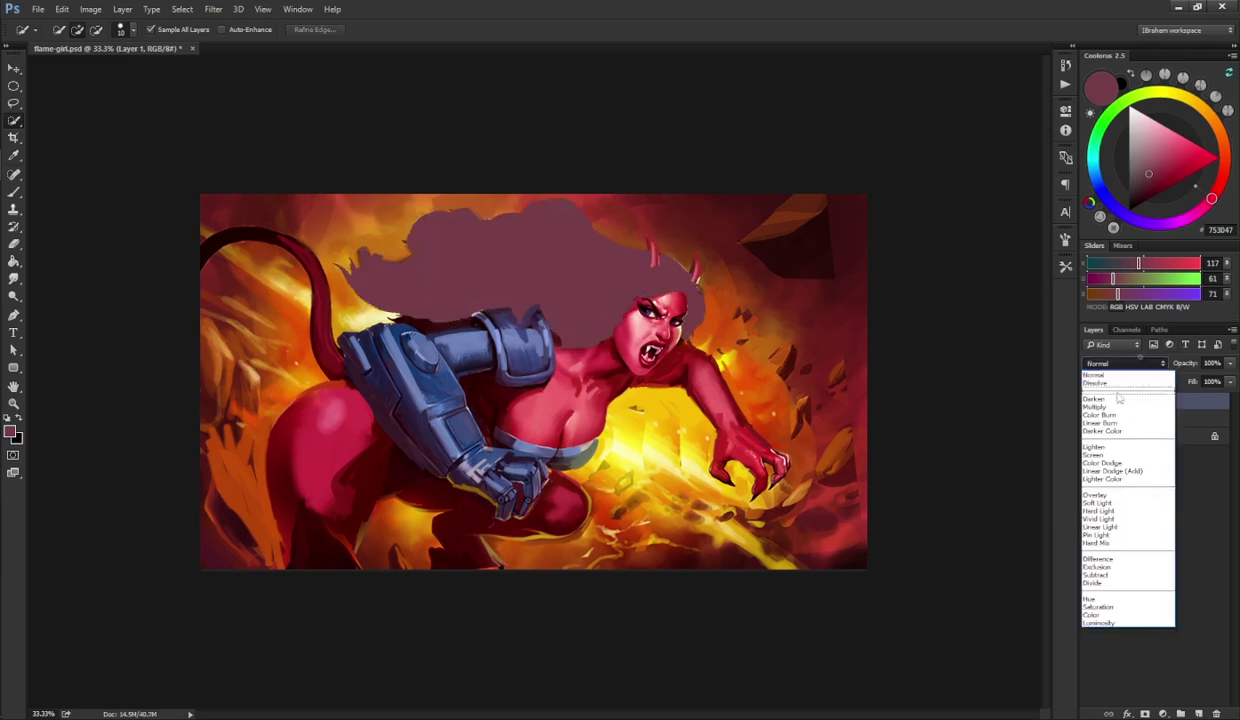
left_click(1105, 484)
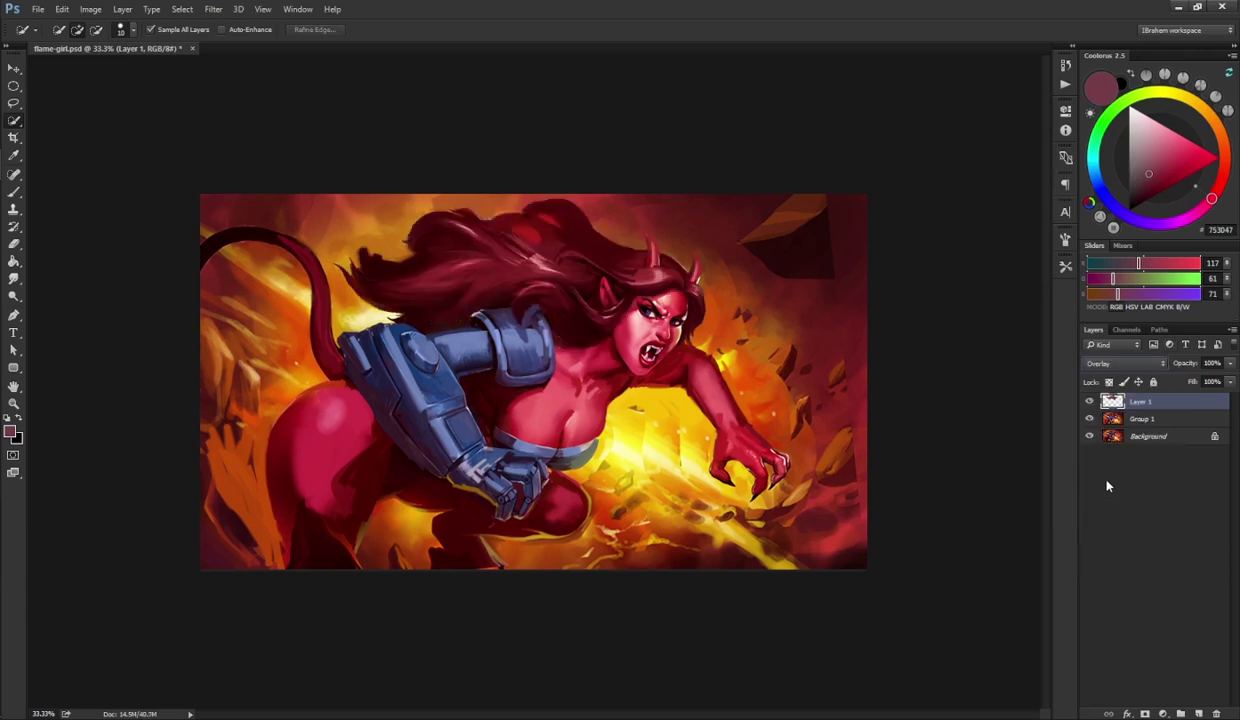
- Toggle the hair colour layer's visibility to compare the hair with and without the red tint
left_click(1084, 403)
left_click(1085, 404)
left_click(1086, 404)
left_click(1086, 404)
left_click(1087, 405)
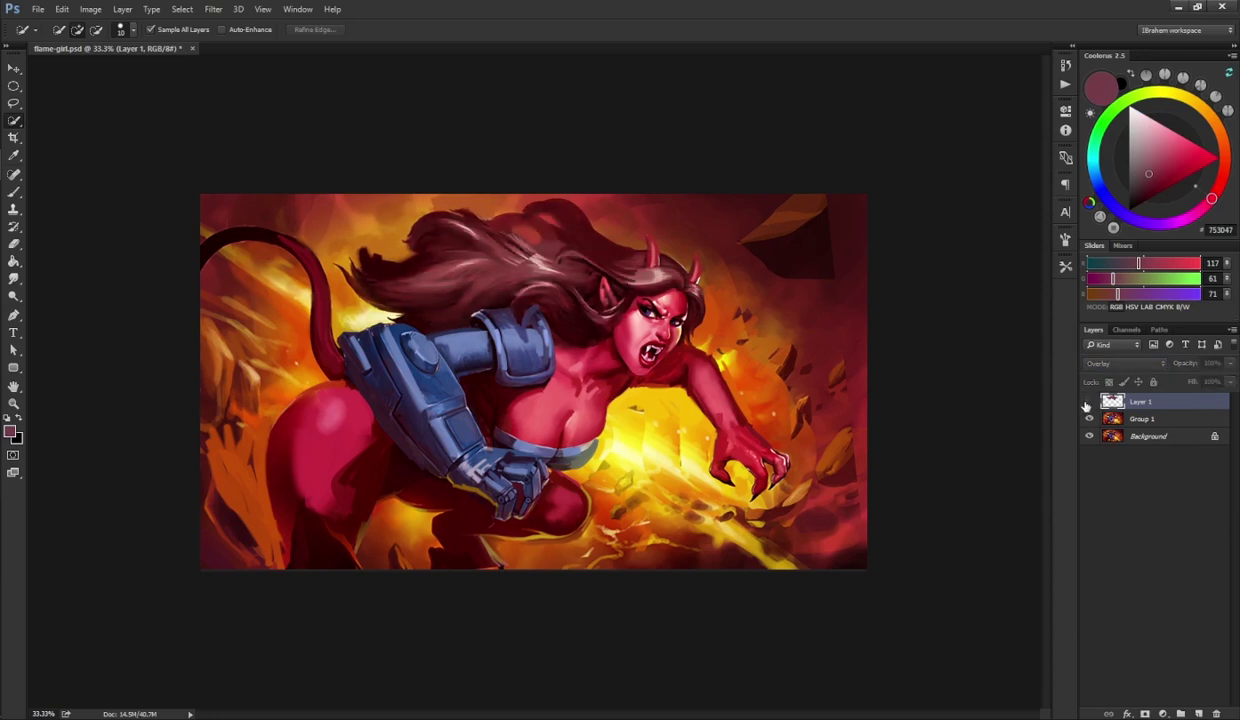
left_click(1087, 404)
left_click(1087, 404)
left_click(1087, 404)
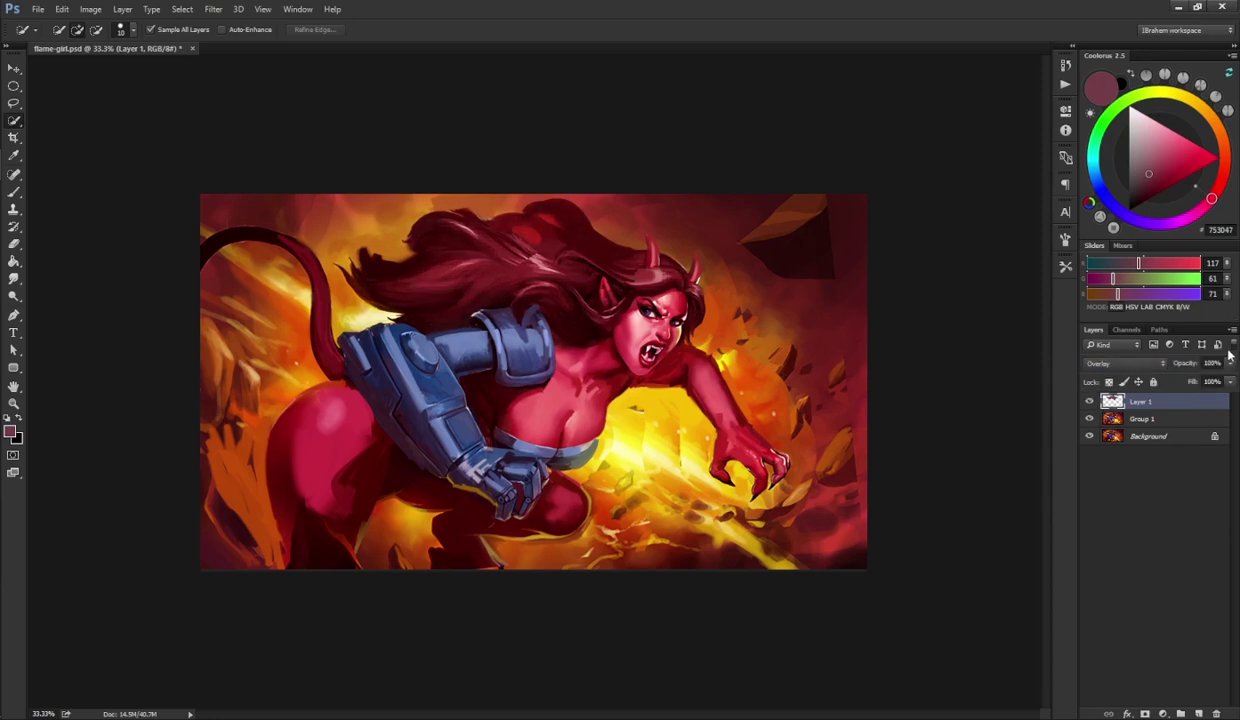
- Add a Color Balance adjustment masked to the hair, with highlights at Cyan-Red -34, Magenta-Green +63 and Yellow-Blue -15
left_click(1113, 401, "ctrl")
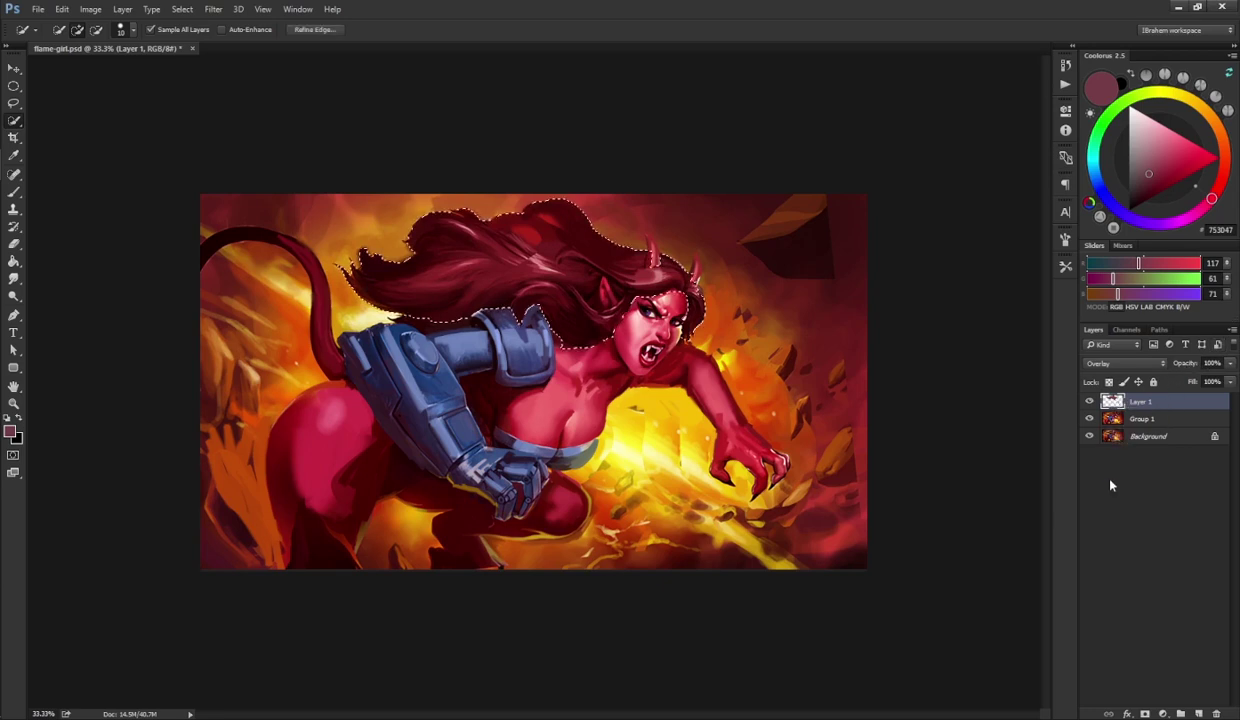
left_click(1163, 714)
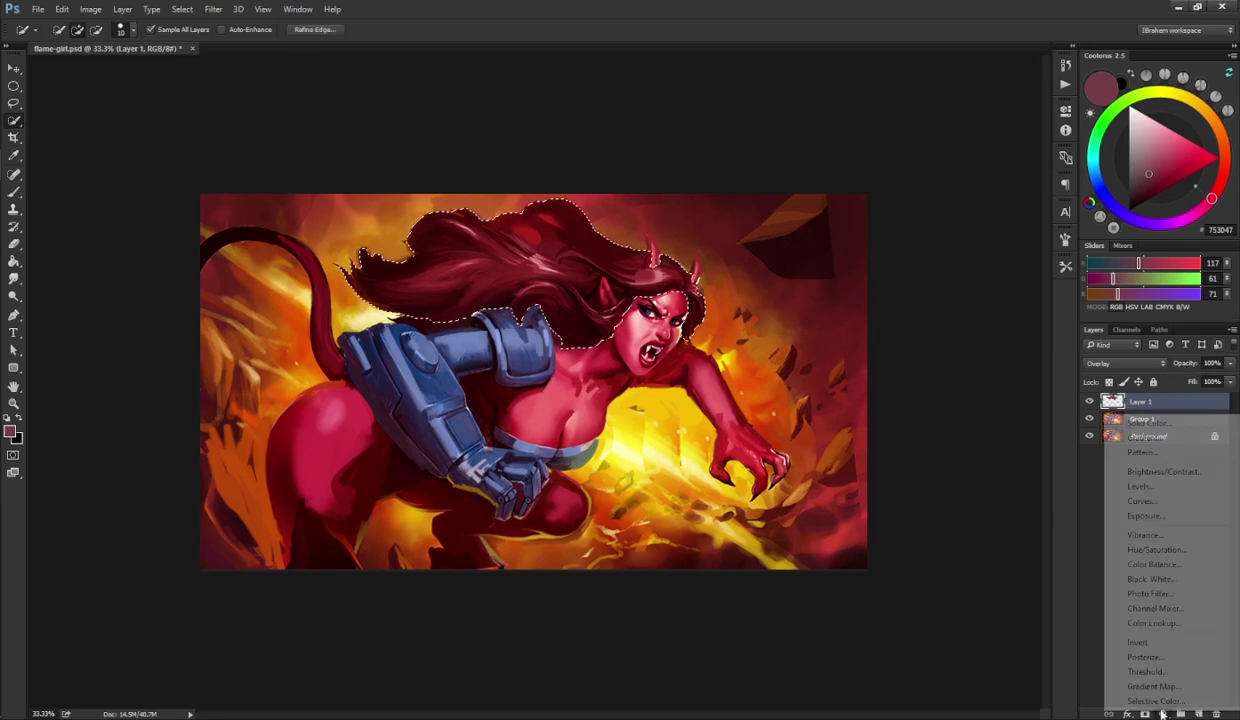
left_click(1155, 564)
left_click(949, 144)
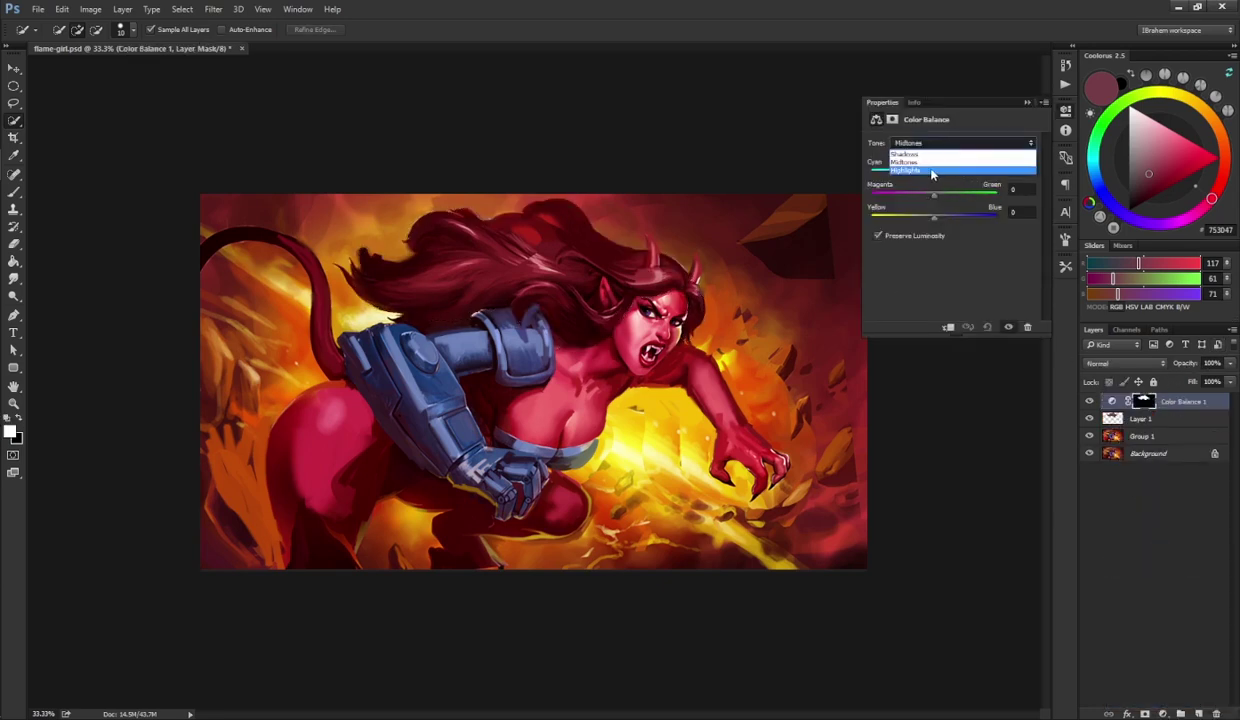
left_click(932, 172)
left_click(965, 194)
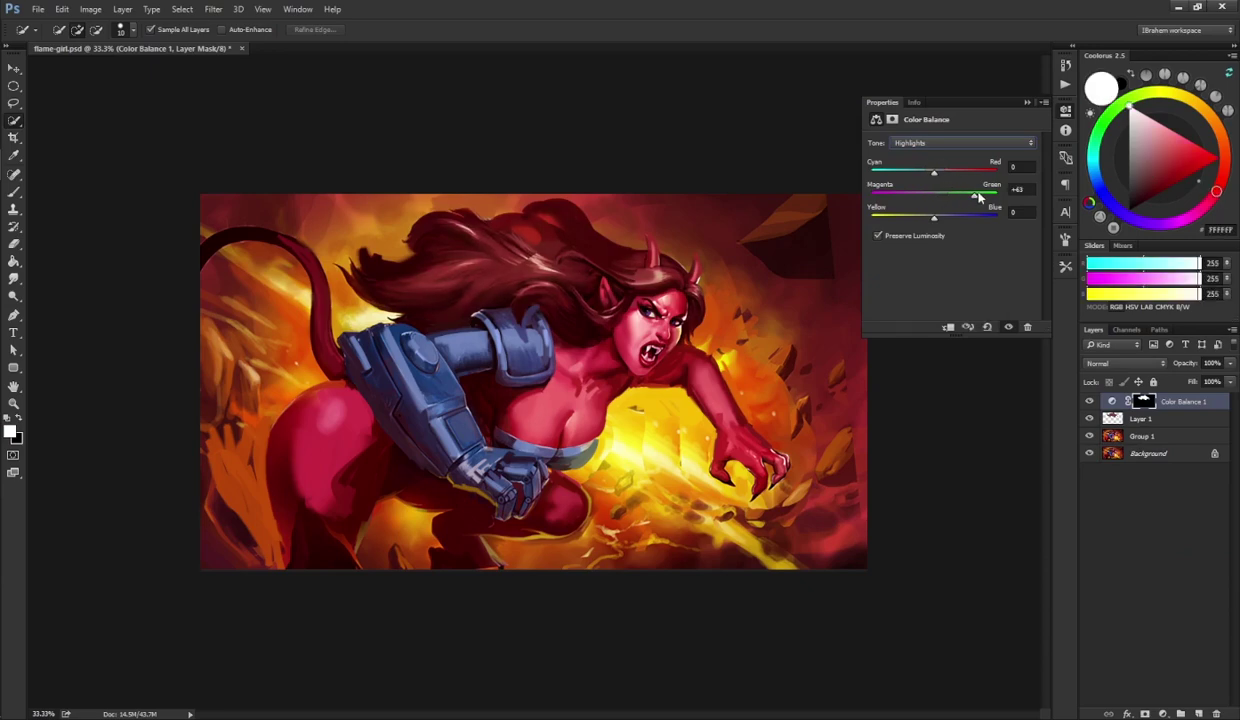
left_click_drag(934, 174, 914, 175)
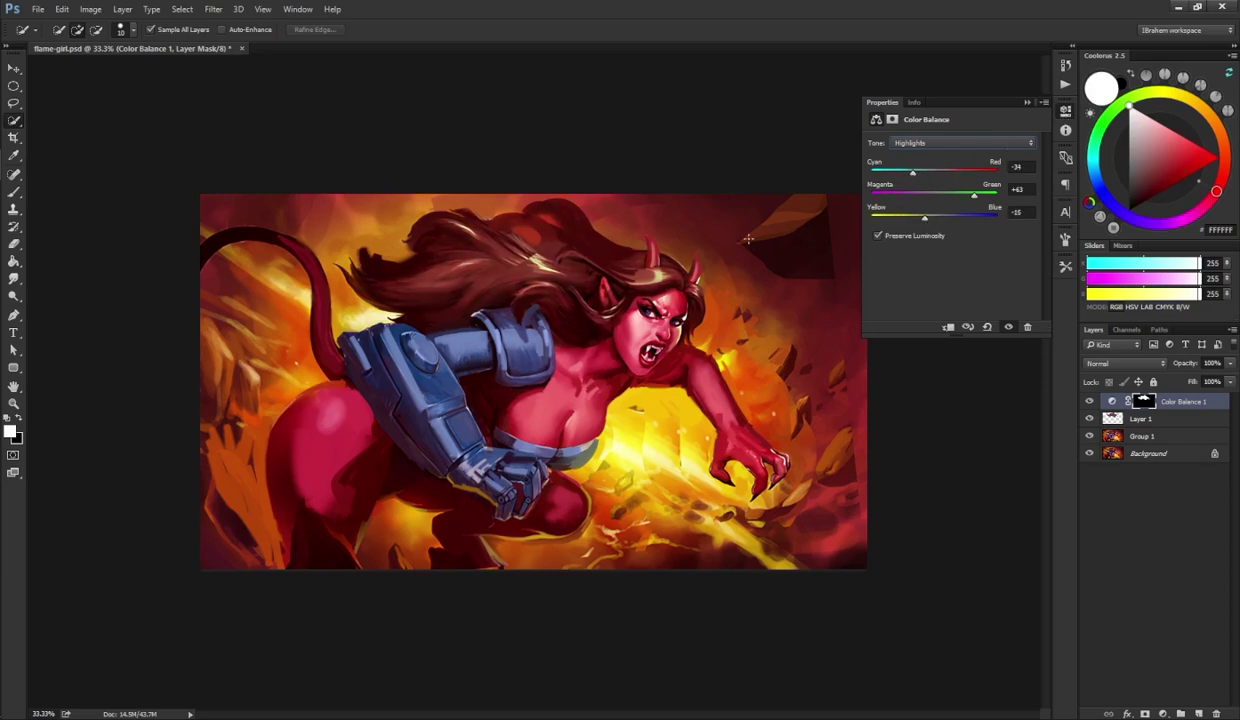
left_click(1066, 114)
- Compare the hair with and without the colour adjustments, and merge both hair colour layers with the painting group
left_click(1090, 401)
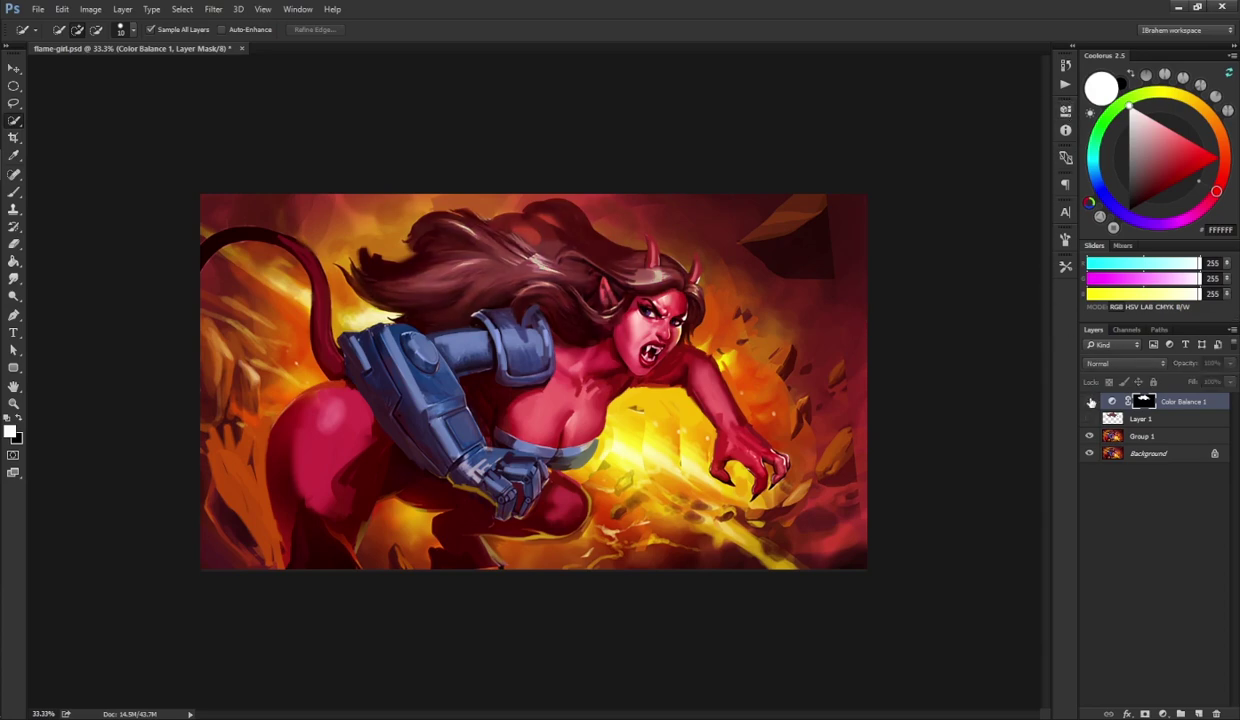
left_click(1090, 401)
left_click(1090, 401)
left_click(1090, 401)
left_click(1143, 443, "shift")
key("ctrl+e")
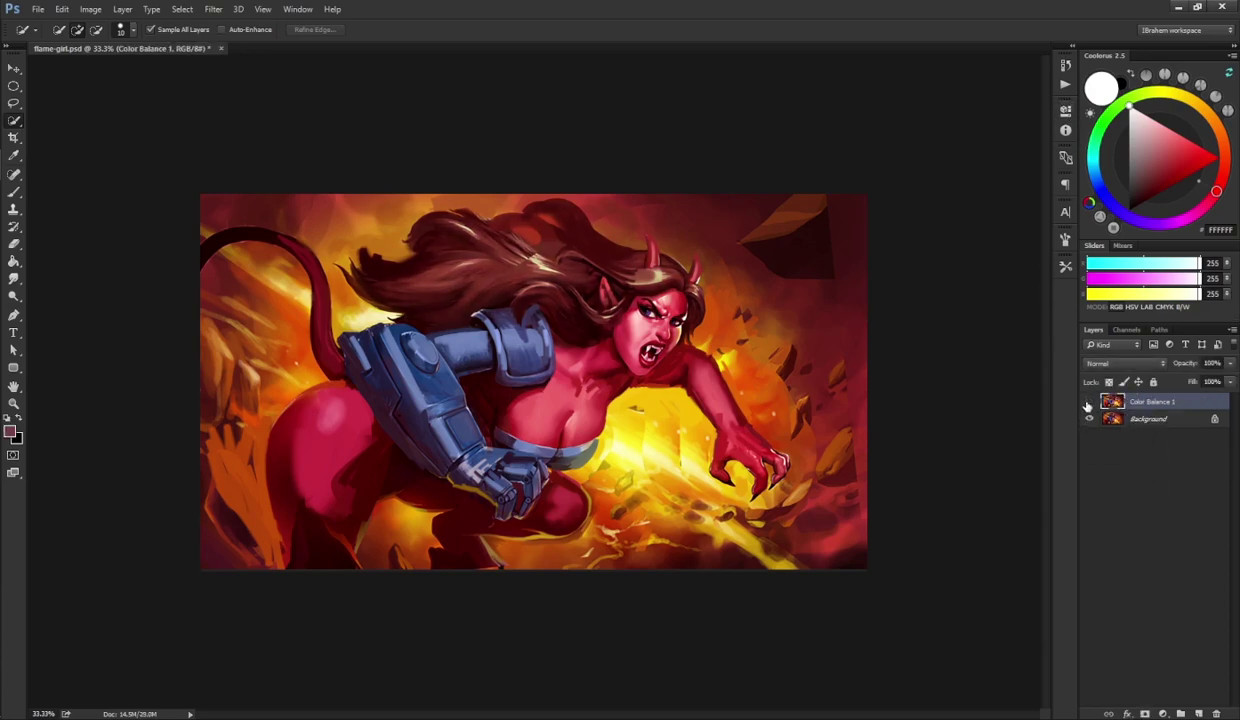
- Toggle the merged painting layer's visibility to compare it with the original background version
left_click(1090, 401)
left_click(1090, 401)
left_click(1090, 401)
left_click(1090, 401)
- Create a new layer above the painting and choose the soft brush tool preset
left_click(1198, 713)
key("b")
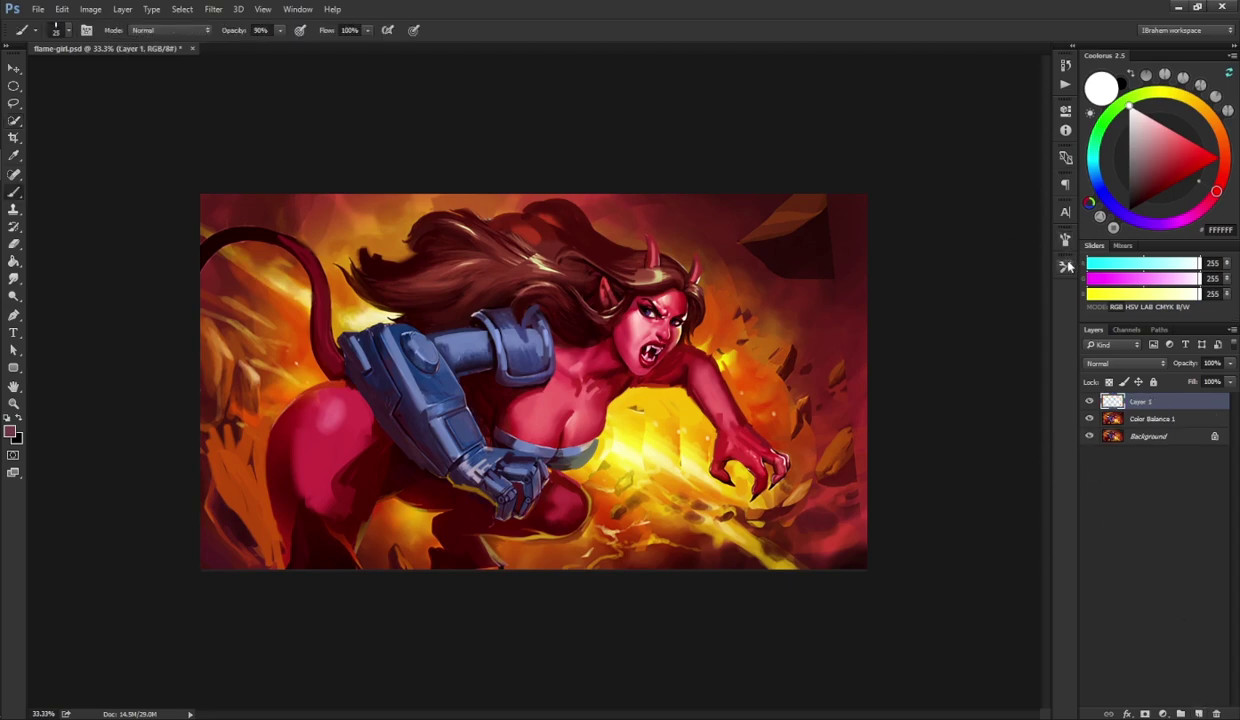
left_click(1066, 265)
left_click(1064, 267)
left_click(1063, 267)
left_click(1011, 272)
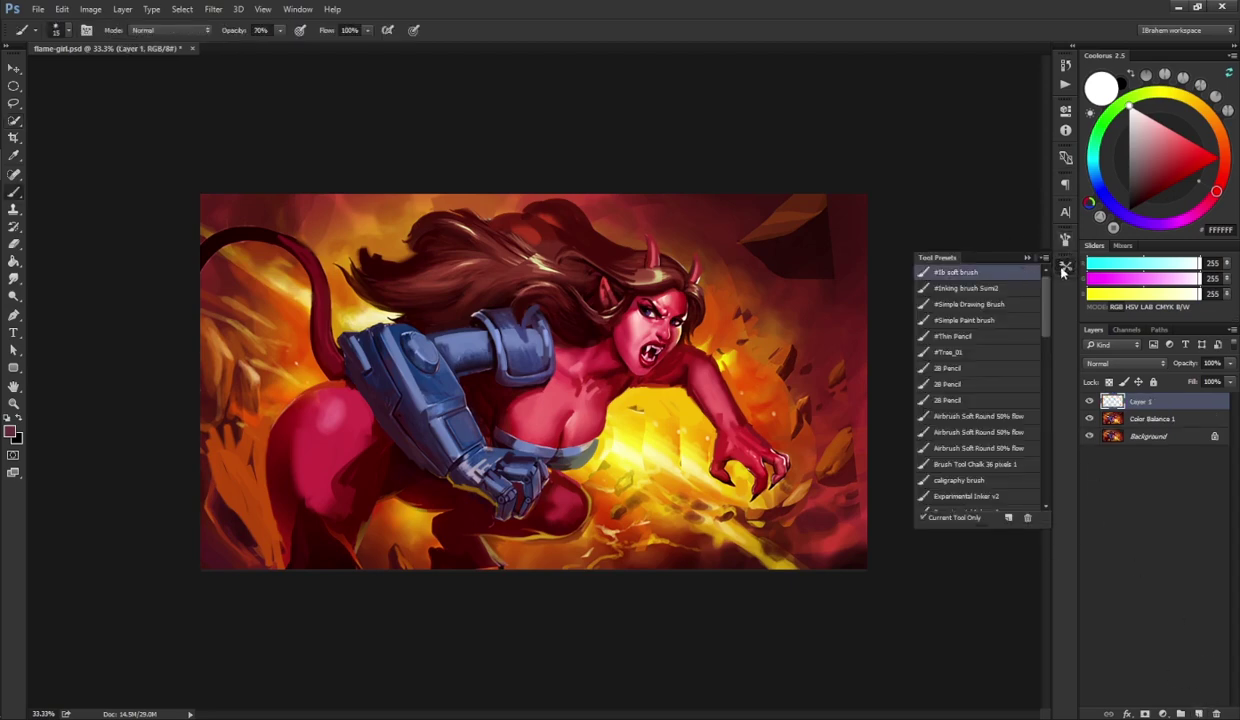
left_click(1063, 269)
- Paint orange #C97018 glow over the fire, hair ends and tail with a 600 px soft brush, and set the layer to Lighten
left_click(1216, 125)
left_click(1192, 164)
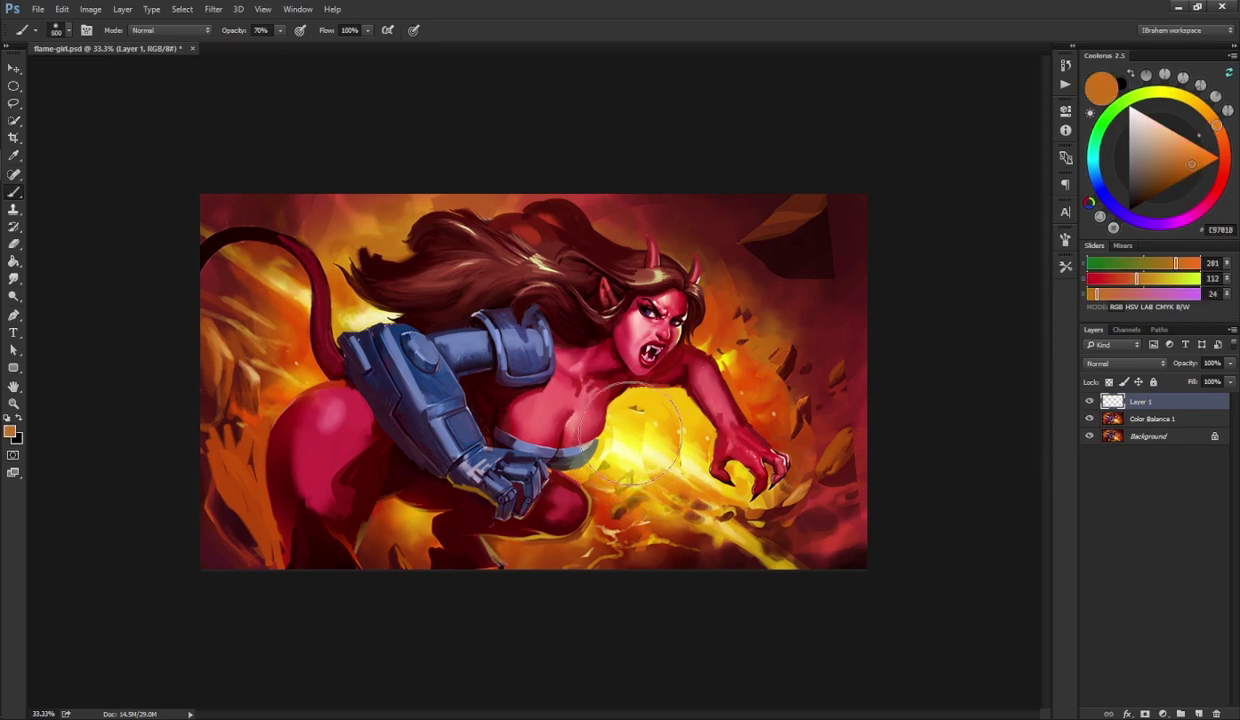
left_click_drag(660, 426, 649, 474)
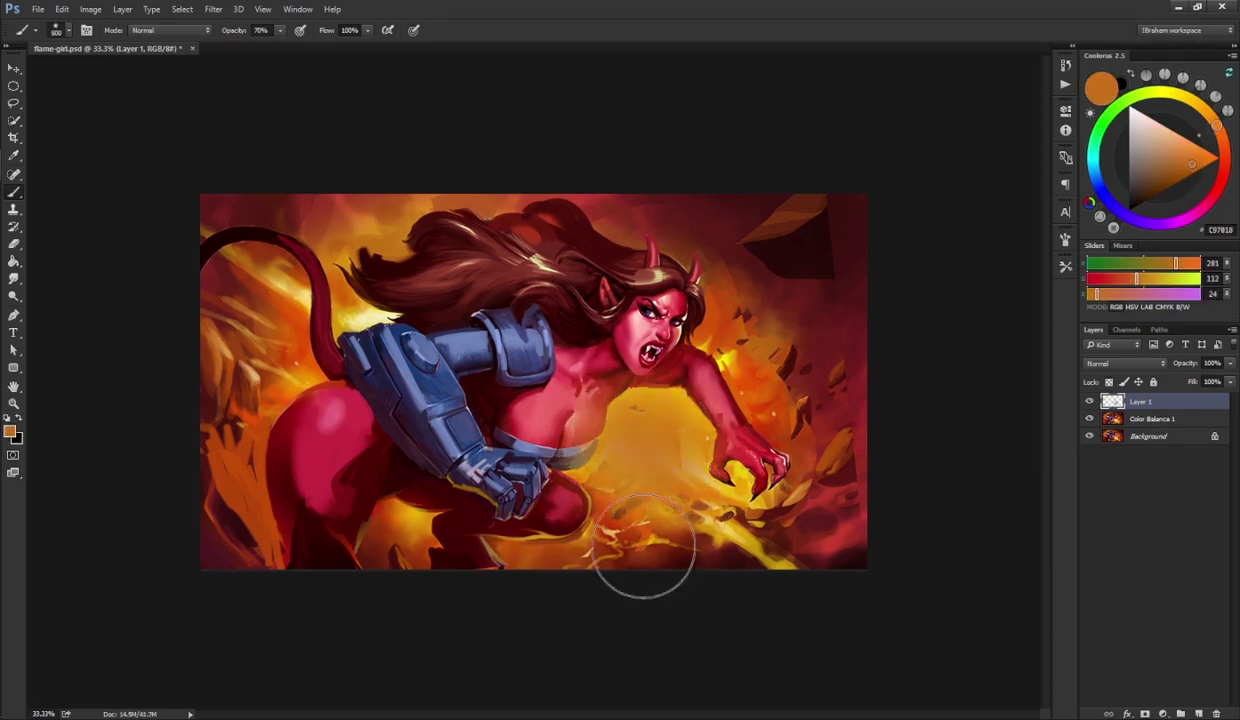
mouse_move(338, 298)
left_mouse_down()
mouse_move(349, 310)
mouse_move(376, 297)
left_mouse_up()
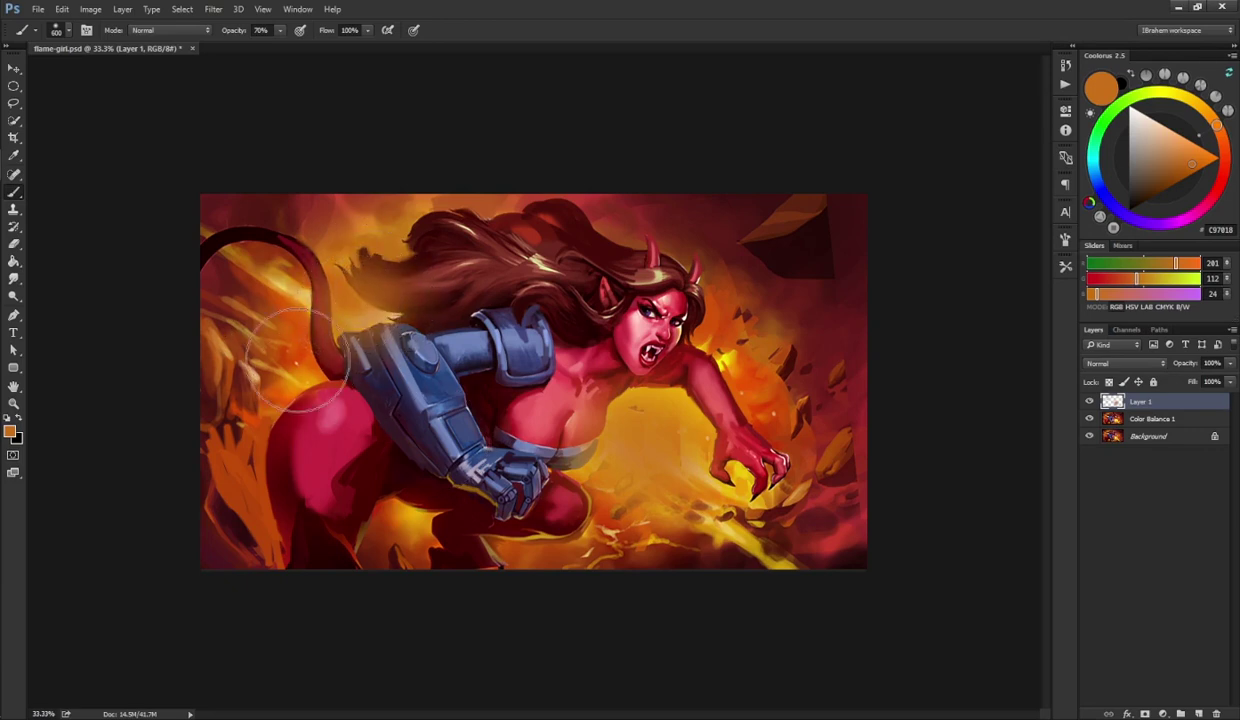
left_click_drag(284, 348, 306, 372)
left_click(1128, 366)
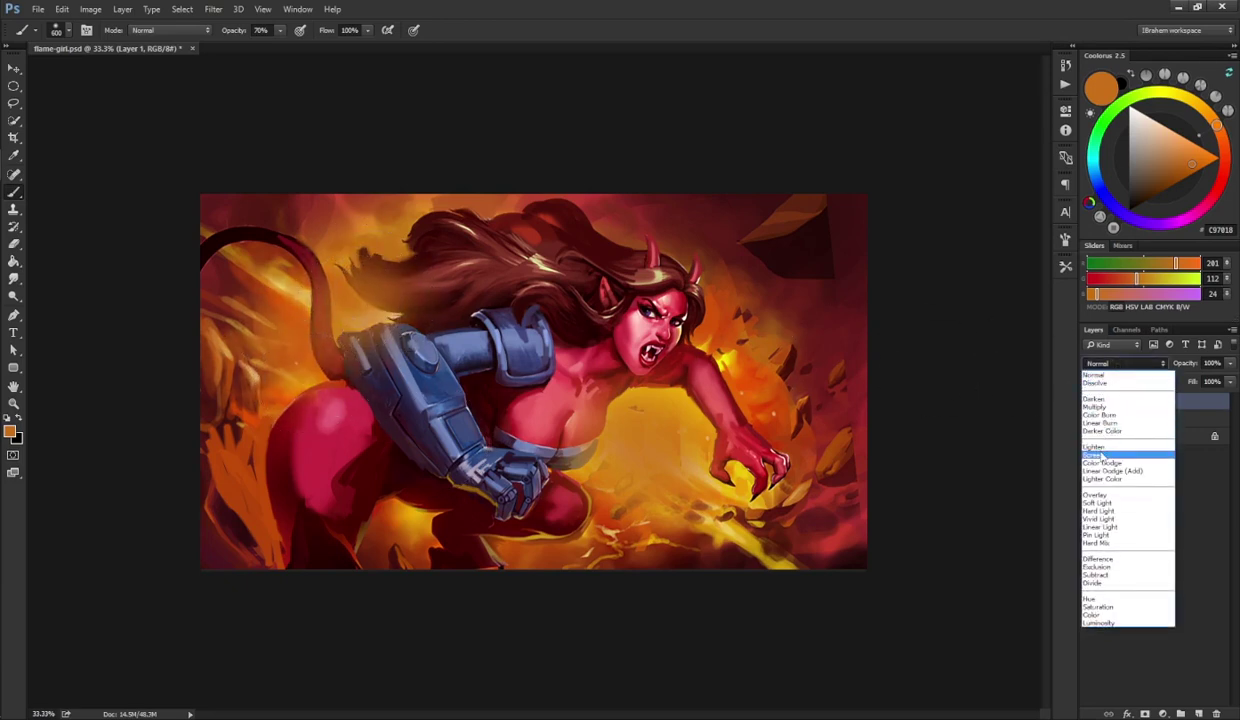
left_click(1103, 451)
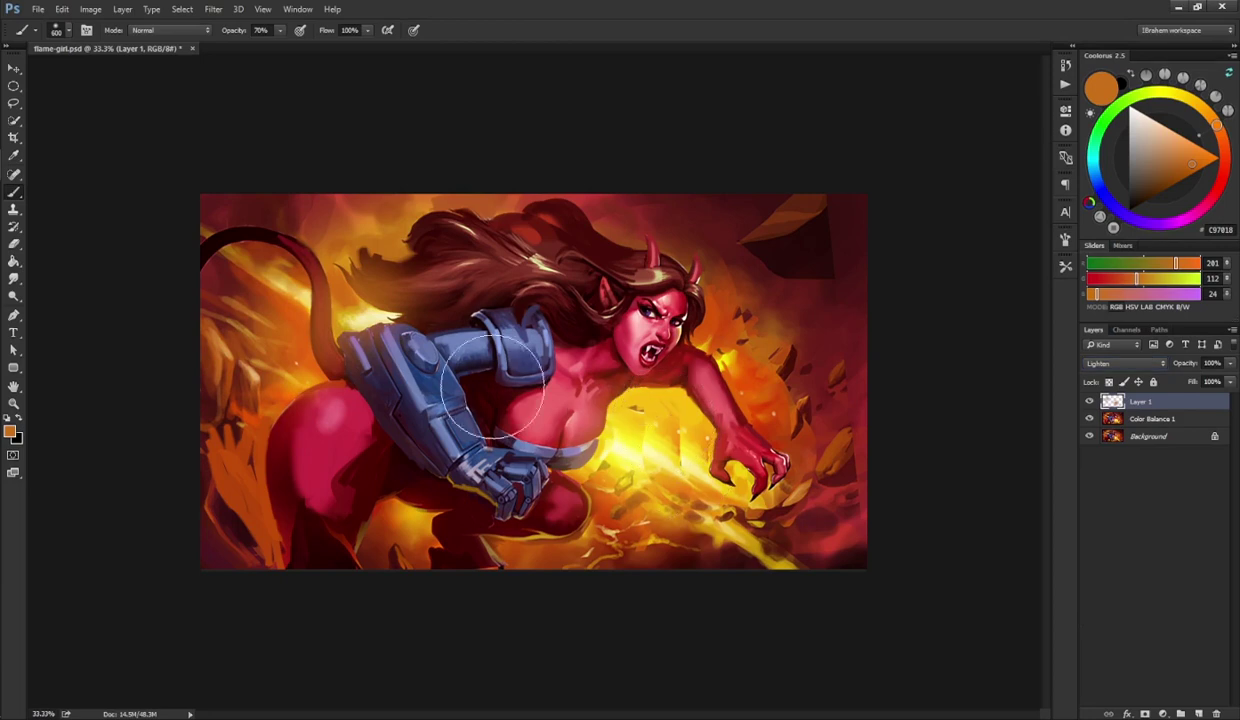
- Extend the orange glow over the hair, upper background and outstretched arm, and sample fire yellows to brighten the glow beneath the chest
left_click_drag(368, 258, 485, 240)
left_click_drag(337, 210, 370, 174)
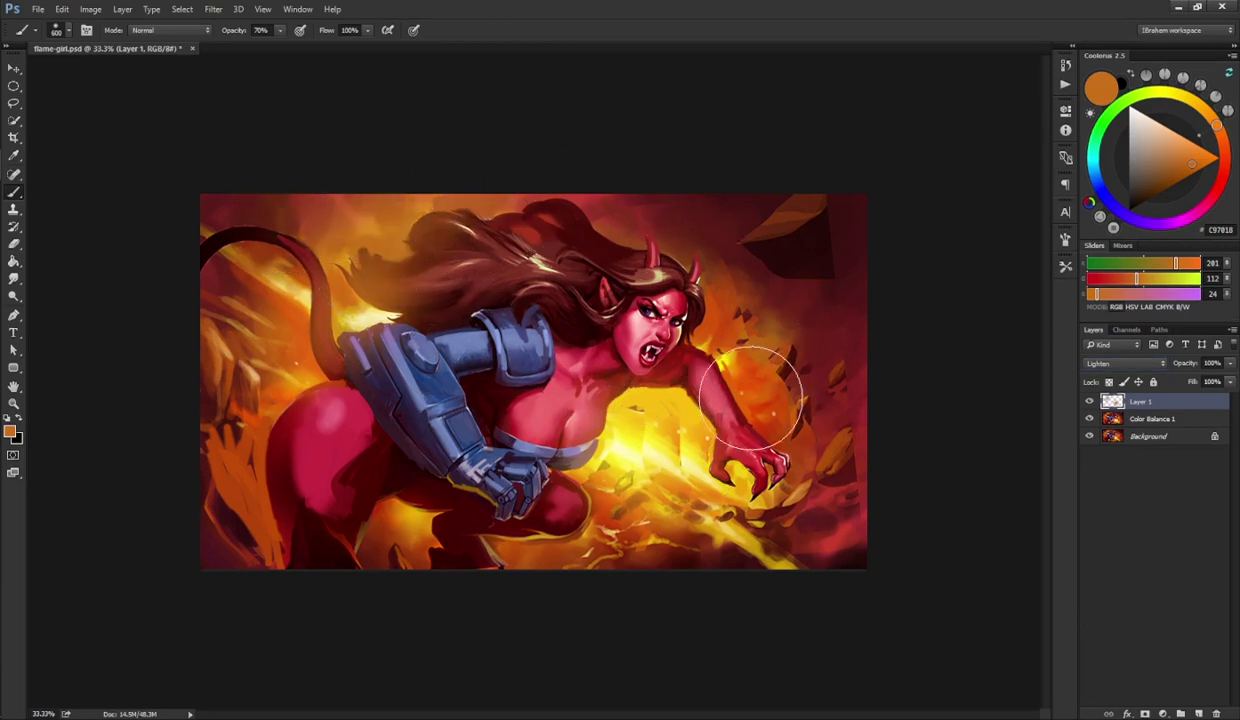
left_click_drag(750, 390, 760, 496)
left_click(647, 444, "alt")
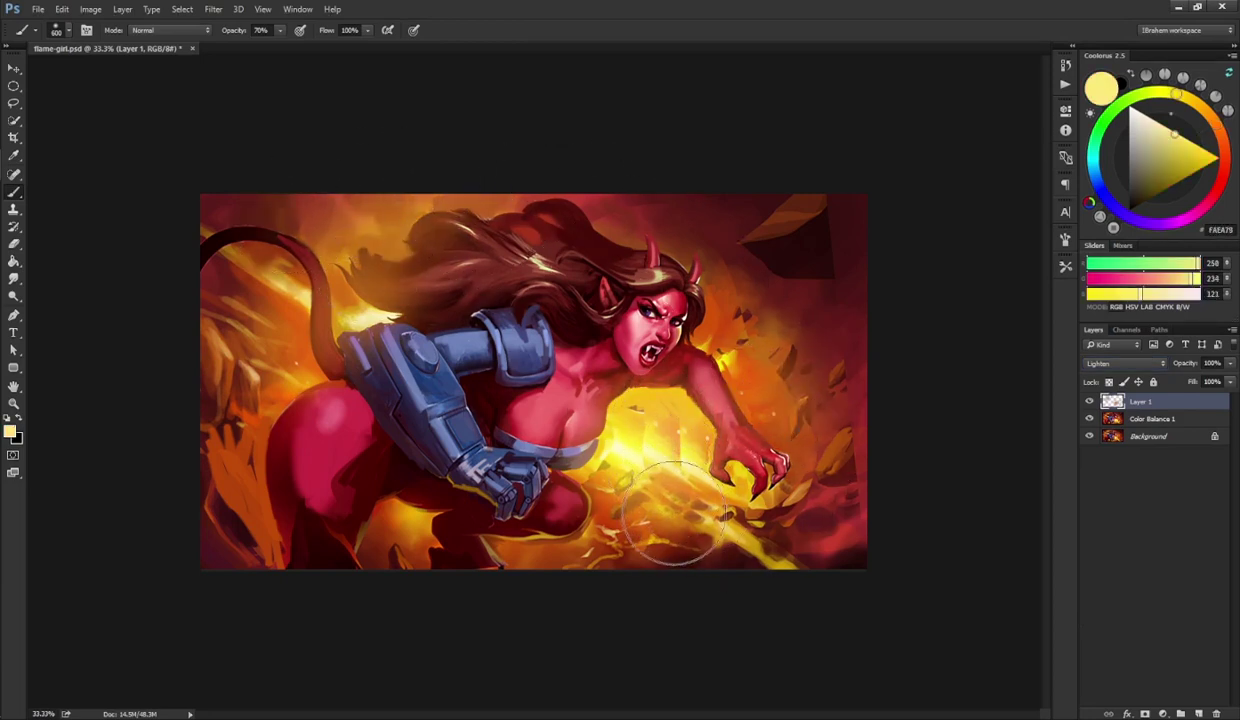
left_click(614, 462, "alt")
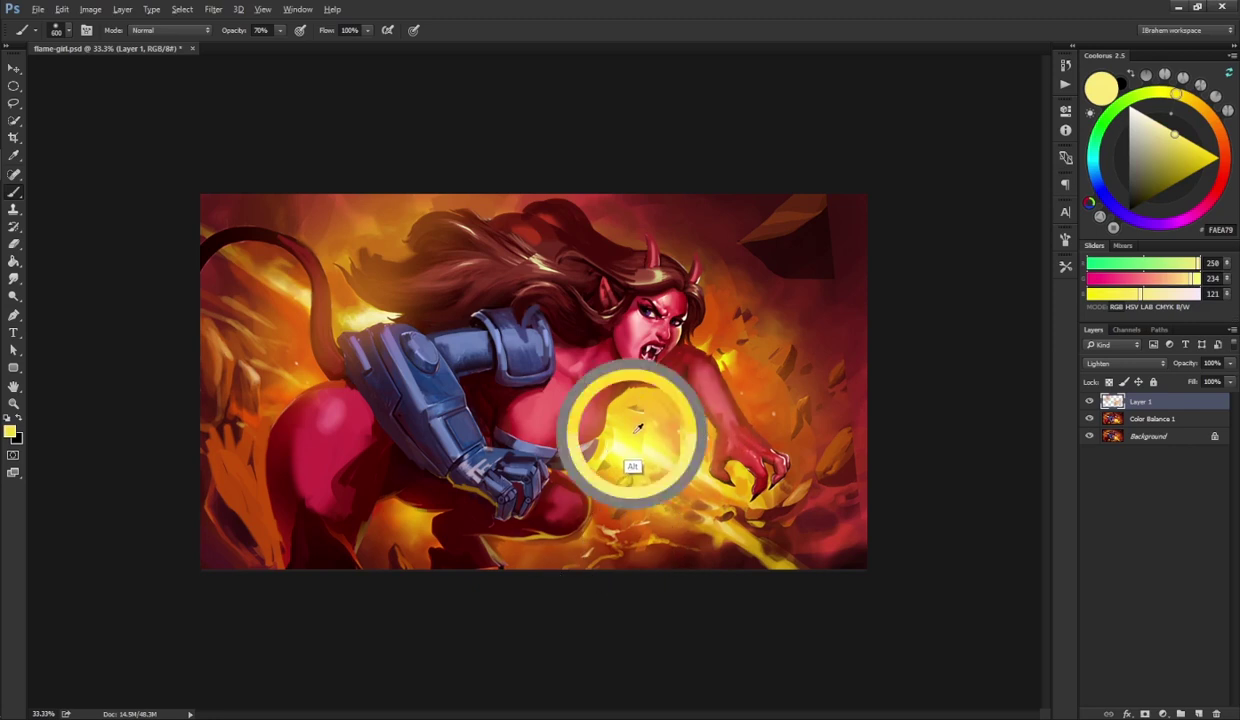
left_click(628, 400)
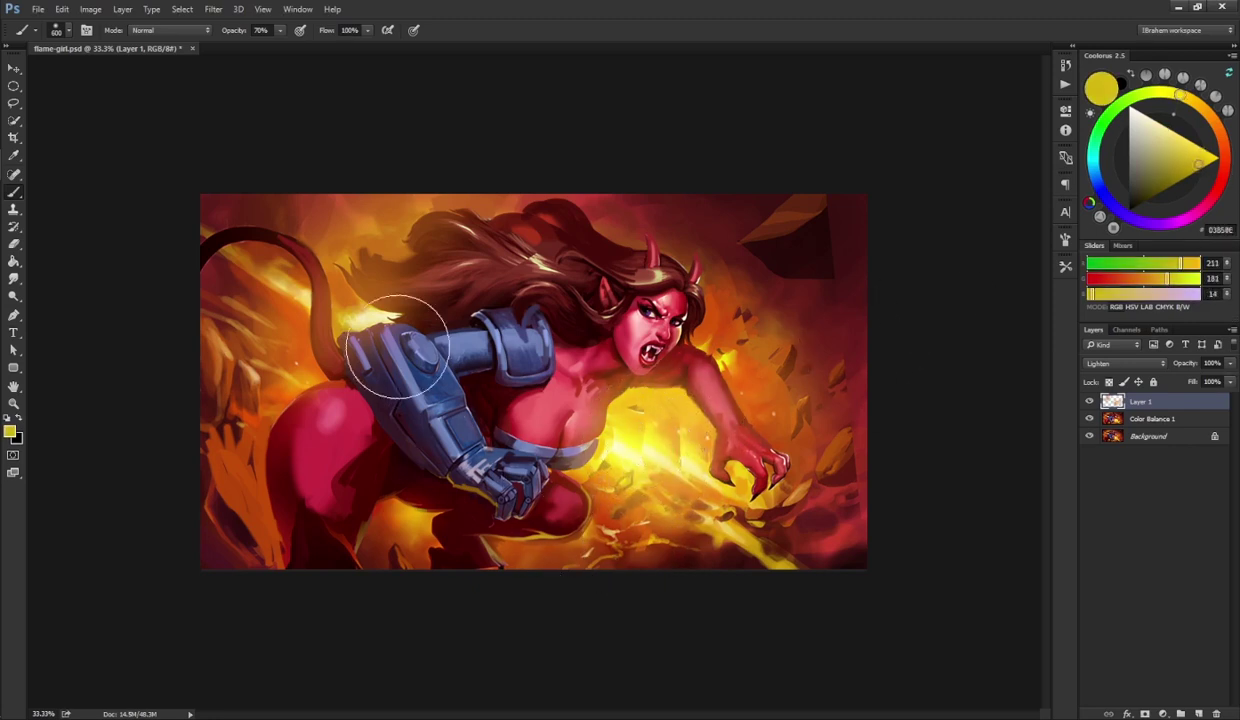
- Erase the glow covering the trailing hair tips, and add soft yellow #D3B50E glow to the fire beneath the legs
key("e")
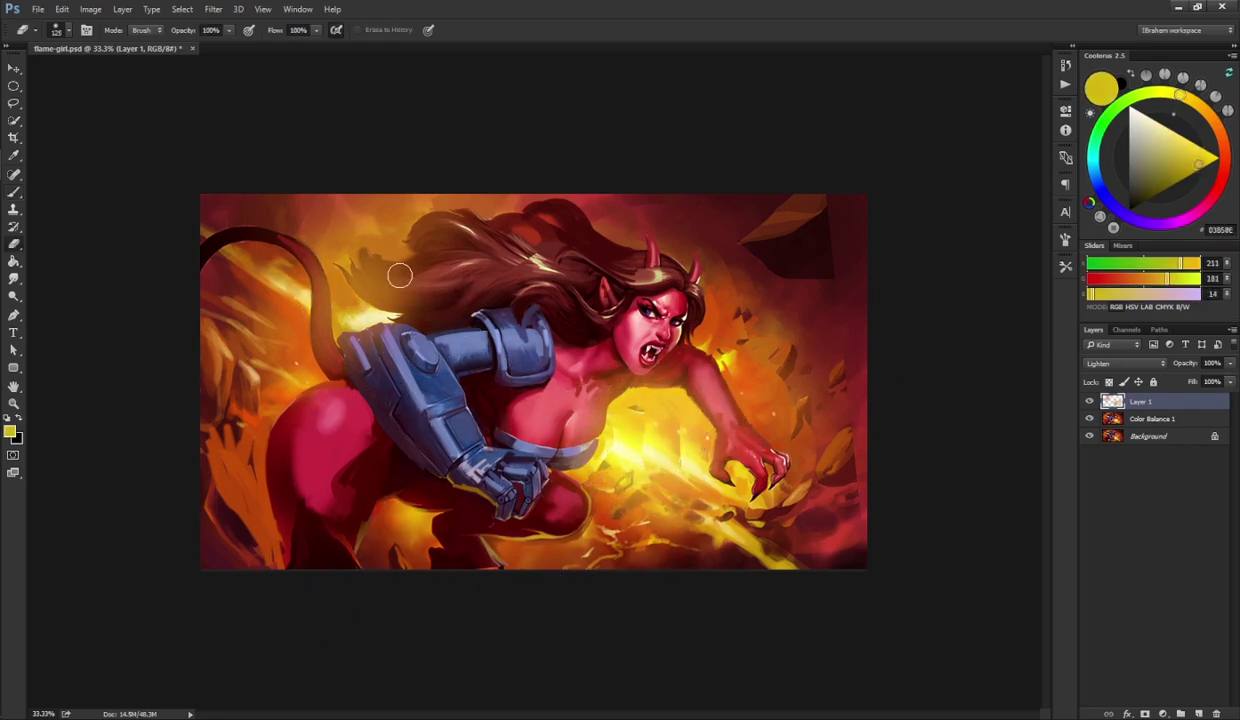
mouse_move(395, 276)
left_mouse_down()
mouse_move(446, 273)
mouse_move(401, 294)
mouse_move(460, 289)
mouse_move(379, 297)
mouse_move(420, 292)
left_mouse_up()
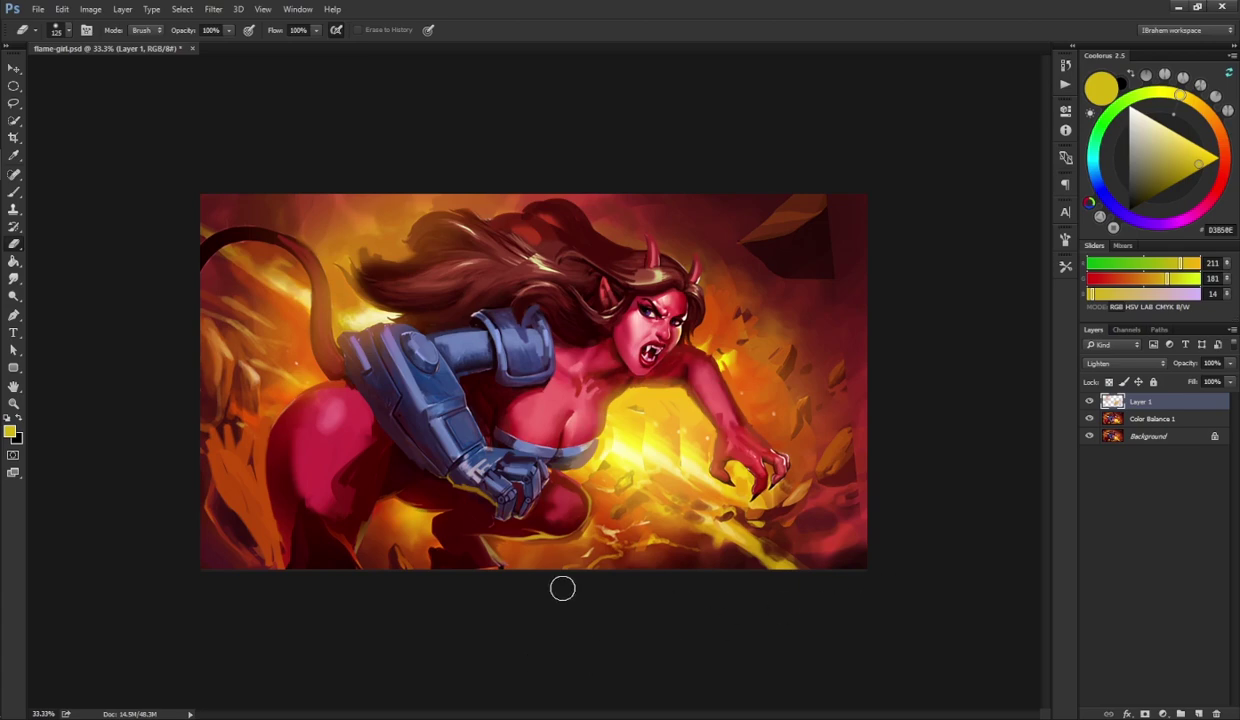
key("b")
left_click(409, 547)
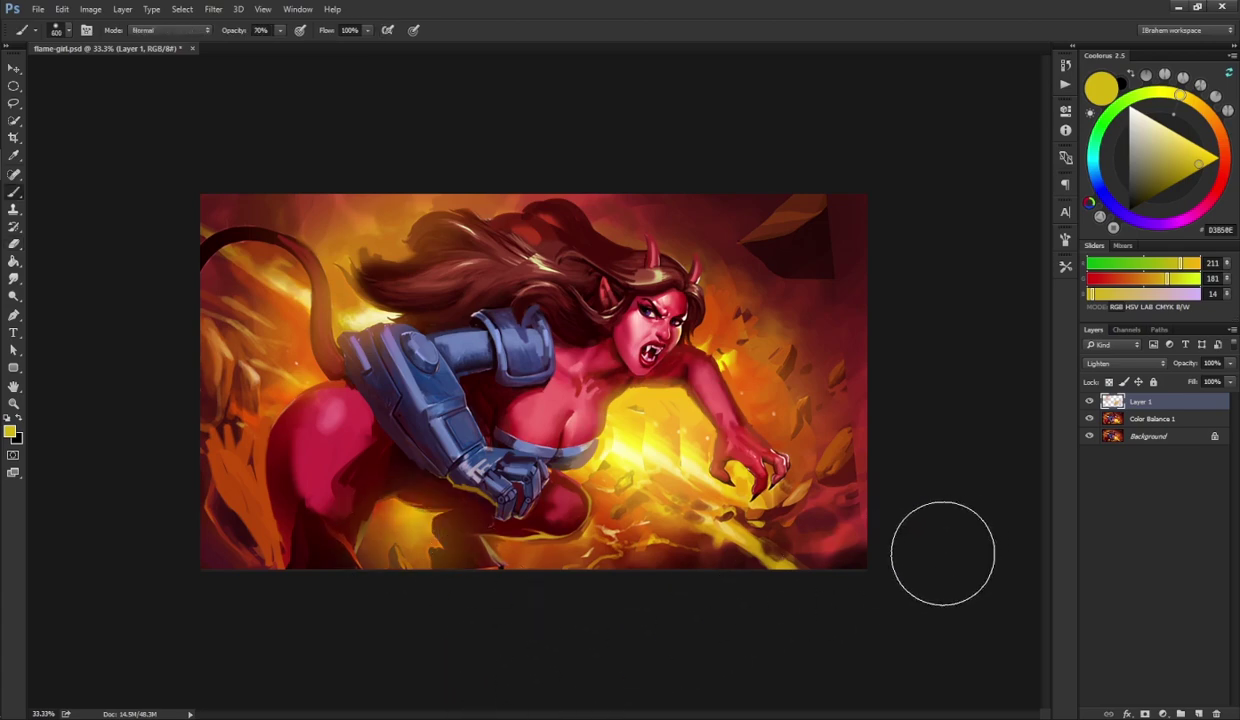
- Toggle the glow layer's visibility to compare the painting with and without the soft light
left_click(1089, 402)
left_click(1089, 402)
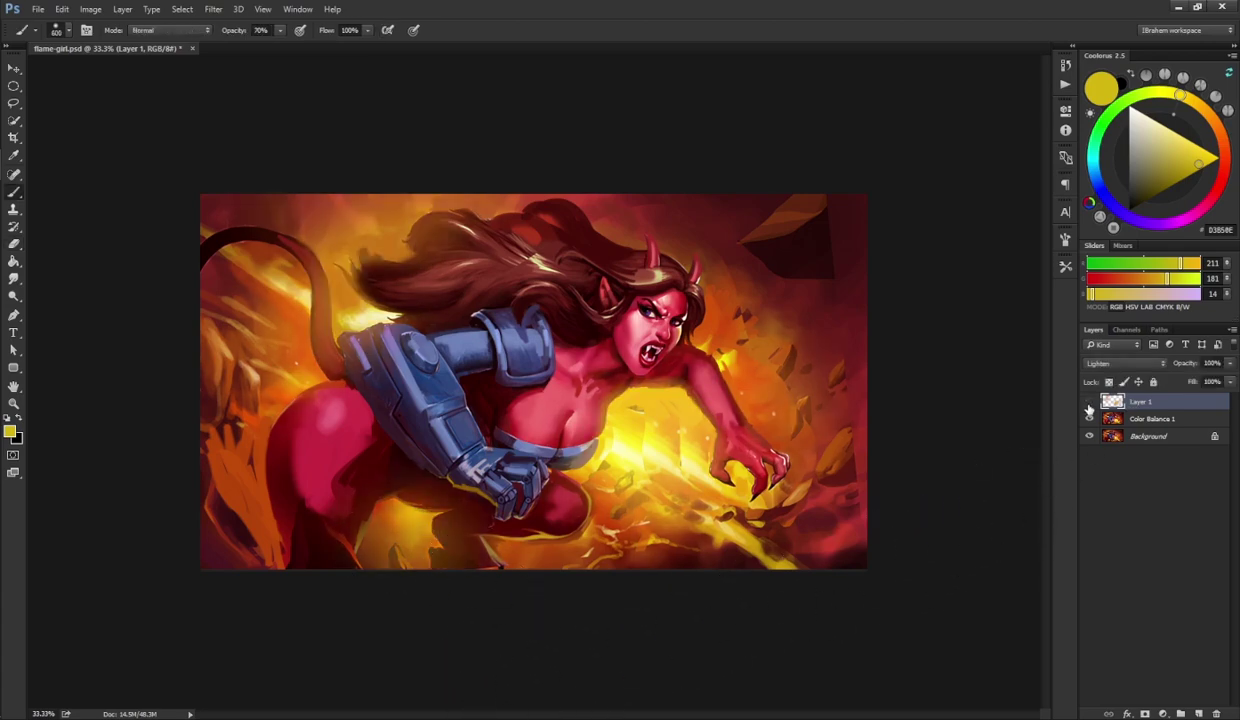
left_click(1089, 402)
left_click(1089, 402)
left_click(1089, 402)
left_click(1089, 402)
- Hide the glow layer, activate the merged painting layer, and choose a hard flat brush enlarged to 200 px
left_click(1089, 400)
left_click(1145, 418)
key("F5")
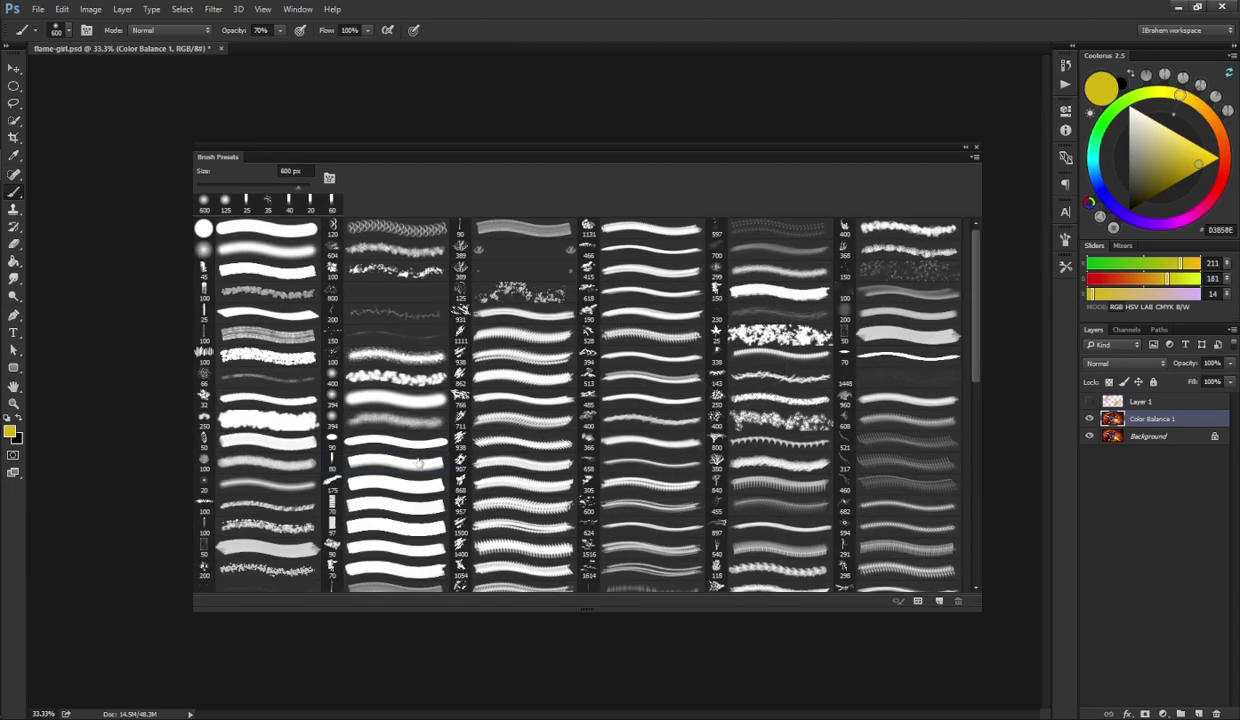
double_click(418, 462)
key("bracketright")
key("bracketright")
key("bracketright")
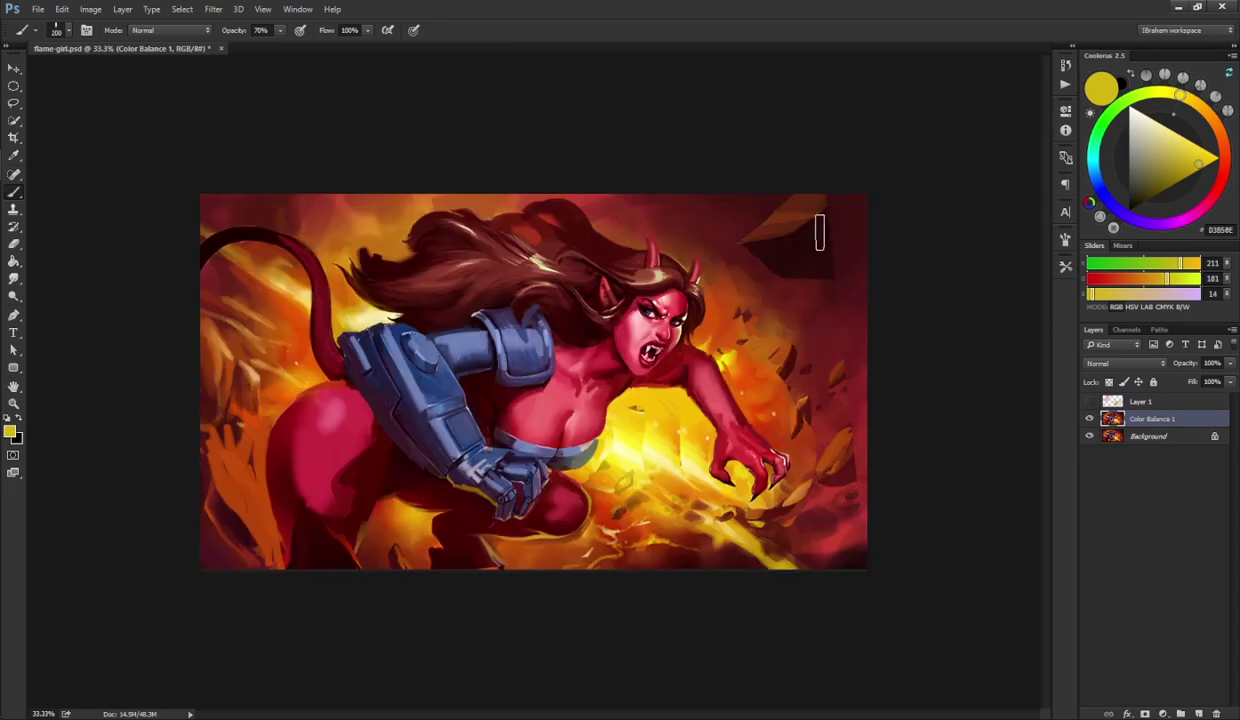
- Extend the dark rock beside the upper-right edge in #240808, and paint the background below it with sampled red #7E211F and burnt orange #AE3F13
left_click(822, 240, "alt")
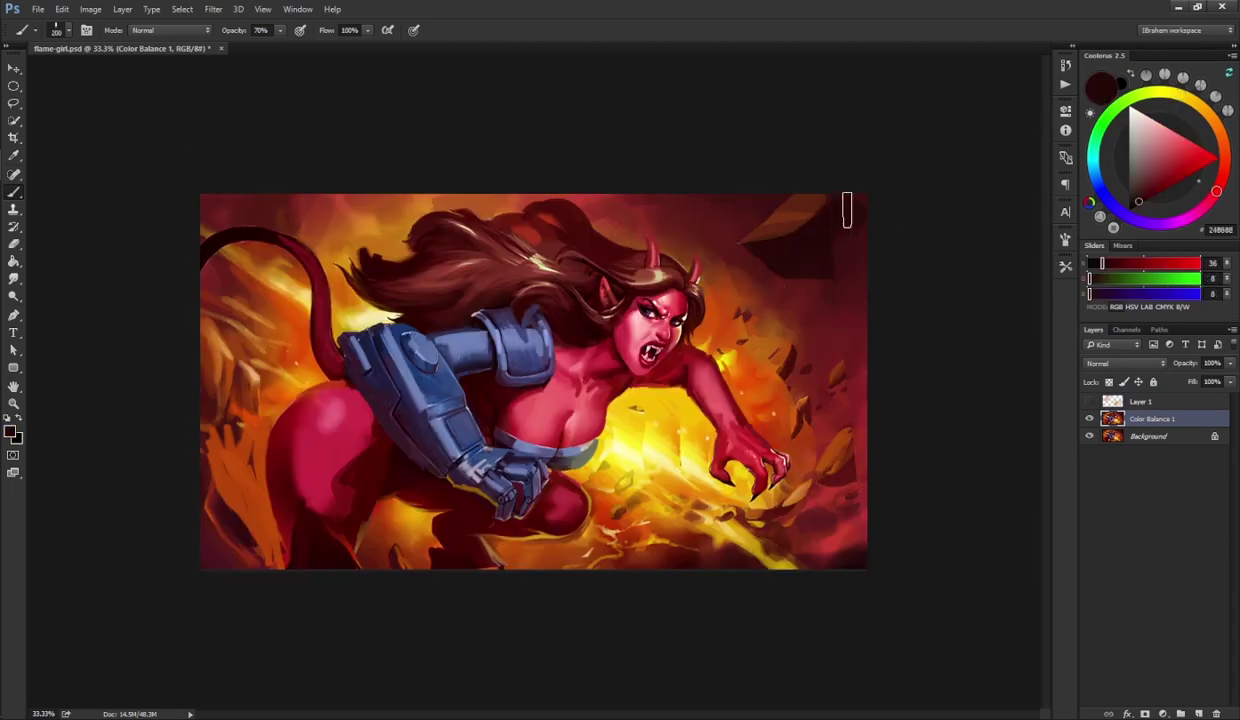
left_click(850, 345, "alt")
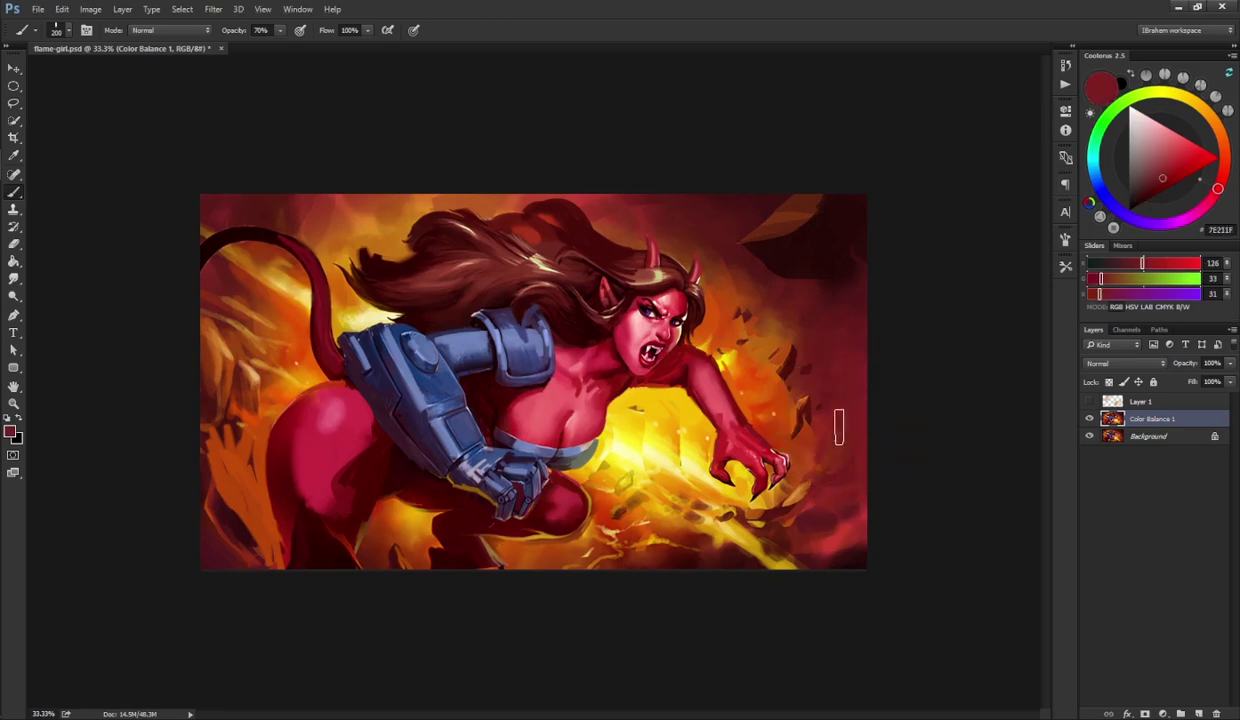
left_click(775, 437, "alt")
left_click_drag(880, 333, 845, 259)
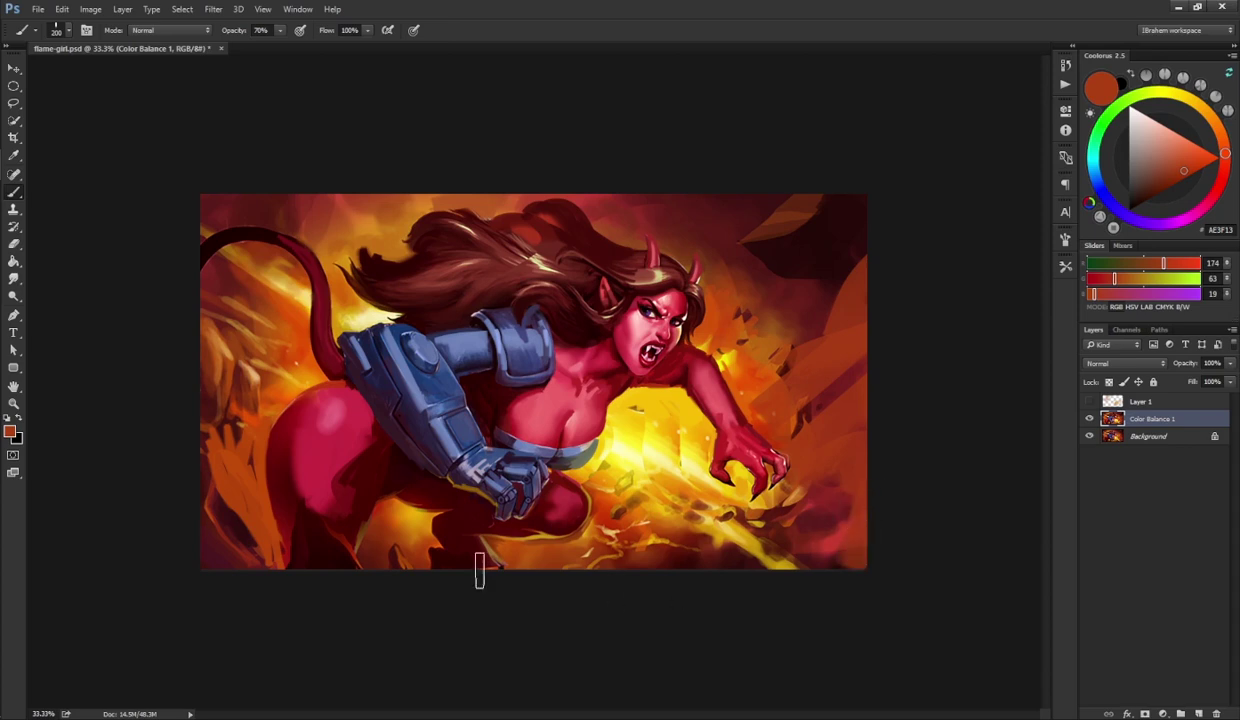
- Repaint the background behind the tail and hips with broad strokes of burnt orange #B6450A and brighter orange #E65C03
left_click(230, 526, "alt")
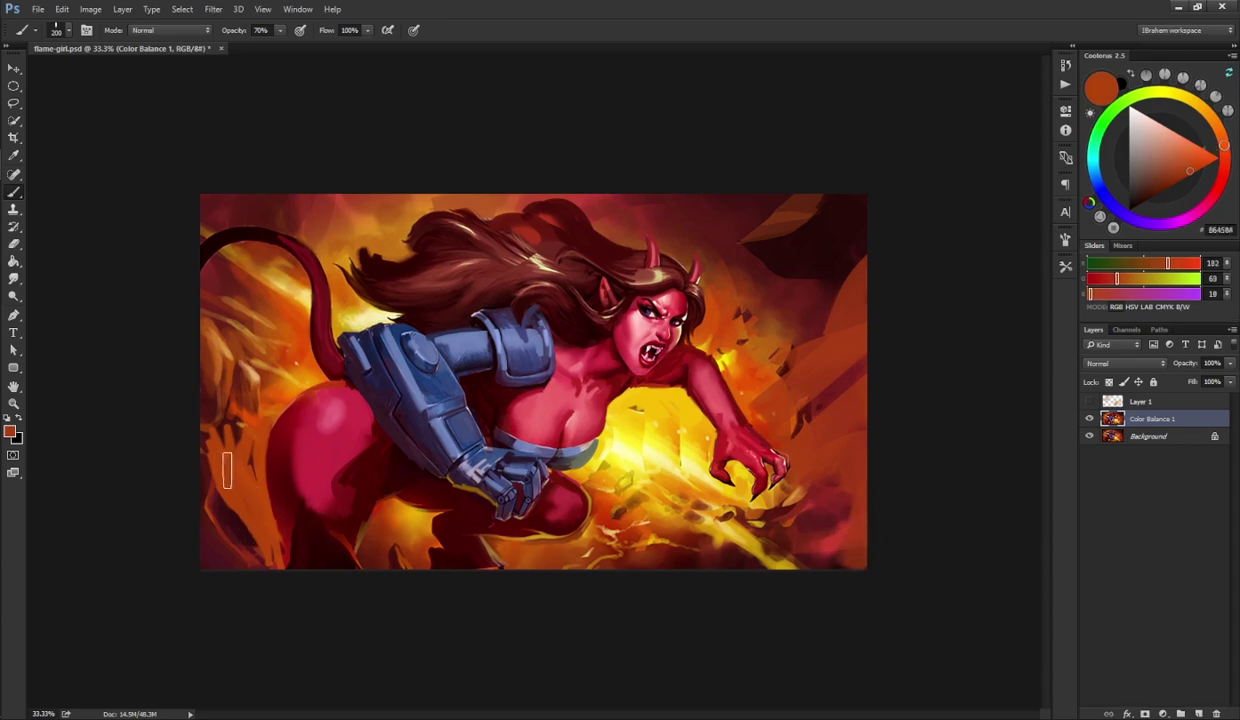
mouse_move(221, 456)
left_mouse_down()
mouse_move(269, 562)
mouse_move(225, 560)
mouse_move(202, 492)
left_mouse_up()
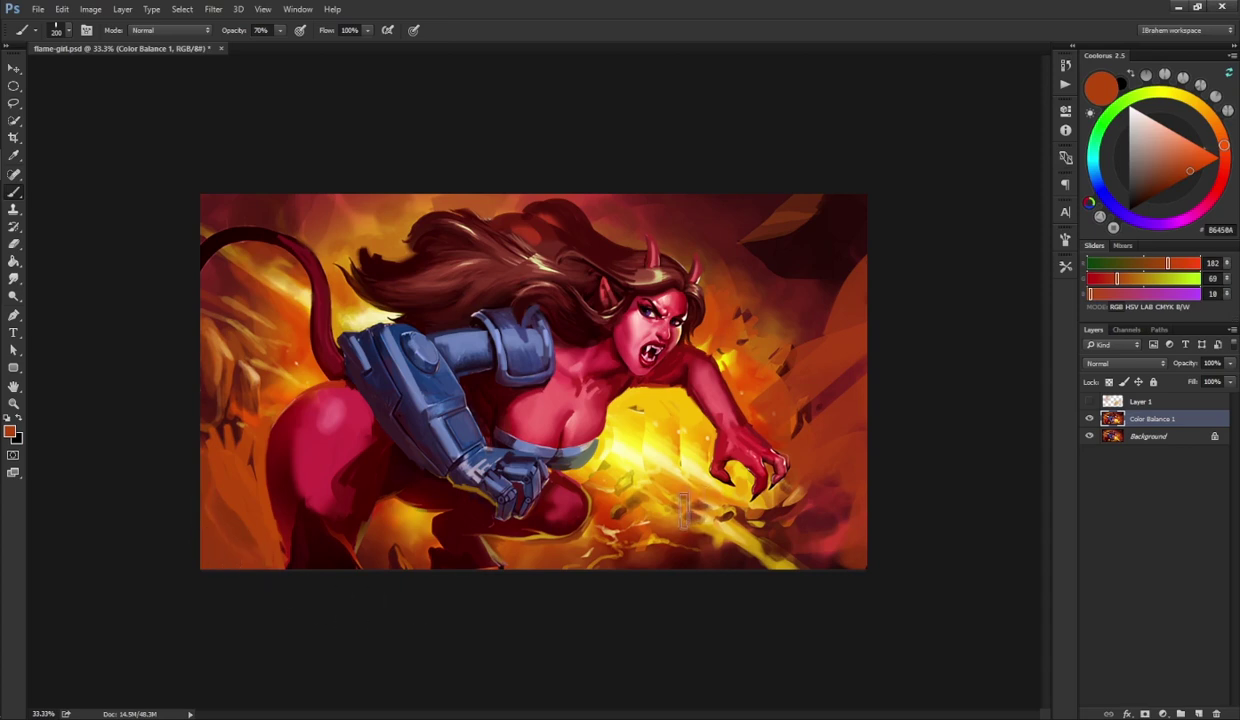
left_click(254, 374, "alt")
mouse_move(234, 328)
left_mouse_down()
mouse_move(225, 389)
mouse_move(196, 343)
mouse_move(216, 421)
mouse_move(232, 433)
mouse_move(270, 392)
mouse_move(239, 393)
mouse_move(215, 431)
mouse_move(223, 345)
mouse_move(247, 411)
mouse_move(284, 382)
mouse_move(236, 457)
mouse_move(268, 396)
mouse_move(245, 463)
mouse_move(255, 509)
mouse_move(241, 453)
mouse_move(249, 363)
mouse_move(232, 377)
mouse_move(195, 375)
mouse_move(181, 328)
mouse_move(251, 353)
left_mouse_up()
left_click(262, 388, "alt")
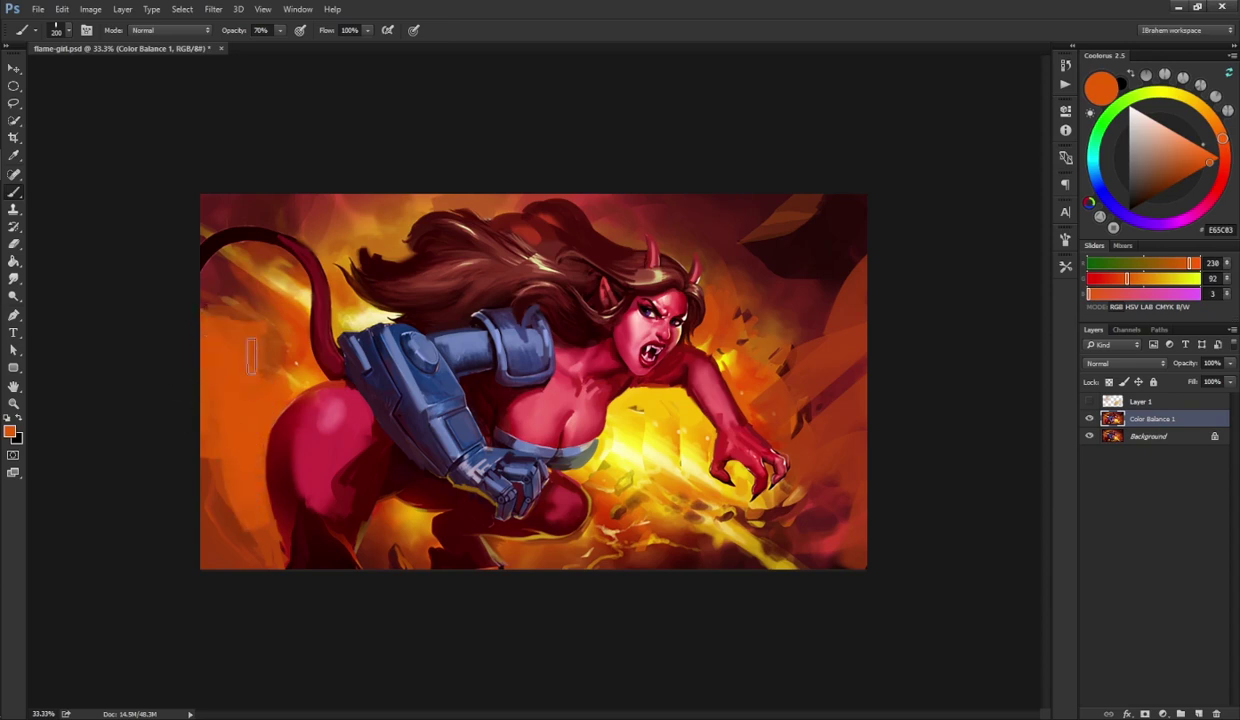
- Smudge the orange strokes behind the tail and hips with a 175 px Smudge brush at 40% strength
key("r")
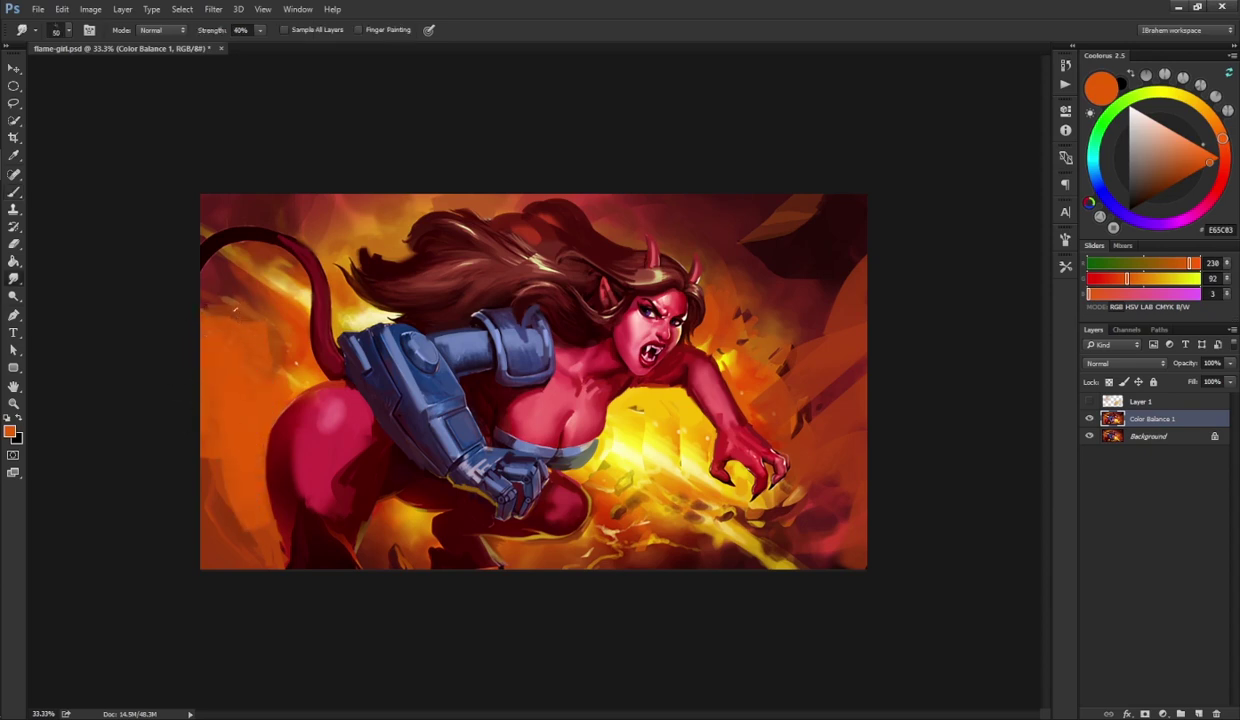
key("]")
key("]")
key("]")
key("]")
key("]")
key("]")
key("]")
key("]")
mouse_move(235, 310)
left_mouse_down()
mouse_move(222, 342)
mouse_move(205, 442)
mouse_move(229, 550)
left_mouse_up()
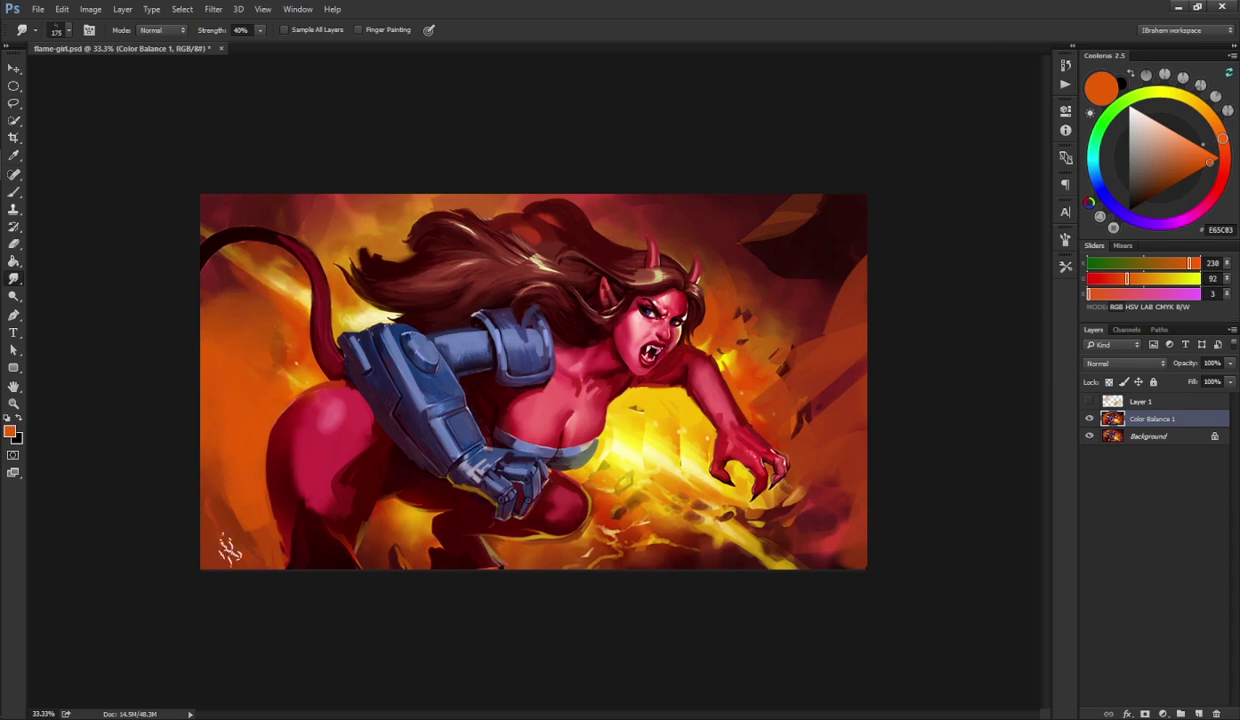
- Sample dark red #74231E from the background and smudge the orange strokes around the tail further at 40% strength
key("b")
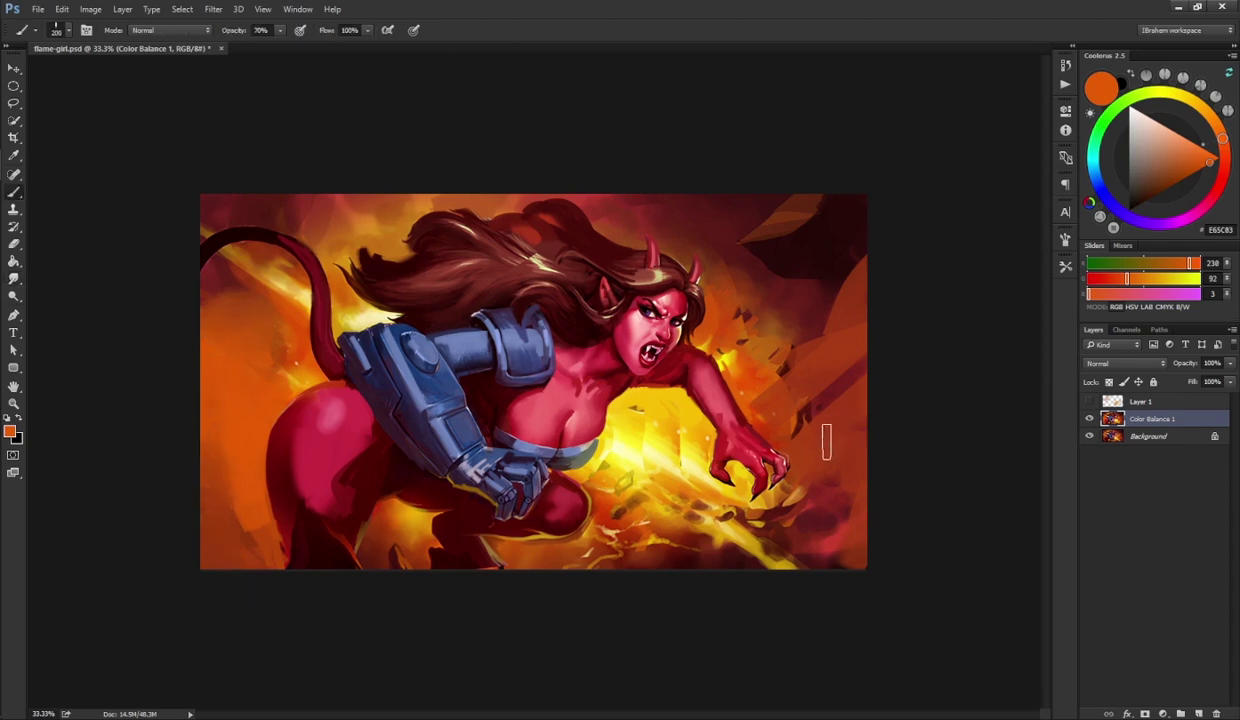
key("alt")
left_click(231, 266, "alt")
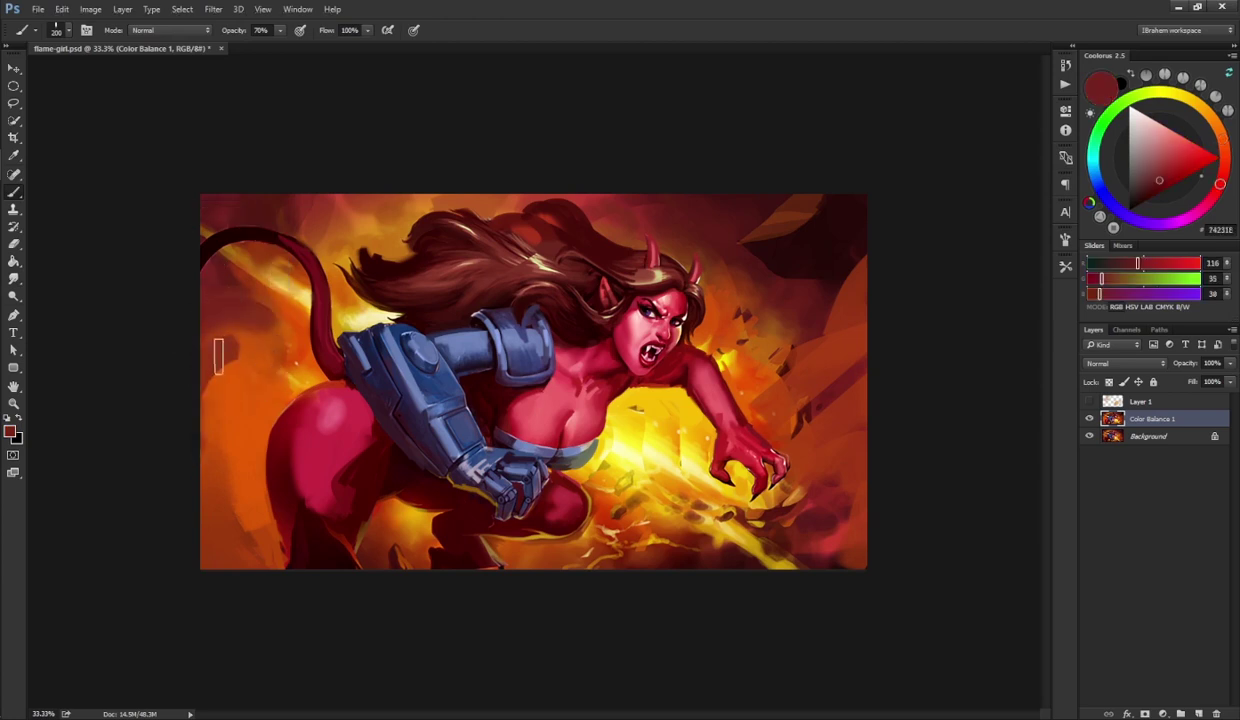
key("r")
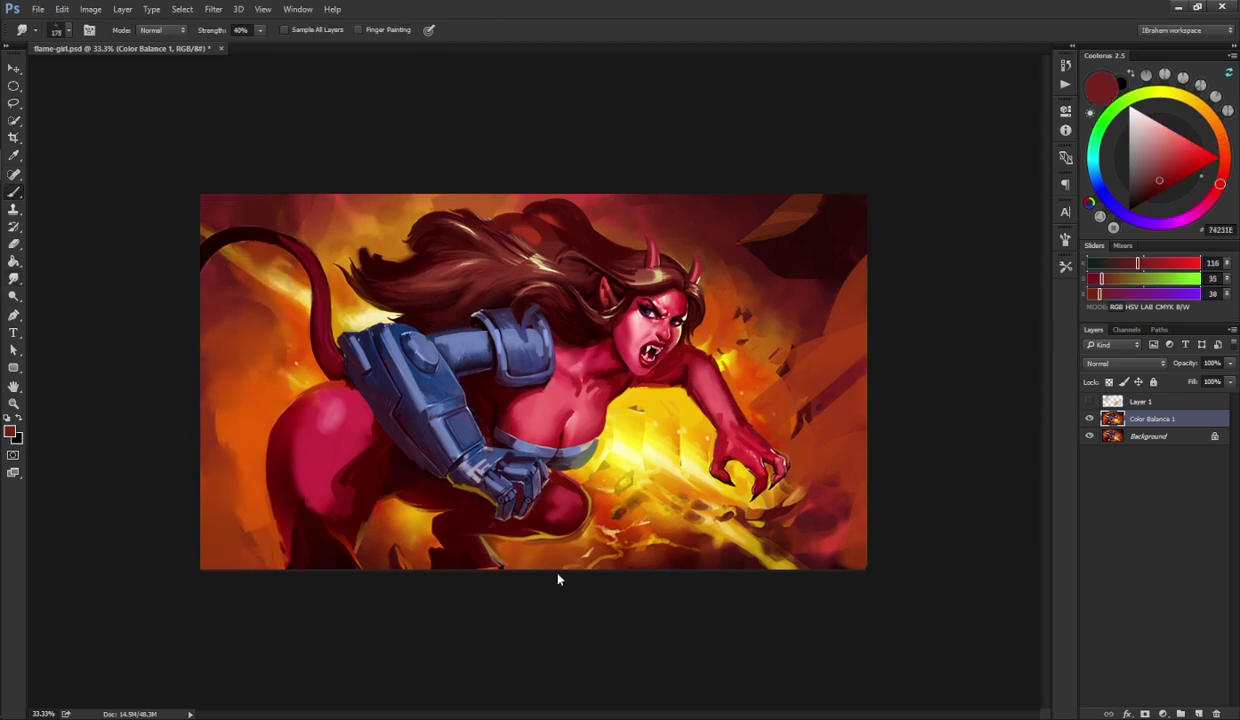
key("b")
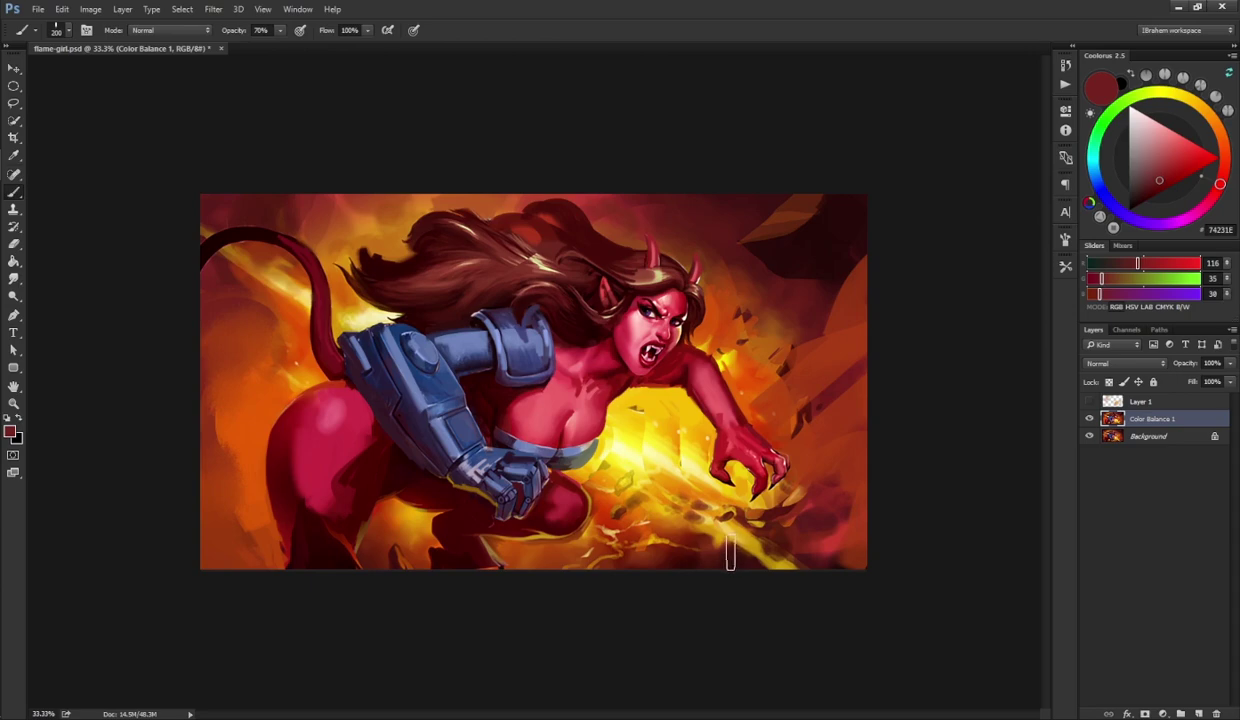
- Try painting the face purple #B475BD directly on the merged painting layer with Darken blending, and undo both changes
left_click(1174, 230)
left_click(1155, 147)
mouse_move(624, 302)
left_mouse_down()
mouse_move(639, 346)
mouse_move(636, 333)
mouse_move(680, 318)
mouse_move(656, 311)
mouse_move(639, 339)
mouse_move(651, 313)
mouse_move(620, 380)
left_mouse_up()
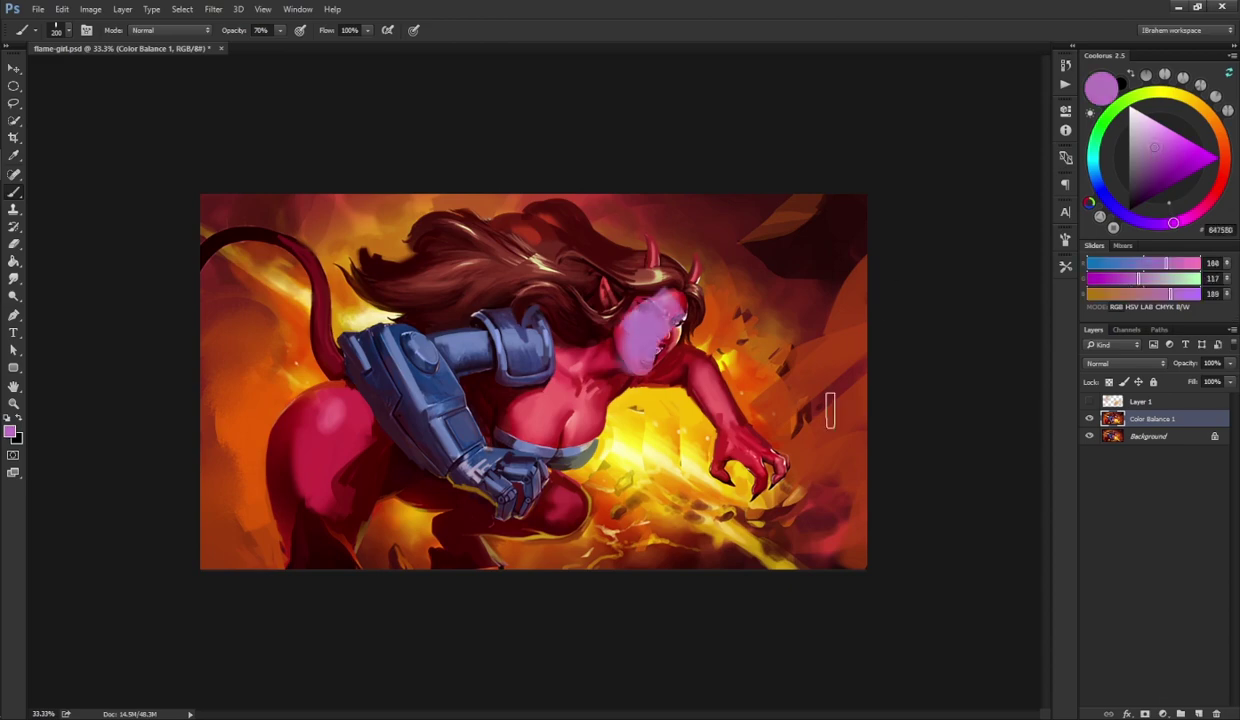
left_click(1122, 363)
left_click(1104, 393)
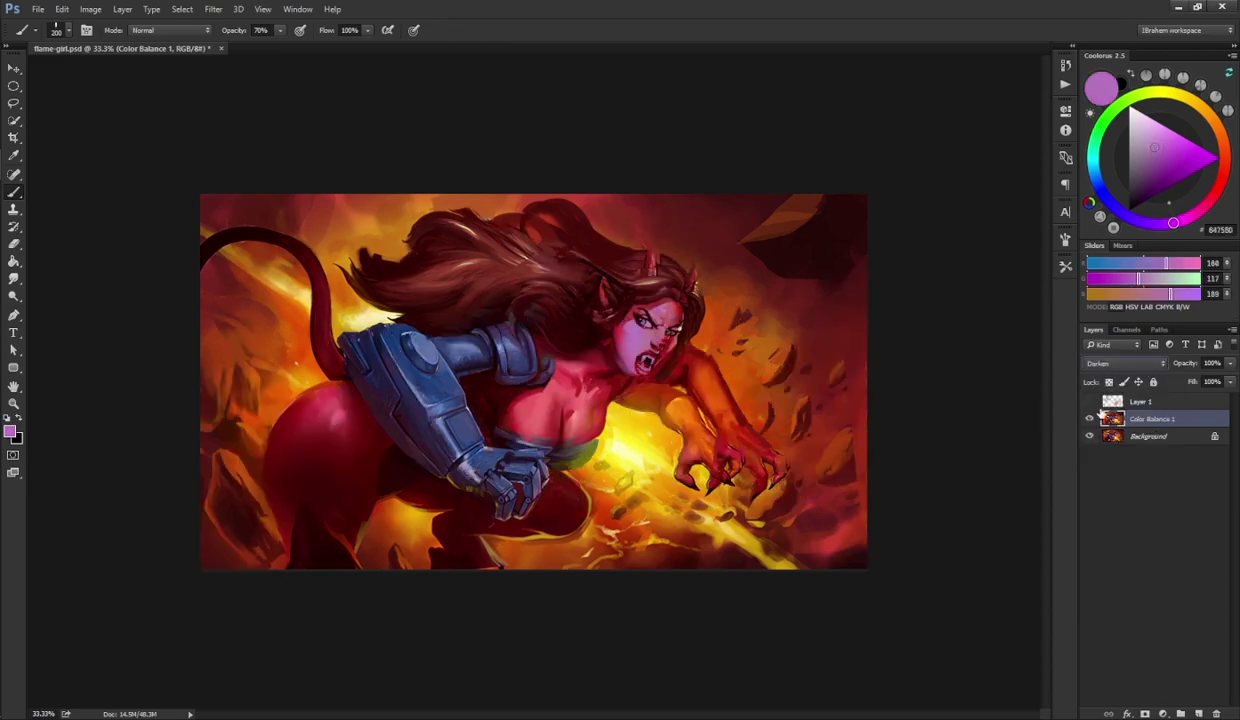
key("ctrl+z")
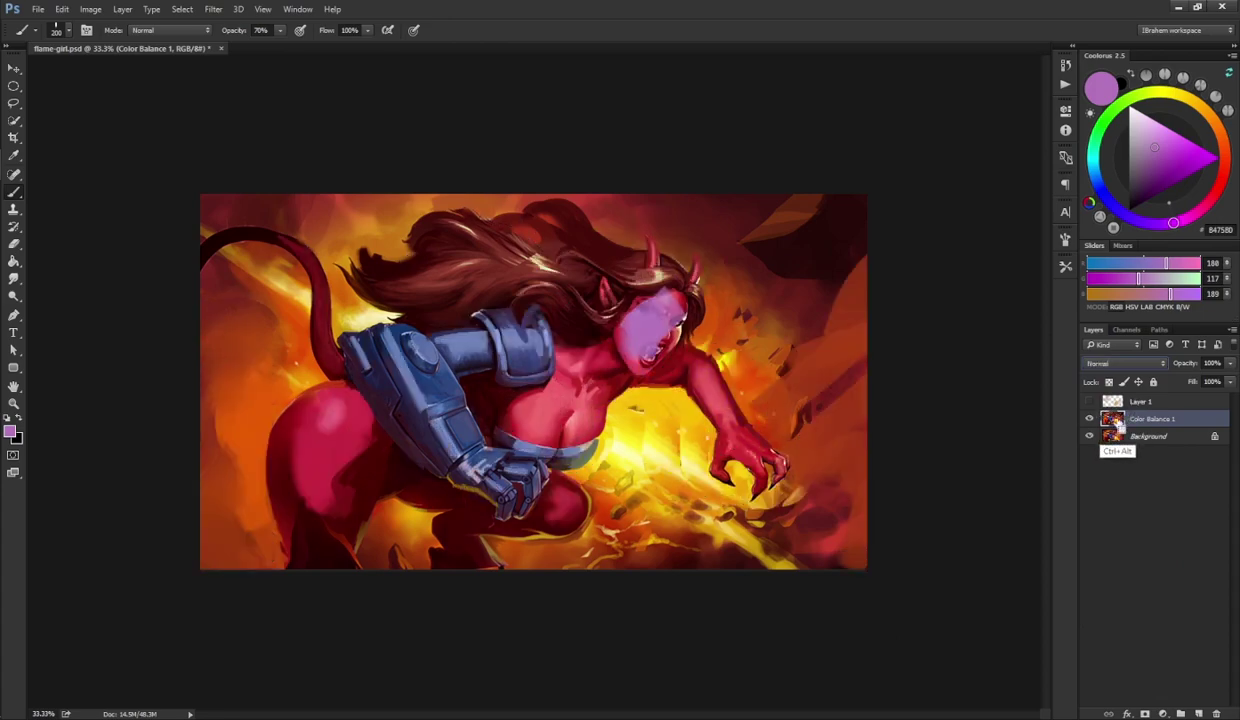
key("ctrl+alt+z")
key("ctrl+alt+z")
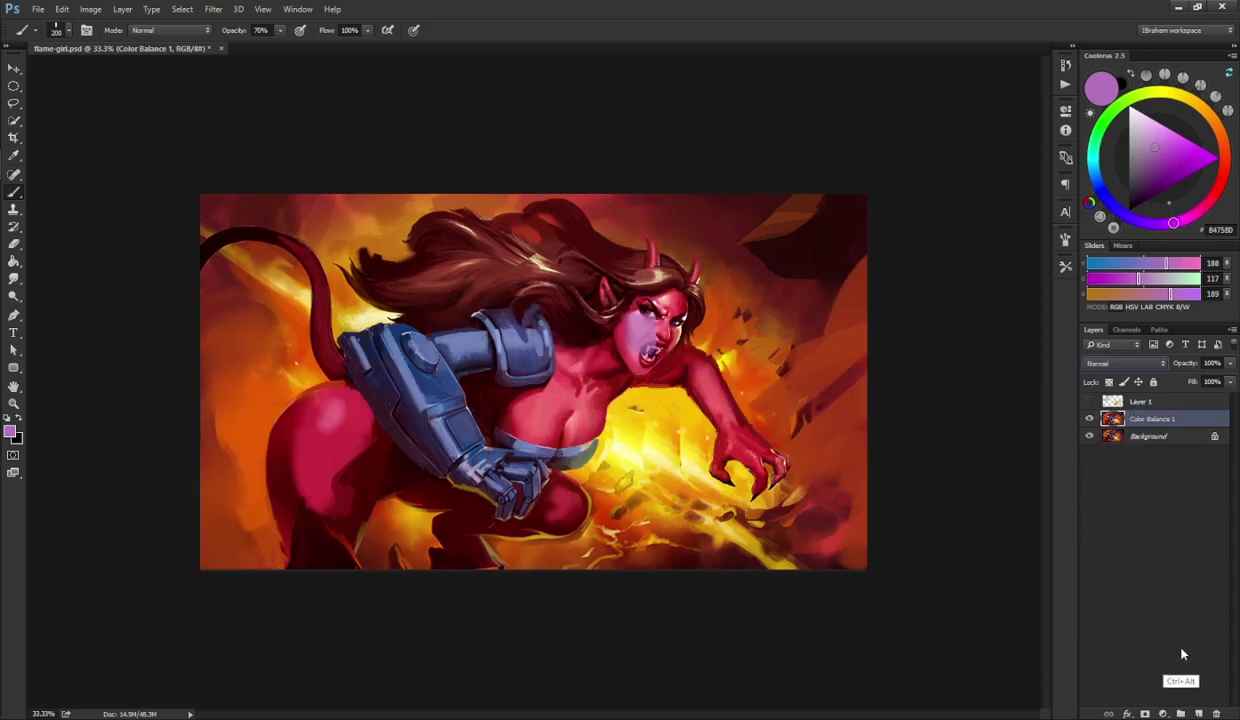
key("ctrl+alt+z")
- Paint the face purple #B475BD on a new layer, blended as Darken at 45% opacity
left_click(1198, 713)
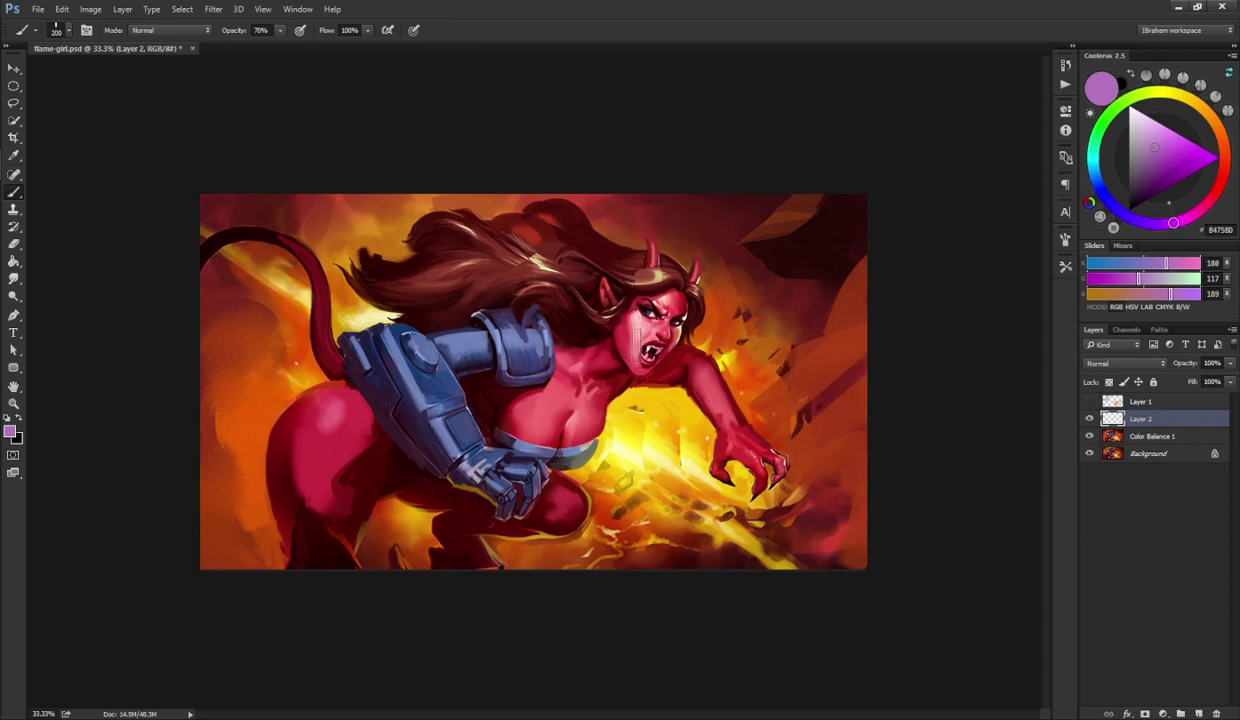
mouse_move(638, 333)
left_mouse_down()
mouse_move(625, 290)
mouse_move(655, 300)
mouse_move(630, 335)
mouse_move(659, 310)
mouse_move(635, 285)
left_mouse_up()
left_click(1125, 365)
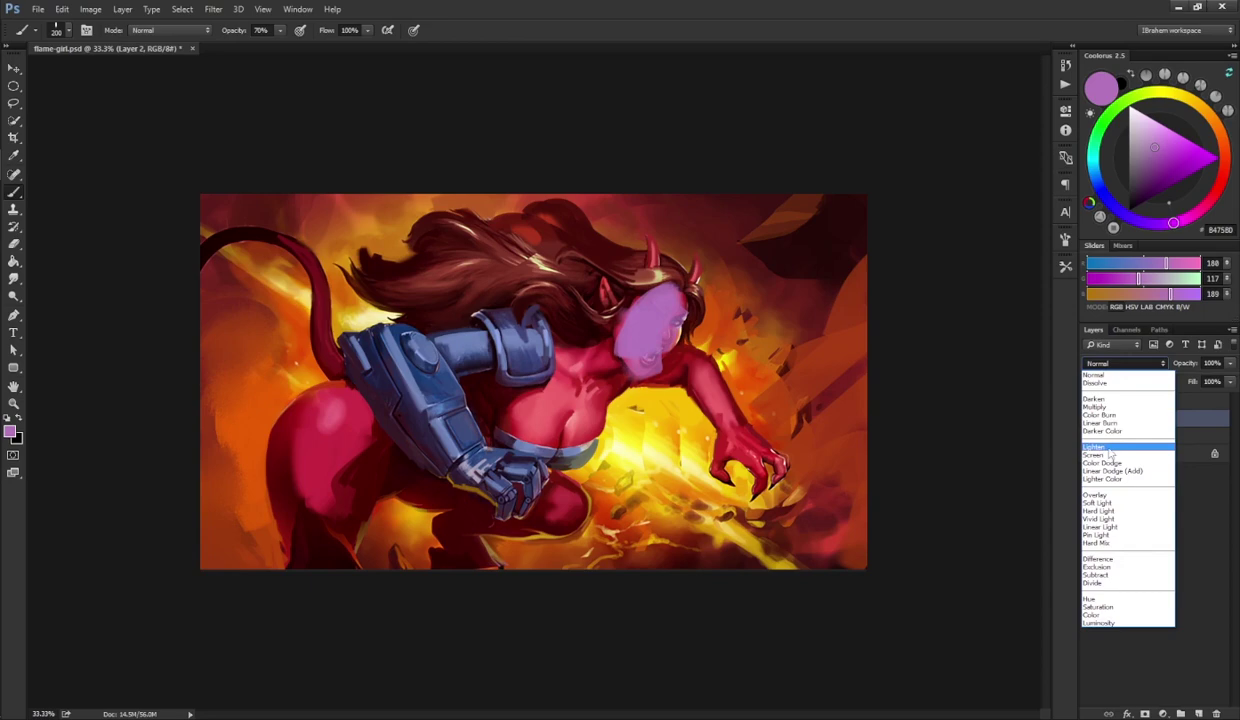
left_click(1128, 398)
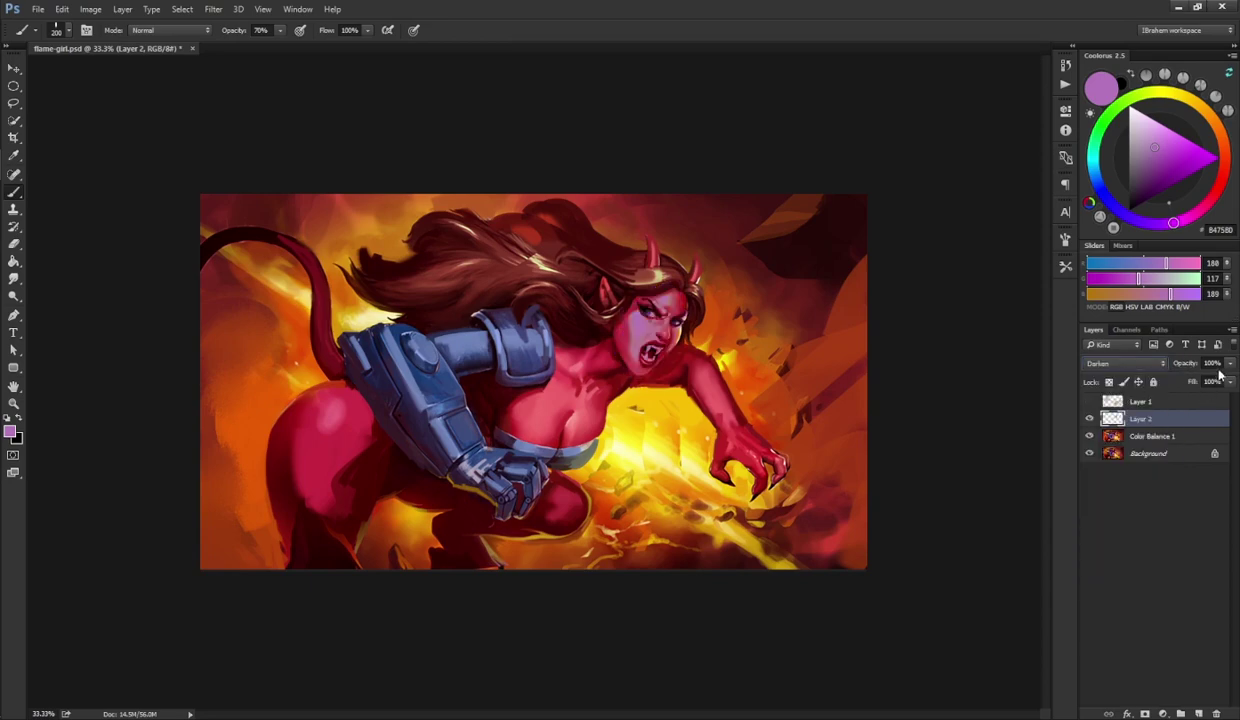
left_click(1230, 363)
left_click_drag(1230, 383, 1189, 383)
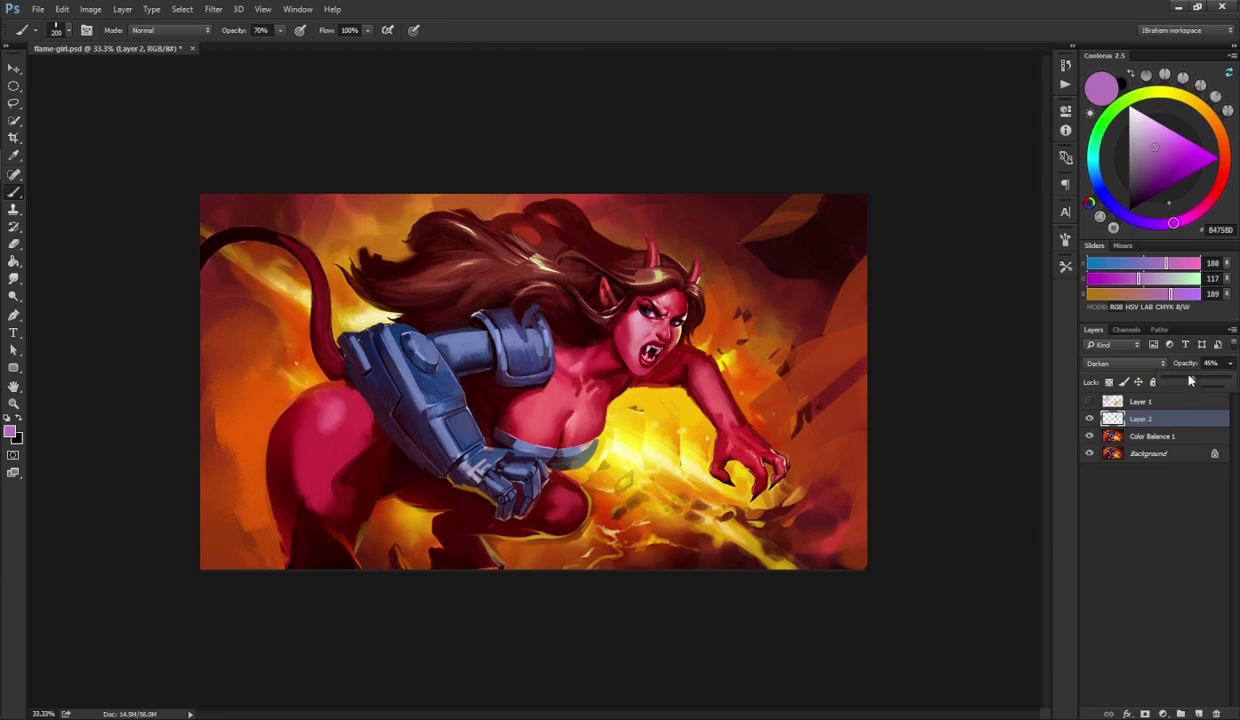
- Compare the face with and without the purple tint, readjust its opacity, and delete the tint layer
left_click(1089, 418)
left_click(1089, 418)
left_click(1089, 418)
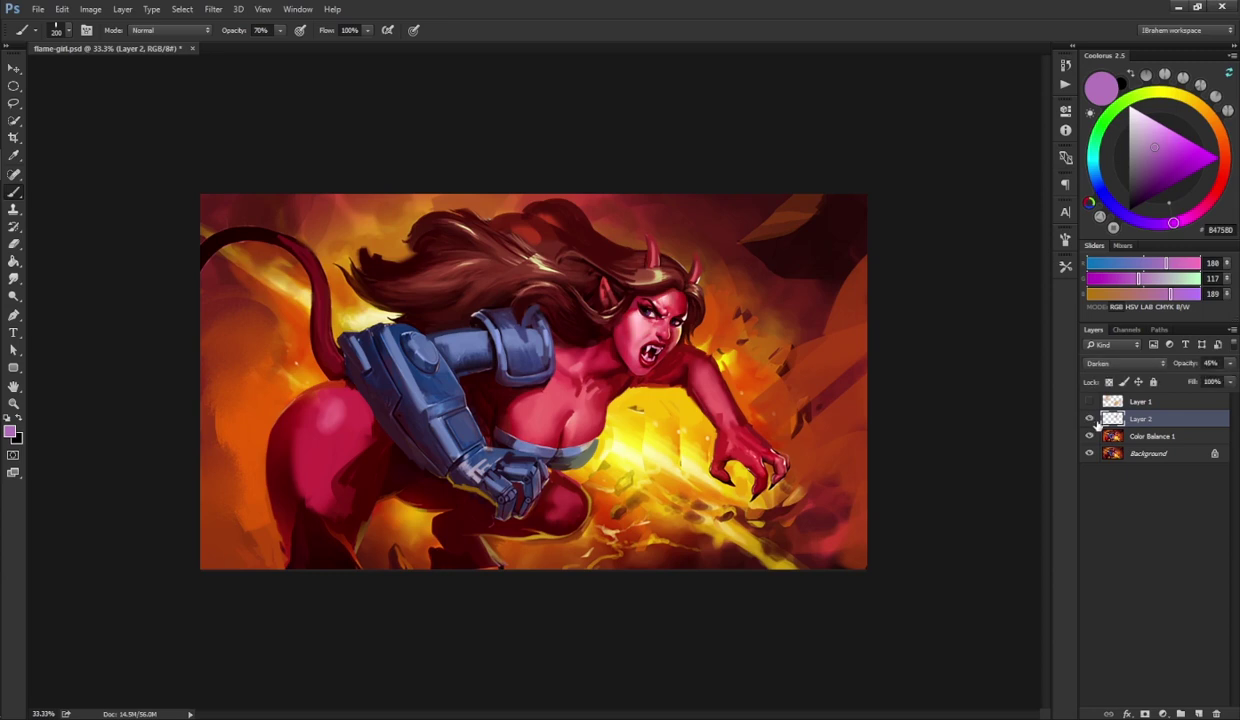
left_click(1089, 418)
left_click(1230, 365)
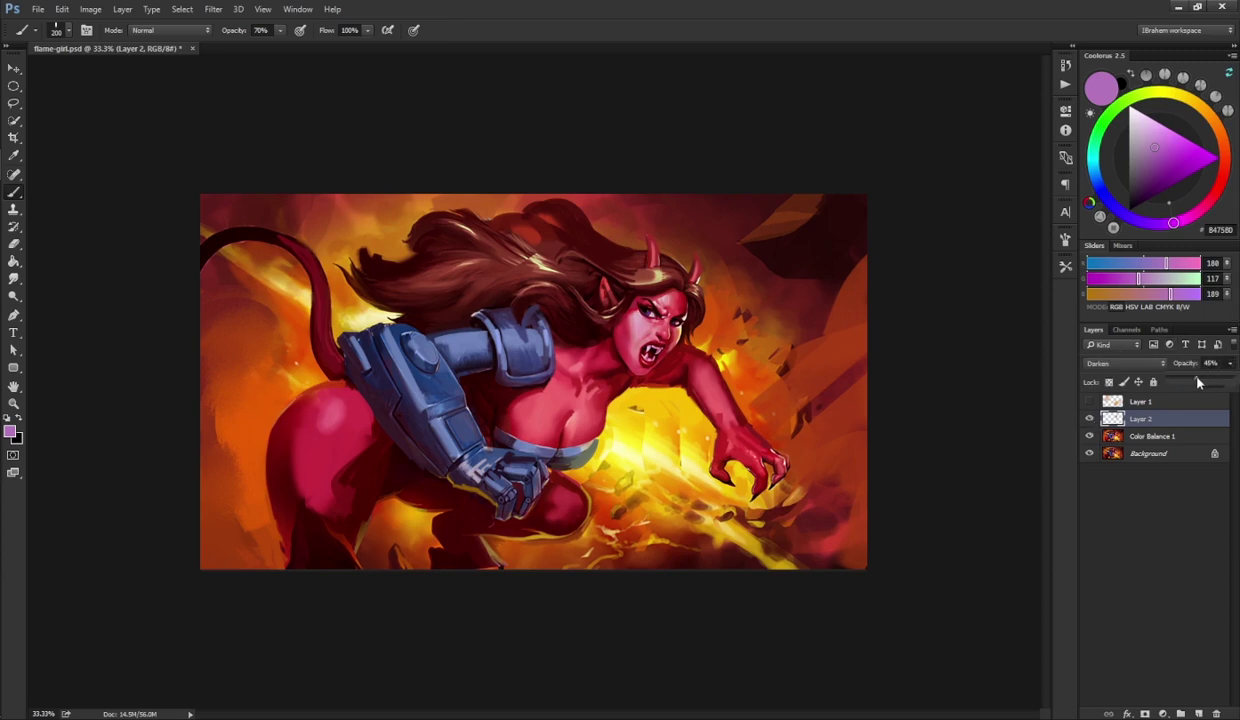
left_click_drag(1207, 382, 1188, 384)
key("Delete")
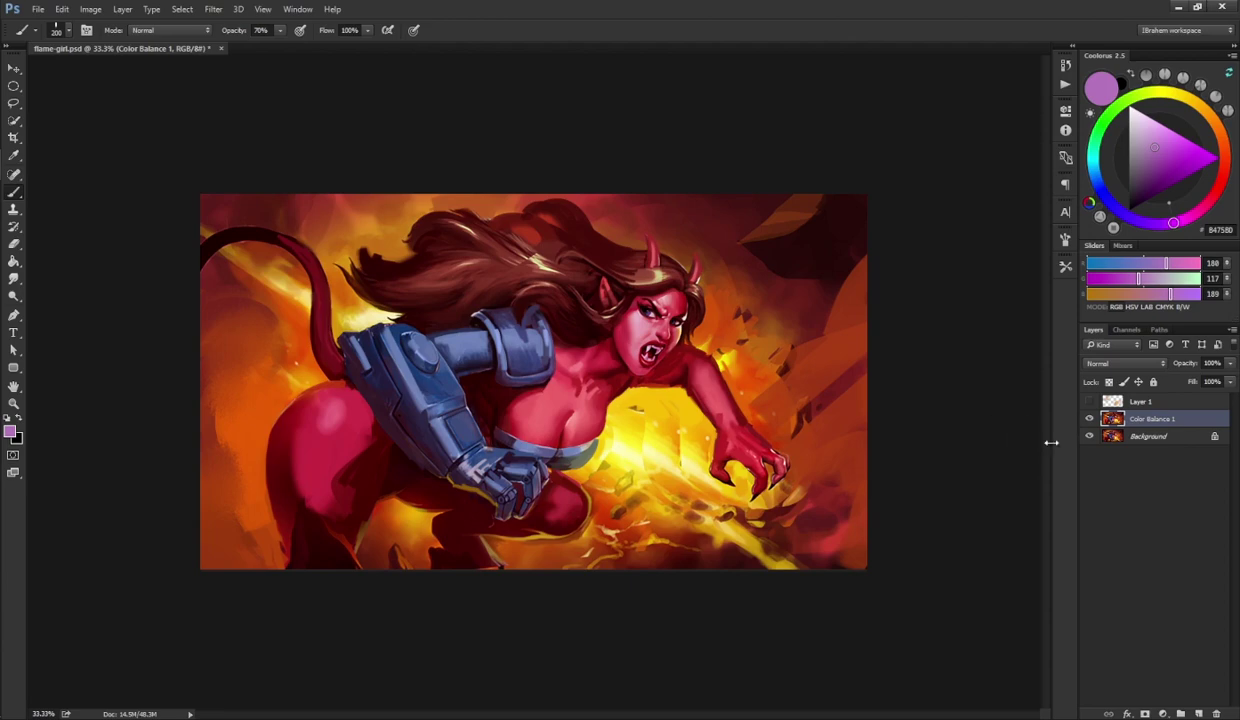
- Toggle the merged painting layer's visibility repeatedly to compare the repainted version with the one beneath it
left_click(1090, 418)
left_click(1090, 418)
left_click(1090, 418)
left_click(1090, 418)
left_click(1090, 418)
left_click(1090, 418)
left_click(1090, 418)
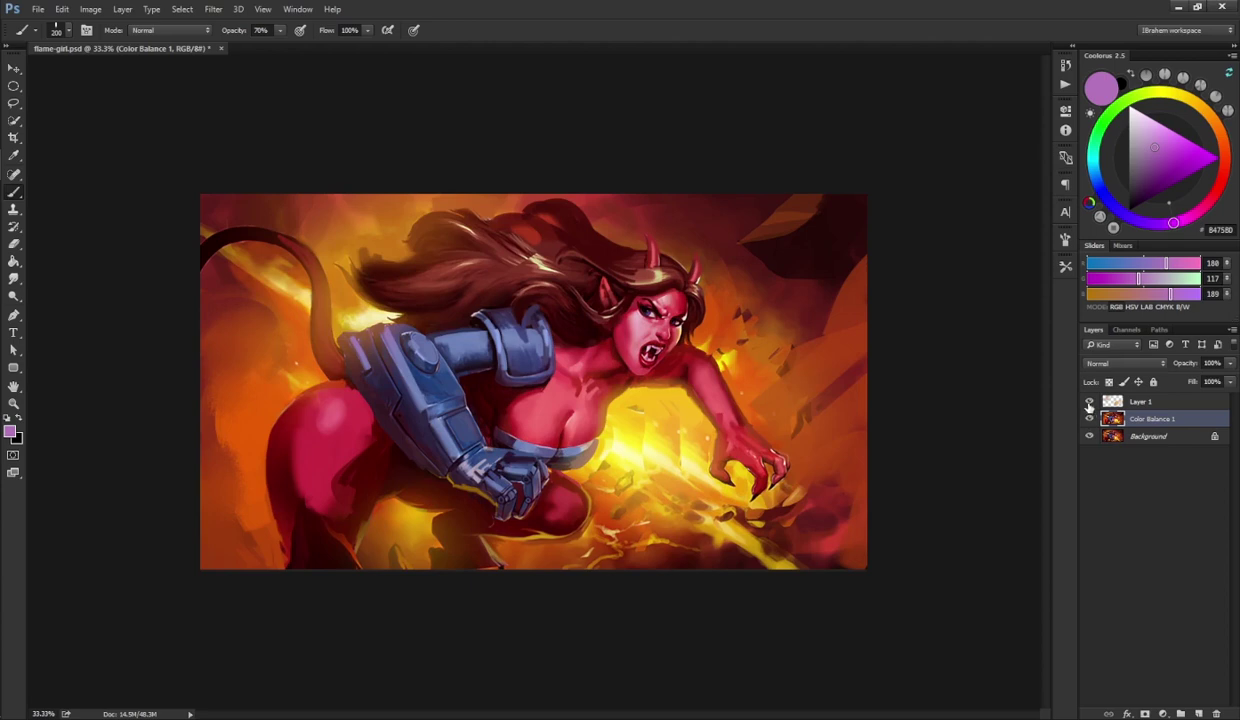
- Compare the painting with and without the glow layer, leaving the glow visible and its layer active
left_click(1089, 402)
left_click(1089, 402)
left_click(1089, 402)
left_click(1089, 402)
left_click(1140, 402)
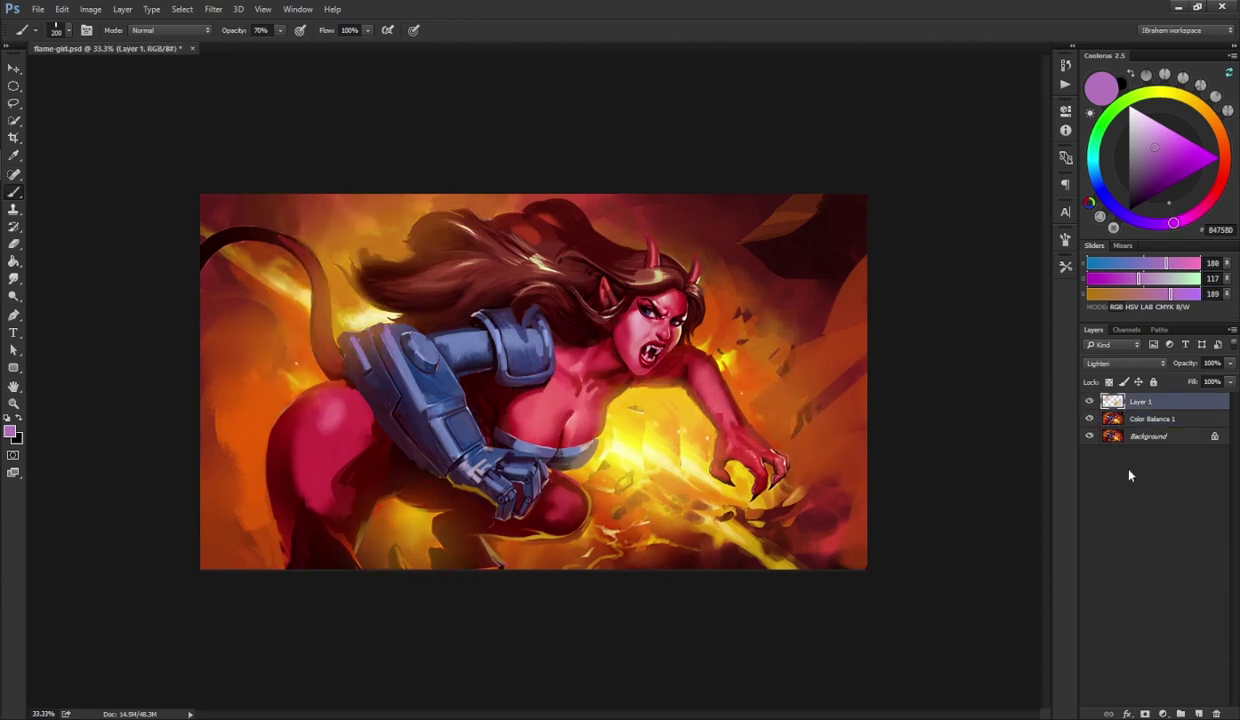
- Add a Curves adjustment layer above the glow layer and pull the RGB curve down in the brighter tones
left_click(1163, 553)
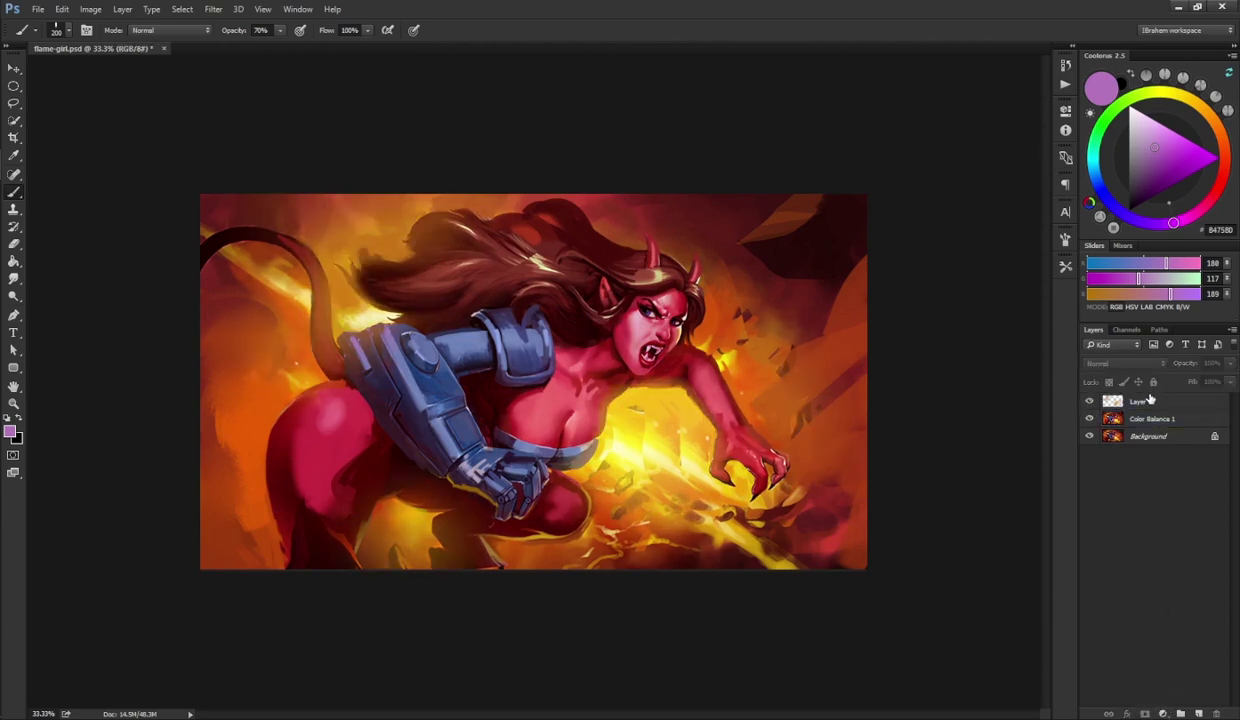
left_click(1150, 400)
left_click(1163, 713)
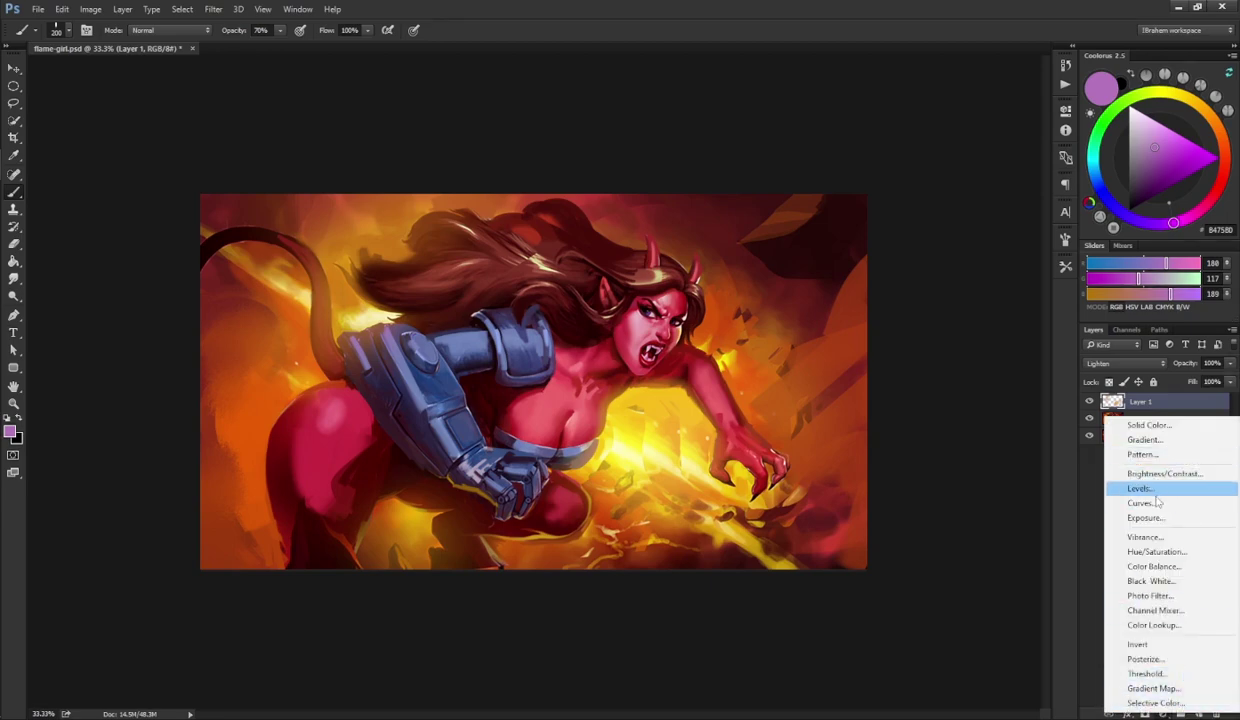
left_click(1157, 503)
mouse_move(971, 235)
left_mouse_down()
mouse_move(958, 255)
mouse_move(978, 222)
mouse_move(981, 253)
left_mouse_up()
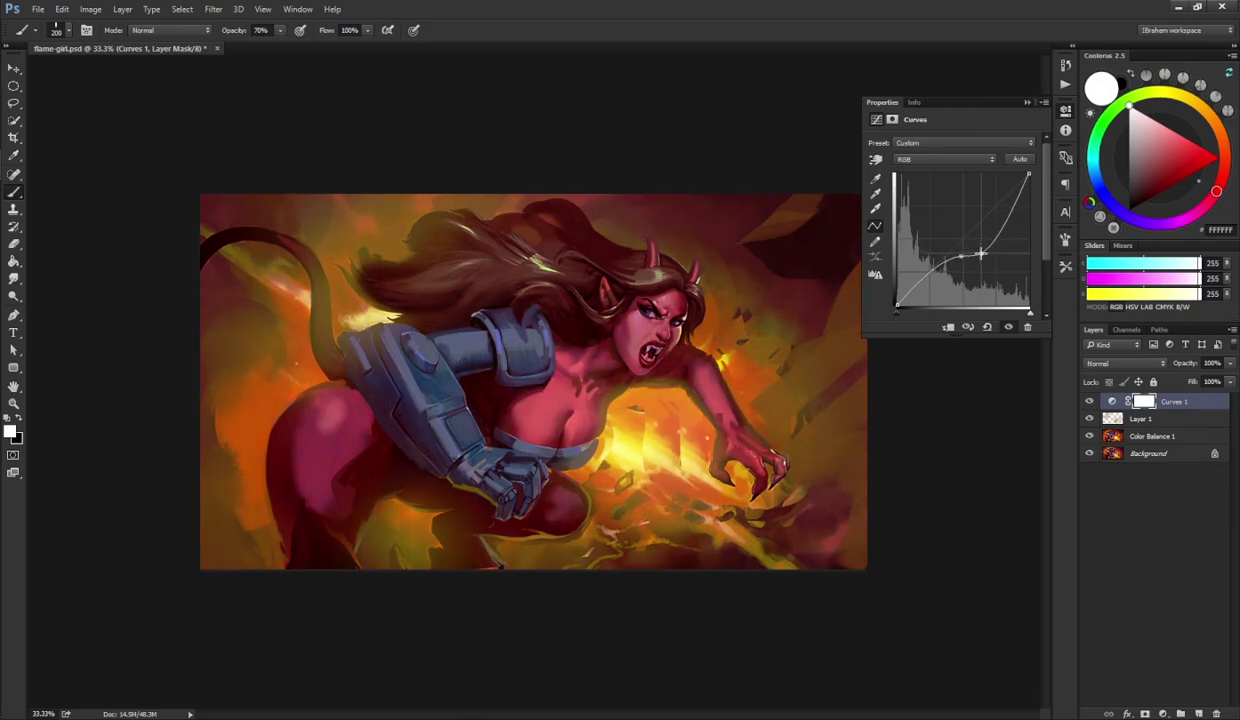
left_click(1067, 113)
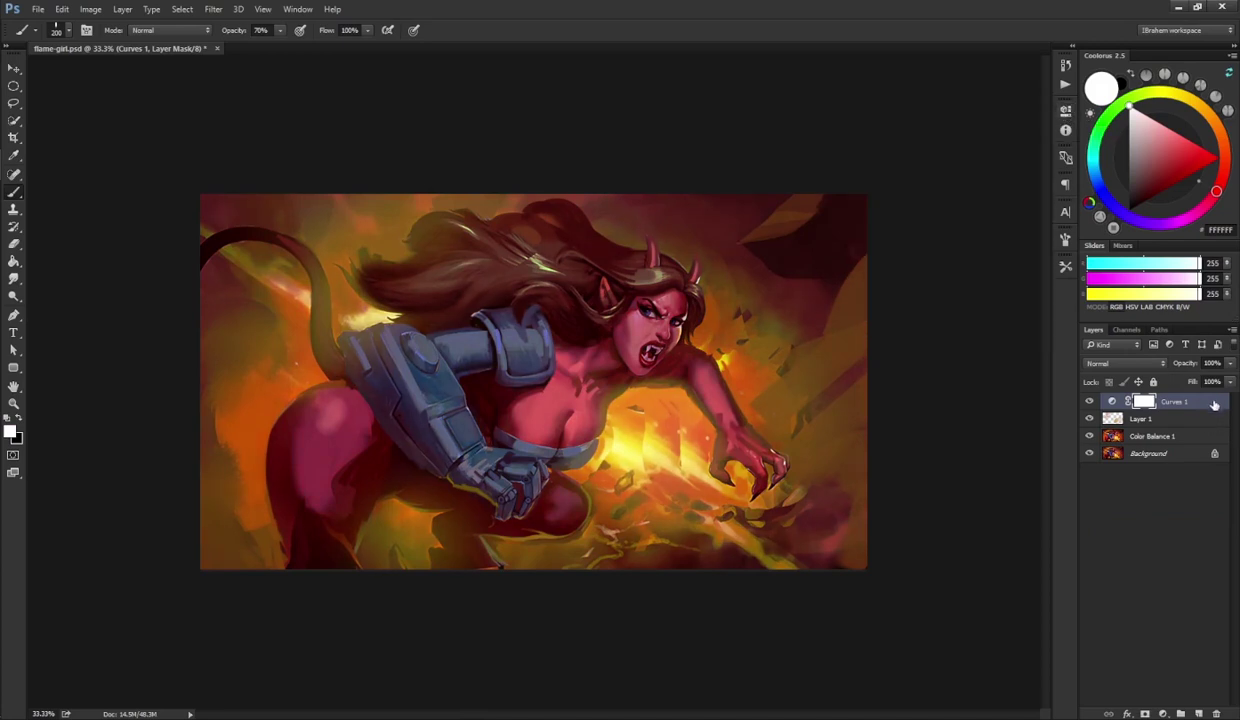
- Limit the Curves layer to darker underlying tones by splitting the Underlying Layer highlight slider in its Blend If options
left_click(1109, 402)
double_click(1207, 406)
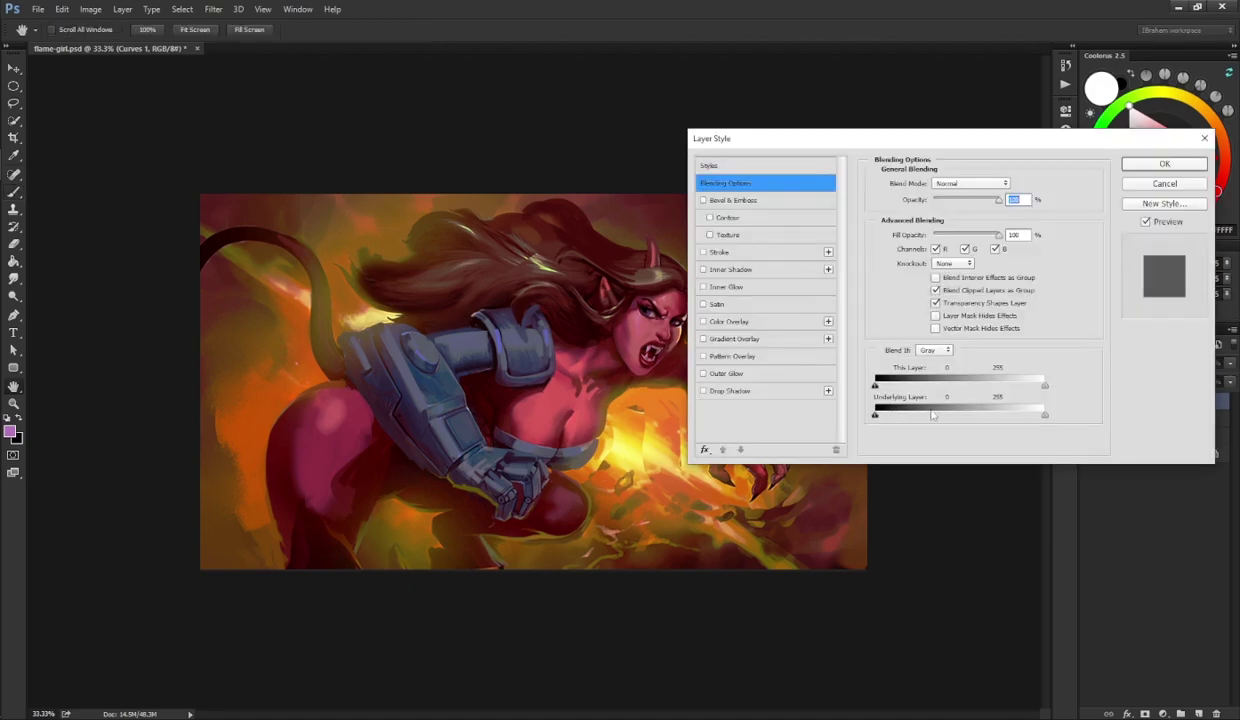
left_click_drag(875, 414, 909, 416)
left_click_drag(1044, 414, 944, 416)
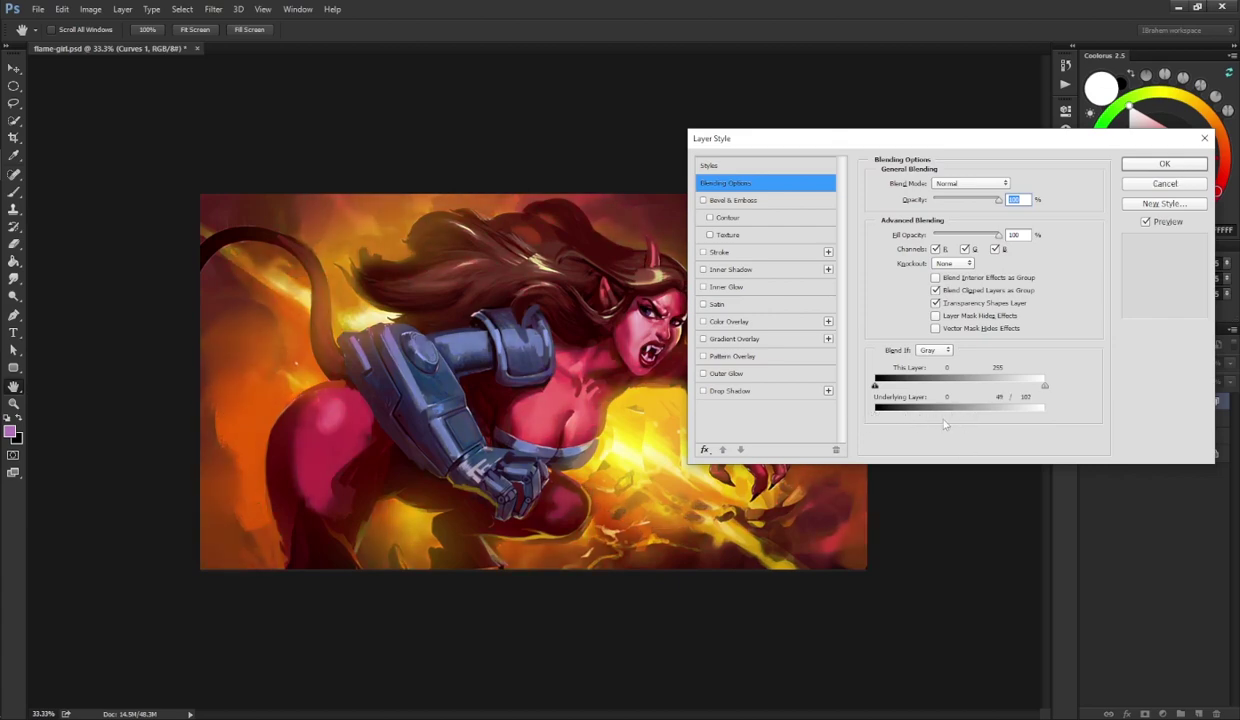
key("Return")
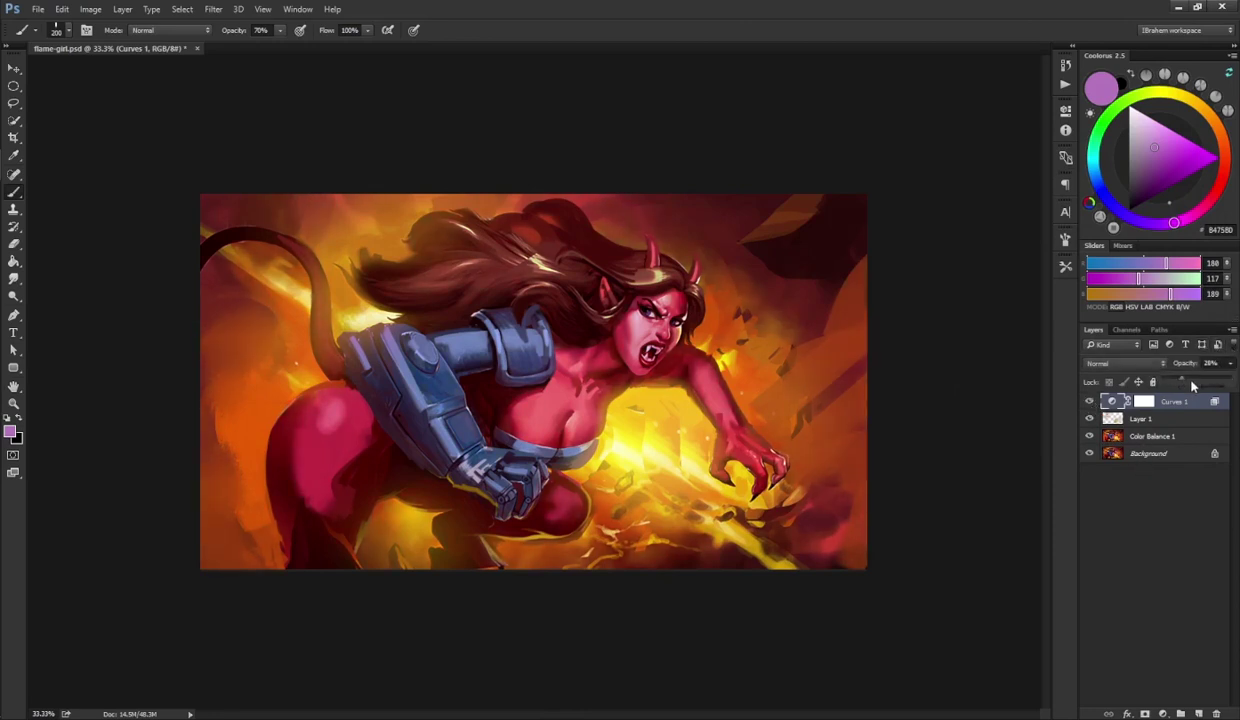
- Set the Curves layer's opacity to 44% and compare the painting with and without it
left_click(1192, 382)
left_click(1088, 402)
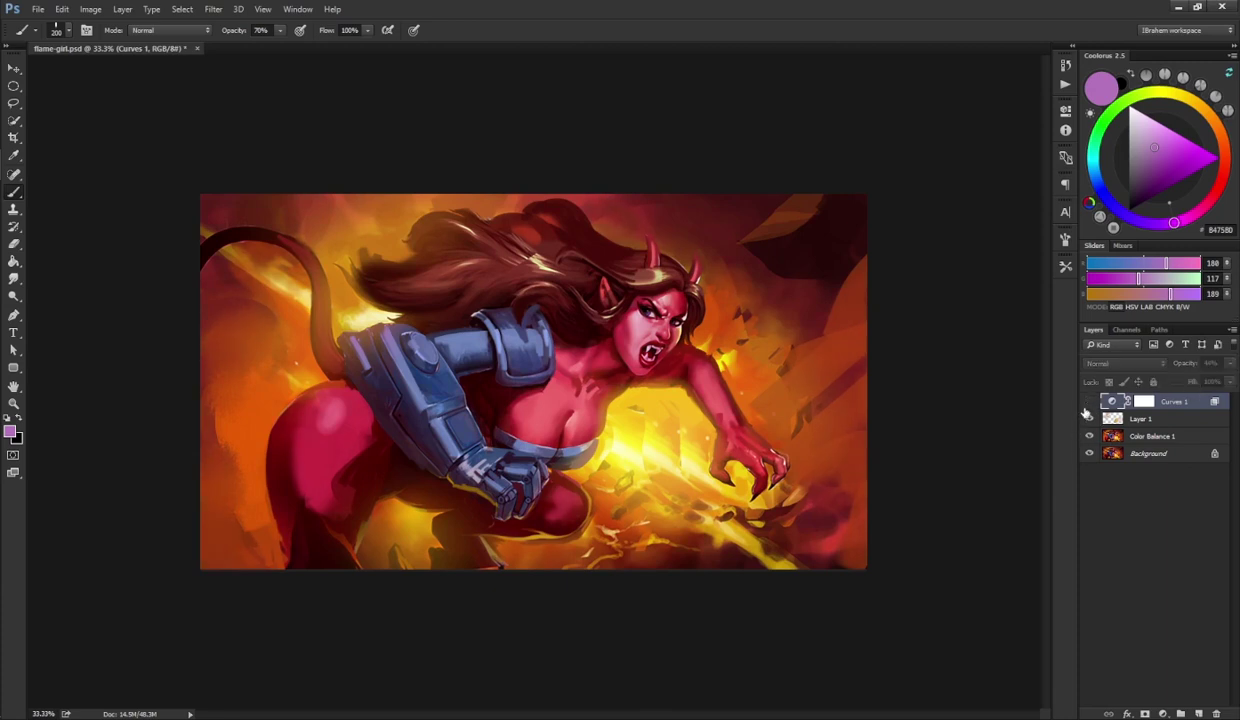
left_click(1088, 402)
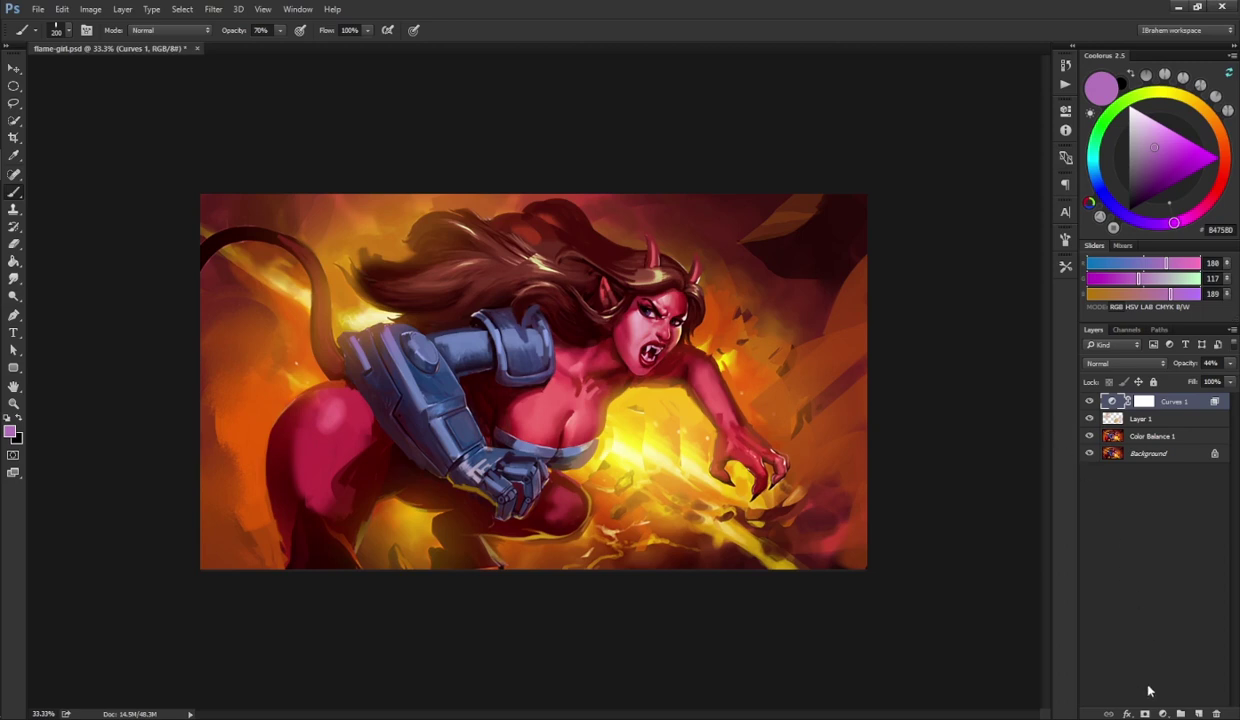
- Add a Color Balance adjustment layer with midtones at Magenta-Green -16 and Yellow-Blue +19, shifted towards cyan
left_click(1162, 713)
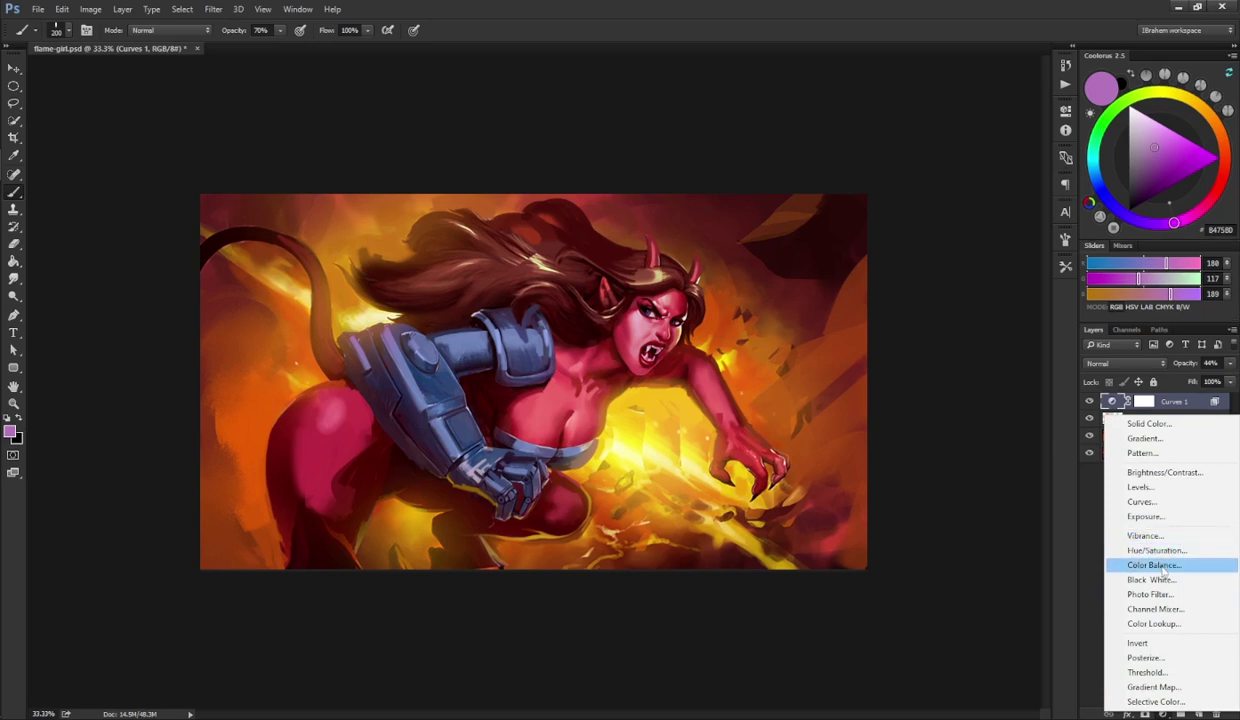
left_click(1153, 565)
left_click(958, 195)
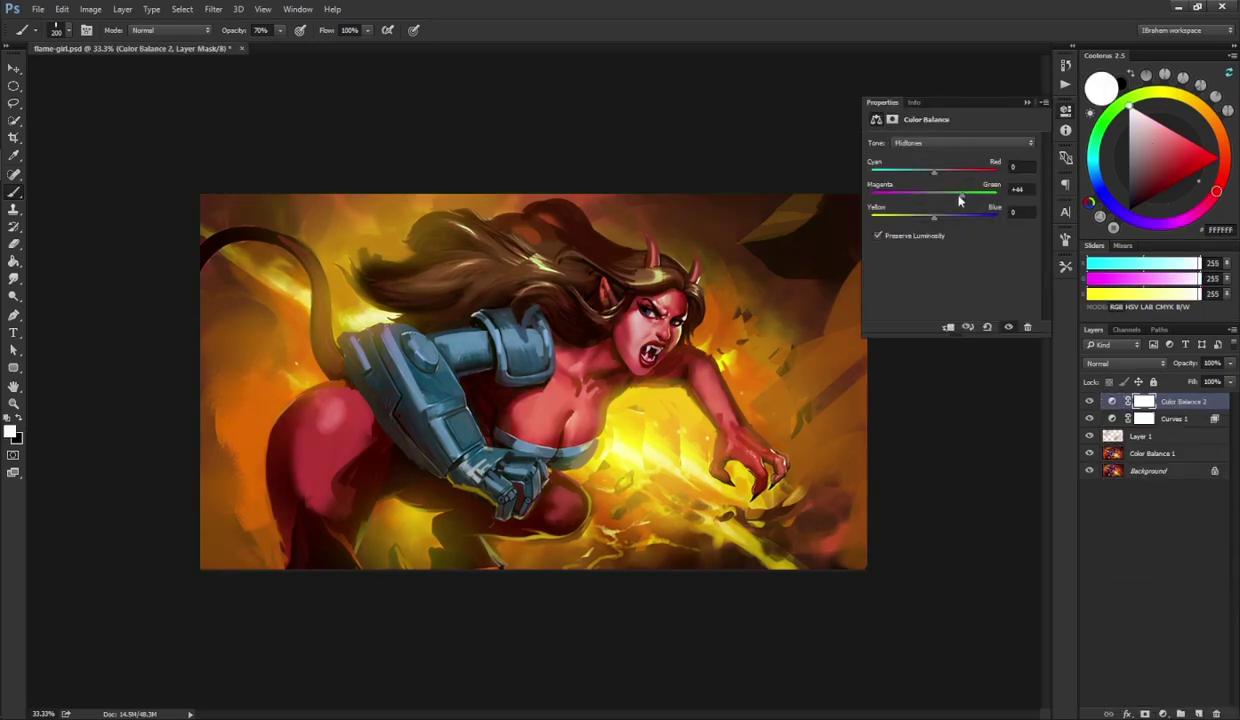
left_click_drag(946, 196, 924, 196)
left_click(946, 217)
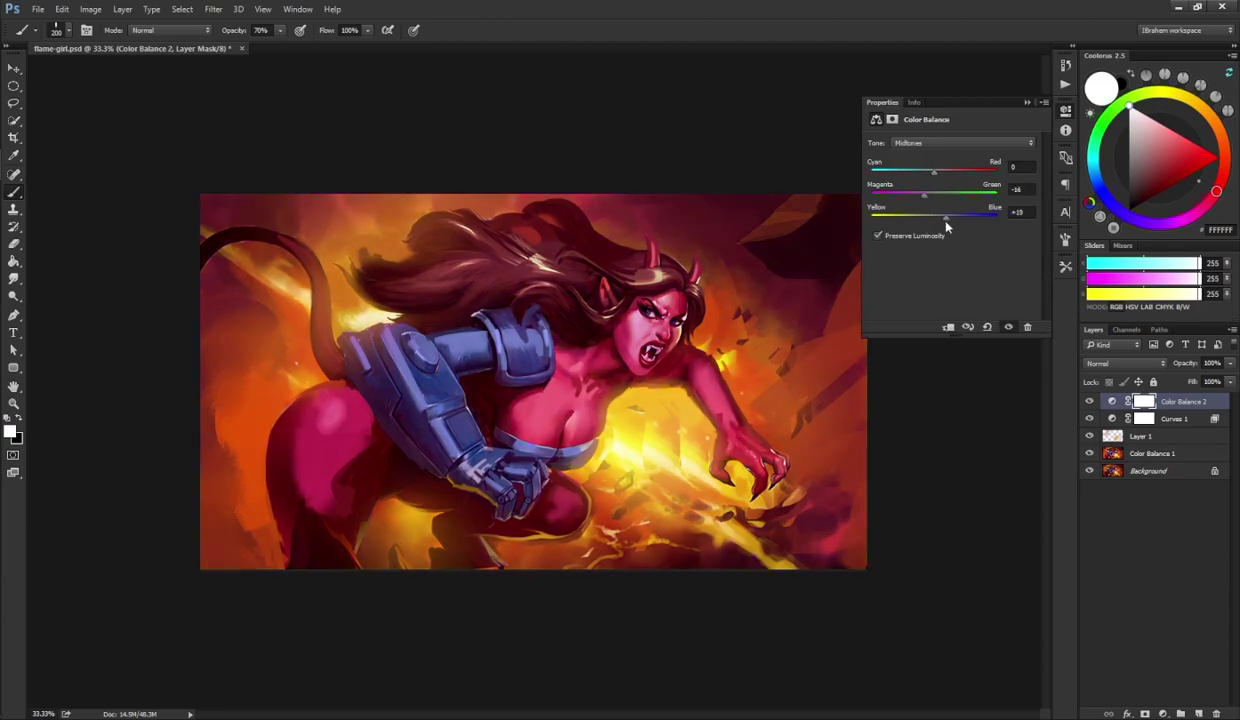
left_click(914, 172)
left_click(1058, 119)
- Compare the painting with and without the new Color Balance adjustment, and delete that adjustment layer
left_click(1089, 401)
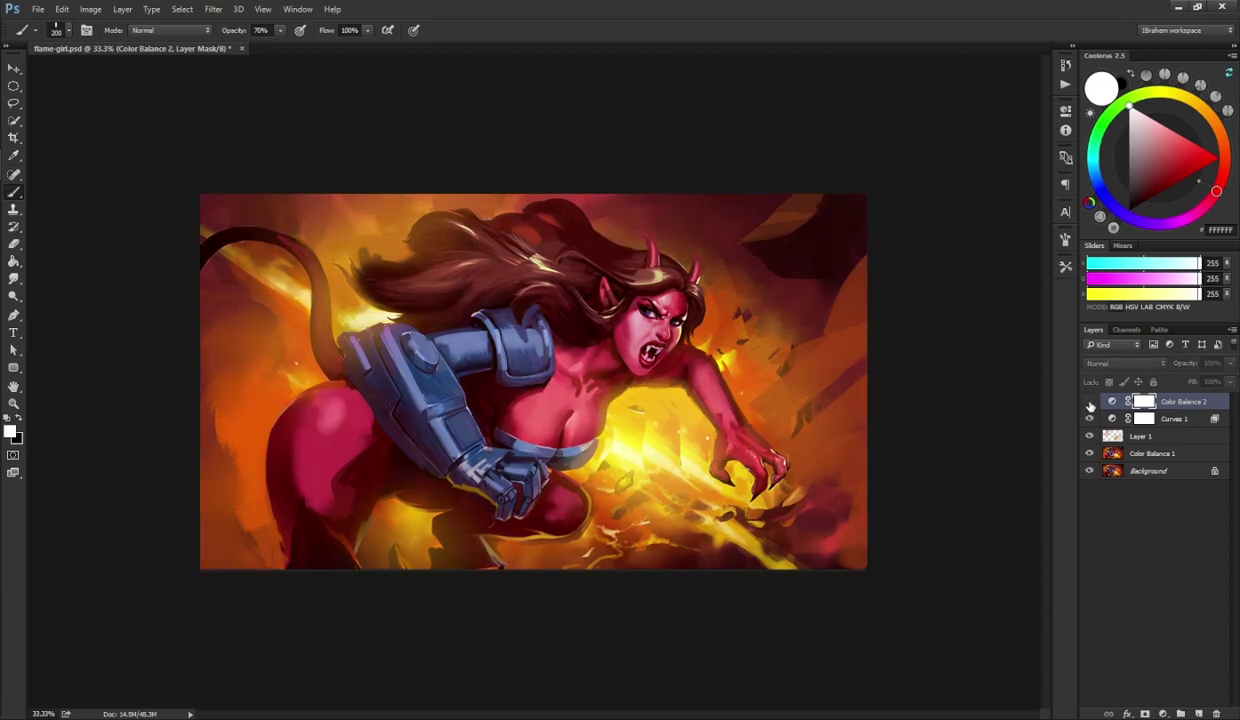
left_click(1089, 401)
left_click(1089, 401)
left_click(1089, 401)
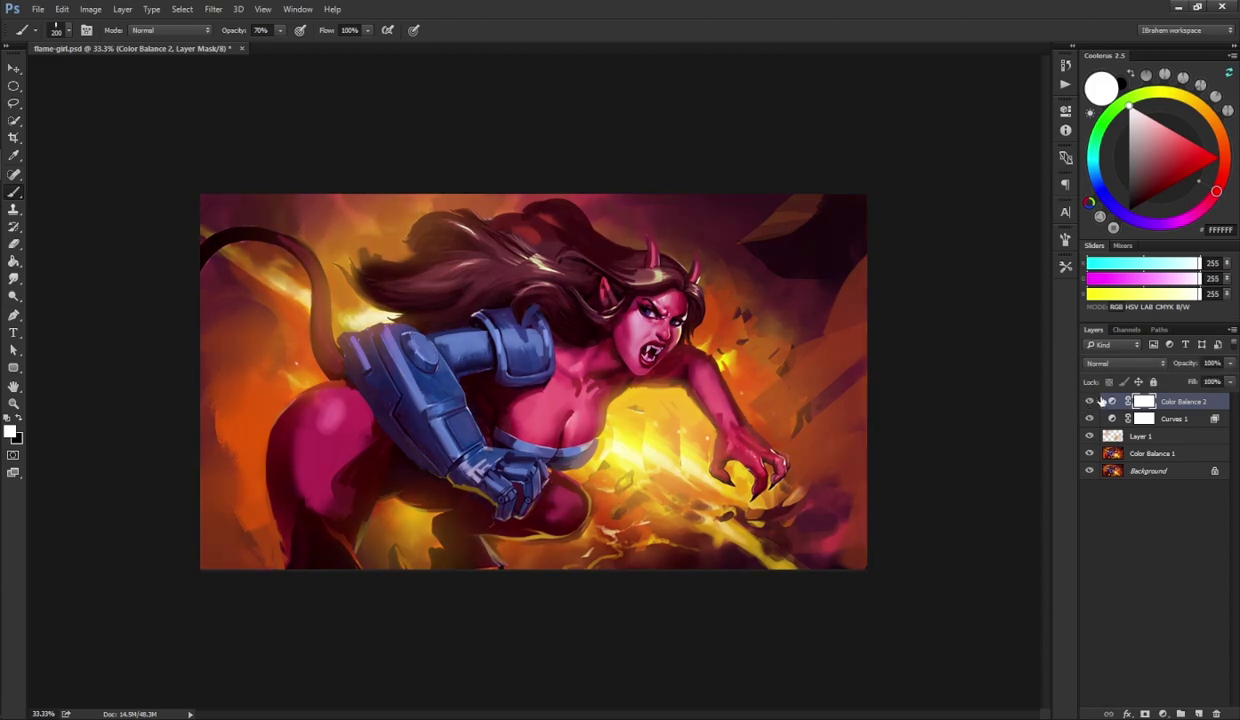
key("Delete")
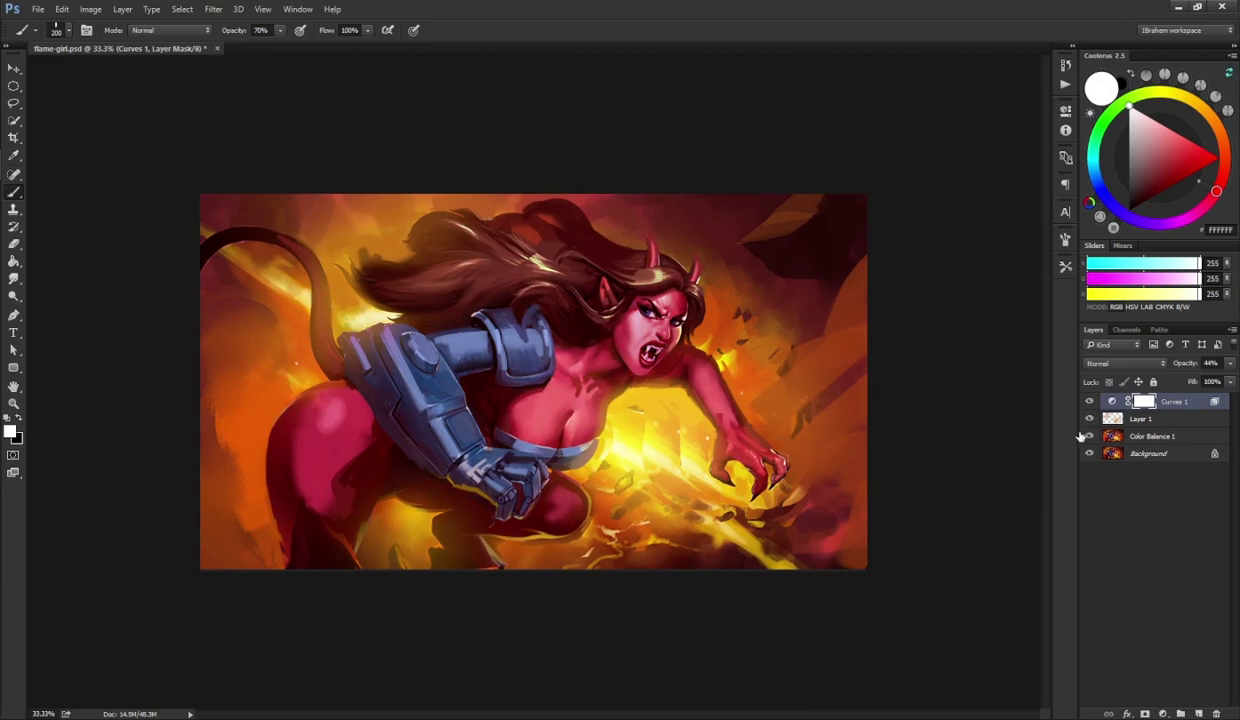
- Group the Curves, glow and merged painting layers together above the background layer
key("ctrl+plus")
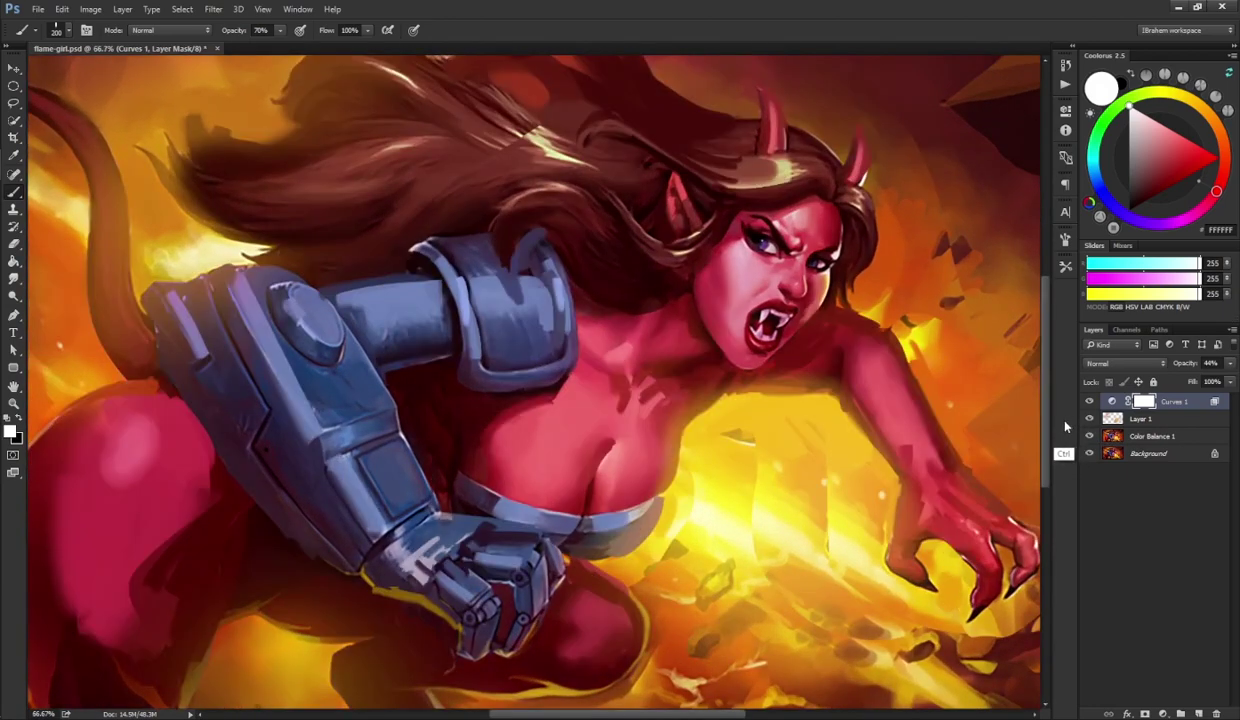
key("ctrl+minus")
key("ctrl+plus")
key("ctrl+minus")
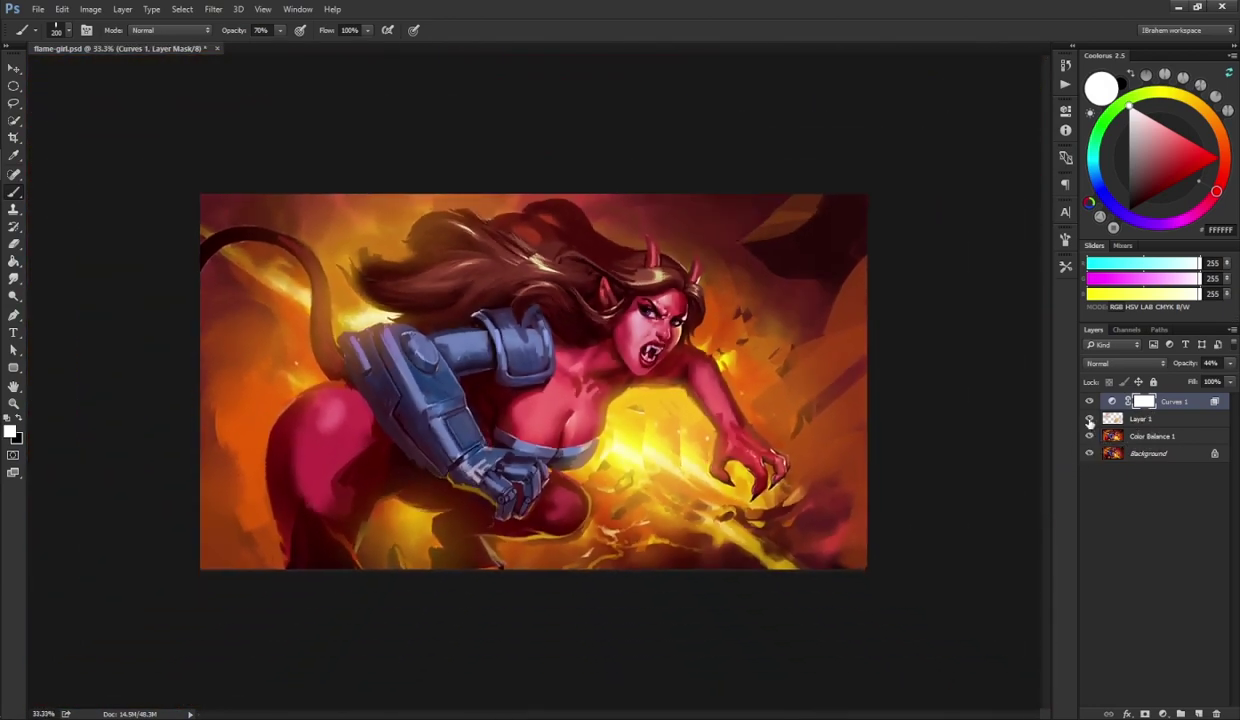
left_click(1117, 441, "shift")
key("ctrl+g")
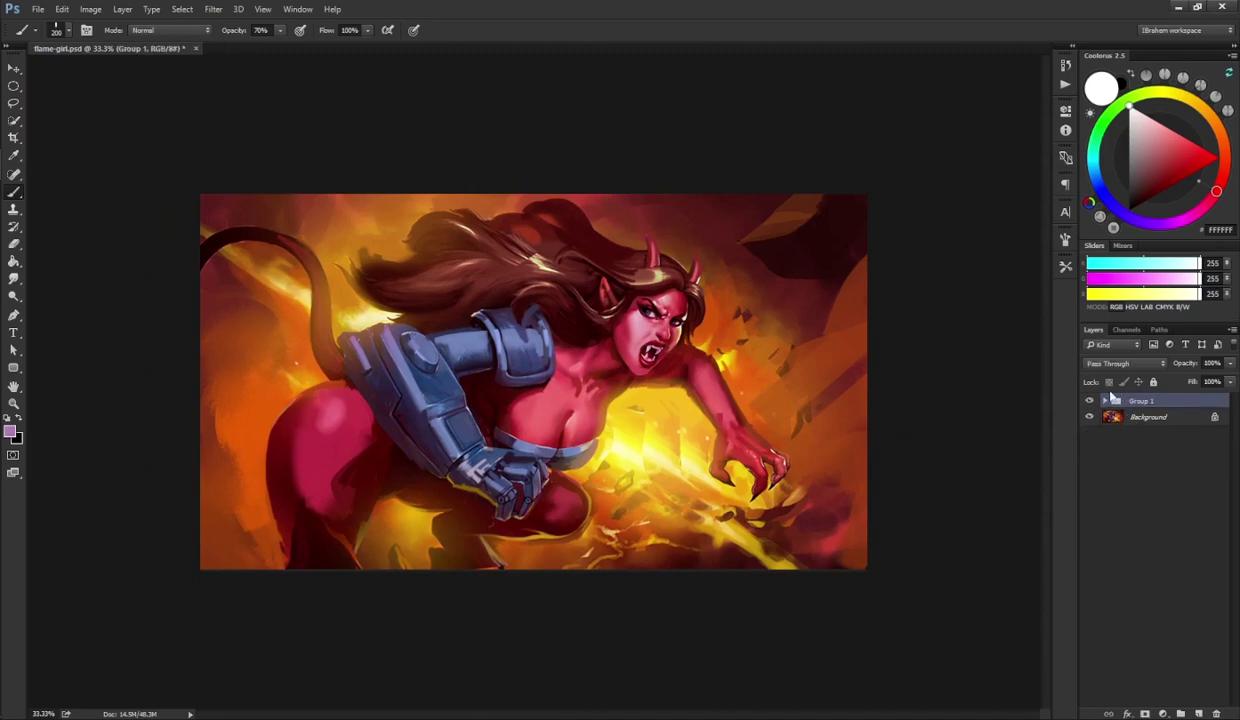
- Compare the grouped repaint of the whole painting with the original background version by hiding and showing the group repeatedly
left_click(1089, 402)
left_click(1089, 402)
left_click(1089, 403)
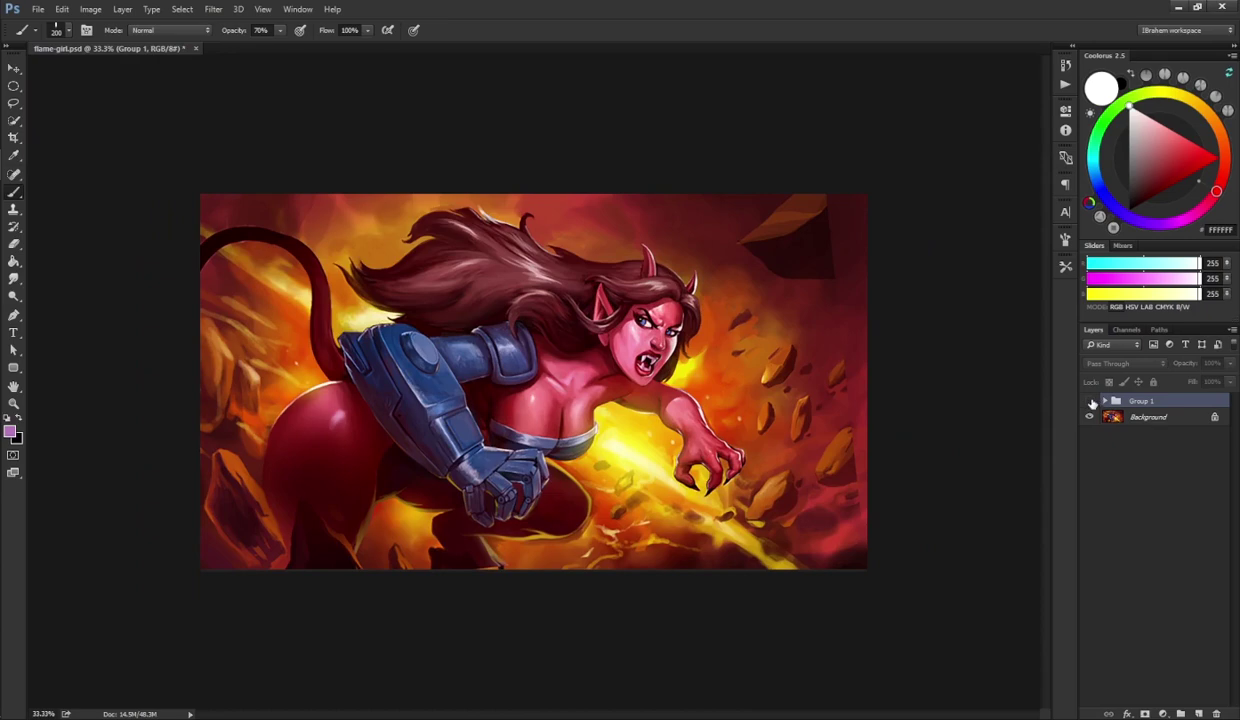
left_click(1090, 402)
left_click(1090, 402)
left_click(1090, 402)
left_click(1090, 403)
left_click(1090, 402)
left_click(1090, 402)
left_click(1090, 402)
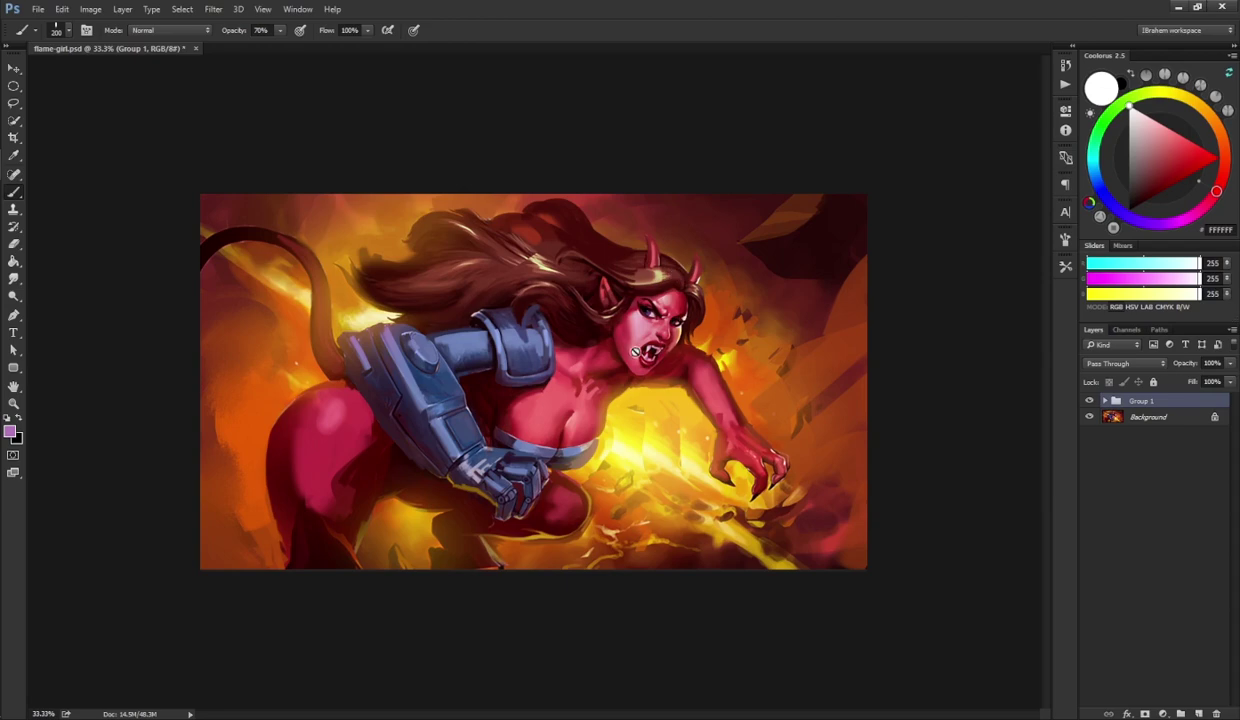
- Examine the figure, arm and background at 50% zoom with the repaint group hidden and shown against the original
key("ctrl+plus")
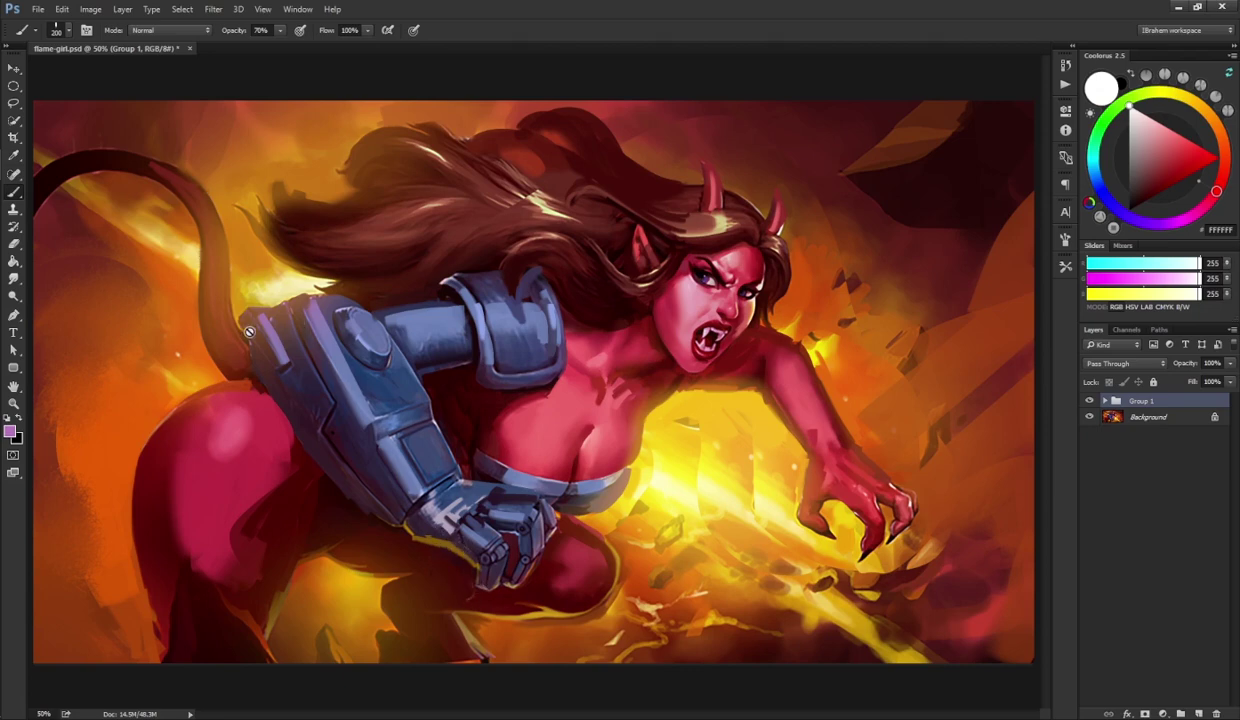
left_click(1089, 401)
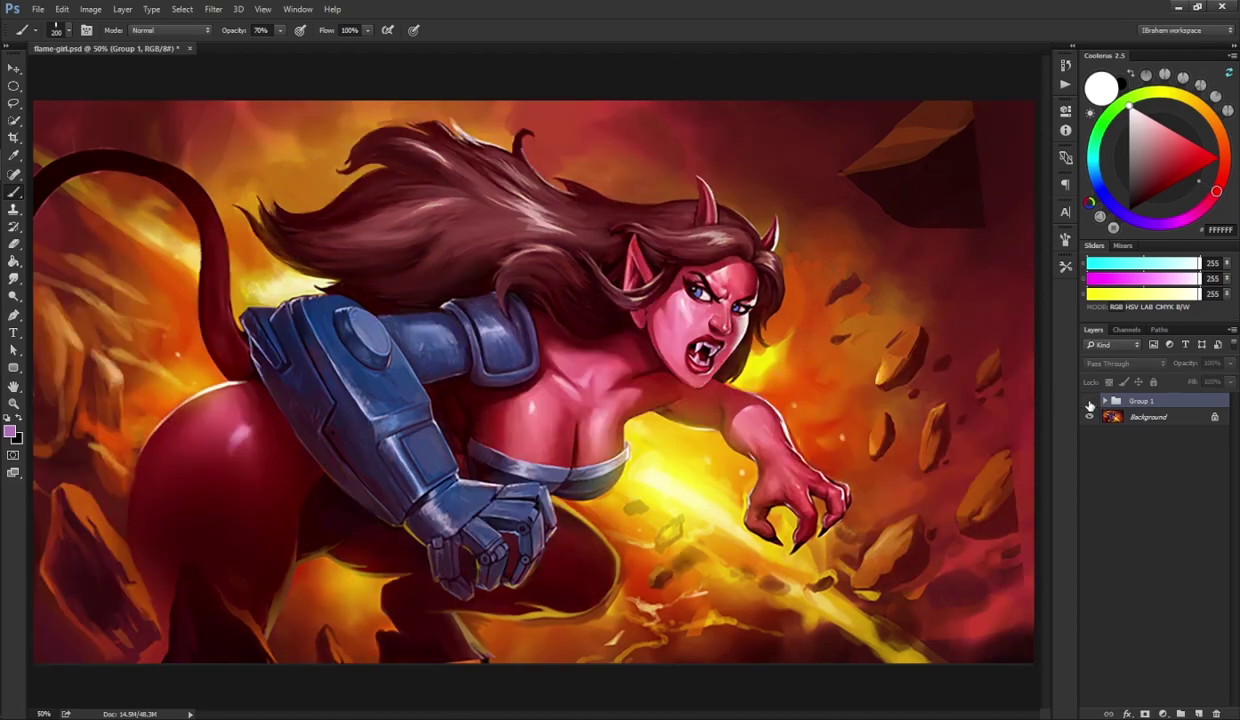
left_click(1089, 401)
left_click(1089, 401)
left_click(1089, 401)
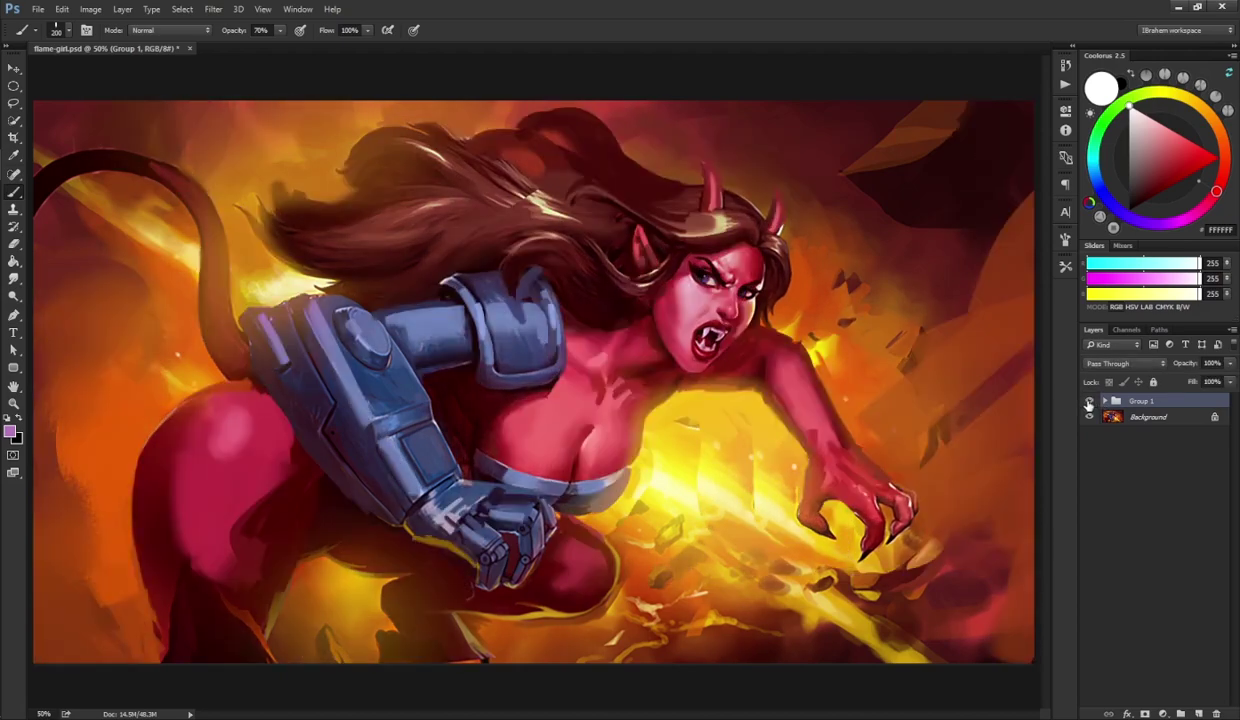
left_click(1089, 401)
left_click(1089, 401)
left_click(1089, 400)
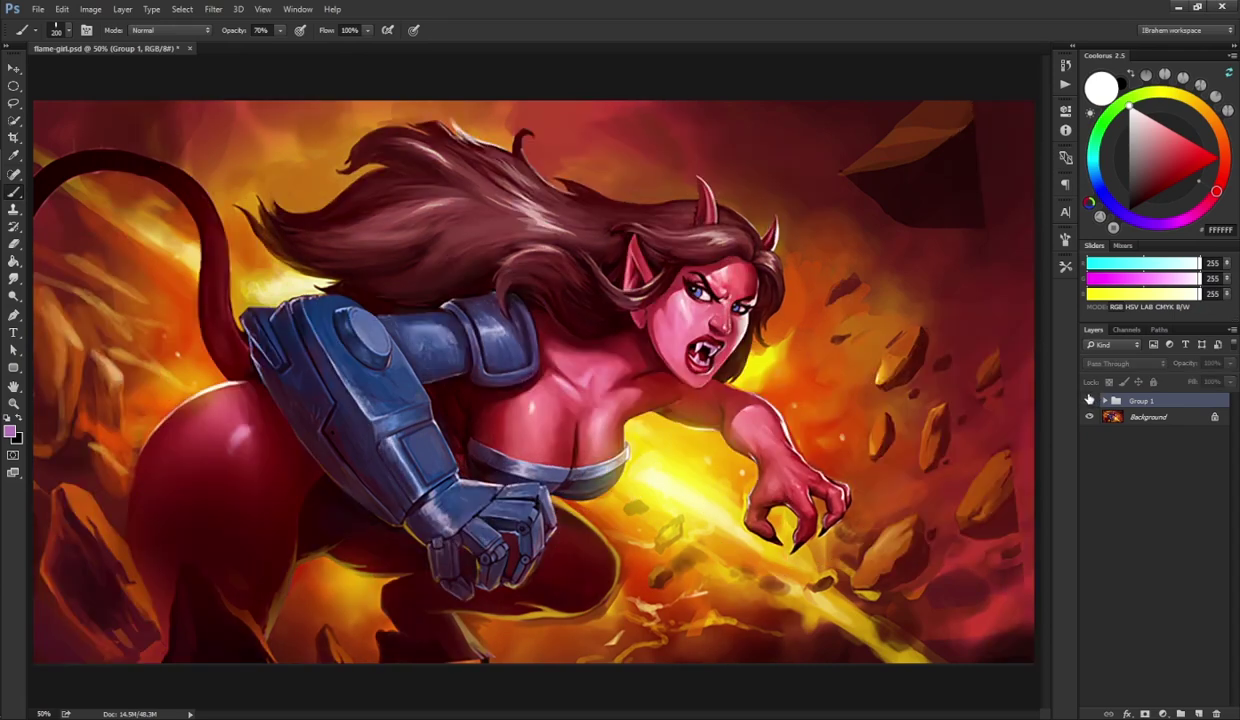
left_click(1089, 400)
left_click(1089, 400)
left_click(1089, 400)
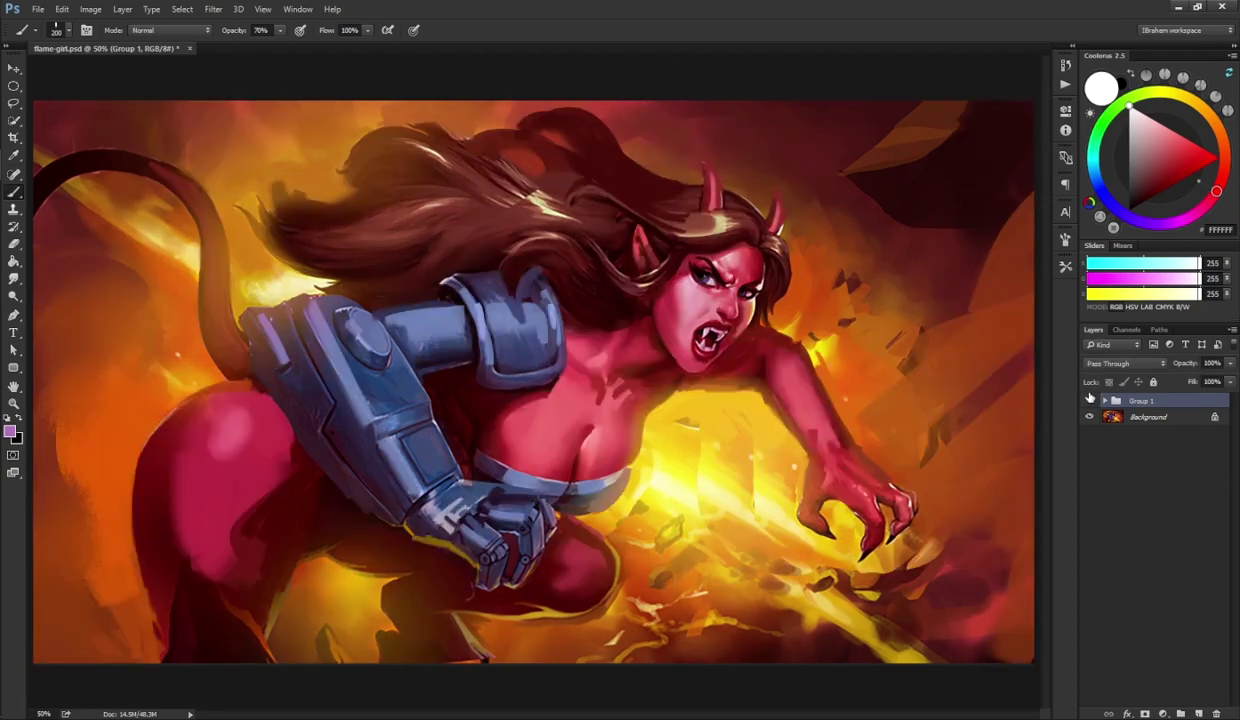
left_click(1089, 400)
left_click(1089, 400)
left_click(1089, 400)
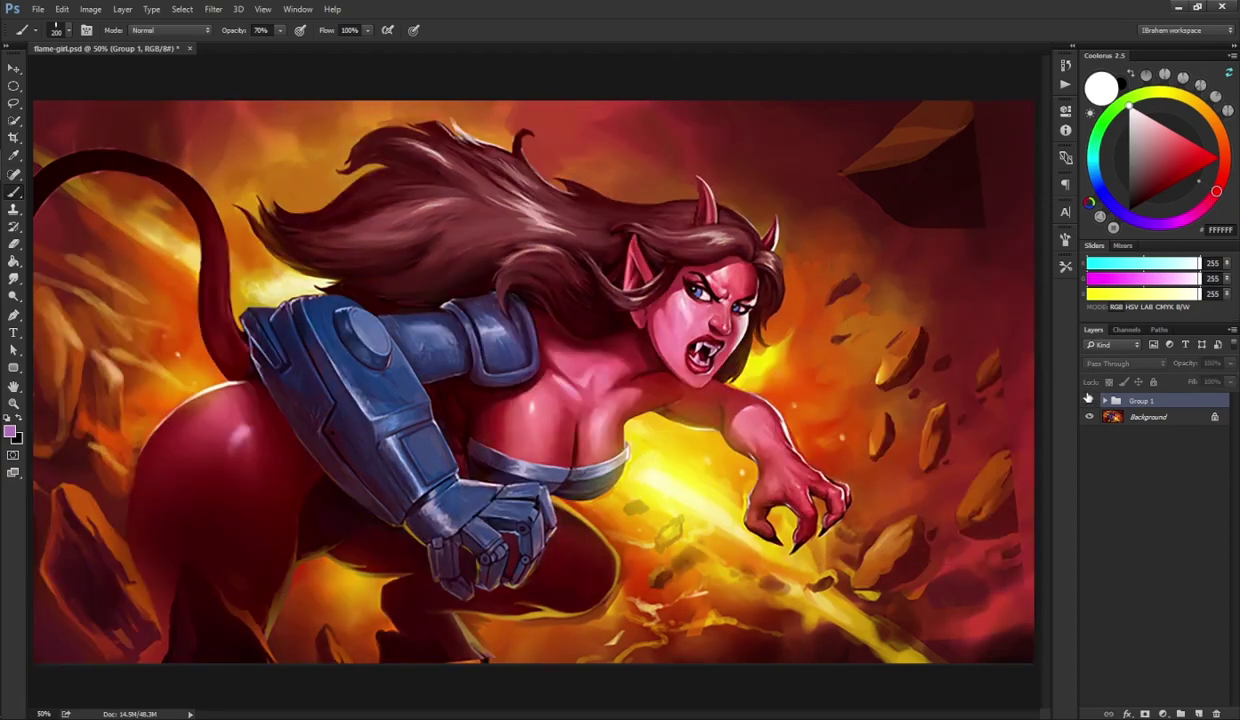
left_click(1089, 400)
left_click(1089, 400)
left_click(1090, 400)
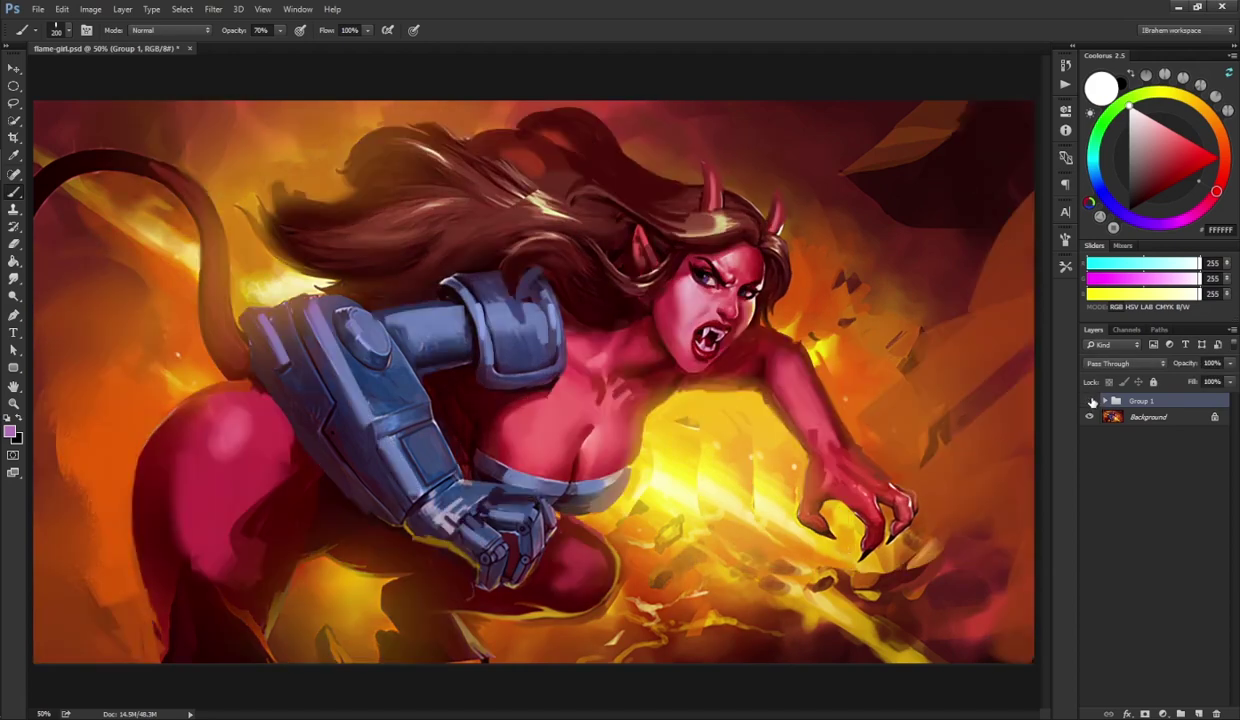
left_click(1089, 400)
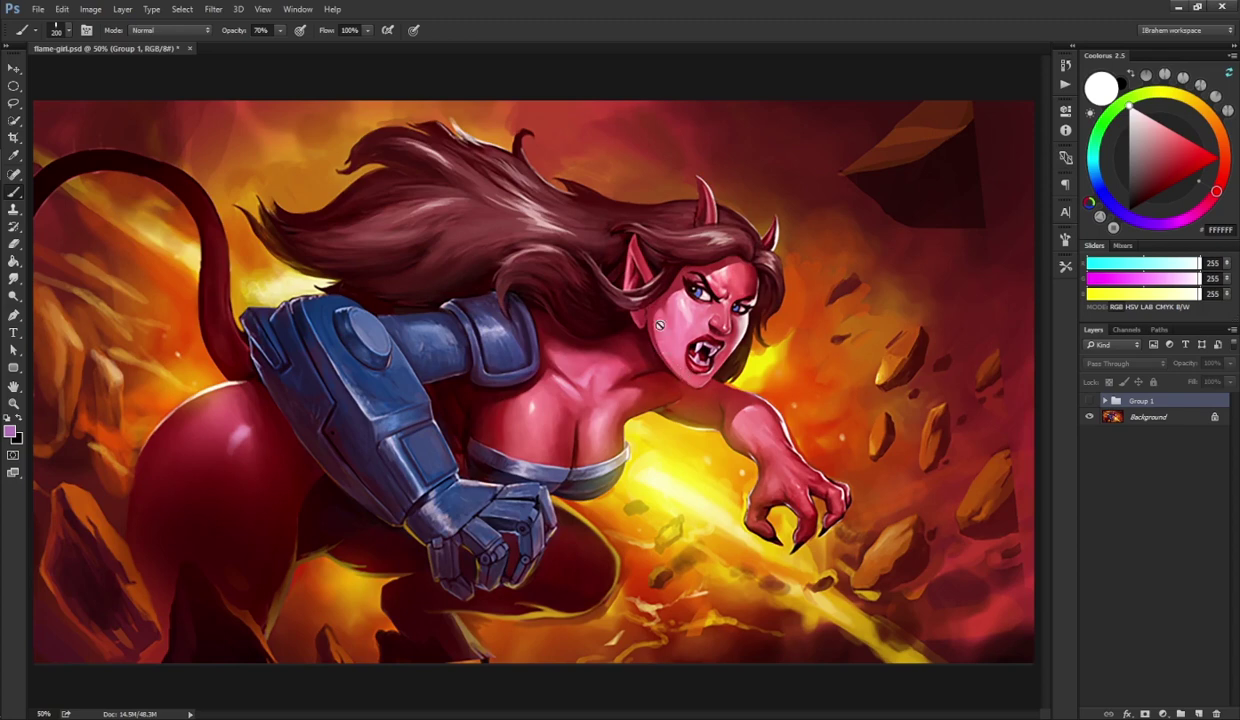
left_click(1089, 400)
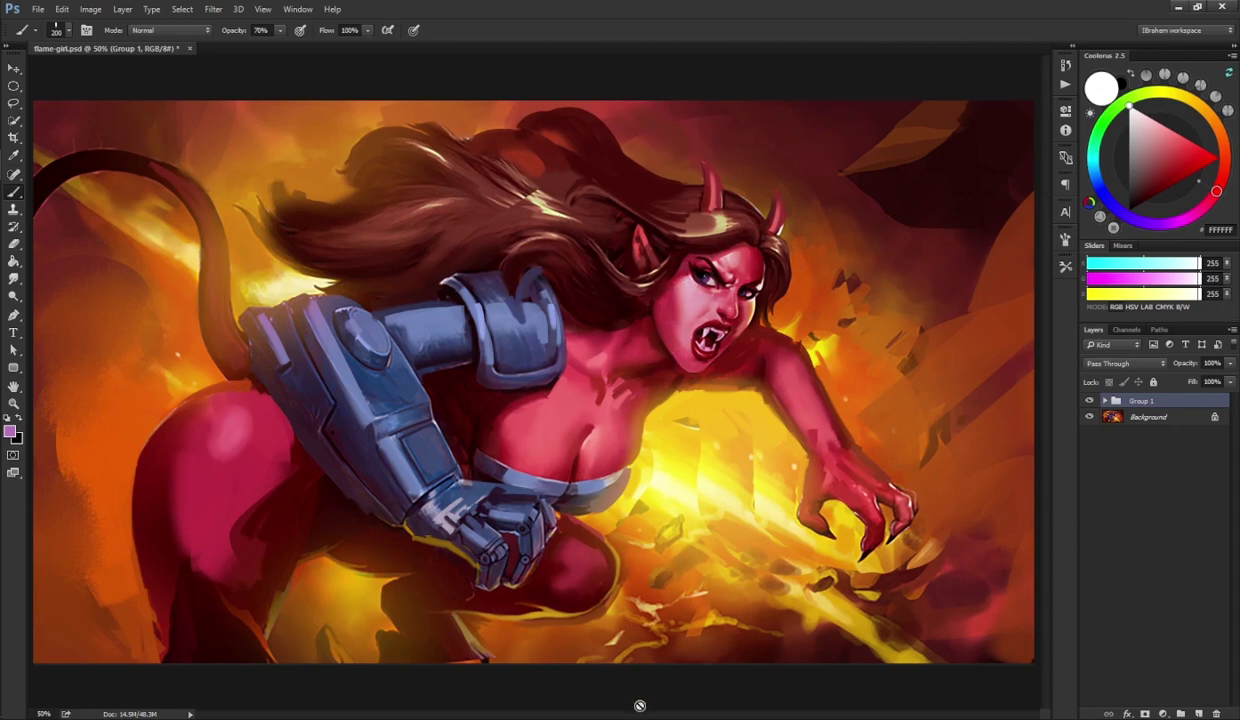
- Add a new layer above the Curves layer inside the group and paint a dark red (#521314) strap diagonally across the chest
key("ctrl+minus")
key("ctrl+0")
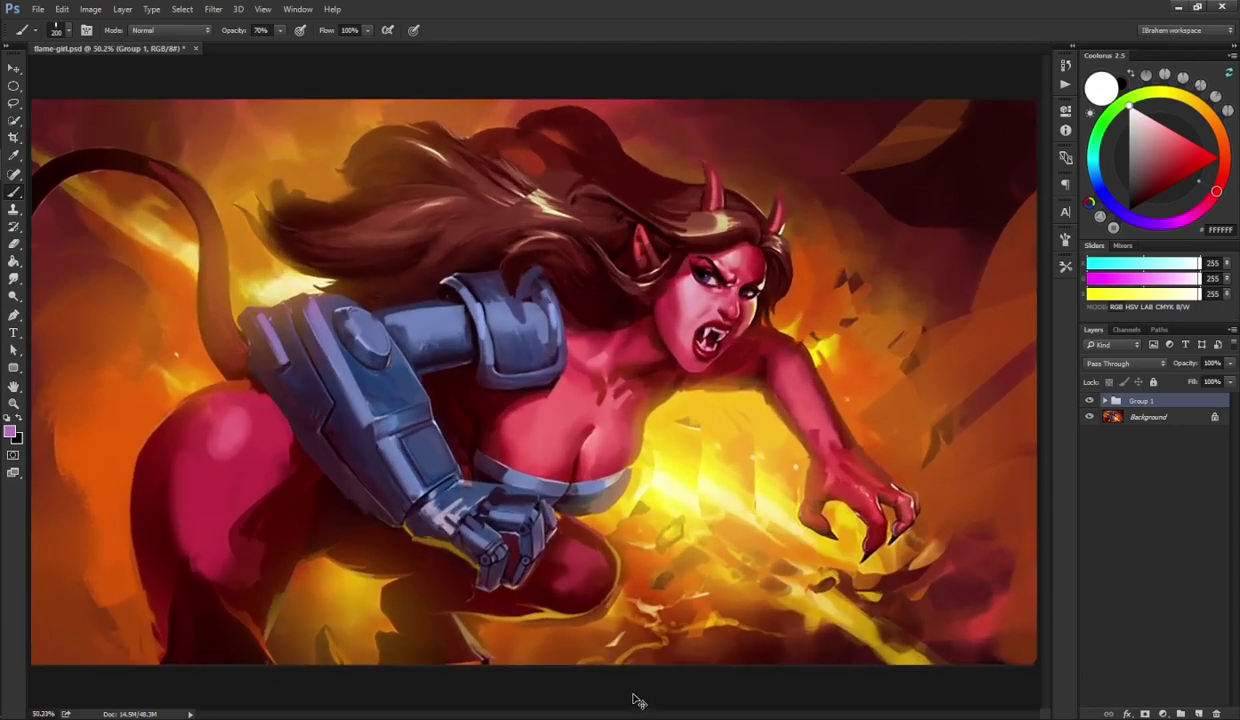
key("ctrl+minus")
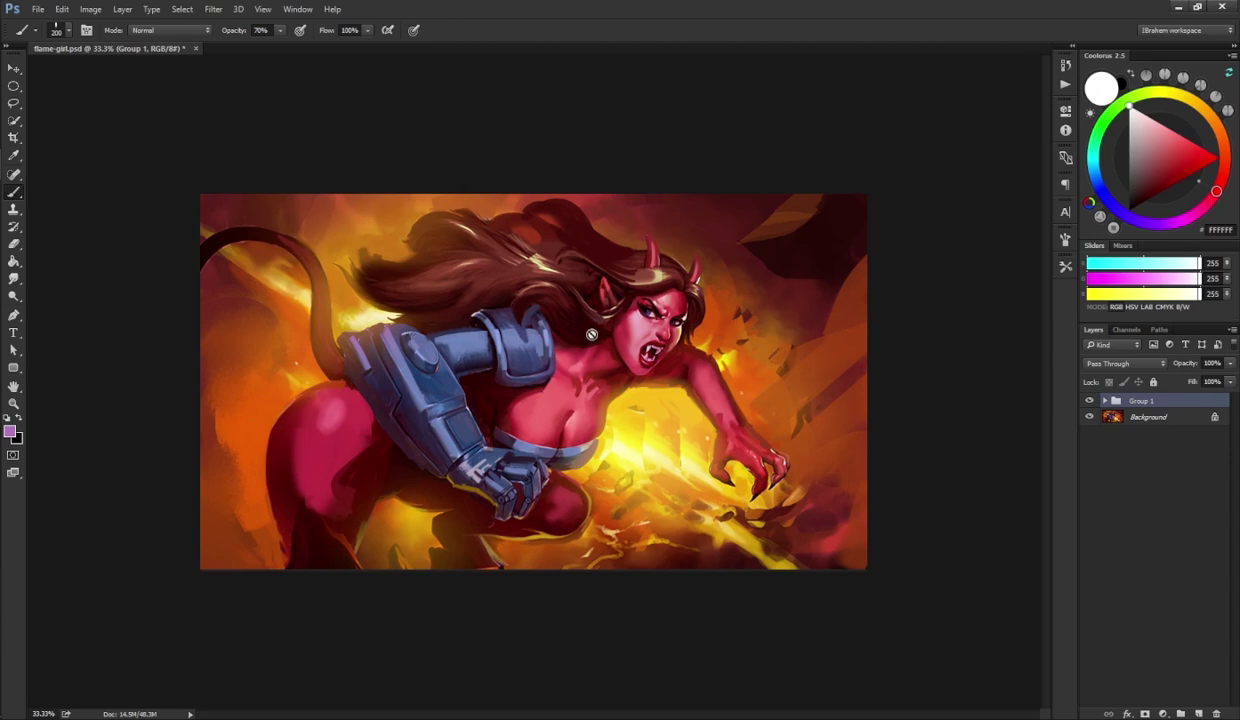
left_click(1104, 400)
left_click(1180, 417)
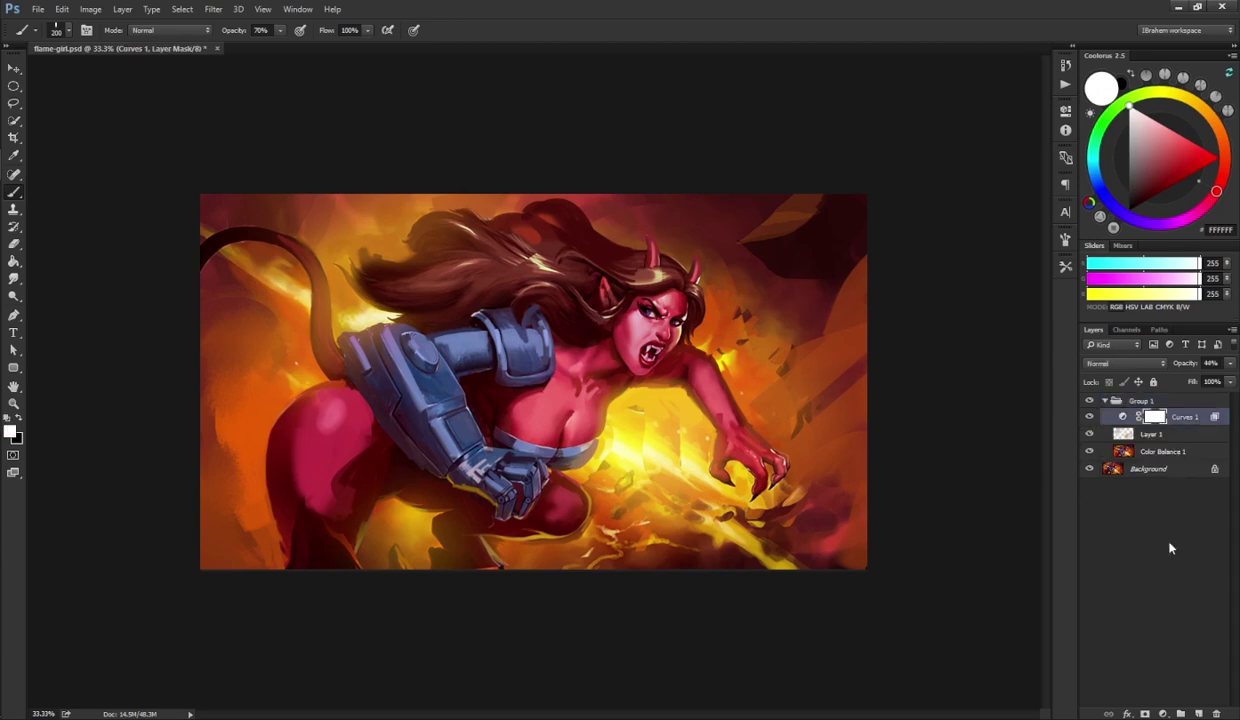
left_click(1199, 712)
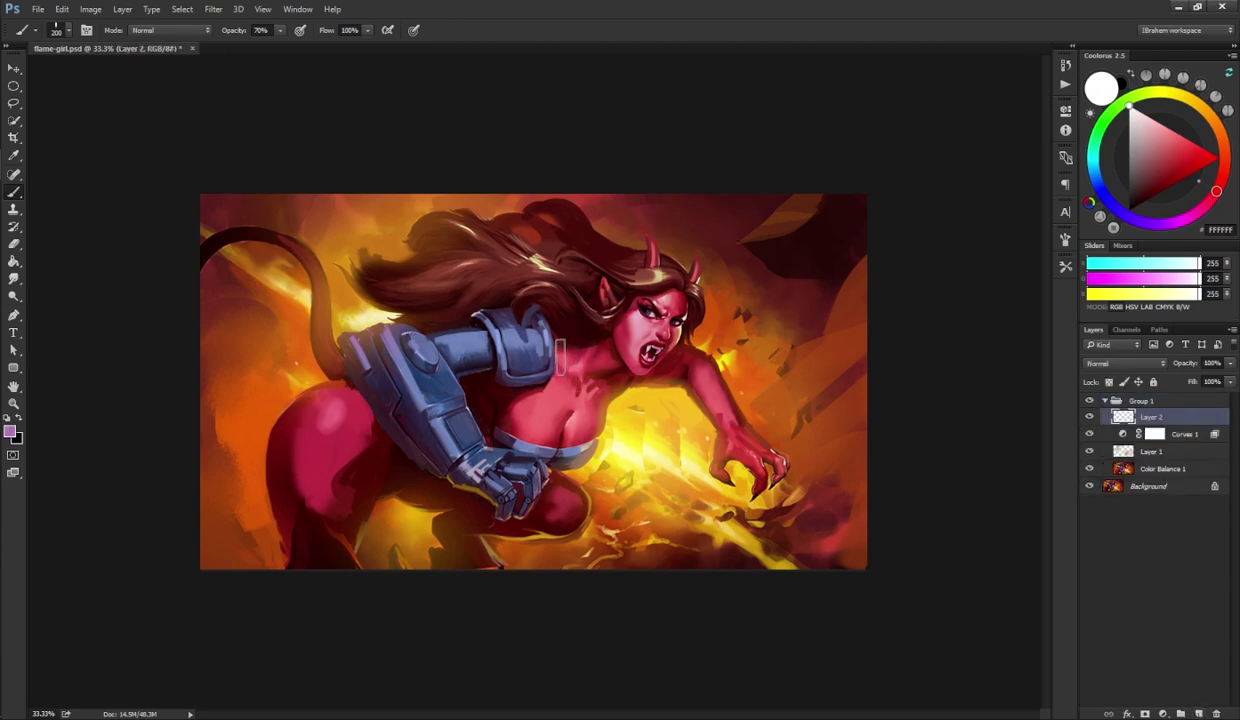
left_click(515, 374, "alt")
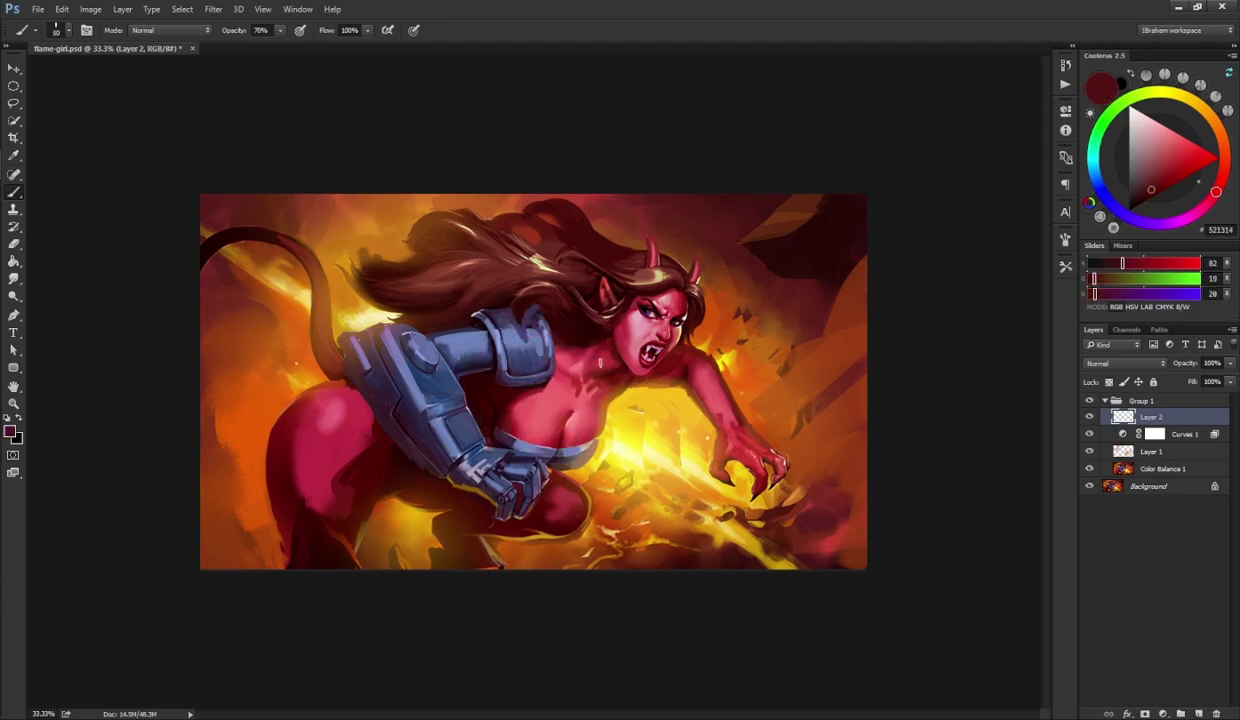
left_click_drag(551, 377, 607, 414)
left_click_drag(540, 356, 582, 405)
- Paint black accessory details with a small brush: strap buckles, marks on the shoulder and chest, neck bands and forearm bracelets
key("d")
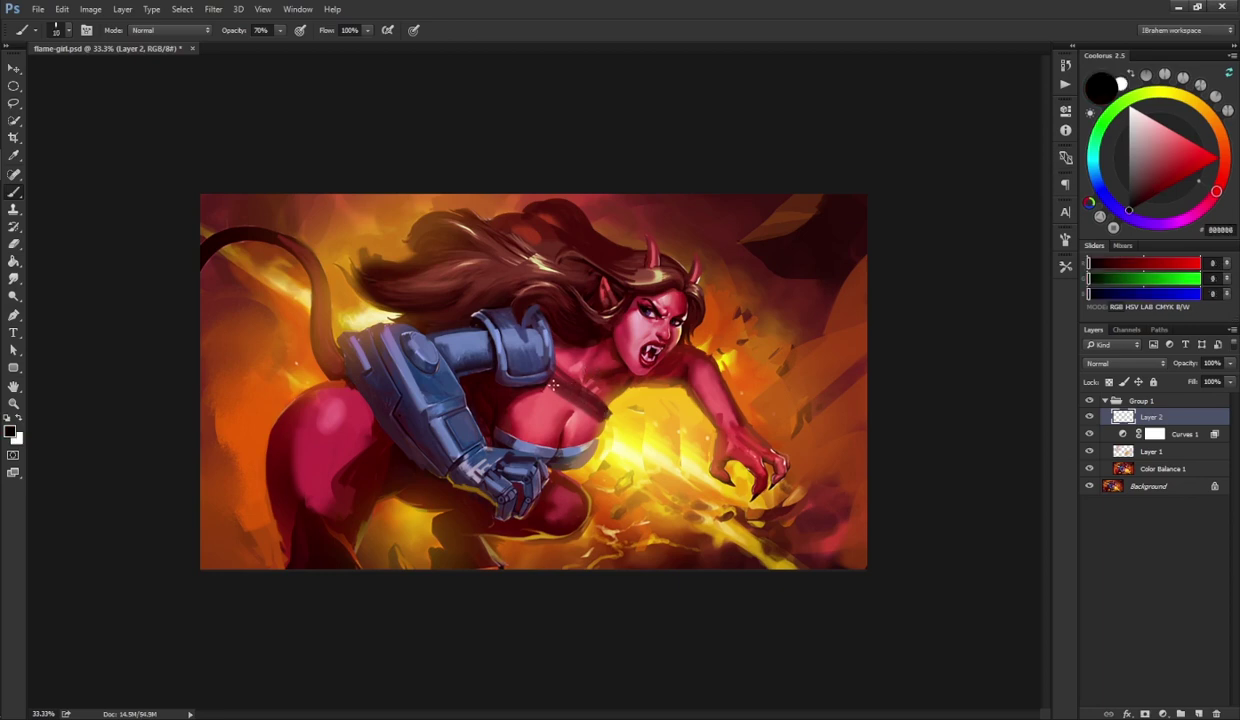
key("]")
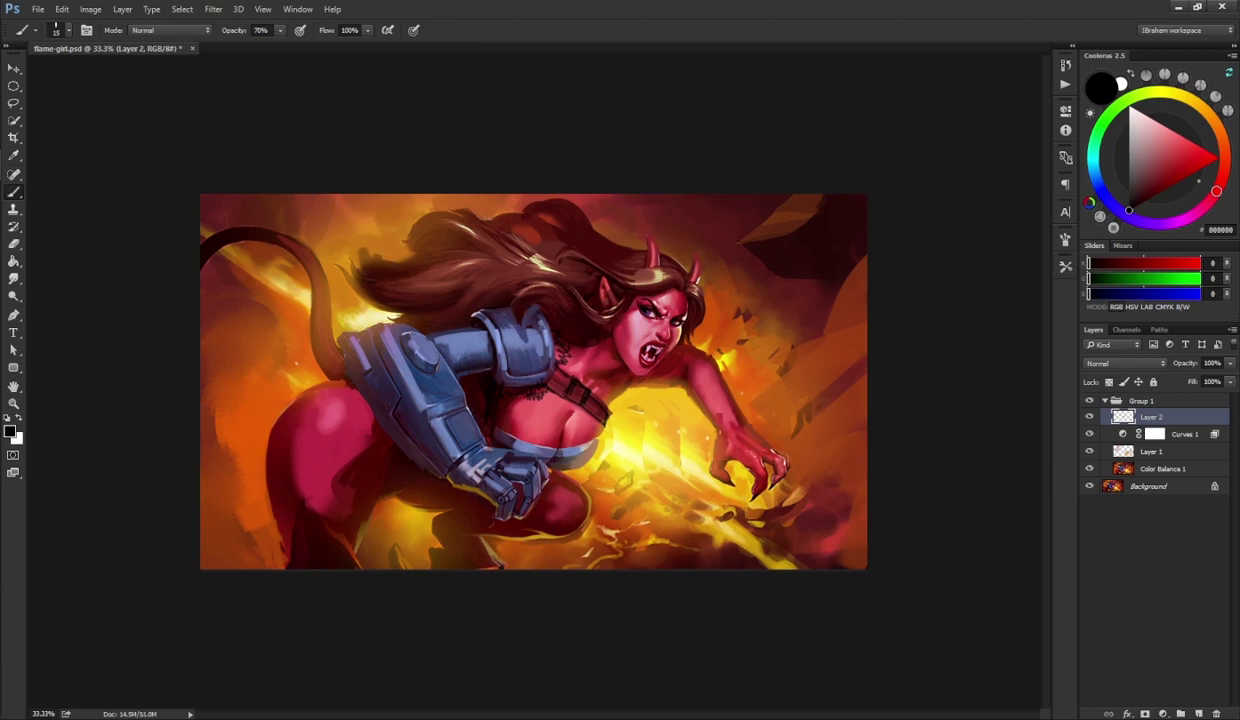
mouse_move(701, 400)
left_mouse_down()
mouse_move(724, 390)
mouse_move(732, 420)
mouse_move(714, 429)
mouse_move(743, 418)
left_mouse_up()
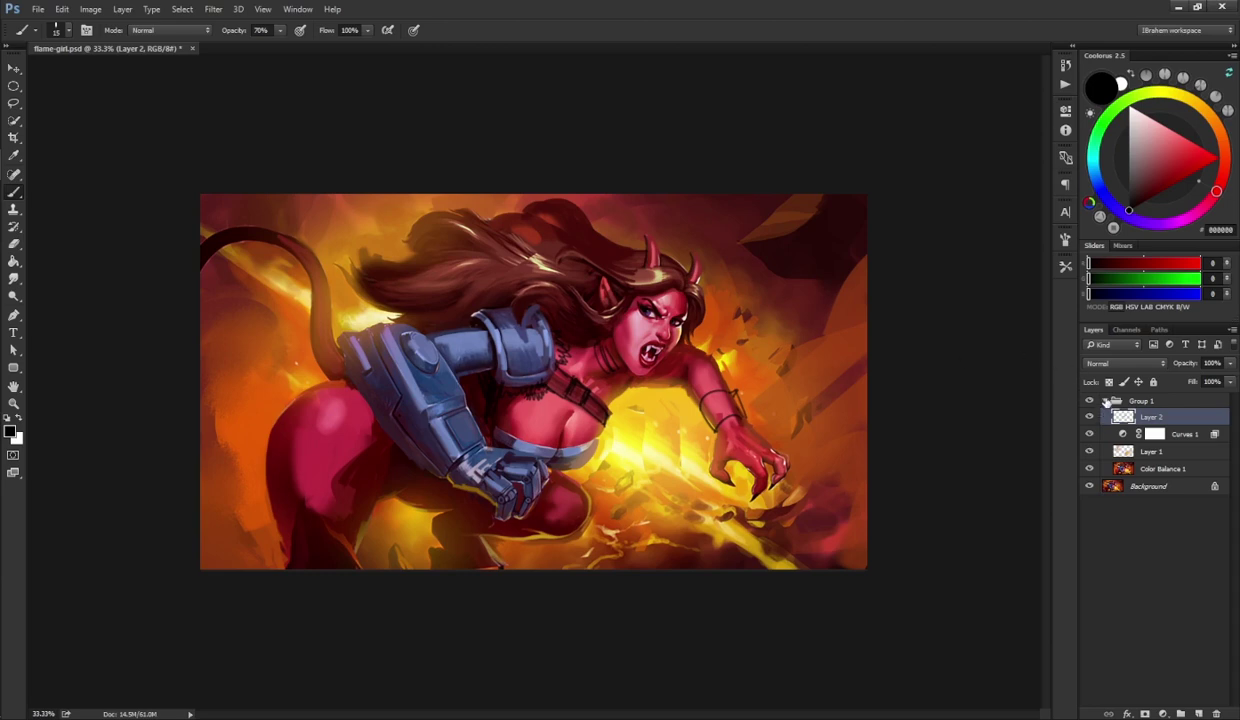
- Collapse the group and compare the repaint, including the strap and jewellery details, with the original painting
left_click(1105, 401)
left_click(1090, 401)
left_click(1090, 401)
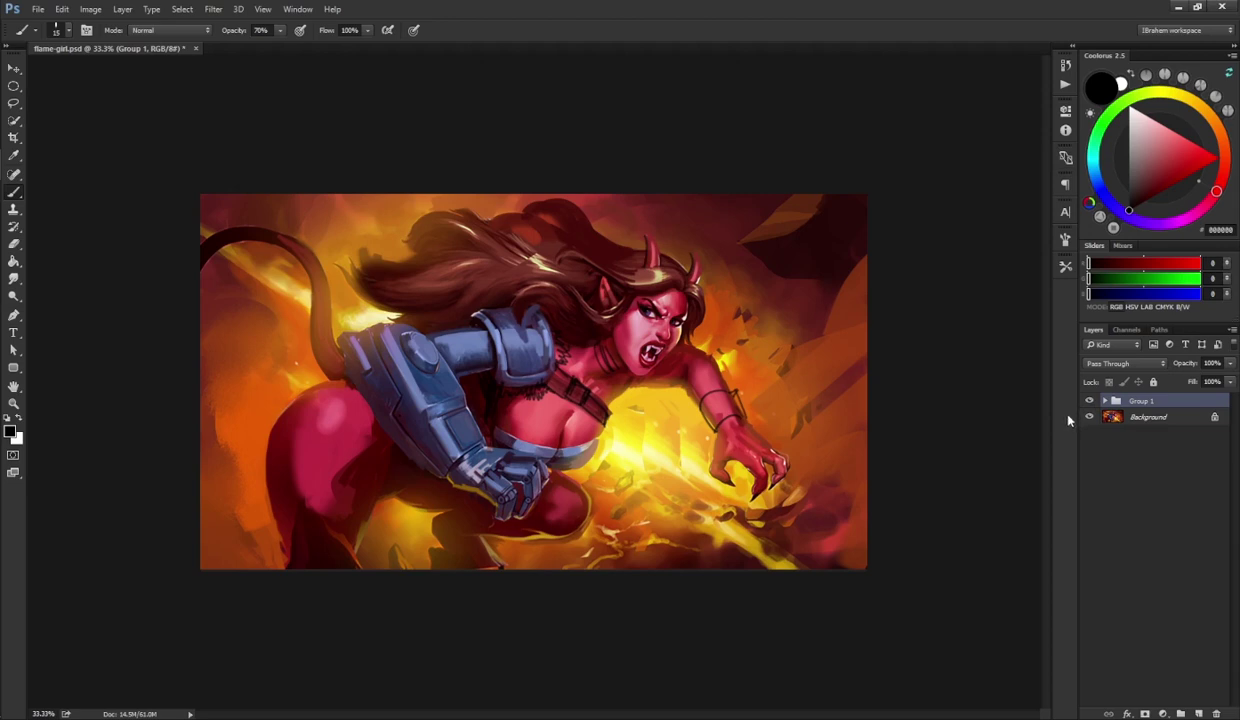
left_click(1089, 401)
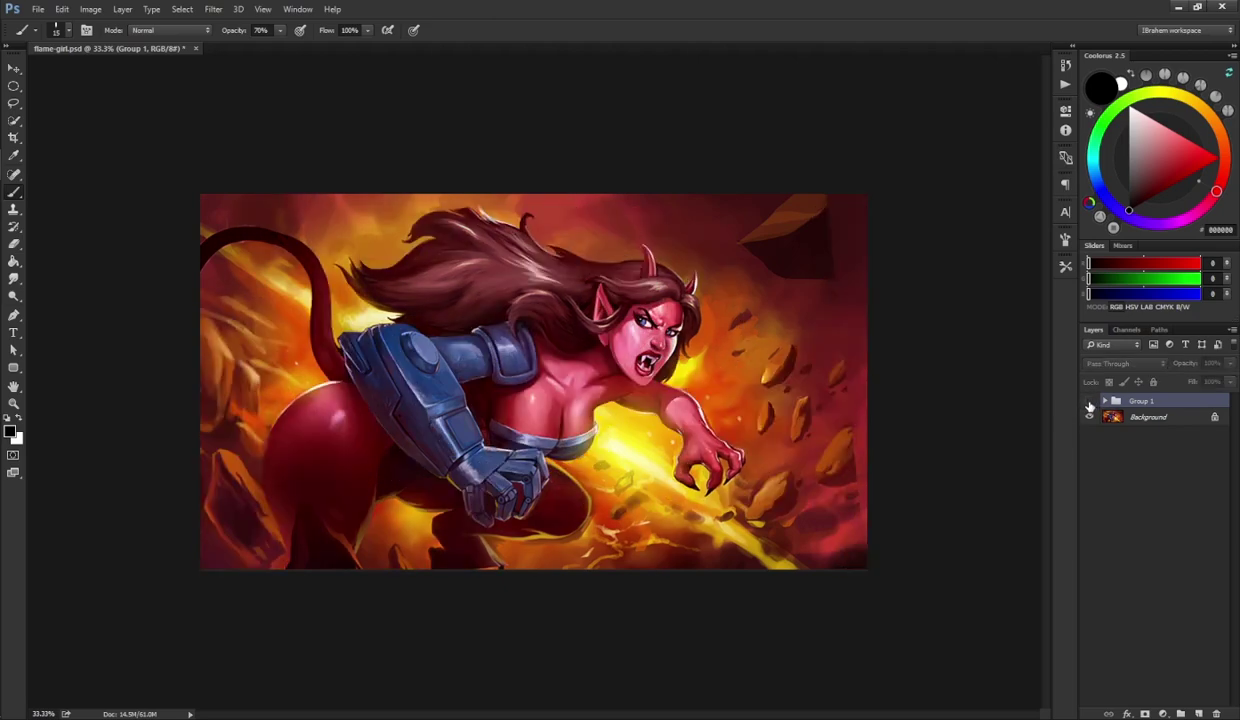
left_click(1089, 401)
left_click(1089, 401)
left_click(1089, 401)
left_click(1089, 401)
left_click(1089, 401)
left_click(1089, 401)
left_click(1089, 401)
left_click(1089, 401)
left_click(1089, 401)
left_click(1089, 401)
left_click(1089, 401)
left_click(1089, 401)
left_click(1089, 401)
left_click(1089, 401)
left_click(1089, 401)
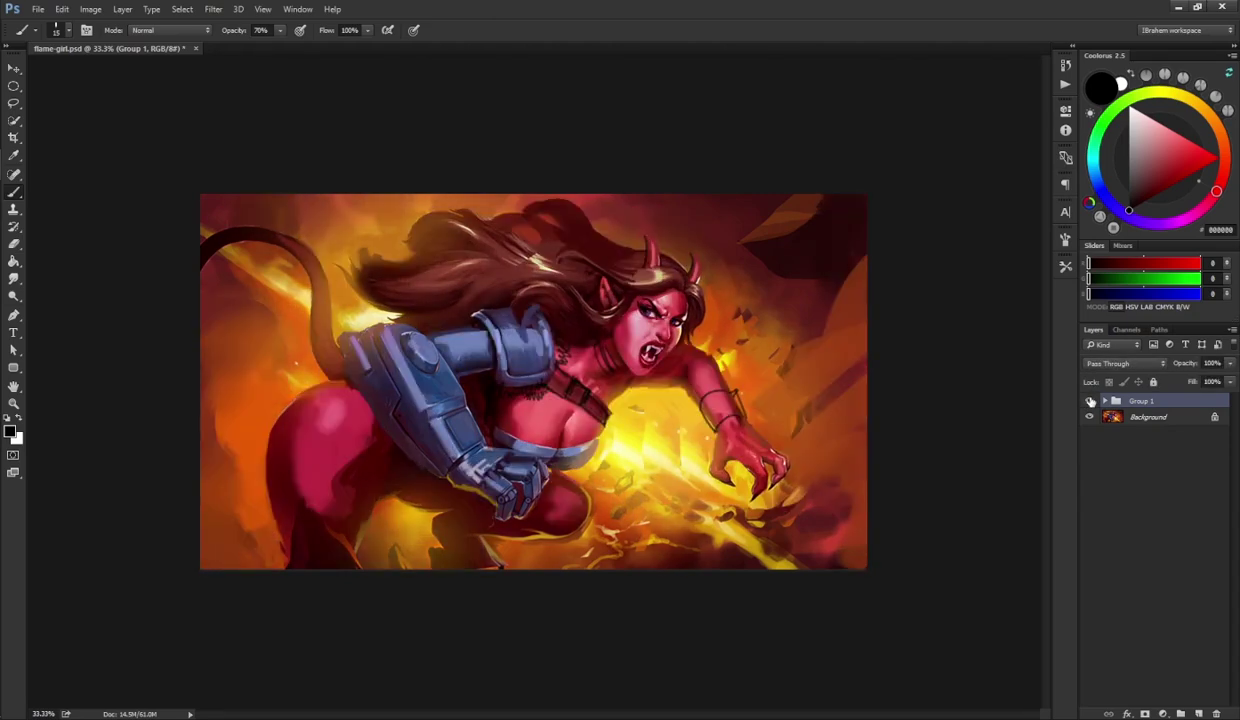